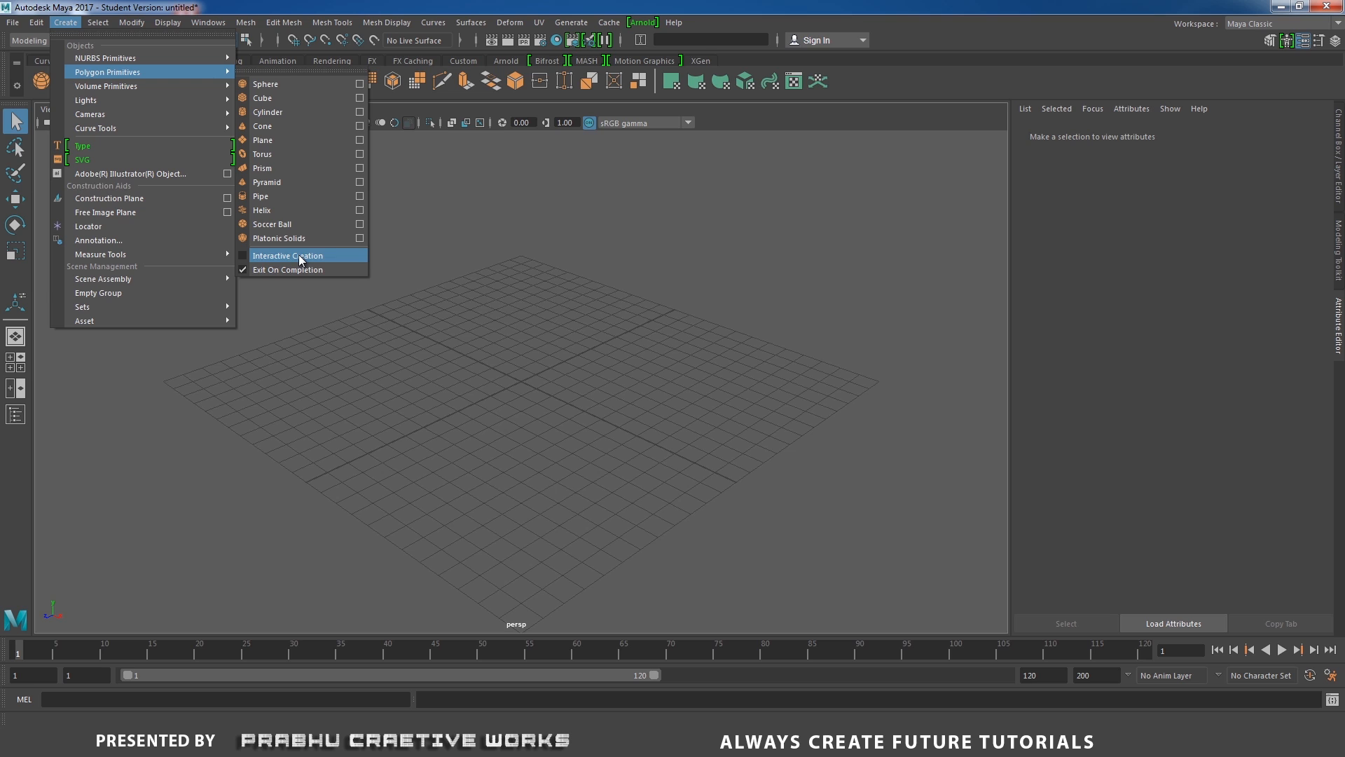
# Create a polygon cube at the grid origin.
pyautogui.click(282, 98)
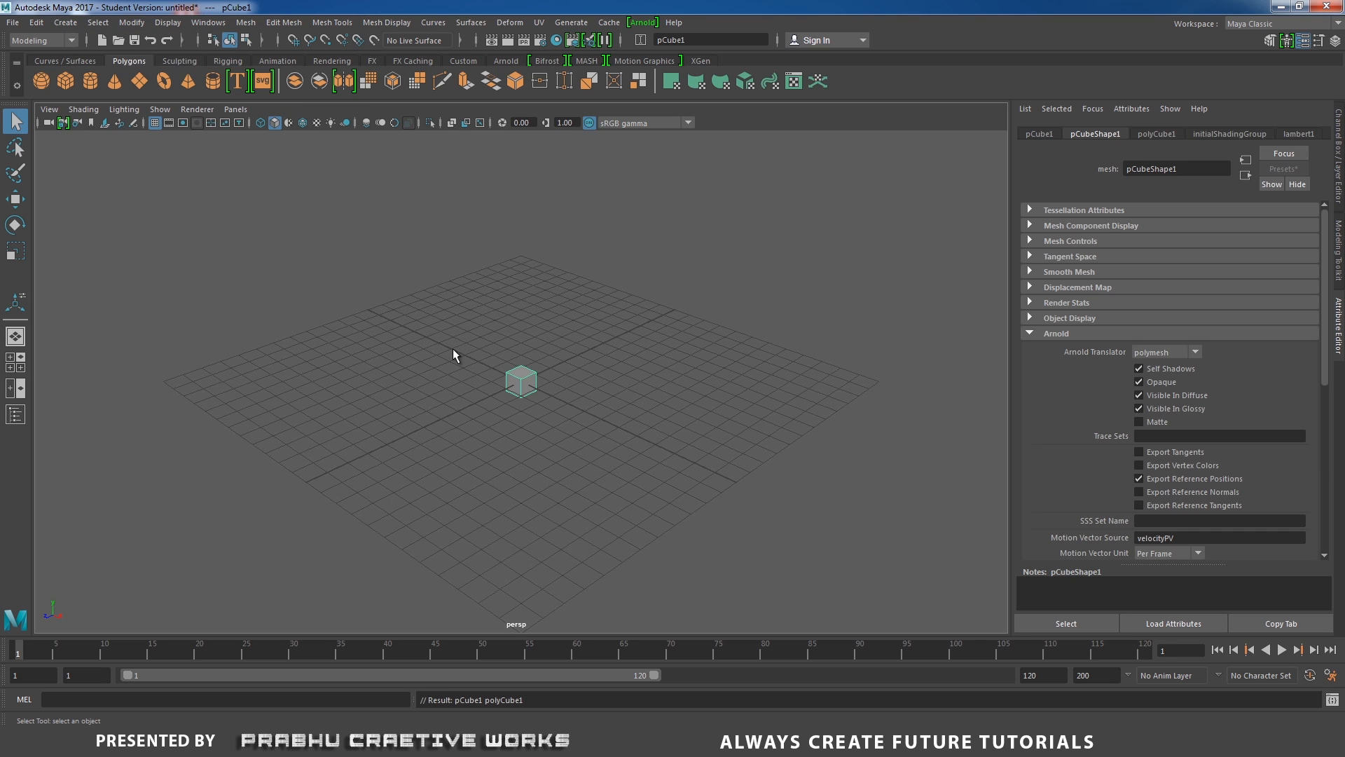
pyautogui.scroll(5, 479, 361)
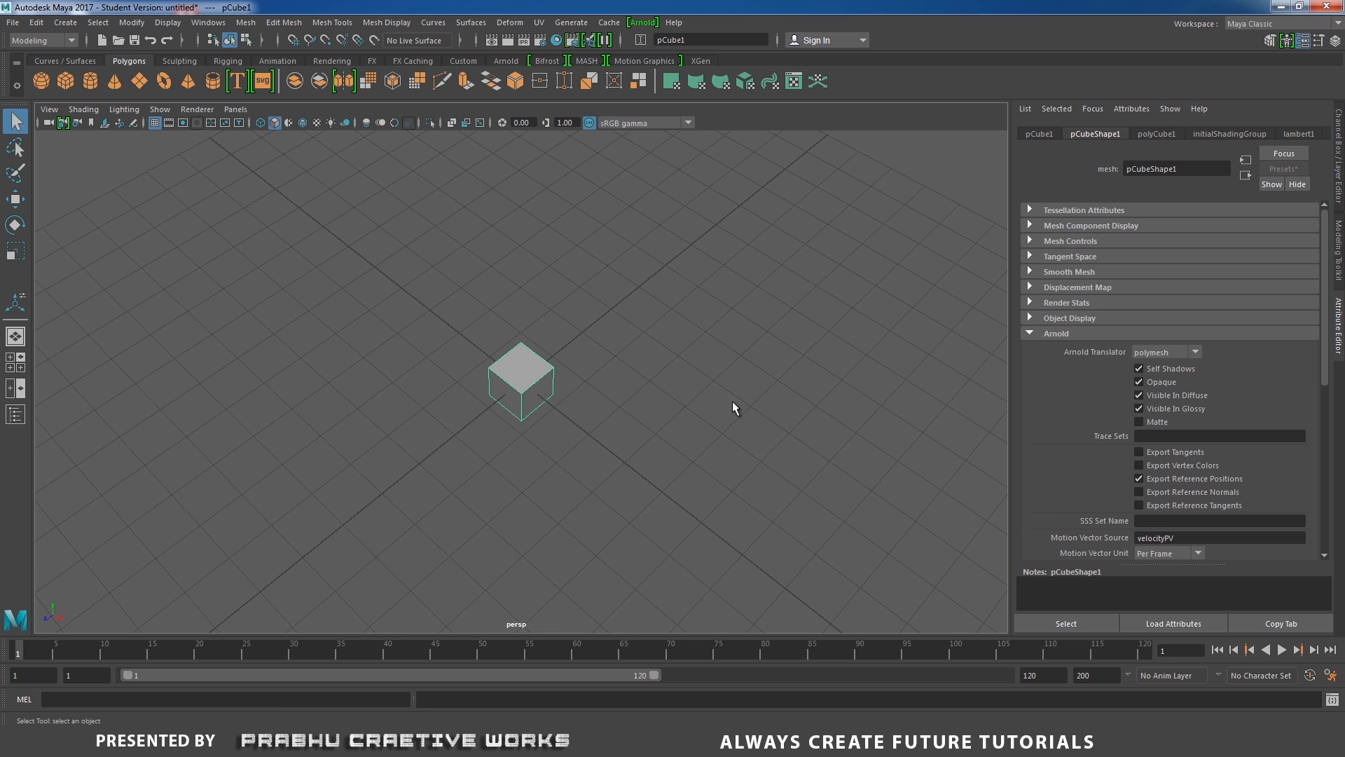
pyautogui.scroll(-3, 608, 401)
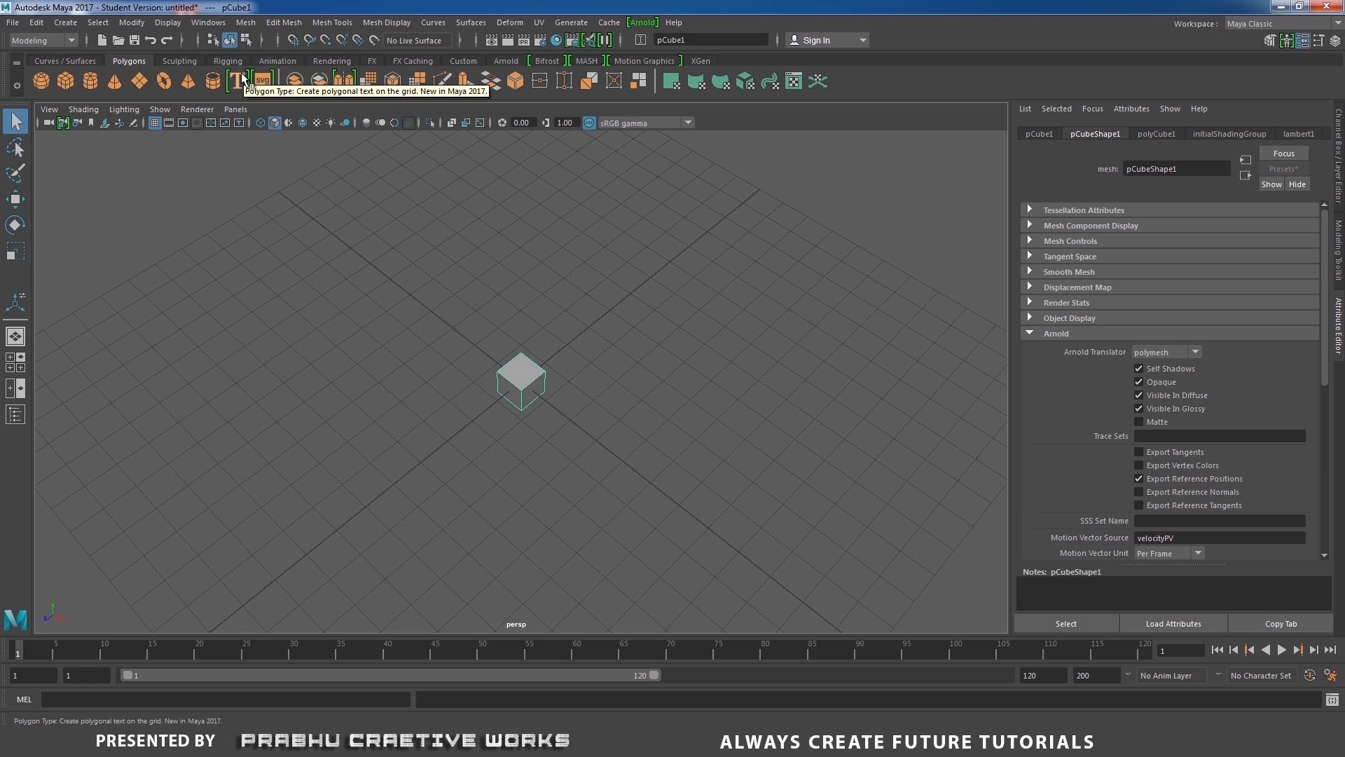
pyautogui.keyDown('alt'); pyautogui.moveTo(543, 441); pyautogui.dragTo(519, 426); pyautogui.keyUp('alt')
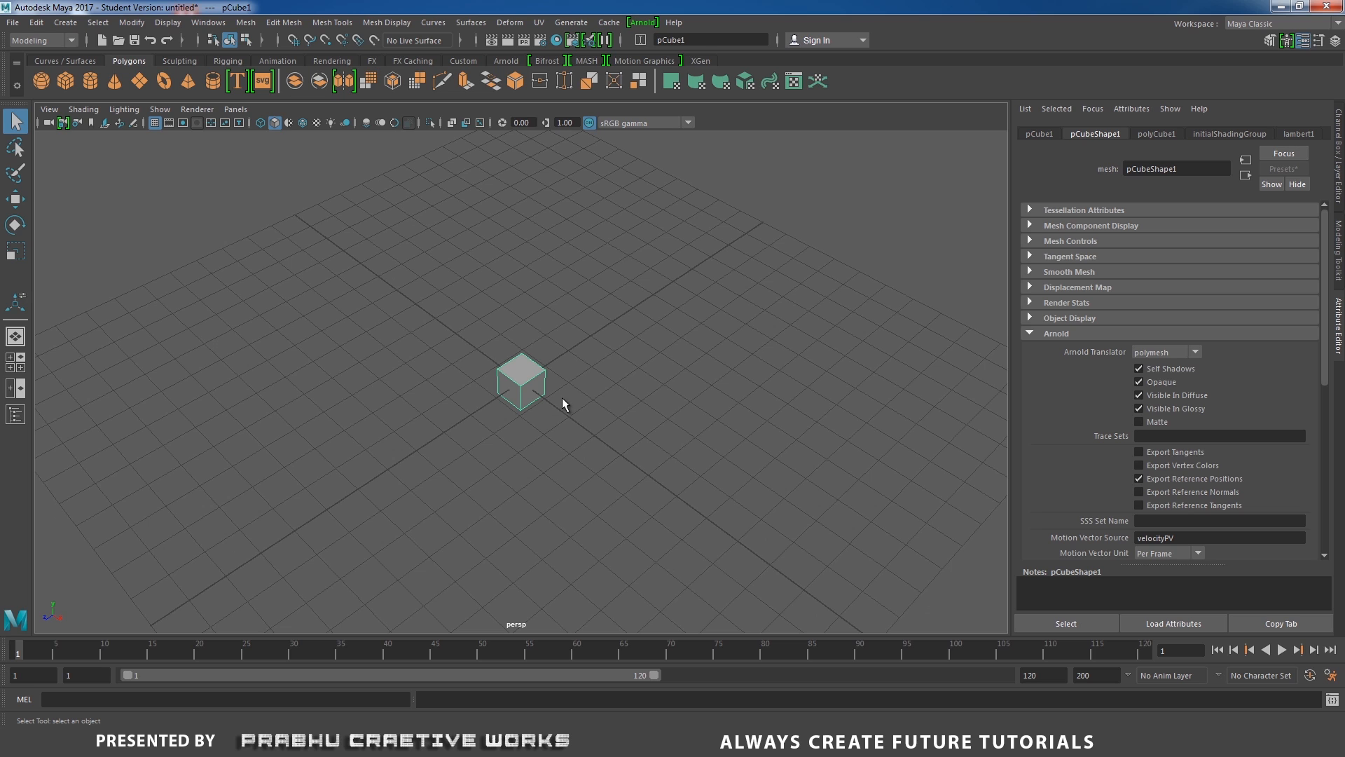
pyautogui.press('r')
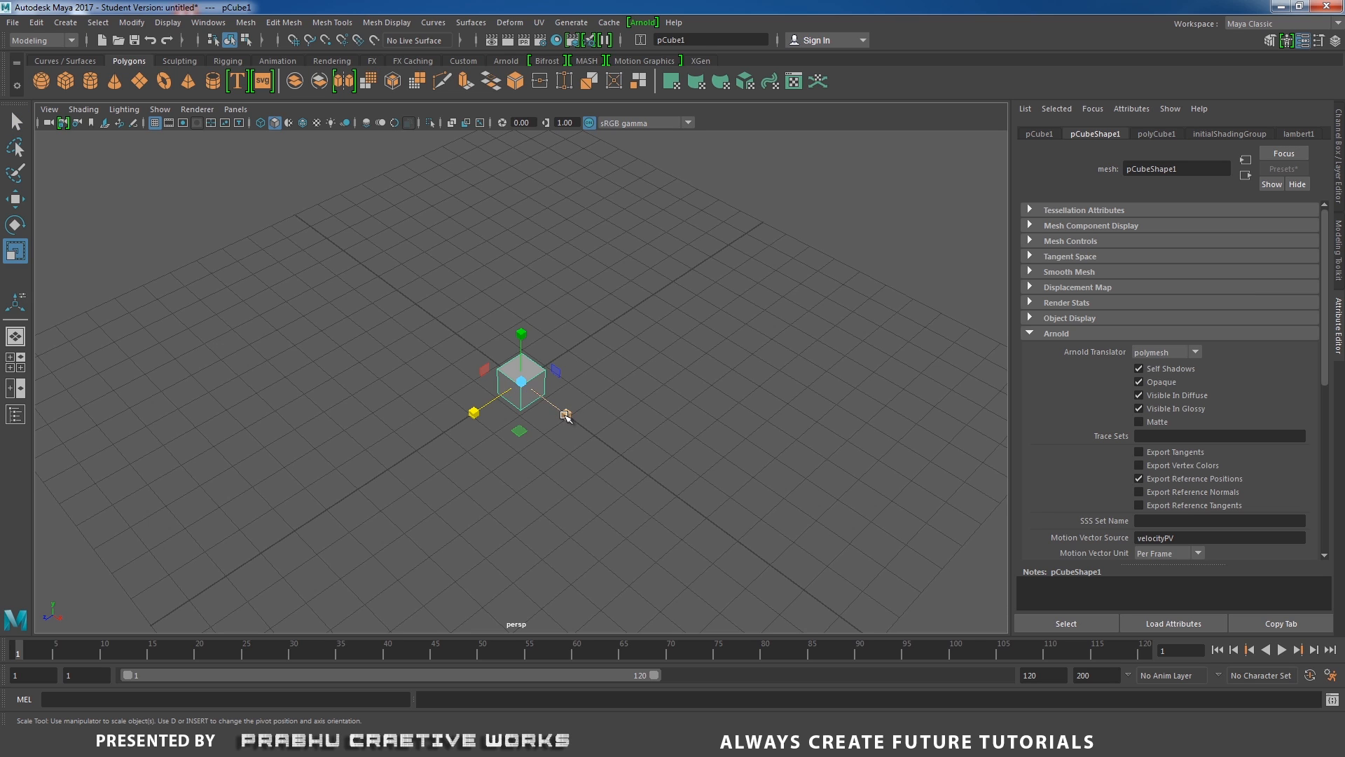
pyautogui.moveTo(564, 413); pyautogui.dragTo(875, 549)
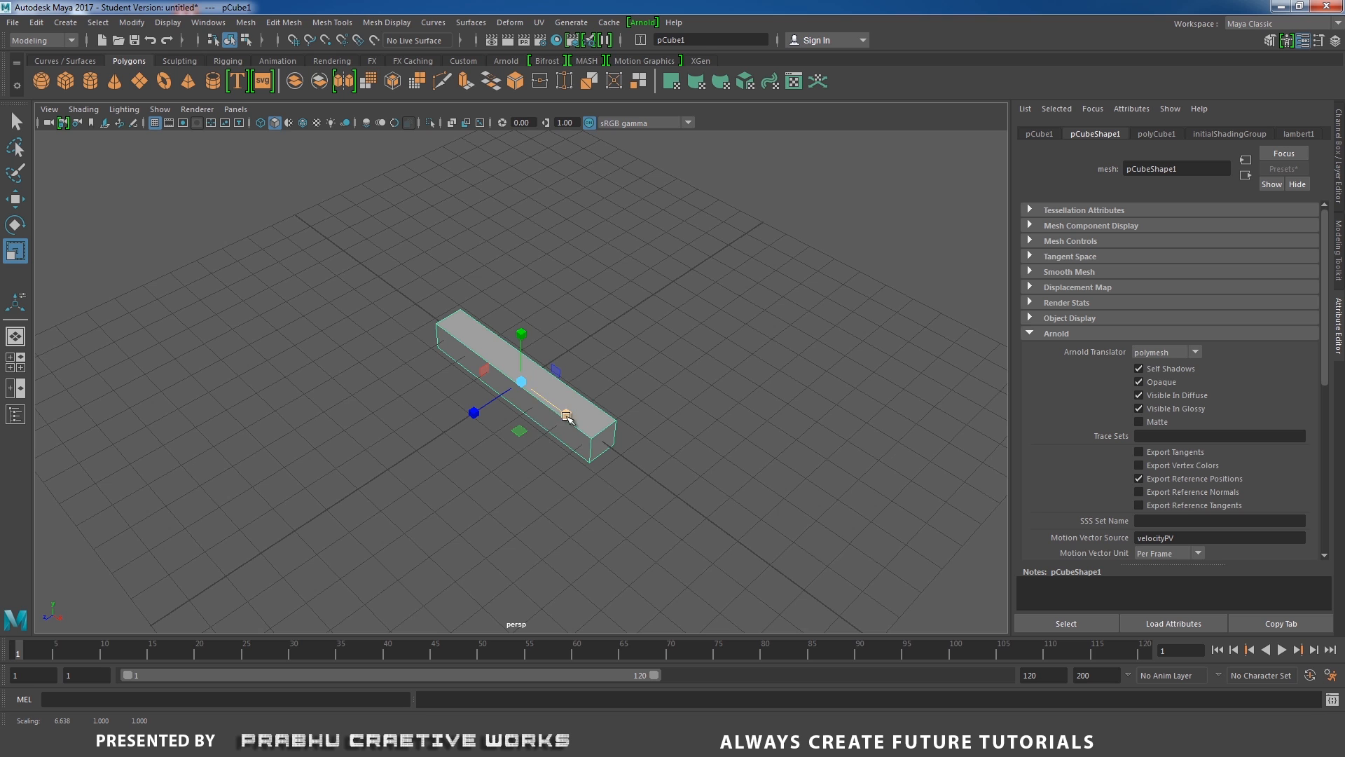
pyautogui.keyDown('alt'); pyautogui.moveTo(566, 415); pyautogui.dragTo(625, 457); pyautogui.keyUp('alt')
pyautogui.hotkey('ctrl', 'z')
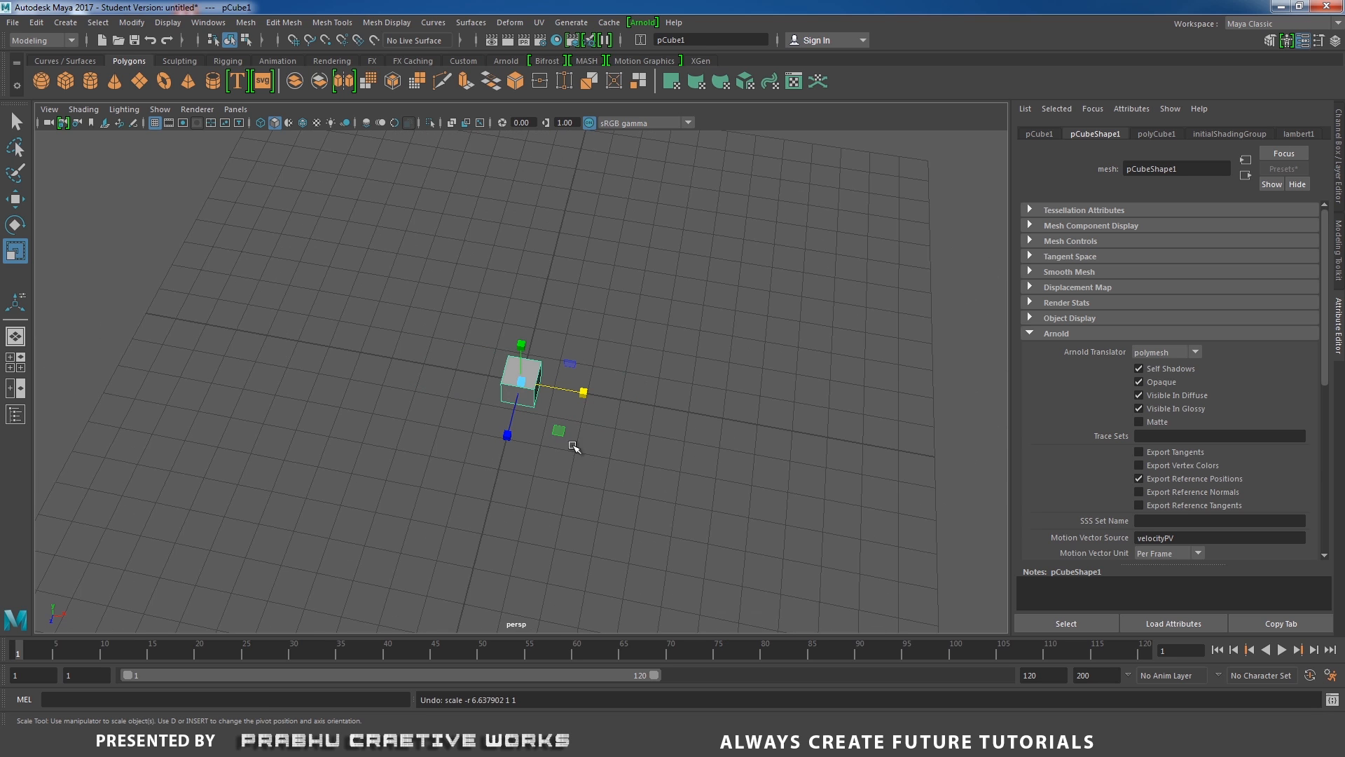
# Scale the cube along Z to about 8.16 to make a long bar.
pyautogui.moveTo(511, 434); pyautogui.dragTo(484, 602)
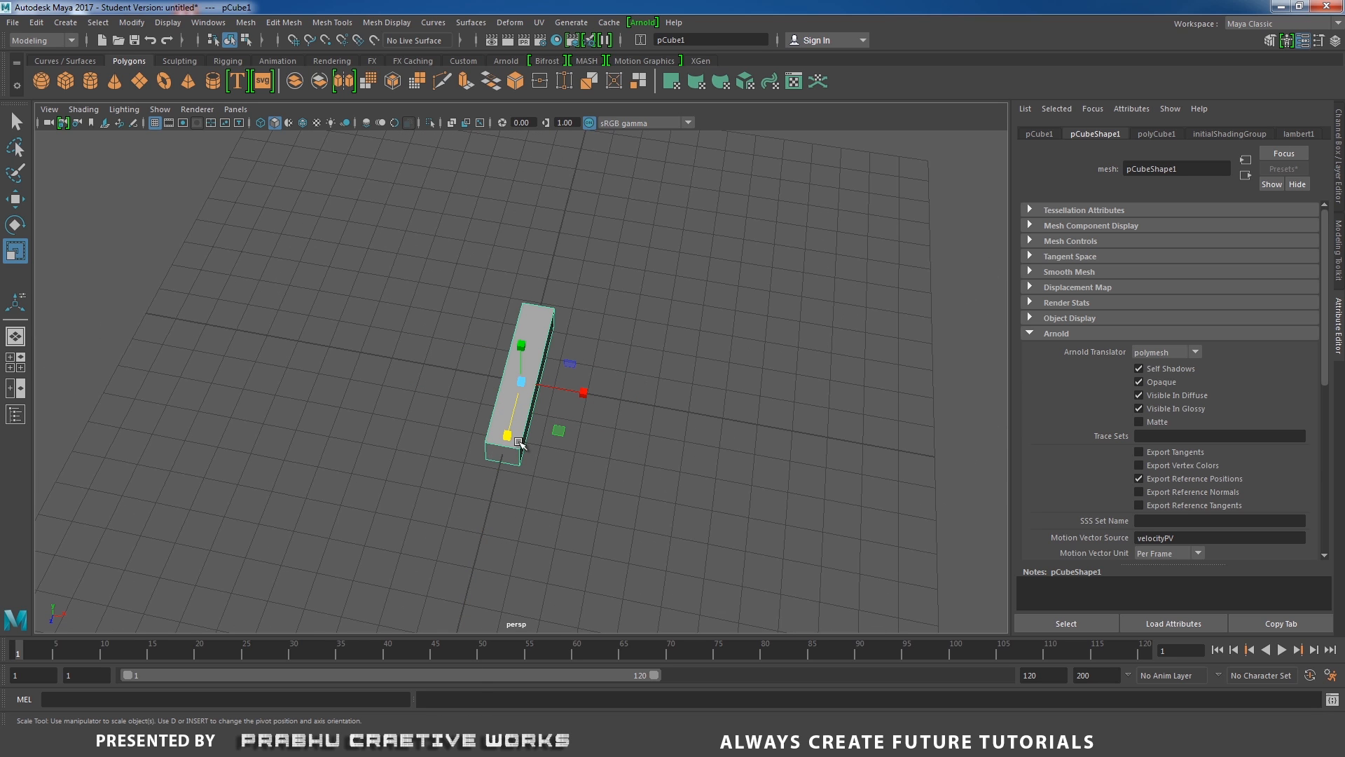
pyautogui.moveTo(504, 441); pyautogui.dragTo(506, 477)
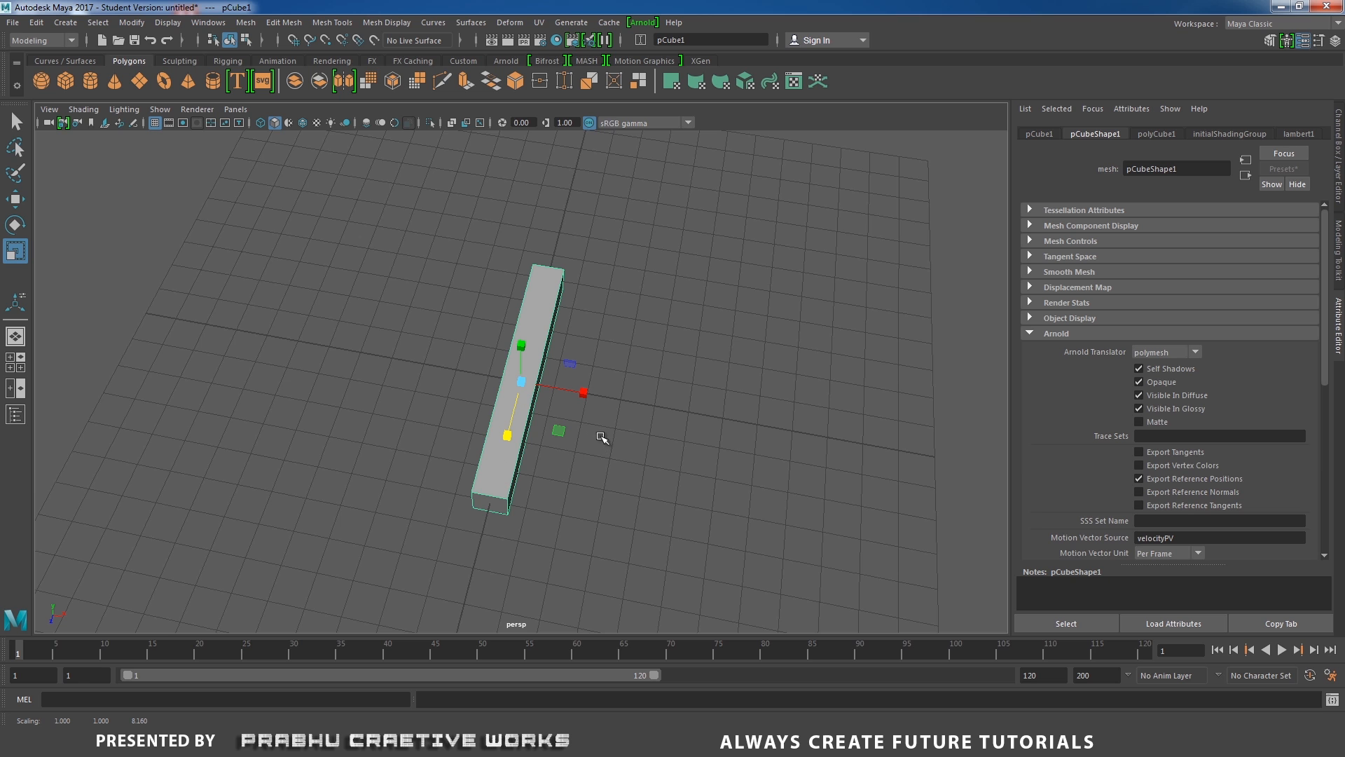
# Move the bar up along Y about 0.5 units so it sits on the grid.
pyautogui.press('w')
pyautogui.press('space')
pyautogui.moveTo(611, 428); pyautogui.dragTo(529, 419)
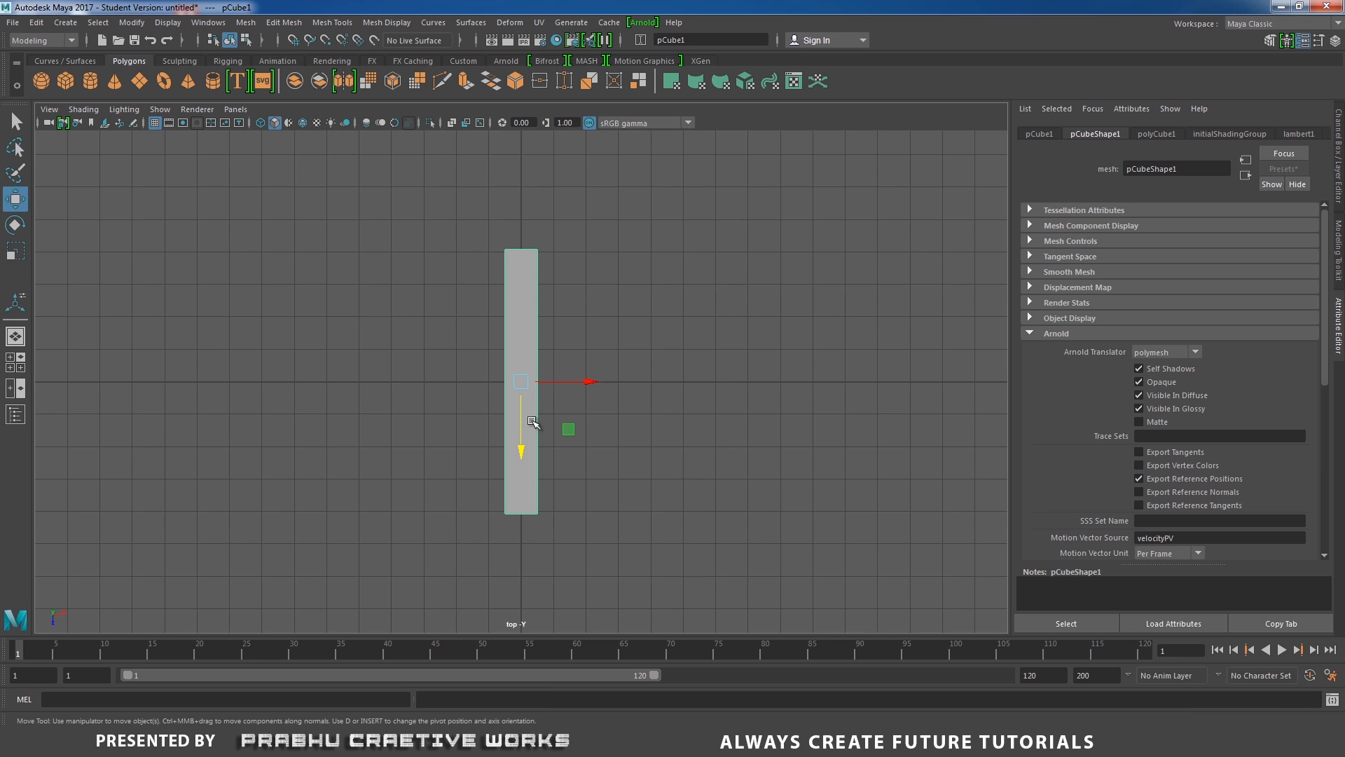
pyautogui.keyDown('alt'); pyautogui.moveTo(736, 427); pyautogui.dragTo(475, 401, button='right'); pyautogui.keyUp('alt')
pyautogui.press('space')
pyautogui.moveTo(506, 402); pyautogui.dragTo(571, 406)
pyautogui.keyDown('alt'); pyautogui.moveTo(570, 406); pyautogui.dragTo(673, 452, button='right'); pyautogui.keyUp('alt')
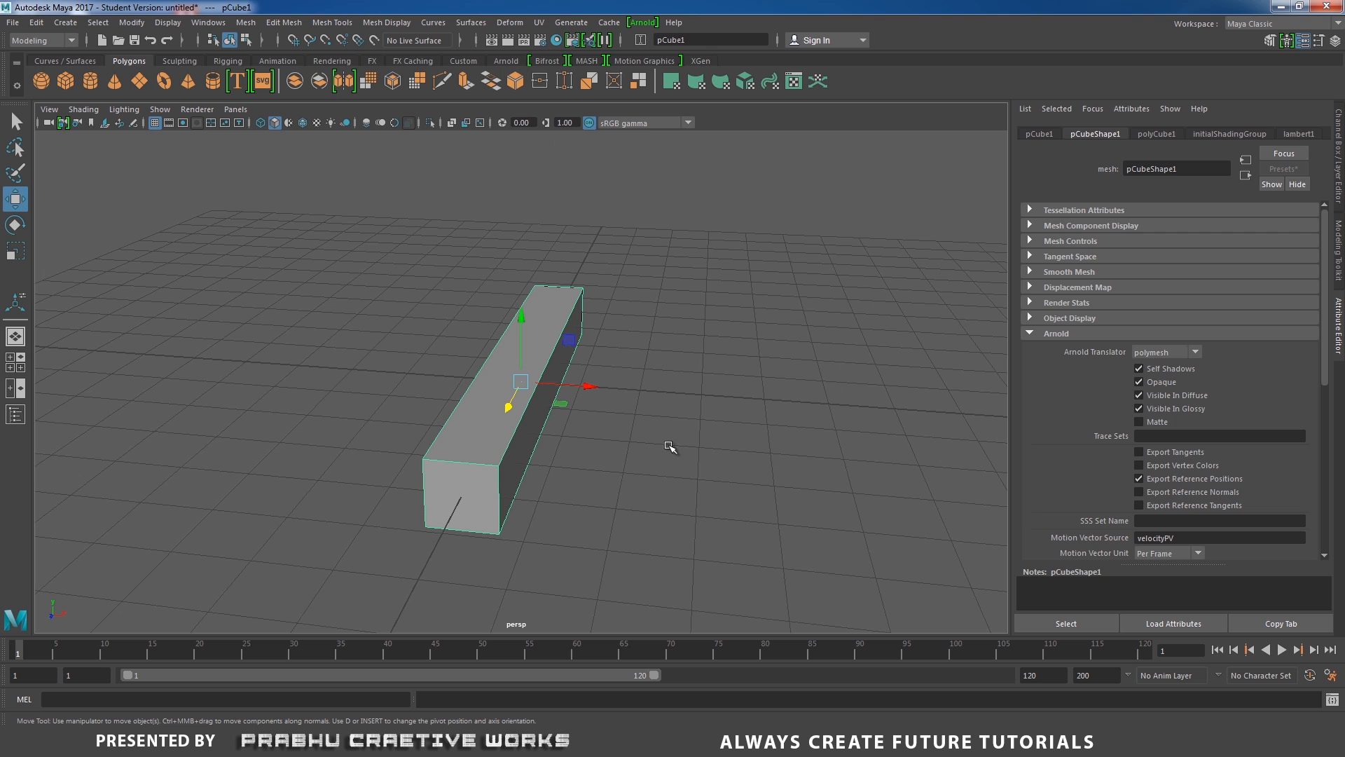
pyautogui.press('space')
pyautogui.moveTo(669, 446); pyautogui.dragTo(672, 474)
pyautogui.moveTo(639, 441)
pyautogui.keyDown('alt'); pyautogui.mouseDown(button='right')
pyautogui.moveTo(788, 518)
pyautogui.moveTo(852, 497)
pyautogui.mouseUp(button='right'); pyautogui.keyUp('alt')
pyautogui.keyDown('alt'); pyautogui.moveTo(552, 433); pyautogui.dragTo(637, 423, button='right'); pyautogui.keyUp('alt')
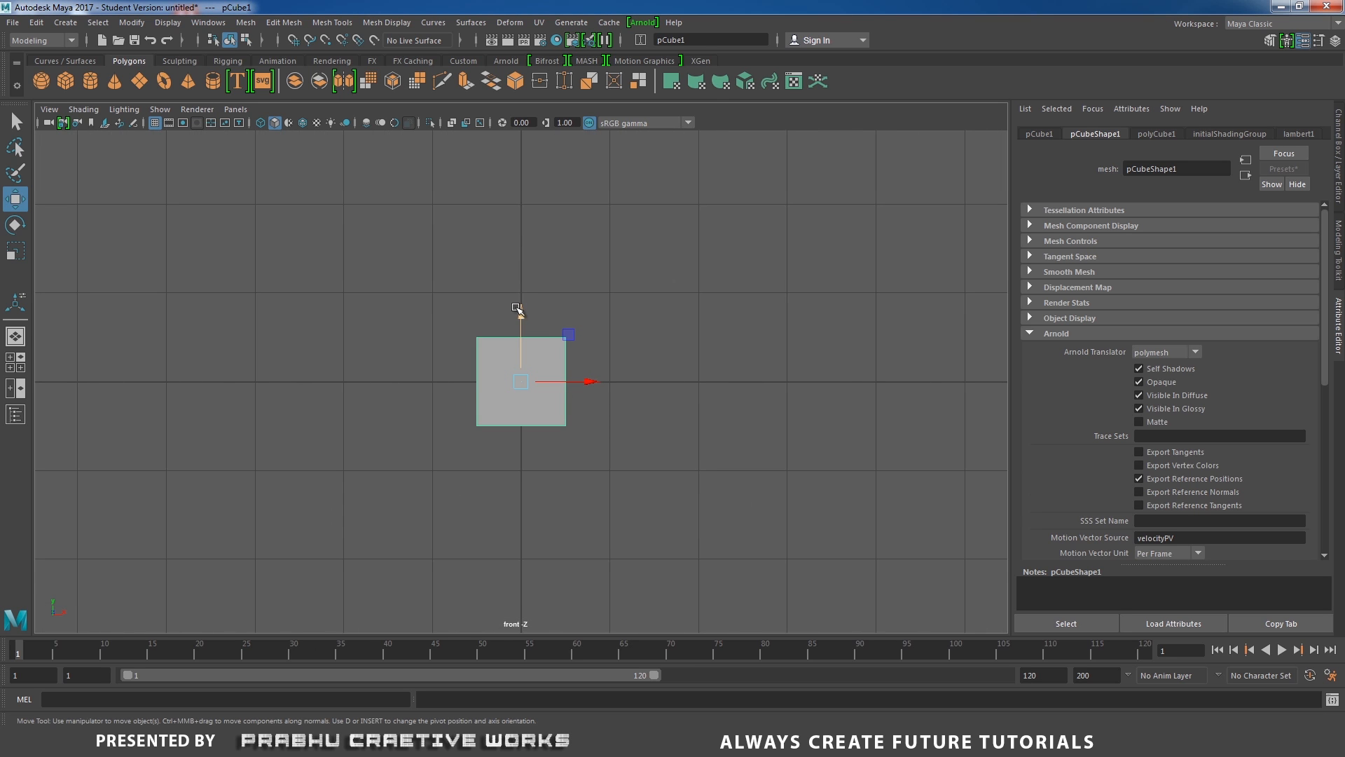
pyautogui.moveTo(520, 305); pyautogui.dragTo(527, 262)
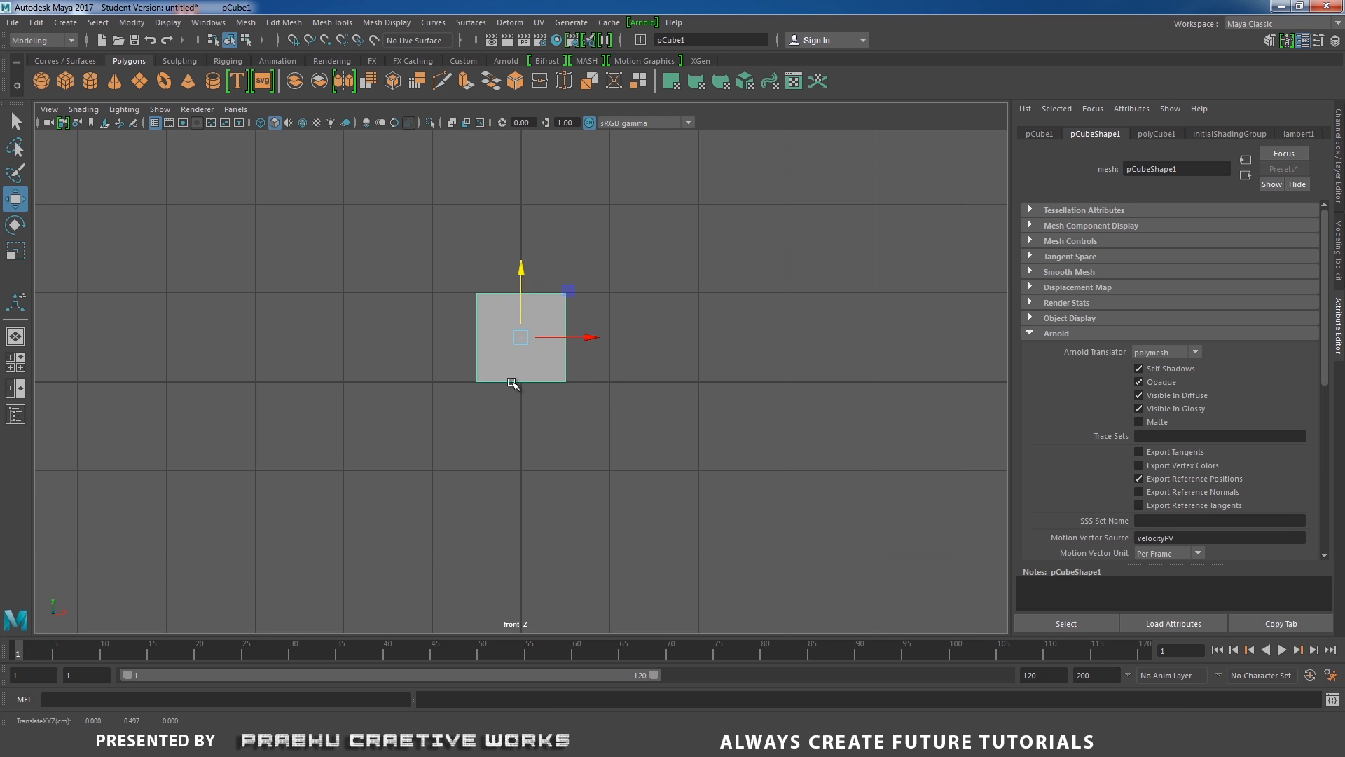
pyautogui.press('space')
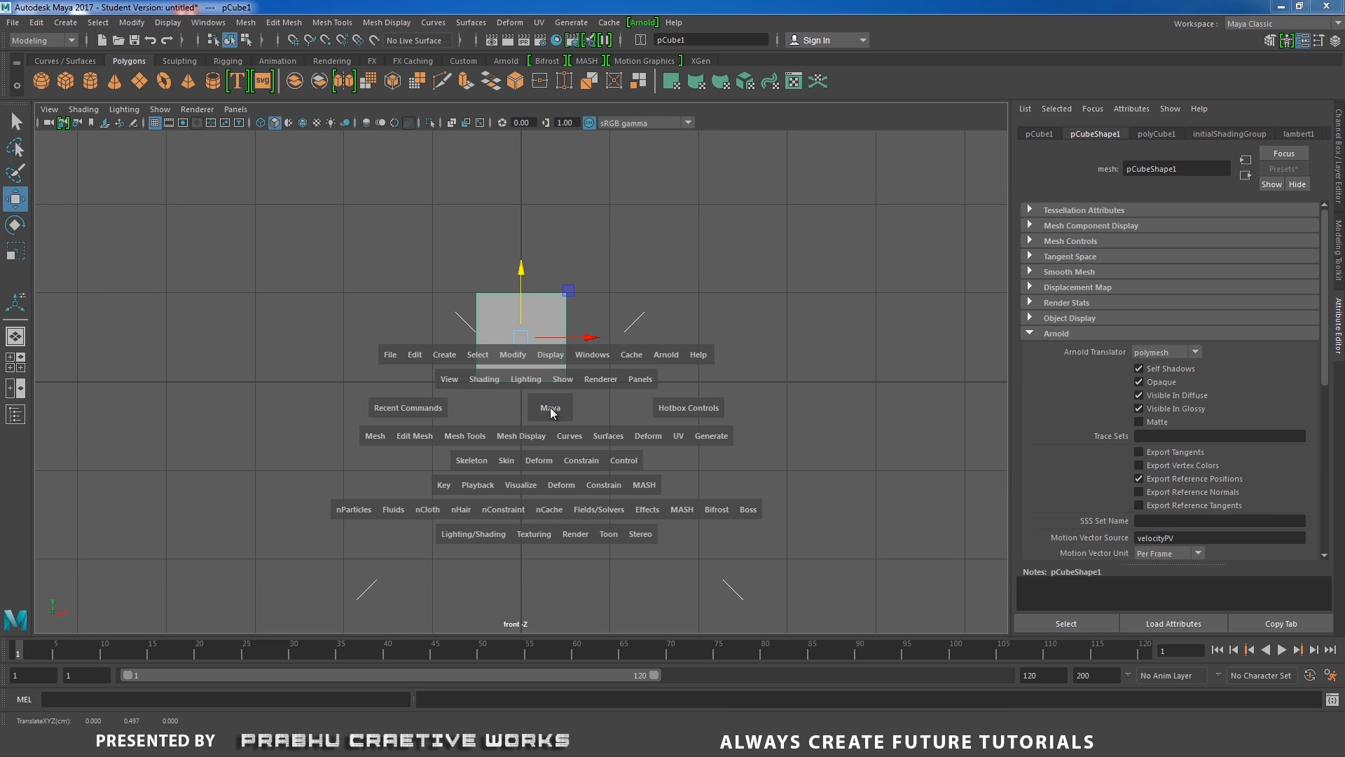
pyautogui.moveTo(550, 408); pyautogui.dragTo(649, 441)
pyautogui.keyDown('alt'); pyautogui.moveTo(649, 442); pyautogui.dragTo(407, 367, button='right'); pyautogui.keyUp('alt')
pyautogui.keyDown('alt'); pyautogui.moveTo(408, 367); pyautogui.dragTo(385, 379); pyautogui.keyUp('alt')
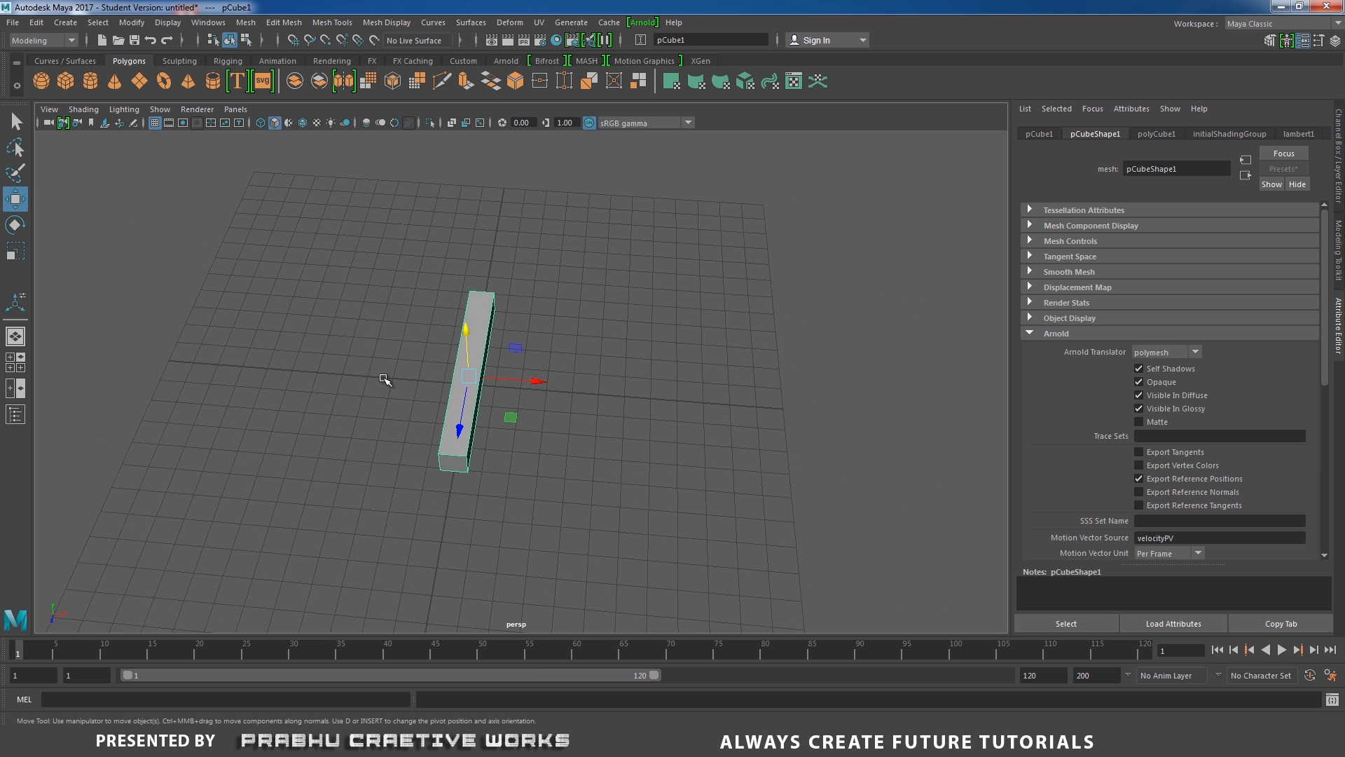
# Duplicate the bar and move the copy sideways along X, parallel to the first bar.
pyautogui.hotkey('ctrl', 'd')
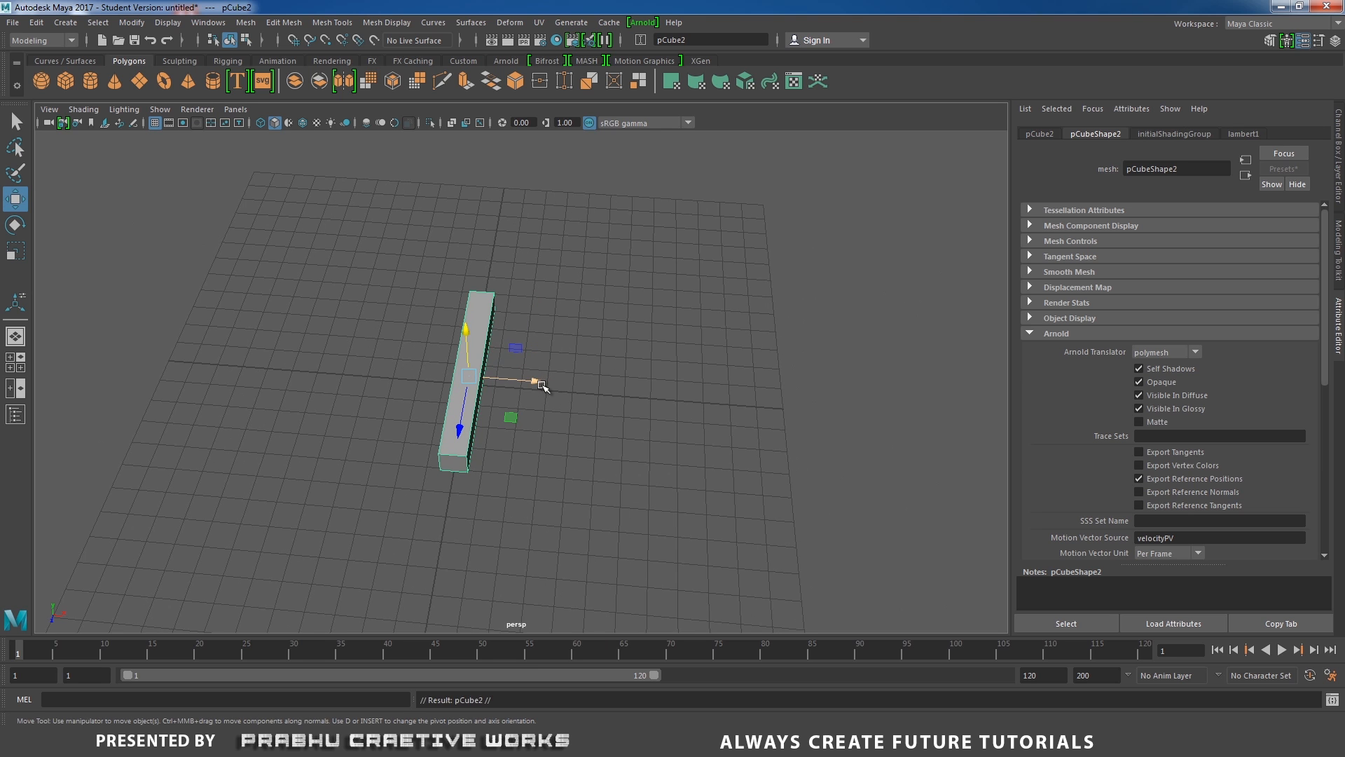
pyautogui.moveTo(540, 382); pyautogui.dragTo(669, 407)
pyautogui.moveTo(731, 303); pyautogui.dragTo(662, 301, button='right')
pyautogui.moveTo(609, 318)
pyautogui.keyDown('alt'); pyautogui.mouseDown()
pyautogui.moveTo(653, 377)
pyautogui.moveTo(599, 364)
pyautogui.moveTo(603, 340)
pyautogui.mouseUp(); pyautogui.keyUp('alt')
pyautogui.moveTo(606, 253); pyautogui.dragTo(634, 301)
pyautogui.keyDown('alt'); pyautogui.moveTo(585, 393); pyautogui.dragTo(516, 405); pyautogui.keyUp('alt')
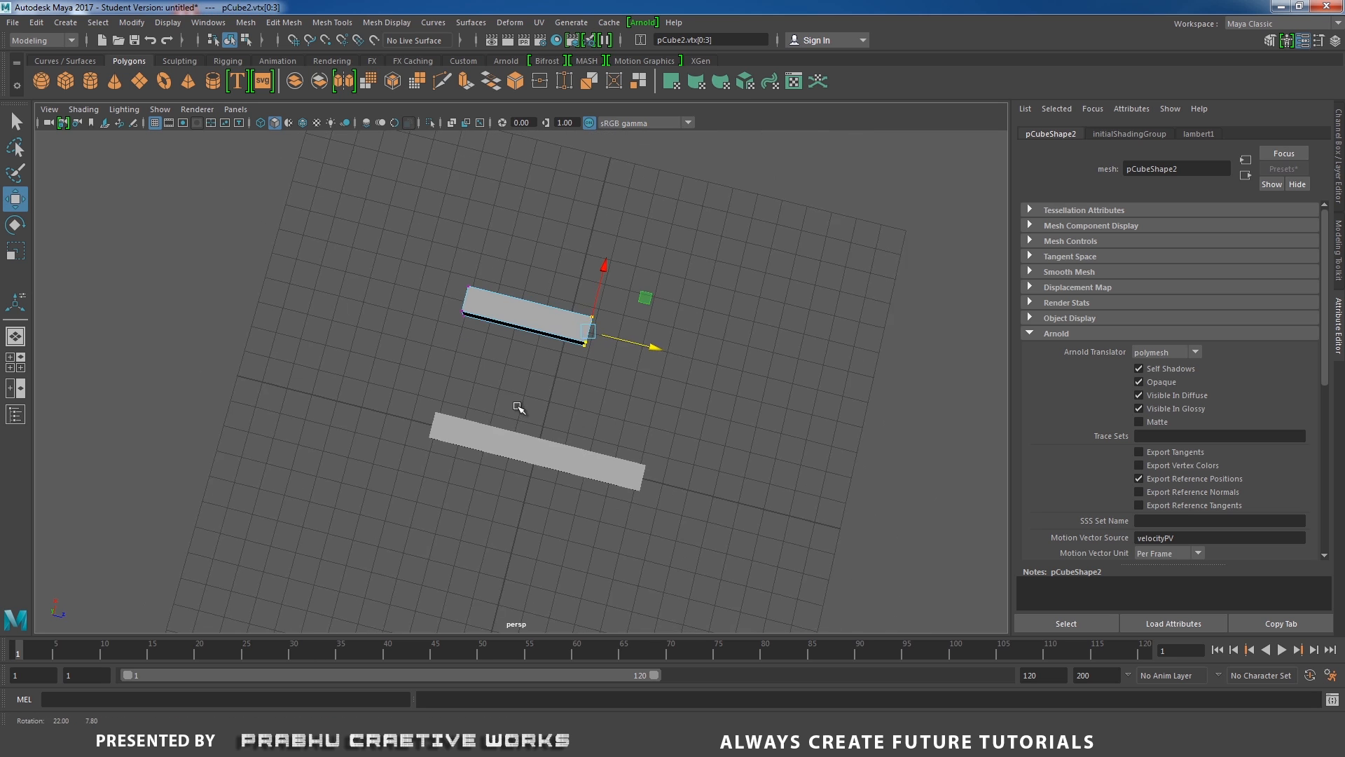
pyautogui.scroll(2, 516, 393)
pyautogui.moveTo(512, 291); pyautogui.dragTo(523, 289, button='right')
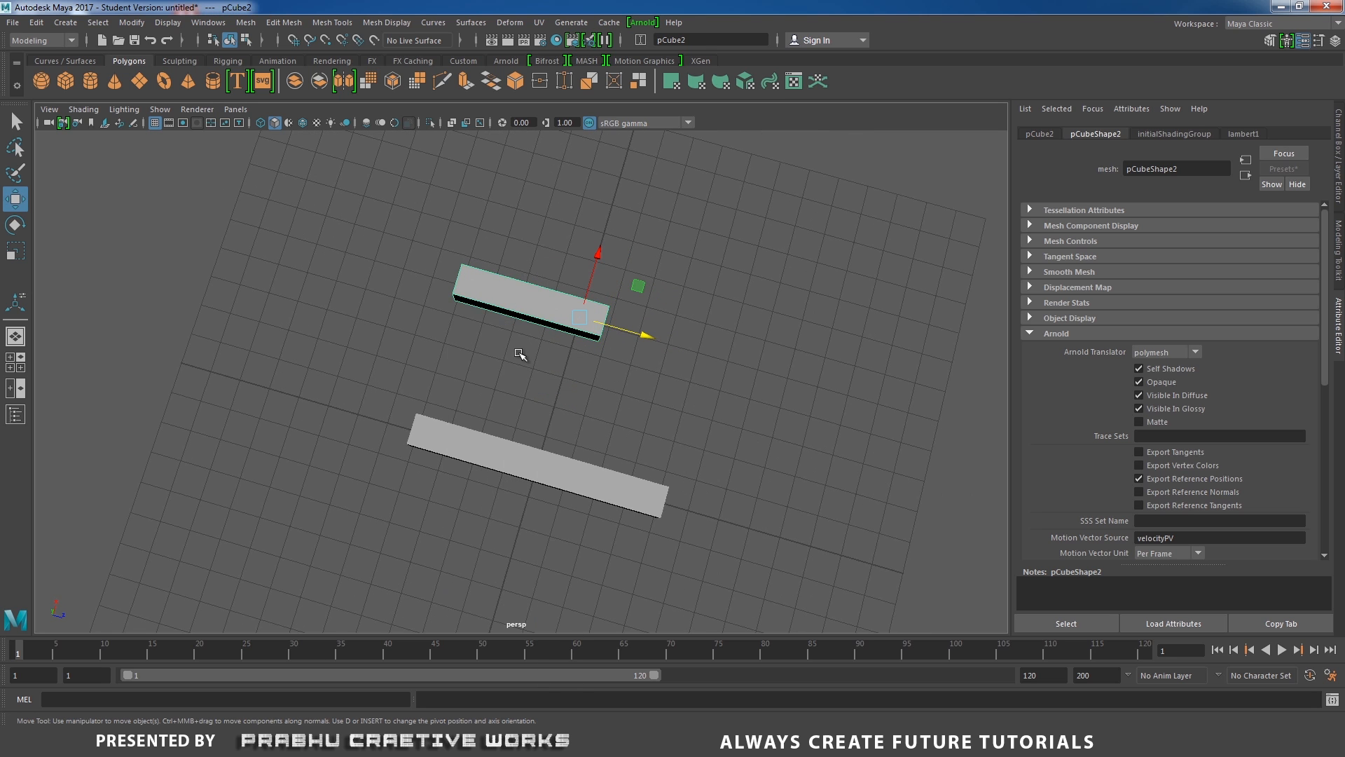
pyautogui.keyDown('alt'); pyautogui.moveTo(519, 354); pyautogui.dragTo(574, 354, button='middle'); pyautogui.keyUp('alt')
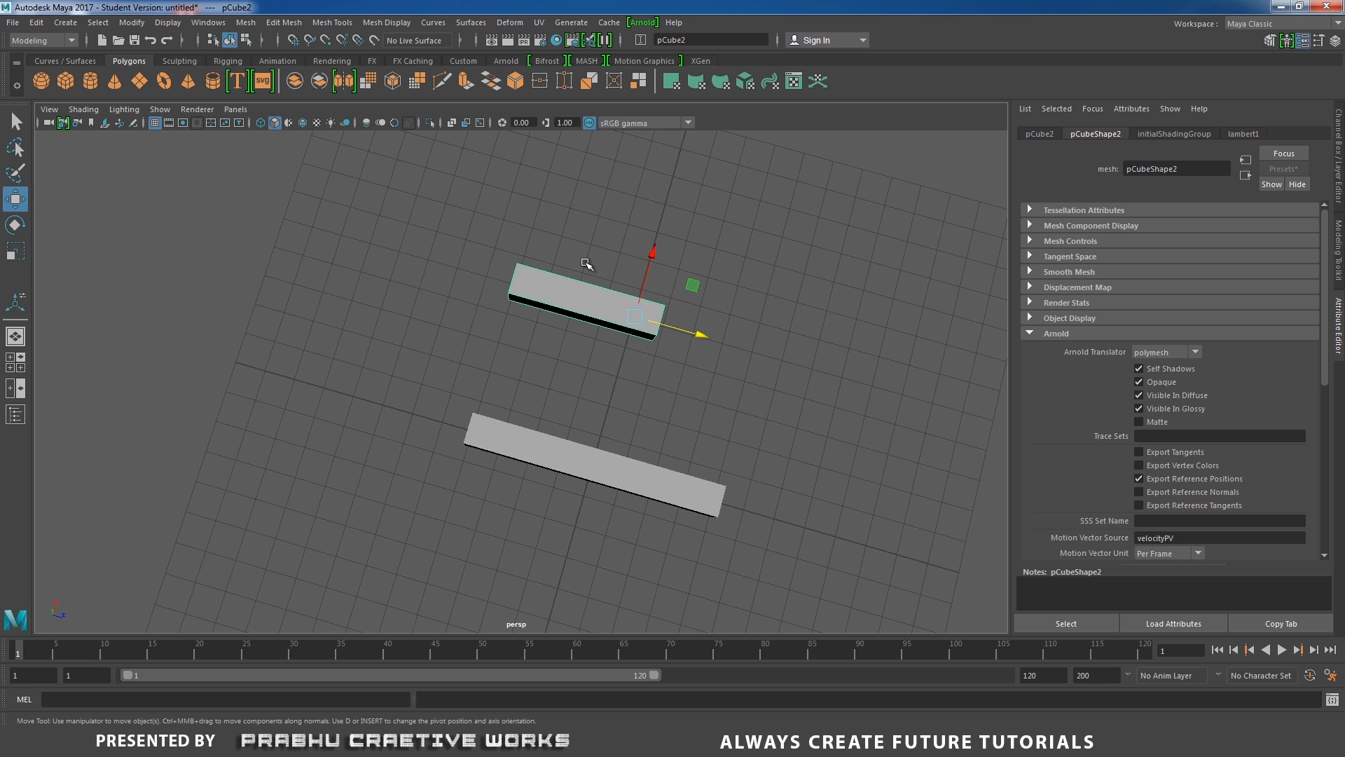
# Center the second bar's pivot, then duplicate it and move the copy aside.
pyautogui.click(131, 22)
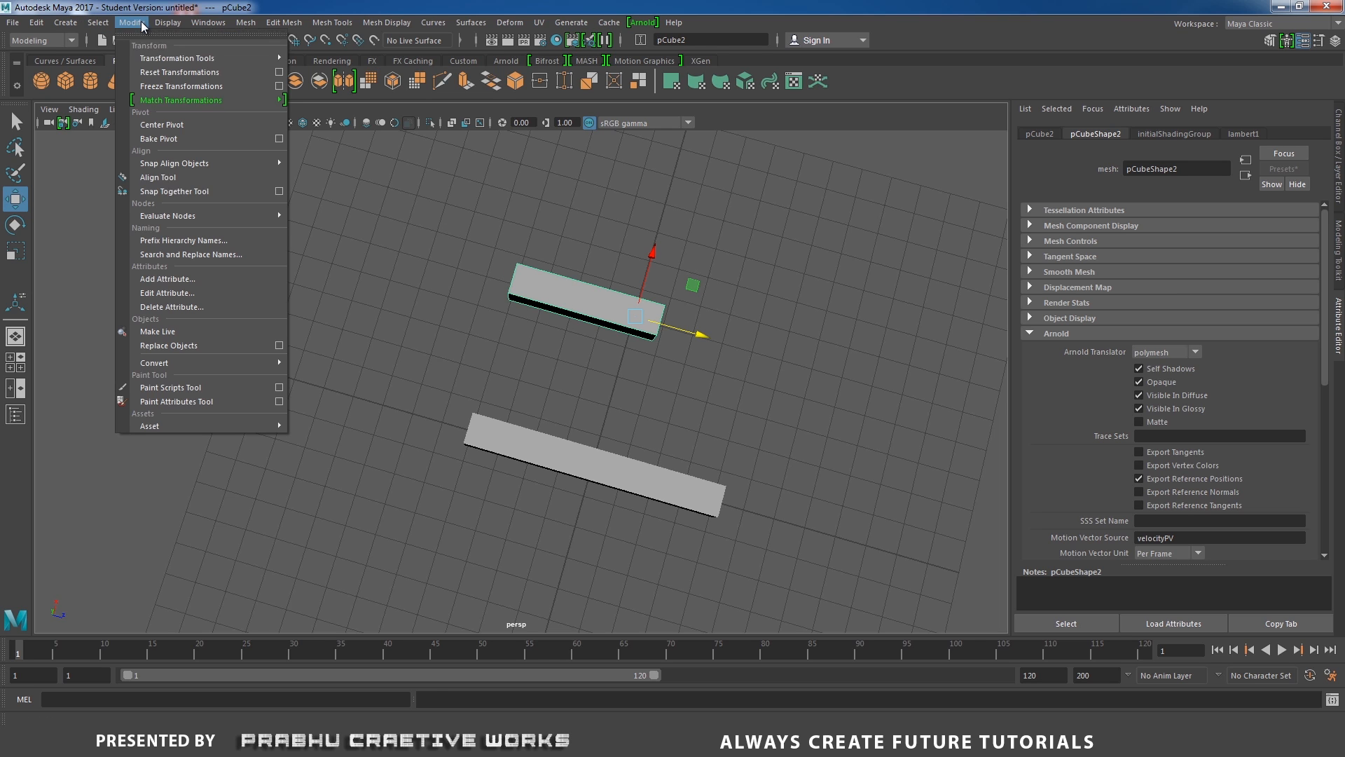
pyautogui.click(180, 125)
pyautogui.hotkey('ctrl', 'd')
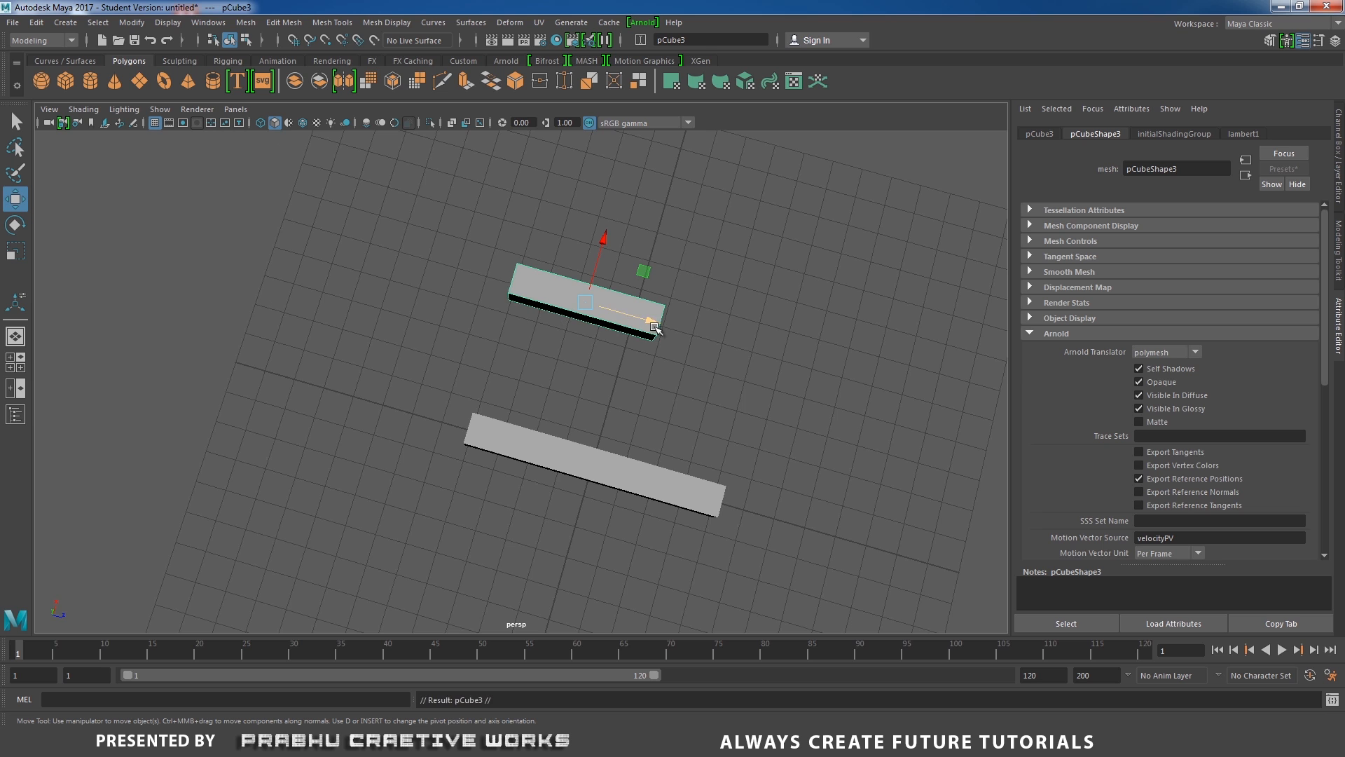
pyautogui.moveTo(652, 321); pyautogui.dragTo(456, 278)
# Rotate the third bar 90 degrees about Y.
pyautogui.scroll(3, 634, 342)
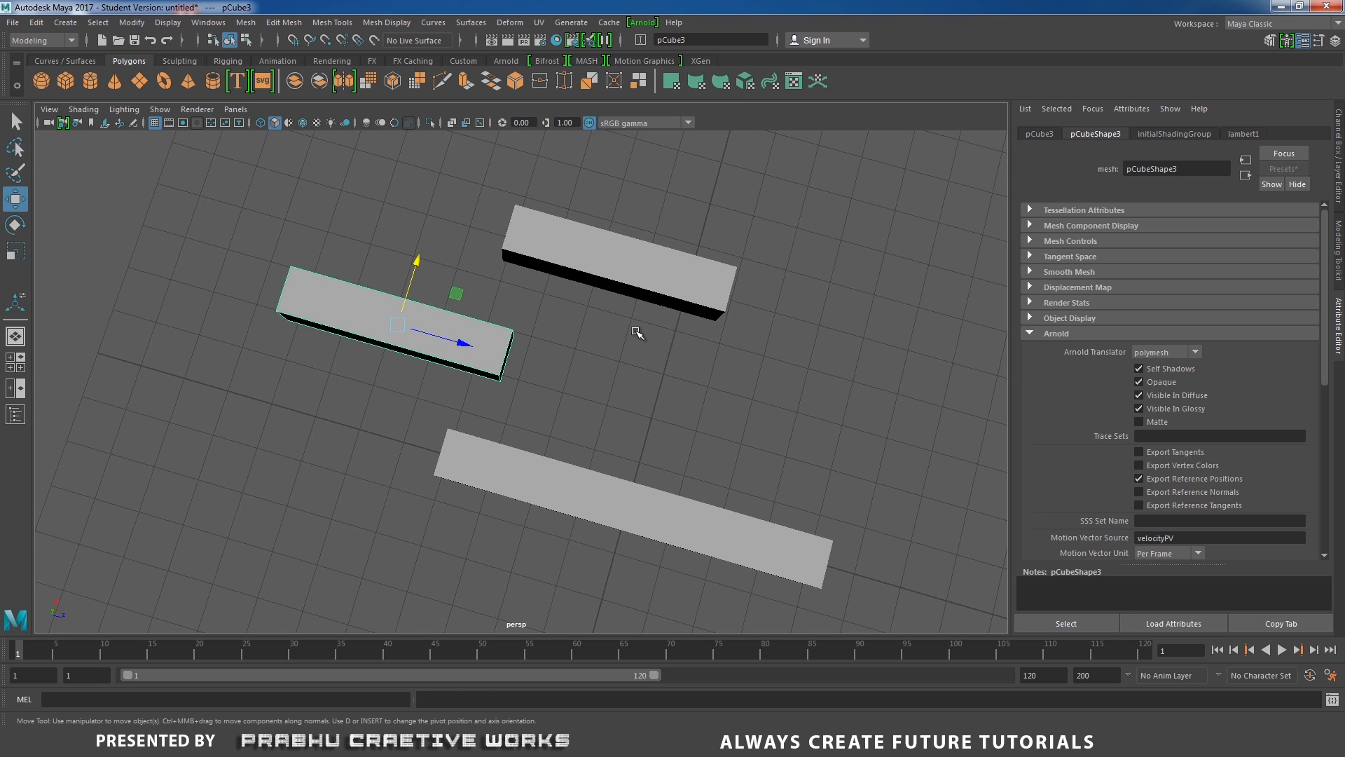
pyautogui.press('e')
pyautogui.click(1340, 168)
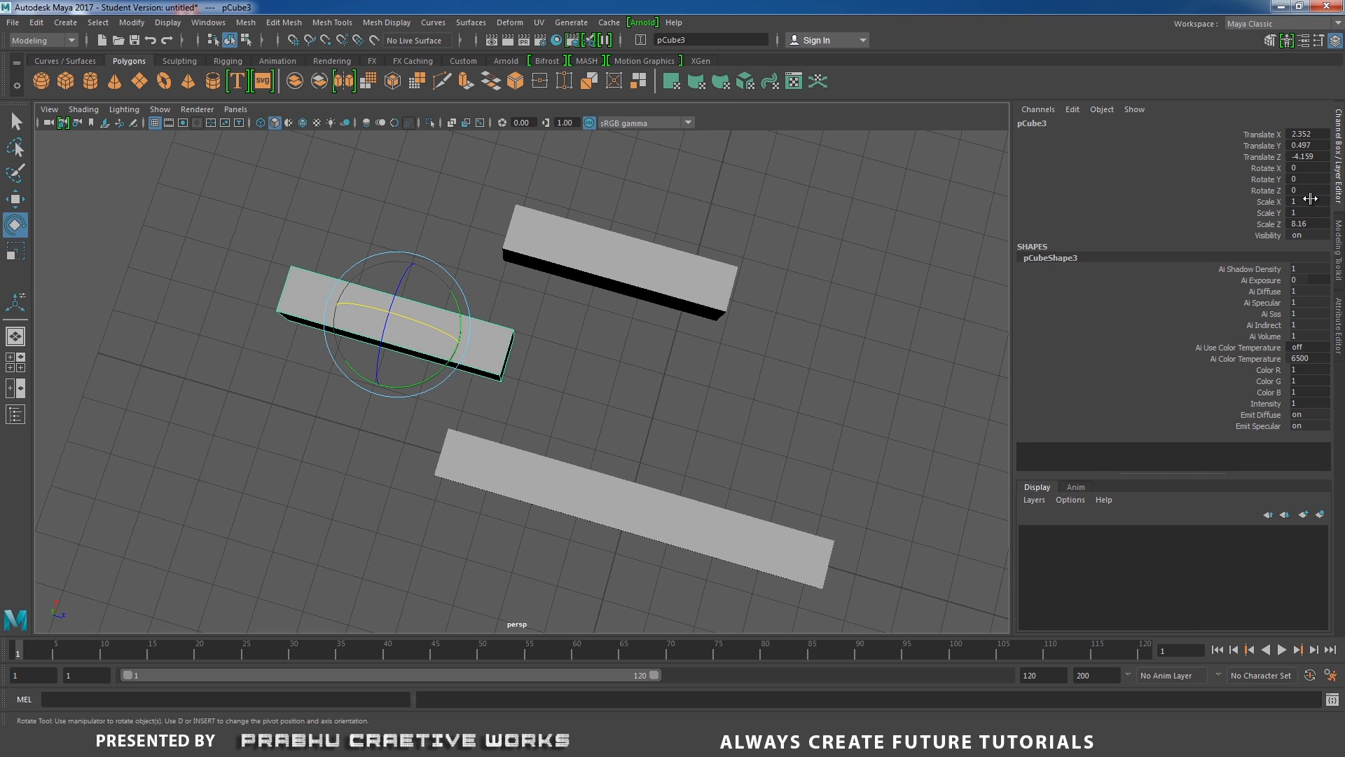
pyautogui.doubleClick(1311, 180)
pyautogui.write('90')
pyautogui.press('Return')
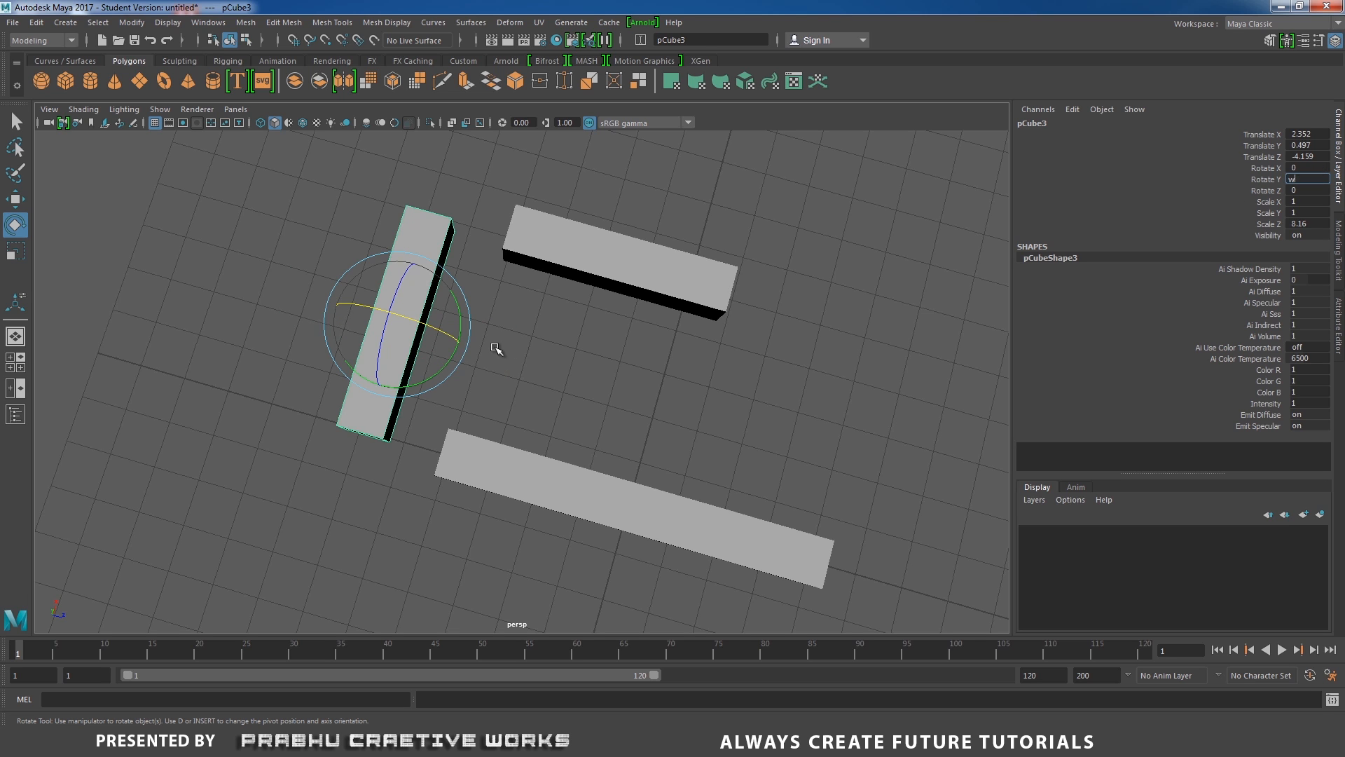
# Move the rotated bar next to the long bar to form the short side of a P.
pyautogui.click(496, 349)
pyautogui.click(412, 311)
pyautogui.press('w')
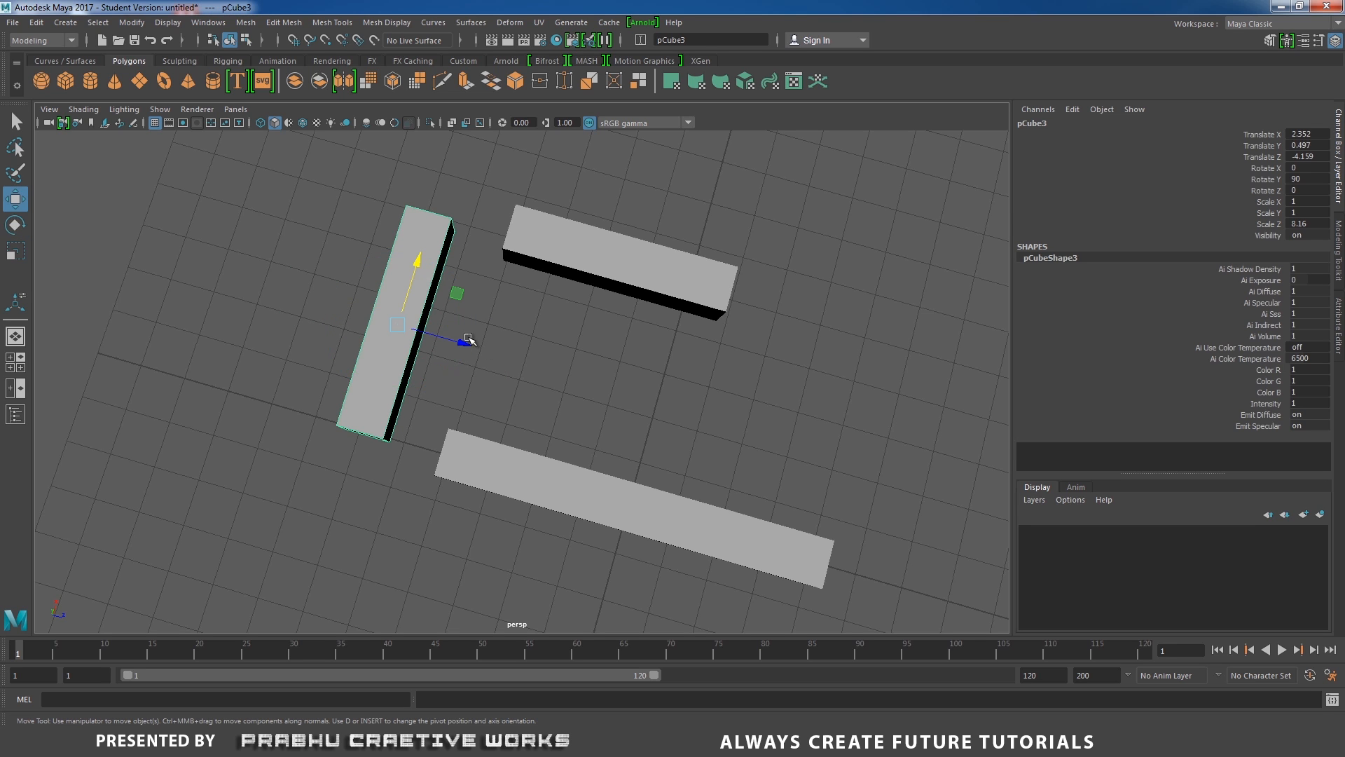
pyautogui.moveTo(470, 345); pyautogui.dragTo(565, 373)
pyautogui.moveTo(669, 374); pyautogui.dragTo(562, 328, button='right')
pyautogui.moveTo(410, 207); pyautogui.dragTo(520, 286)
pyautogui.moveTo(550, 188); pyautogui.dragTo(542, 217)
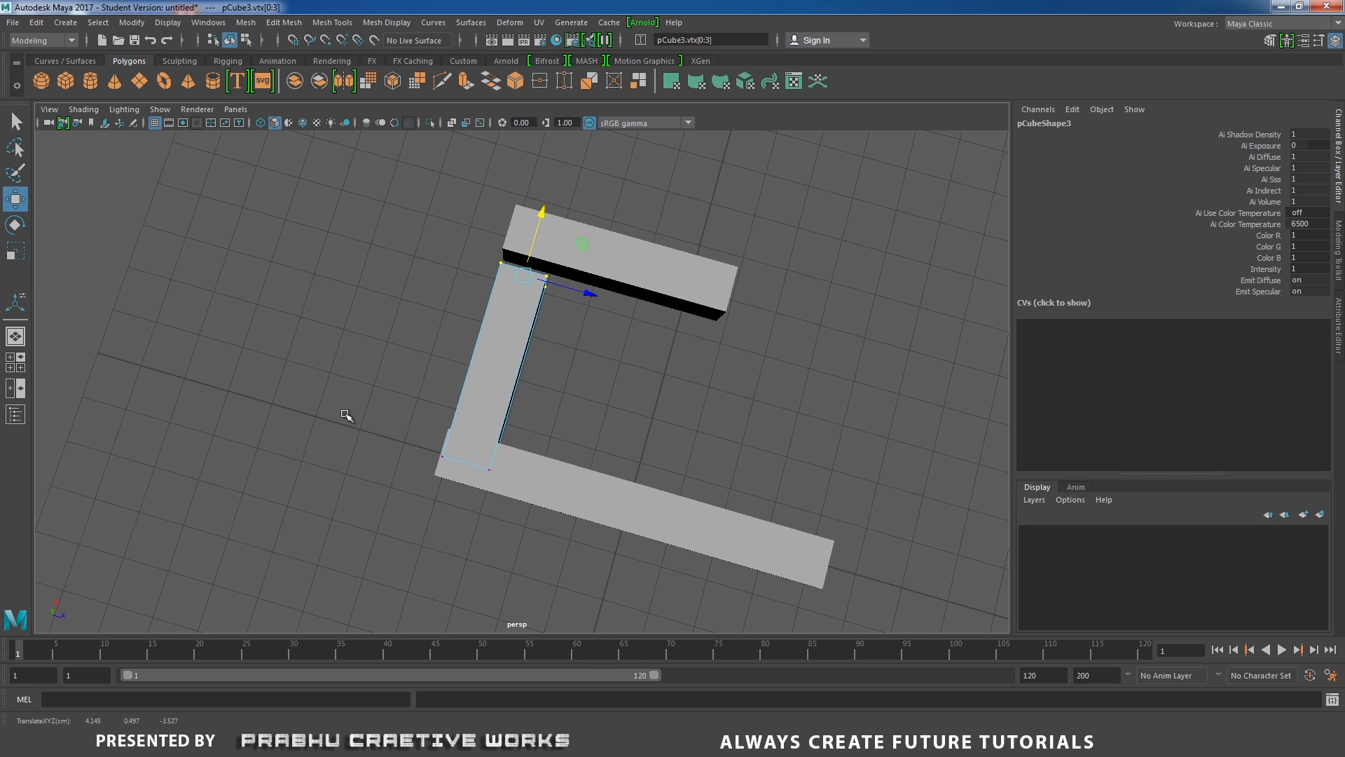
pyautogui.moveTo(345, 392); pyautogui.dragTo(542, 526)
pyautogui.moveTo(486, 400); pyautogui.dragTo(498, 364)
pyautogui.moveTo(514, 293); pyautogui.dragTo(530, 284, button='right')
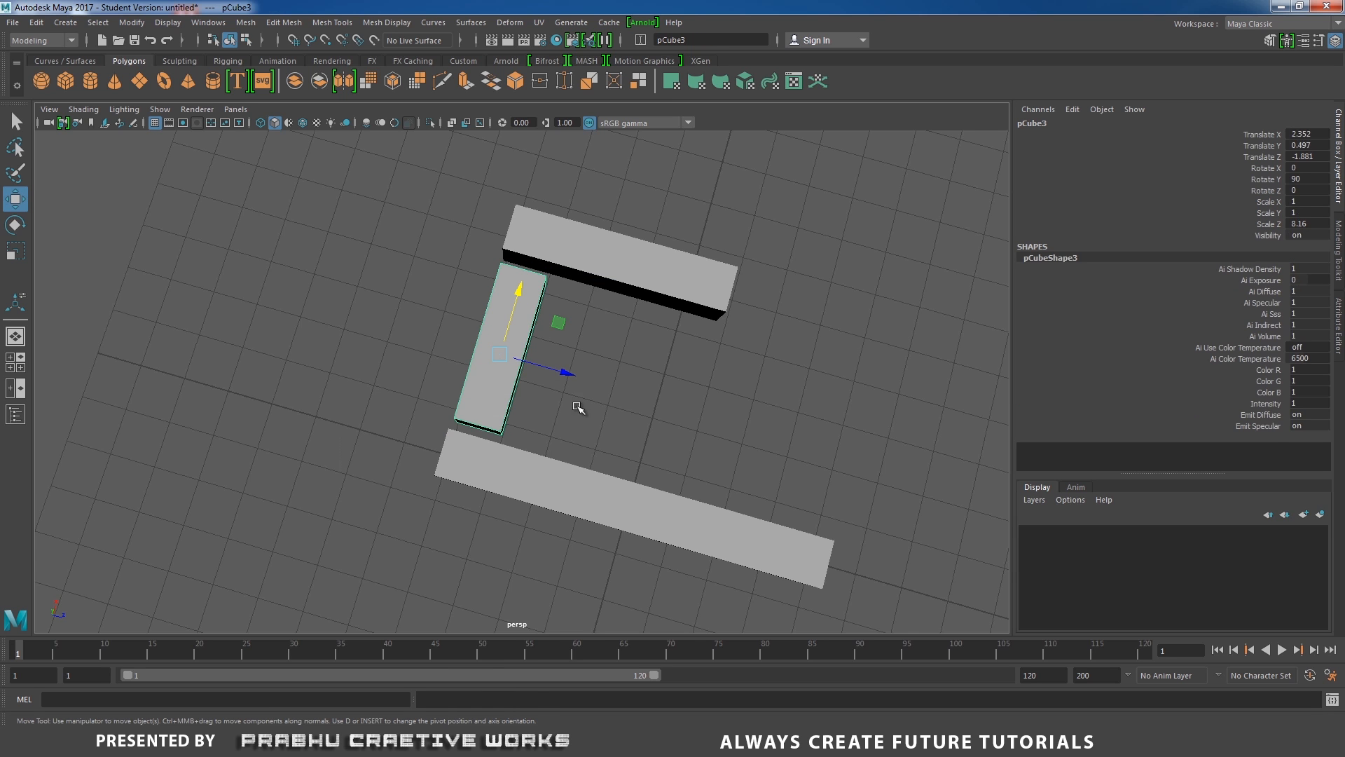
pyautogui.keyDown('alt'); pyautogui.moveTo(578, 407); pyautogui.dragTo(588, 437); pyautogui.keyUp('alt')
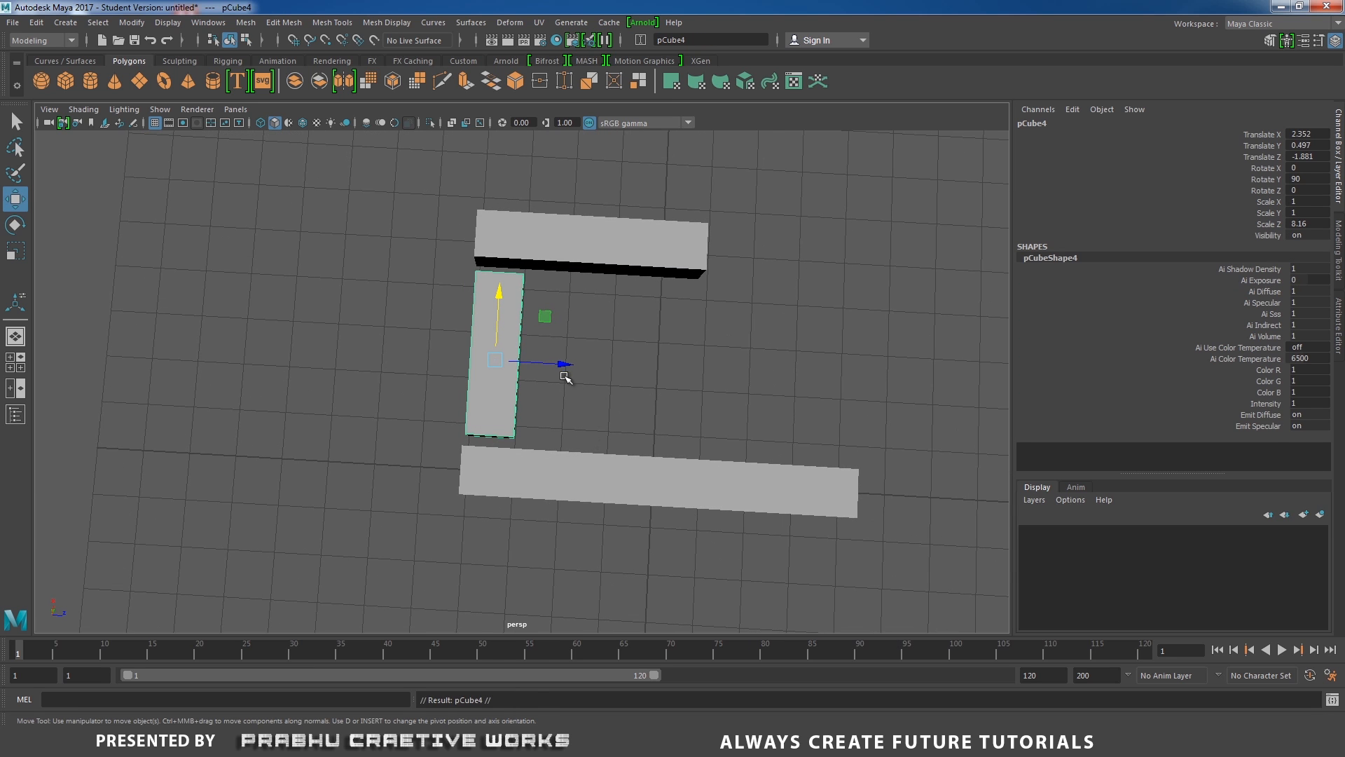
# Duplicate the short bar and move the copy along Z to close the P's loop.
pyautogui.hotkey('ctrl', 'd')
pyautogui.moveTo(563, 365); pyautogui.dragTo(742, 369)
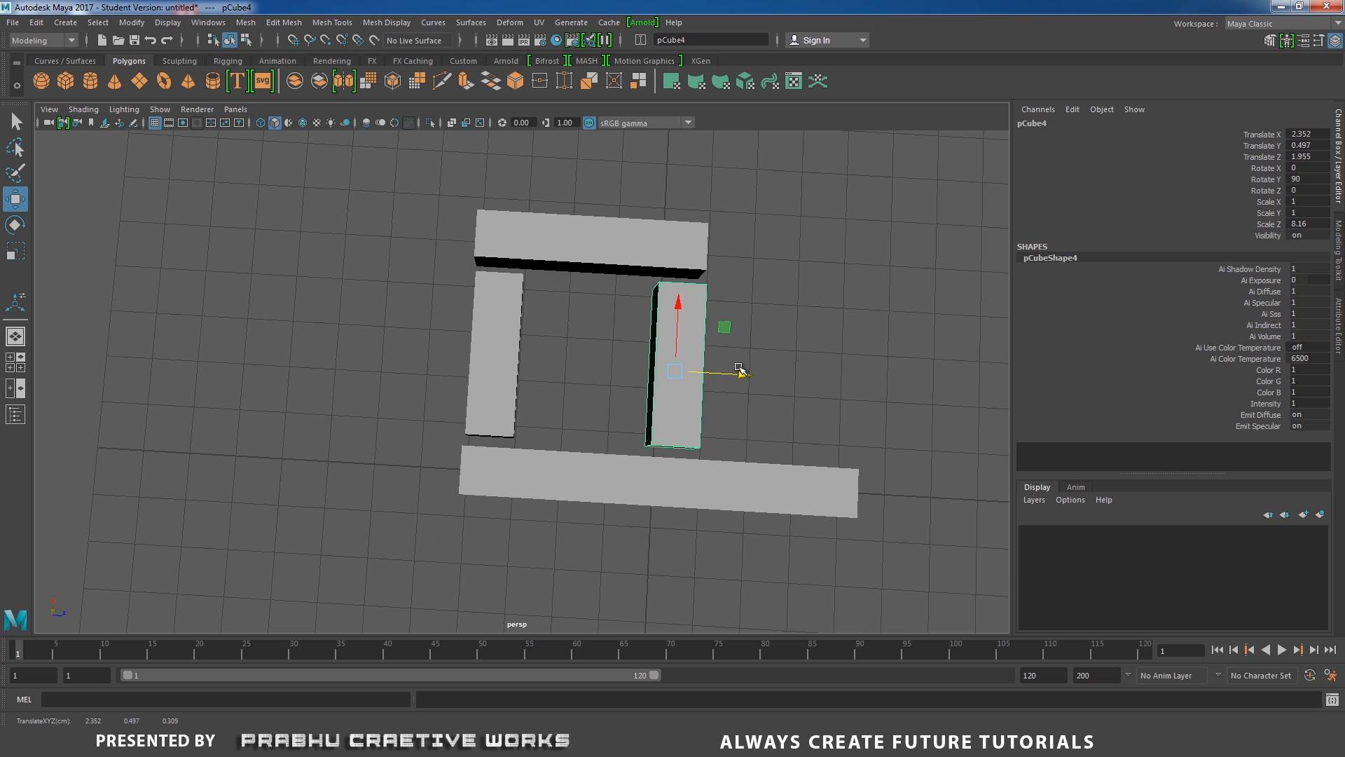
pyautogui.click(830, 420)
pyautogui.keyDown('alt'); pyautogui.moveTo(835, 426); pyautogui.dragTo(489, 439, button='right'); pyautogui.keyUp('alt')
pyautogui.keyDown('alt'); pyautogui.moveTo(490, 438); pyautogui.dragTo(405, 457); pyautogui.keyUp('alt')
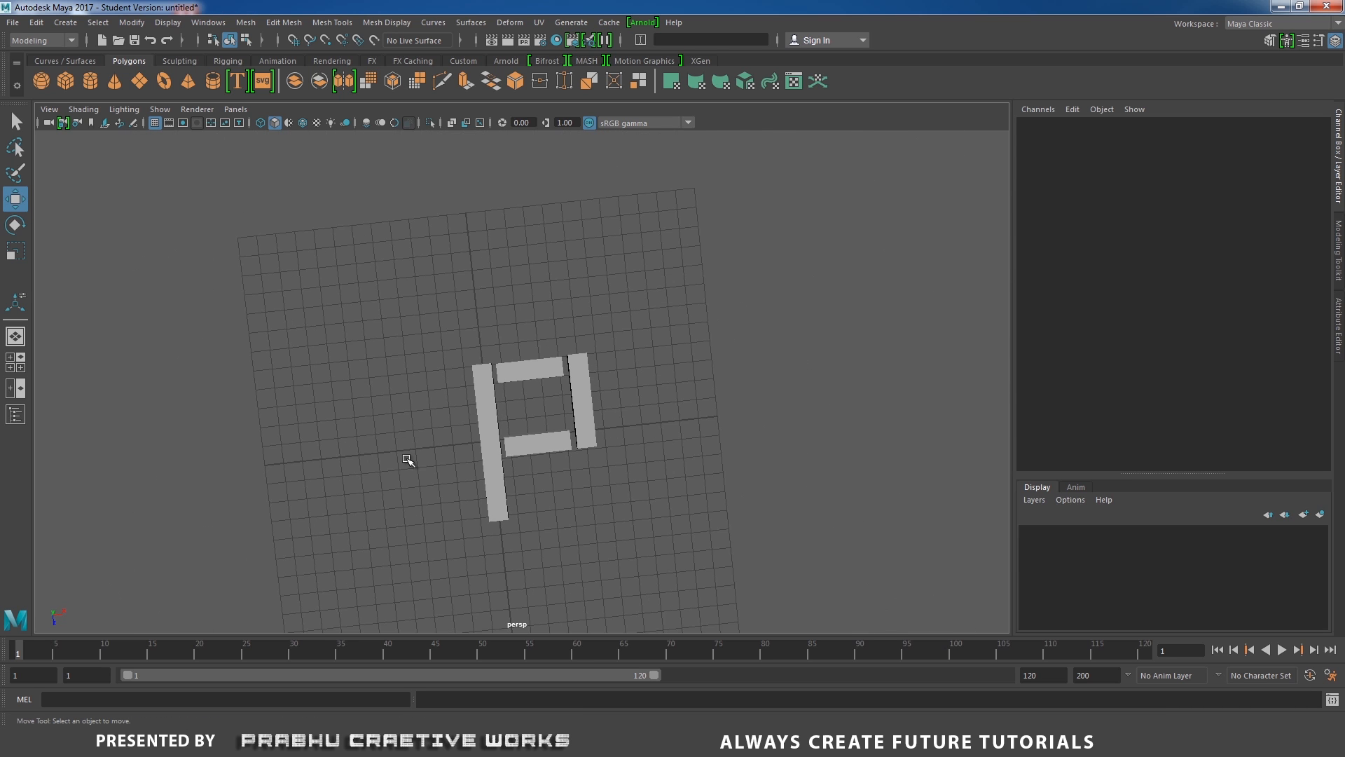
# Duplicate the long vertical bar and move the copy along X to start the next letter.
pyautogui.click(489, 461)
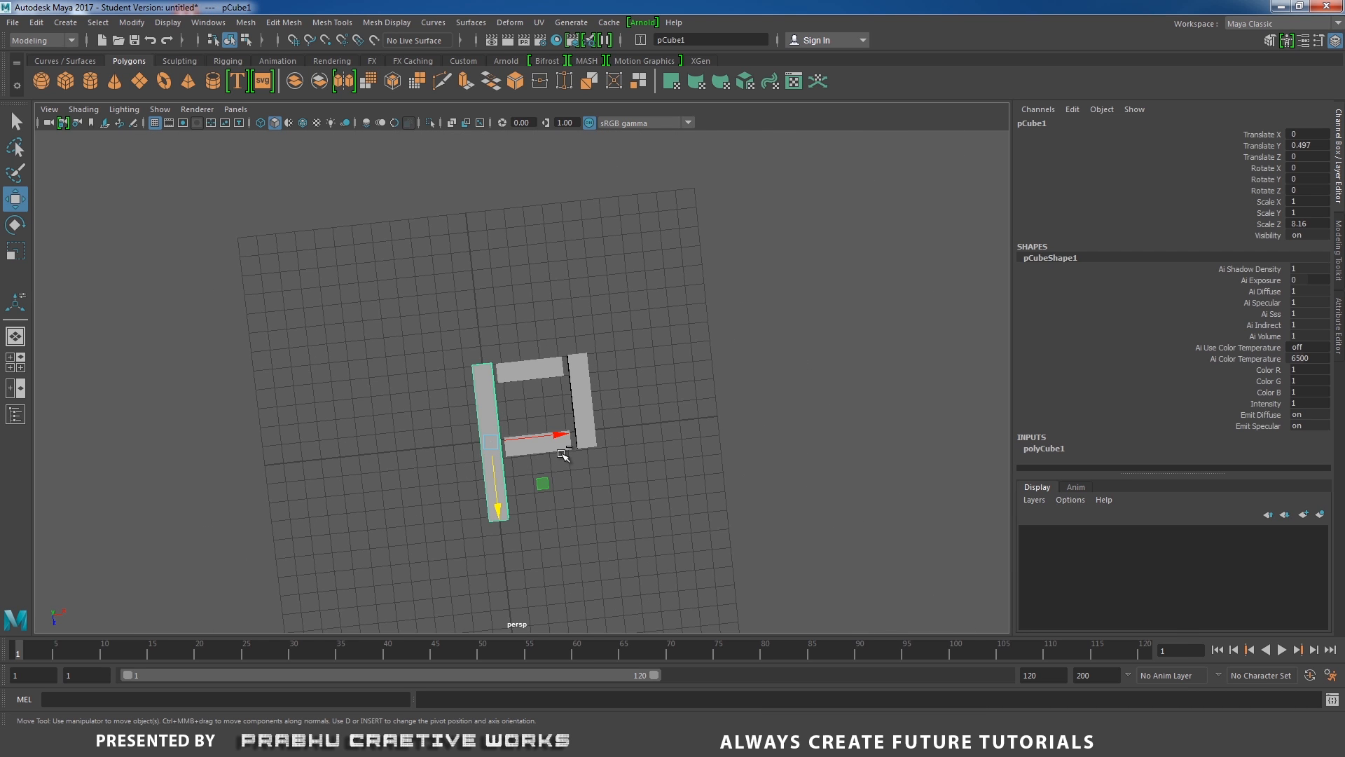
pyautogui.hotkey('ctrl', 'd')
pyautogui.moveTo(568, 435); pyautogui.dragTo(720, 438)
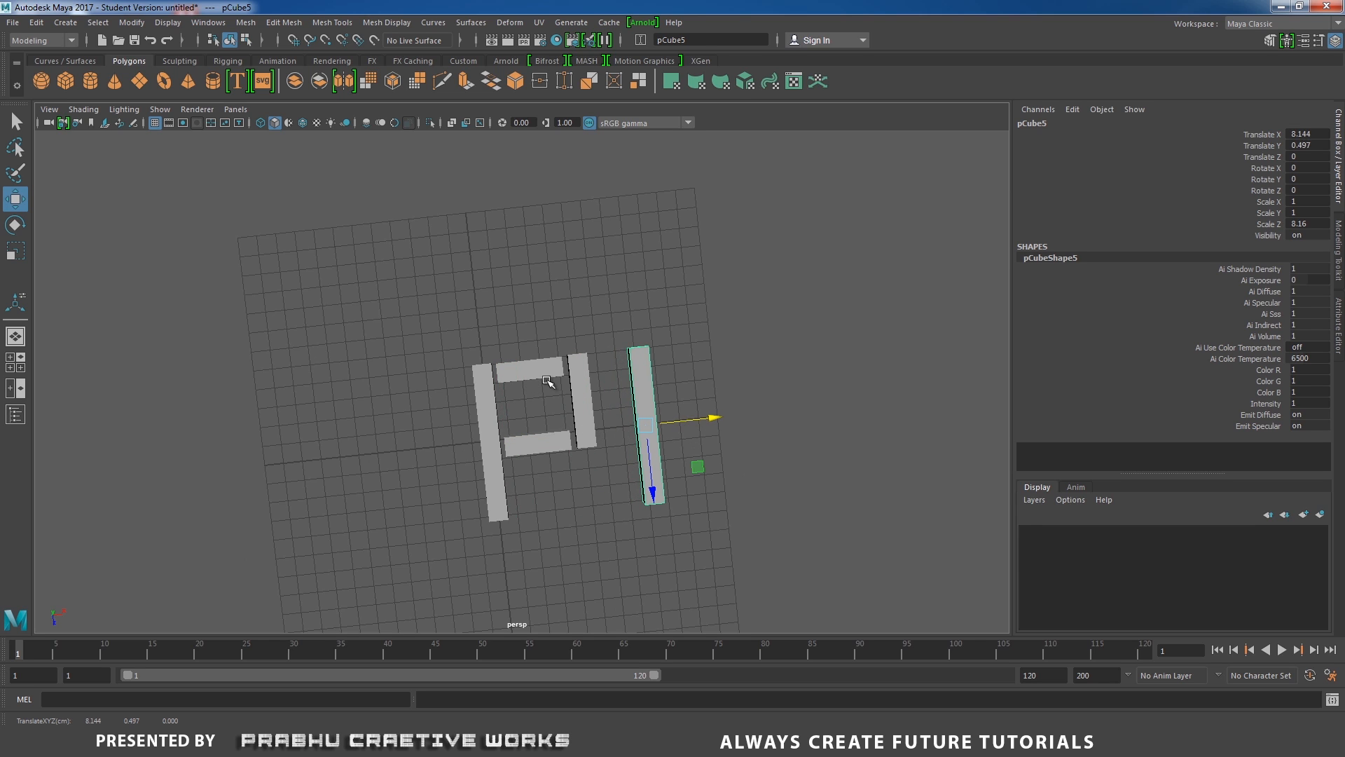
# Duplicate the P's top crossbar and move the copy beside the new vertical bar.
pyautogui.click(546, 377)
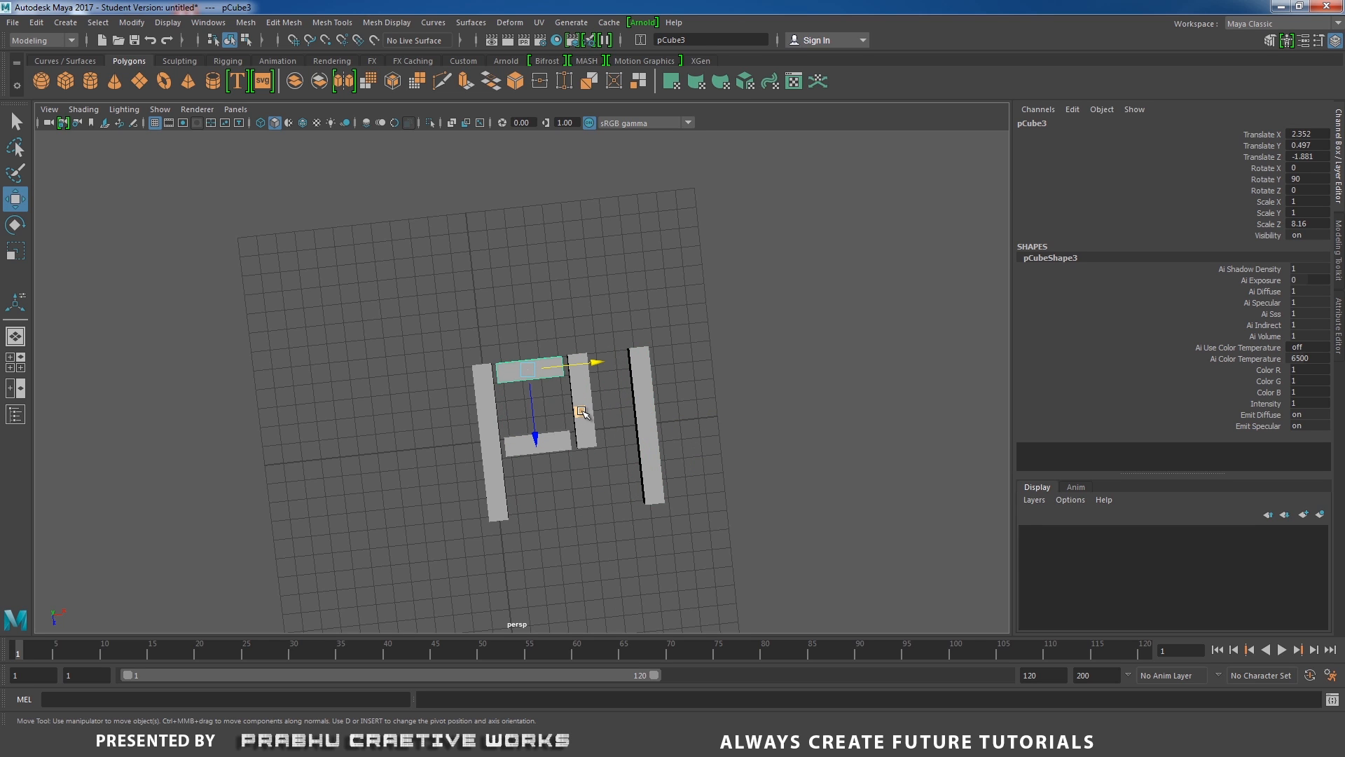
pyautogui.hotkey('ctrl', 'd')
pyautogui.moveTo(596, 362); pyautogui.dragTo(763, 360)
pyautogui.click(533, 452)
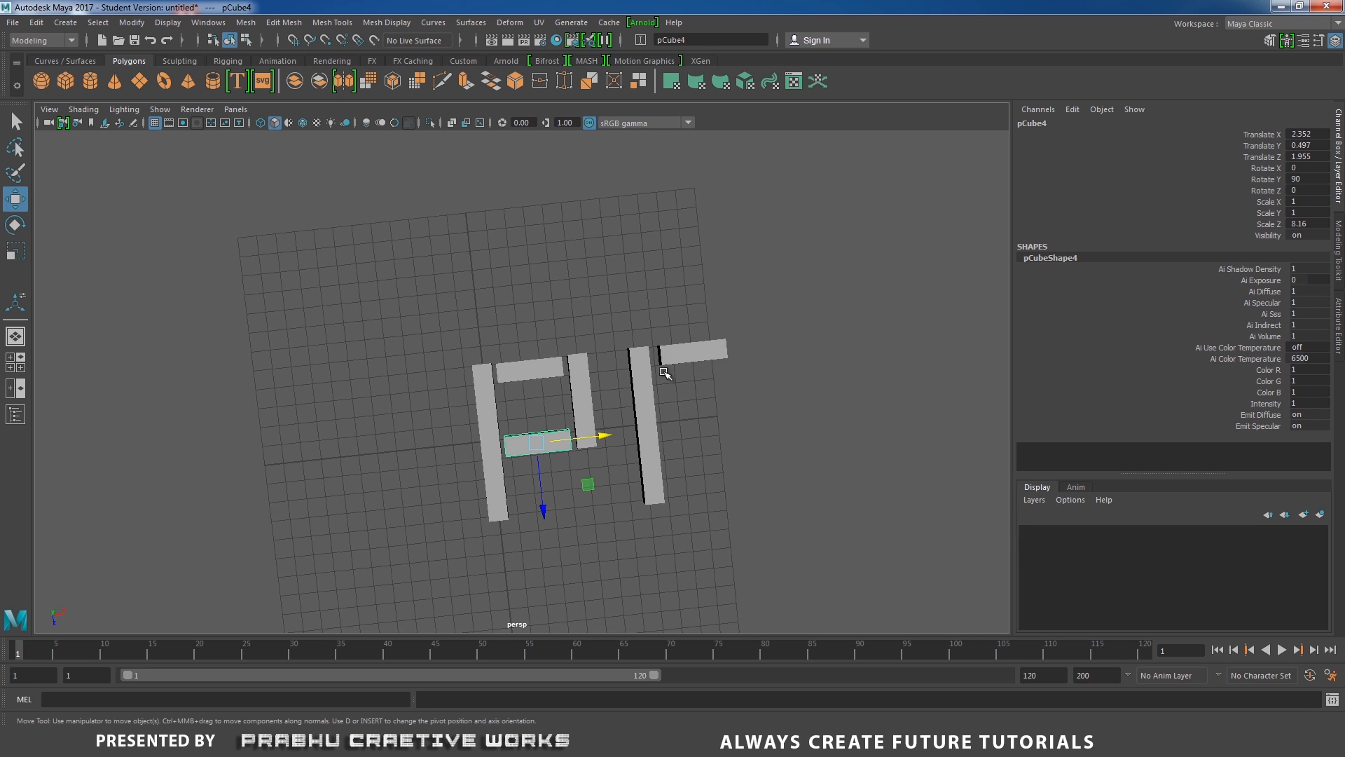
pyautogui.click(694, 352)
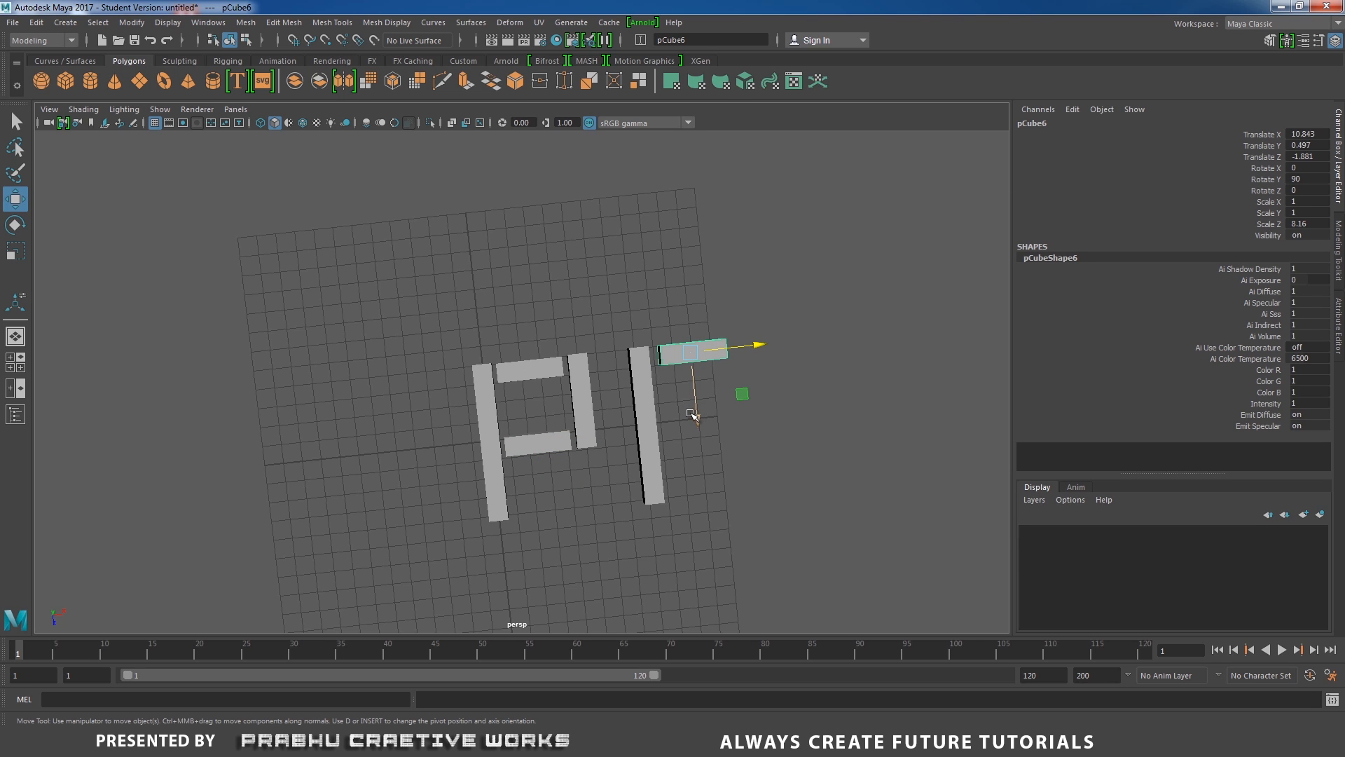
# Duplicate the new letter's top crossbar and move the copy along Z to the bottom of its vertical bar.
pyautogui.hotkey('ctrl', 'd')
pyautogui.moveTo(697, 414); pyautogui.dragTo(724, 554)
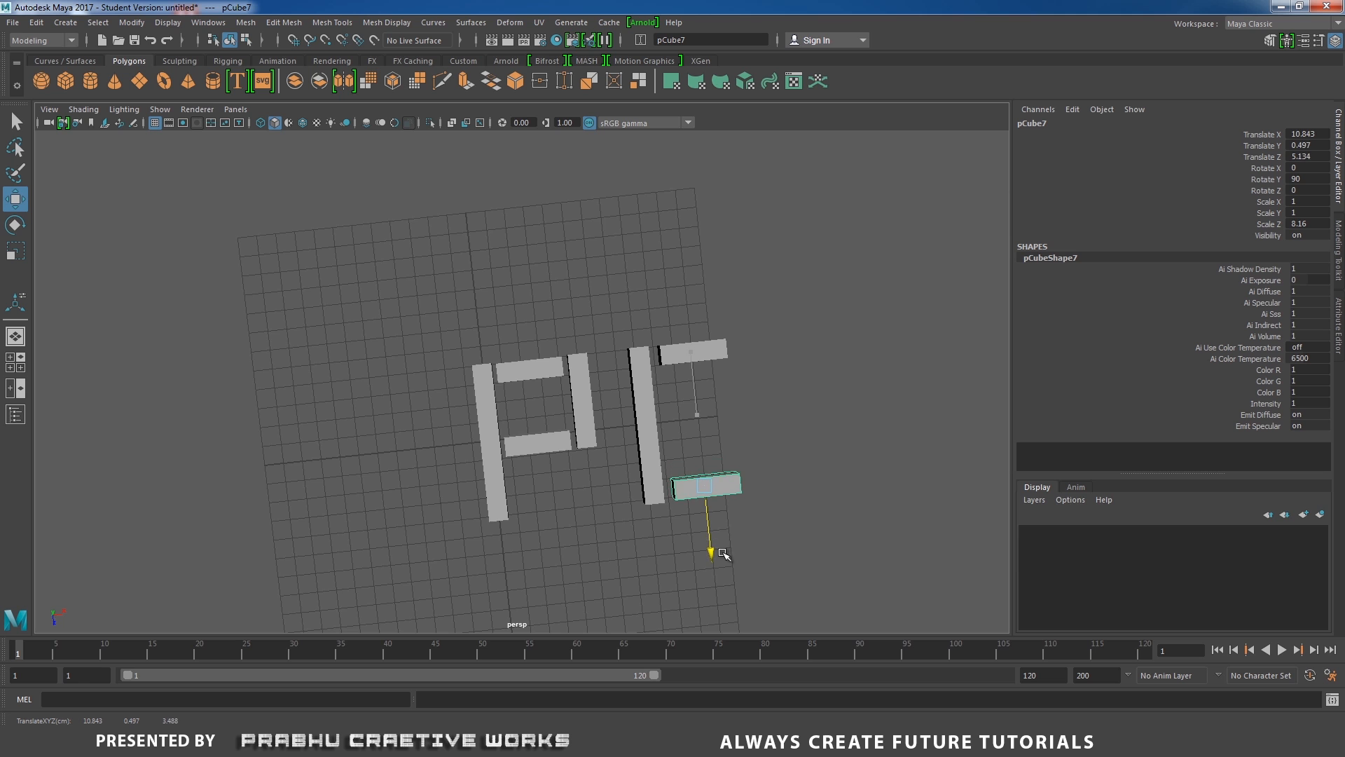
# Duplicate the second letter's vertical bar, move the copy along X and rotate it about 9° around Y to start a W.
pyautogui.keyDown('alt'); pyautogui.moveTo(634, 416); pyautogui.dragTo(534, 389, button='middle'); pyautogui.keyUp('alt')
pyautogui.keyDown('alt'); pyautogui.moveTo(534, 389); pyautogui.dragTo(716, 486, button='right'); pyautogui.keyUp('alt')
pyautogui.keyDown('alt'); pyautogui.moveTo(628, 421); pyautogui.dragTo(596, 468, button='middle'); pyautogui.keyUp('alt')
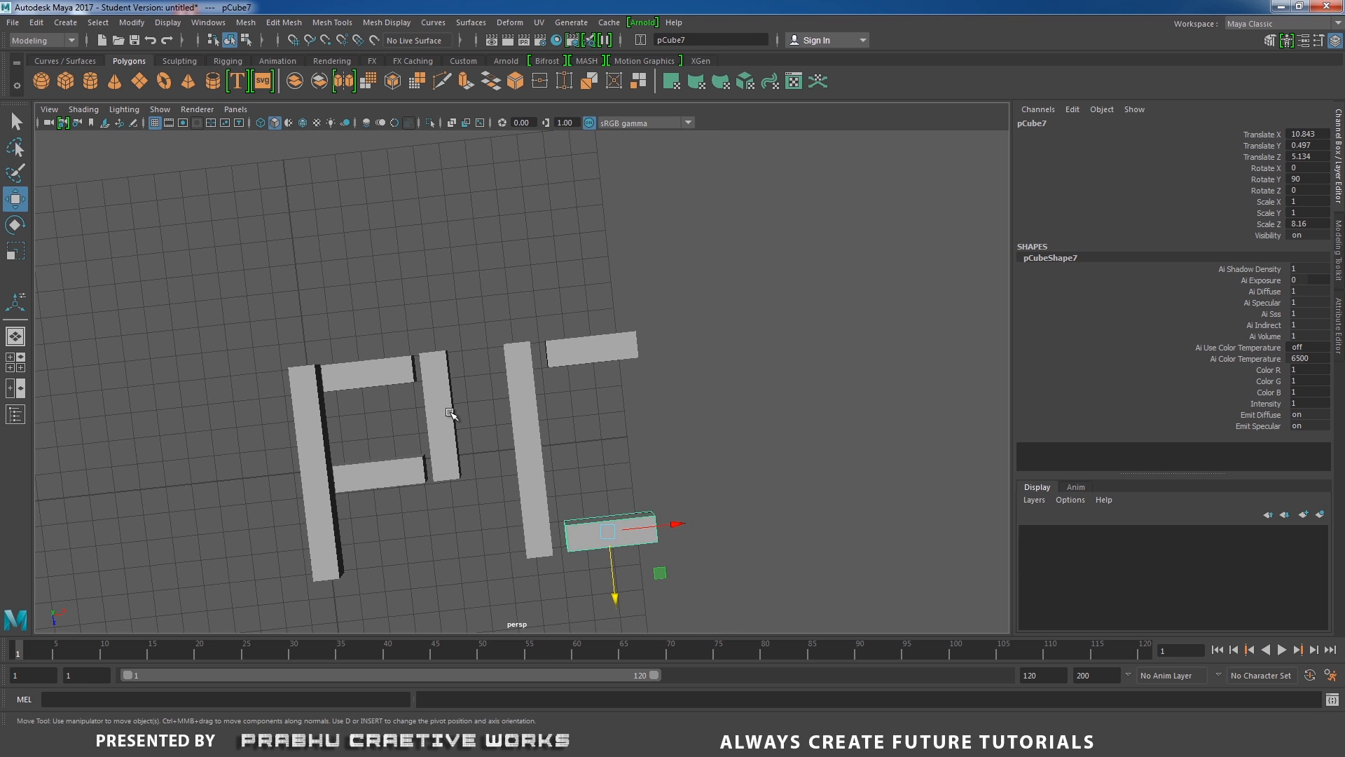
pyautogui.click(382, 371)
pyautogui.keyDown('alt'); pyautogui.moveTo(382, 372); pyautogui.dragTo(694, 458); pyautogui.keyUp('alt')
pyautogui.click(504, 443)
pyautogui.hotkey('ctrl', 'd')
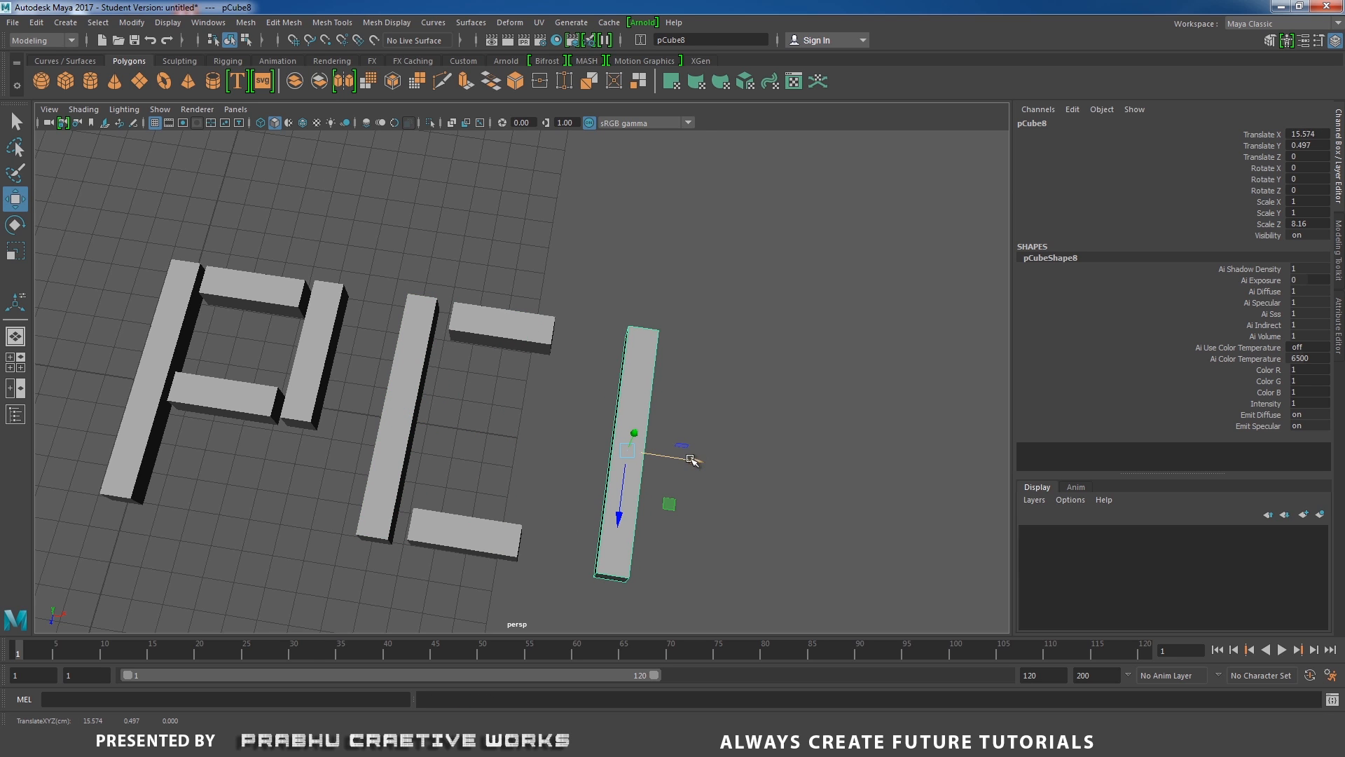
pyautogui.keyDown('alt'); pyautogui.moveTo(868, 505); pyautogui.dragTo(791, 462, button='middle'); pyautogui.keyUp('alt')
pyautogui.keyDown('alt'); pyautogui.moveTo(790, 462); pyautogui.dragTo(585, 465); pyautogui.keyUp('alt')
pyautogui.press('e')
pyautogui.press('w')
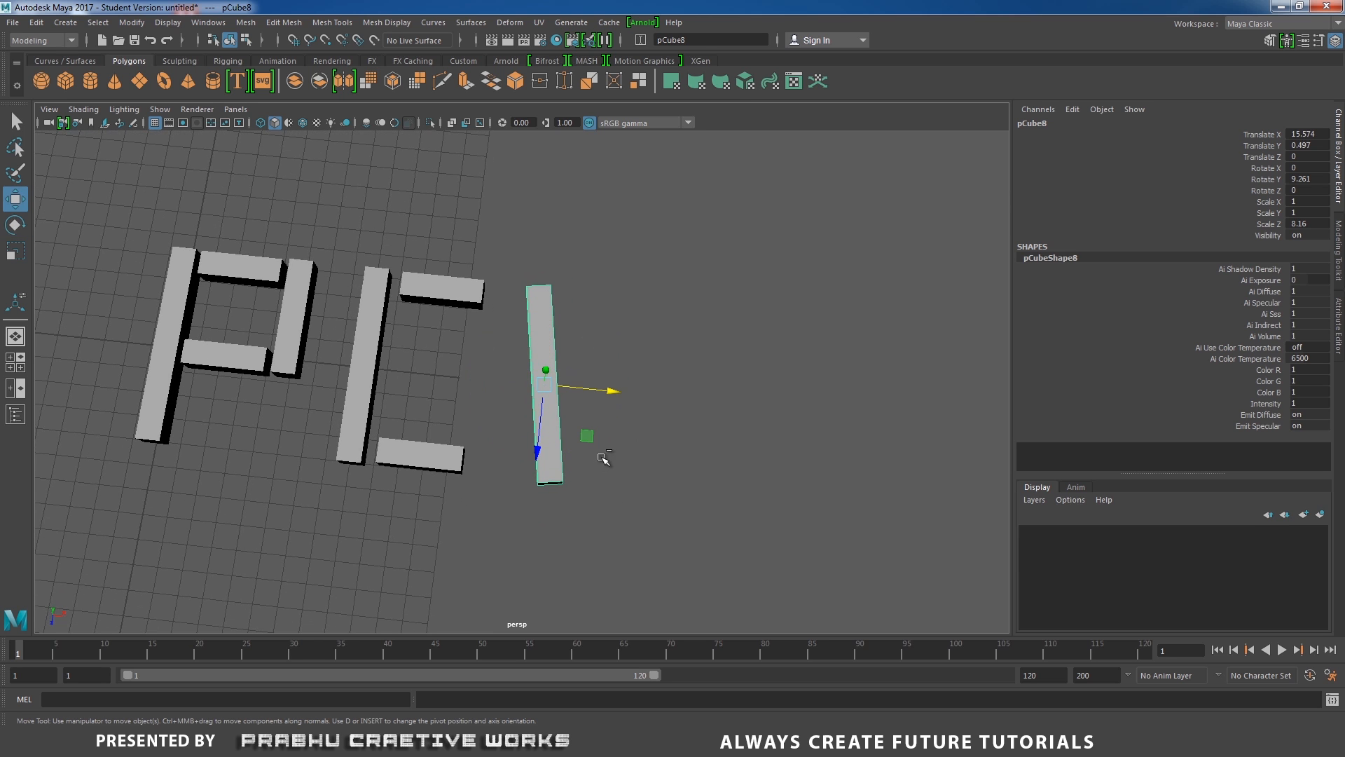
# Duplicate the tilted bar, move the copy further along X and rotate it to about -4° around Y.
pyautogui.hotkey('ctrl', 'd')
pyautogui.moveTo(615, 391); pyautogui.dragTo(794, 415)
pyautogui.press('e')
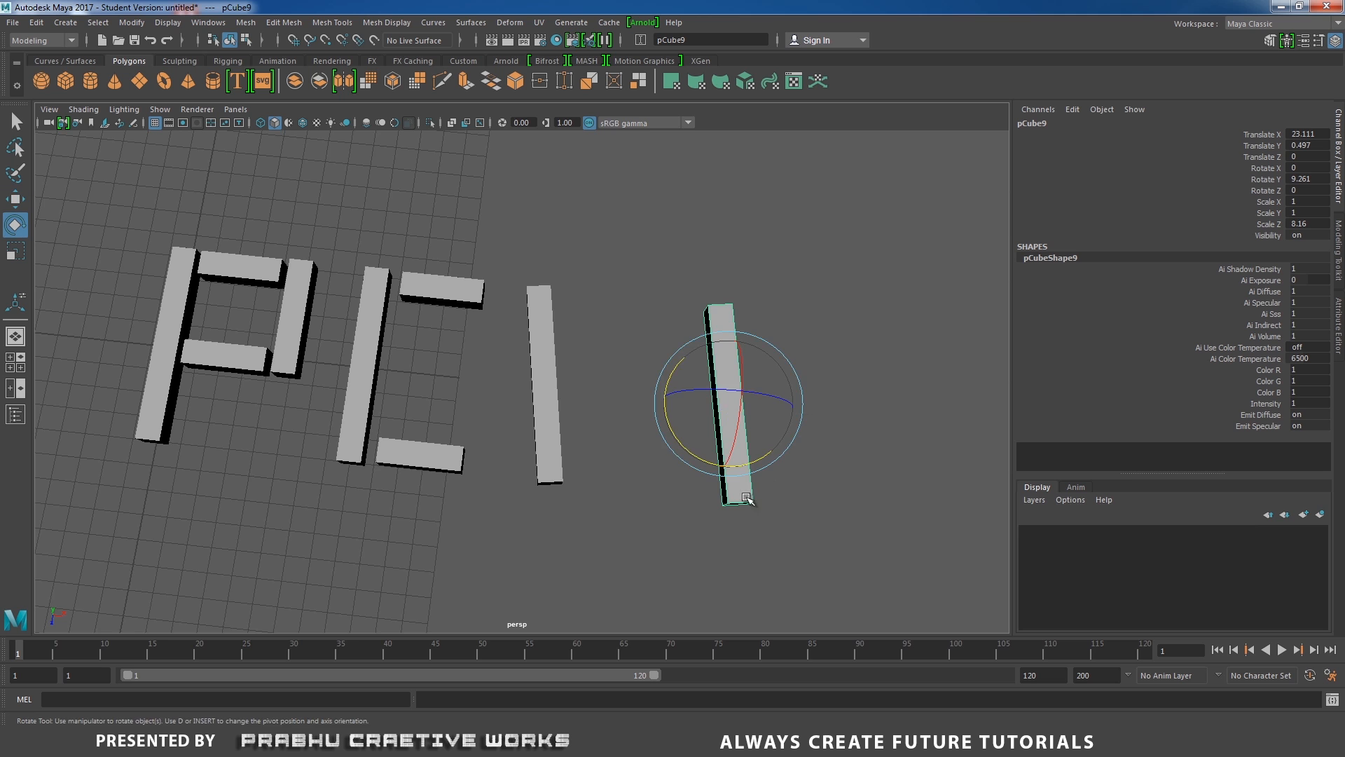
pyautogui.keyDown('alt'); pyautogui.moveTo(747, 498); pyautogui.dragTo(758, 538); pyautogui.keyUp('alt')
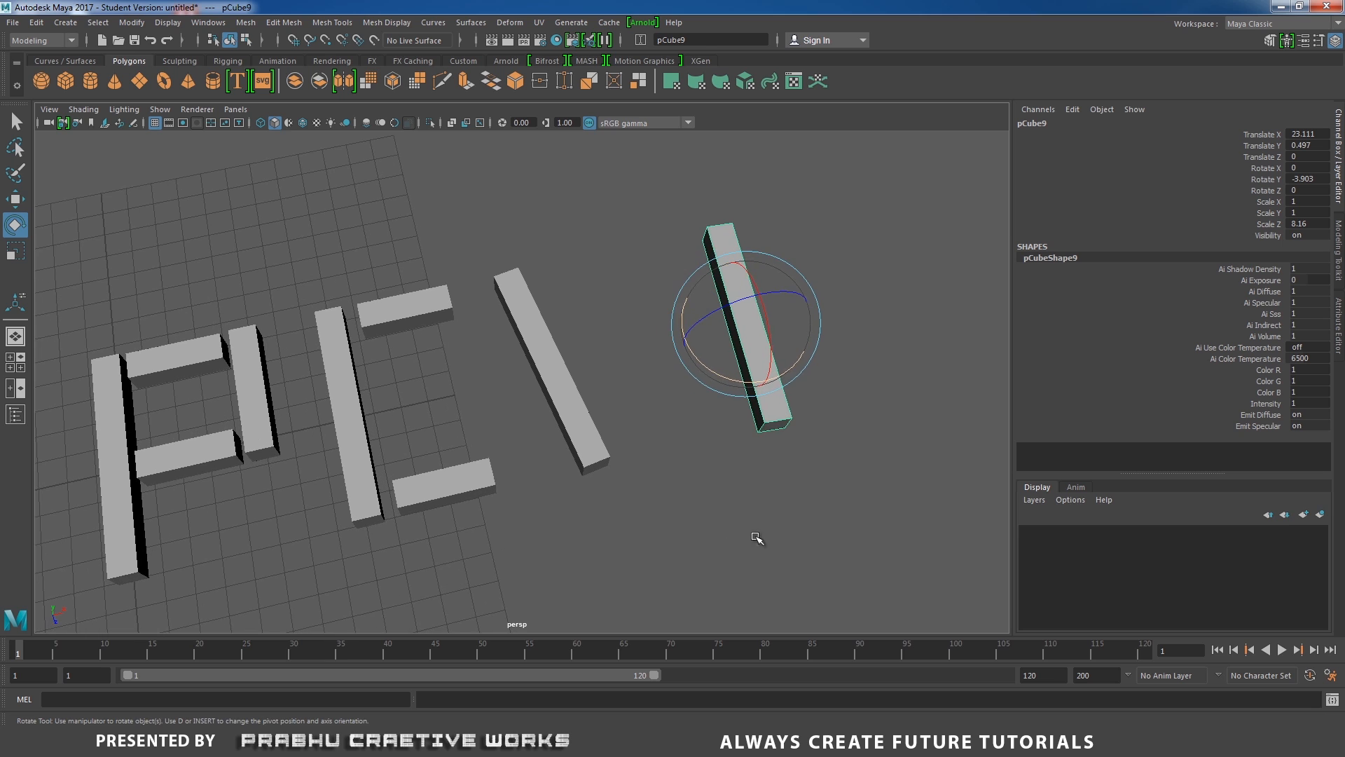
pyautogui.press('w')
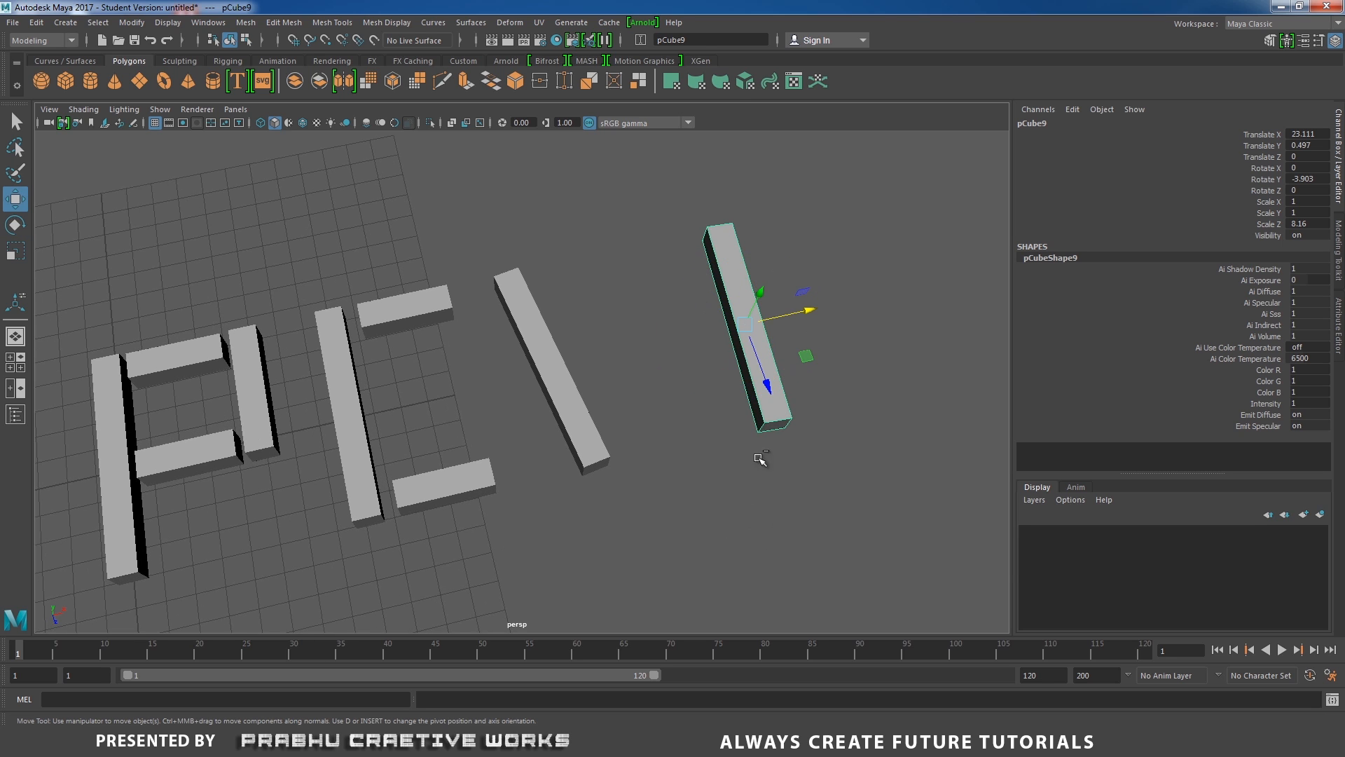
# Duplicate the last bar, move the copy between the two strokes and rotate it to about 14° around Y as a W diagonal.
pyautogui.hotkey('ctrl', 'd')
pyautogui.moveTo(806, 314); pyautogui.dragTo(721, 348)
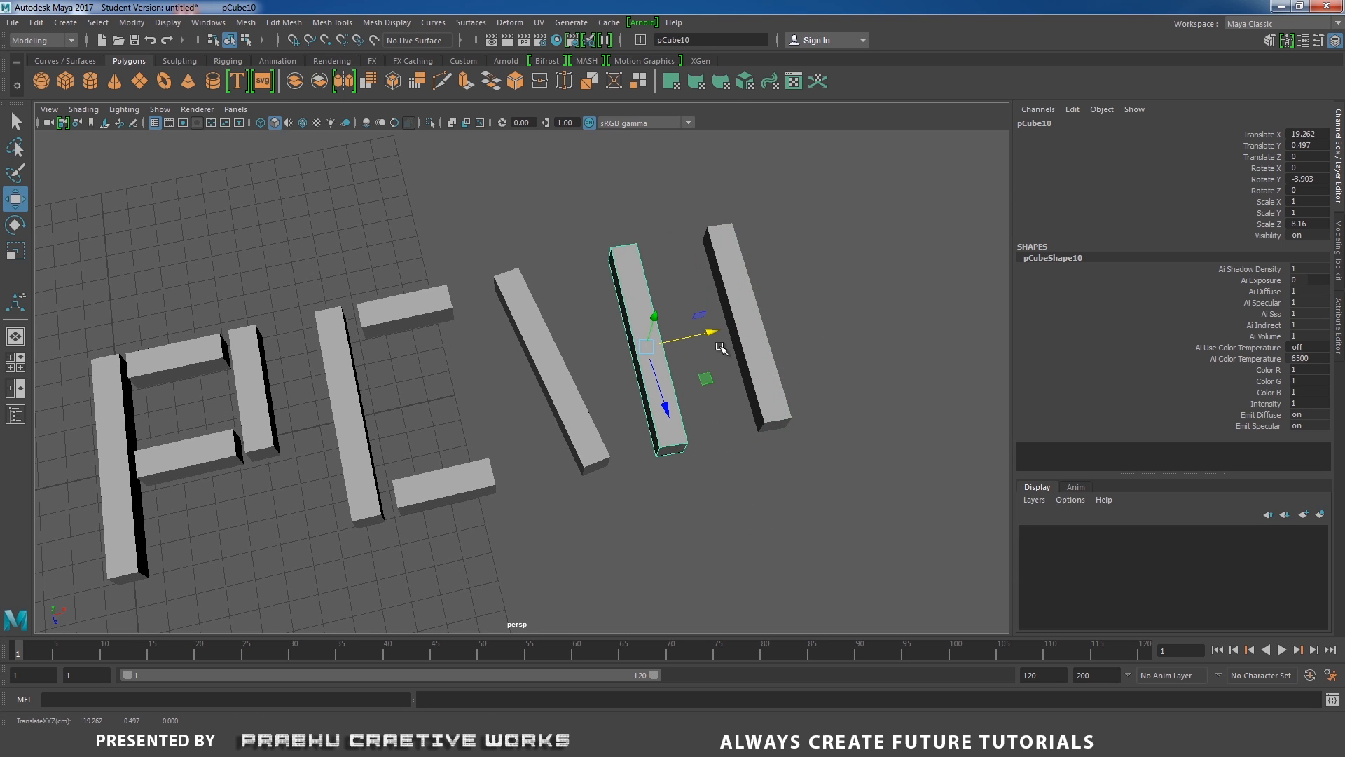
pyautogui.press('e')
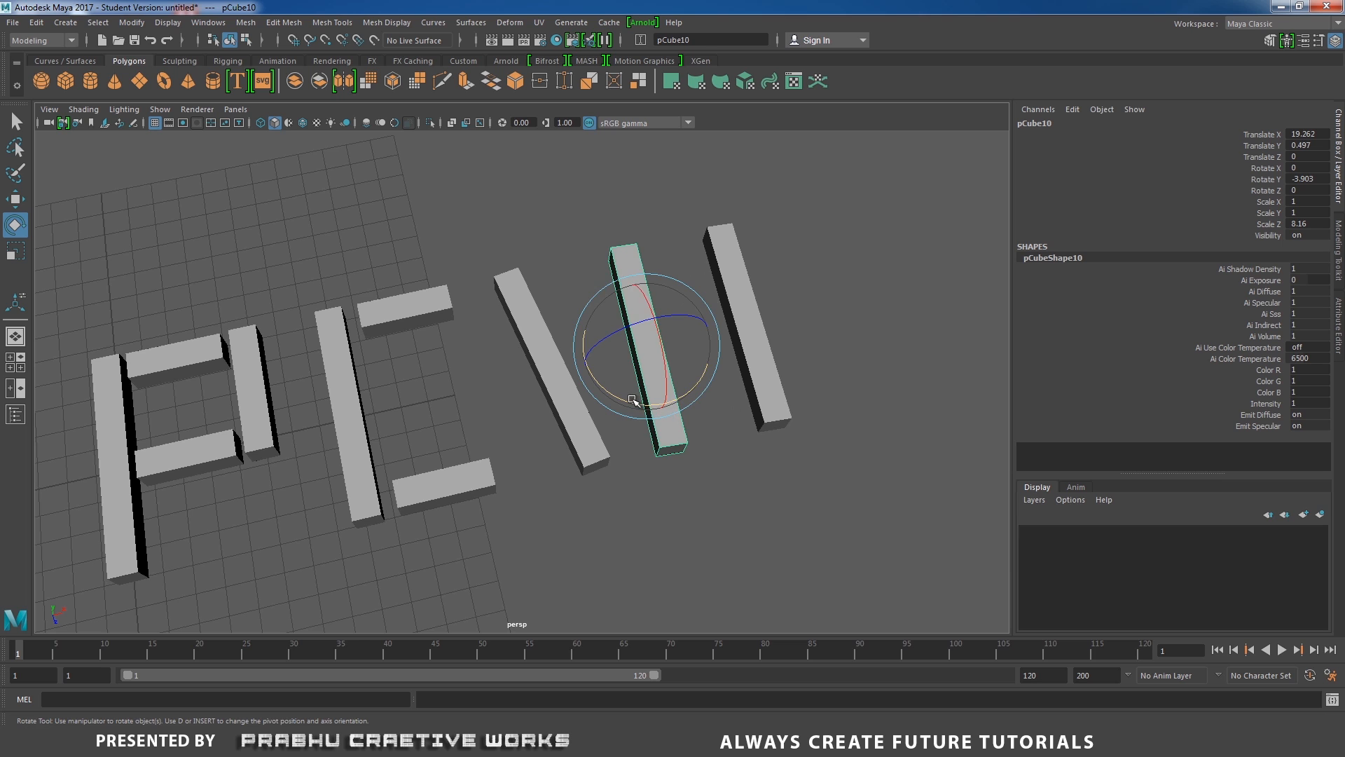
pyautogui.moveTo(633, 405); pyautogui.dragTo(678, 394)
pyautogui.press('w')
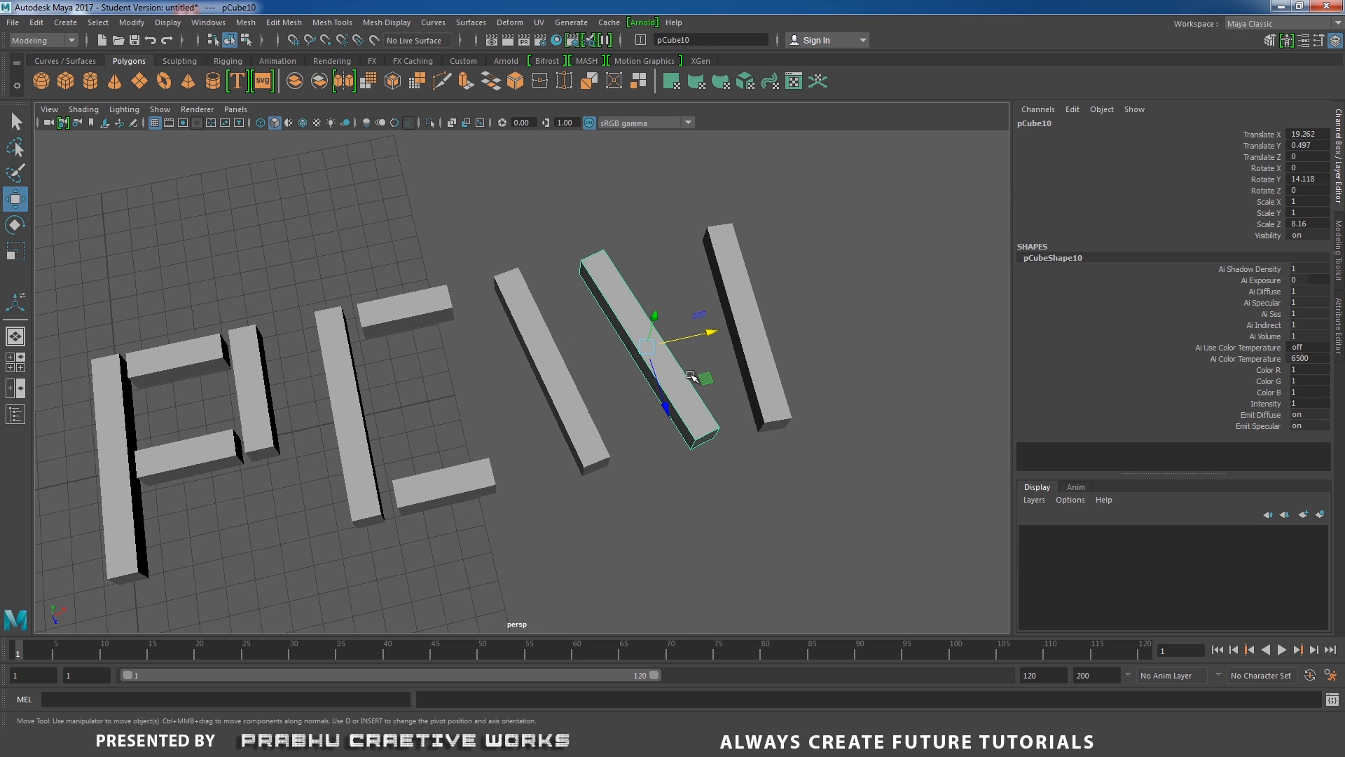
pyautogui.moveTo(710, 337); pyautogui.dragTo(743, 328)
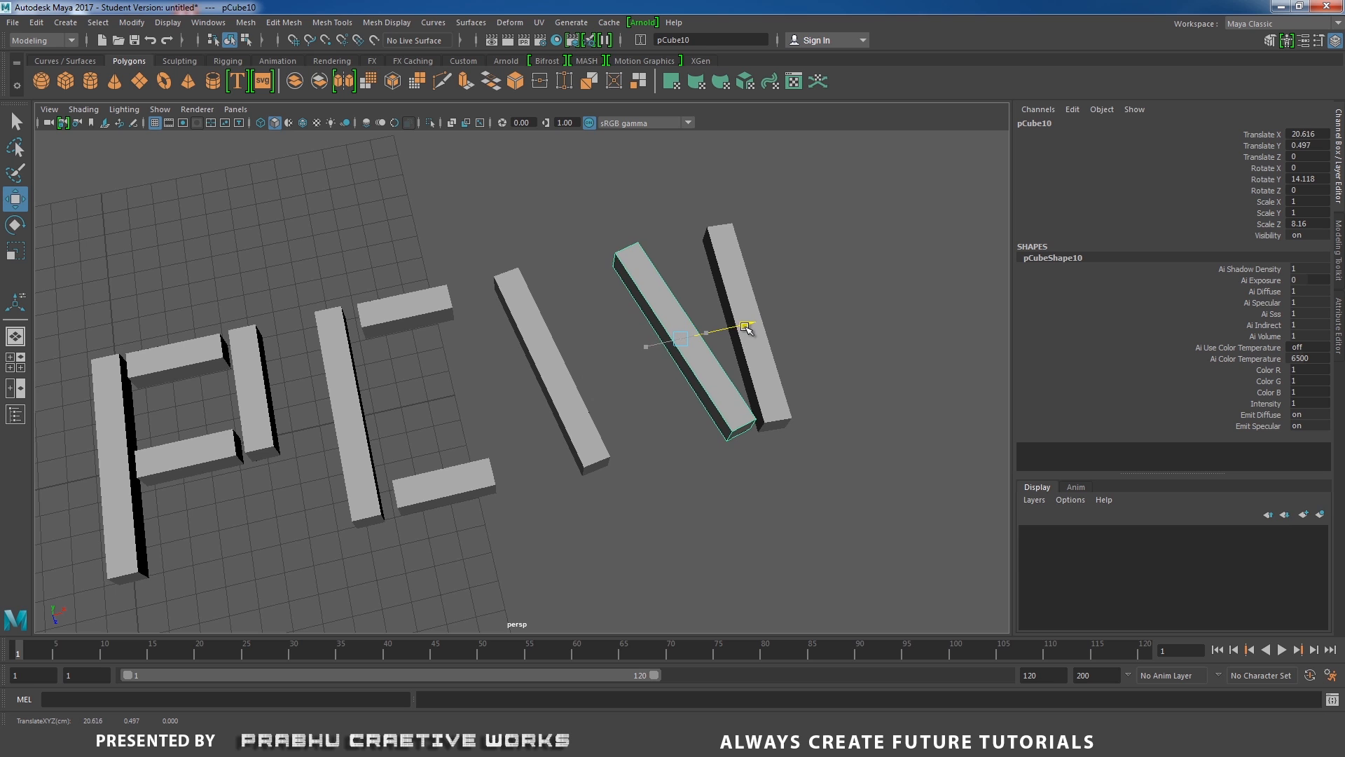
pyautogui.moveTo(704, 382); pyautogui.dragTo(701, 393)
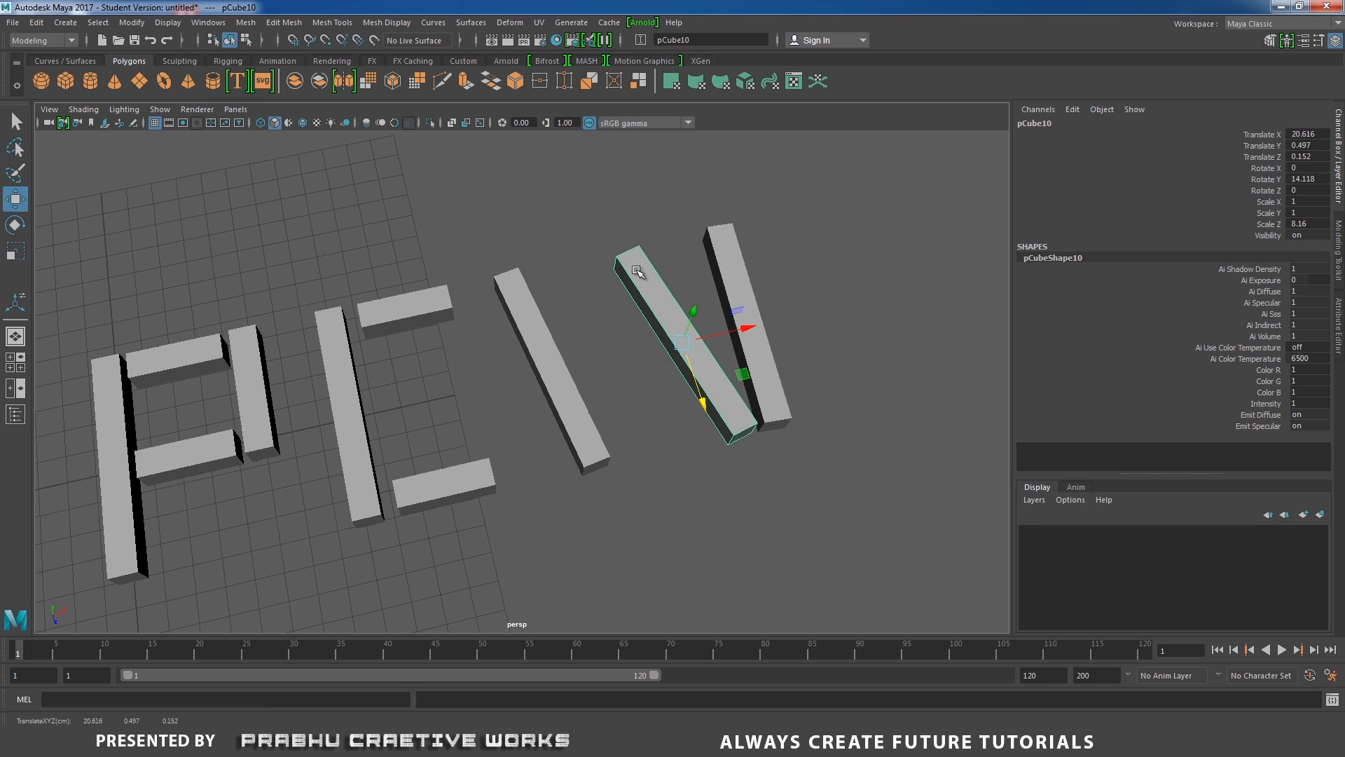
# Shorten the diagonal bar by sliding its top vertices along the bar with the Move tool's axis orientation set to Object.
pyautogui.moveTo(637, 269); pyautogui.dragTo(574, 264, button='right')
pyautogui.moveTo(544, 184); pyautogui.dragTo(639, 285)
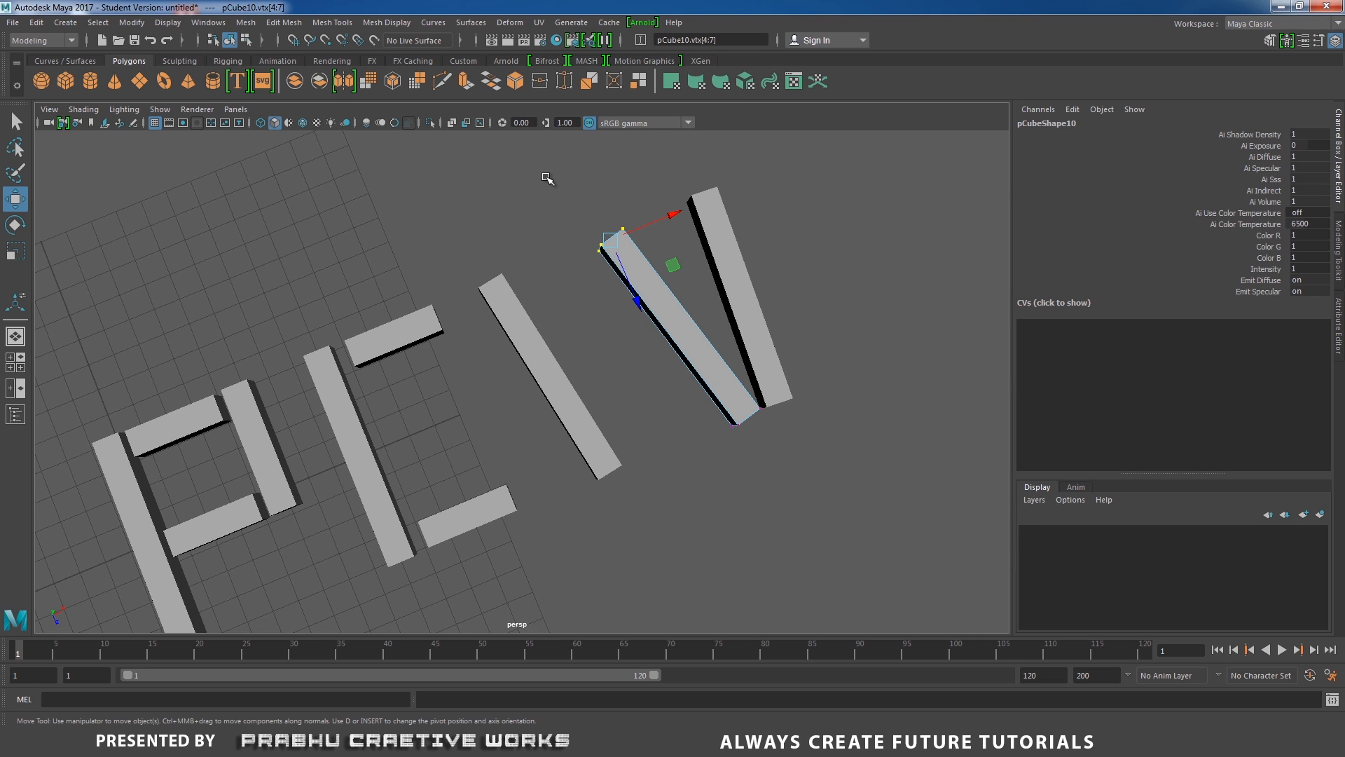
pyautogui.doubleClick(16, 201)
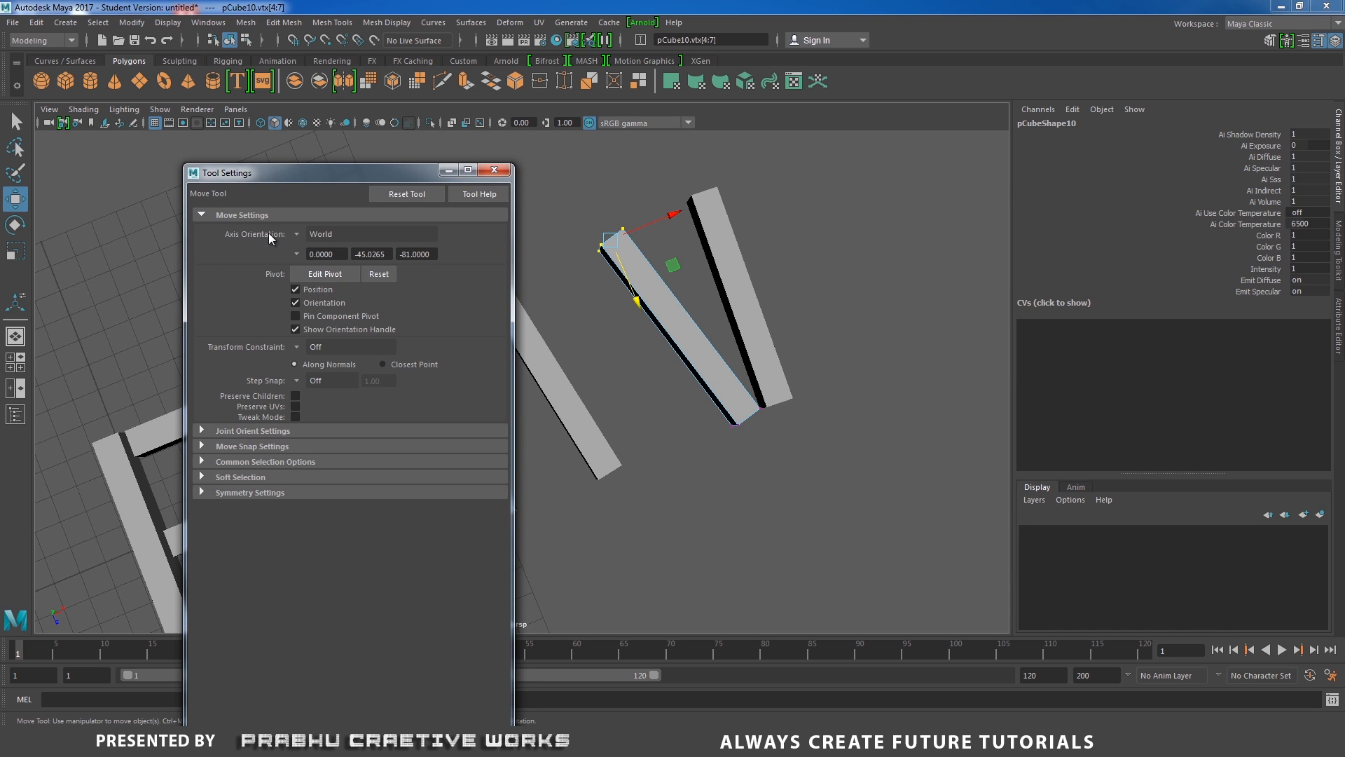
pyautogui.click(296, 237)
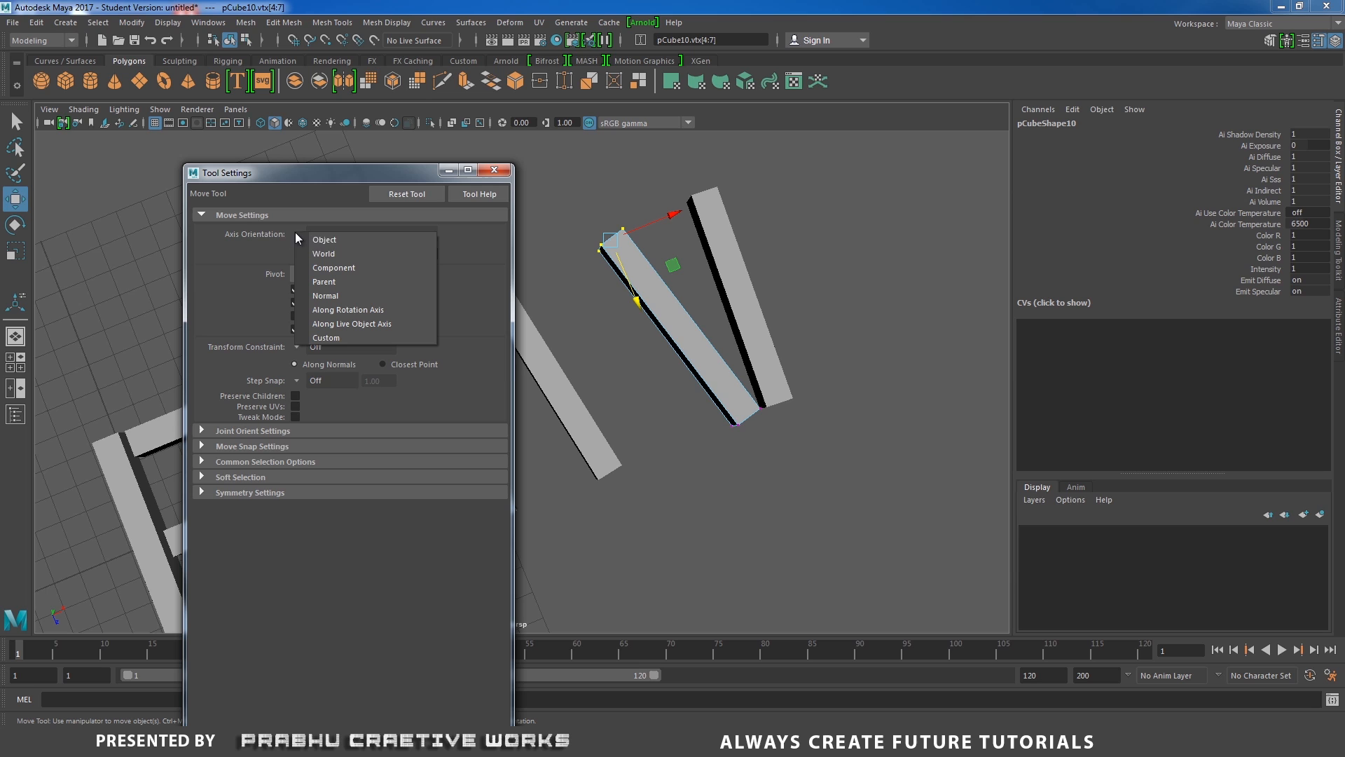
pyautogui.click(333, 240)
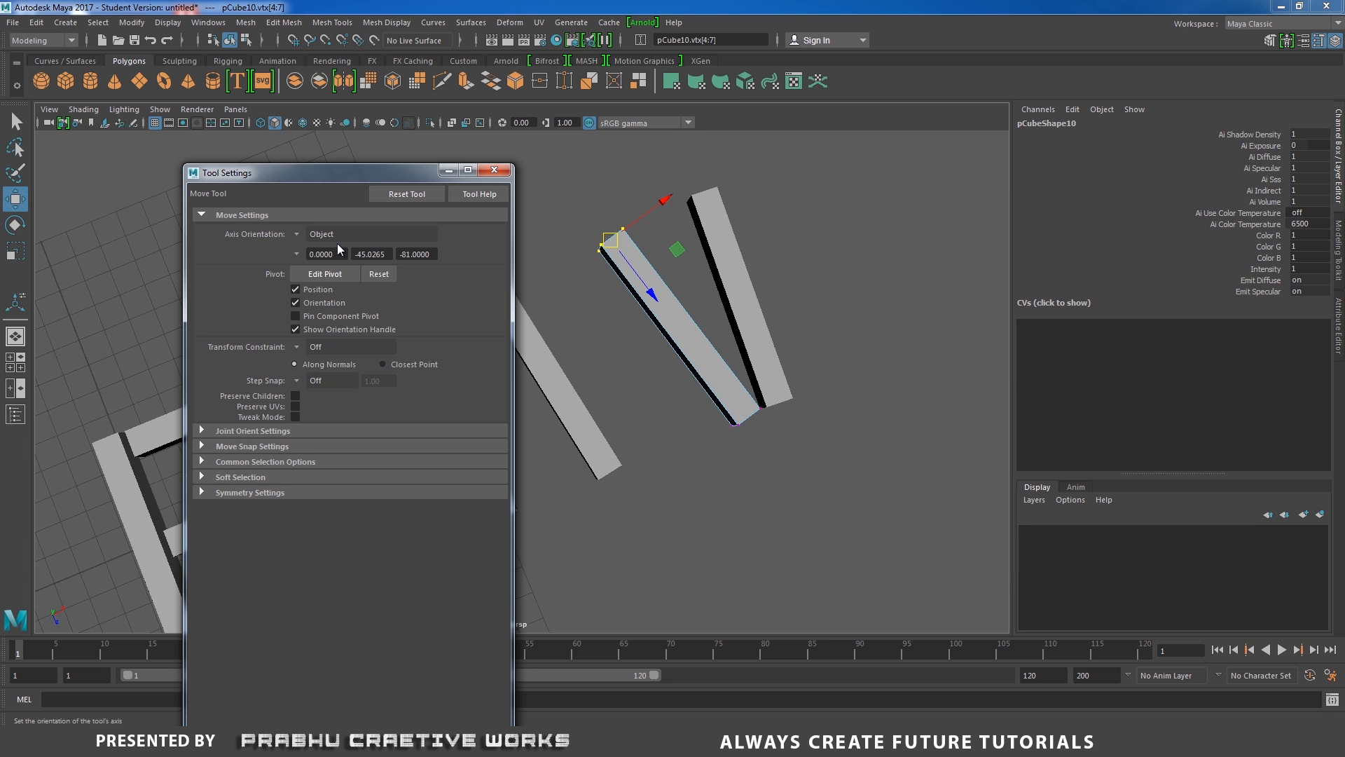
pyautogui.click(297, 236)
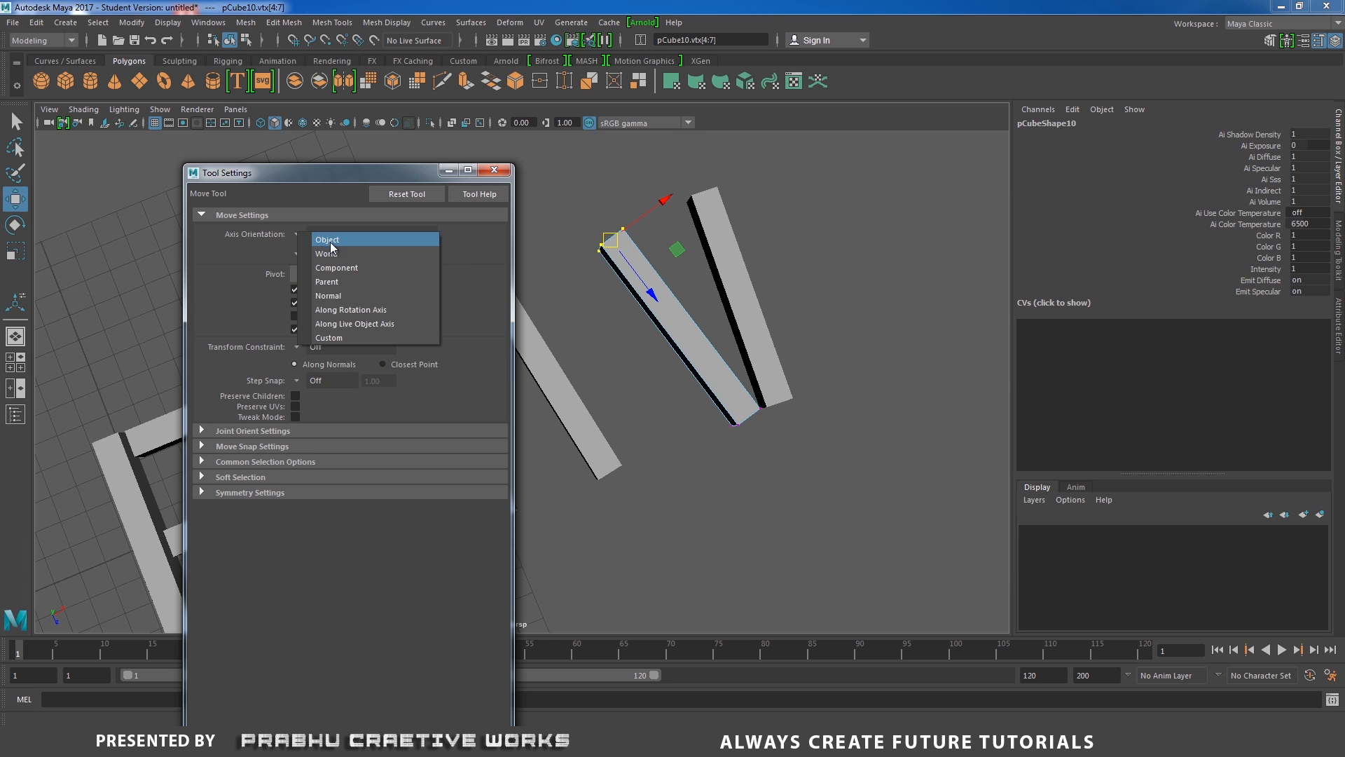
pyautogui.click(327, 241)
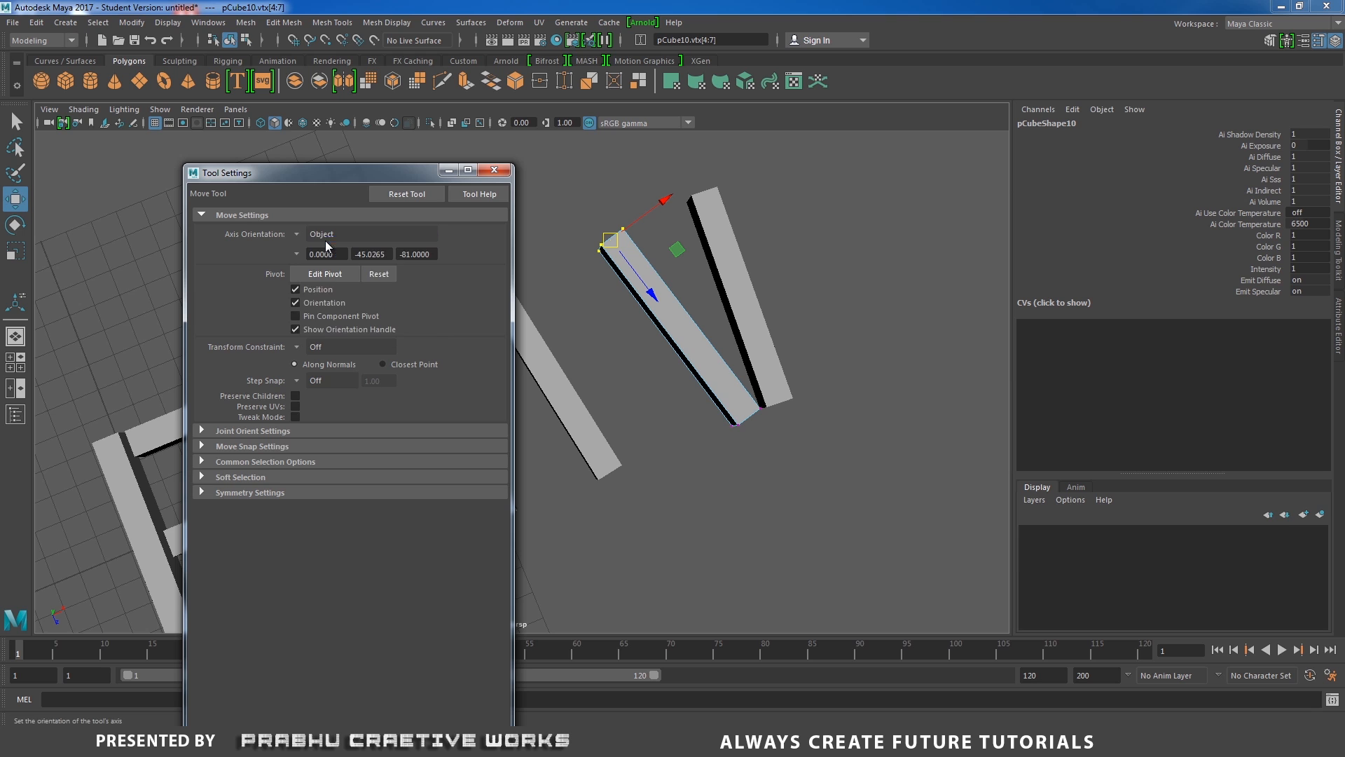
pyautogui.click(494, 169)
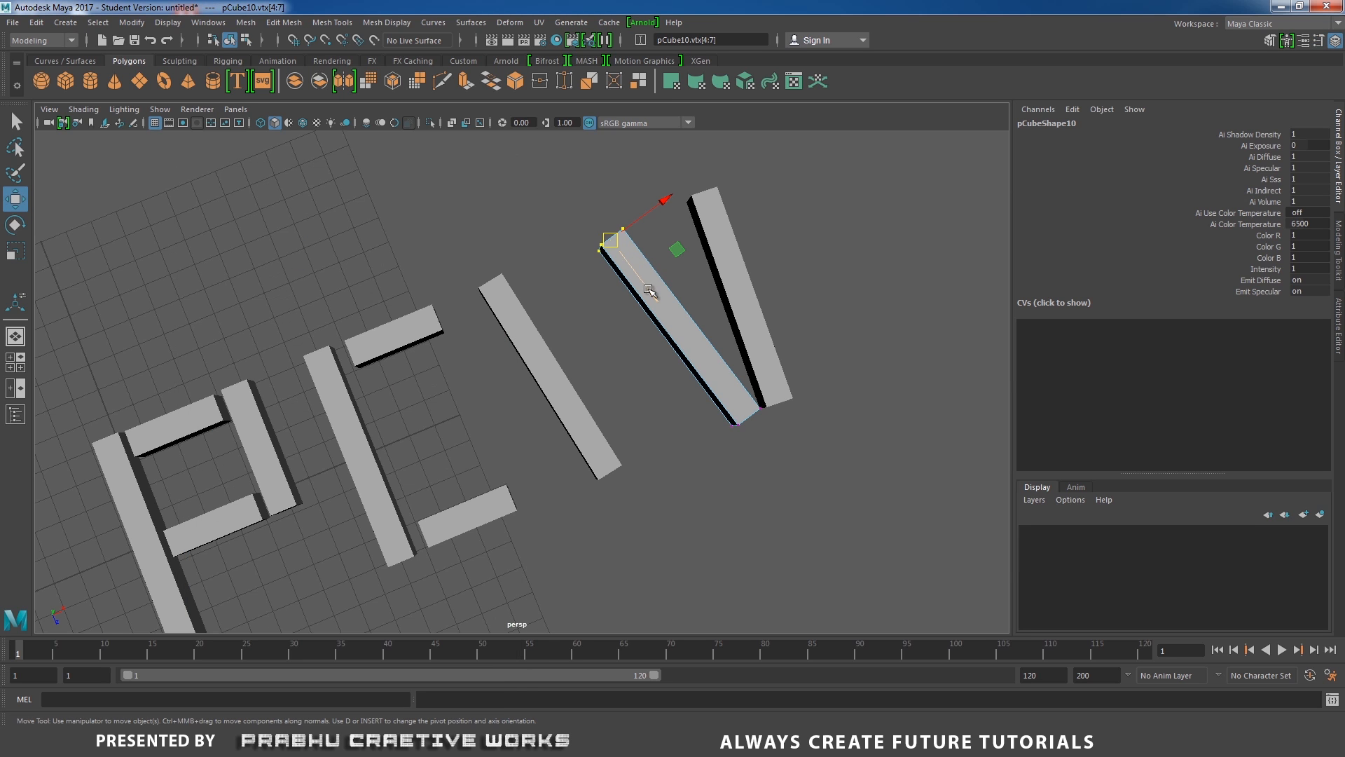
pyautogui.moveTo(654, 297); pyautogui.dragTo(688, 335)
pyautogui.moveTo(690, 329); pyautogui.dragTo(725, 293, button='right')
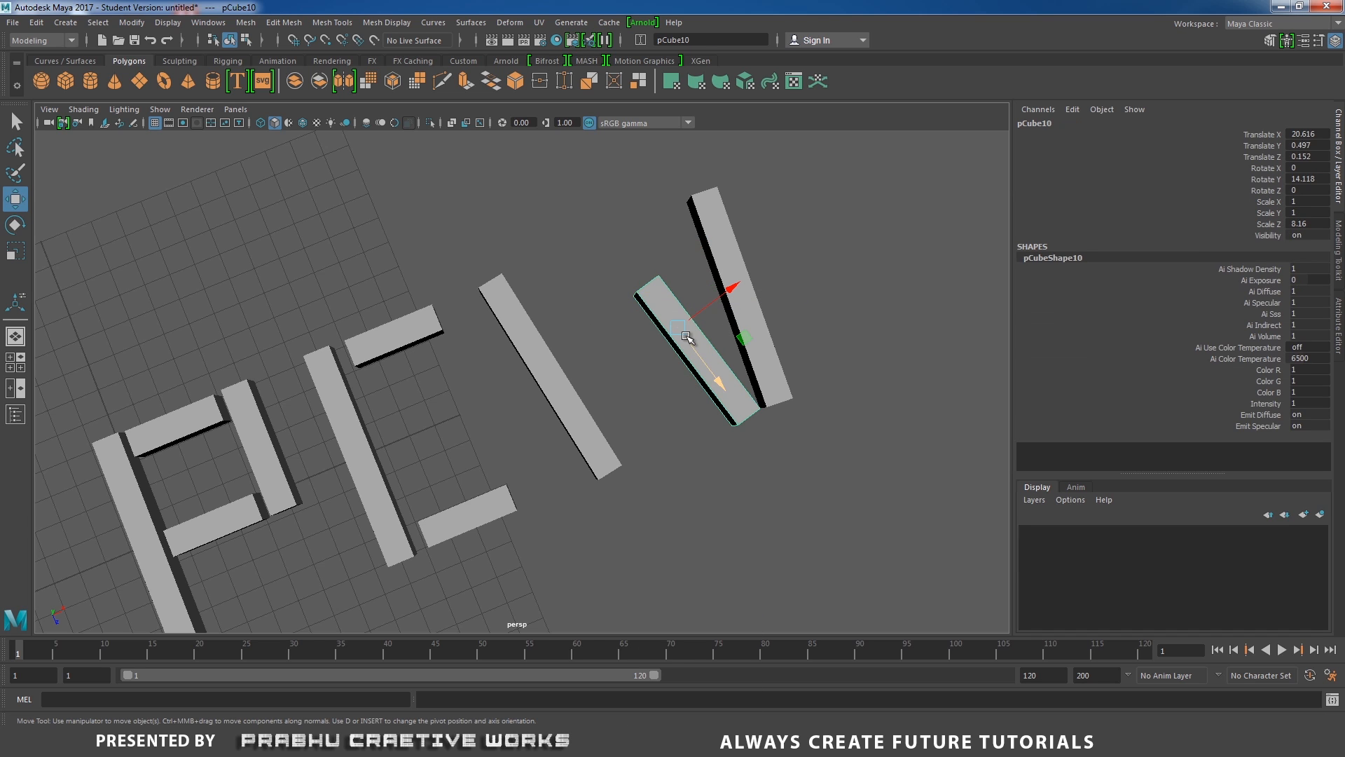
# Duplicate the diagonal bar, rotate the copy to about -11° around Y and place it as the W's second inner stroke.
pyautogui.hotkey('ctrl', 'd')
pyautogui.moveTo(730, 293); pyautogui.dragTo(680, 327)
pyautogui.press('e')
pyautogui.moveTo(633, 425); pyautogui.dragTo(588, 418)
pyautogui.moveTo(588, 418); pyautogui.dragTo(642, 405)
pyautogui.press('w')
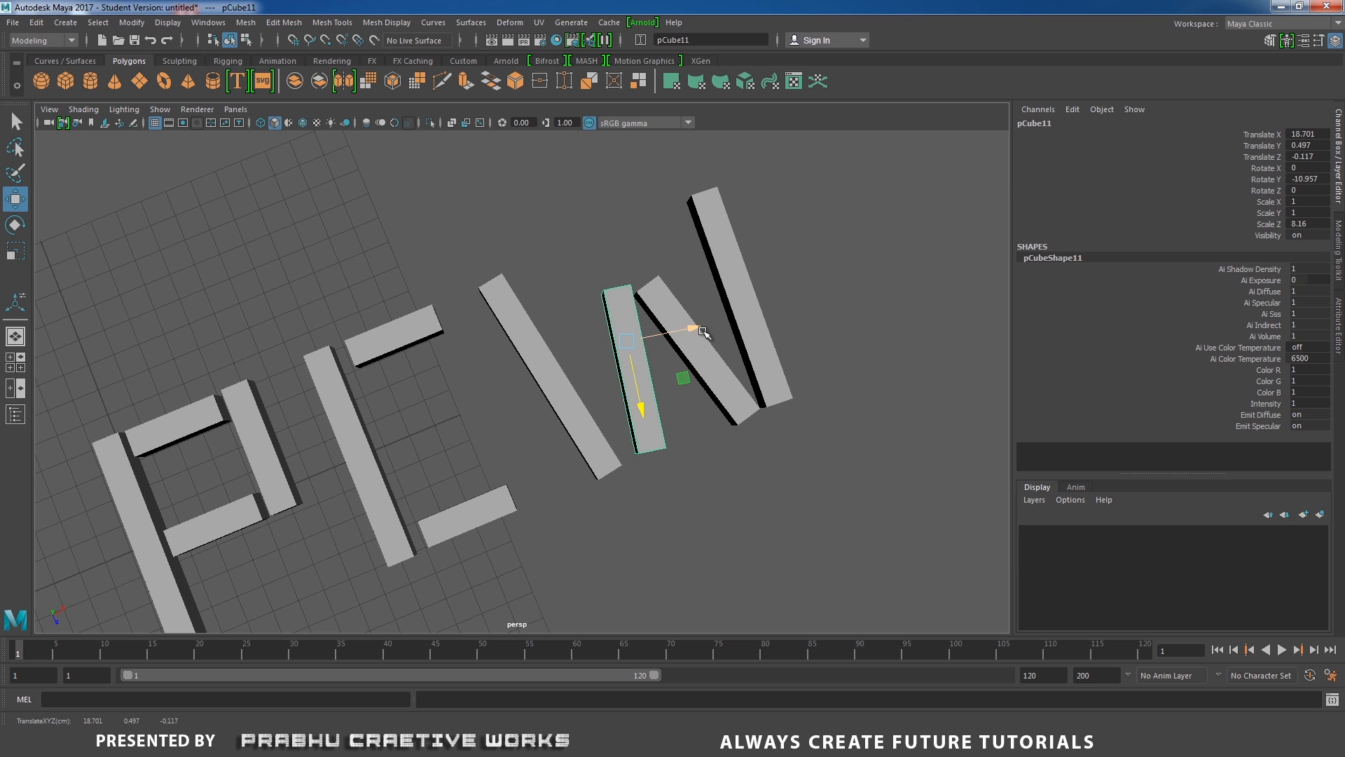
pyautogui.moveTo(703, 331); pyautogui.dragTo(695, 336)
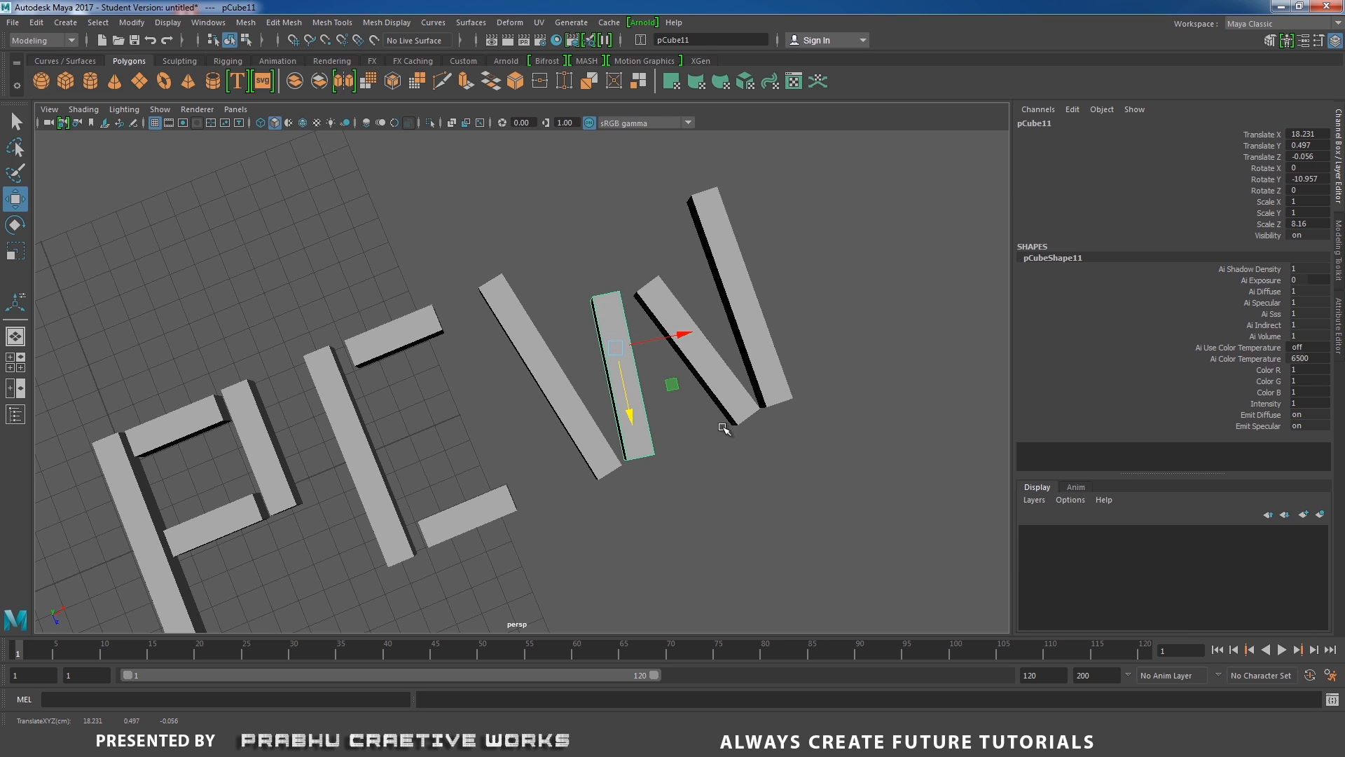
# In top view, move the inner top corner vertices of the P's vertical bar down to bevel its top end.
pyautogui.keyDown('alt'); pyautogui.moveTo(722, 428); pyautogui.dragTo(609, 377); pyautogui.keyUp('alt')
pyautogui.click(435, 343)
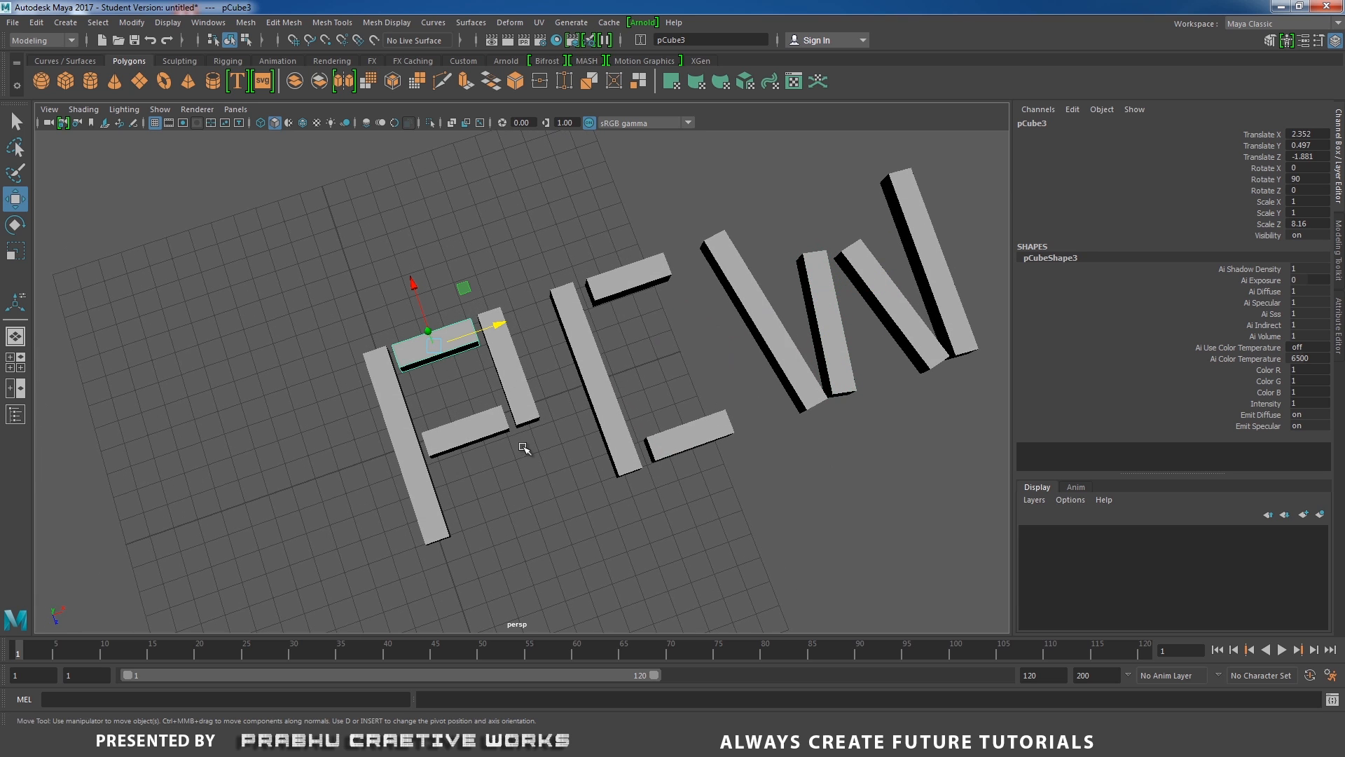
pyautogui.press('space')
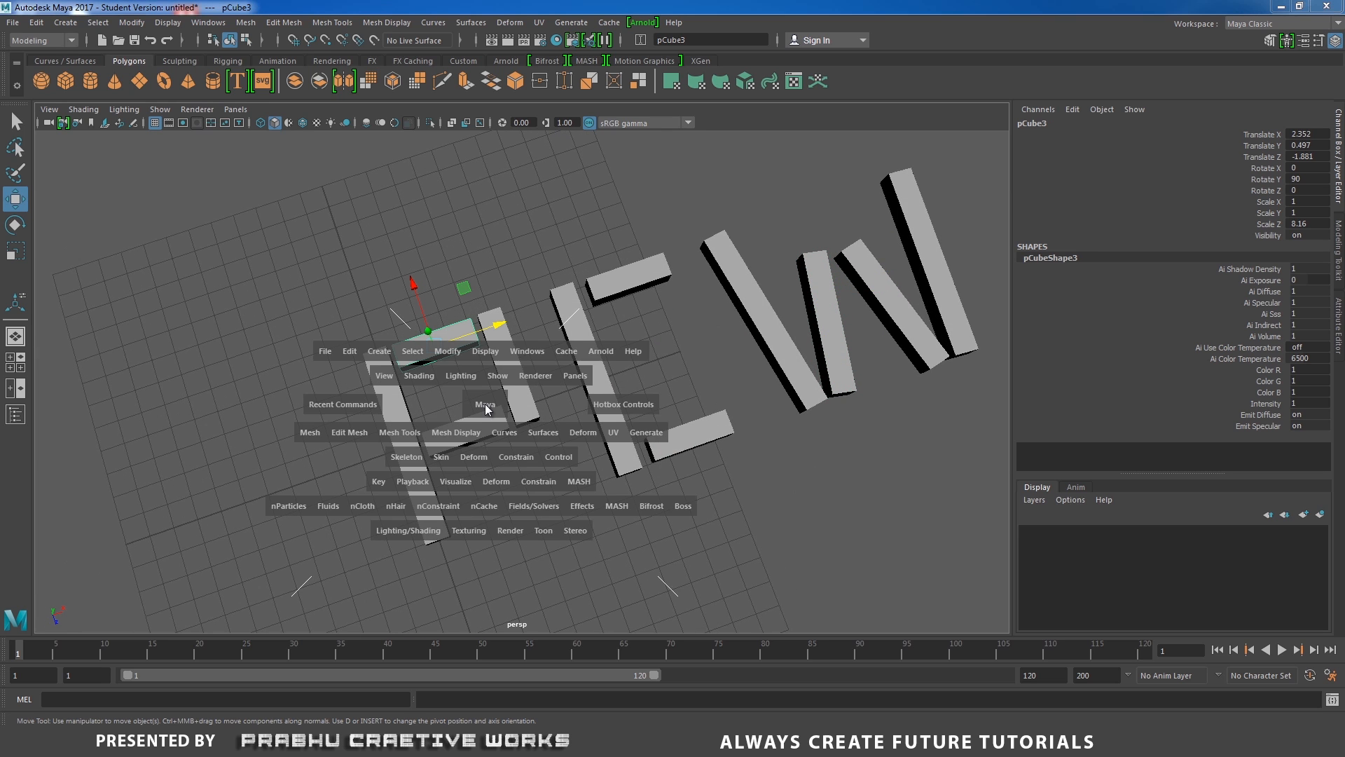
pyautogui.click(487, 405)
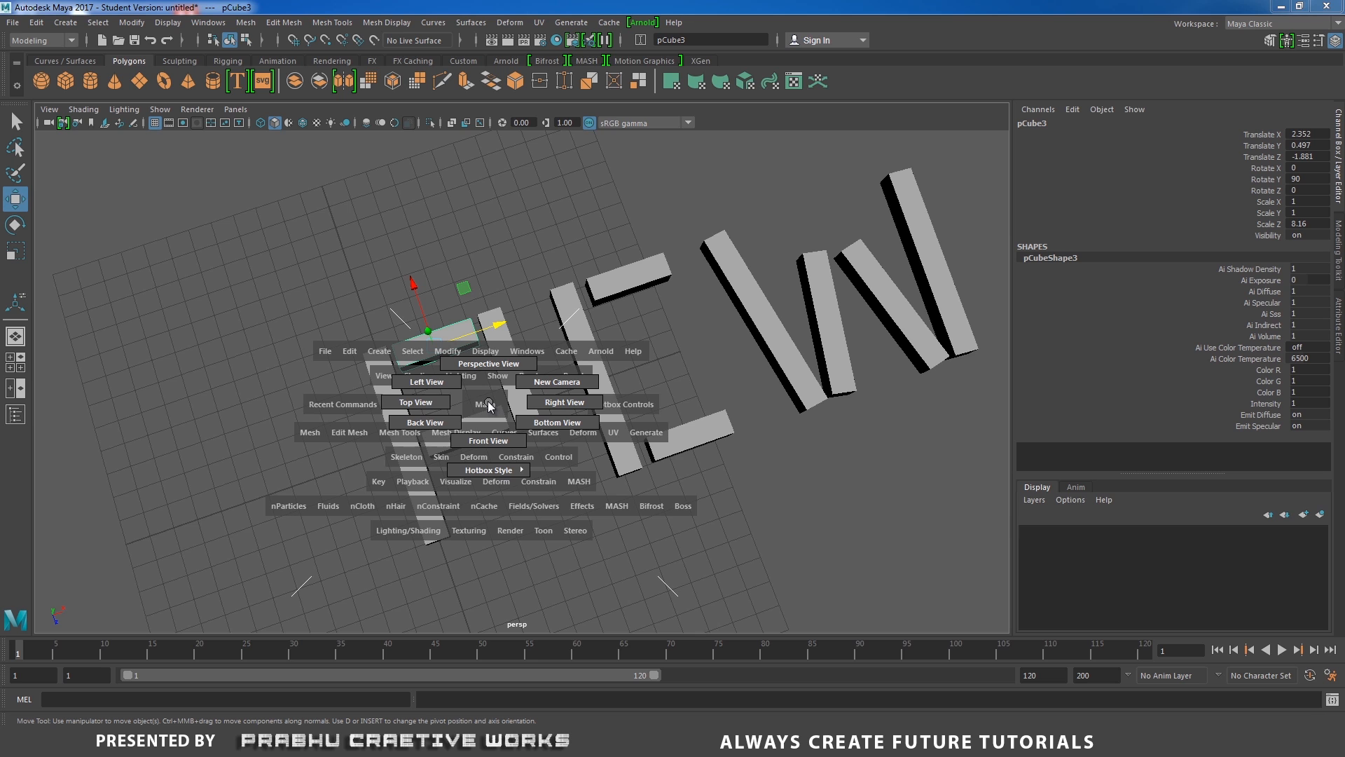
pyautogui.click(452, 405)
pyautogui.scroll(6, 472, 400)
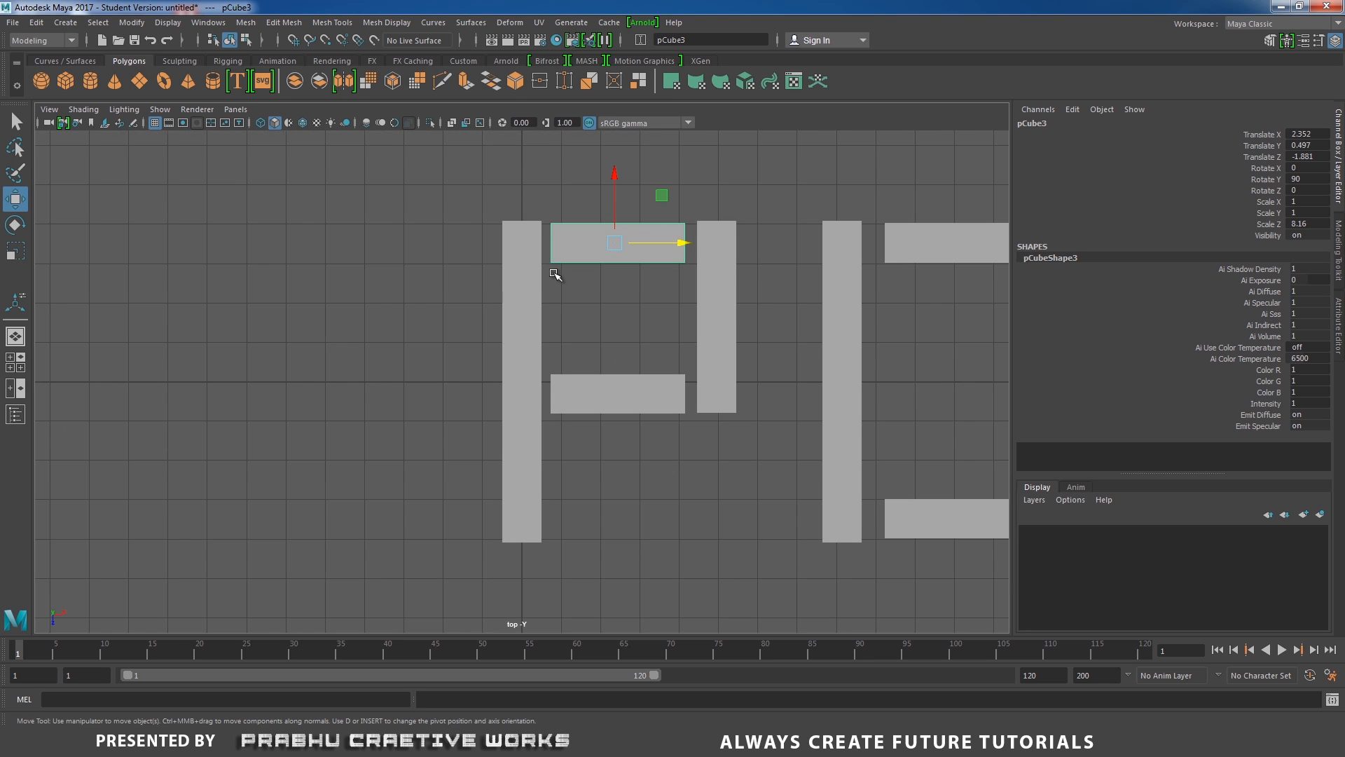
pyautogui.keyDown('alt'); pyautogui.moveTo(697, 401); pyautogui.dragTo(700, 402, button='right'); pyautogui.keyUp('alt')
pyautogui.click(512, 280)
pyautogui.keyDown('alt'); pyautogui.moveTo(550, 284); pyautogui.dragTo(546, 343, button='middle'); pyautogui.keyUp('alt')
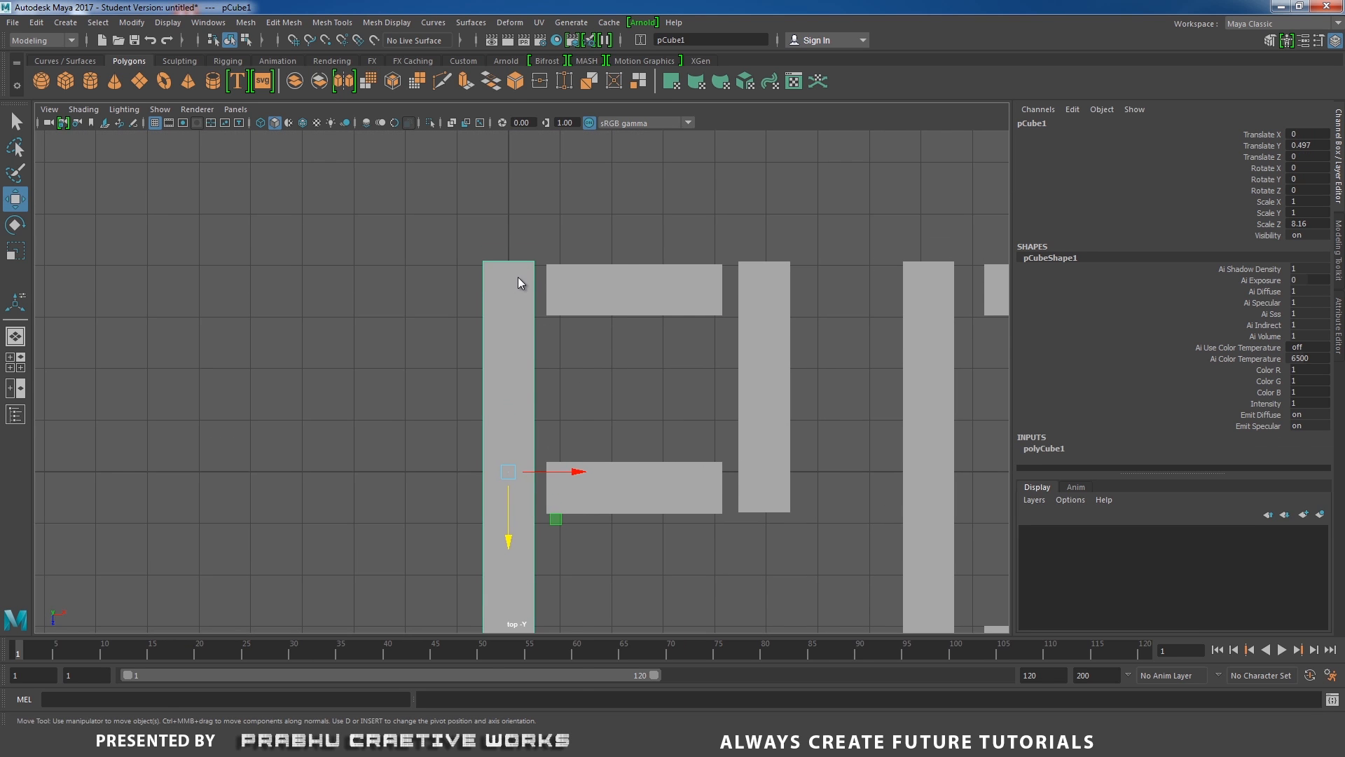
pyautogui.moveTo(517, 277); pyautogui.dragTo(509, 244, button='right')
pyautogui.moveTo(532, 273); pyautogui.dragTo(534, 274)
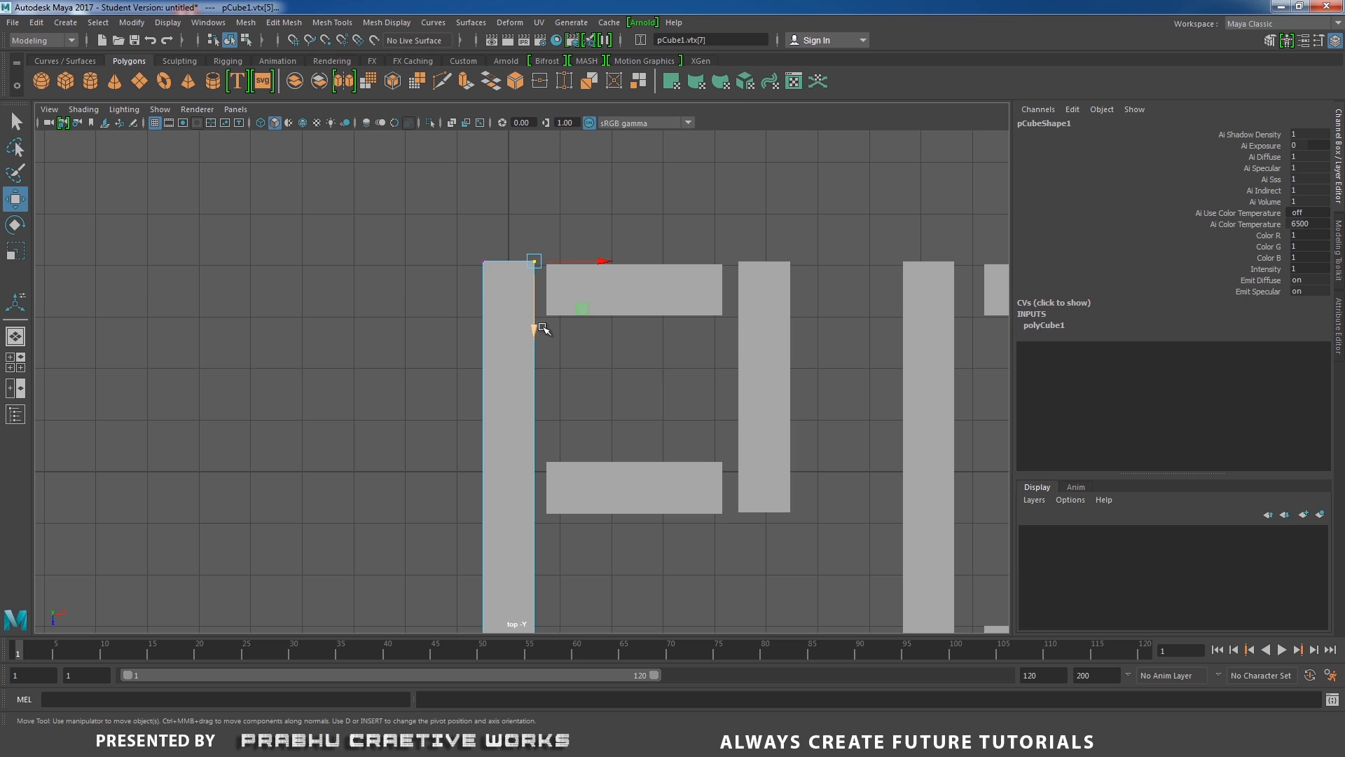
pyautogui.moveTo(534, 334); pyautogui.dragTo(535, 392)
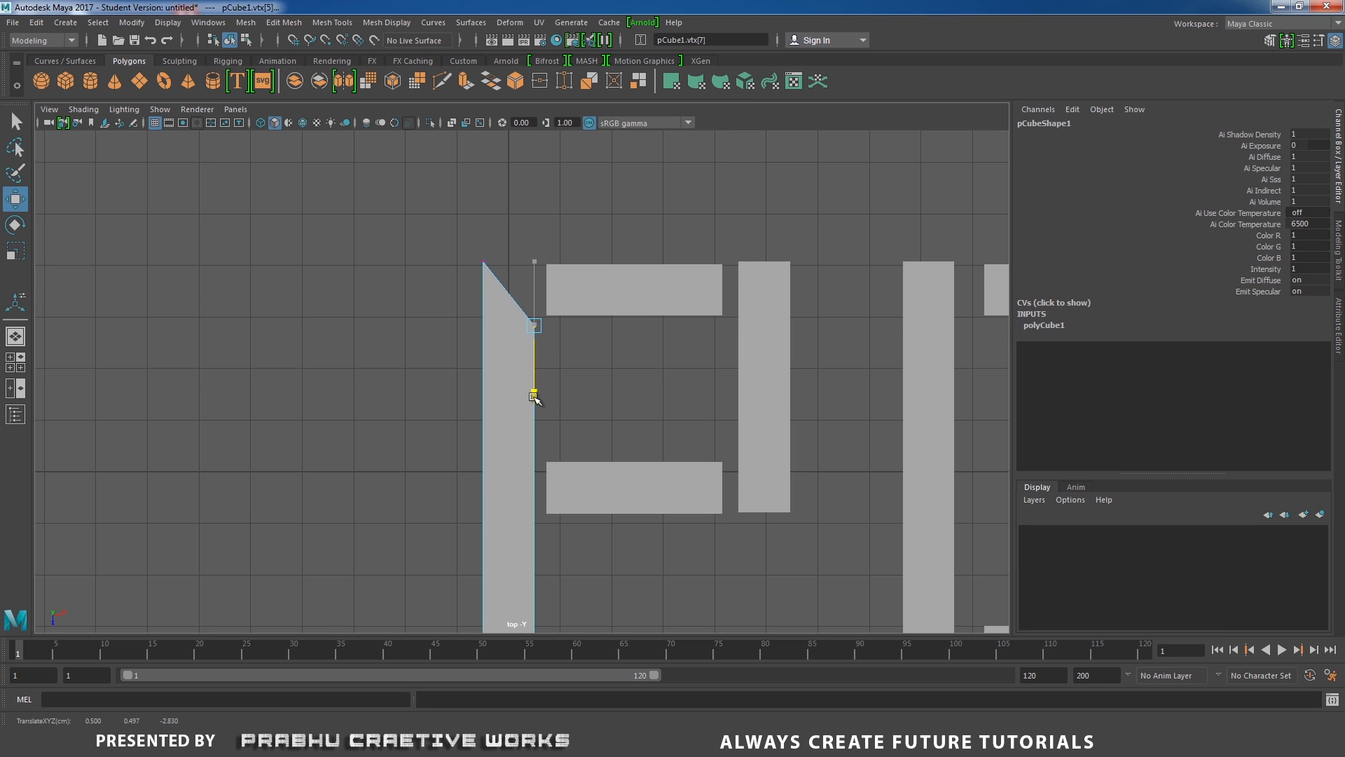
pyautogui.moveTo(459, 240); pyautogui.dragTo(515, 358)
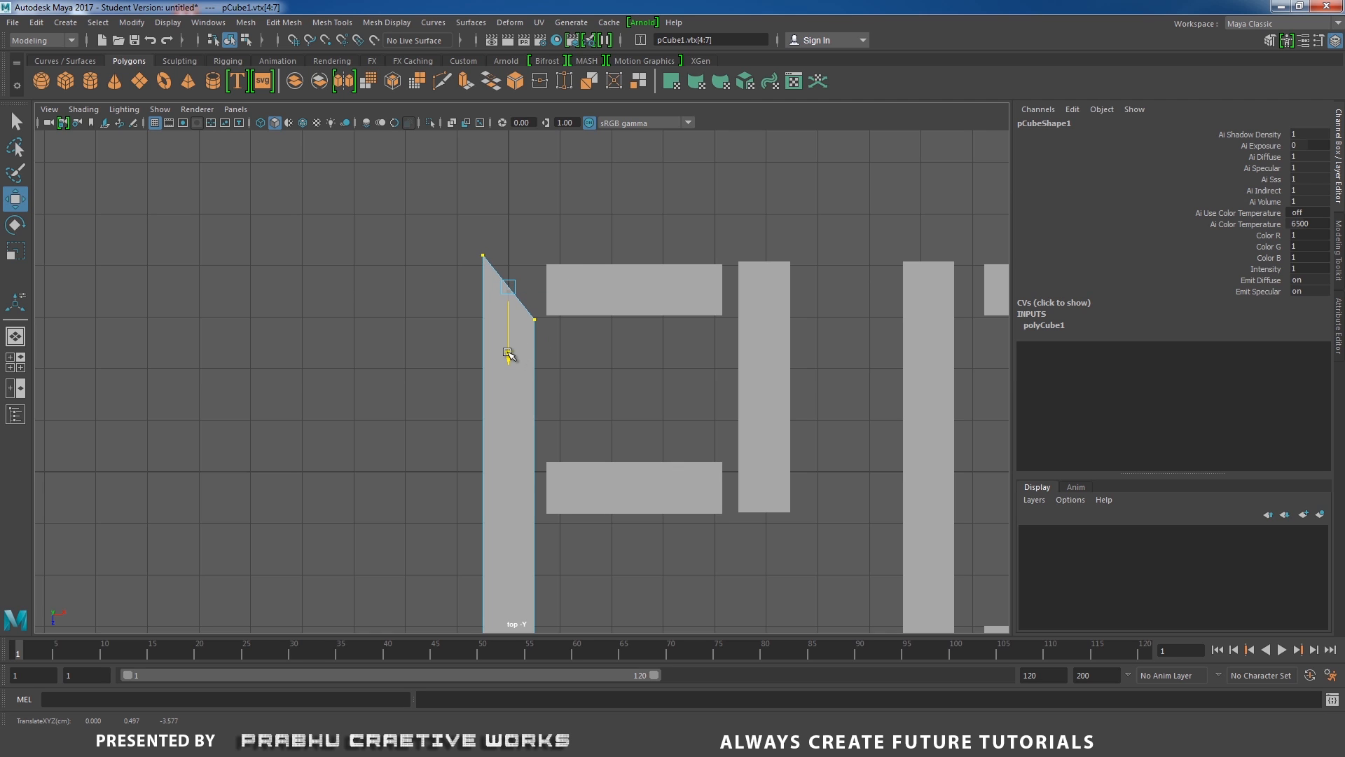
pyautogui.click(586, 316)
# Move the left-end vertices of the P's top crossbar left to meet the bevelled corner.
pyautogui.click(577, 273)
pyautogui.moveTo(577, 273); pyautogui.dragTo(481, 233, button='right')
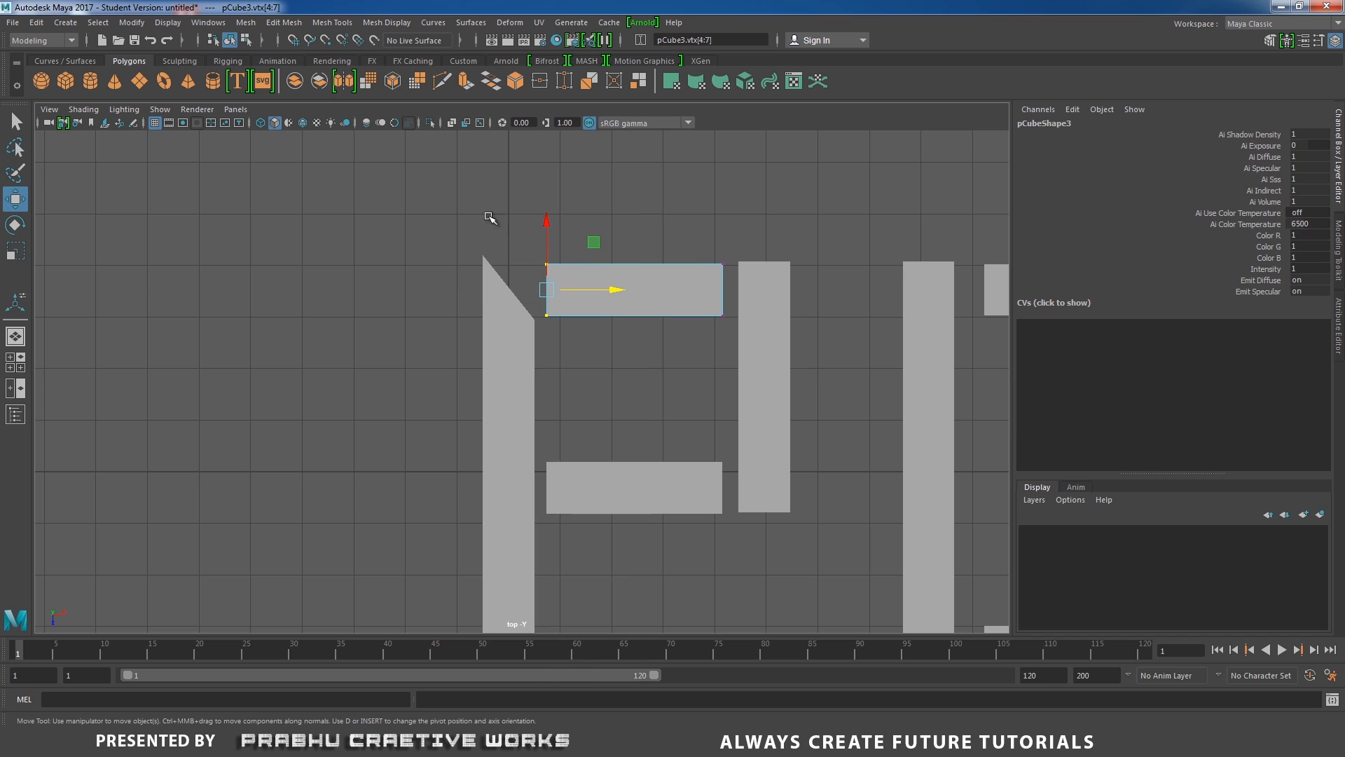
pyautogui.moveTo(565, 273); pyautogui.dragTo(583, 264)
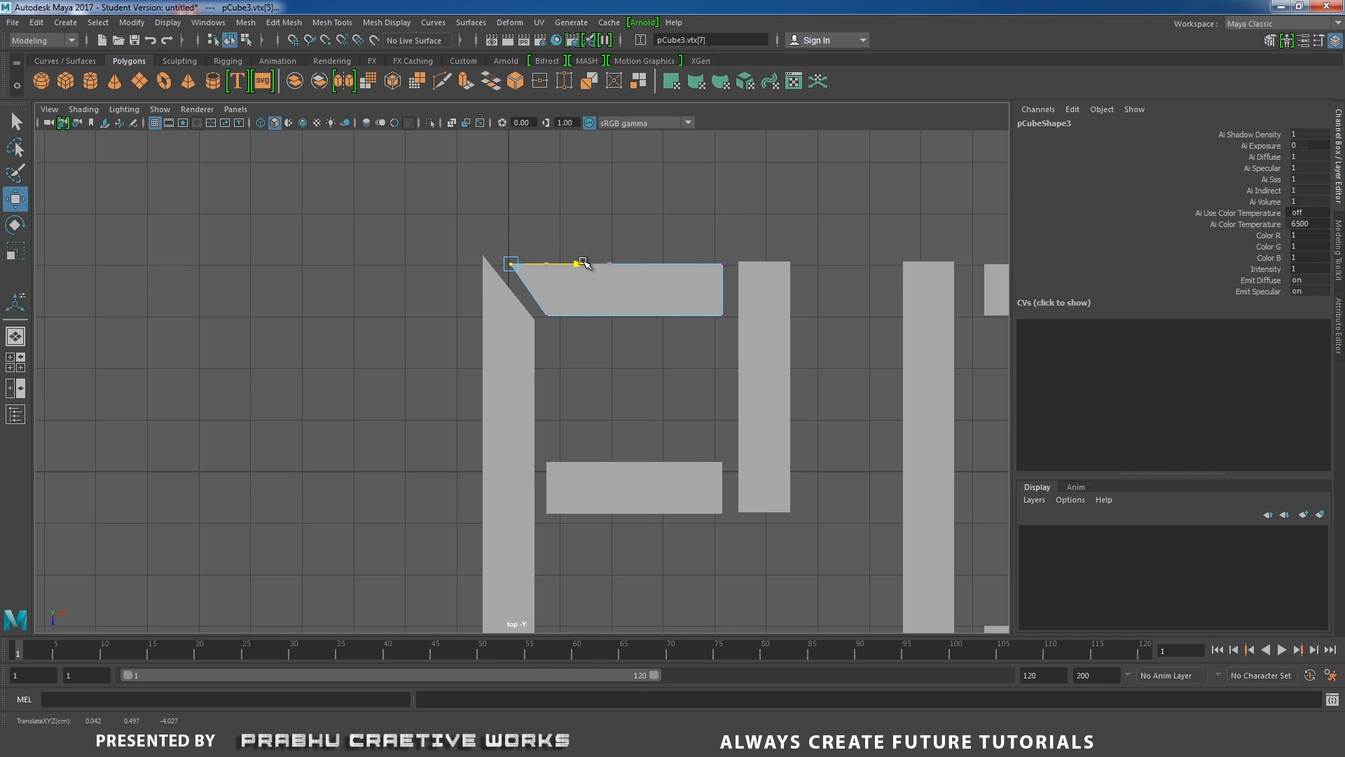
# Select all vertices of the P's top crossbar and move it up slightly to line up with the bar's top.
pyautogui.click(565, 349)
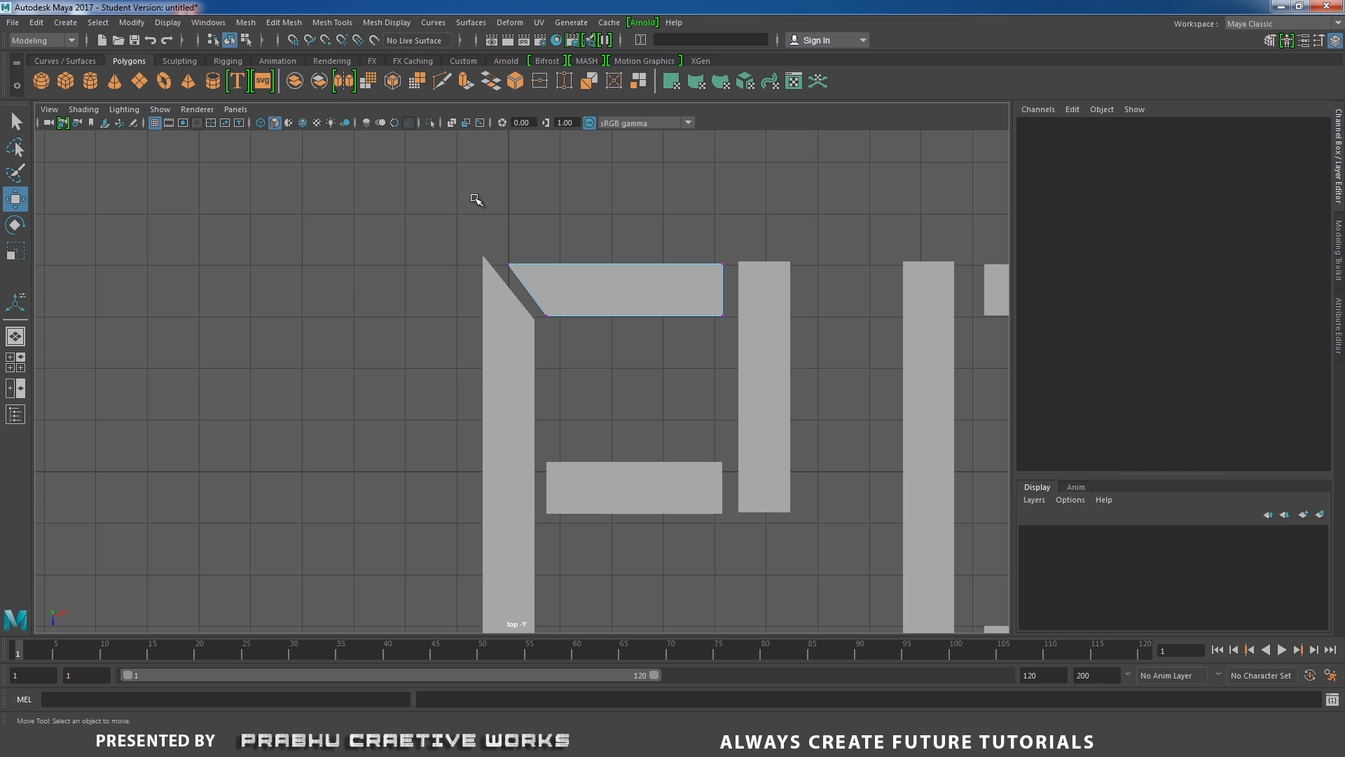
pyautogui.moveTo(456, 188); pyautogui.dragTo(750, 350)
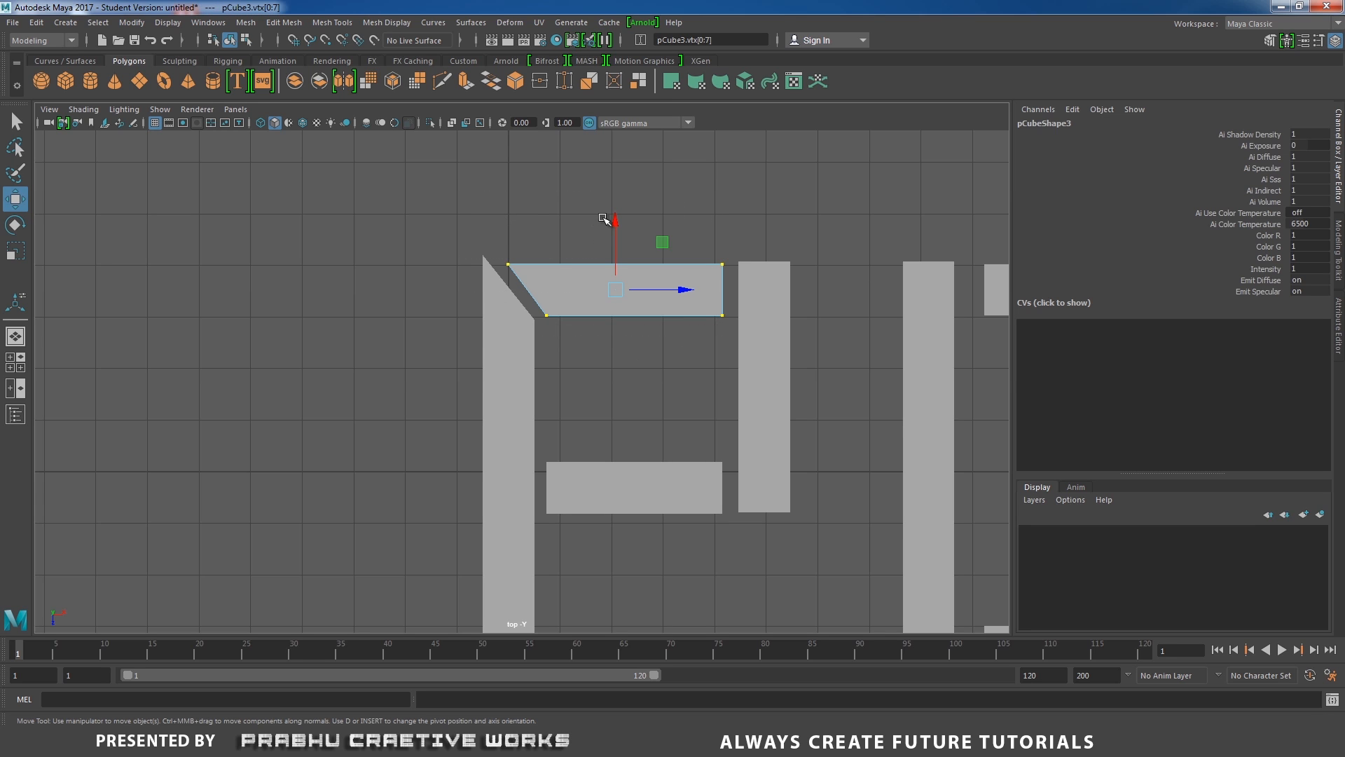
pyautogui.moveTo(615, 223); pyautogui.dragTo(613, 211)
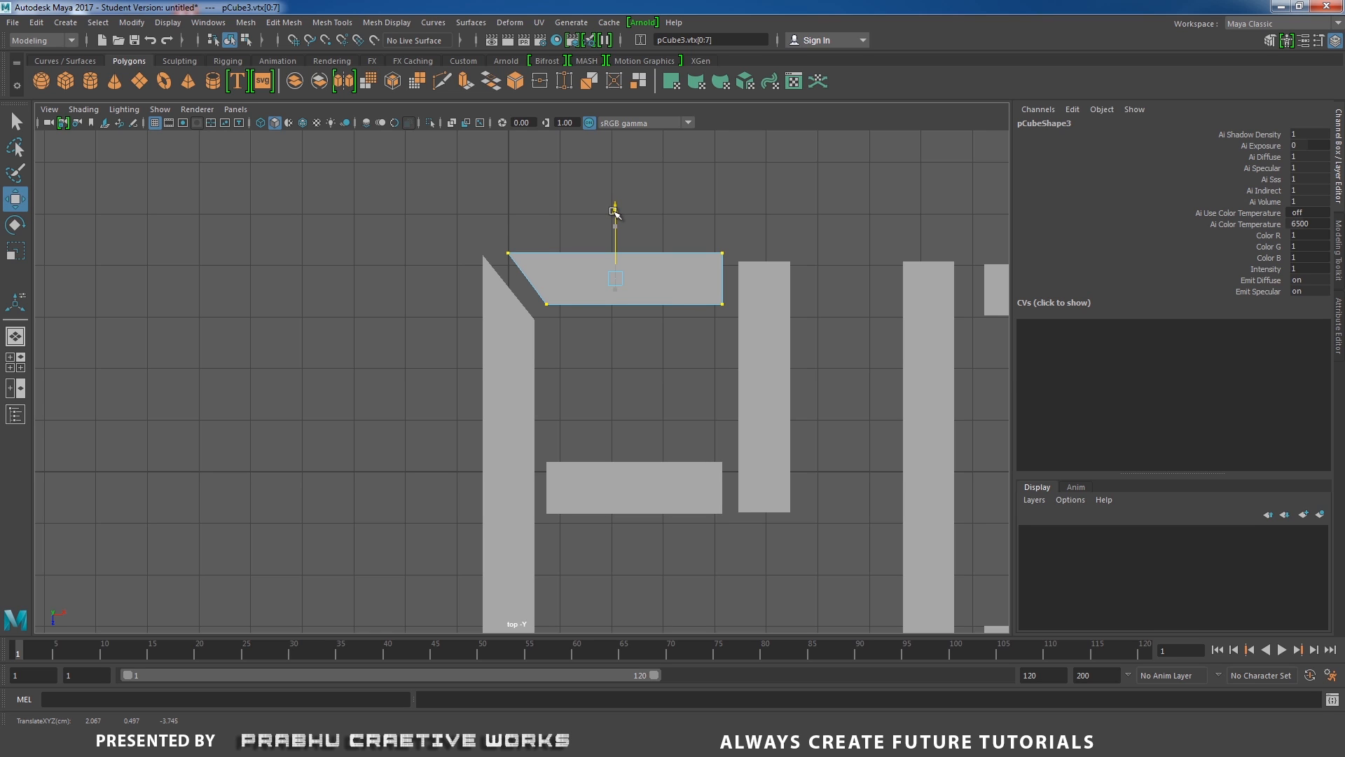
# Adjust the top-left and bottom-left corner vertices of the P's top crossbar to fit the diagonal joint.
pyautogui.moveTo(465, 223); pyautogui.dragTo(541, 265)
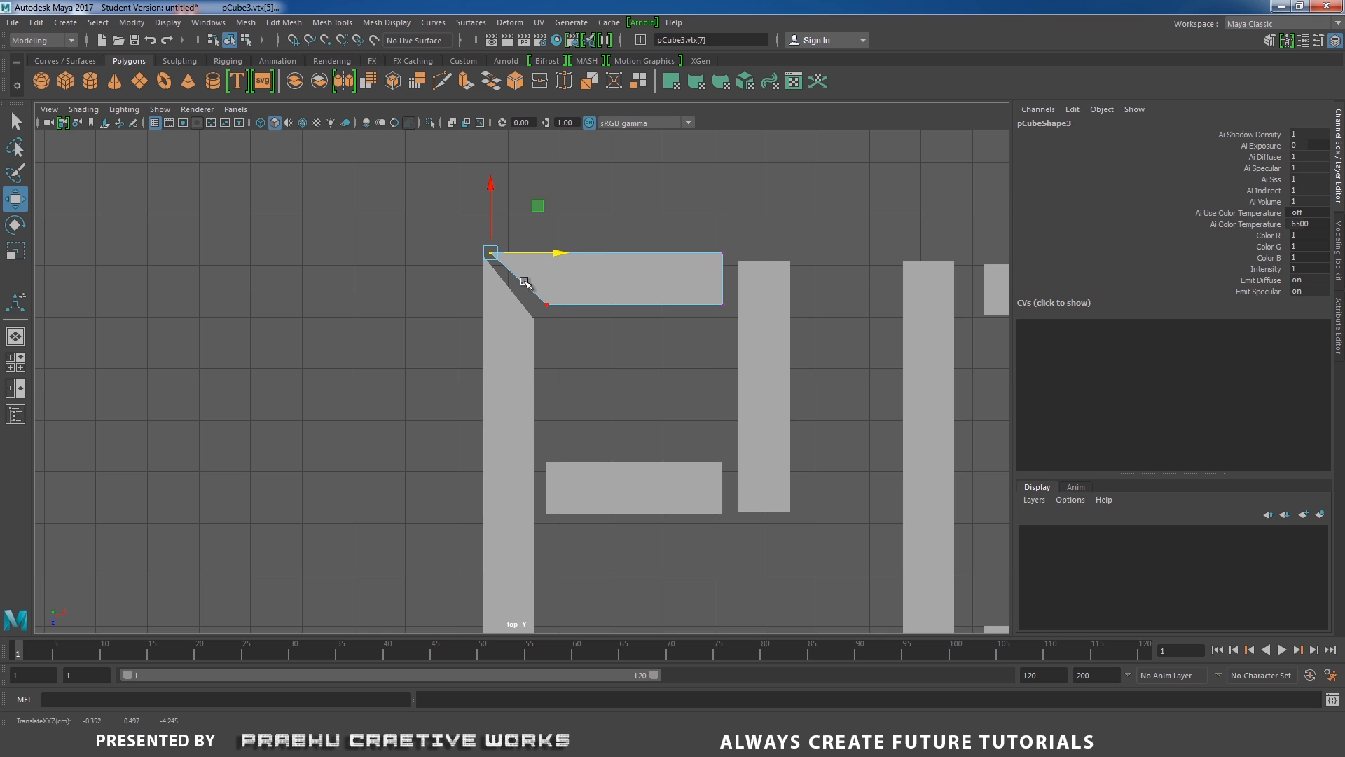
pyautogui.moveTo(525, 282); pyautogui.dragTo(611, 303)
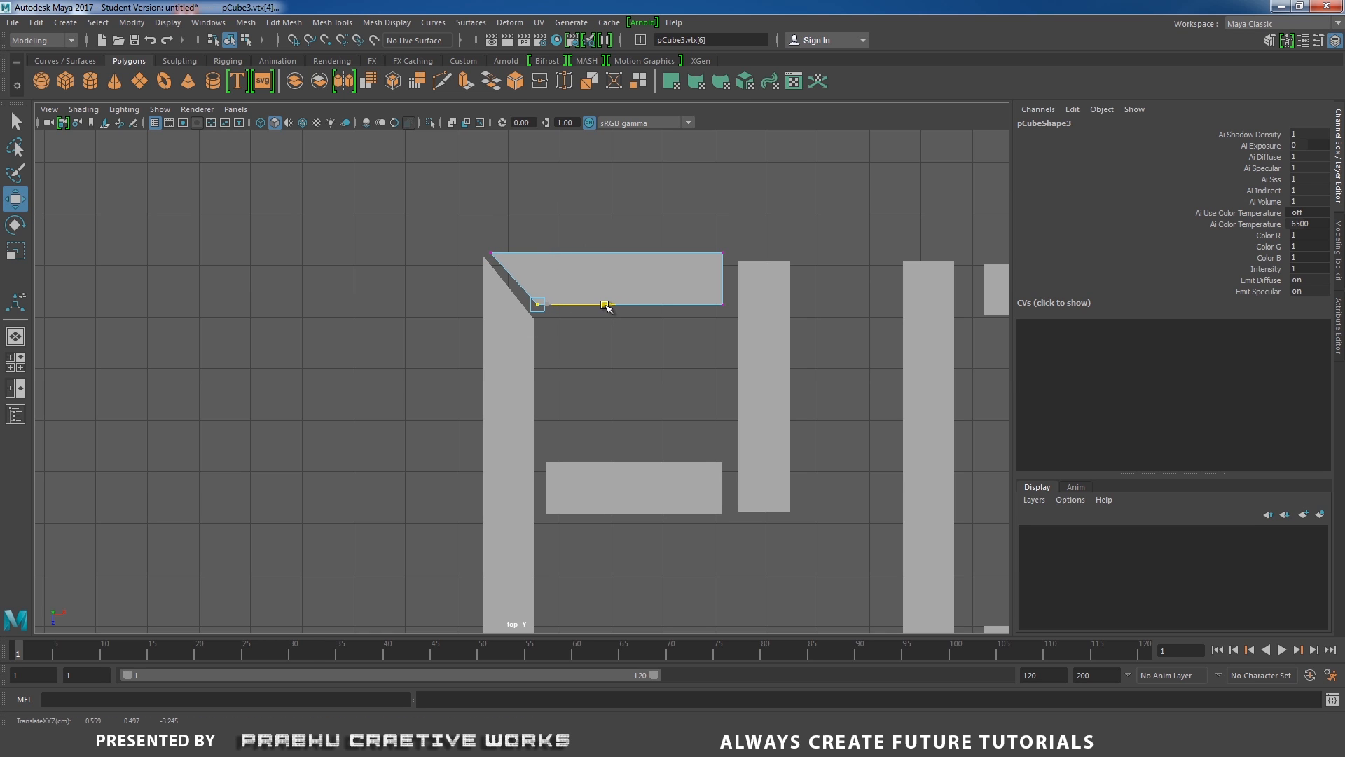
pyautogui.click(669, 254)
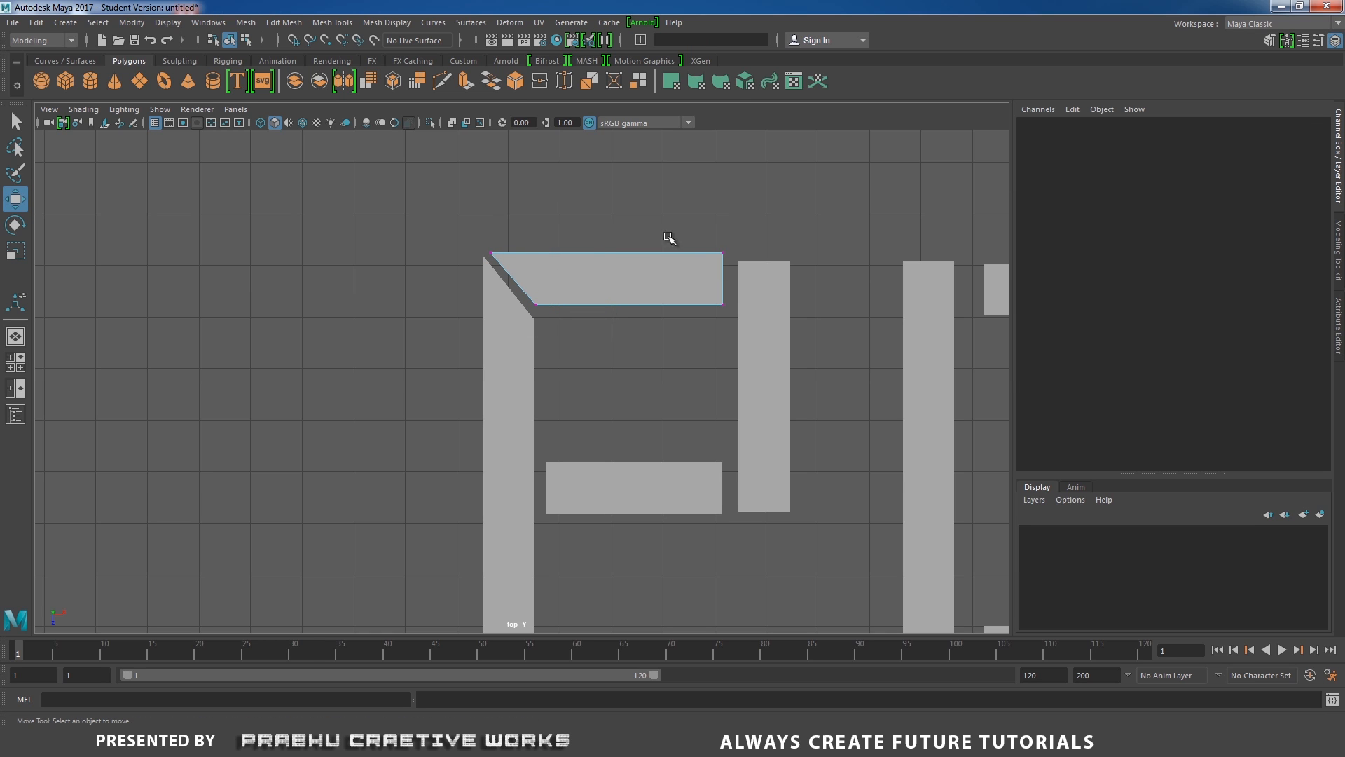
# Move the top-right vertex of the P's top crossbar outward to start bevelling its right end.
pyautogui.moveTo(732, 262); pyautogui.dragTo(822, 262)
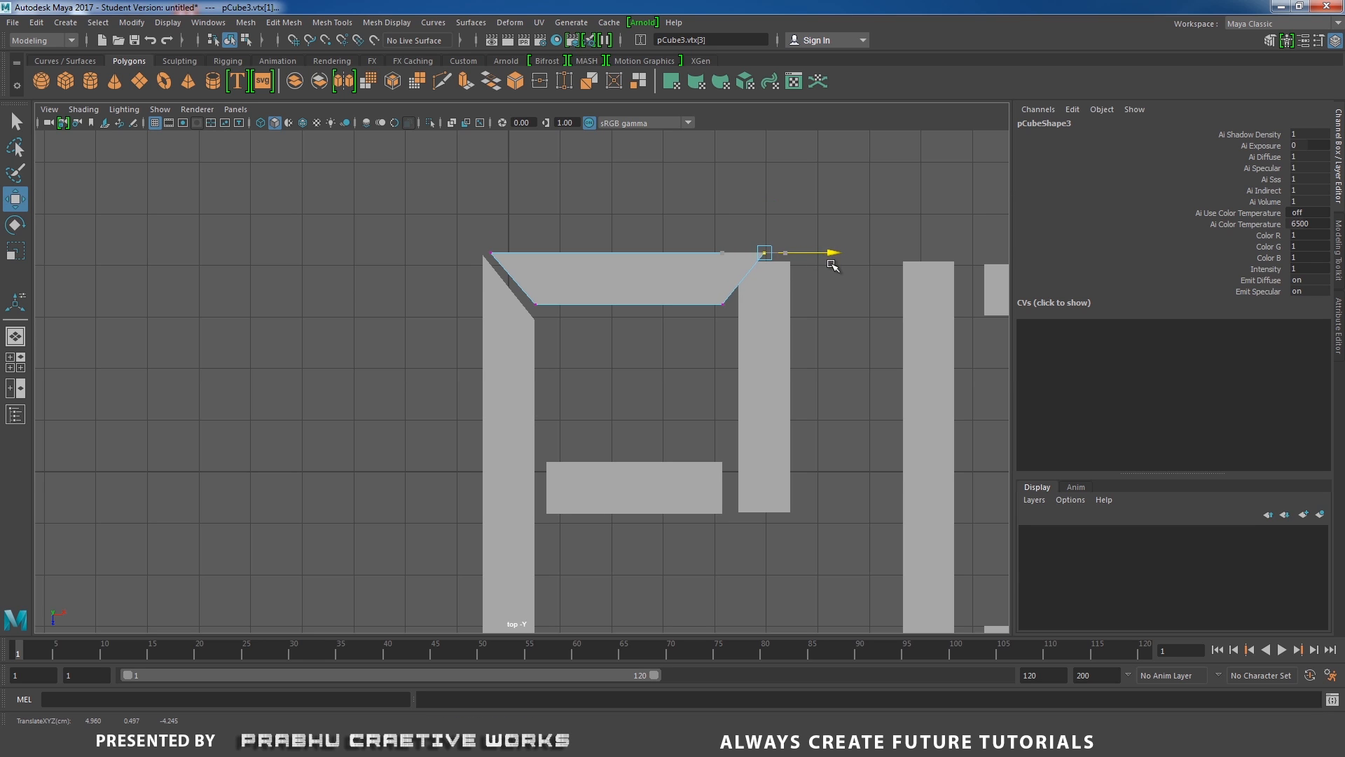
pyautogui.click(771, 308)
# Bevel the top of the P's right vertical bar by moving its top corner vertices into a diagonal.
pyautogui.moveTo(775, 294); pyautogui.dragTo(712, 240, button='right')
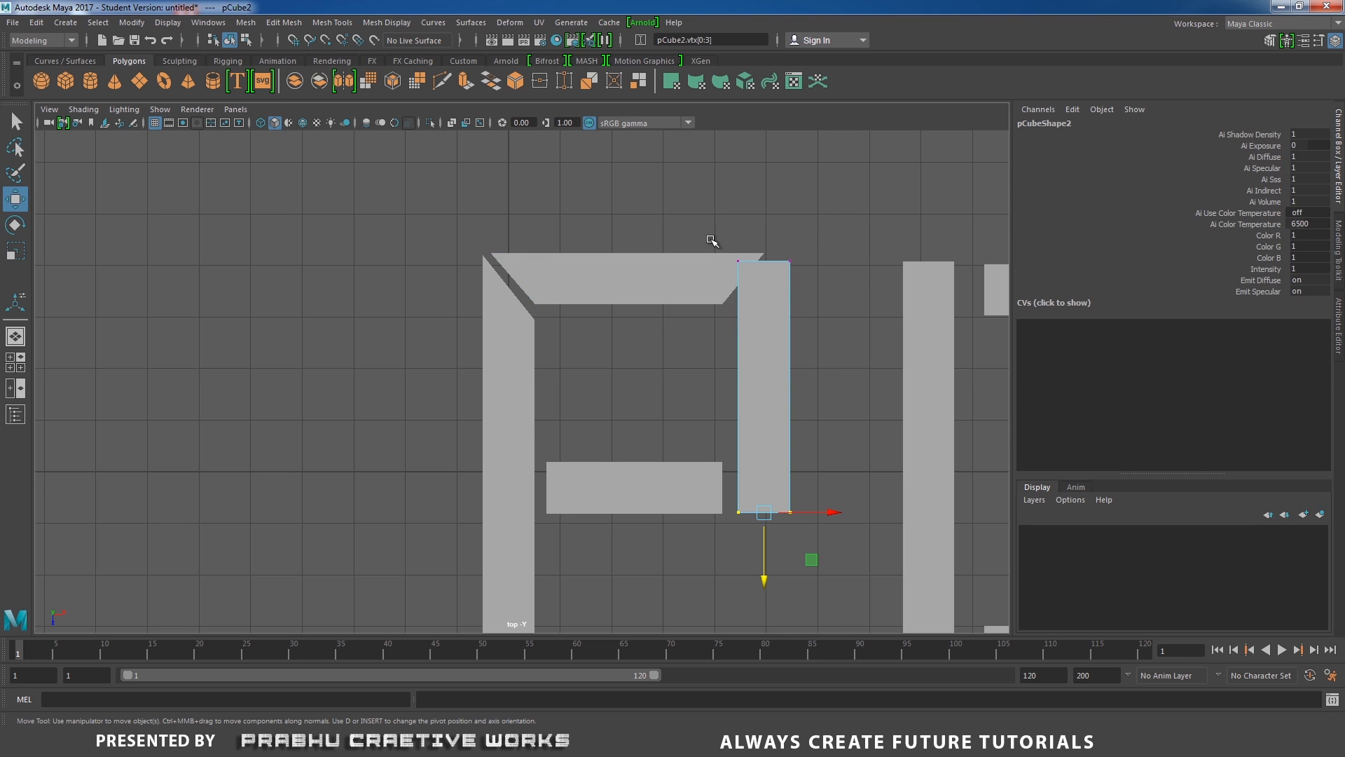
pyautogui.moveTo(745, 272); pyautogui.dragTo(746, 273)
pyautogui.moveTo(740, 327); pyautogui.dragTo(741, 372)
pyautogui.moveTo(747, 224); pyautogui.dragTo(866, 260)
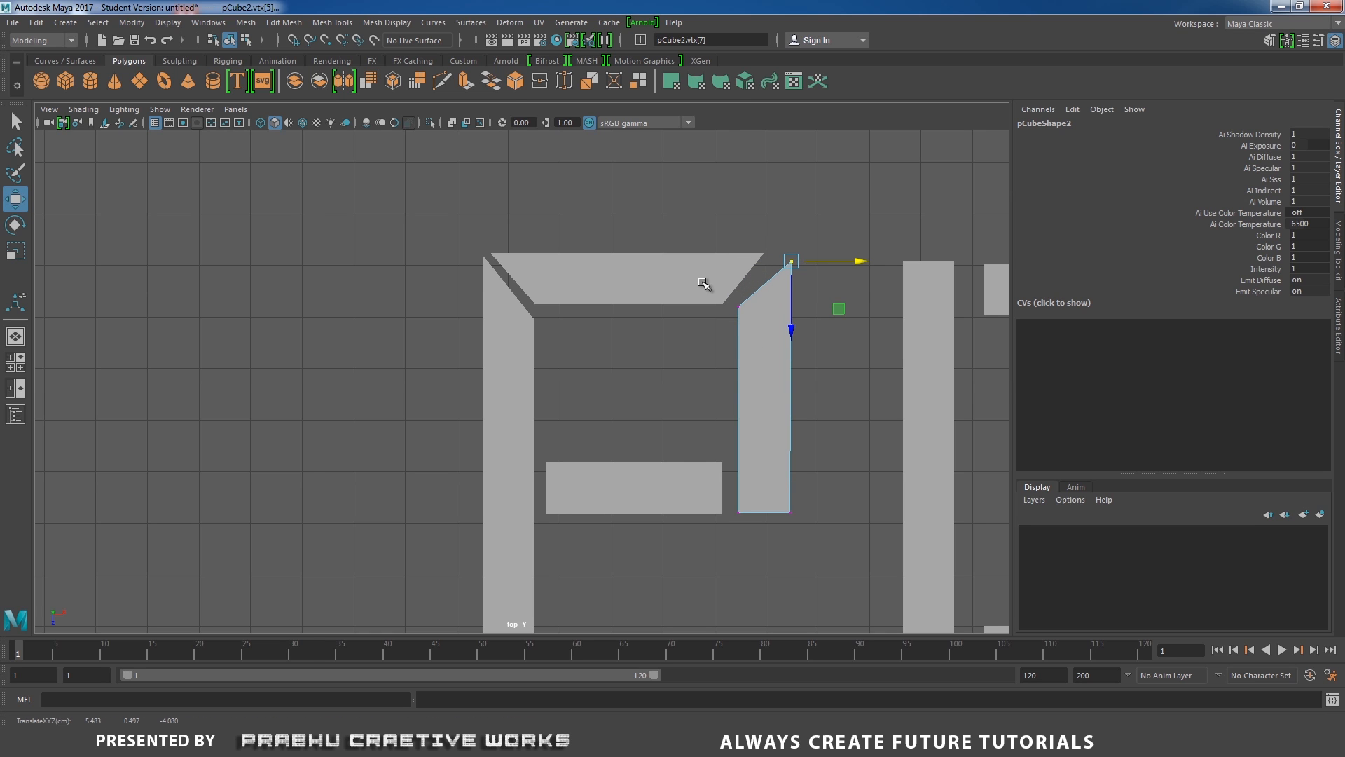
pyautogui.moveTo(703, 283); pyautogui.dragTo(802, 307)
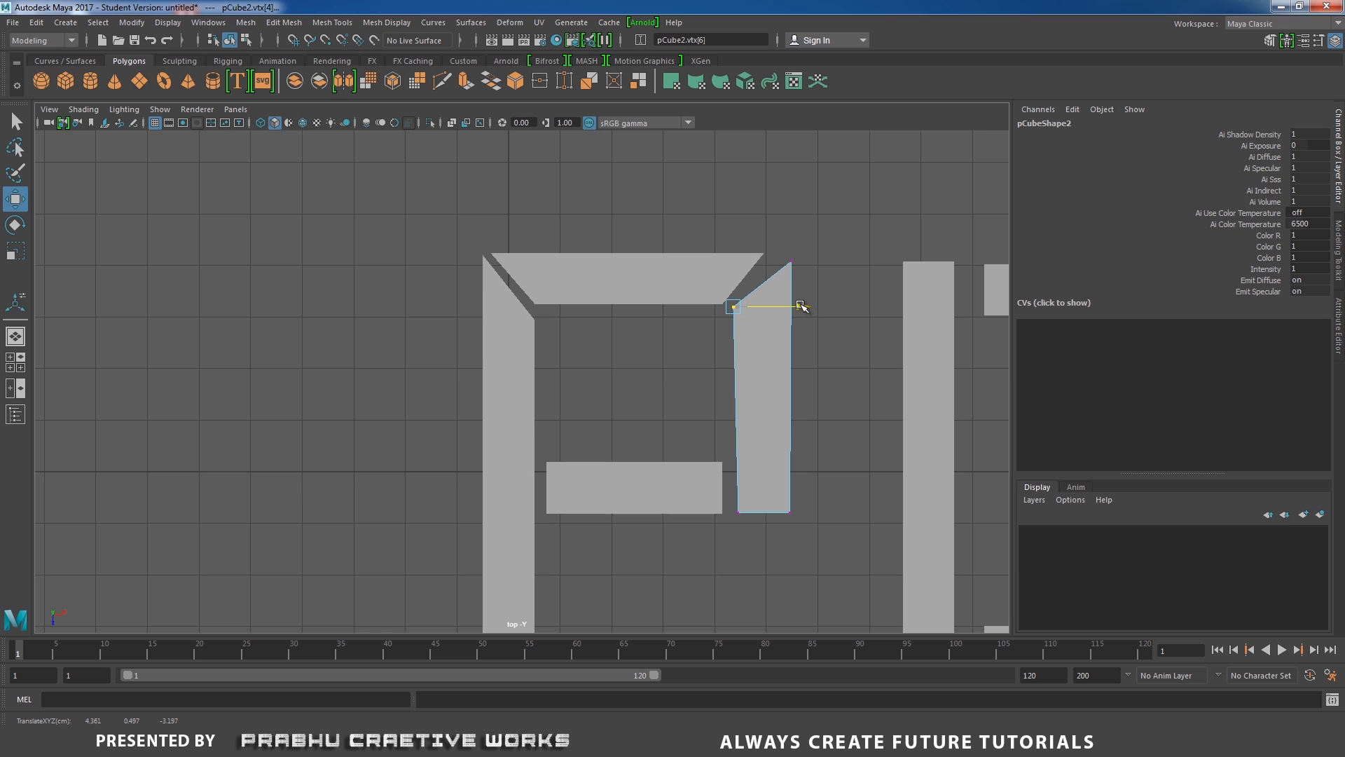
pyautogui.click(786, 263)
pyautogui.click(856, 260)
pyautogui.moveTo(857, 261); pyautogui.dragTo(845, 263)
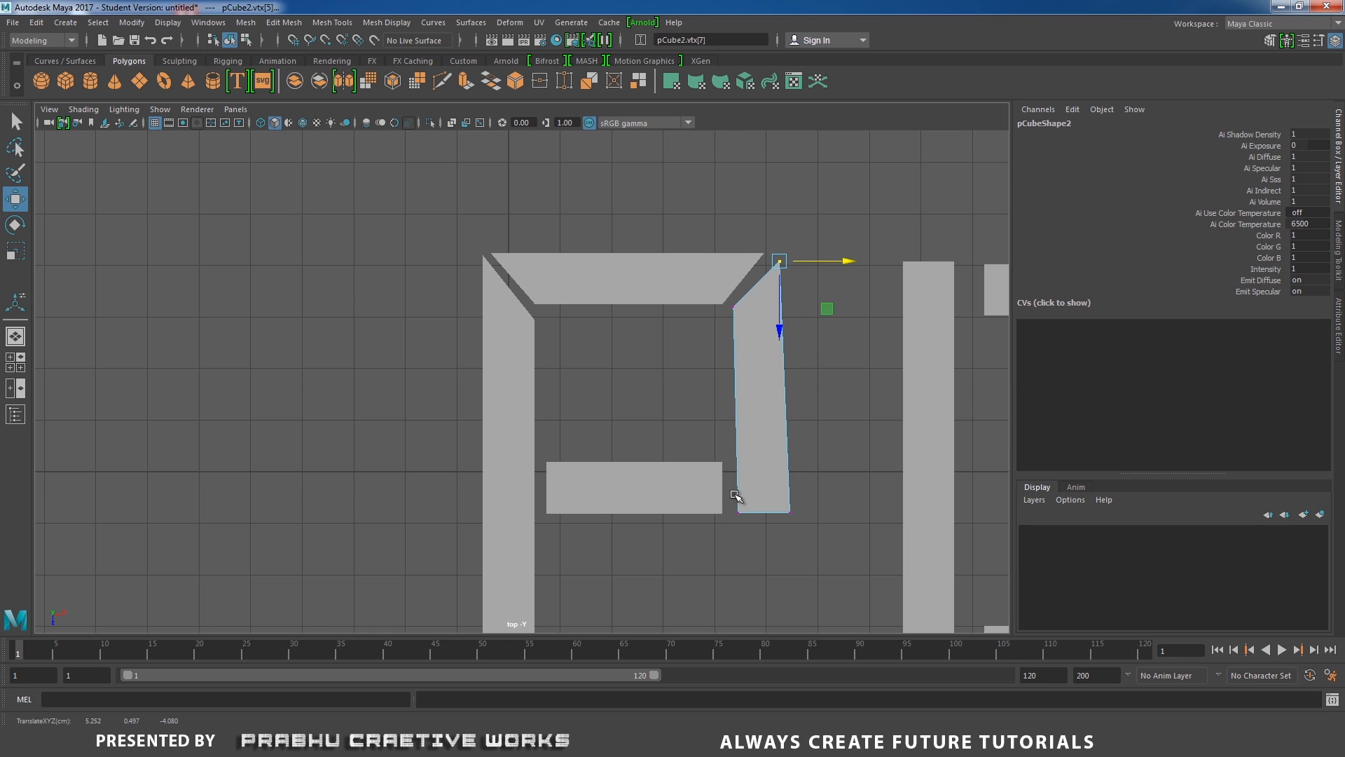
pyautogui.moveTo(728, 490); pyautogui.dragTo(750, 539)
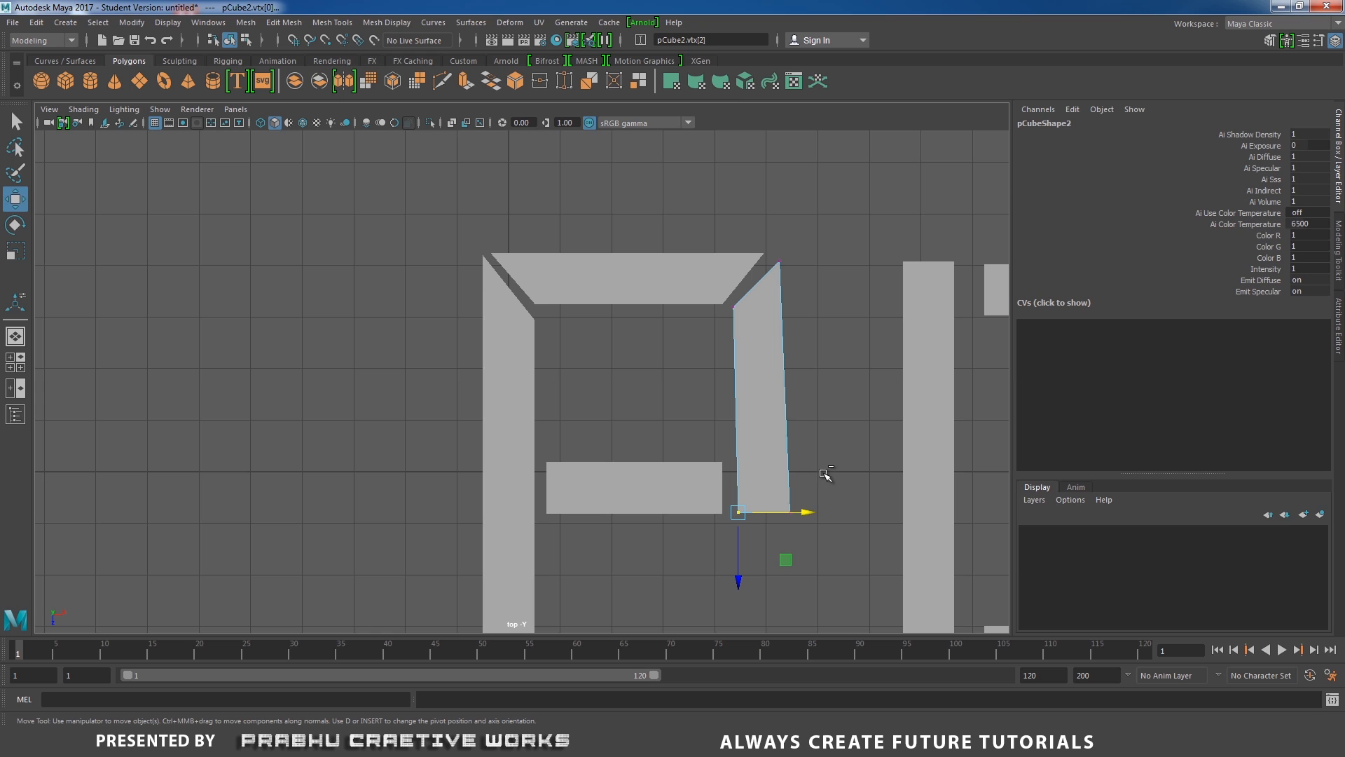
pyautogui.hotkey('ctrl', 'z')
pyautogui.hotkey('ctrl', 'z')
# Move the top crossbar's top-right vertex further right to meet the right bar's bevelled top.
pyautogui.click(725, 260)
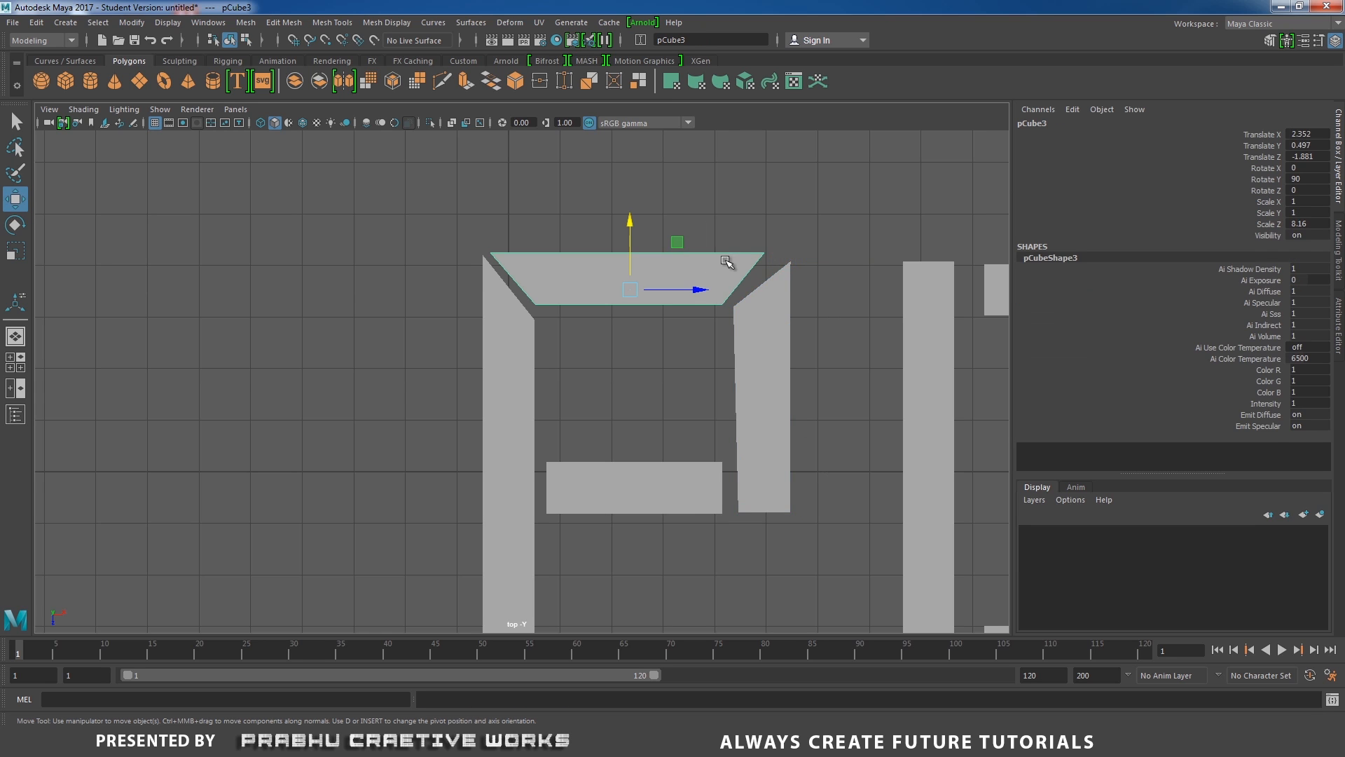
pyautogui.moveTo(725, 261); pyautogui.dragTo(658, 252, button='right')
pyautogui.moveTo(715, 210); pyautogui.dragTo(855, 257)
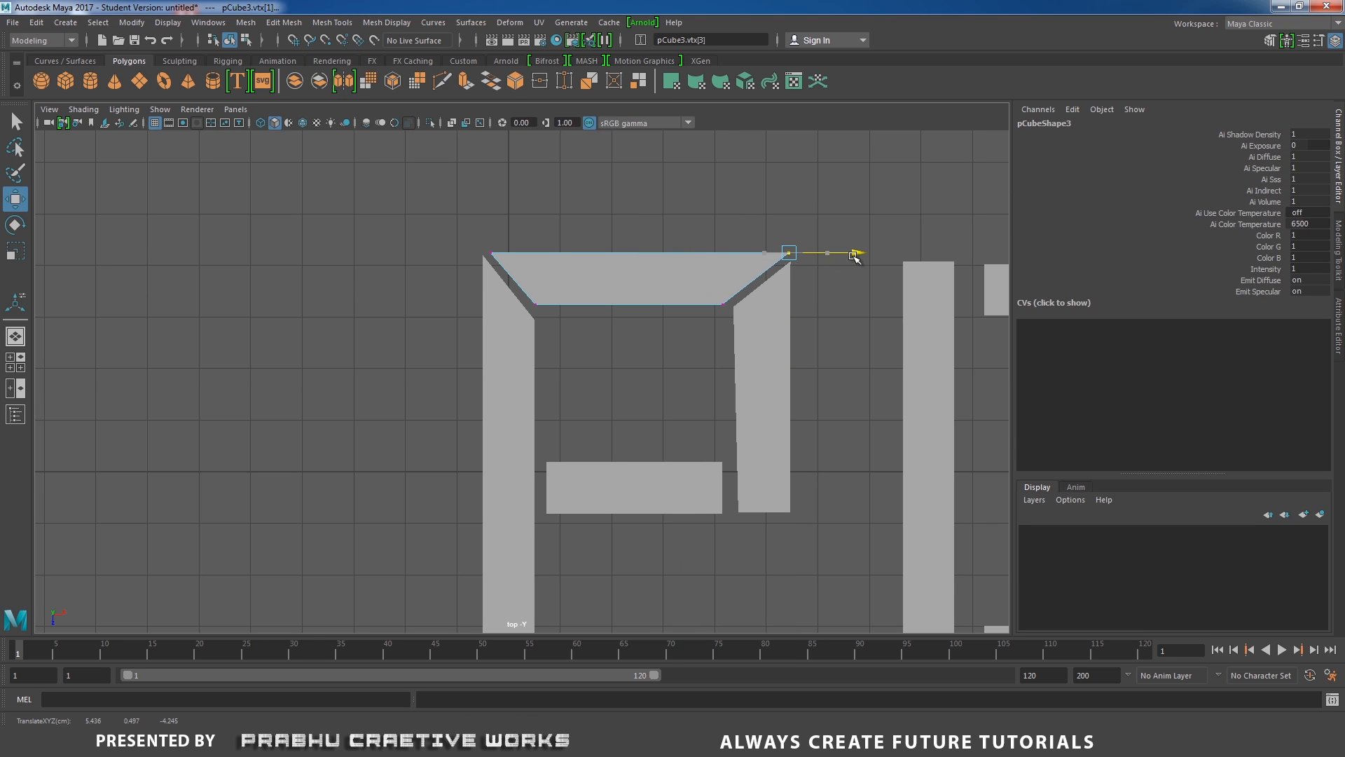
pyautogui.click(639, 345)
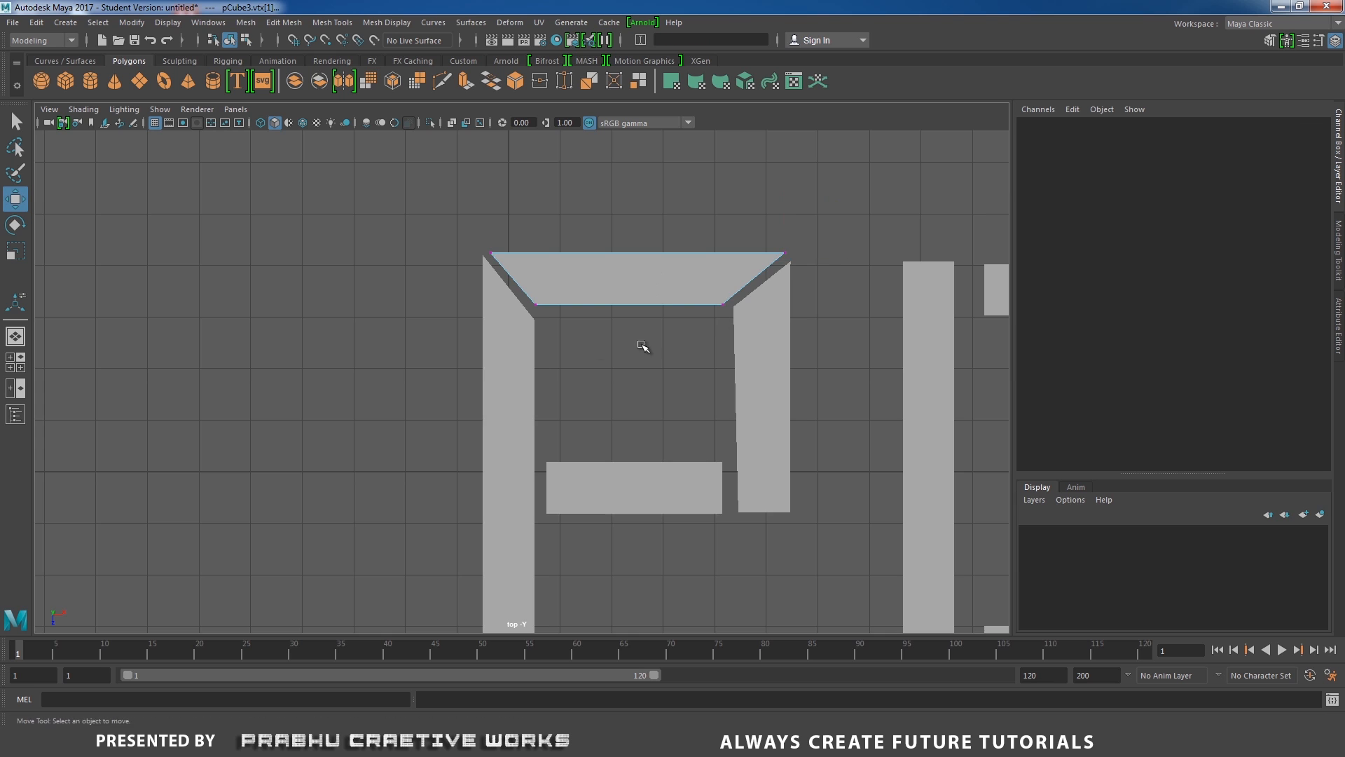
# Bevel the bottom of the P's right vertical bar by moving its inner bottom vertex up.
pyautogui.keyDown('alt'); pyautogui.moveTo(565, 334); pyautogui.dragTo(611, 240, button='middle'); pyautogui.keyUp('alt')
pyautogui.click(799, 297)
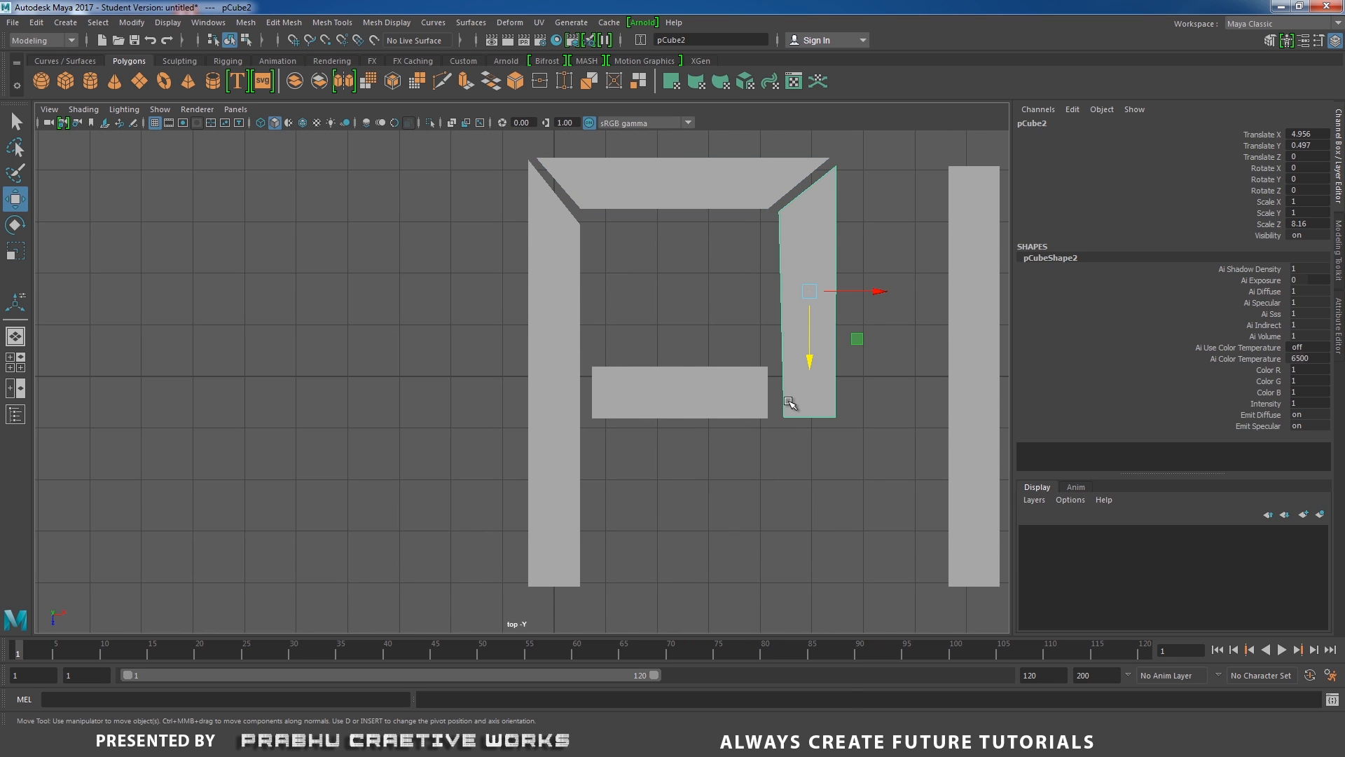
pyautogui.moveTo(788, 389); pyautogui.dragTo(753, 399, button='right')
pyautogui.moveTo(790, 434); pyautogui.dragTo(791, 435)
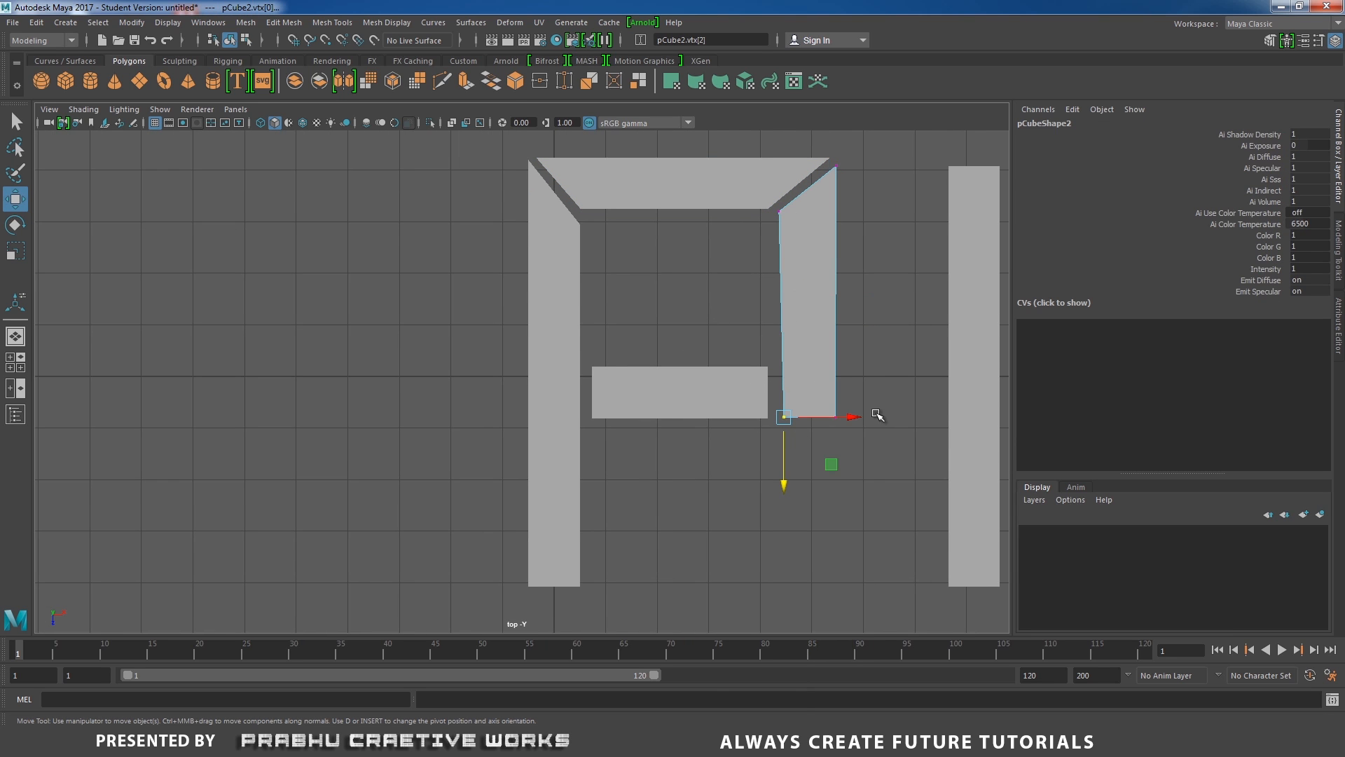
pyautogui.moveTo(867, 417); pyautogui.dragTo(856, 419)
pyautogui.moveTo(777, 481); pyautogui.dragTo(783, 445)
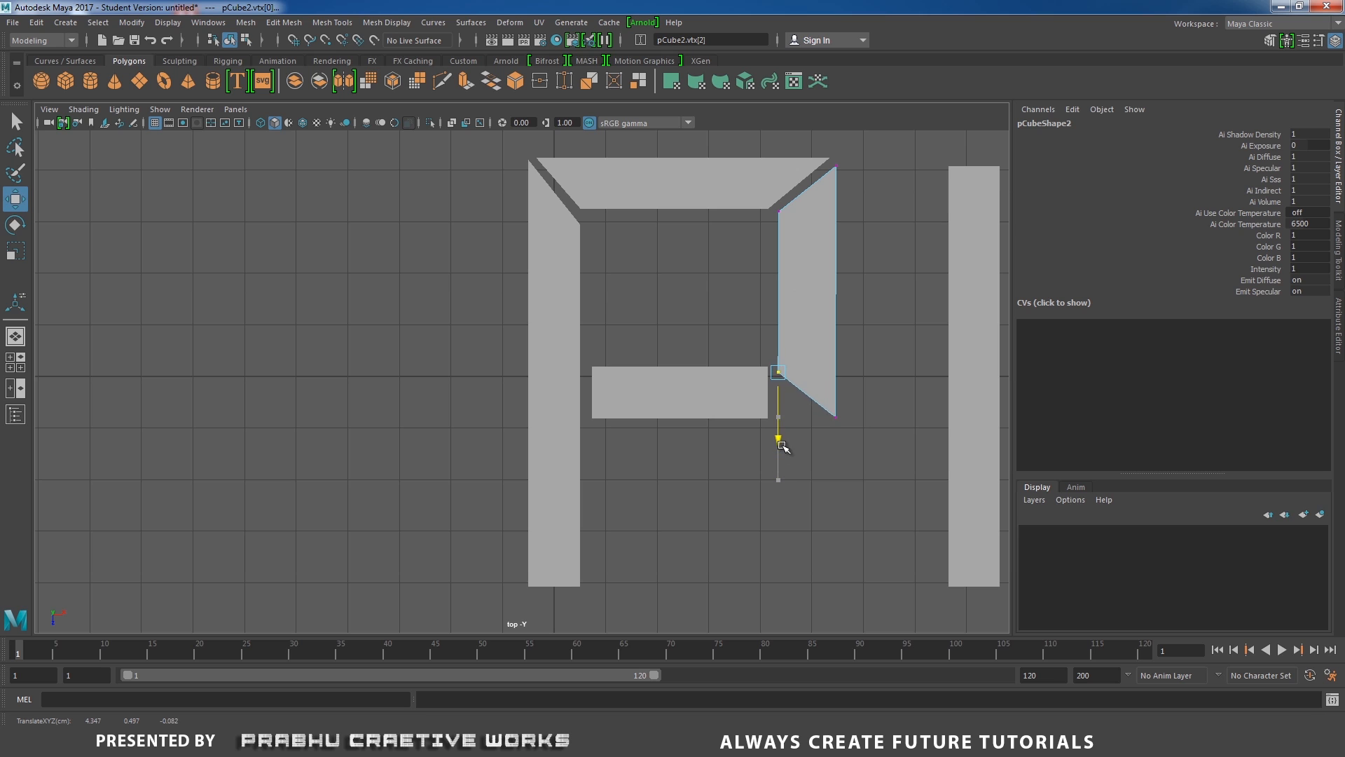
# Reshape the right end of the P's lower crossbar into a diagonal meeting the right bar's bevelled bottom.
pyautogui.click(672, 379)
pyautogui.moveTo(696, 338); pyautogui.dragTo(617, 333, button='right')
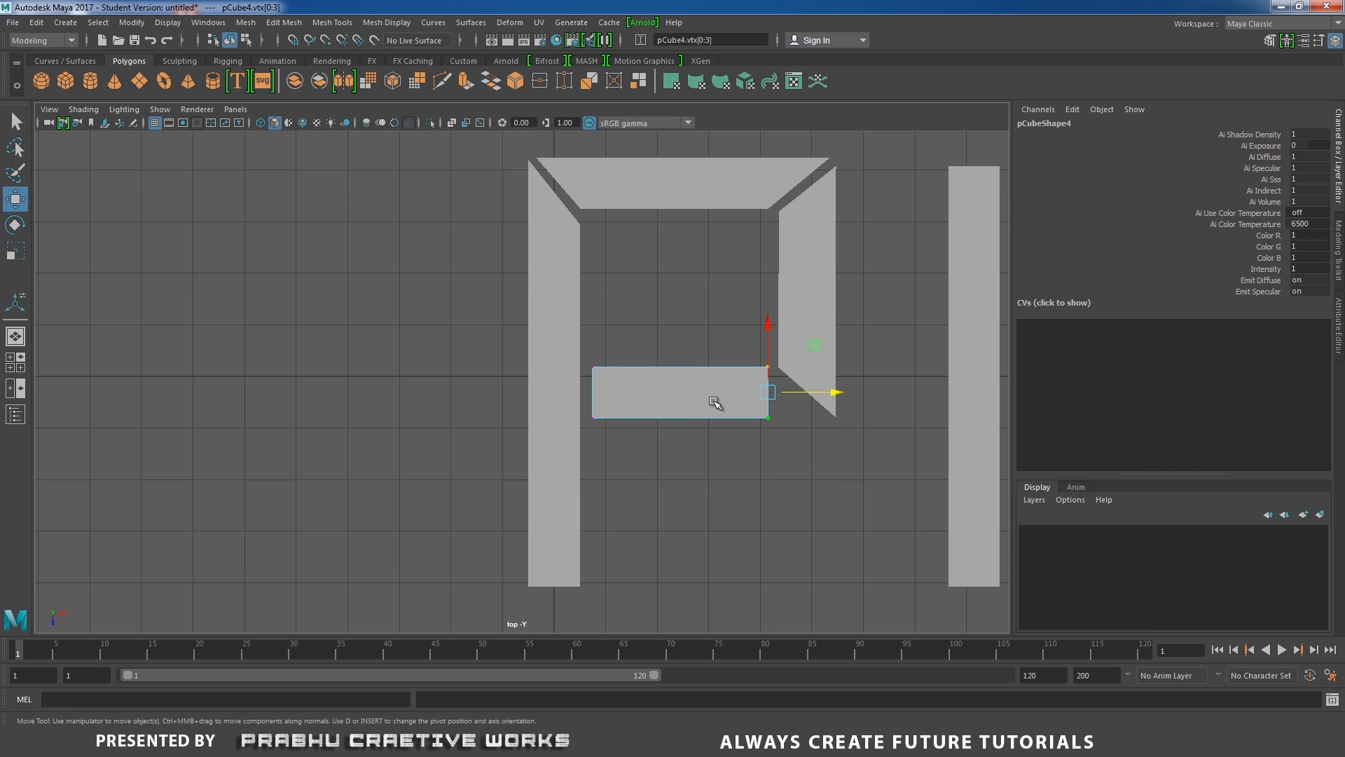
pyautogui.moveTo(720, 403); pyautogui.dragTo(878, 412)
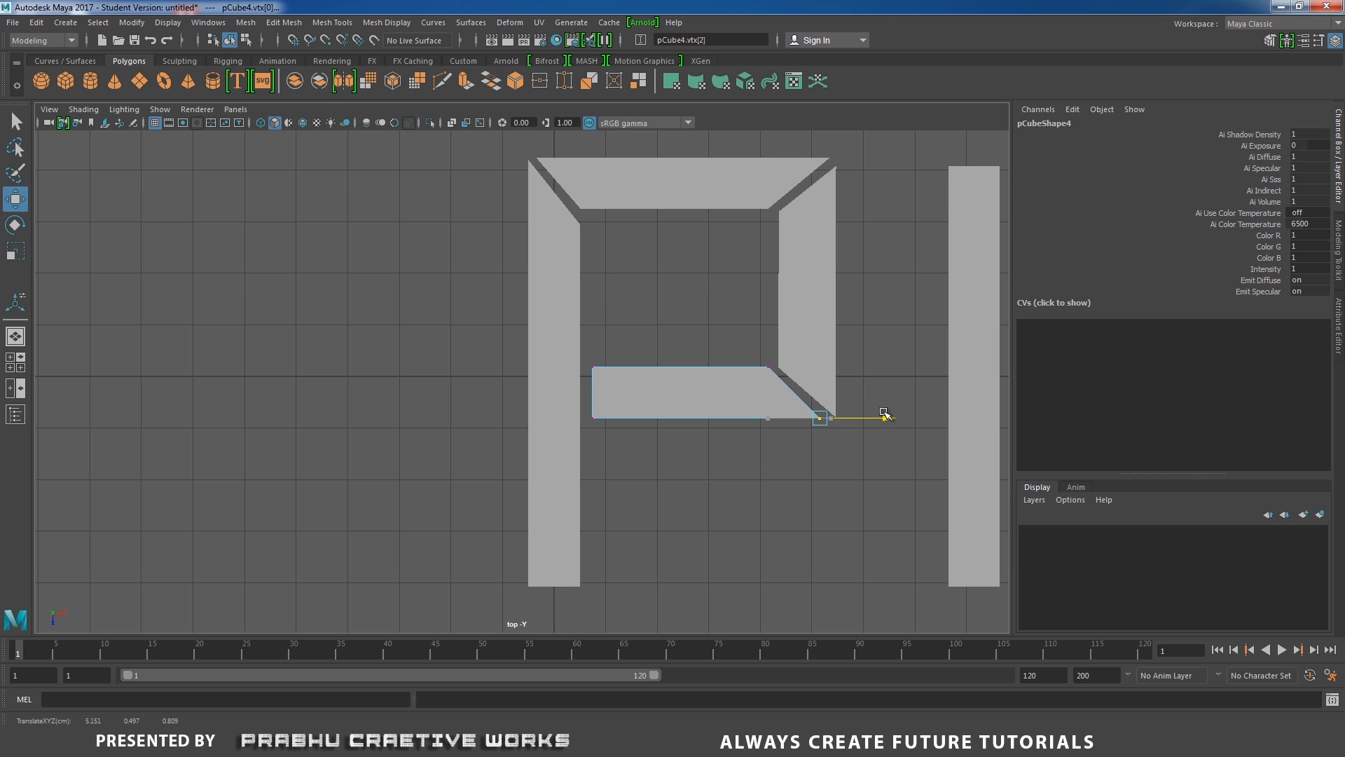
pyautogui.moveTo(573, 330); pyautogui.dragTo(792, 377)
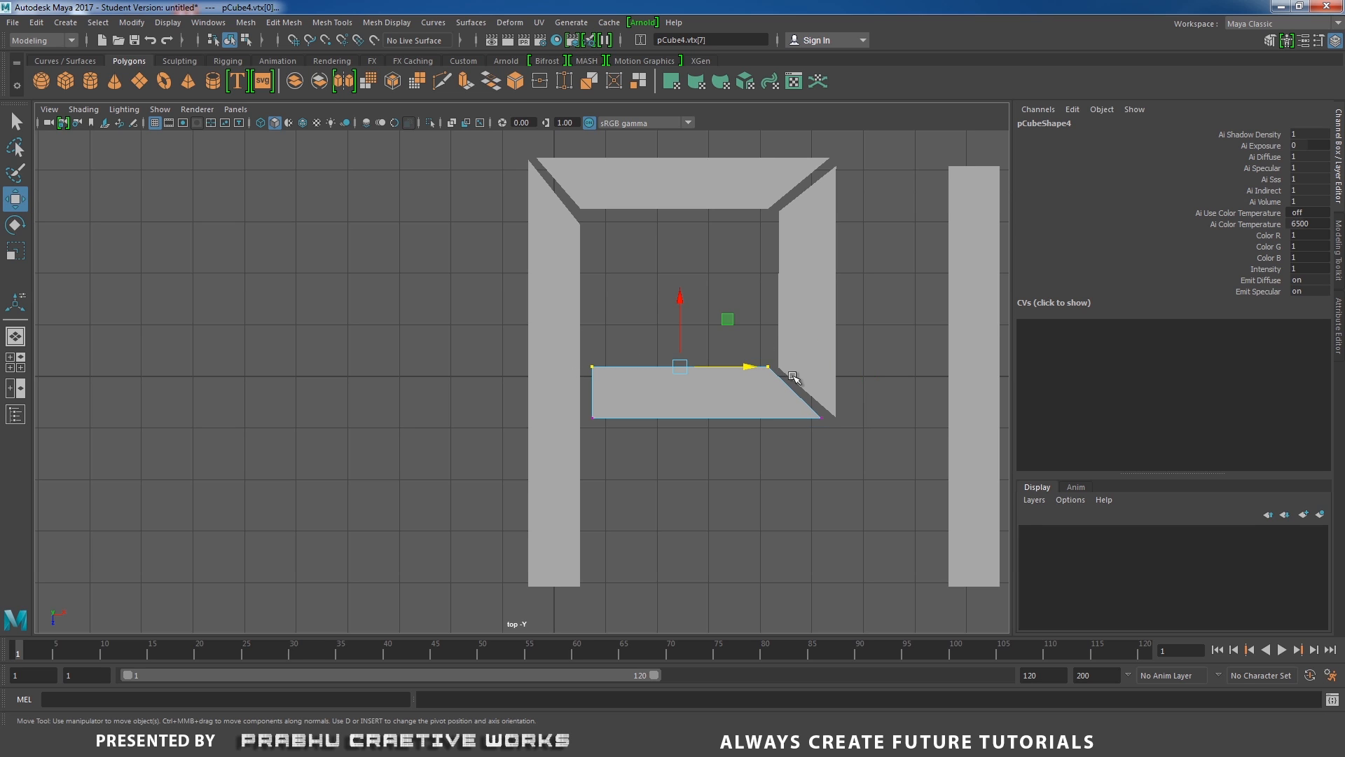
pyautogui.moveTo(679, 312); pyautogui.dragTo(678, 297)
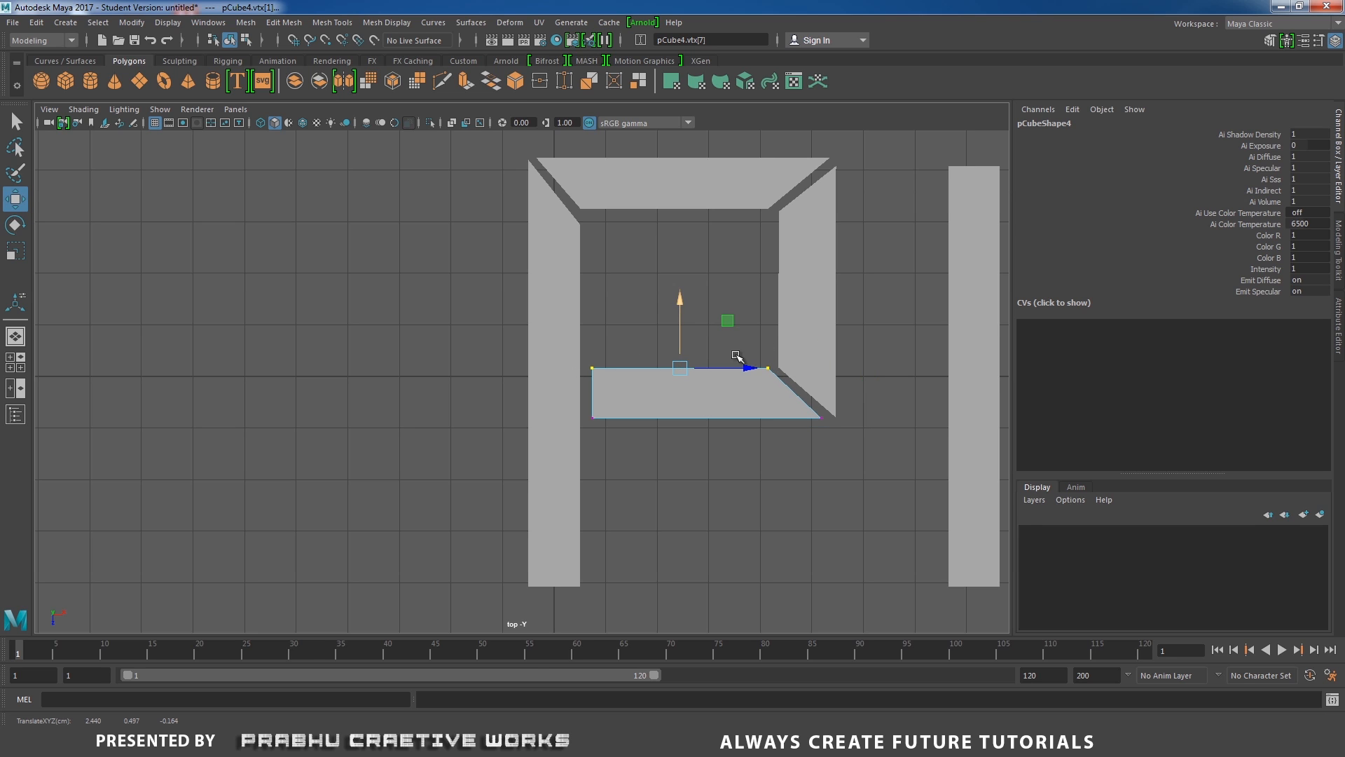
pyautogui.moveTo(800, 408); pyautogui.dragTo(895, 419)
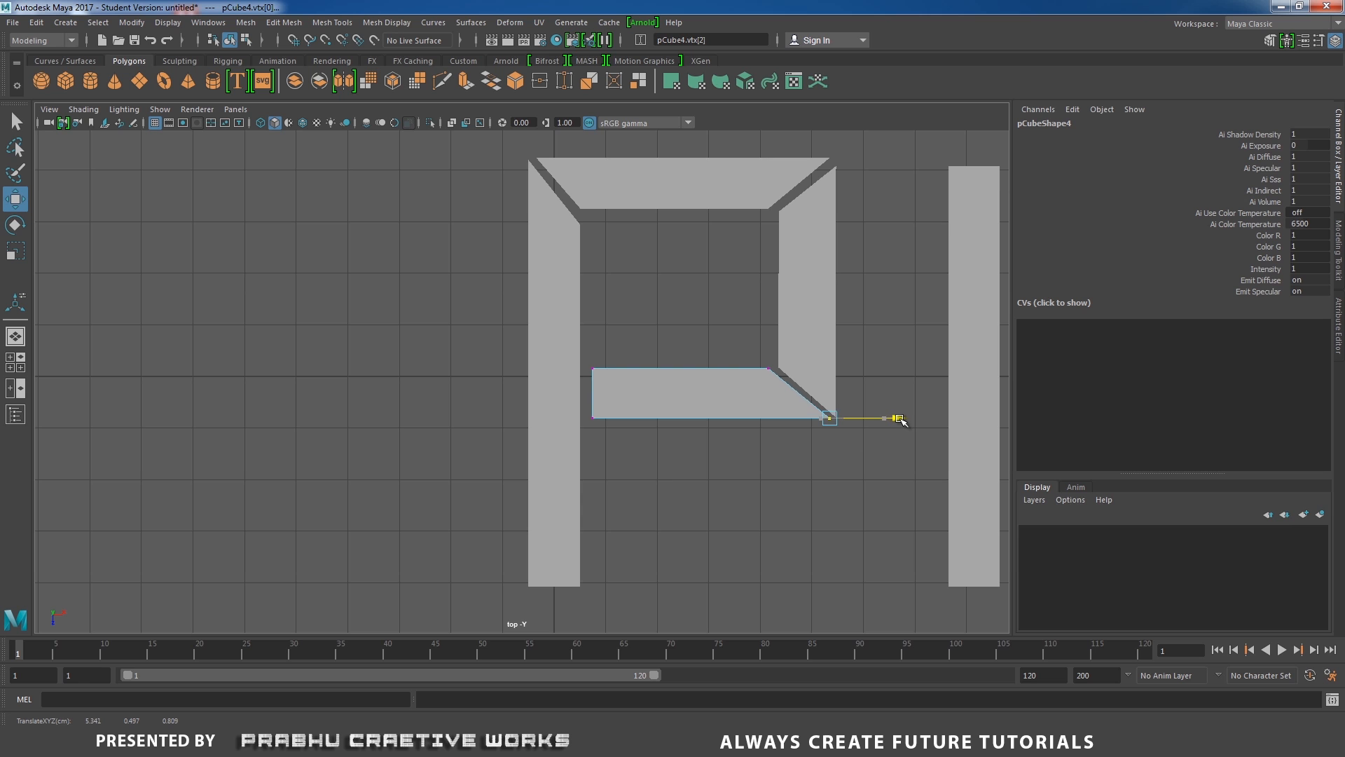
# Bevel the top of the C's vertical bar by moving its inner top vertex down.
pyautogui.keyDown('alt'); pyautogui.moveTo(686, 448); pyautogui.dragTo(246, 396, button='right'); pyautogui.keyUp('alt')
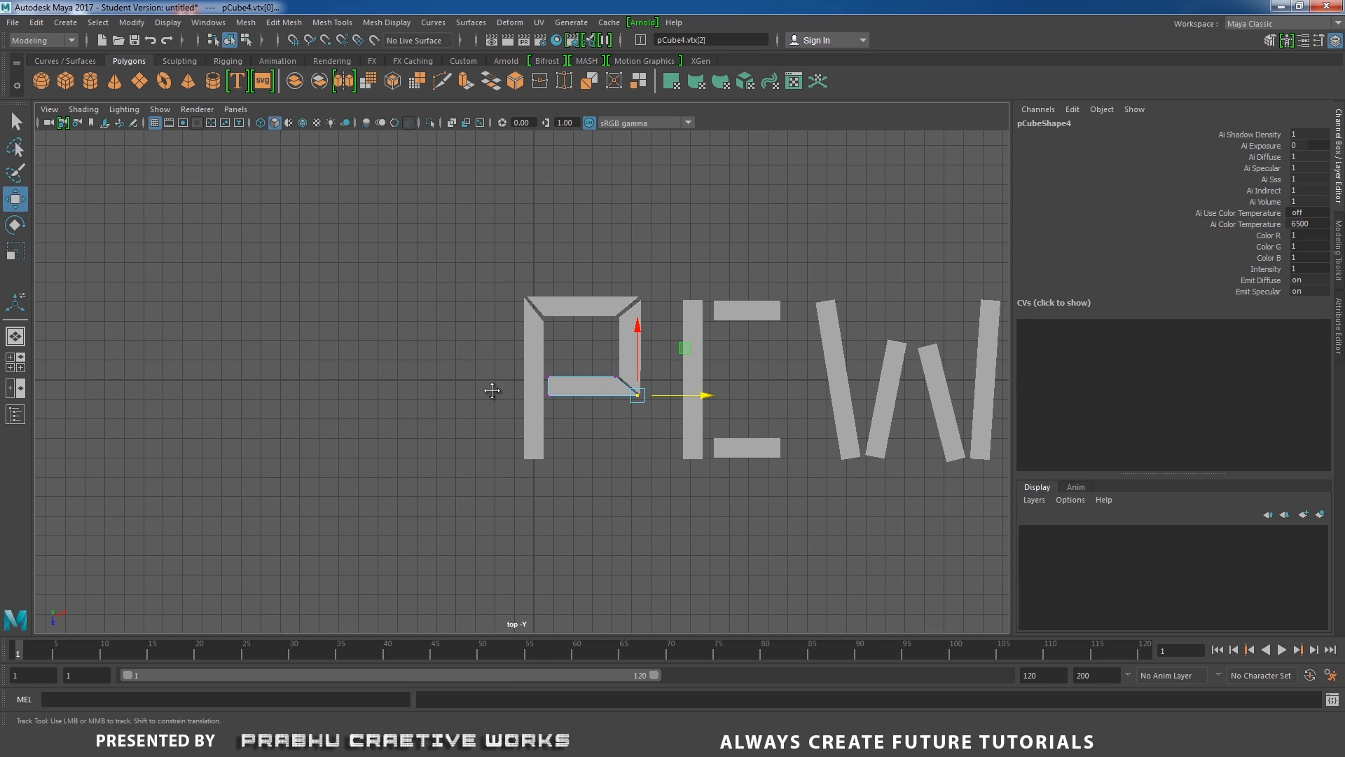
pyautogui.keyDown('alt'); pyautogui.moveTo(493, 387); pyautogui.dragTo(416, 370, button='middle'); pyautogui.keyUp('alt')
pyautogui.keyDown('alt'); pyautogui.moveTo(474, 390); pyautogui.dragTo(716, 374, button='right'); pyautogui.keyUp('alt')
pyautogui.keyDown('alt'); pyautogui.moveTo(714, 374); pyautogui.dragTo(645, 395, button='middle'); pyautogui.keyUp('alt')
pyautogui.keyDown('alt'); pyautogui.moveTo(645, 427); pyautogui.dragTo(674, 393, button='right'); pyautogui.keyUp('alt')
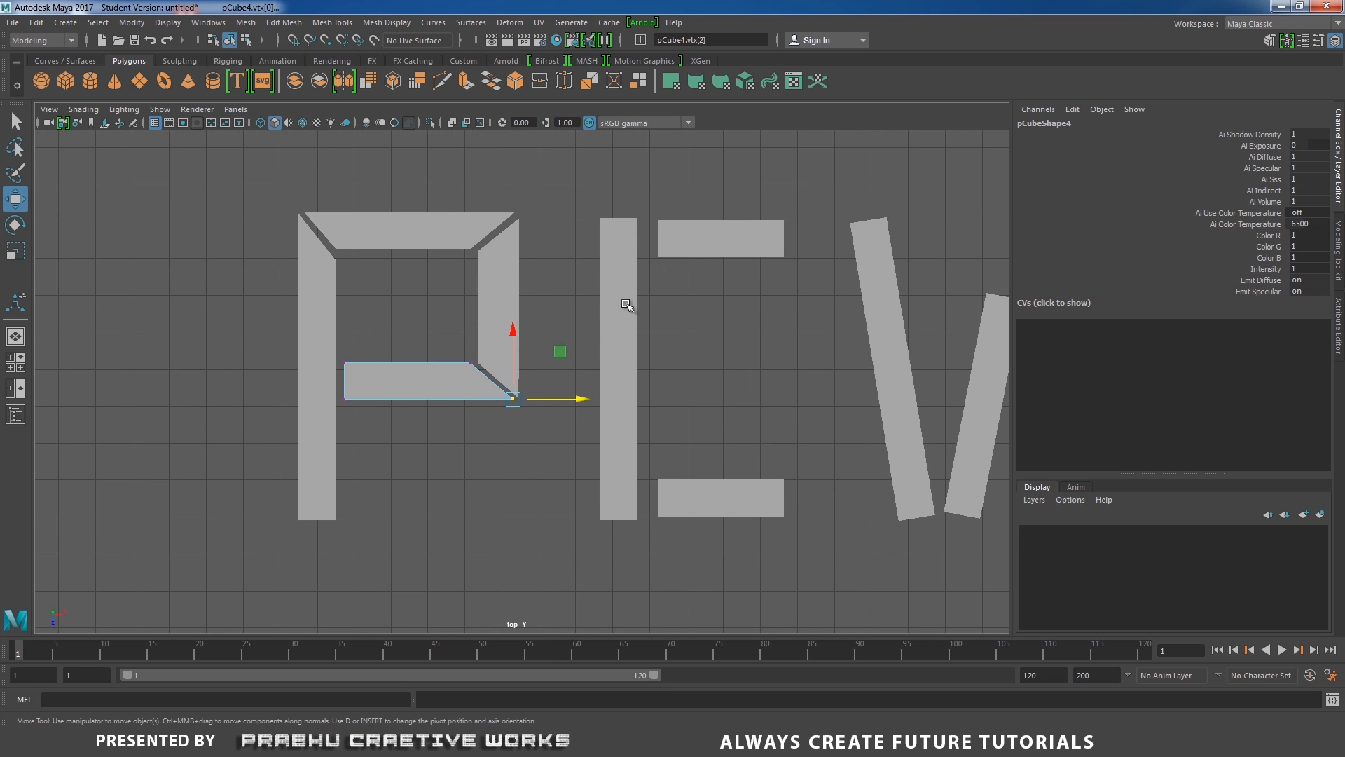
pyautogui.click(627, 304)
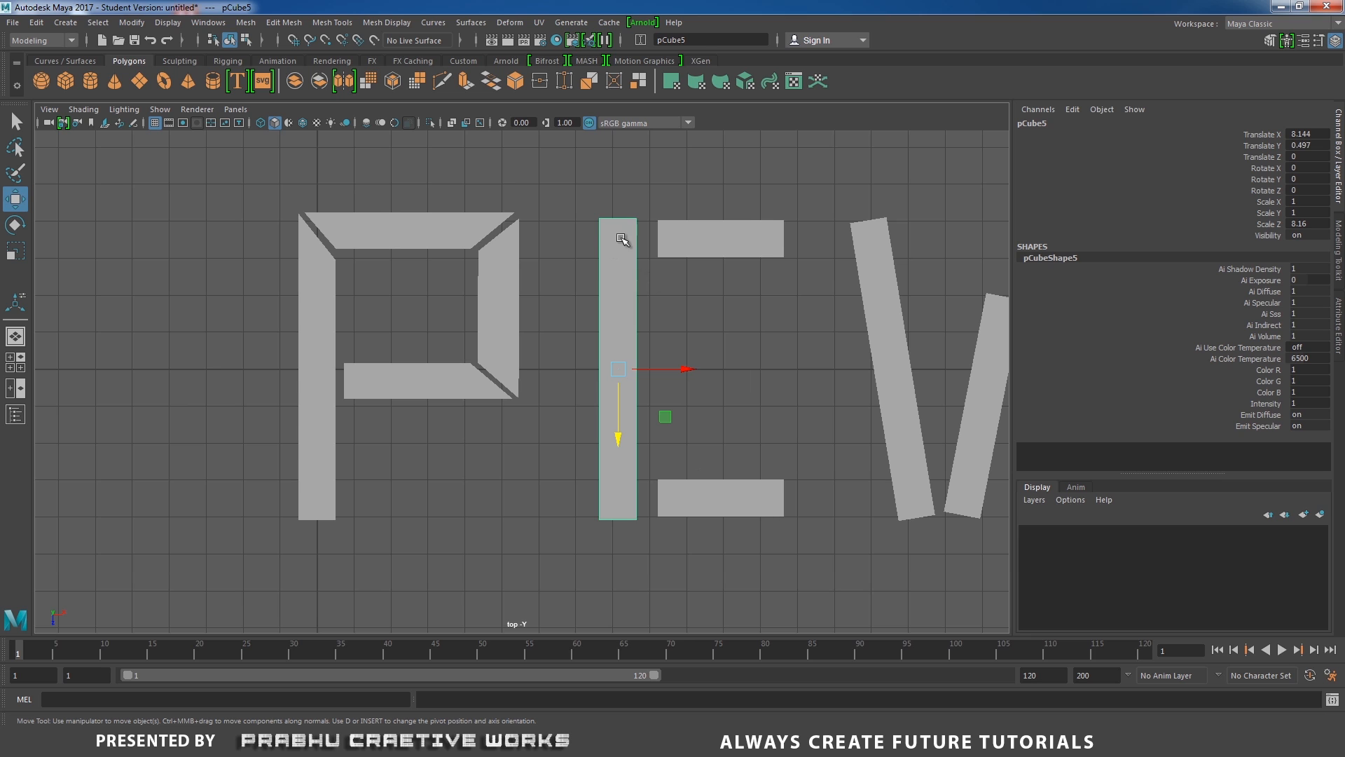
pyautogui.moveTo(621, 238); pyautogui.dragTo(558, 234, button='right')
pyautogui.moveTo(642, 231); pyautogui.dragTo(642, 231)
pyautogui.moveTo(637, 283); pyautogui.dragTo(637, 342)
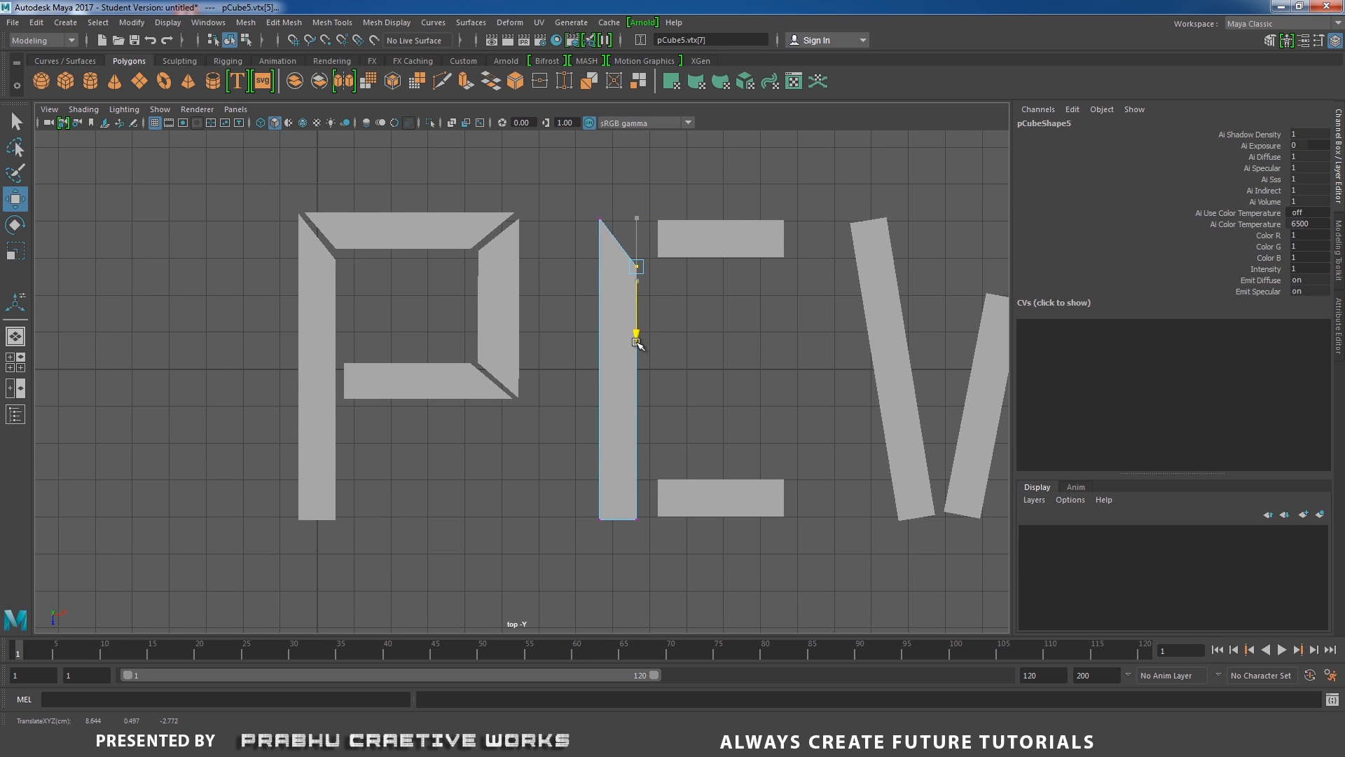
# Bevel the left end of the C's top bar by moving its top-left vertex outward.
pyautogui.click(687, 230)
pyautogui.moveTo(693, 229); pyautogui.dragTo(618, 210, button='right')
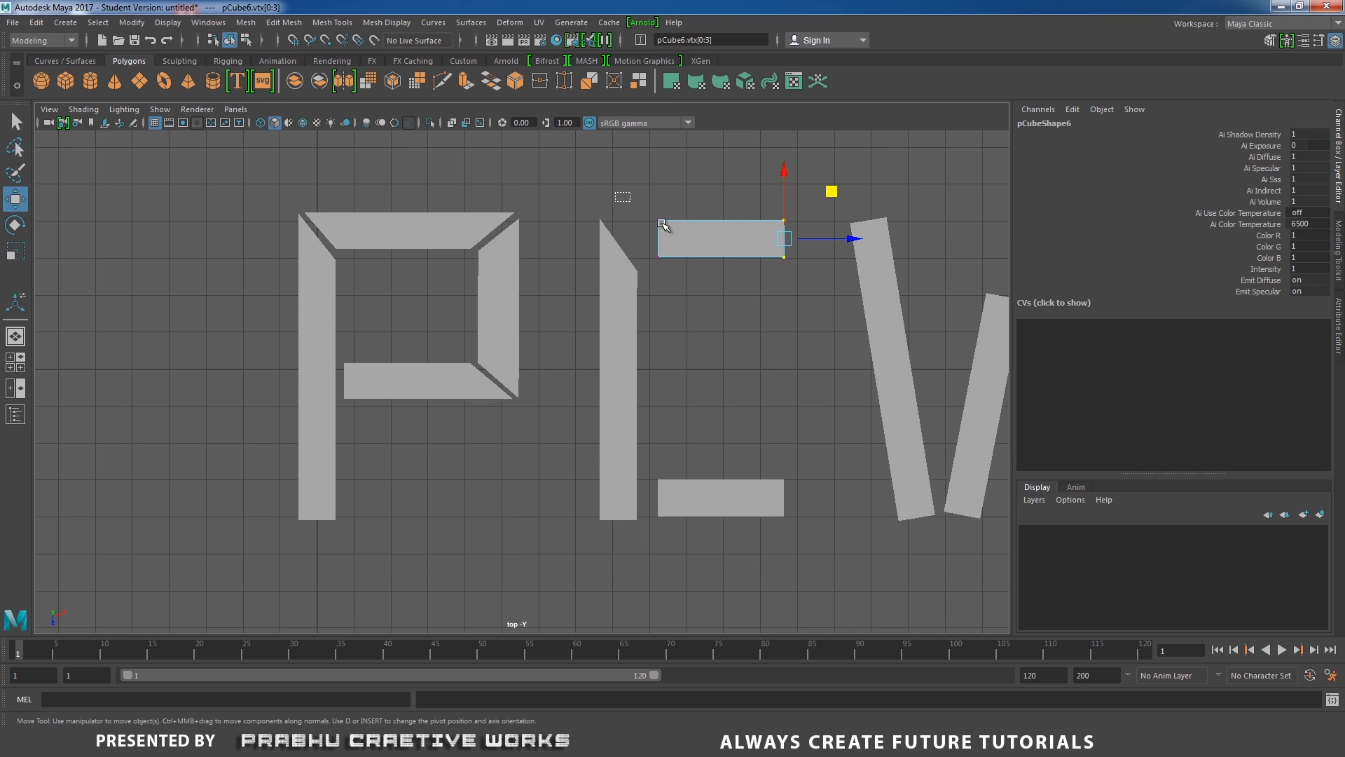
pyautogui.moveTo(615, 194); pyautogui.dragTo(709, 258)
pyautogui.keyDown('alt'); pyautogui.moveTo(705, 309); pyautogui.dragTo(697, 350, button='middle'); pyautogui.keyUp('alt')
pyautogui.scroll(1, 719, 389)
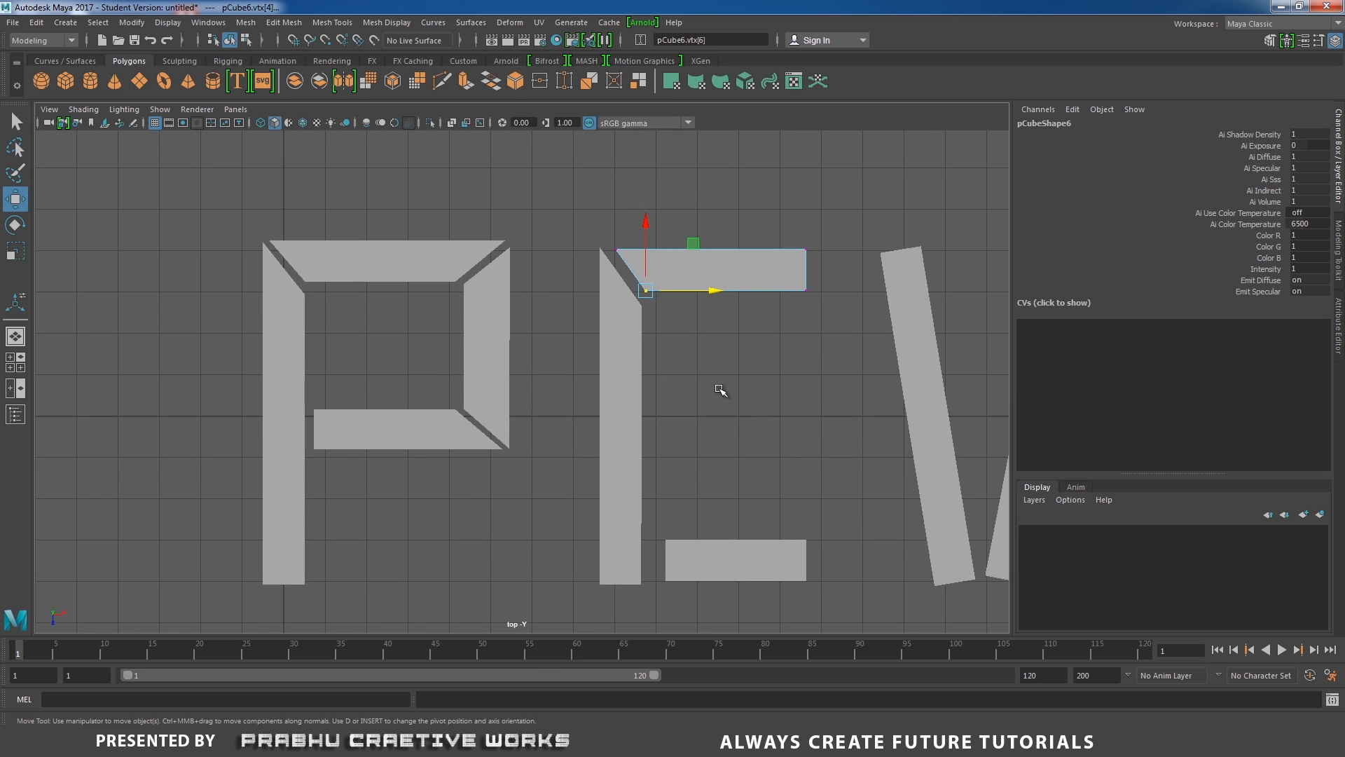
pyautogui.moveTo(639, 264); pyautogui.dragTo(605, 234)
pyautogui.moveTo(688, 248); pyautogui.dragTo(679, 246)
pyautogui.moveTo(629, 301); pyautogui.dragTo(656, 249)
pyautogui.moveTo(719, 288); pyautogui.dragTo(713, 289)
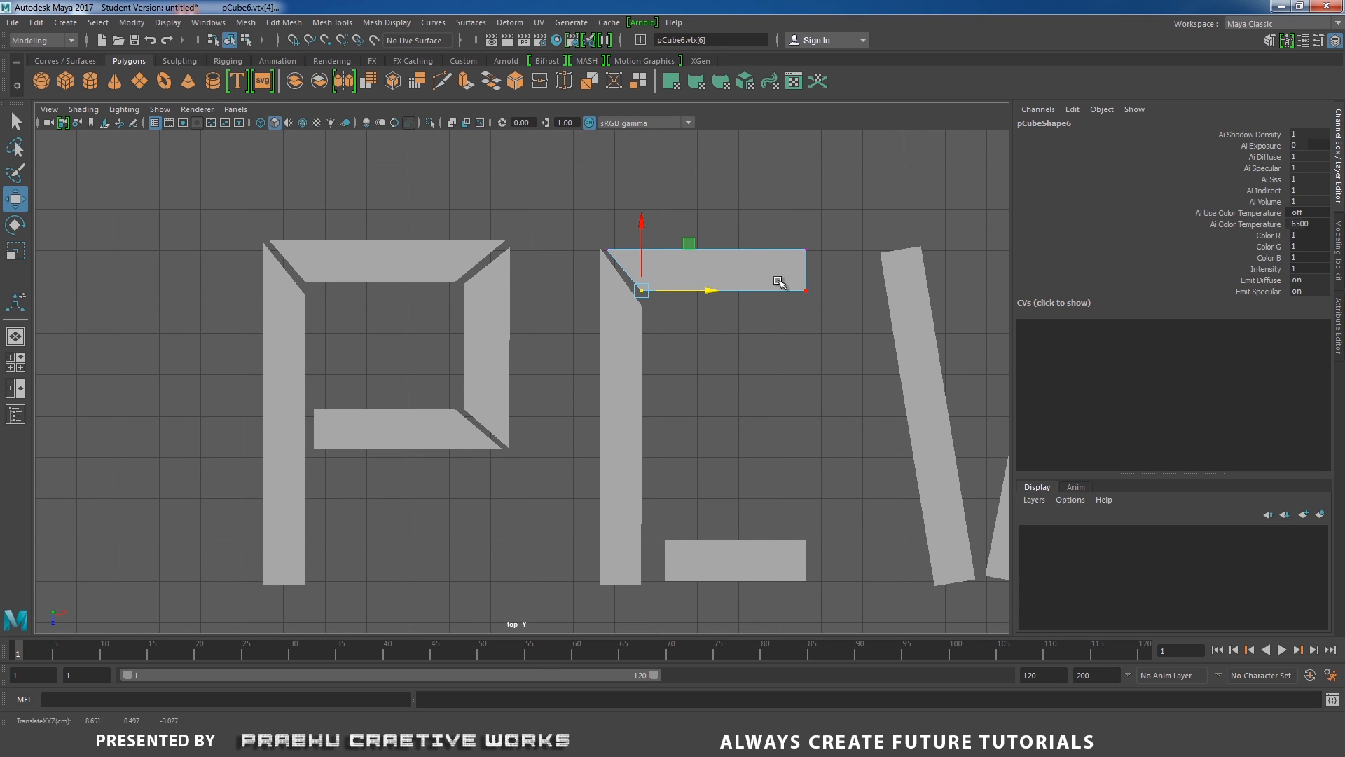
# Refine the corner vertices where the C's top bar meets its vertical bar.
pyautogui.moveTo(577, 180); pyautogui.dragTo(814, 328)
pyautogui.moveTo(708, 200); pyautogui.dragTo(708, 205)
pyautogui.moveTo(634, 224); pyautogui.dragTo(590, 270)
pyautogui.moveTo(609, 193); pyautogui.dragTo(610, 189)
pyautogui.moveTo(663, 269); pyautogui.dragTo(625, 312)
pyautogui.moveTo(709, 294); pyautogui.dragTo(711, 294)
pyautogui.moveTo(644, 225); pyautogui.dragTo(644, 231)
pyautogui.moveTo(828, 228); pyautogui.dragTo(786, 315)
pyautogui.moveTo(804, 225); pyautogui.dragTo(798, 236)
pyautogui.moveTo(808, 188); pyautogui.dragTo(807, 184)
pyautogui.moveTo(761, 206); pyautogui.dragTo(833, 332)
pyautogui.moveTo(876, 274); pyautogui.dragTo(901, 274)
# Bevel the bottom of the C's vertical bar by moving its inner bottom vertex up.
pyautogui.keyDown('alt'); pyautogui.moveTo(756, 467); pyautogui.dragTo(754, 325, button='middle'); pyautogui.keyUp('alt')
pyautogui.click(630, 339)
pyautogui.moveTo(631, 340); pyautogui.dragTo(569, 339, button='right')
pyautogui.moveTo(617, 468); pyautogui.dragTo(649, 414)
pyautogui.moveTo(638, 511); pyautogui.dragTo(636, 459)
# Bevel the left end of the C's bottom bar to meet the vertical bar's slanted bottom.
pyautogui.click(765, 414)
pyautogui.moveTo(772, 412); pyautogui.dragTo(711, 413, button='right')
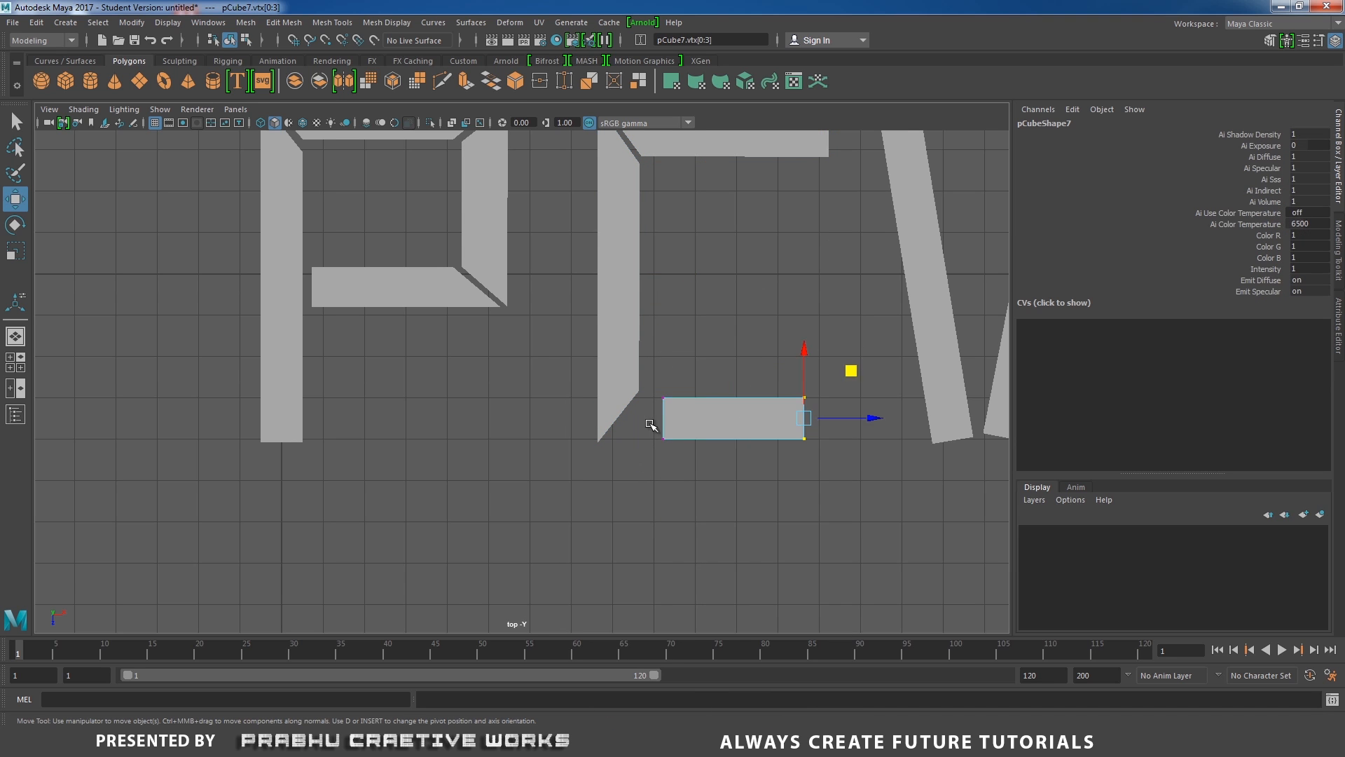
pyautogui.moveTo(650, 422); pyautogui.dragTo(669, 446)
pyautogui.moveTo(734, 439); pyautogui.dragTo(685, 439)
pyautogui.moveTo(646, 371); pyautogui.dragTo(677, 412)
pyautogui.moveTo(733, 398); pyautogui.dragTo(719, 397)
pyautogui.moveTo(581, 425); pyautogui.dragTo(624, 459)
pyautogui.click(609, 412)
pyautogui.moveTo(609, 403); pyautogui.dragTo(557, 401, button='right')
pyautogui.moveTo(577, 404); pyautogui.dragTo(618, 459)
pyautogui.moveTo(598, 506); pyautogui.dragTo(598, 499)
pyautogui.moveTo(662, 436); pyautogui.dragTo(669, 435)
pyautogui.moveTo(603, 503); pyautogui.dragTo(603, 502)
pyautogui.moveTo(669, 436); pyautogui.dragTo(664, 435)
pyautogui.click(692, 414)
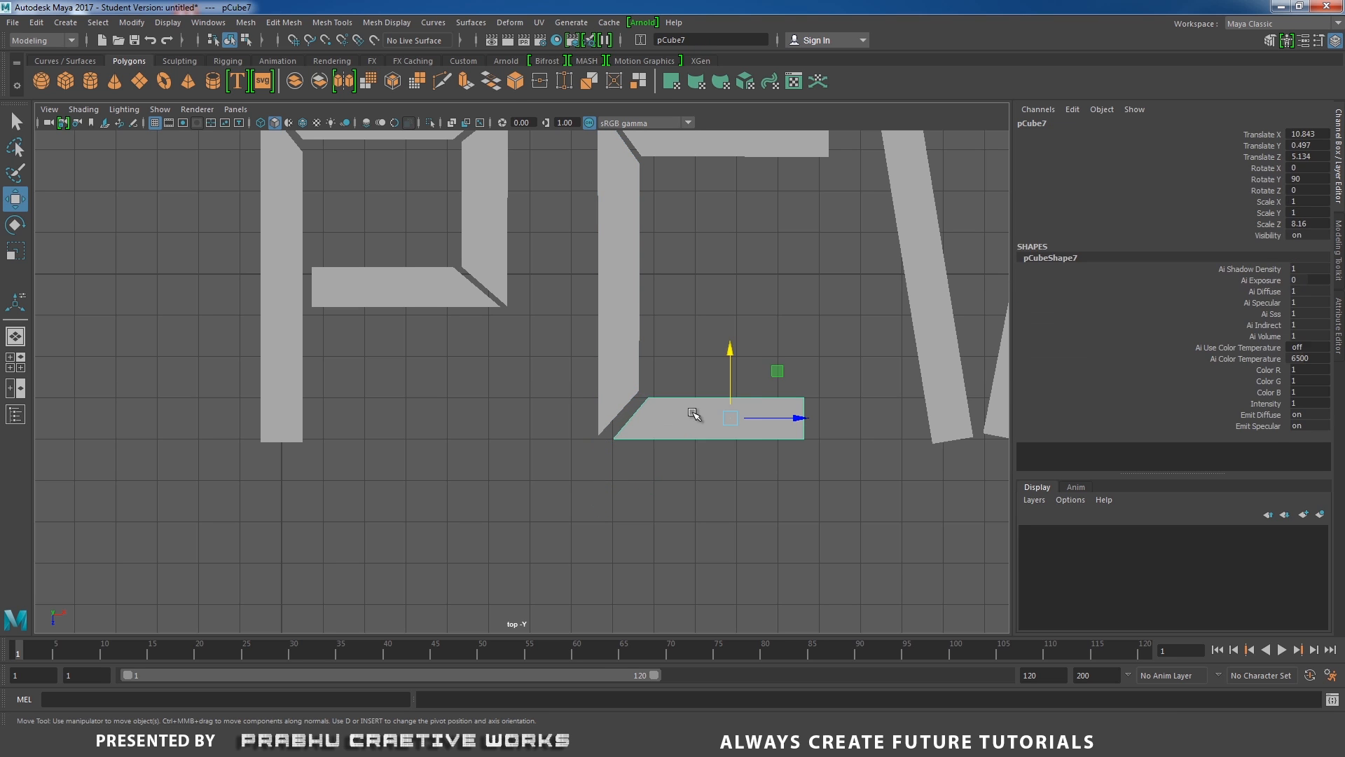
pyautogui.moveTo(692, 414); pyautogui.dragTo(635, 412, button='right')
pyautogui.moveTo(558, 330); pyautogui.dragTo(669, 470)
pyautogui.moveTo(697, 417); pyautogui.dragTo(691, 416)
# Adjust the top corner vertices of the C's top bar and vertical bar to close the joint.
pyautogui.keyDown('alt'); pyautogui.moveTo(738, 315); pyautogui.dragTo(666, 380, button='middle'); pyautogui.keyUp('alt')
pyautogui.click(643, 209)
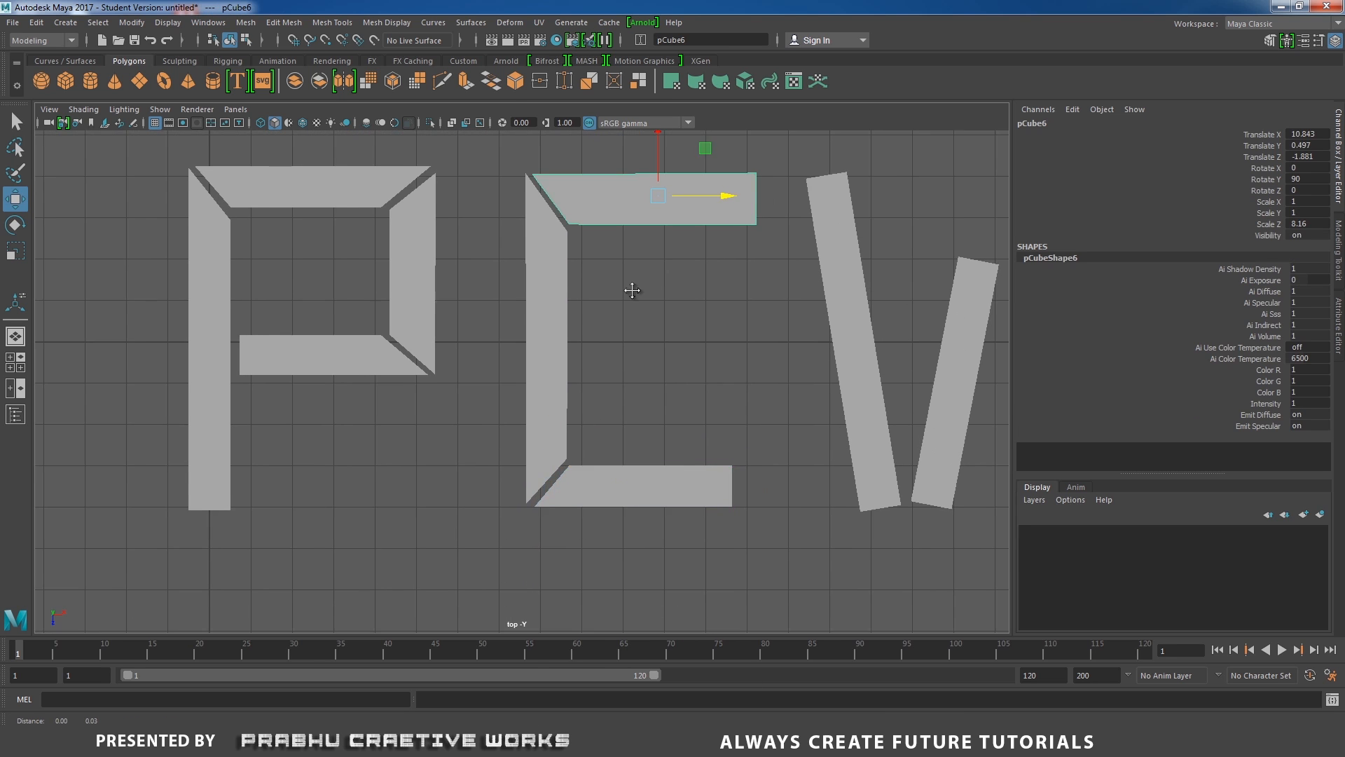
pyautogui.keyDown('alt'); pyautogui.moveTo(633, 291); pyautogui.dragTo(640, 364, button='middle'); pyautogui.keyUp('alt')
pyautogui.moveTo(631, 278); pyautogui.dragTo(574, 276, button='right')
pyautogui.moveTo(510, 210); pyautogui.dragTo(776, 271)
pyautogui.moveTo(653, 181); pyautogui.dragTo(653, 186)
pyautogui.click(555, 303)
pyautogui.moveTo(556, 306); pyautogui.dragTo(503, 304, button='right')
pyautogui.moveTo(510, 223); pyautogui.dragTo(564, 263)
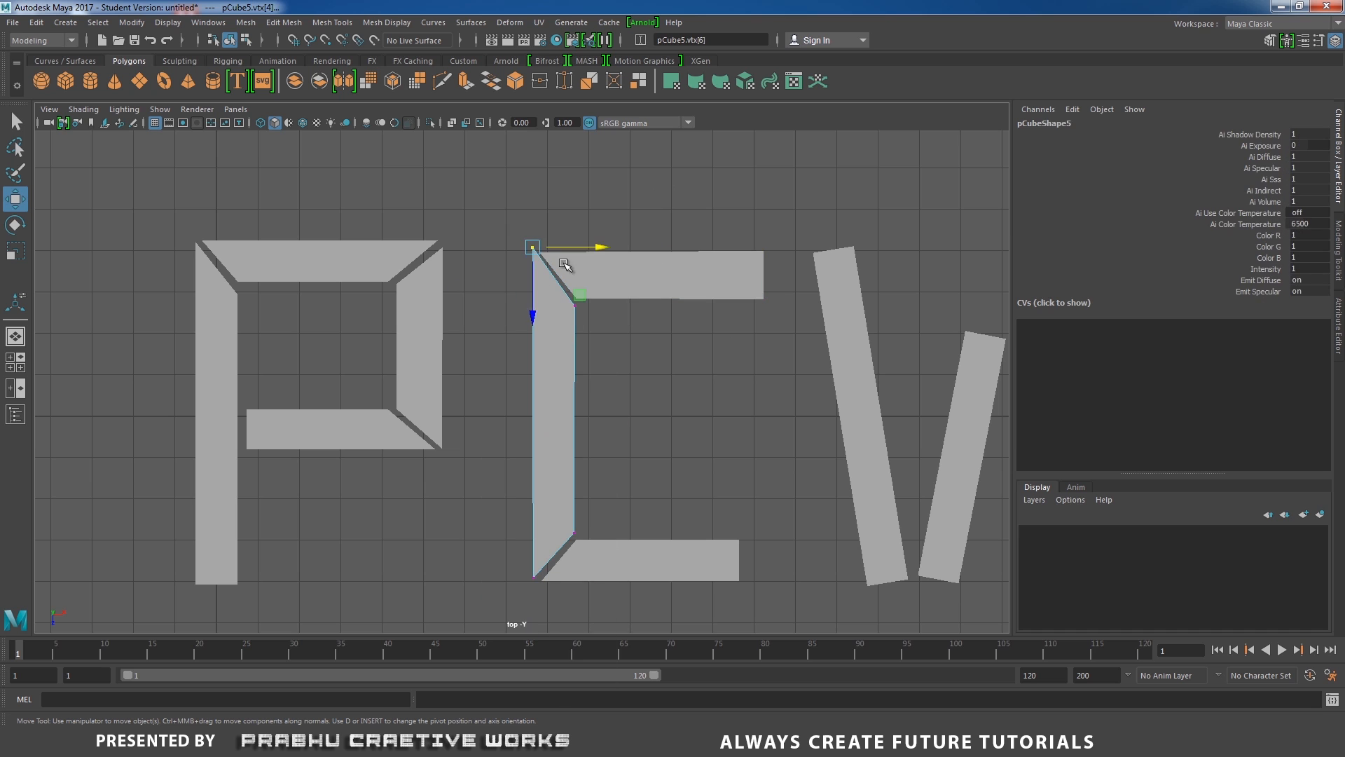
pyautogui.moveTo(535, 307); pyautogui.dragTo(535, 313)
pyautogui.moveTo(601, 261); pyautogui.dragTo(603, 261)
# Taper the bottom of the W's first stroke by moving its bottom vertices together.
pyautogui.keyDown('alt'); pyautogui.moveTo(658, 415); pyautogui.dragTo(411, 366, button='middle'); pyautogui.keyUp('alt')
pyautogui.click(626, 339)
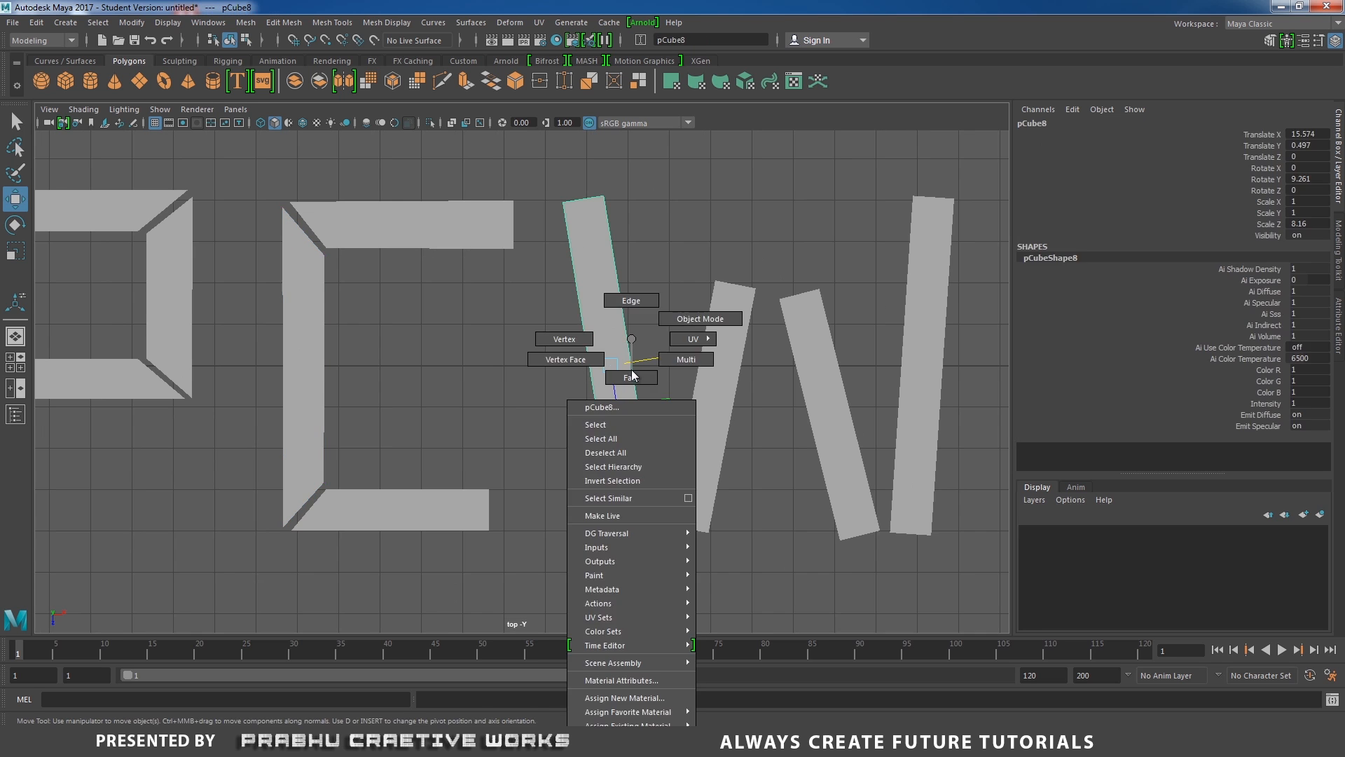
pyautogui.moveTo(630, 339); pyautogui.dragTo(574, 337, button='right')
pyautogui.keyDown('alt'); pyautogui.moveTo(722, 541); pyautogui.dragTo(695, 485, button='middle'); pyautogui.keyUp('alt')
pyautogui.keyDown('alt'); pyautogui.moveTo(700, 486); pyautogui.dragTo(728, 489, button='right'); pyautogui.keyUp('alt')
pyautogui.moveTo(629, 465); pyautogui.dragTo(657, 508)
# Taper the bottom of the W's second stroke to a point by moving its bottom vertices together.
pyautogui.click(702, 472)
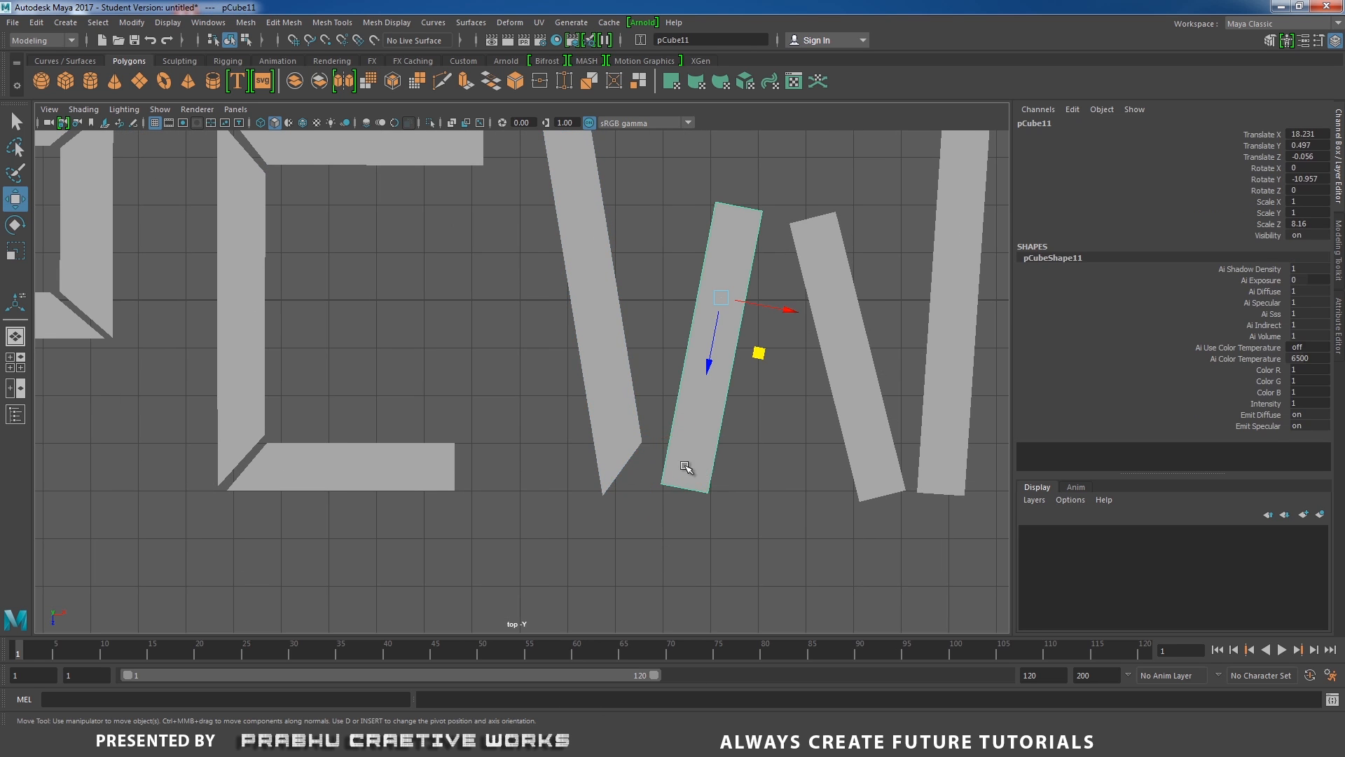
pyautogui.moveTo(685, 468); pyautogui.dragTo(629, 467, button='right')
pyautogui.moveTo(647, 466); pyautogui.dragTo(677, 508)
pyautogui.moveTo(647, 549); pyautogui.dragTo(727, 508)
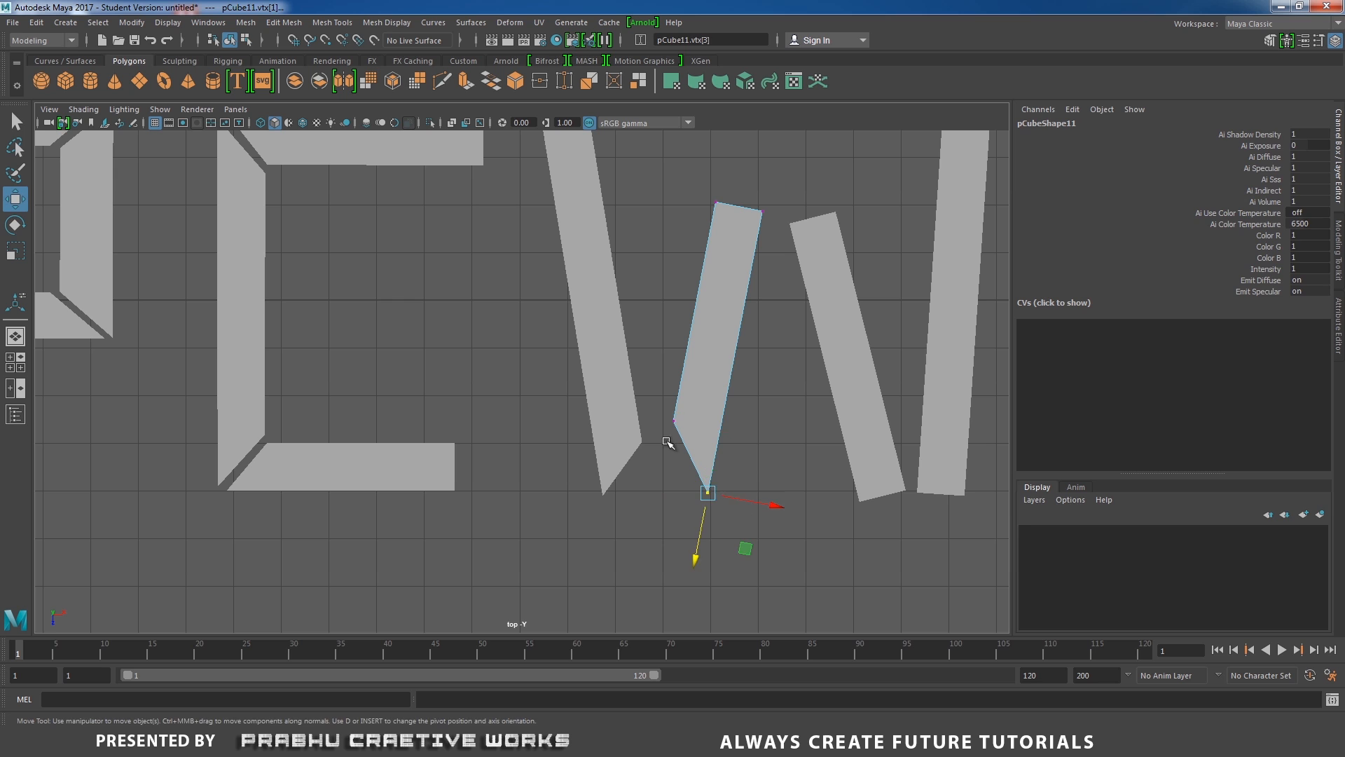
# Slant the bottom of the W's first stroke to meet the second stroke's point, undoing the last vertex move.
pyautogui.click(691, 472)
pyautogui.click(629, 422)
pyautogui.moveTo(631, 424); pyautogui.dragTo(576, 423, button='right')
pyautogui.moveTo(617, 420); pyautogui.dragTo(655, 504)
pyautogui.keyDown('alt'); pyautogui.moveTo(708, 435); pyautogui.dragTo(660, 514, button='middle'); pyautogui.keyUp('alt')
pyautogui.keyDown('alt'); pyautogui.moveTo(660, 514); pyautogui.dragTo(647, 510, button='right'); pyautogui.keyUp('alt')
pyautogui.moveTo(452, 156); pyautogui.dragTo(646, 595)
pyautogui.click(650, 454)
pyautogui.moveTo(673, 436); pyautogui.dragTo(578, 401, button='right')
pyautogui.moveTo(587, 464); pyautogui.dragTo(686, 537)
pyautogui.moveTo(607, 592); pyautogui.dragTo(603, 613)
pyautogui.moveTo(685, 560); pyautogui.dragTo(691, 589)
pyautogui.hotkey('ctrl', 'z')
pyautogui.click(569, 518)
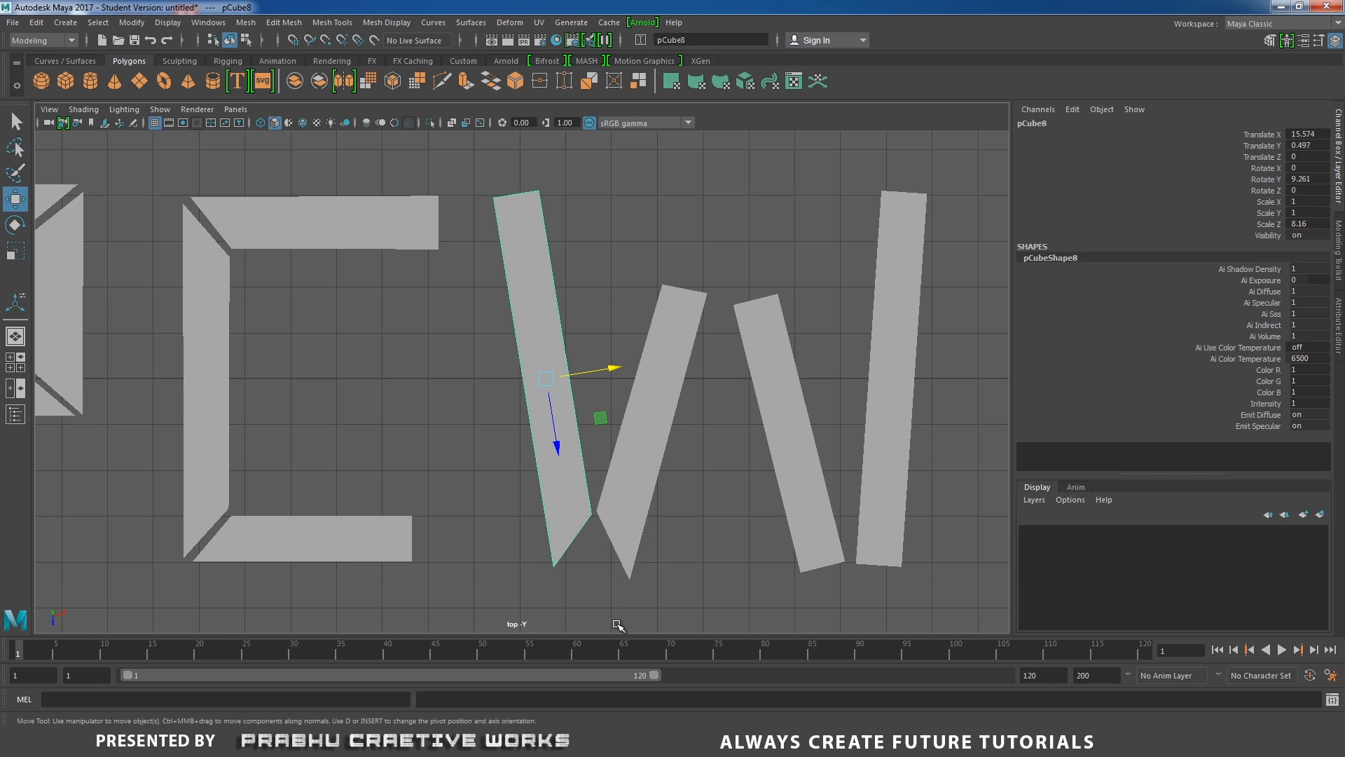
# Pull the bottom corner vertex of the W's first stroke down into a sharp point.
pyautogui.keyDown('alt'); pyautogui.moveTo(619, 625); pyautogui.dragTo(645, 561, button='middle'); pyautogui.keyUp('alt')
pyautogui.moveTo(587, 412); pyautogui.dragTo(526, 390, button='right')
pyautogui.moveTo(548, 484); pyautogui.dragTo(607, 541)
pyautogui.moveTo(603, 433); pyautogui.dragTo(637, 581)
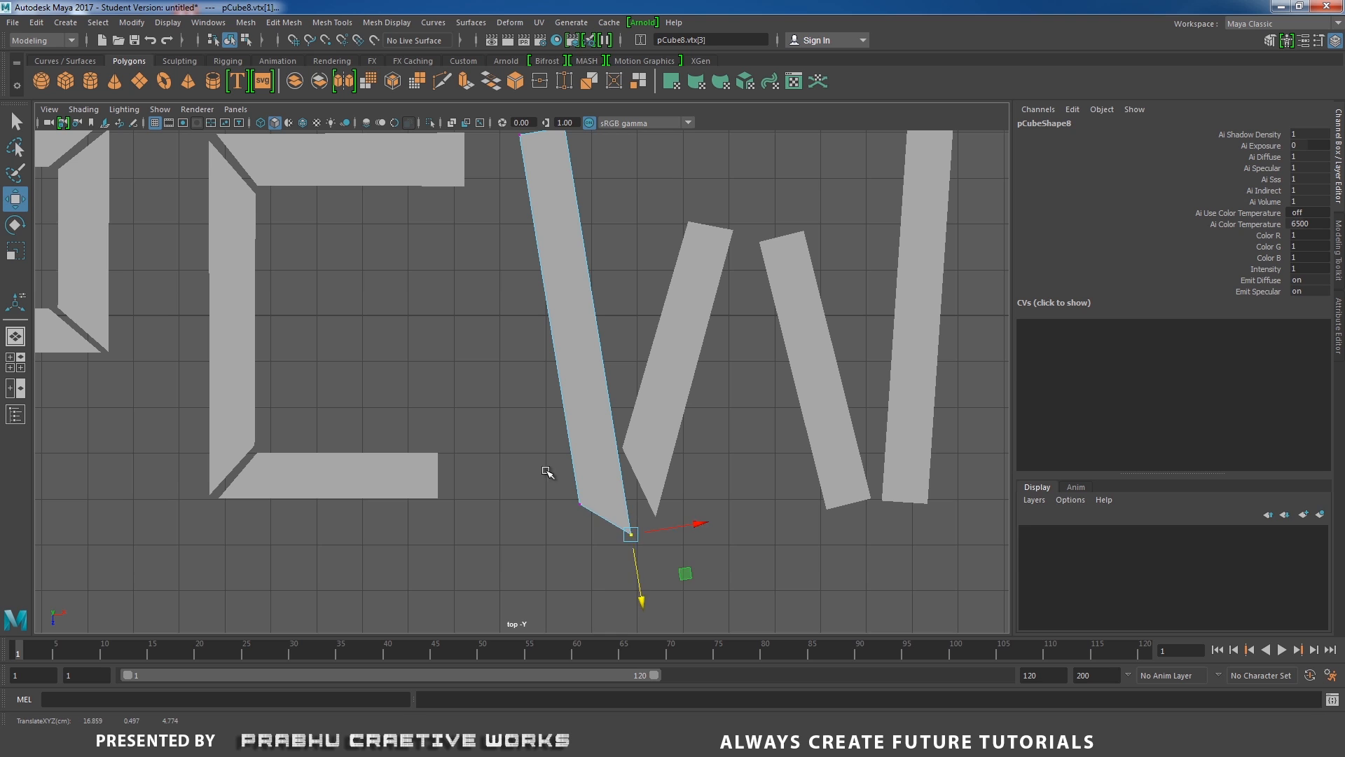
pyautogui.moveTo(547, 471); pyautogui.dragTo(651, 553)
pyautogui.moveTo(613, 580); pyautogui.dragTo(609, 552)
# Move the bottom vertices of the W's second stroke so its point meets the first stroke's point.
pyautogui.click(663, 455)
pyautogui.moveTo(677, 466); pyautogui.dragTo(620, 456, button='right')
pyautogui.moveTo(635, 490); pyautogui.dragTo(678, 543)
pyautogui.moveTo(605, 429); pyautogui.dragTo(676, 446)
pyautogui.moveTo(639, 504); pyautogui.dragTo(680, 550)
pyautogui.moveTo(649, 572); pyautogui.dragTo(660, 553)
pyautogui.moveTo(725, 515); pyautogui.dragTo(699, 515)
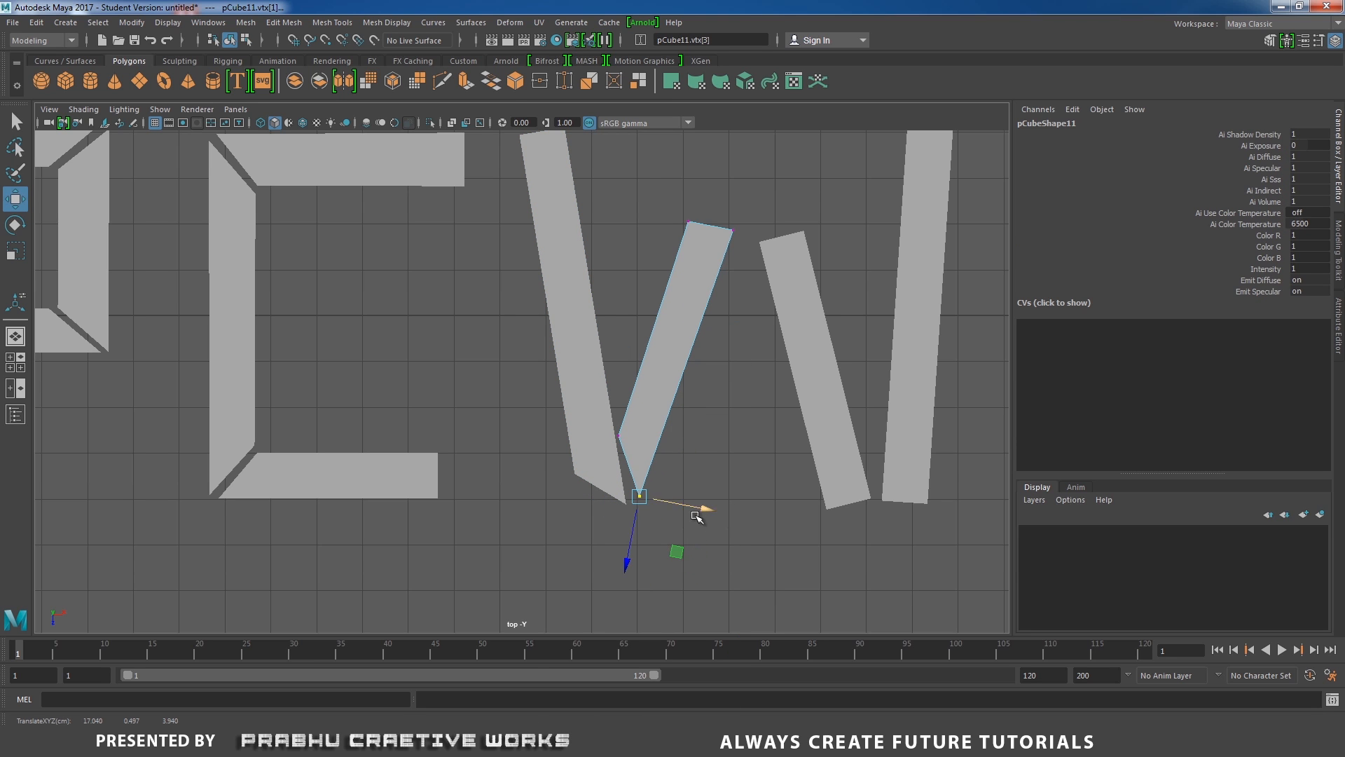
pyautogui.moveTo(628, 562); pyautogui.dragTo(626, 573)
pyautogui.moveTo(707, 523); pyautogui.dragTo(702, 521)
pyautogui.keyDown('alt'); pyautogui.moveTo(674, 472); pyautogui.dragTo(673, 492, button='middle'); pyautogui.keyUp('alt')
# Taper the upper end of the W's second stroke into a pointed tip by moving its top vertices.
pyautogui.click(603, 459)
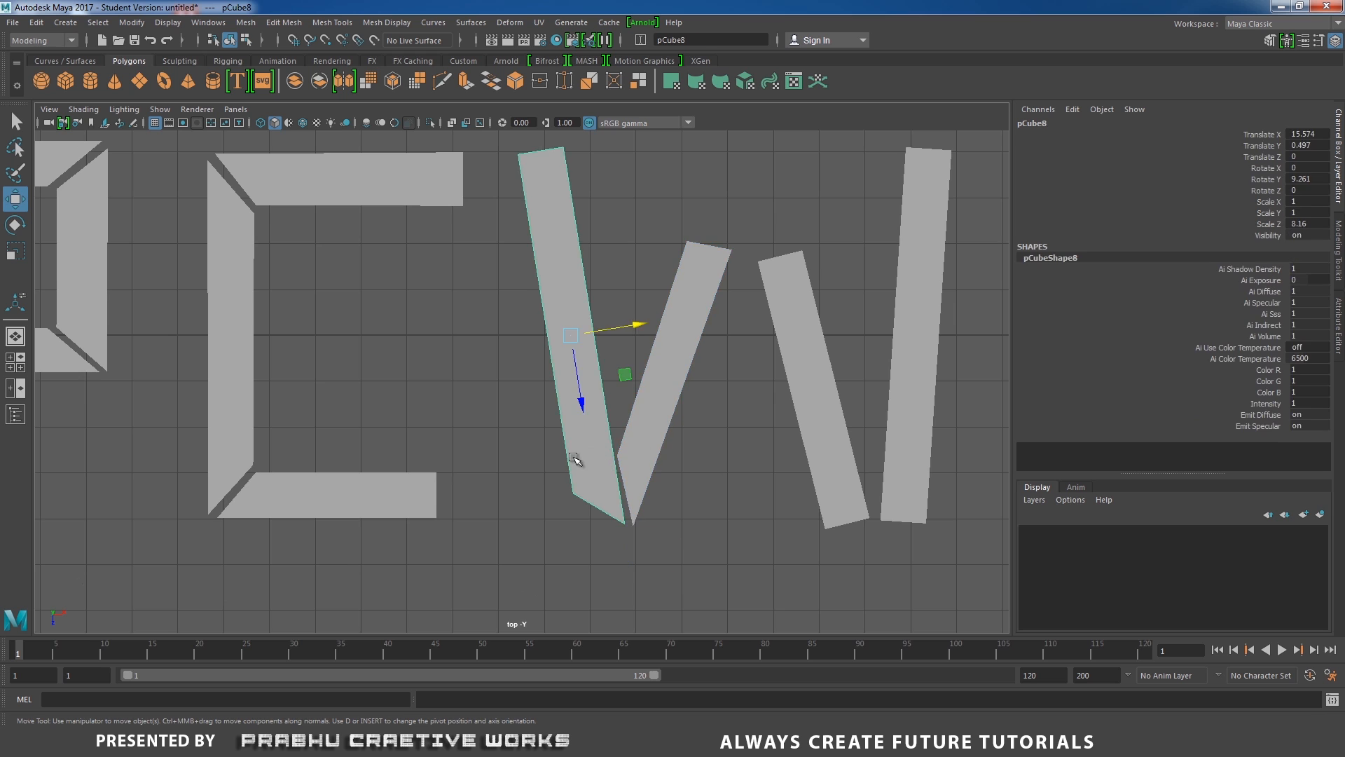
pyautogui.keyDown('alt'); pyautogui.moveTo(576, 460); pyautogui.dragTo(535, 527, button='middle'); pyautogui.keyUp('alt')
pyautogui.moveTo(667, 339); pyautogui.dragTo(603, 339, button='right')
pyautogui.moveTo(668, 297); pyautogui.dragTo(708, 339)
pyautogui.moveTo(680, 387); pyautogui.dragTo(671, 436)
pyautogui.keyDown('alt'); pyautogui.moveTo(601, 545); pyautogui.dragTo(638, 450, button='middle'); pyautogui.keyUp('alt')
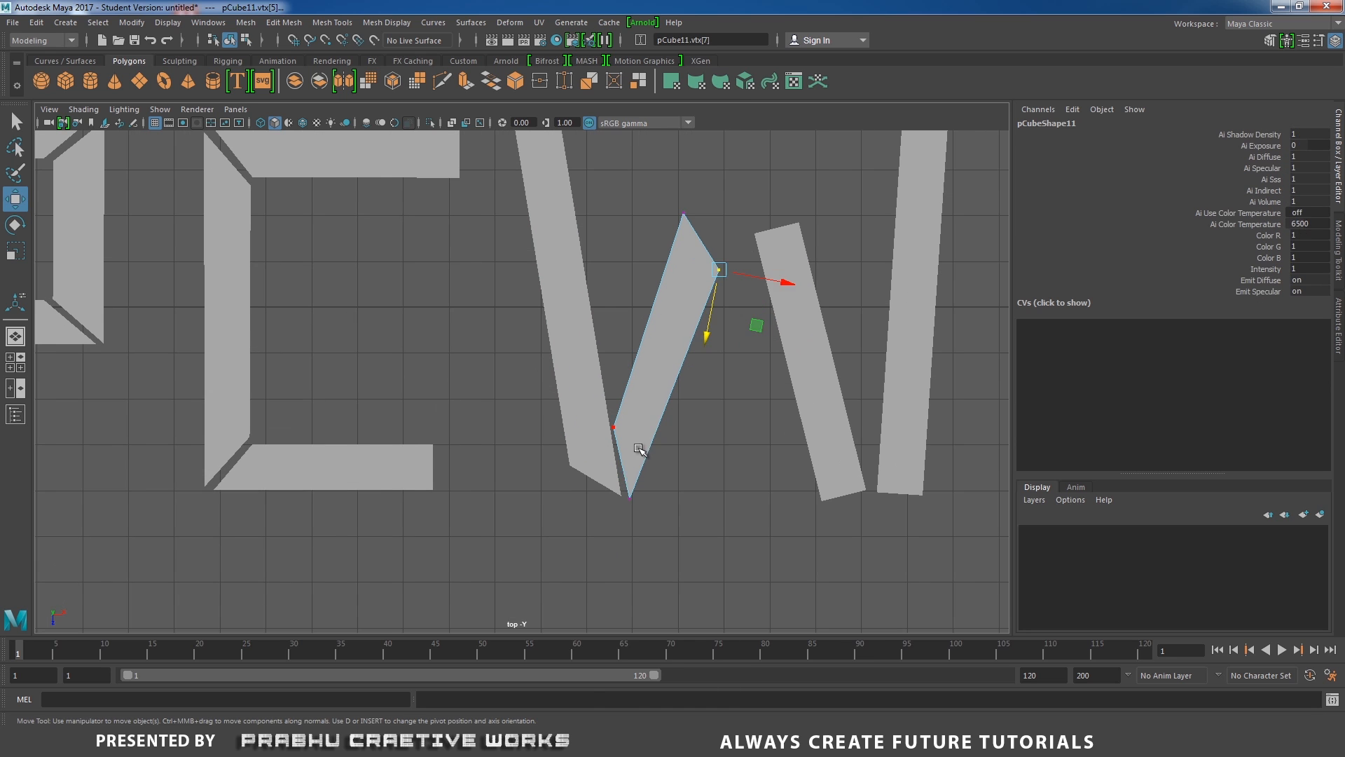
pyautogui.moveTo(611, 468); pyautogui.dragTo(626, 521)
pyautogui.moveTo(690, 506); pyautogui.dragTo(688, 505)
pyautogui.moveTo(597, 405); pyautogui.dragTo(630, 442)
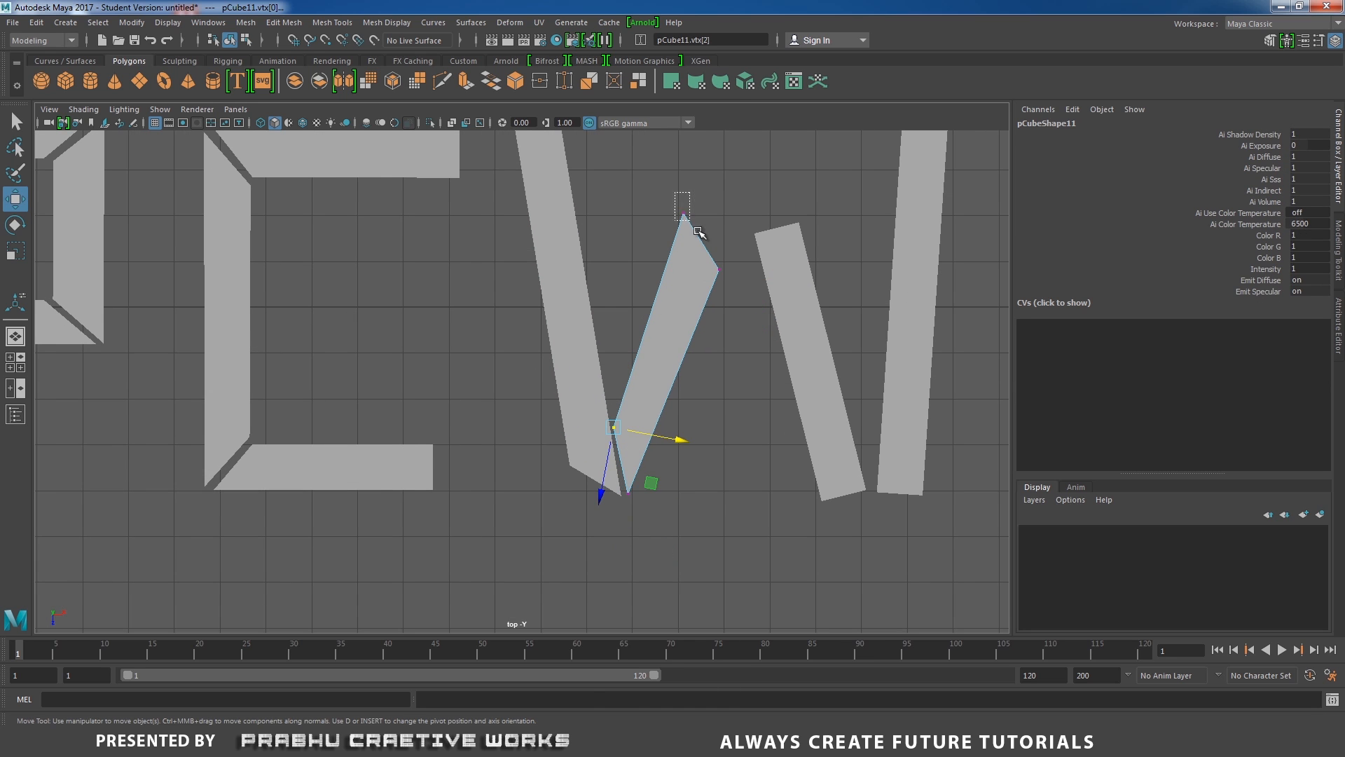
pyautogui.moveTo(698, 231); pyautogui.dragTo(700, 234)
pyautogui.moveTo(752, 224)
pyautogui.mouseDown()
pyautogui.moveTo(772, 229)
pyautogui.moveTo(756, 226)
pyautogui.mouseUp()
# Align the inner side vertex of the W's second stroke with the first stroke's edge near the bottom joint.
pyautogui.scroll(1, 707, 380)
pyautogui.keyDown('alt'); pyautogui.moveTo(690, 448); pyautogui.dragTo(680, 486, button='middle'); pyautogui.keyUp('alt')
pyautogui.moveTo(595, 447); pyautogui.dragTo(629, 476)
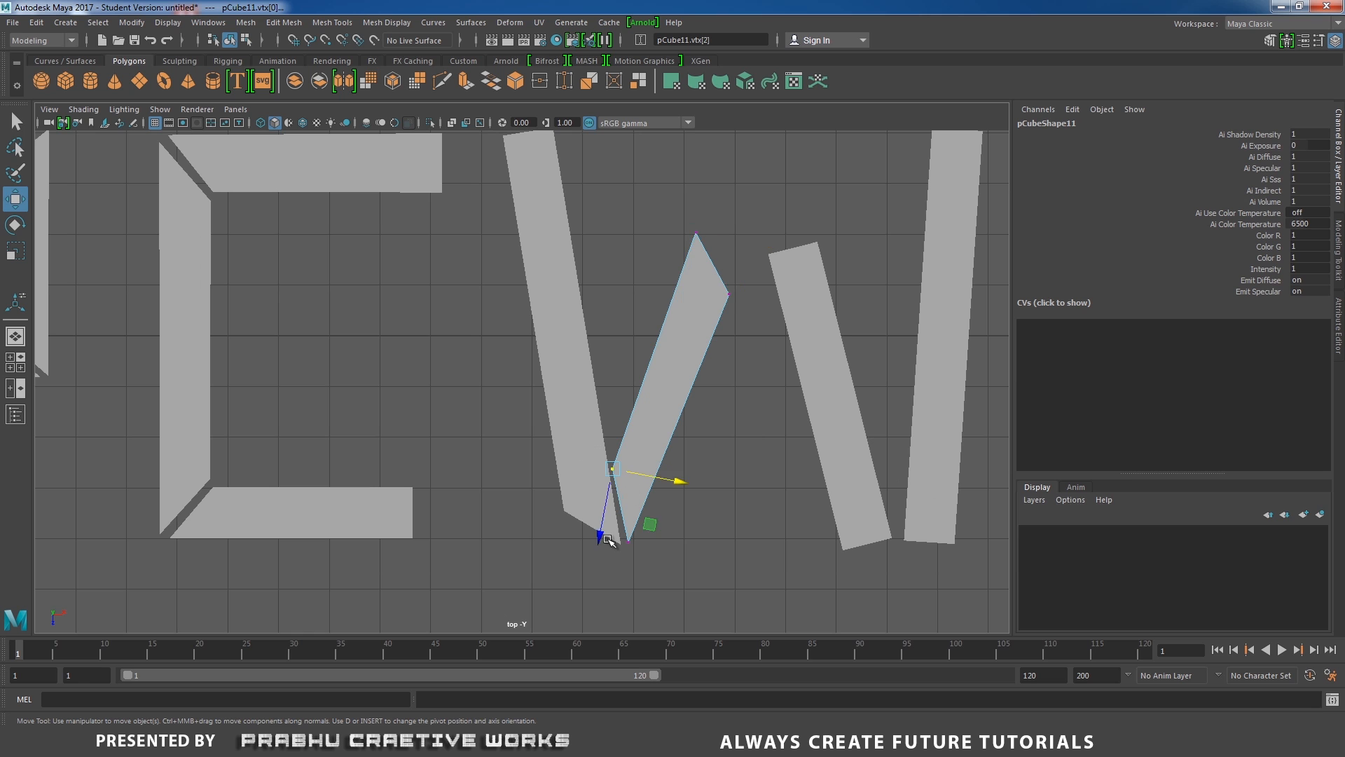
pyautogui.moveTo(602, 538); pyautogui.dragTo(604, 525)
pyautogui.moveTo(684, 470); pyautogui.dragTo(683, 470)
pyautogui.scroll(-7, 682, 471)
pyautogui.scroll(3, 785, 476)
pyautogui.keyDown('alt'); pyautogui.moveTo(820, 473); pyautogui.dragTo(811, 493, button='middle'); pyautogui.keyUp('alt')
# Move the W's third stroke closer to the second stroke and point its top.
pyautogui.click(708, 329)
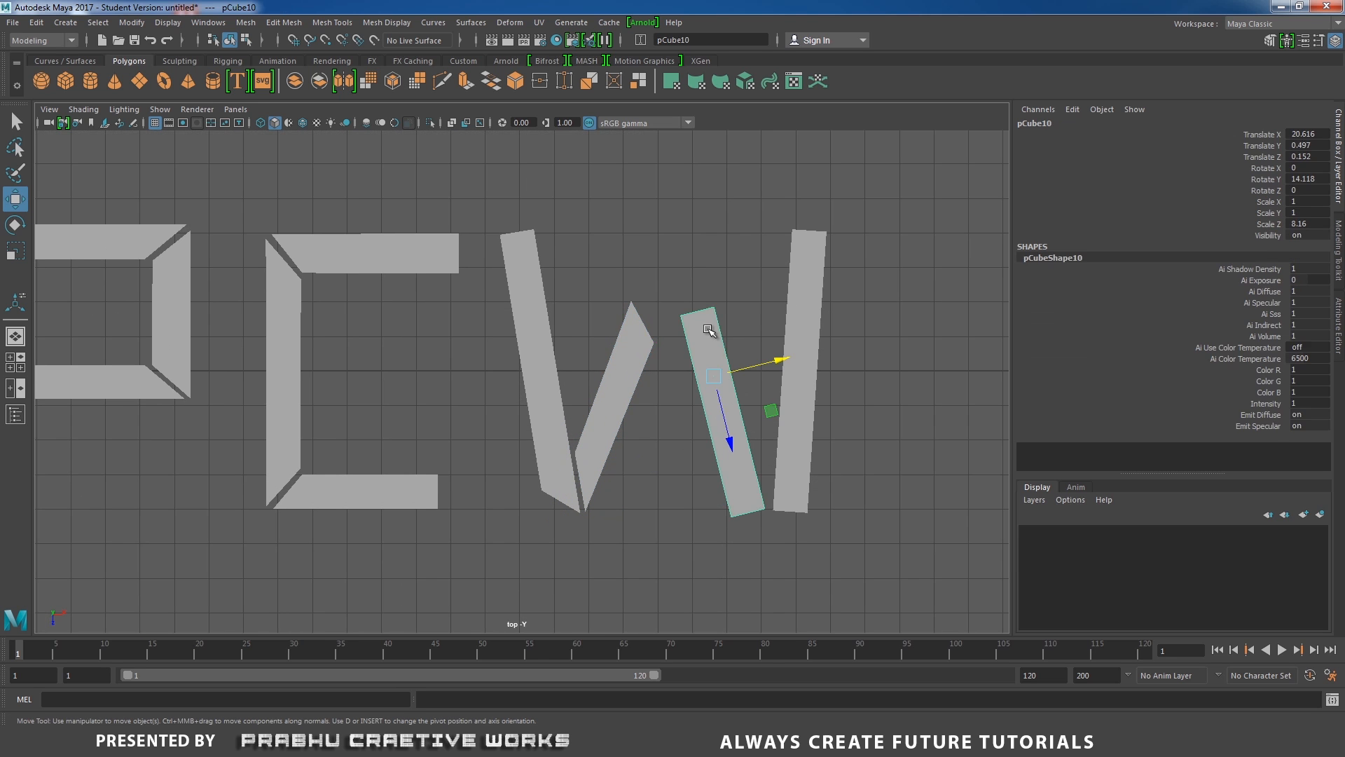
pyautogui.moveTo(707, 329); pyautogui.dragTo(663, 330, button='right')
pyautogui.moveTo(663, 288); pyautogui.dragTo(664, 344)
pyautogui.moveTo(701, 291); pyautogui.dragTo(673, 283)
# Move the second stroke's inner vertex and tip so the tip sits beside the third stroke's top.
pyautogui.click(624, 342)
pyautogui.moveTo(623, 342); pyautogui.dragTo(584, 342, button='right')
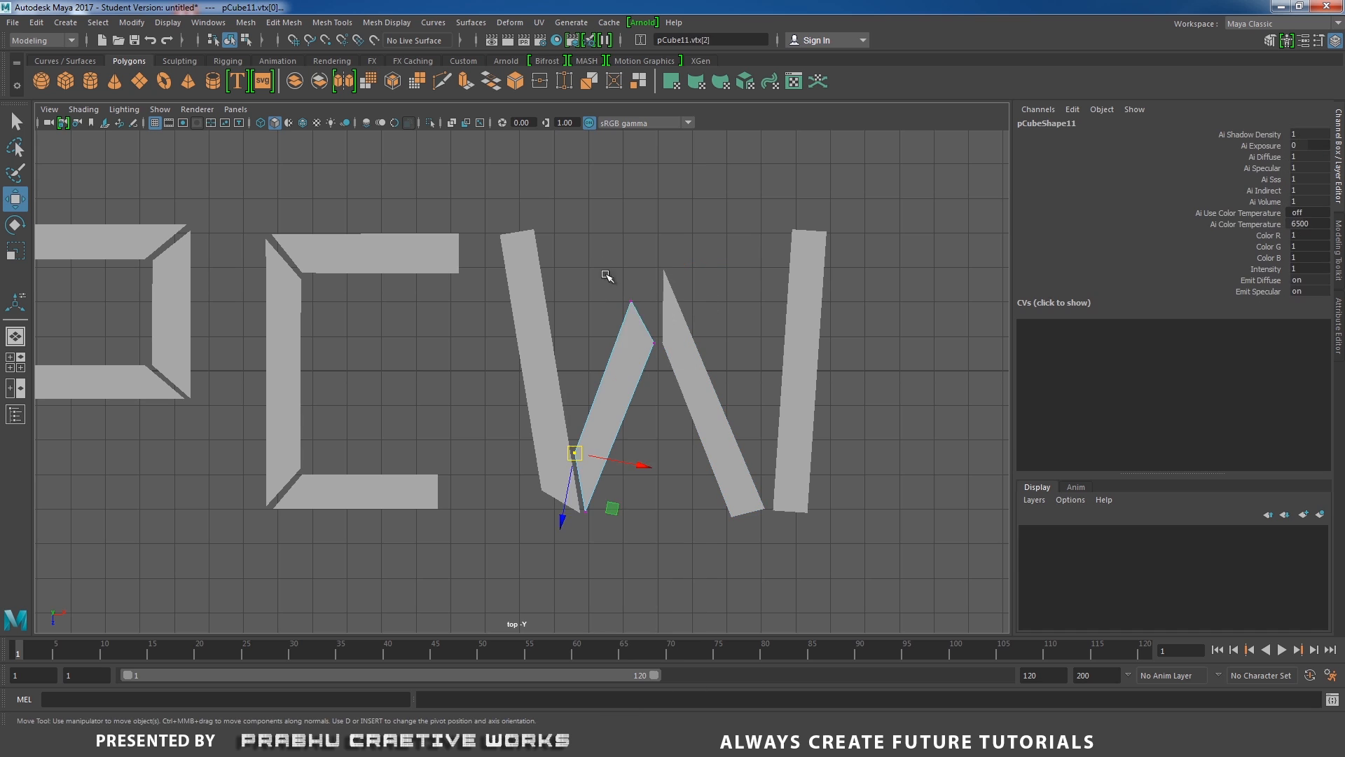
pyautogui.moveTo(607, 276); pyautogui.dragTo(640, 315)
pyautogui.moveTo(631, 302); pyautogui.dragTo(650, 265)
pyautogui.scroll(1, 776, 389)
pyautogui.scroll(2, 777, 389)
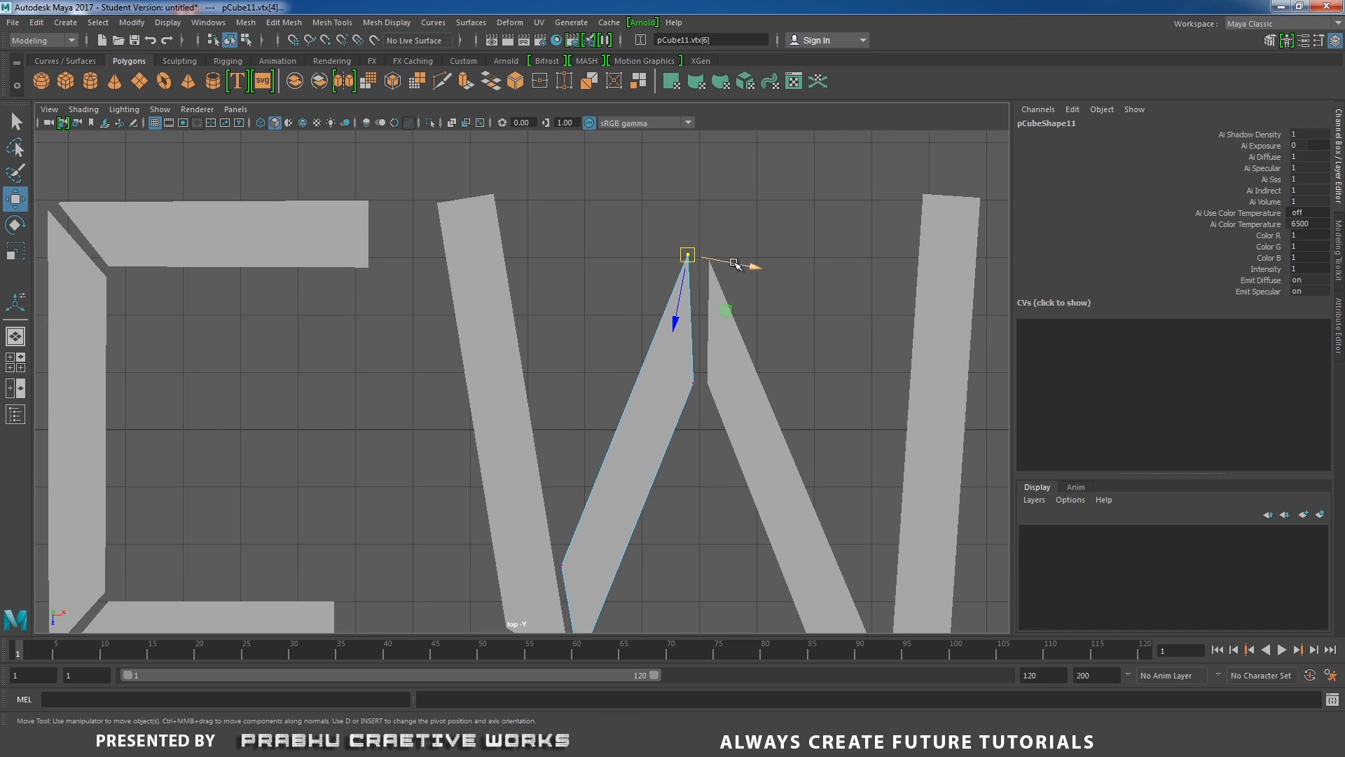
pyautogui.moveTo(746, 269); pyautogui.dragTo(749, 265)
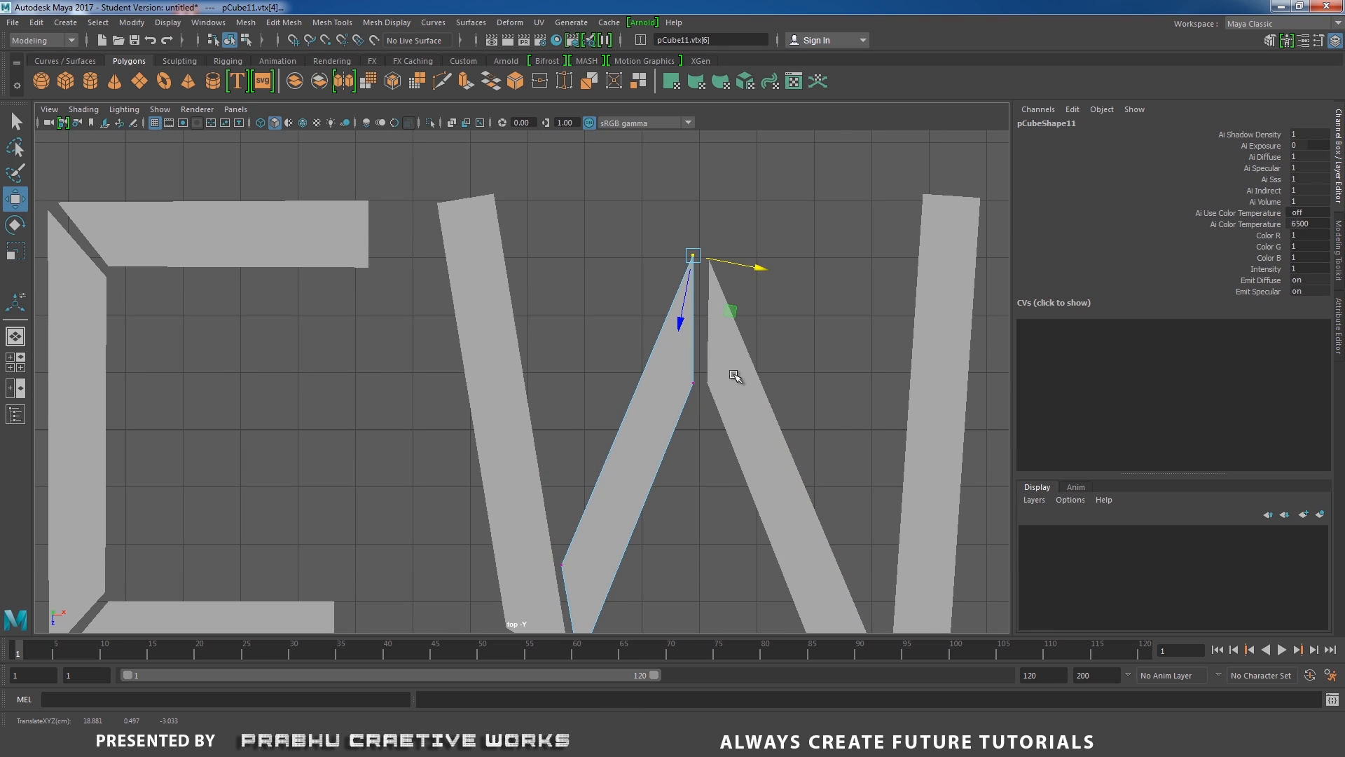
# Join the tops of the W's second and third strokes at a shared peak point.
pyautogui.click(736, 377)
pyautogui.moveTo(736, 377); pyautogui.dragTo(696, 377, button='right')
pyautogui.moveTo(733, 237); pyautogui.dragTo(661, 276)
pyautogui.moveTo(773, 245); pyautogui.dragTo(767, 247)
pyautogui.moveTo(719, 325); pyautogui.dragTo(720, 323)
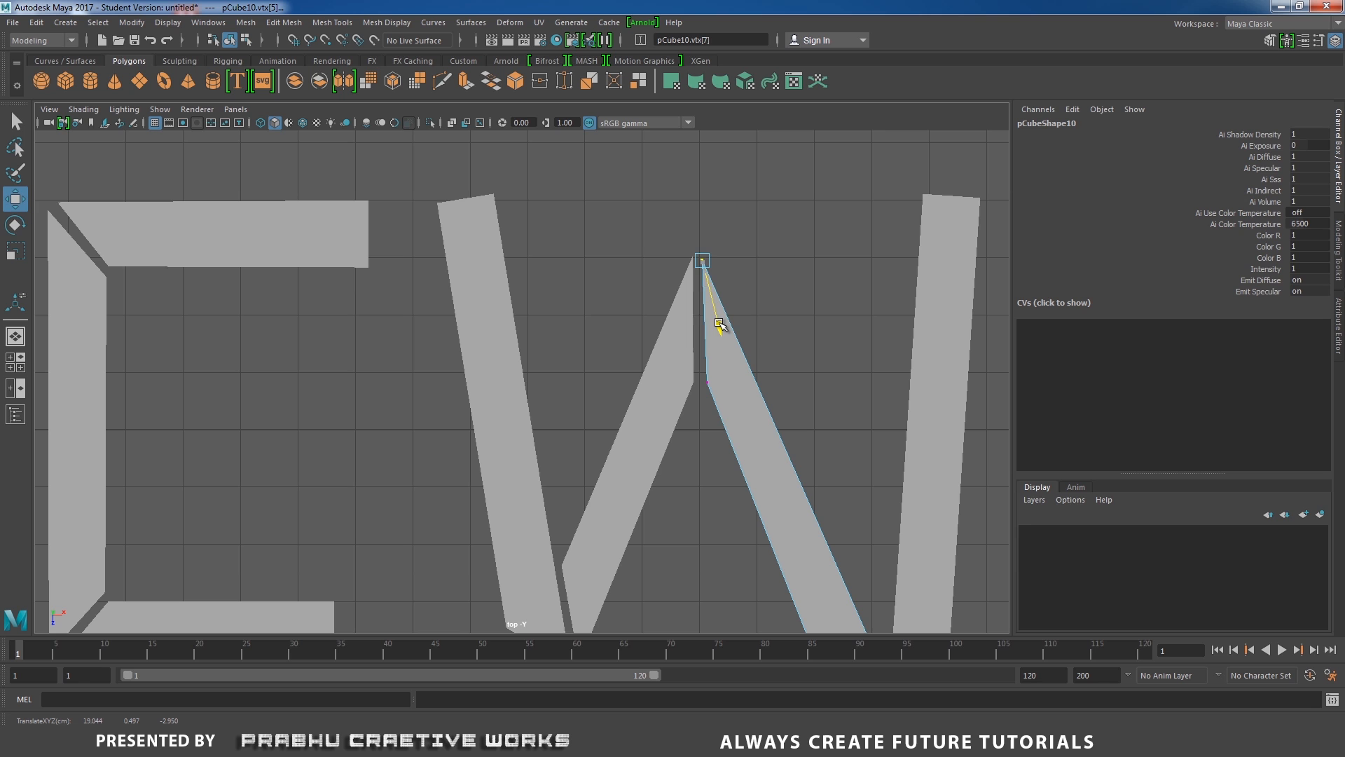
pyautogui.moveTo(702, 259); pyautogui.dragTo(704, 256)
pyautogui.click(684, 282)
pyautogui.moveTo(684, 282); pyautogui.dragTo(649, 282, button='right')
pyautogui.moveTo(711, 279); pyautogui.dragTo(697, 255)
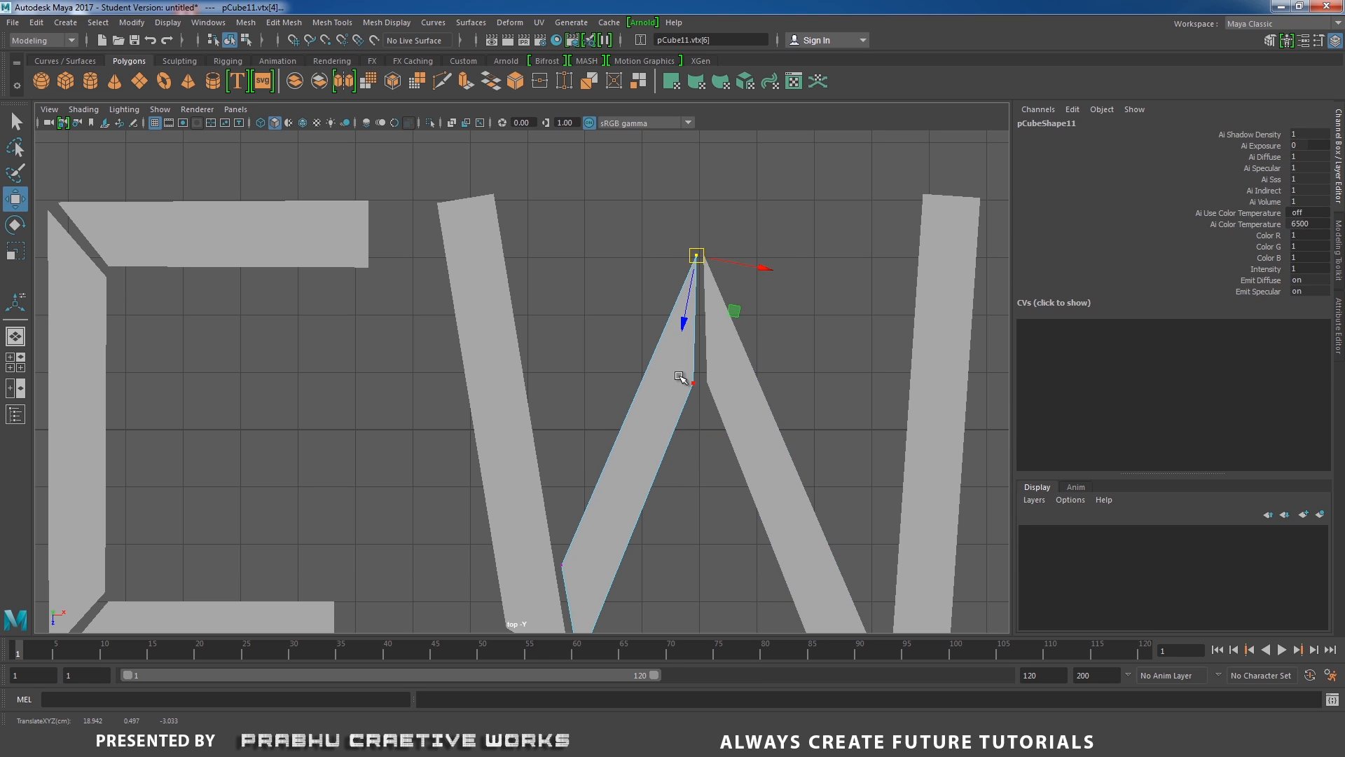
pyautogui.moveTo(679, 377); pyautogui.dragTo(704, 395)
pyautogui.moveTo(694, 384); pyautogui.dragTo(698, 384)
# Taper the bottom of the W's third stroke into a point beside the fourth stroke.
pyautogui.click(744, 476)
pyautogui.keyDown('alt'); pyautogui.moveTo(796, 564); pyautogui.dragTo(742, 433, button='middle'); pyautogui.keyUp('alt')
pyautogui.scroll(-2, 742, 432)
pyautogui.click(641, 288)
pyautogui.moveTo(645, 267); pyautogui.dragTo(608, 267, button='right')
pyautogui.moveTo(576, 174); pyautogui.dragTo(679, 187)
pyautogui.click(710, 254)
pyautogui.moveTo(715, 435); pyautogui.dragTo(736, 492)
pyautogui.moveTo(726, 480); pyautogui.dragTo(708, 425)
pyautogui.click(757, 387)
pyautogui.moveTo(758, 383); pyautogui.dragTo(722, 383, button='right')
pyautogui.moveTo(716, 460); pyautogui.dragTo(789, 498)
pyautogui.moveTo(773, 482)
pyautogui.mouseDown()
pyautogui.moveTo(729, 479)
pyautogui.moveTo(777, 470)
pyautogui.mouseUp()
pyautogui.moveTo(707, 422); pyautogui.dragTo(733, 445)
pyautogui.moveTo(720, 433); pyautogui.dragTo(789, 488)
pyautogui.click(755, 476)
pyautogui.moveTo(777, 470); pyautogui.dragTo(770, 476)
pyautogui.keyDown('alt'); pyautogui.moveTo(823, 259); pyautogui.dragTo(815, 312, button='middle'); pyautogui.keyUp('alt')
pyautogui.click(691, 474)
pyautogui.moveTo(691, 474); pyautogui.dragTo(655, 475, button='right')
pyautogui.moveTo(685, 461); pyautogui.dragTo(712, 475)
pyautogui.moveTo(710, 536); pyautogui.dragTo(705, 541)
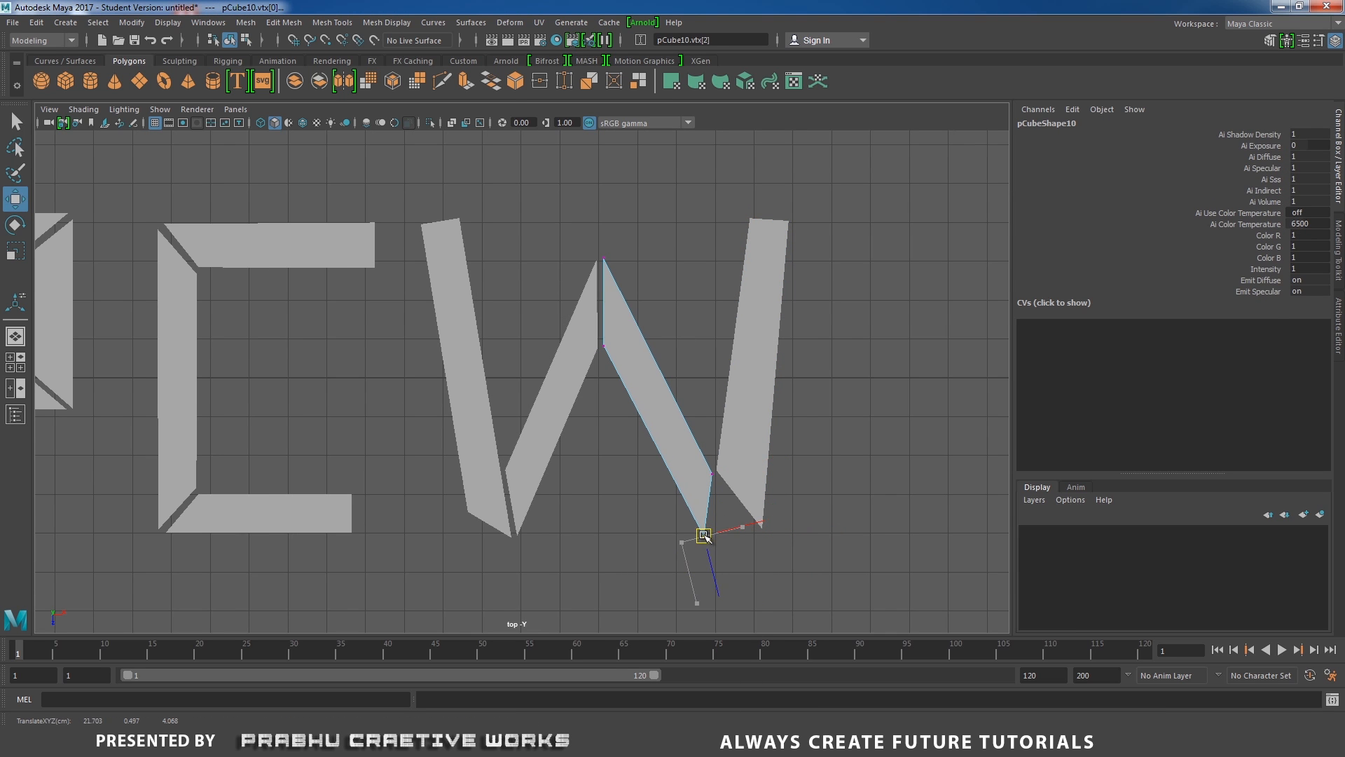
# Slant the bottom of the W's fourth stroke so it meets the third stroke's point.
pyautogui.click(741, 499)
pyautogui.moveTo(744, 496); pyautogui.dragTo(704, 491, button='right')
pyautogui.moveTo(706, 441); pyautogui.dragTo(725, 482)
pyautogui.moveTo(717, 470); pyautogui.dragTo(715, 530)
pyautogui.moveTo(750, 515); pyautogui.dragTo(761, 471)
pyautogui.click(703, 486)
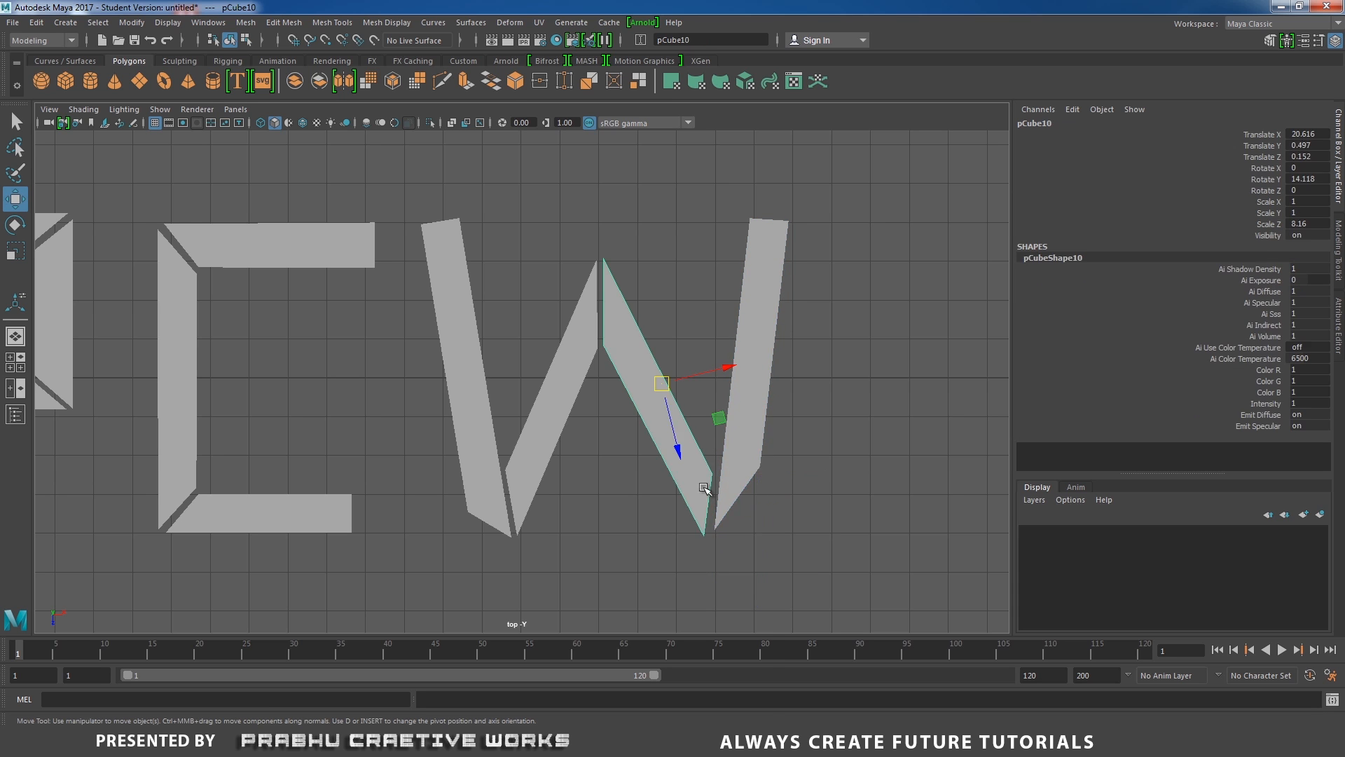
pyautogui.moveTo(703, 486); pyautogui.dragTo(664, 483, button='right')
pyautogui.click(754, 452)
pyautogui.moveTo(754, 452); pyautogui.dragTo(669, 330, button='right')
pyautogui.moveTo(762, 467); pyautogui.dragTo(762, 484)
pyautogui.click(693, 505)
pyautogui.moveTo(693, 505); pyautogui.dragTo(650, 502, button='right')
pyautogui.moveTo(702, 536); pyautogui.dragTo(706, 532)
pyautogui.click(738, 482)
pyautogui.moveTo(738, 483); pyautogui.dragTo(692, 484, button='right')
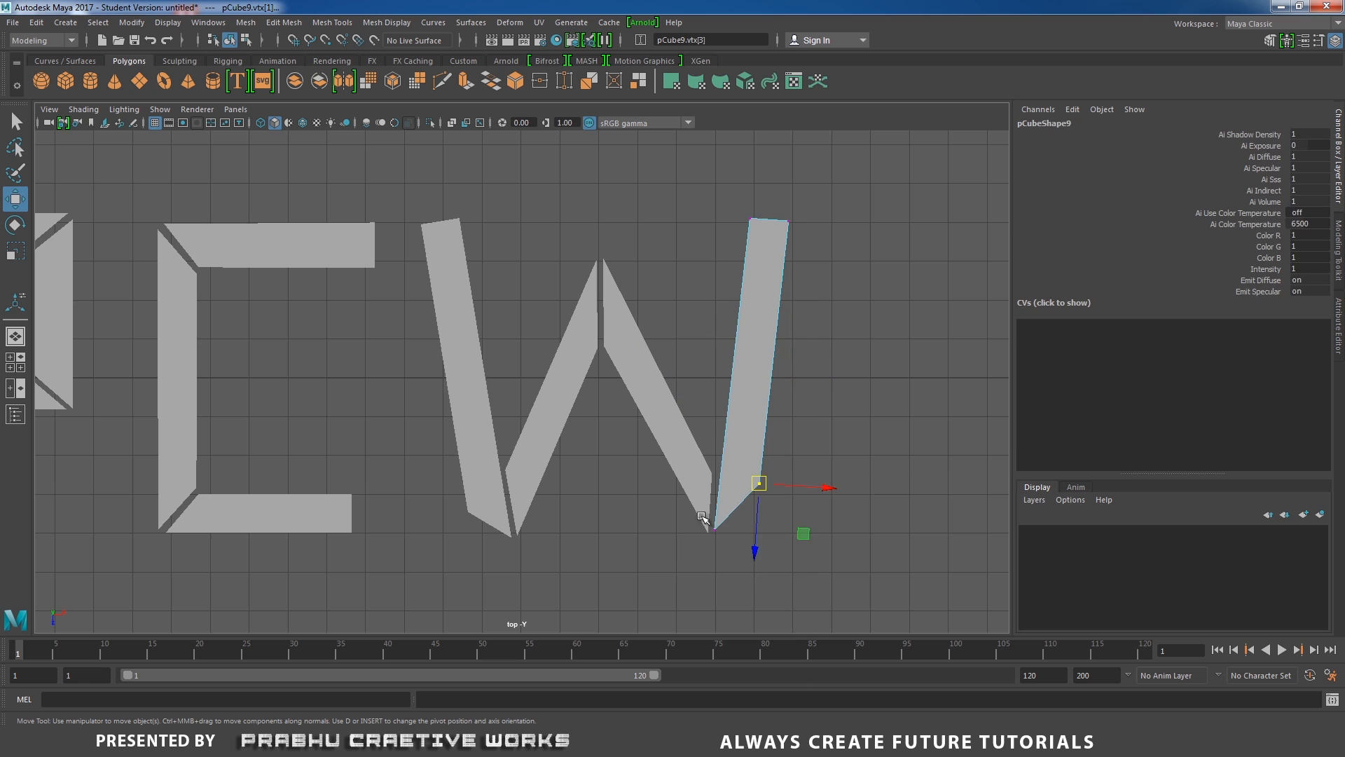
pyautogui.moveTo(697, 512); pyautogui.dragTo(730, 543)
pyautogui.moveTo(716, 529); pyautogui.dragTo(714, 534)
pyautogui.keyDown('alt'); pyautogui.moveTo(791, 396); pyautogui.dragTo(805, 487, button='middle'); pyautogui.keyUp('alt')
# Tidy the vertices where the W's first and second strokes meet at the bottom.
pyautogui.click(466, 328)
pyautogui.moveTo(467, 328); pyautogui.dragTo(414, 327, button='right')
pyautogui.moveTo(415, 297)
pyautogui.mouseDown()
pyautogui.moveTo(448, 332)
pyautogui.moveTo(434, 307)
pyautogui.mouseUp()
pyautogui.click(607, 399)
pyautogui.moveTo(607, 401); pyautogui.dragTo(539, 323, button='right')
pyautogui.moveTo(588, 329); pyautogui.dragTo(612, 352)
pyautogui.click(720, 348)
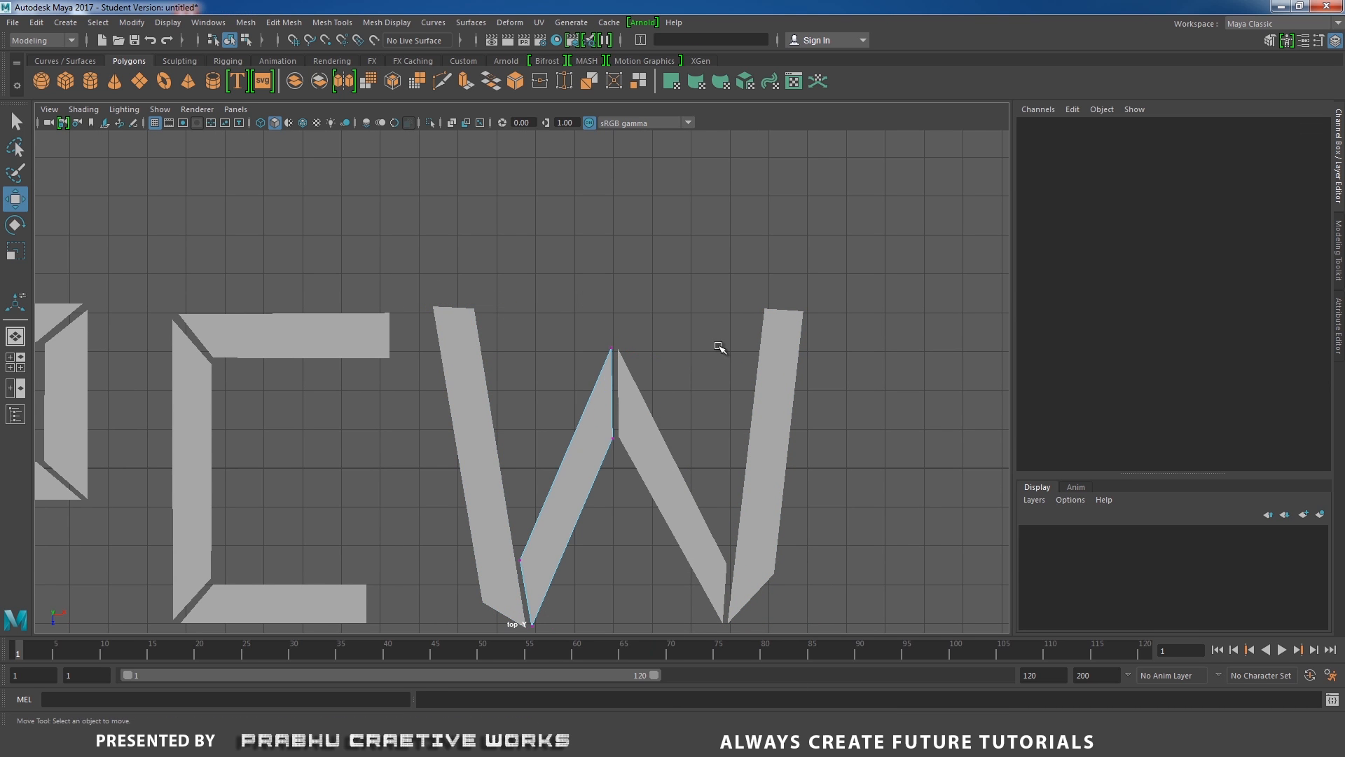
# Flatten the top ends of the W's fourth and first strokes by moving their top vertices.
pyautogui.scroll(1, 722, 351)
pyautogui.keyDown('alt'); pyautogui.moveTo(731, 477); pyautogui.dragTo(759, 382, button='middle'); pyautogui.keyUp('alt')
pyautogui.click(850, 214)
pyautogui.moveTo(849, 214); pyautogui.dragTo(796, 203, button='right')
pyautogui.moveTo(798, 184); pyautogui.dragTo(831, 218)
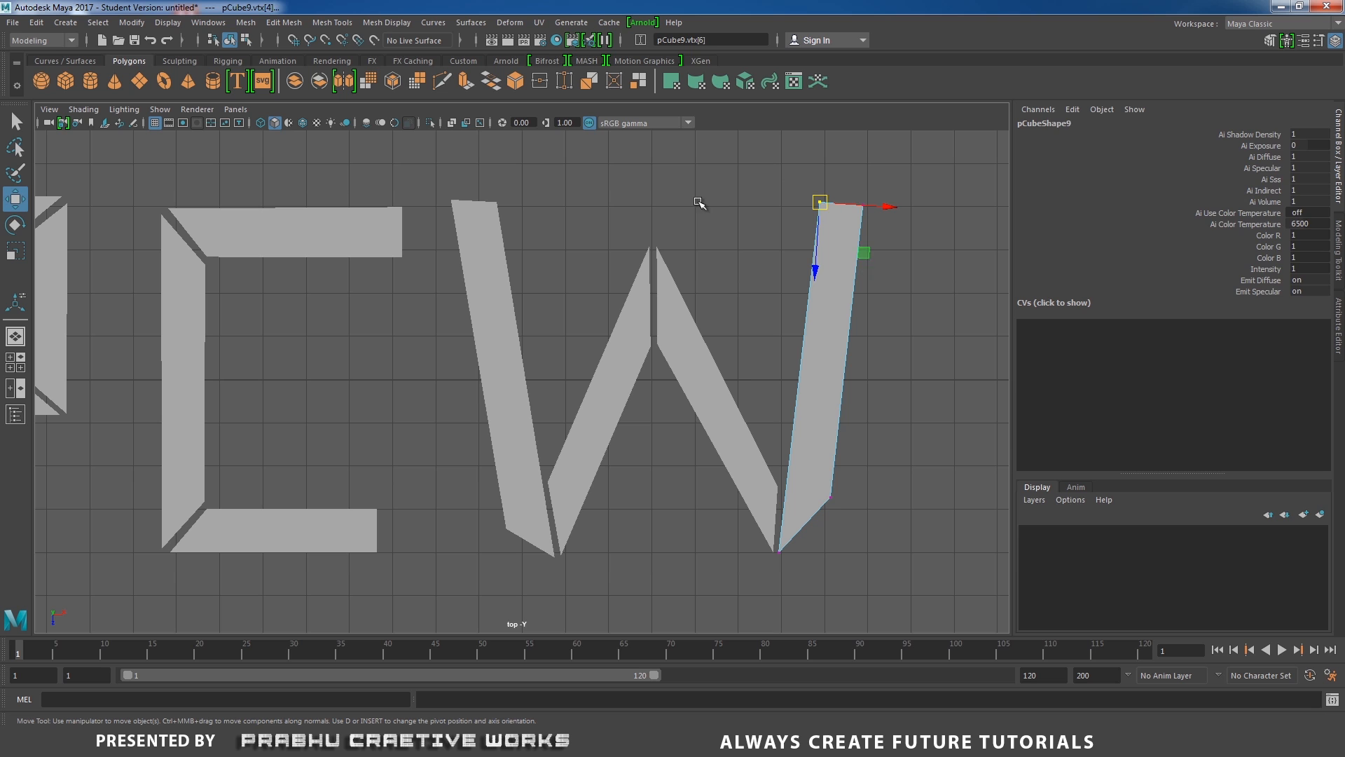
pyautogui.click(488, 214)
pyautogui.moveTo(488, 214); pyautogui.dragTo(460, 183, button='right')
pyautogui.moveTo(436, 180); pyautogui.dragTo(470, 217)
pyautogui.moveTo(509, 193); pyautogui.dragTo(544, 215)
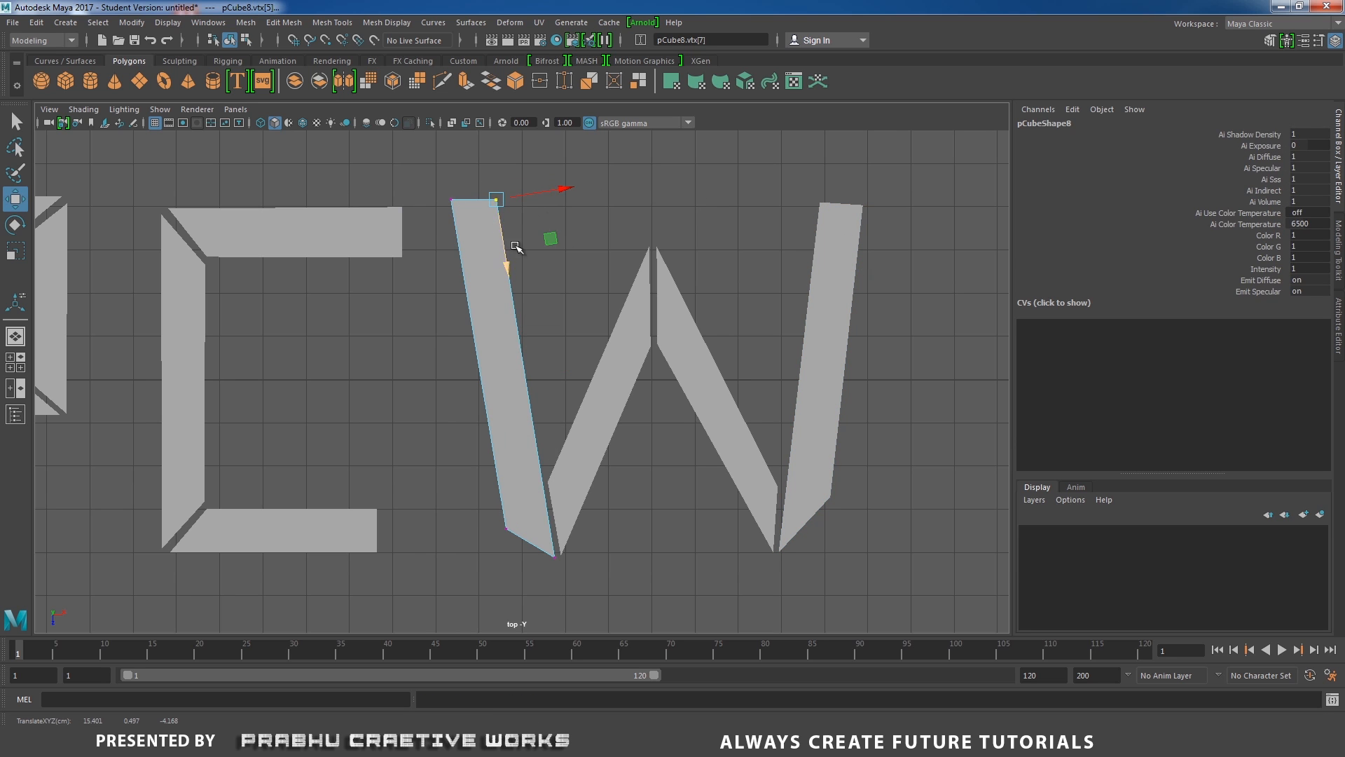
# Adjust the W strokes' top vertices with Move and Scale so the letter's top edges line up.
pyautogui.scroll(-2, 511, 379)
pyautogui.click(750, 279)
pyautogui.rightClick(751, 279)
pyautogui.moveTo(751, 276); pyautogui.dragTo(701, 275, button='right')
pyautogui.moveTo(716, 235); pyautogui.dragTo(810, 270)
pyautogui.moveTo(749, 319); pyautogui.dragTo(751, 309)
pyautogui.press('r')
pyautogui.click(507, 276)
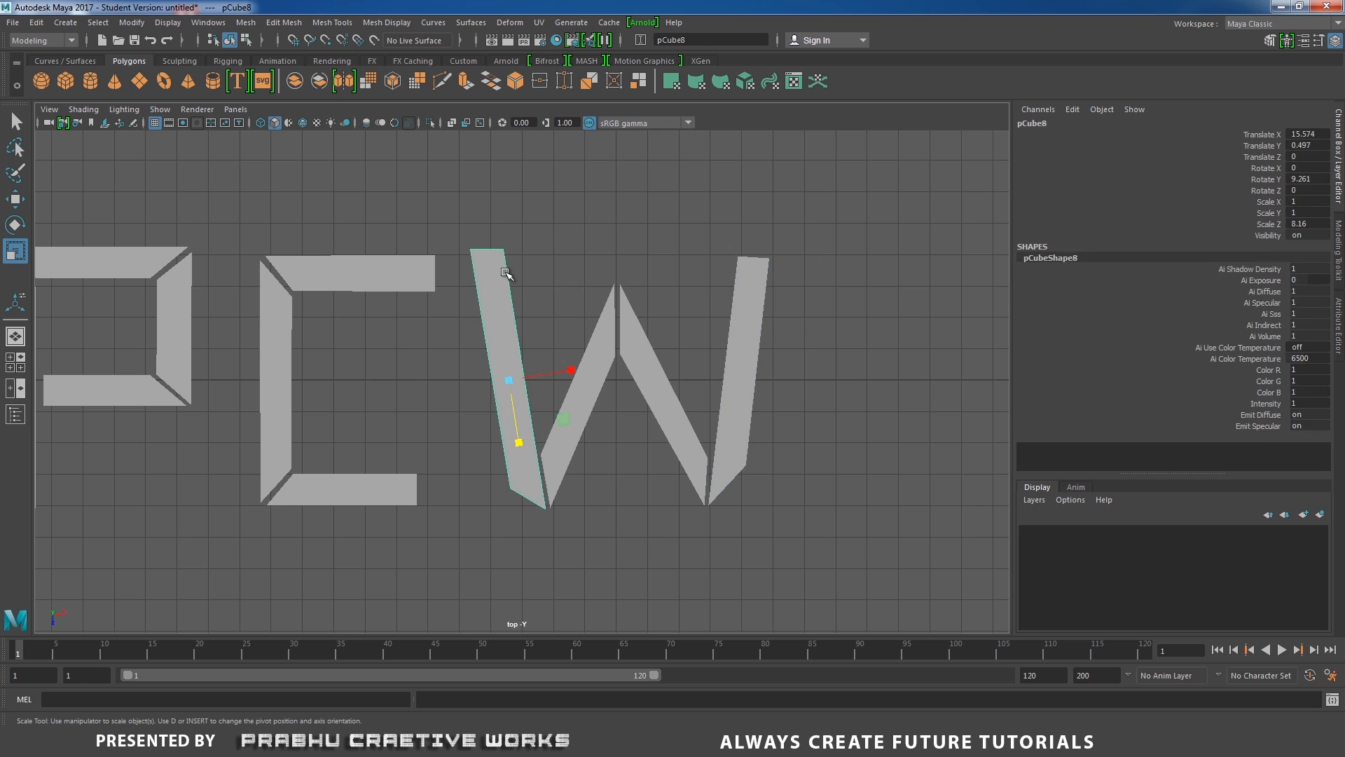
pyautogui.moveTo(508, 276); pyautogui.dragTo(463, 267, button='right')
pyautogui.moveTo(452, 227); pyautogui.dragTo(499, 317)
pyautogui.press('w')
pyautogui.scroll(-2, 750, 382)
pyautogui.keyDown('alt'); pyautogui.moveTo(569, 471); pyautogui.dragTo(679, 440, button='middle'); pyautogui.keyUp('alt')
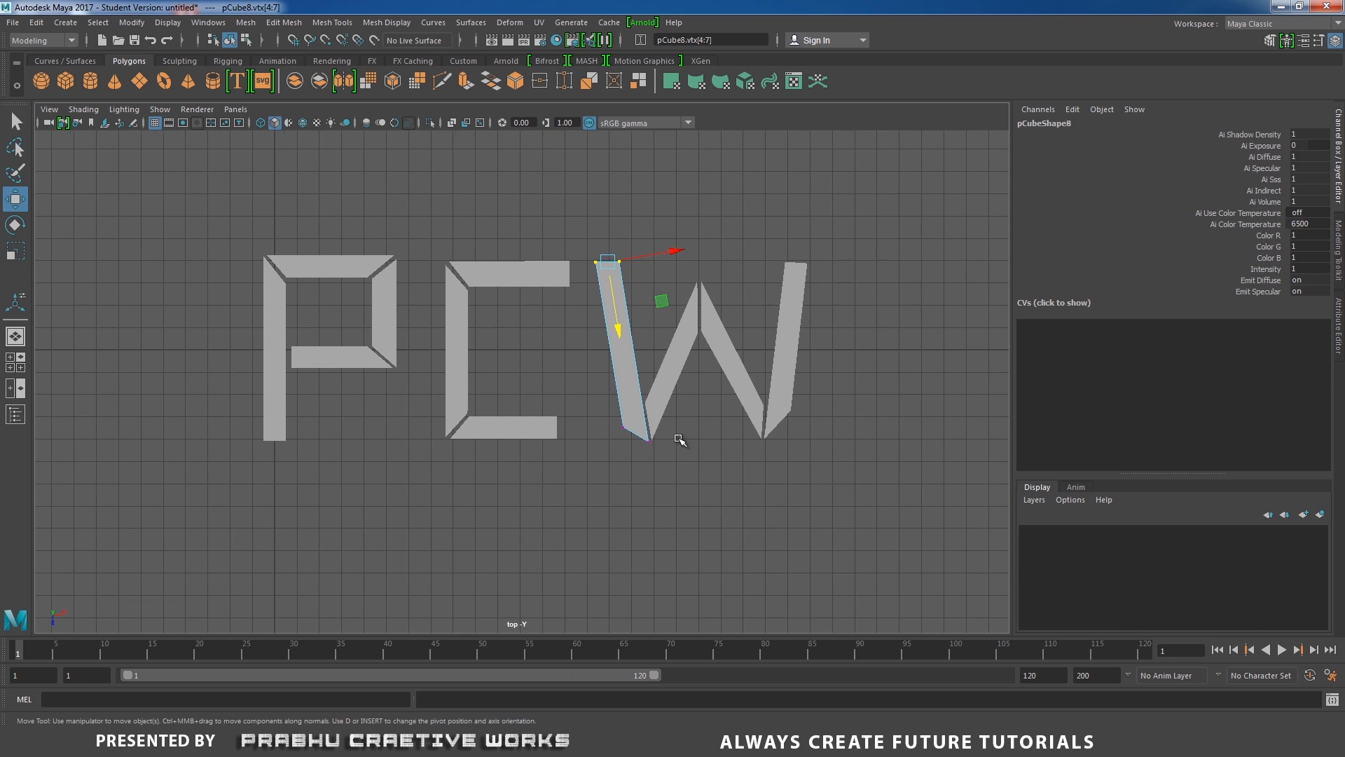
pyautogui.click(721, 465)
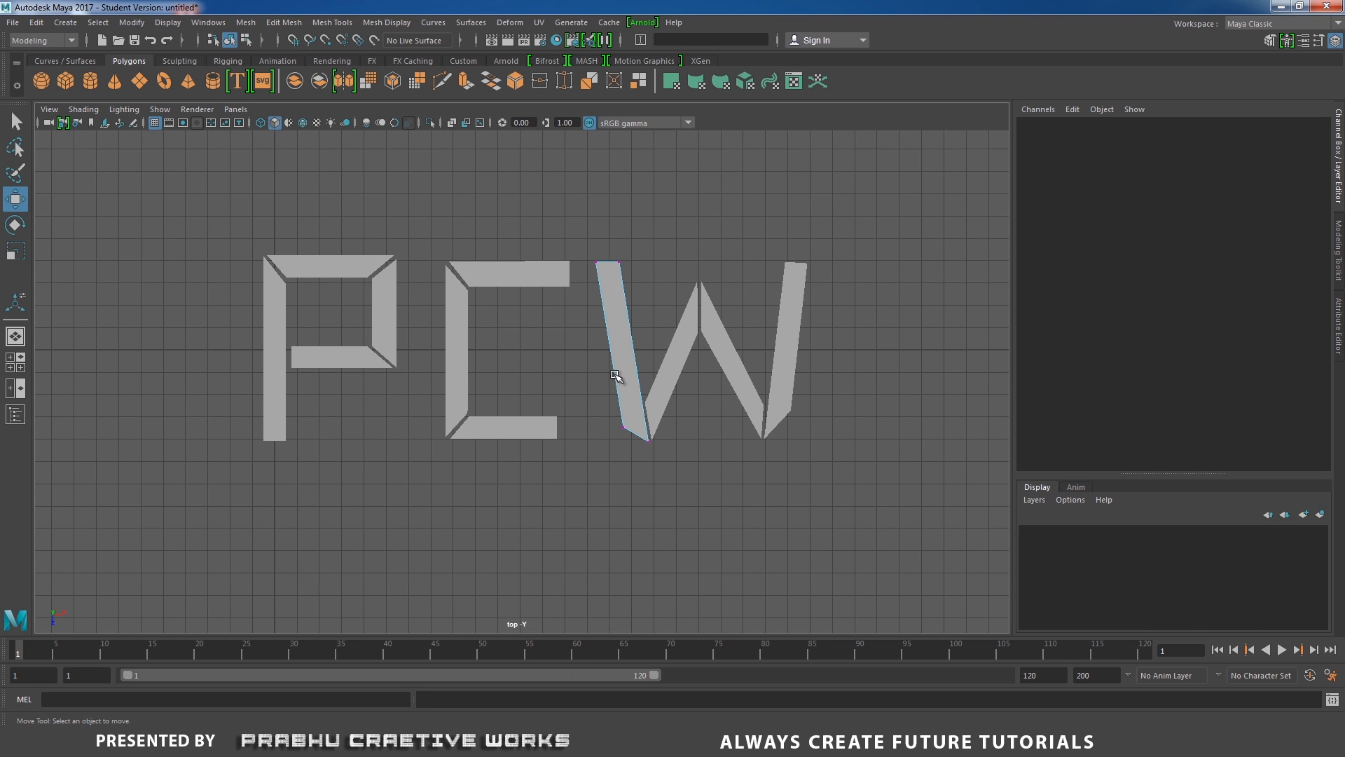
# Switch to the perspective view and select all the letter pieces.
pyautogui.click(616, 377)
pyautogui.click(769, 473)
pyautogui.click(278, 261)
pyautogui.click(267, 299)
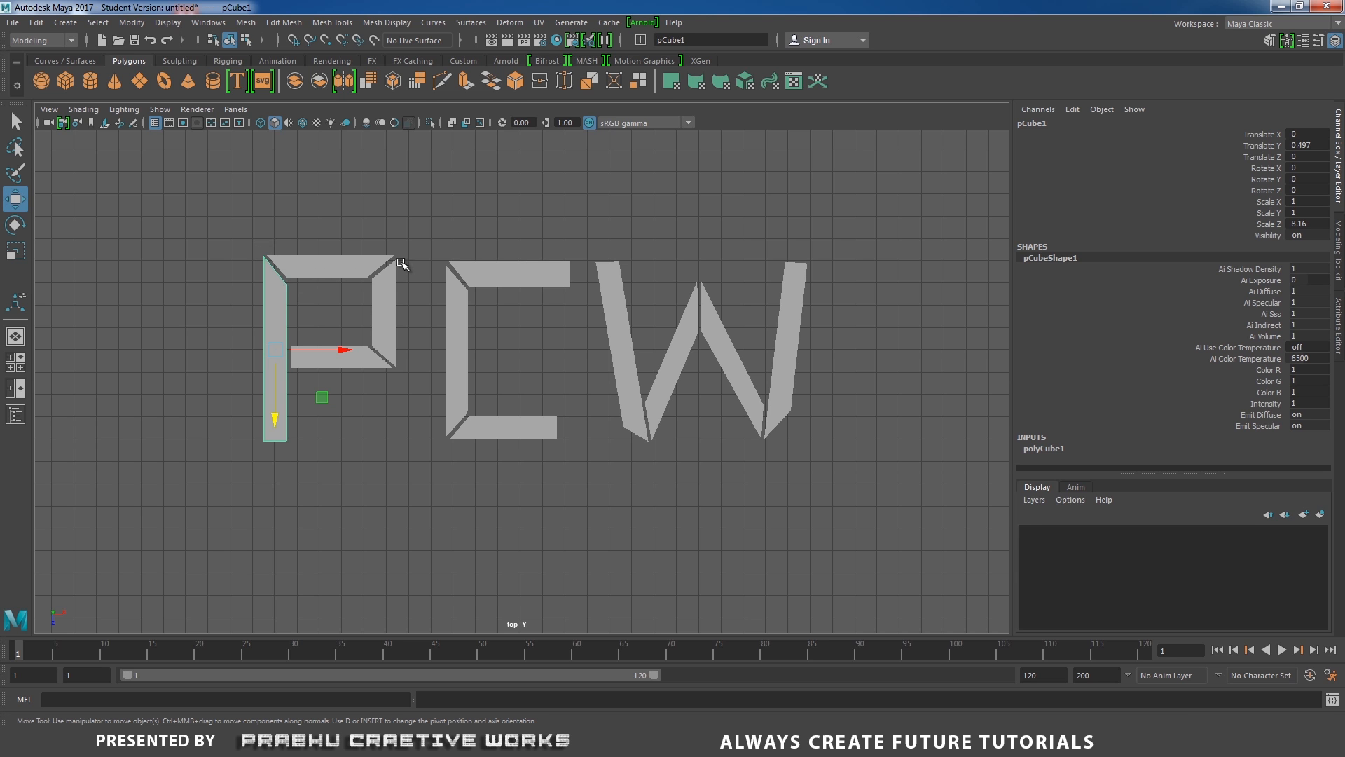
pyautogui.press('space')
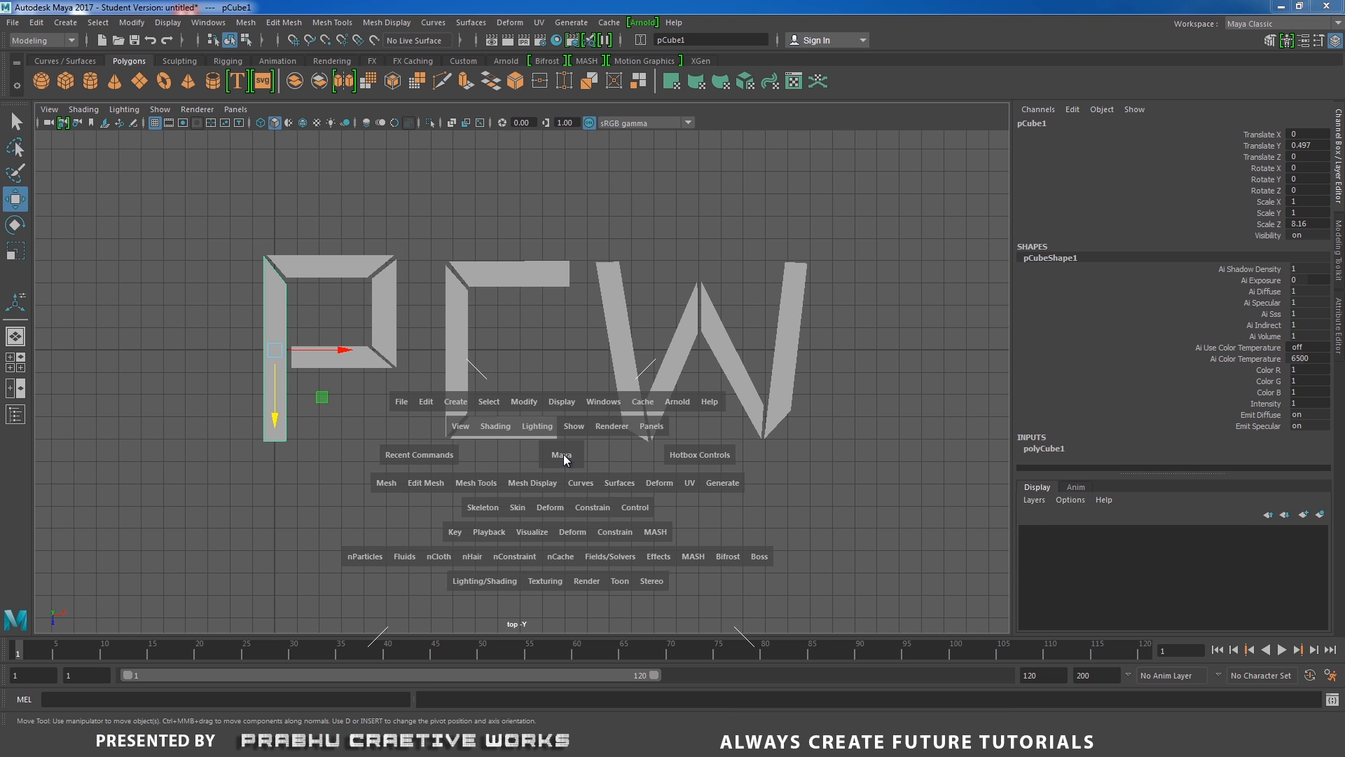
pyautogui.moveTo(563, 454); pyautogui.dragTo(593, 362)
pyautogui.keyDown('alt'); pyautogui.moveTo(593, 362); pyautogui.dragTo(501, 350, button='right'); pyautogui.keyUp('alt')
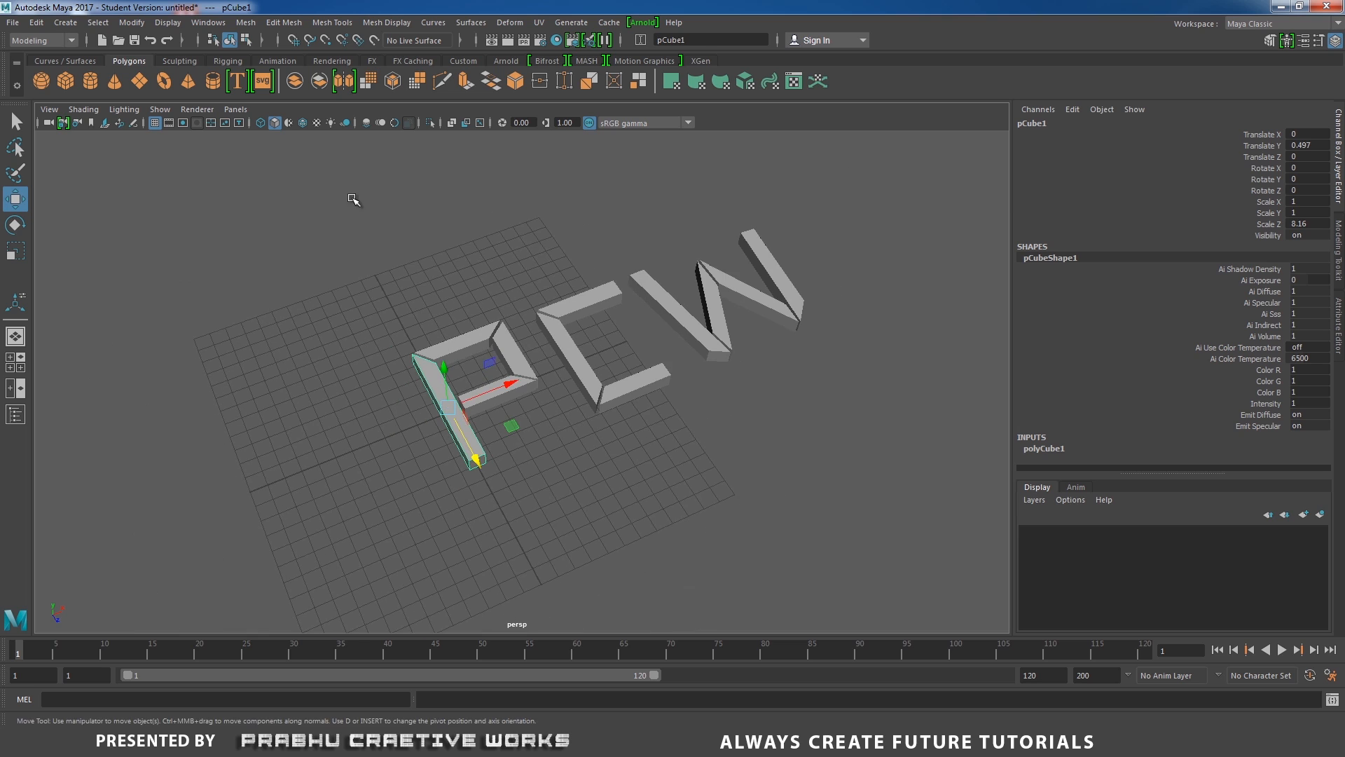
pyautogui.moveTo(354, 198); pyautogui.dragTo(901, 532)
pyautogui.keyDown('alt'); pyautogui.moveTo(707, 482); pyautogui.dragTo(684, 446); pyautogui.keyUp('alt')
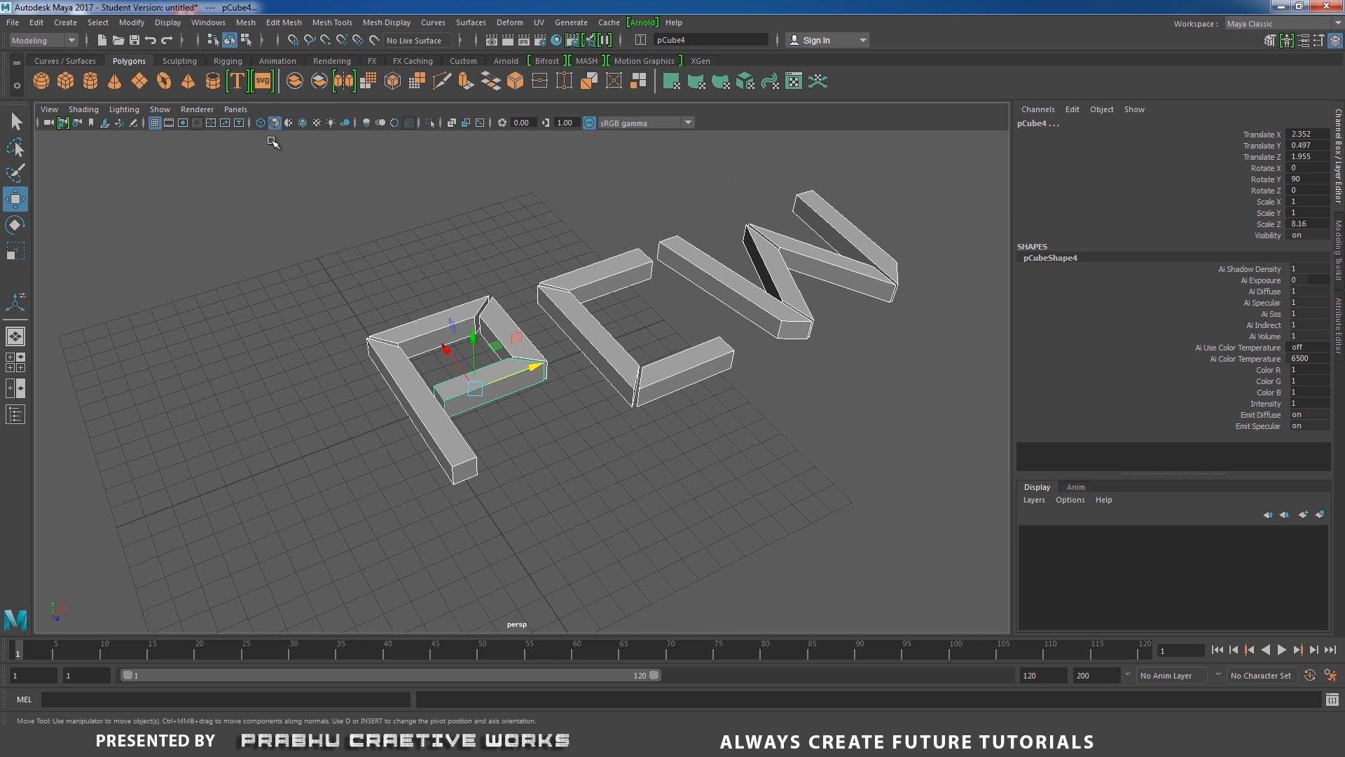
# Open the Outliner and combine all the selected letter pieces into one mesh.
pyautogui.click(209, 21)
pyautogui.click(254, 173)
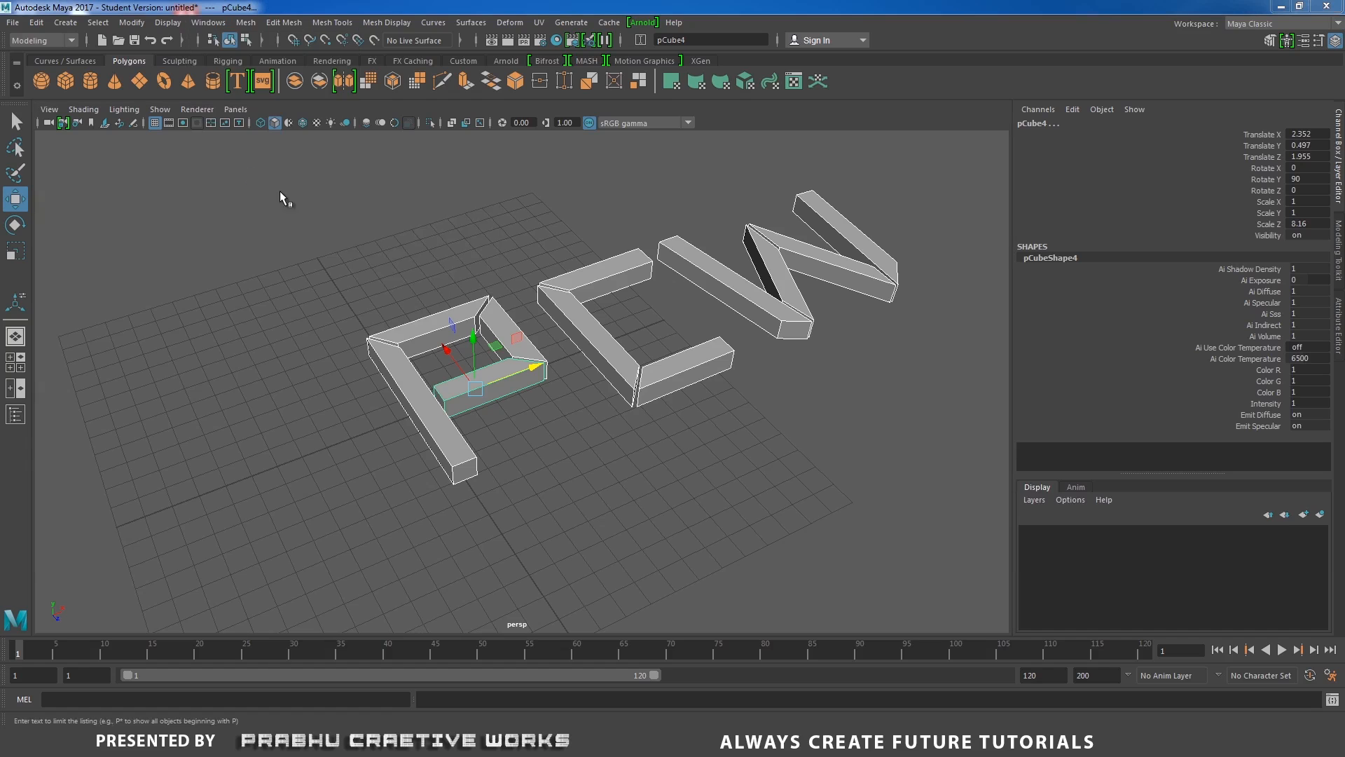
pyautogui.moveTo(506, 277); pyautogui.dragTo(512, 204)
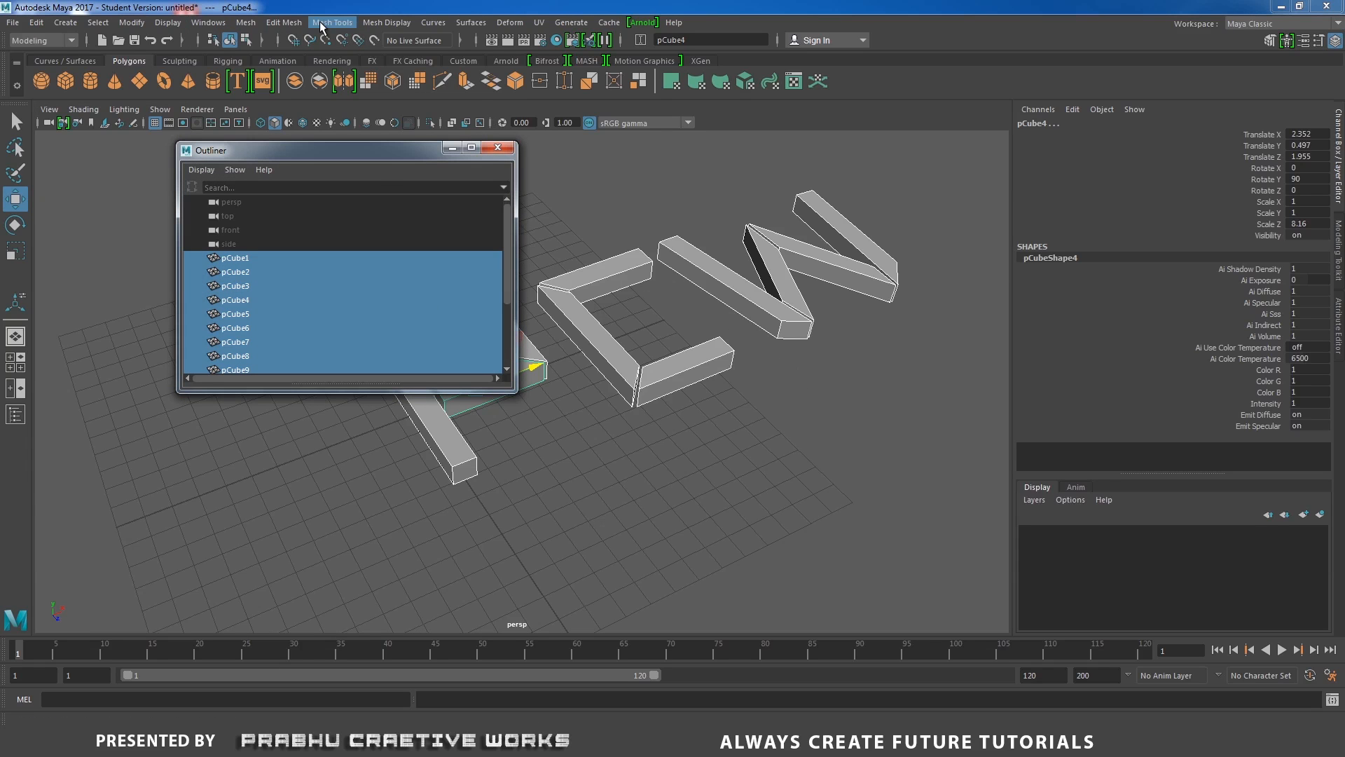
pyautogui.click(247, 22)
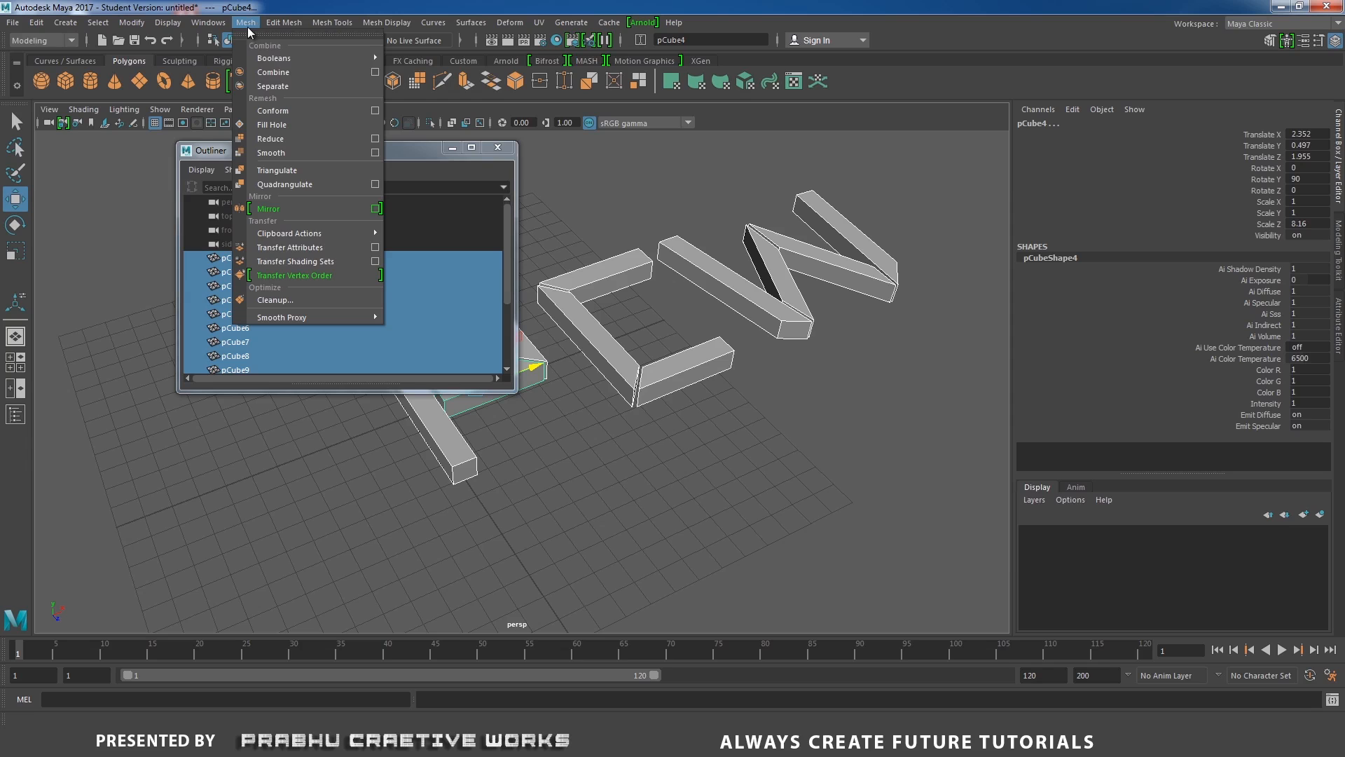
pyautogui.click(275, 74)
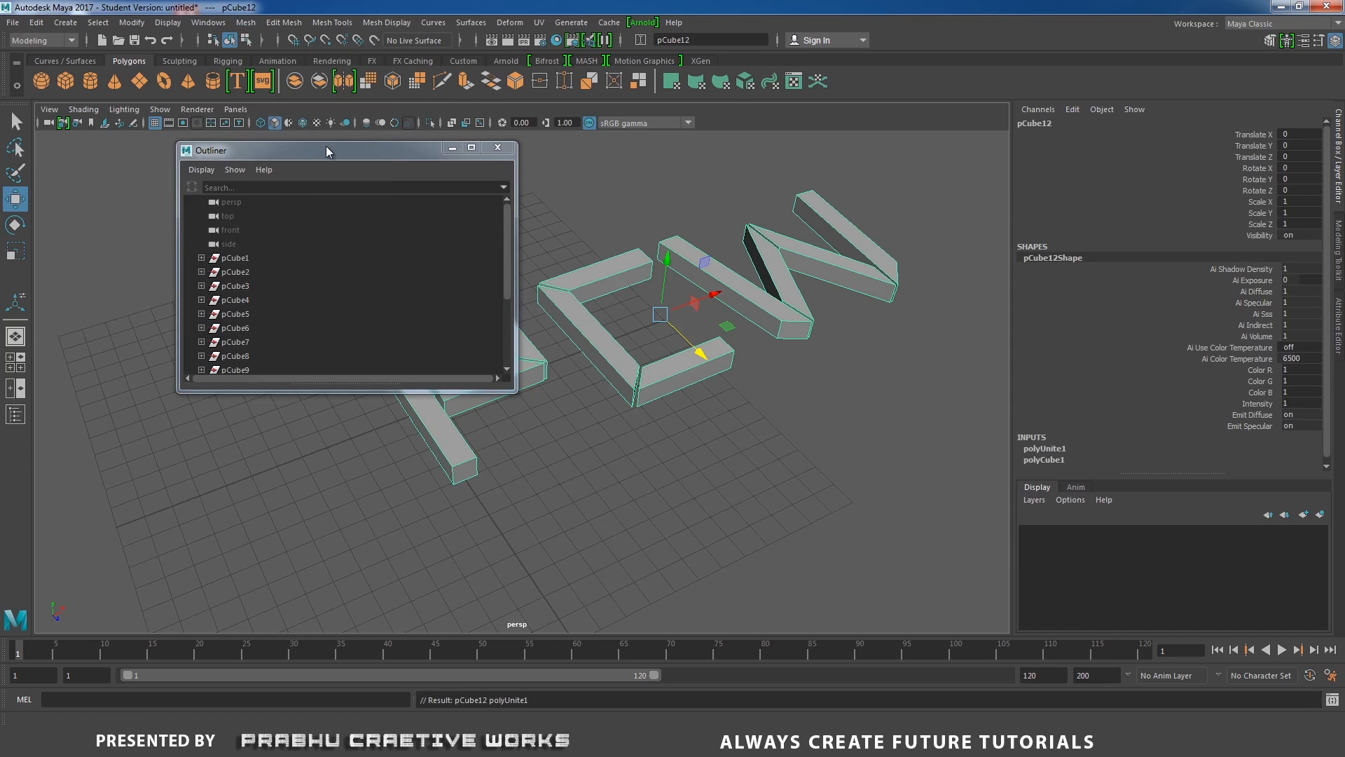
# Select the combined mesh and delete its history.
pyautogui.moveTo(327, 150); pyautogui.dragTo(268, 163)
pyautogui.moveTo(444, 271); pyautogui.dragTo(448, 318)
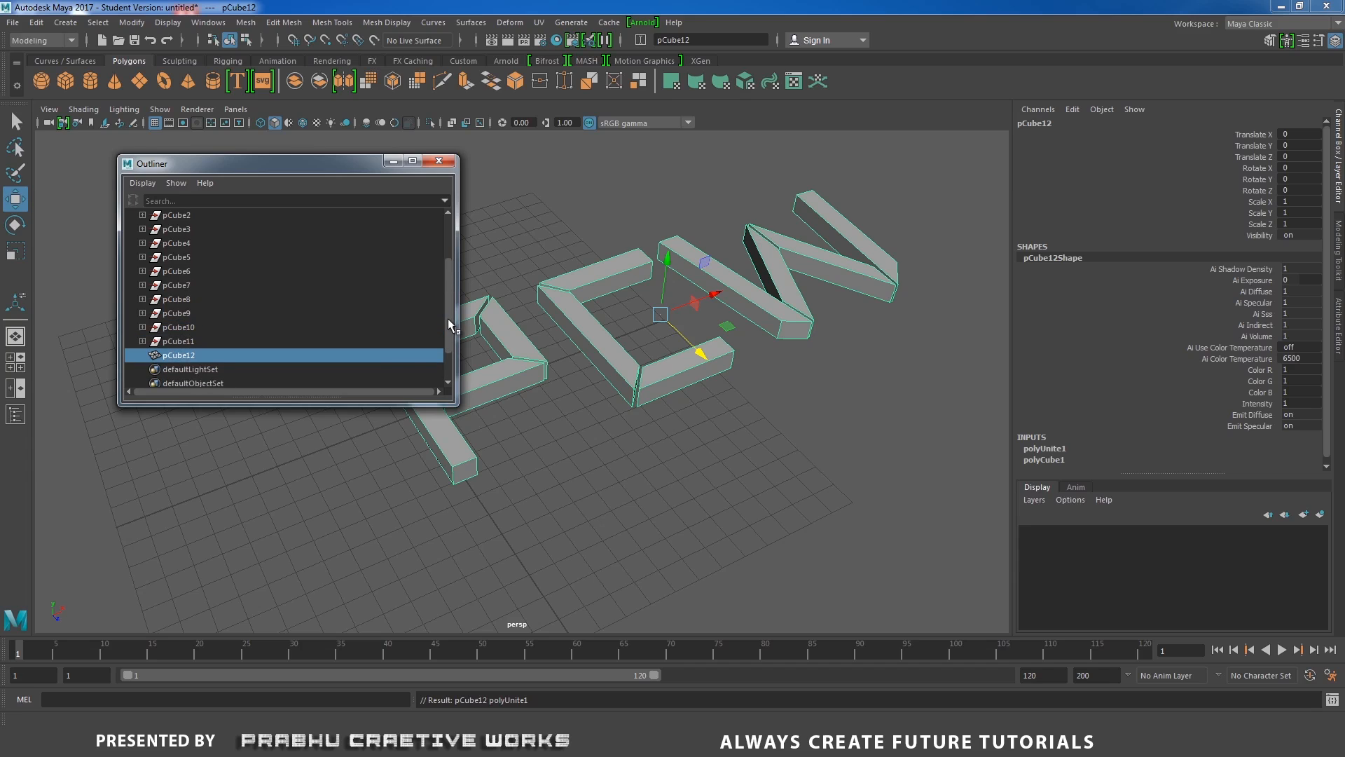
pyautogui.click(197, 359)
pyautogui.click(35, 22)
pyautogui.moveTo(85, 188)
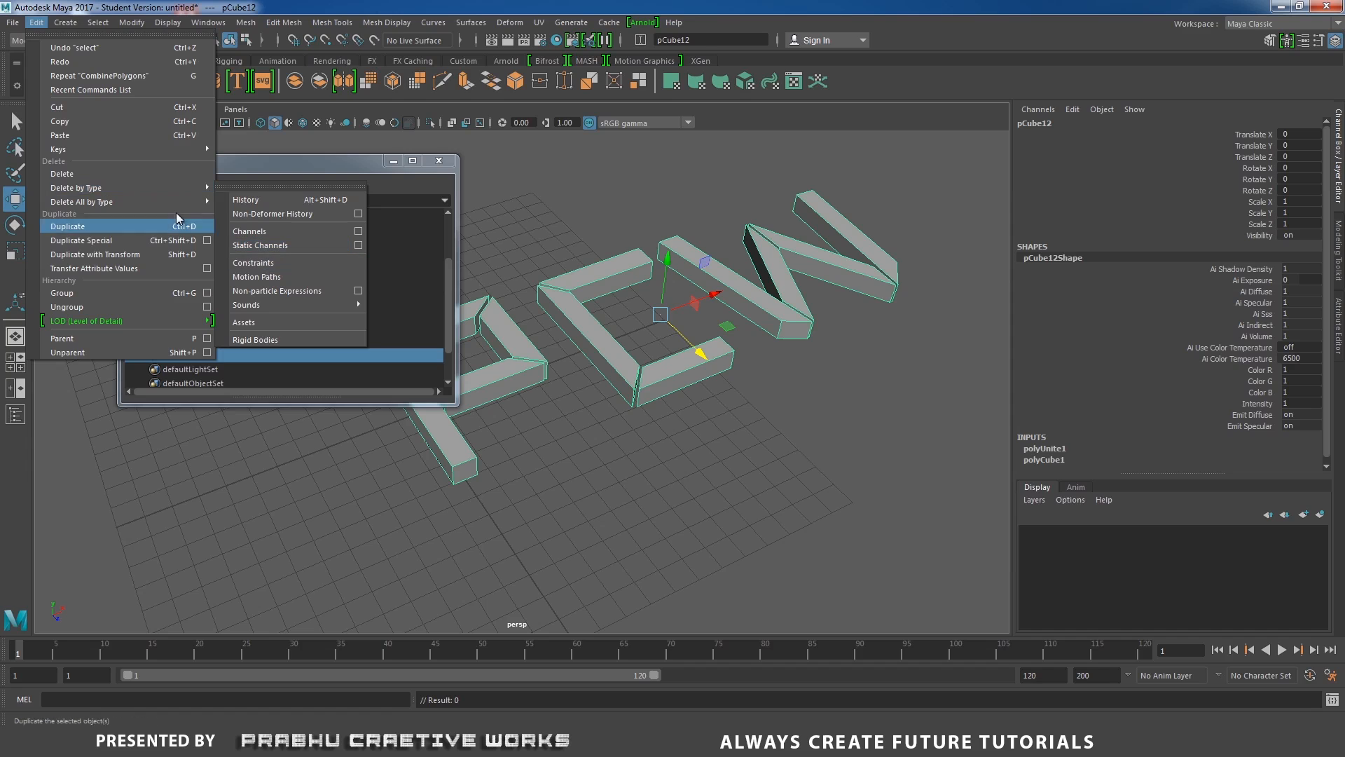
pyautogui.click(262, 201)
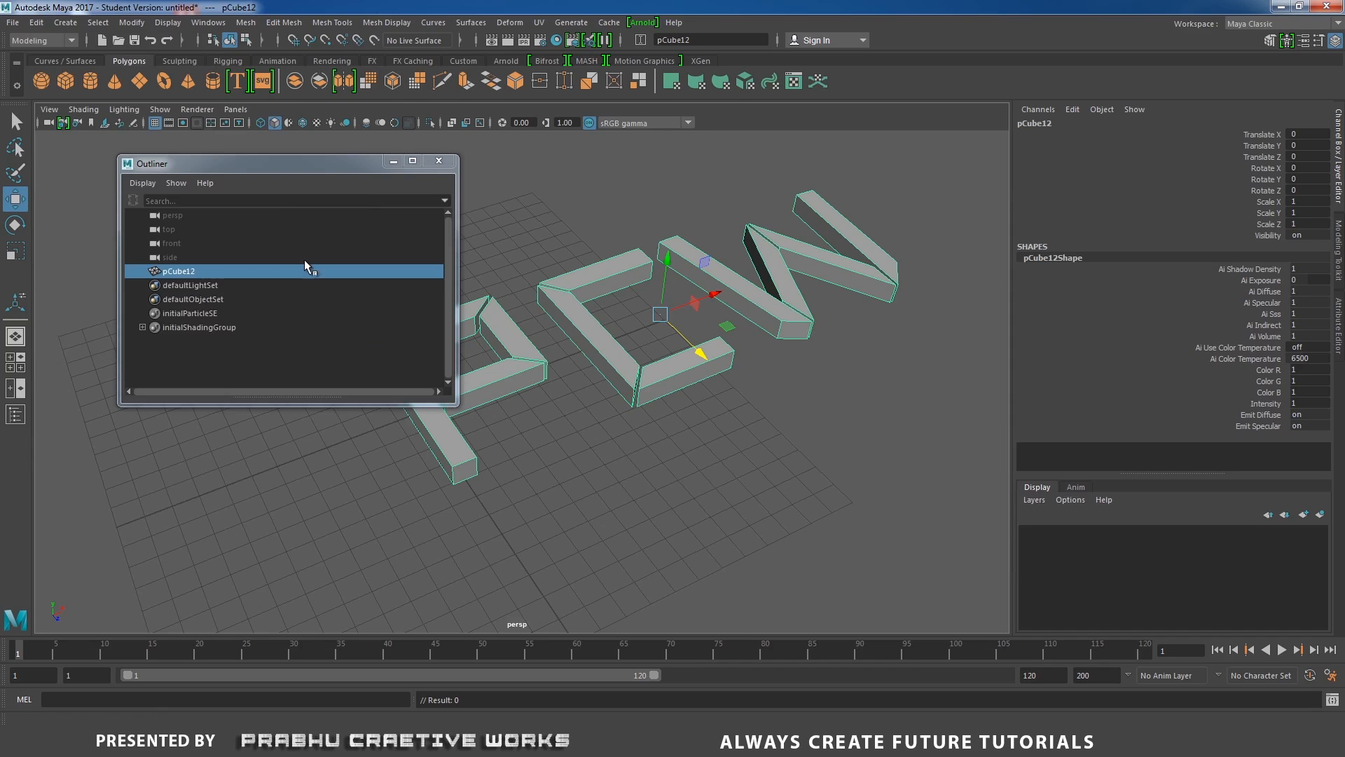
# Rename the combined mesh as Object.
pyautogui.doubleClick(186, 271)
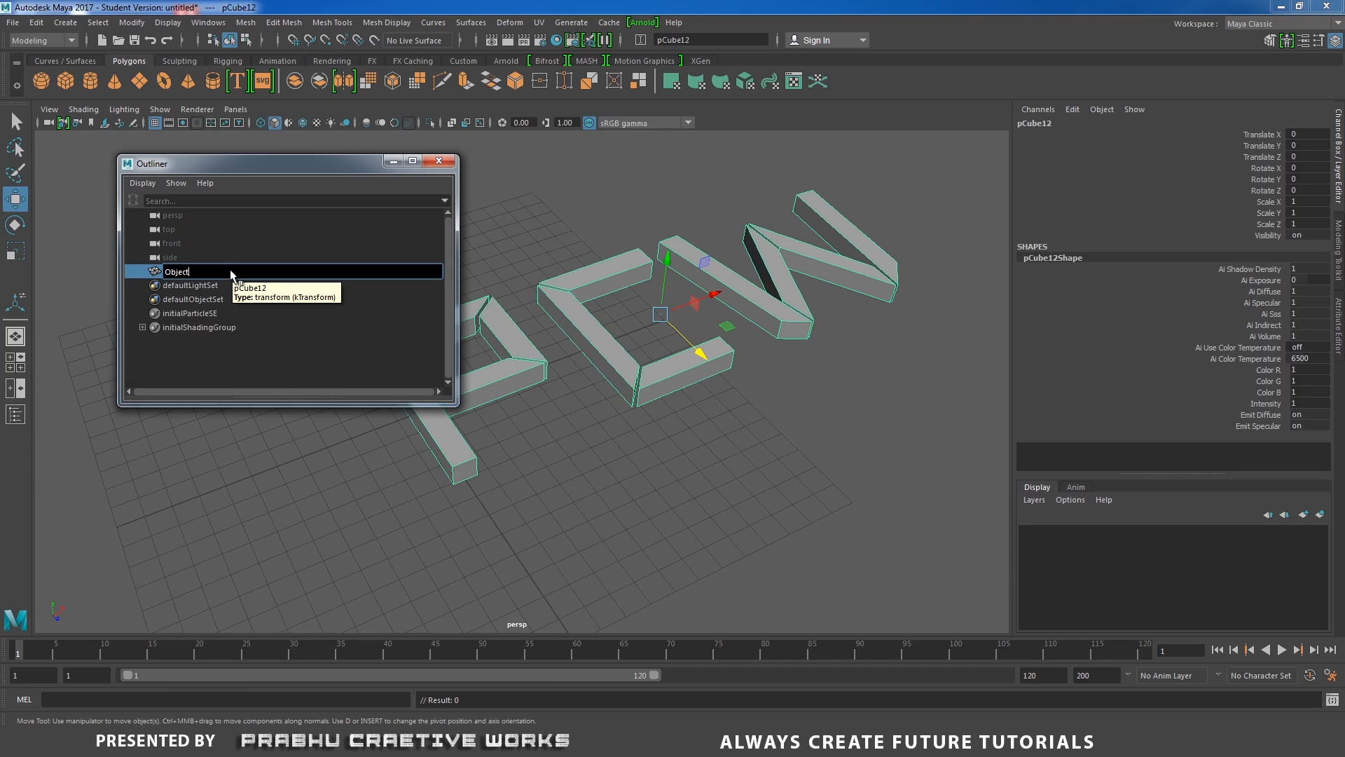
pyautogui.press('Return')
pyautogui.keyDown('alt'); pyautogui.moveTo(712, 342); pyautogui.dragTo(700, 406); pyautogui.keyUp('alt')
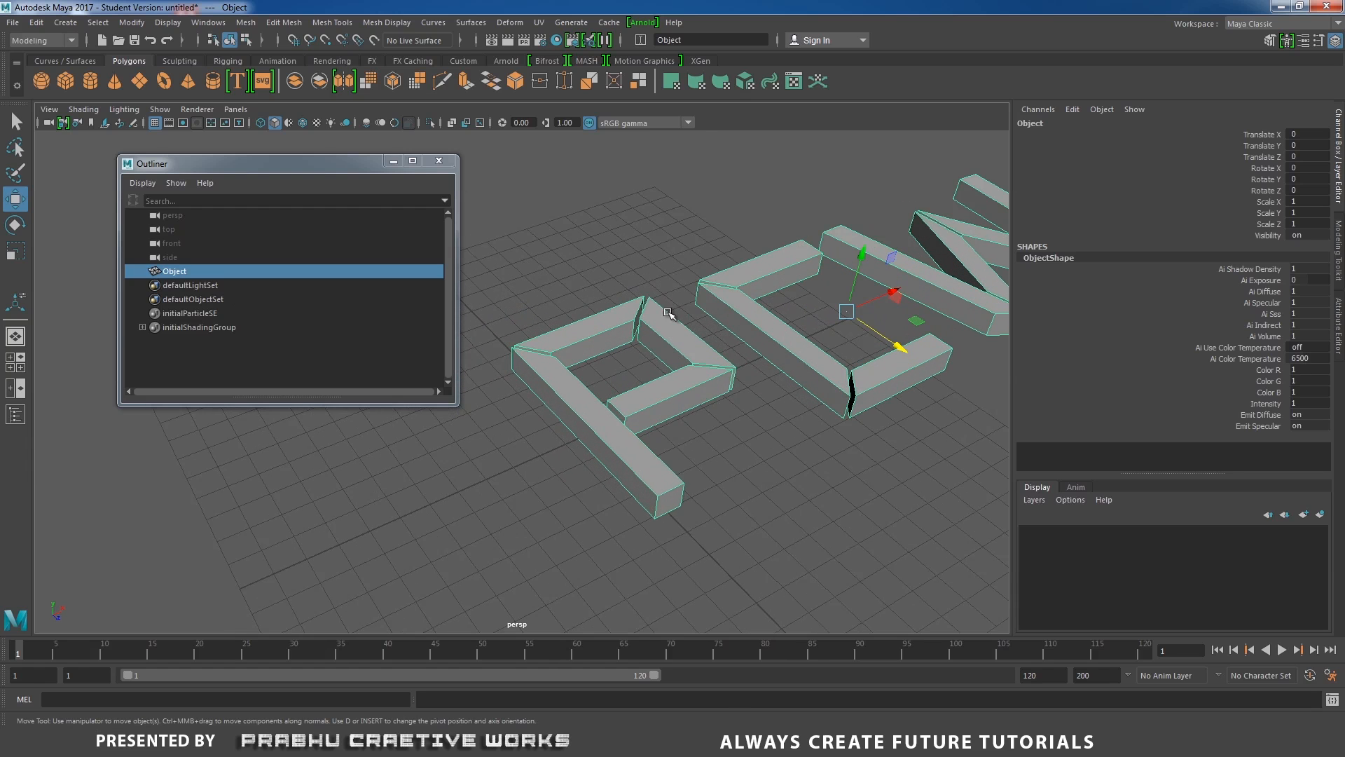
# Switch to edge mode, select all edges of the combined mesh, and apply a bevel to them.
pyautogui.moveTo(667, 313); pyautogui.dragTo(667, 270, button='right')
pyautogui.keyDown('alt'); pyautogui.moveTo(850, 337); pyautogui.dragTo(546, 261, button='right'); pyautogui.keyUp('alt')
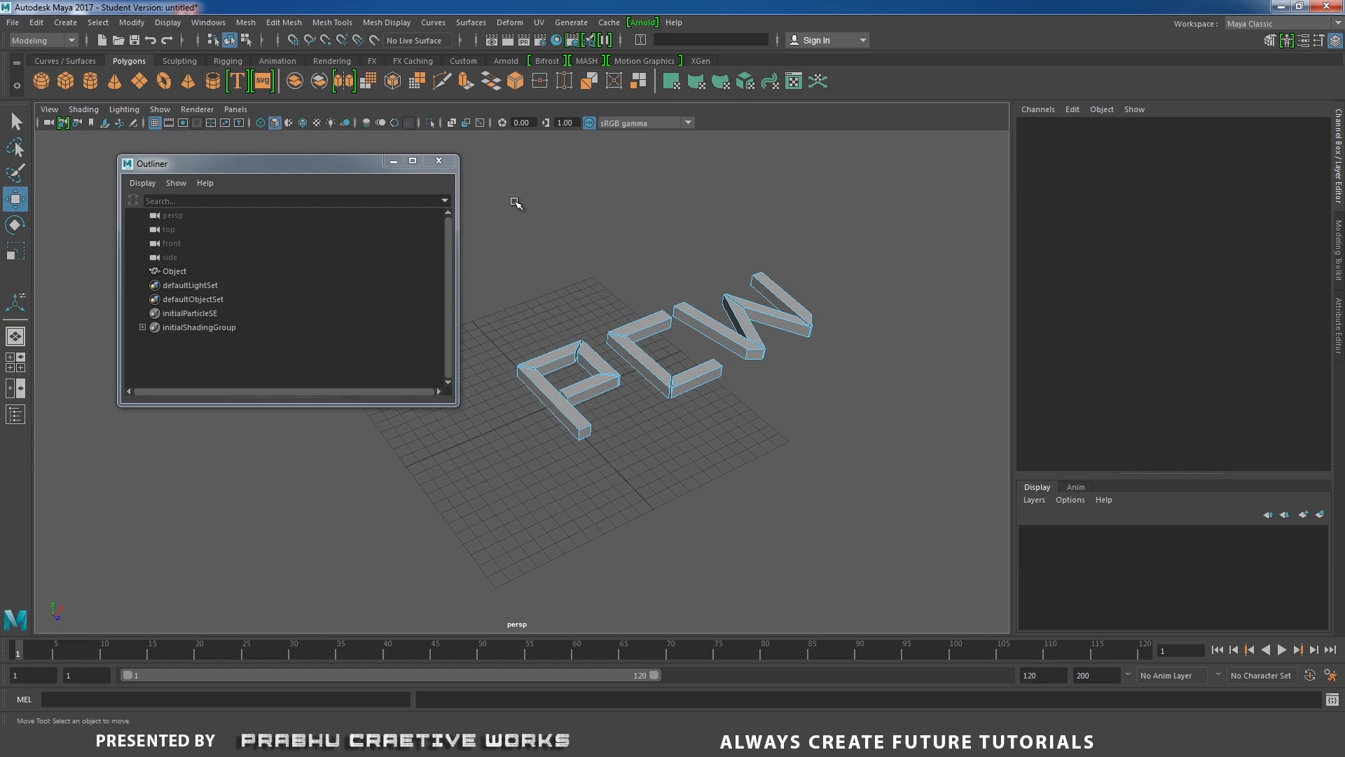
pyautogui.moveTo(516, 204); pyautogui.dragTo(873, 512)
pyautogui.scroll(5, 729, 379)
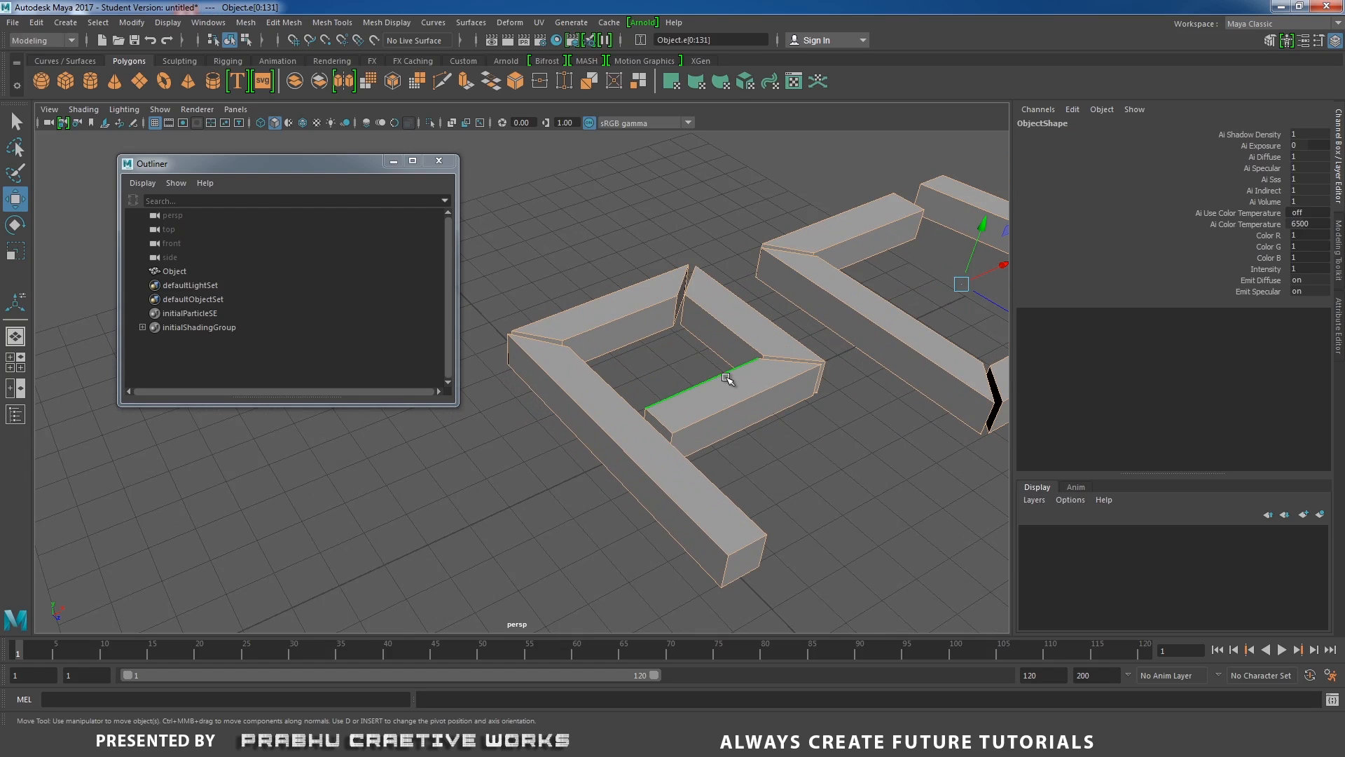
pyautogui.keyDown('shift'); pyautogui.moveTo(729, 379); pyautogui.dragTo(811, 378, button='right'); pyautogui.keyUp('shift')
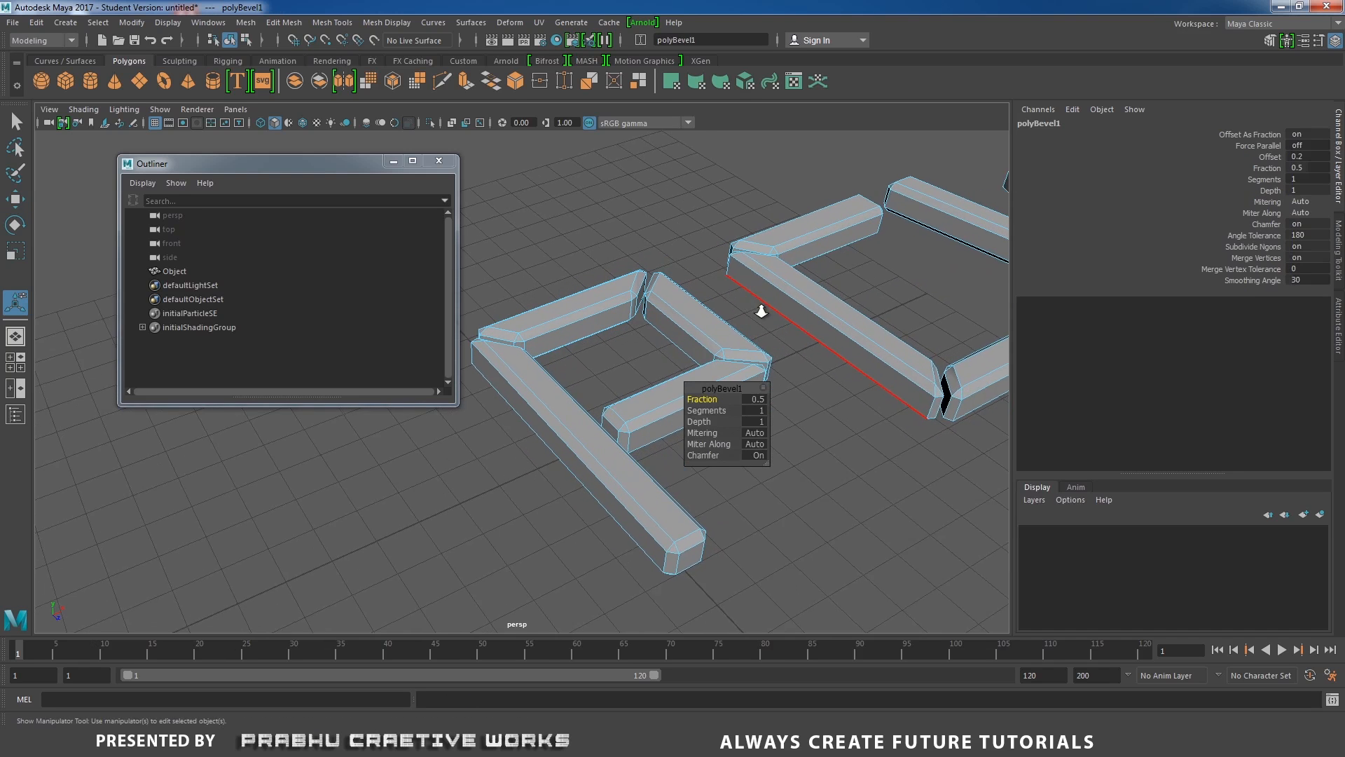
pyautogui.scroll(3, 762, 310)
pyautogui.moveTo(714, 403); pyautogui.dragTo(708, 401)
pyautogui.keyDown('alt'); pyautogui.moveTo(803, 410); pyautogui.dragTo(760, 358, button='middle'); pyautogui.keyUp('alt')
pyautogui.keyDown('alt'); pyautogui.moveTo(760, 358); pyautogui.dragTo(826, 429); pyautogui.keyUp('alt')
pyautogui.moveTo(719, 398); pyautogui.dragTo(720, 399)
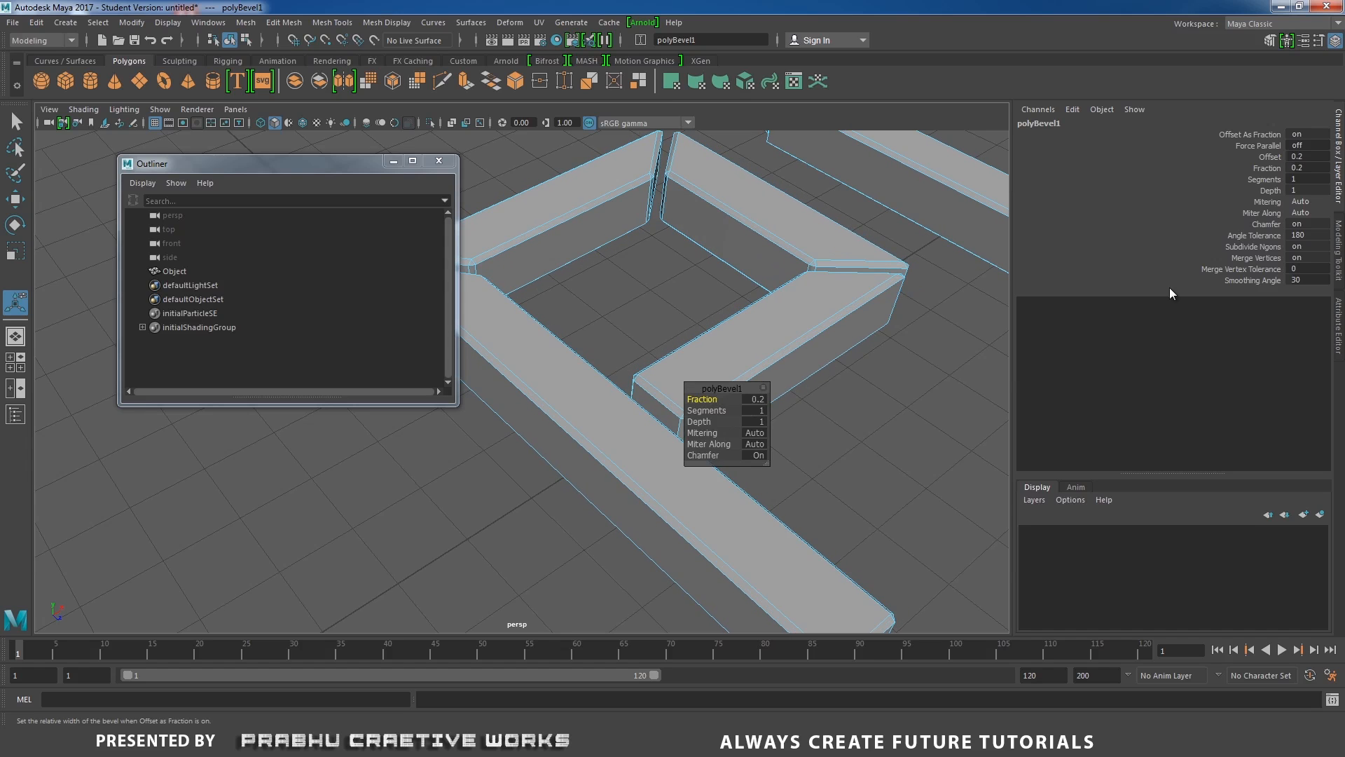
# Set the bevel's fraction to 0.05 and its segments to 2.
pyautogui.doubleClick(1310, 169)
pyautogui.write('0.1')
pyautogui.press('Return')
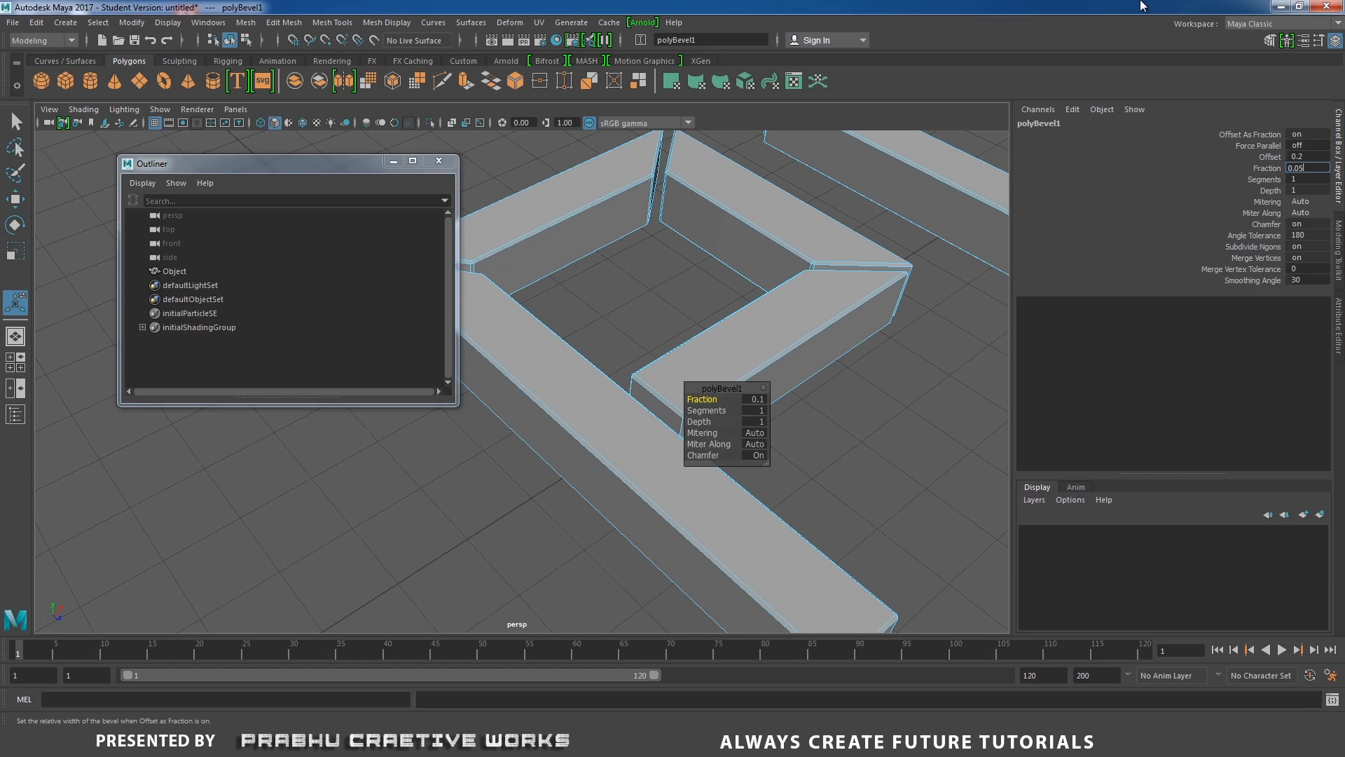
pyautogui.press('Return')
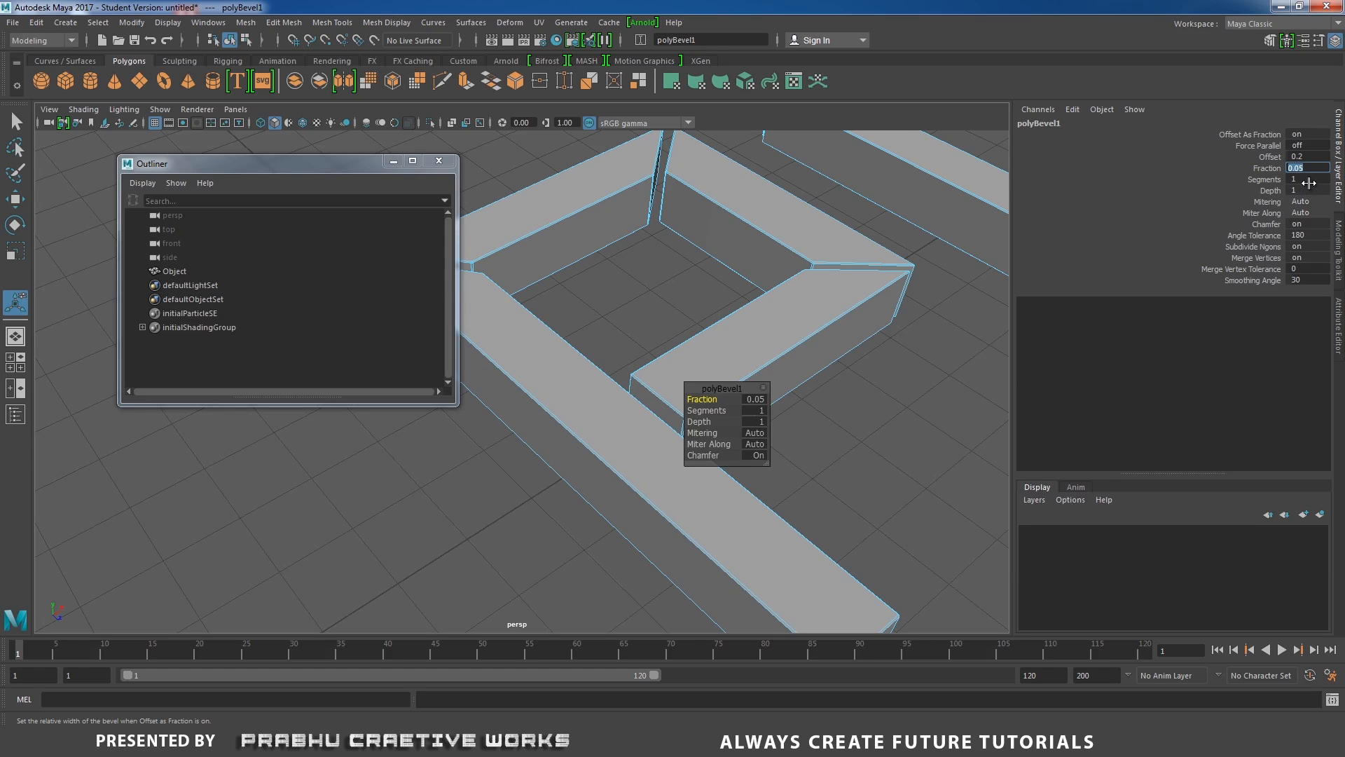
pyautogui.press('Tab')
pyautogui.write('2')
pyautogui.press('Return')
# Switch back to object mode and select the combined mesh.
pyautogui.rightClick(751, 204)
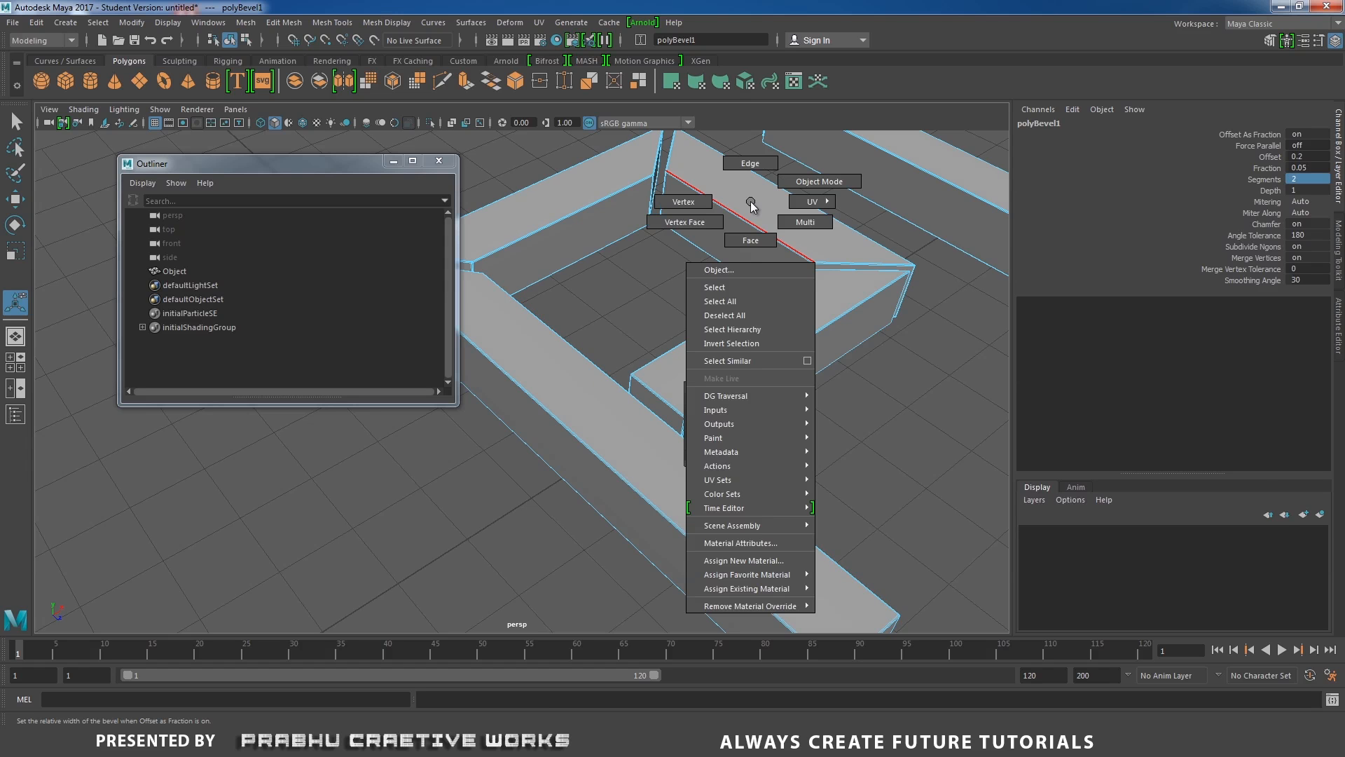
pyautogui.moveTo(751, 203); pyautogui.dragTo(813, 183, button='right')
pyautogui.click(909, 422)
pyautogui.scroll(-5, 570, 381)
pyautogui.keyDown('alt'); pyautogui.moveTo(582, 383); pyautogui.dragTo(624, 394); pyautogui.keyUp('alt')
pyautogui.scroll(5, 830, 465)
pyautogui.keyDown('alt'); pyautogui.moveTo(830, 465); pyautogui.dragTo(739, 392); pyautogui.keyUp('alt')
pyautogui.scroll(4, 800, 453)
pyautogui.click(779, 356)
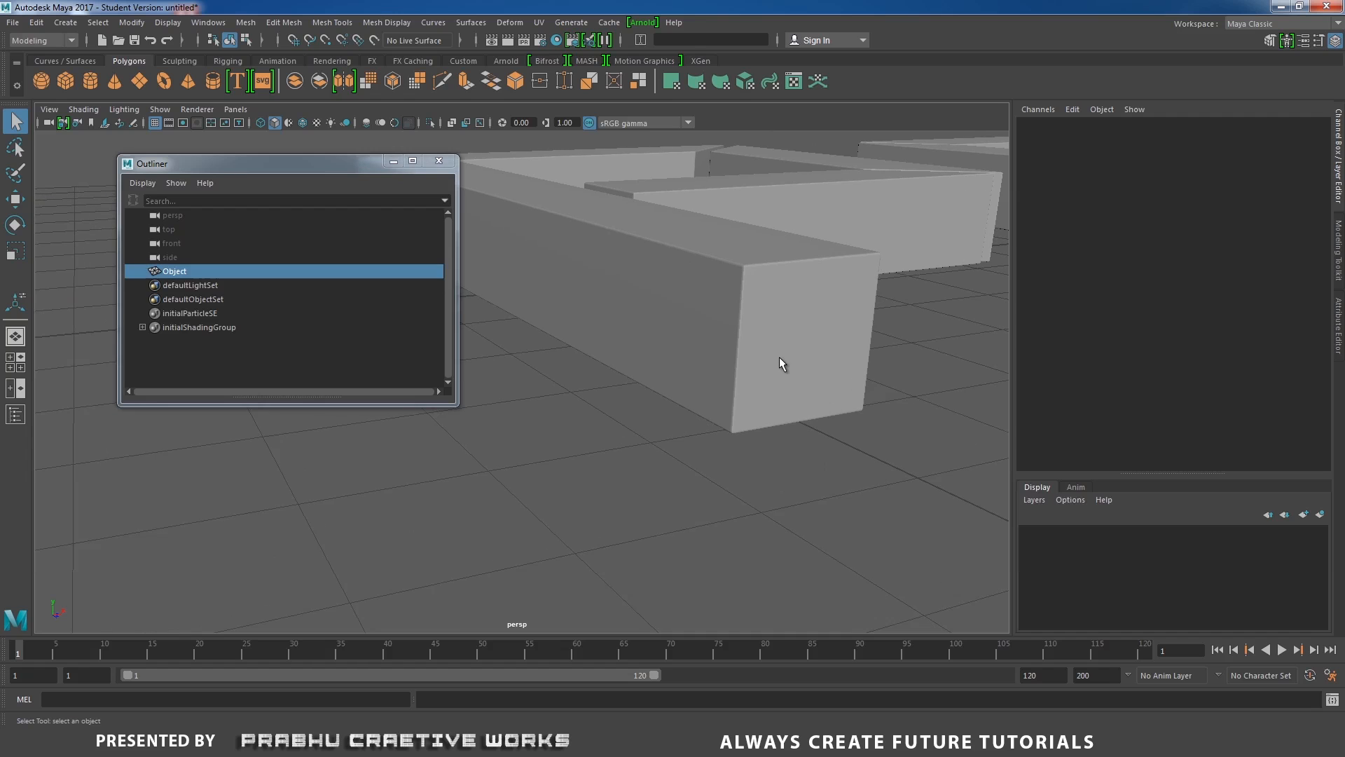
pyautogui.scroll(-3, 771, 365)
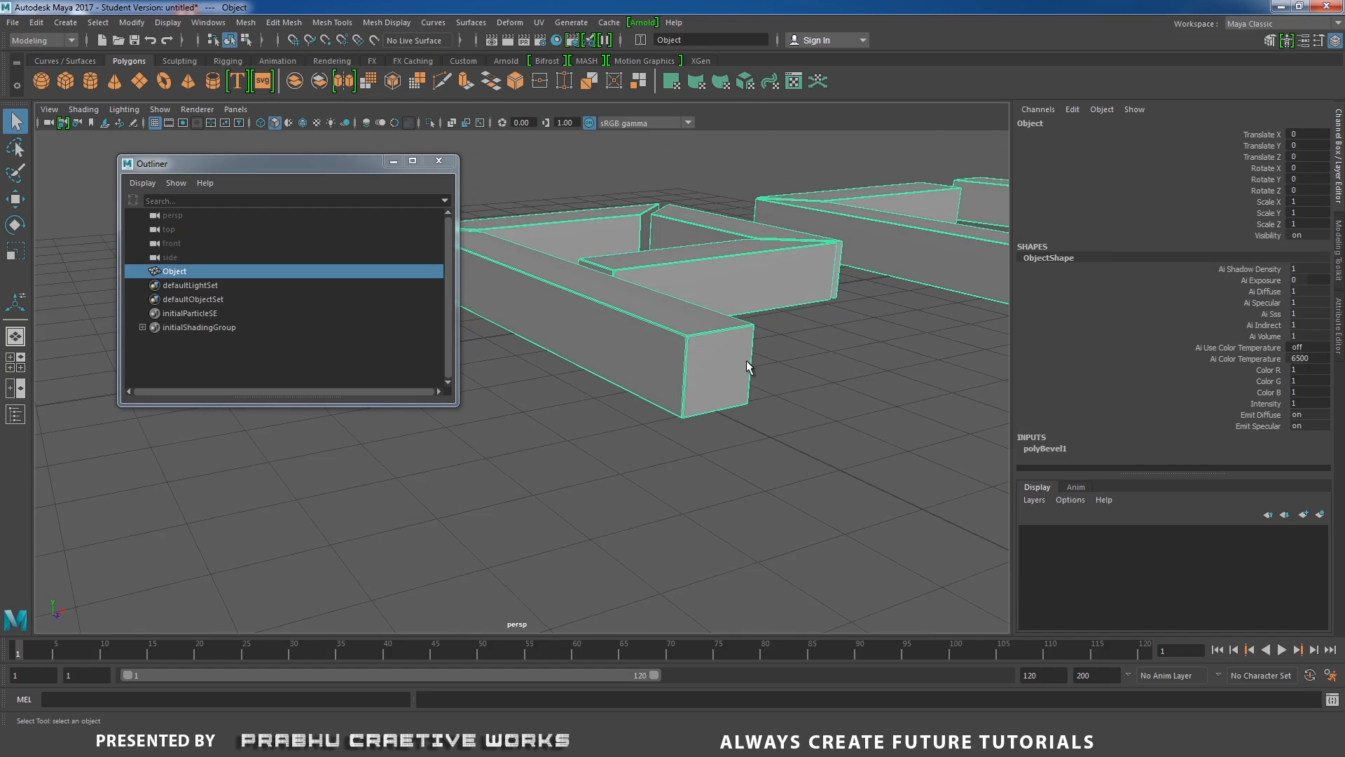
# Open the Insert Edge Loop tool settings, reset the tool, and enable Multiple edge loops.
pyautogui.keyDown('shift'); pyautogui.rightClick(747, 358); pyautogui.keyUp('shift')
pyautogui.keyDown('shift'); pyautogui.moveTo(746, 359); pyautogui.dragTo(714, 379, button='right'); pyautogui.keyUp('shift')
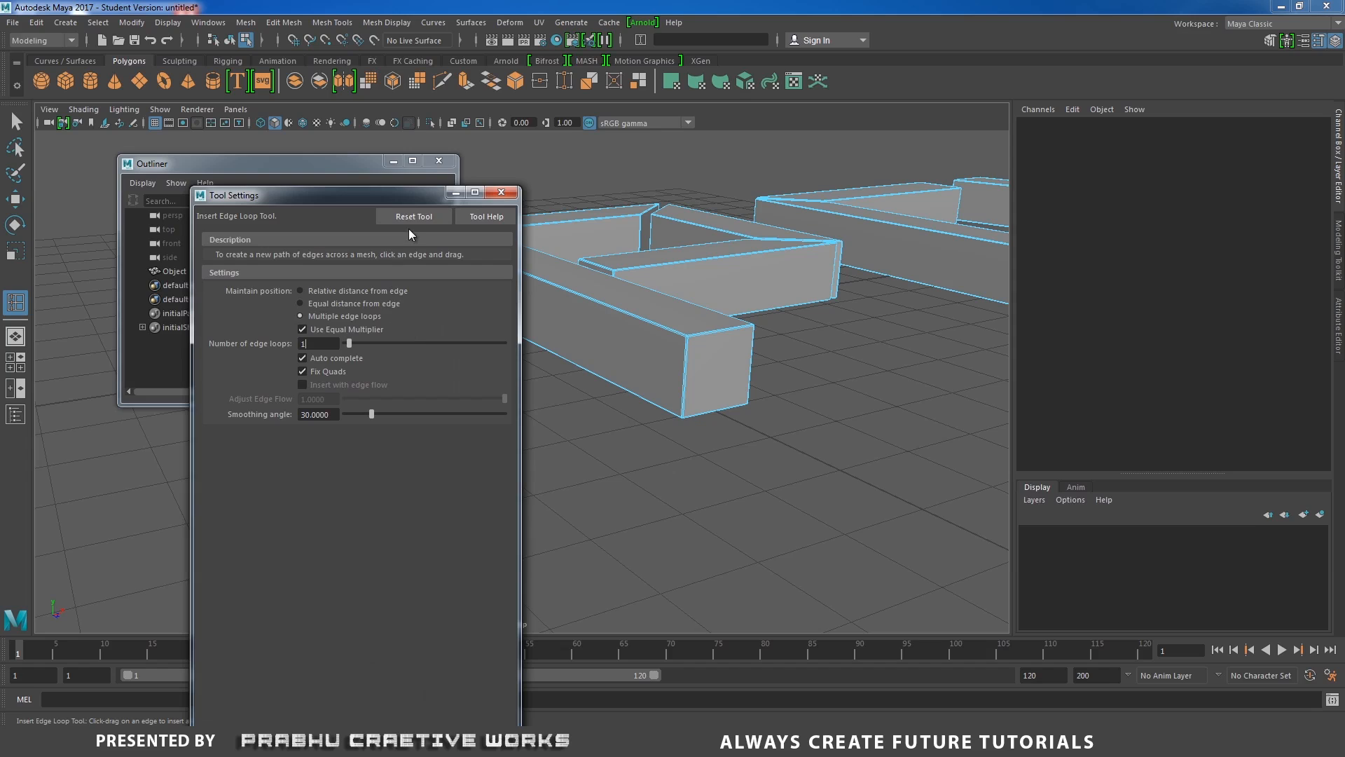
pyautogui.click(413, 222)
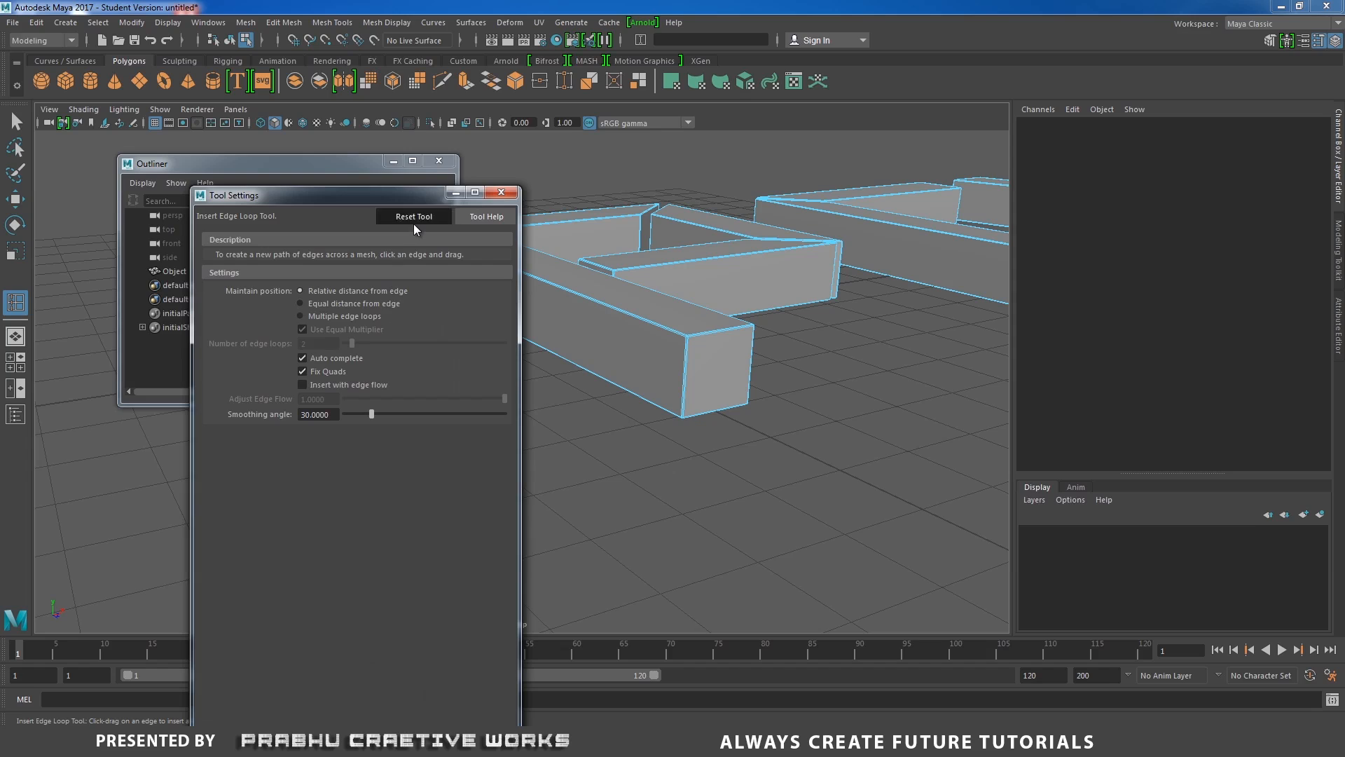
pyautogui.click(321, 316)
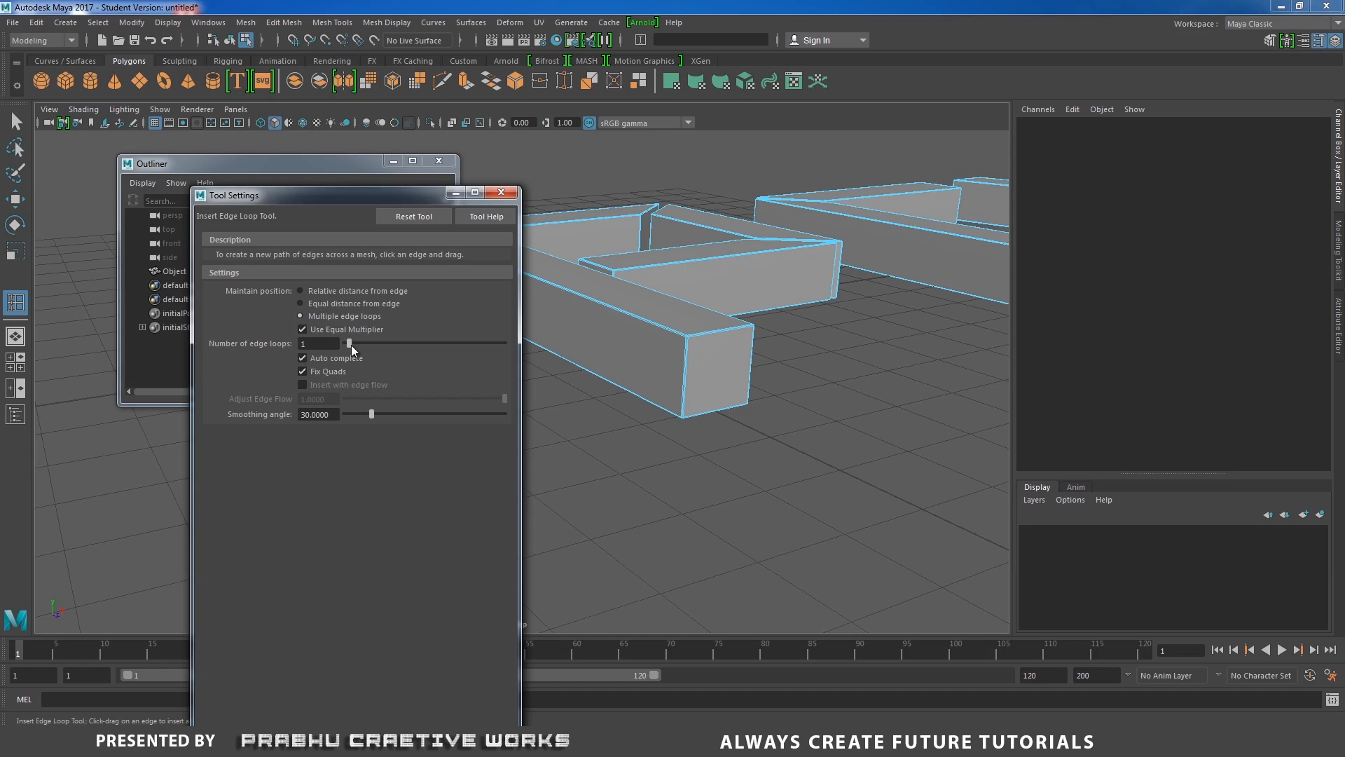
pyautogui.click(501, 193)
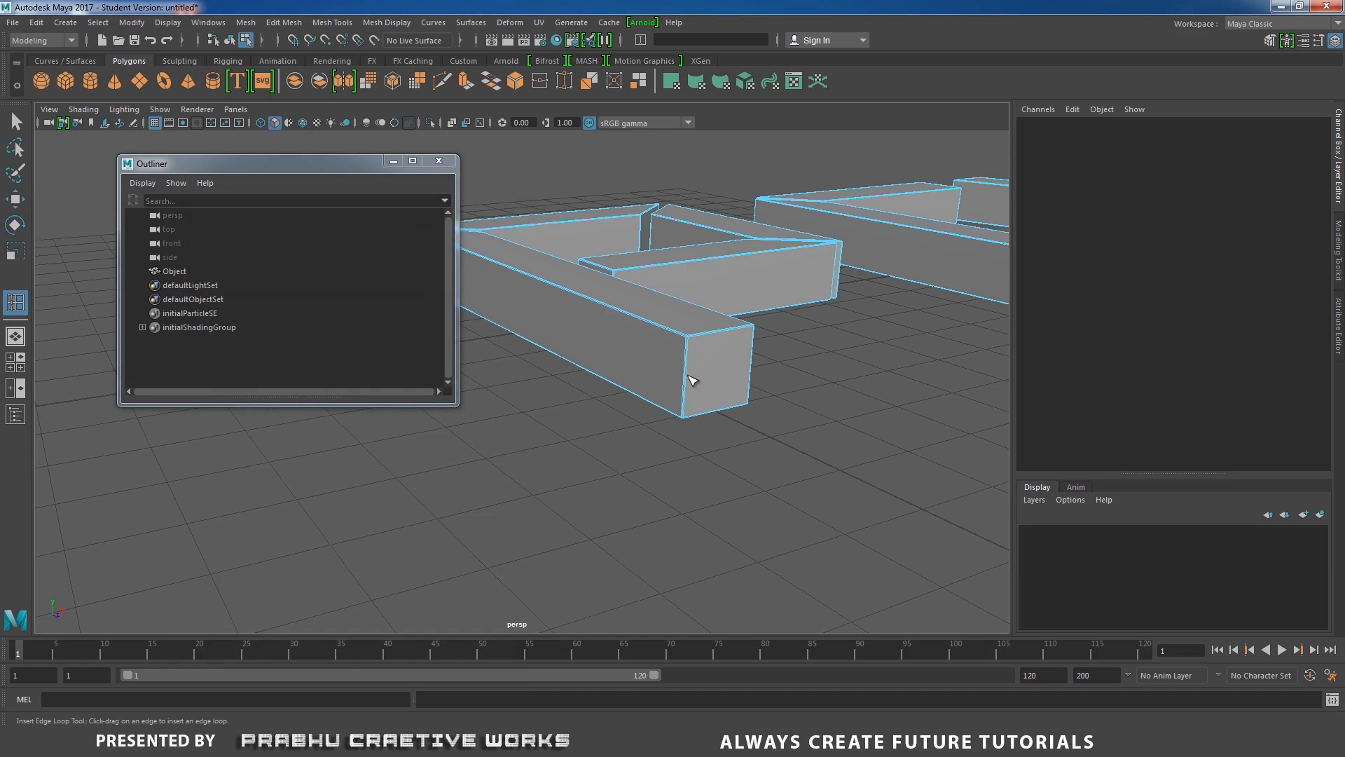
# Insert a single centered edge loop around each bar of the P letter.
pyautogui.click(689, 380)
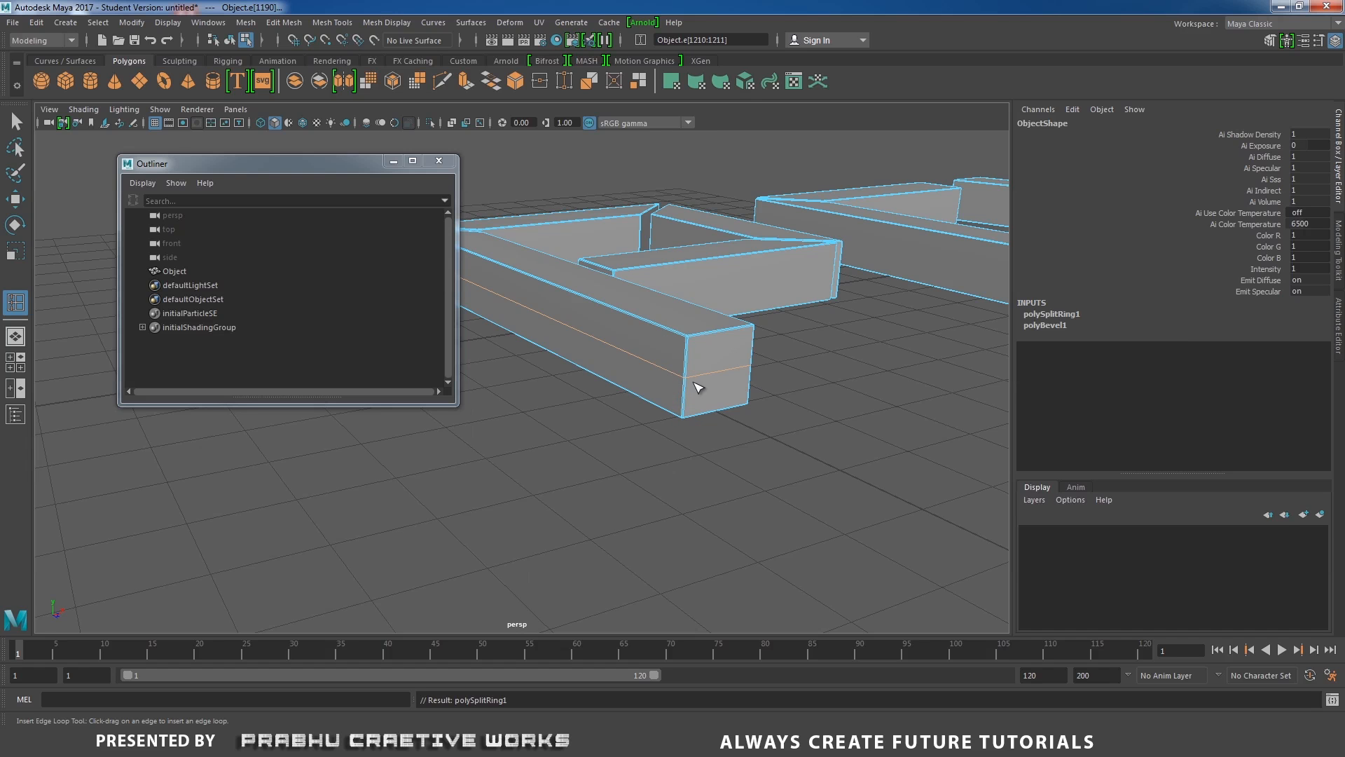
pyautogui.keyDown('alt'); pyautogui.moveTo(676, 357); pyautogui.dragTo(643, 415); pyautogui.keyUp('alt')
pyautogui.keyDown('alt'); pyautogui.moveTo(643, 414); pyautogui.dragTo(635, 410, button='middle'); pyautogui.keyUp('alt')
pyautogui.keyDown('alt'); pyautogui.moveTo(635, 410); pyautogui.dragTo(627, 454, button='right'); pyautogui.keyUp('alt')
pyautogui.click(577, 405)
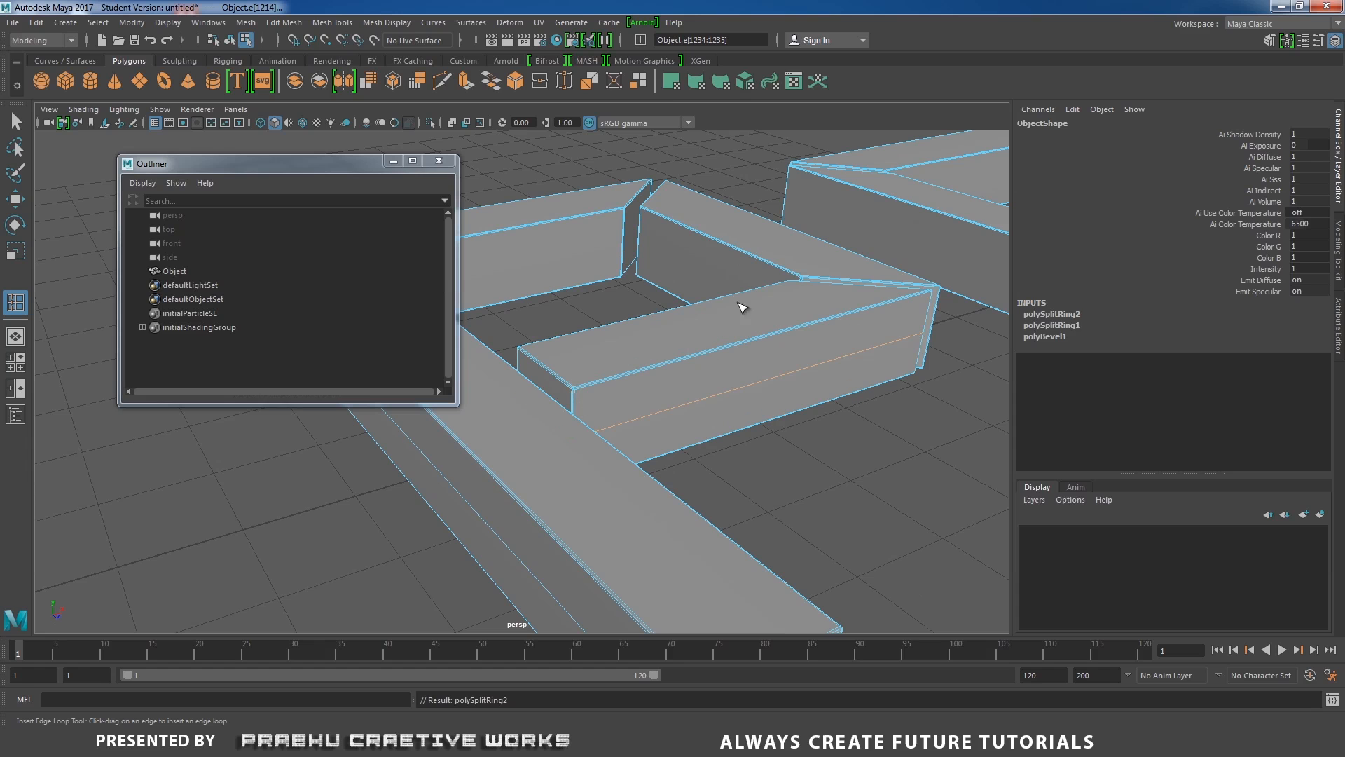
pyautogui.click(638, 244)
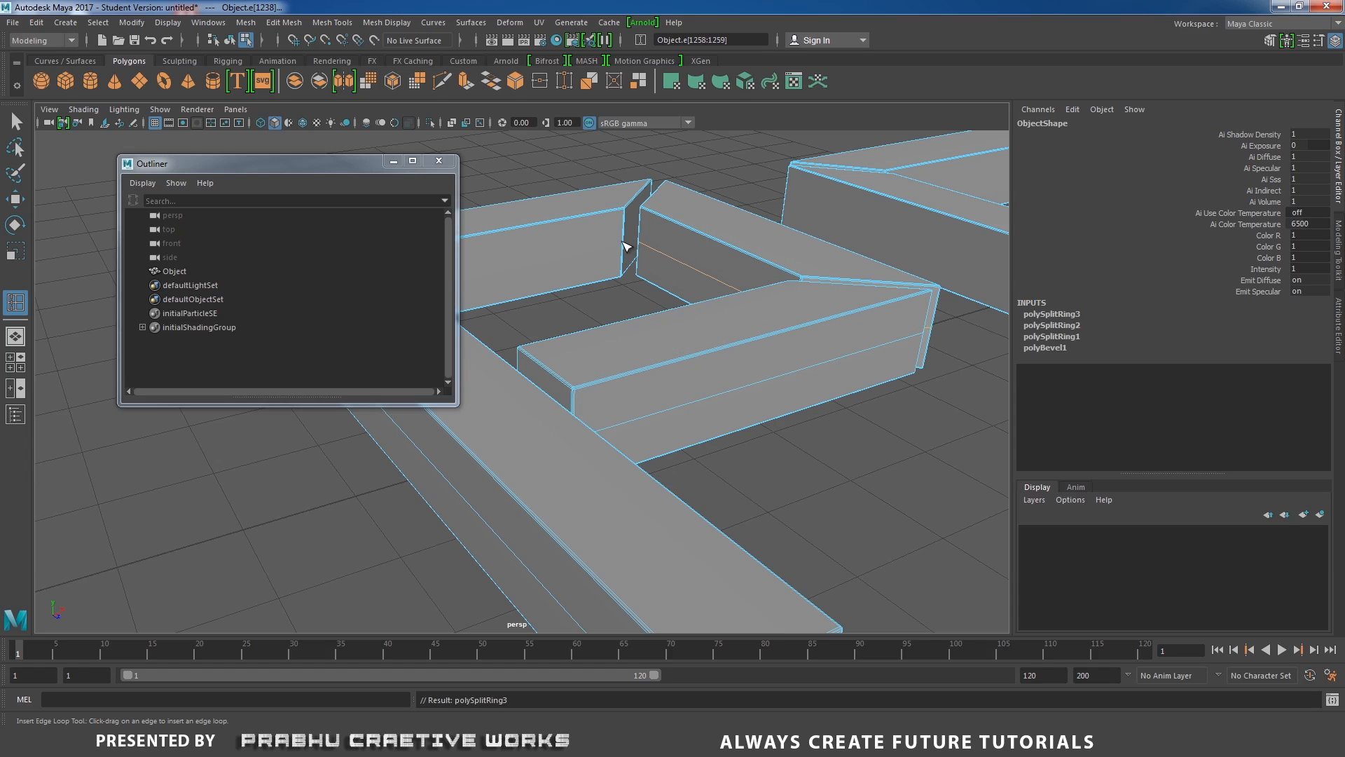
pyautogui.click(626, 245)
# Insert centered edge loops around the remaining bars of the C and W letters.
pyautogui.keyDown('alt'); pyautogui.moveTo(817, 319); pyautogui.dragTo(815, 465); pyautogui.keyUp('alt')
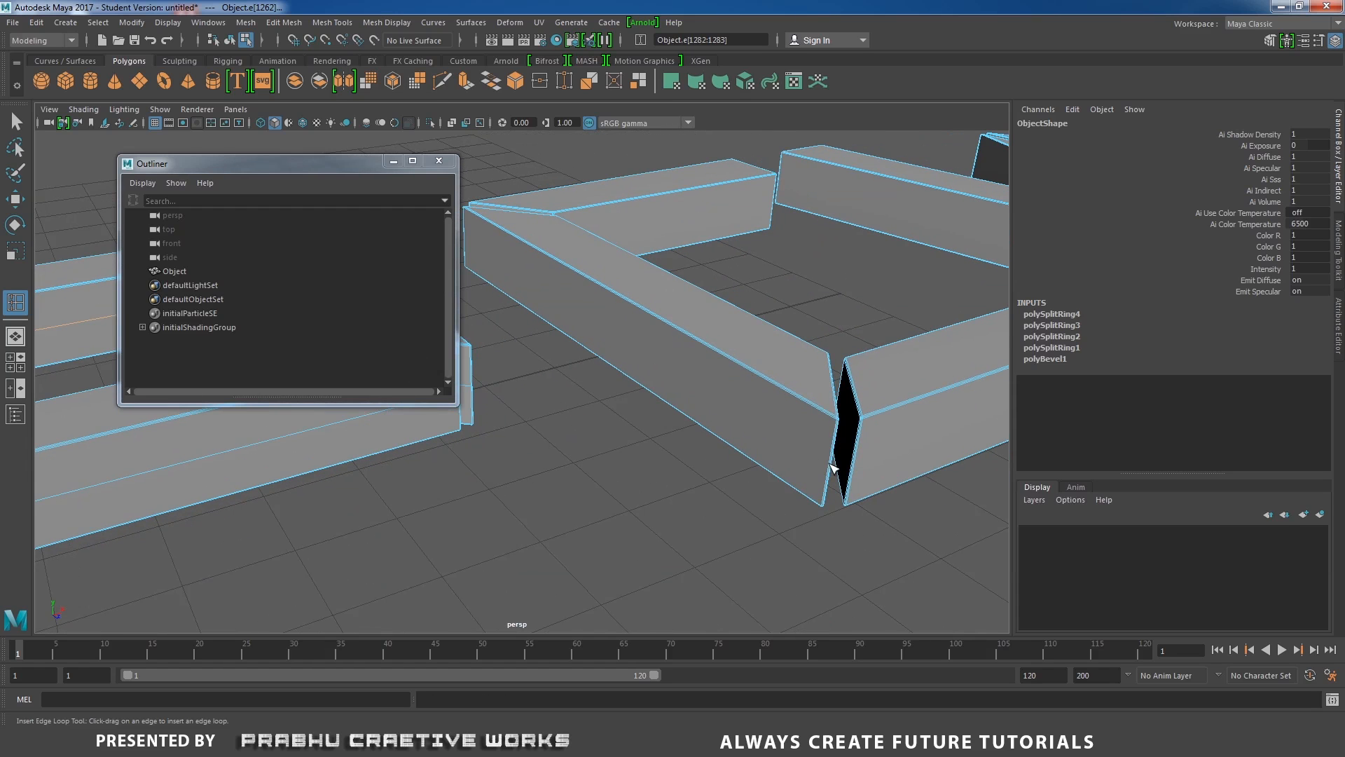
pyautogui.click(833, 469)
pyautogui.click(853, 459)
pyautogui.keyDown('alt'); pyautogui.moveTo(923, 379); pyautogui.dragTo(531, 447, button='middle'); pyautogui.keyUp('alt')
pyautogui.keyDown('alt'); pyautogui.moveTo(617, 378); pyautogui.dragTo(858, 394, button='middle'); pyautogui.keyUp('alt')
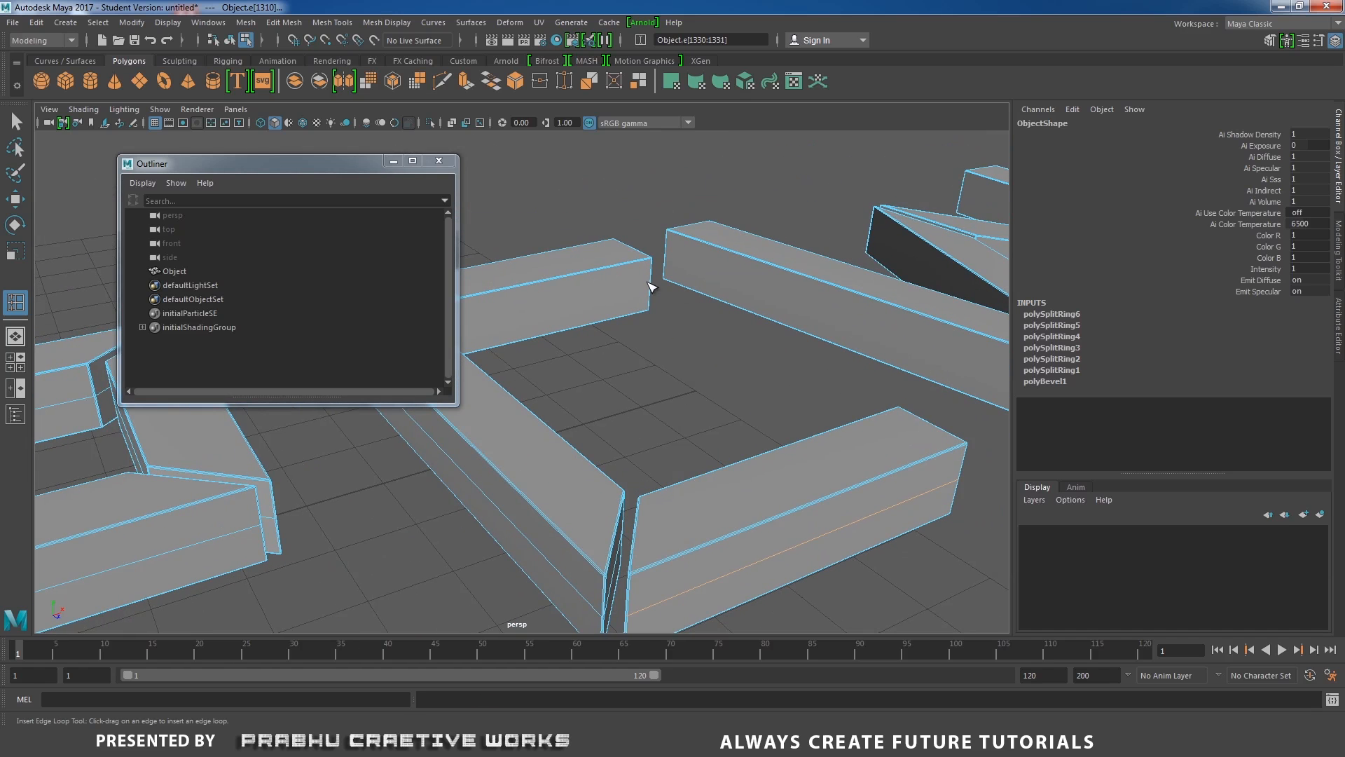
pyautogui.click(649, 284)
pyautogui.keyDown('alt'); pyautogui.moveTo(786, 333); pyautogui.dragTo(488, 315, button='middle'); pyautogui.keyUp('alt')
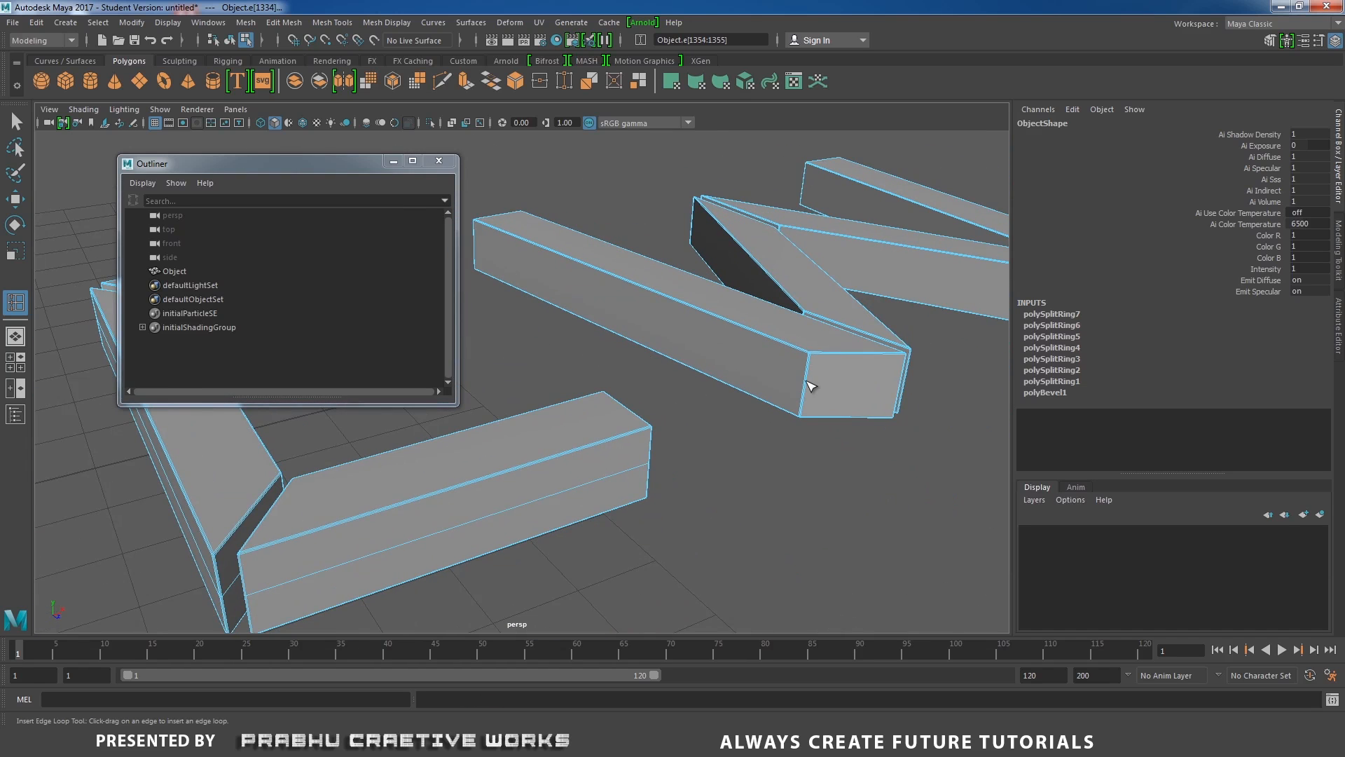
pyautogui.click(809, 385)
pyautogui.keyDown('alt'); pyautogui.moveTo(871, 393); pyautogui.dragTo(702, 452); pyautogui.keyUp('alt')
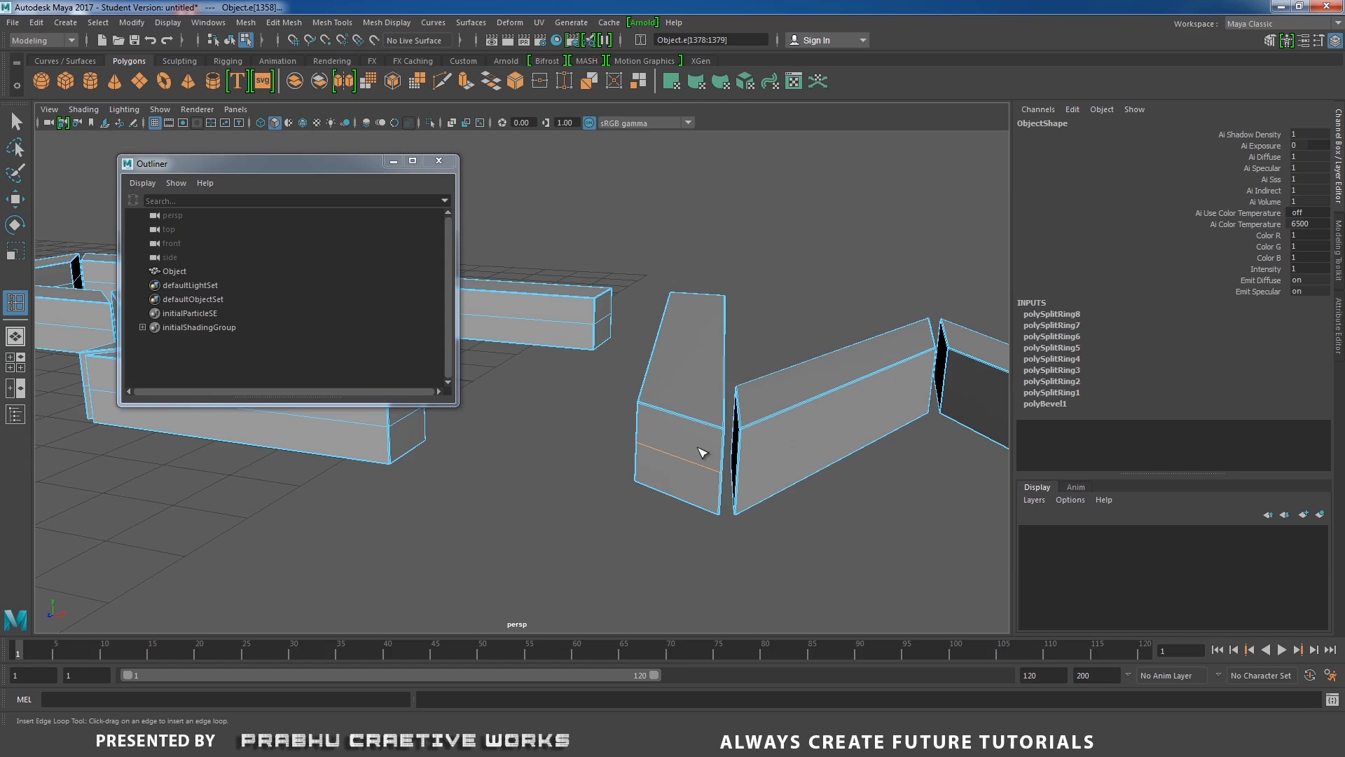
pyautogui.click(745, 470)
pyautogui.keyDown('alt'); pyautogui.moveTo(823, 474); pyautogui.dragTo(541, 414); pyautogui.keyUp('alt')
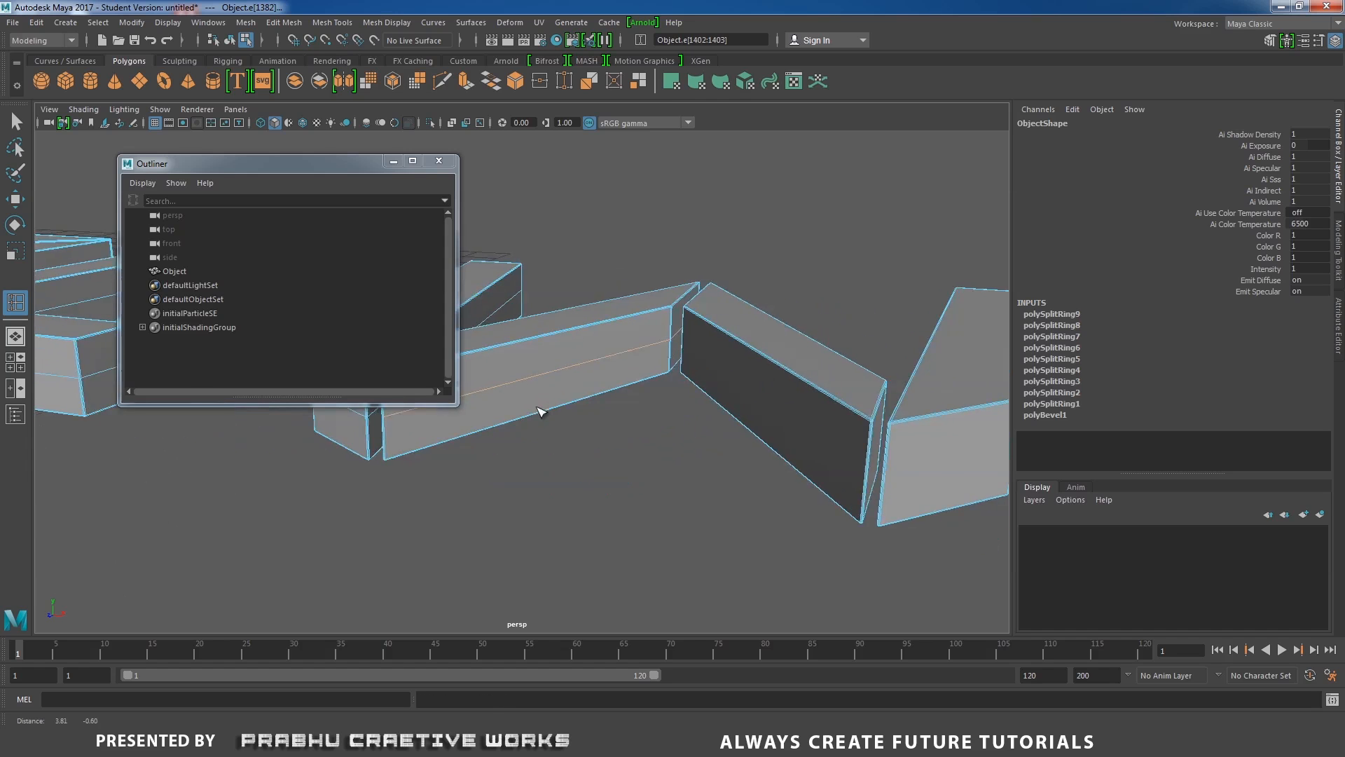
pyautogui.click(855, 462)
pyautogui.click(876, 482)
pyautogui.keyDown('alt'); pyautogui.moveTo(814, 502); pyautogui.dragTo(852, 504); pyautogui.keyUp('alt')
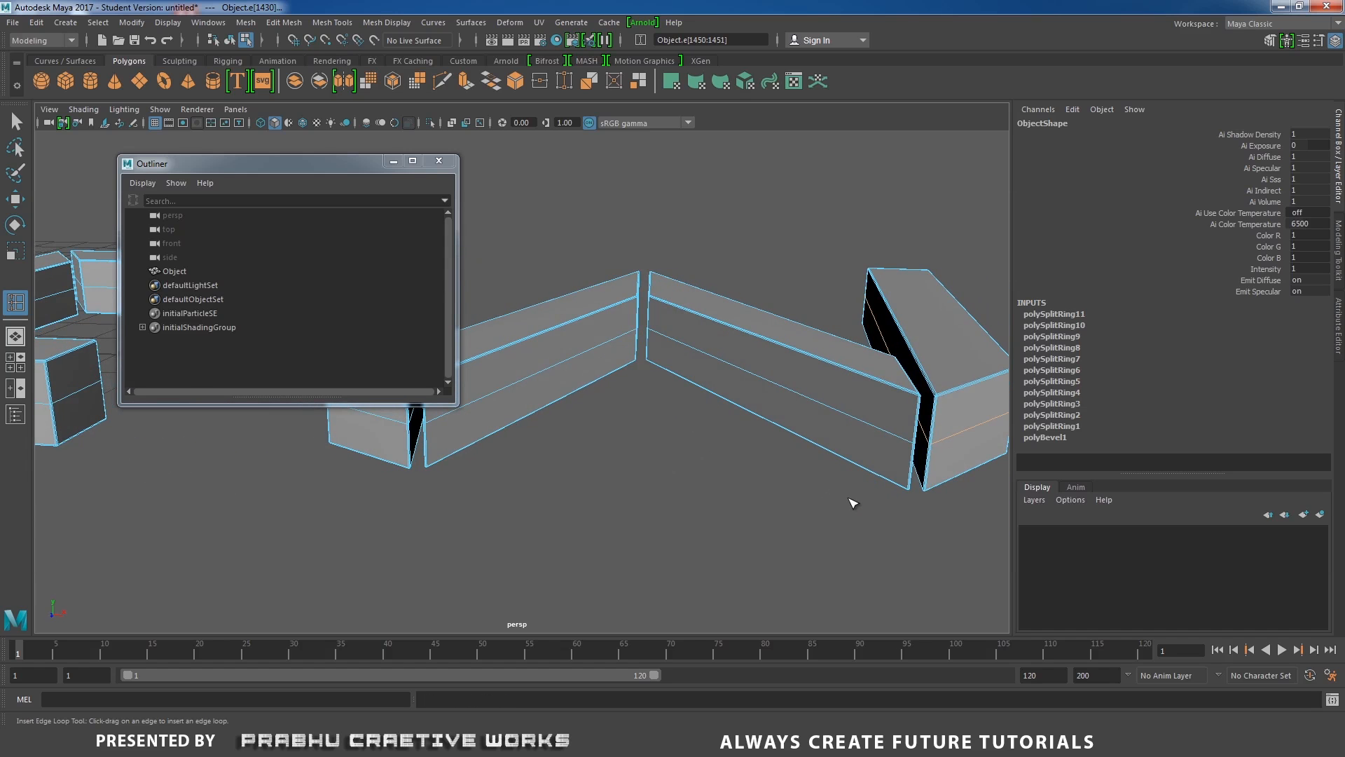
# Select all the newly inserted middle edge loops running along the letter bars.
pyautogui.press('w')
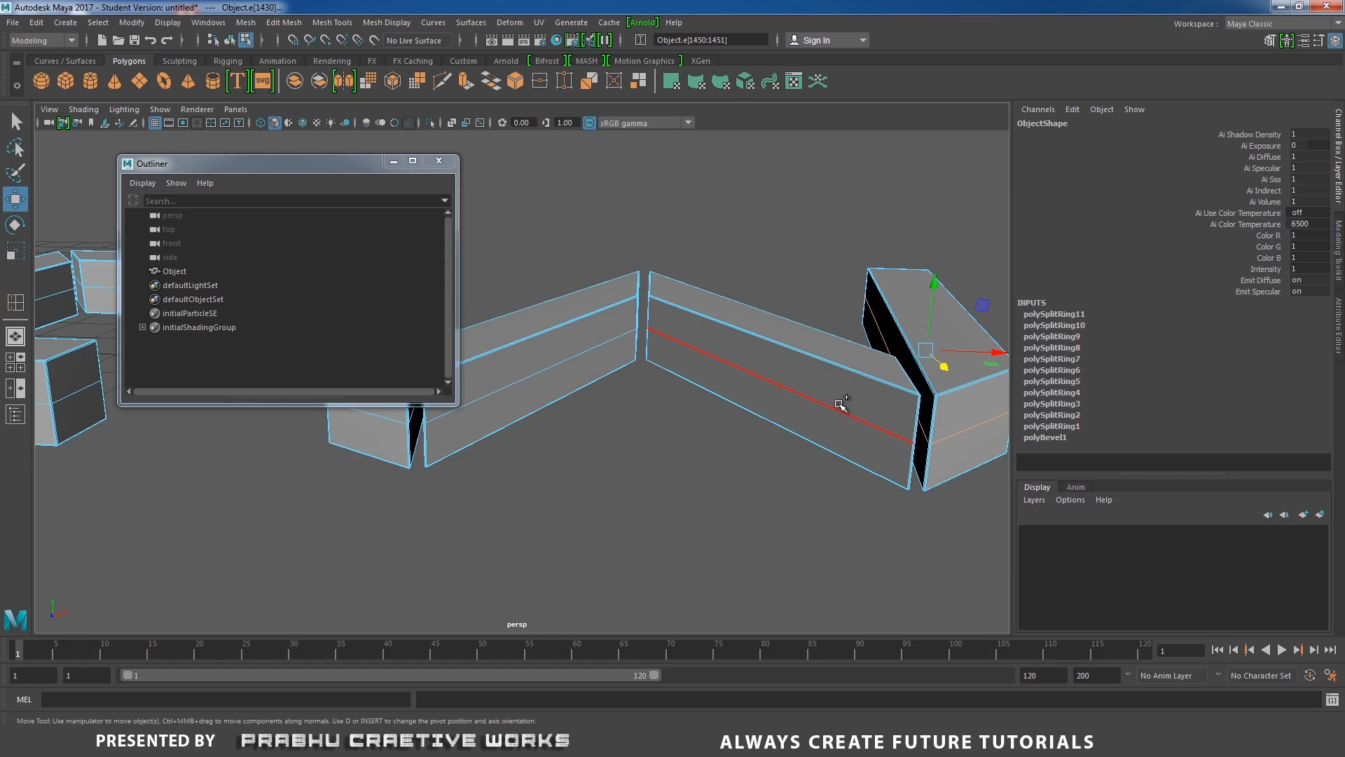
pyautogui.keyDown('alt'); pyautogui.moveTo(840, 405); pyautogui.dragTo(792, 432); pyautogui.keyUp('alt')
pyautogui.keyDown('alt'); pyautogui.moveTo(825, 431); pyautogui.dragTo(724, 410, button='middle'); pyautogui.keyUp('alt')
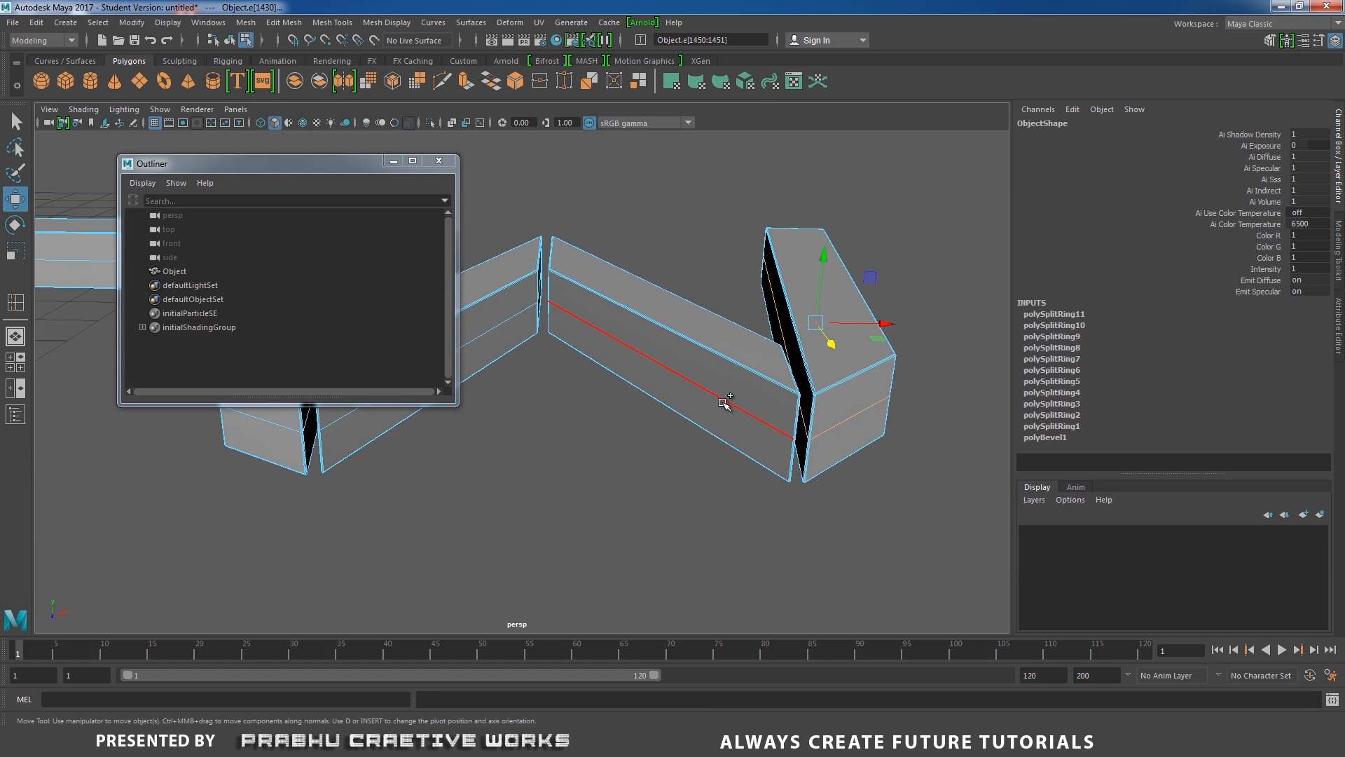
pyautogui.keyDown('alt'); pyautogui.moveTo(725, 407); pyautogui.dragTo(763, 446); pyautogui.keyUp('alt')
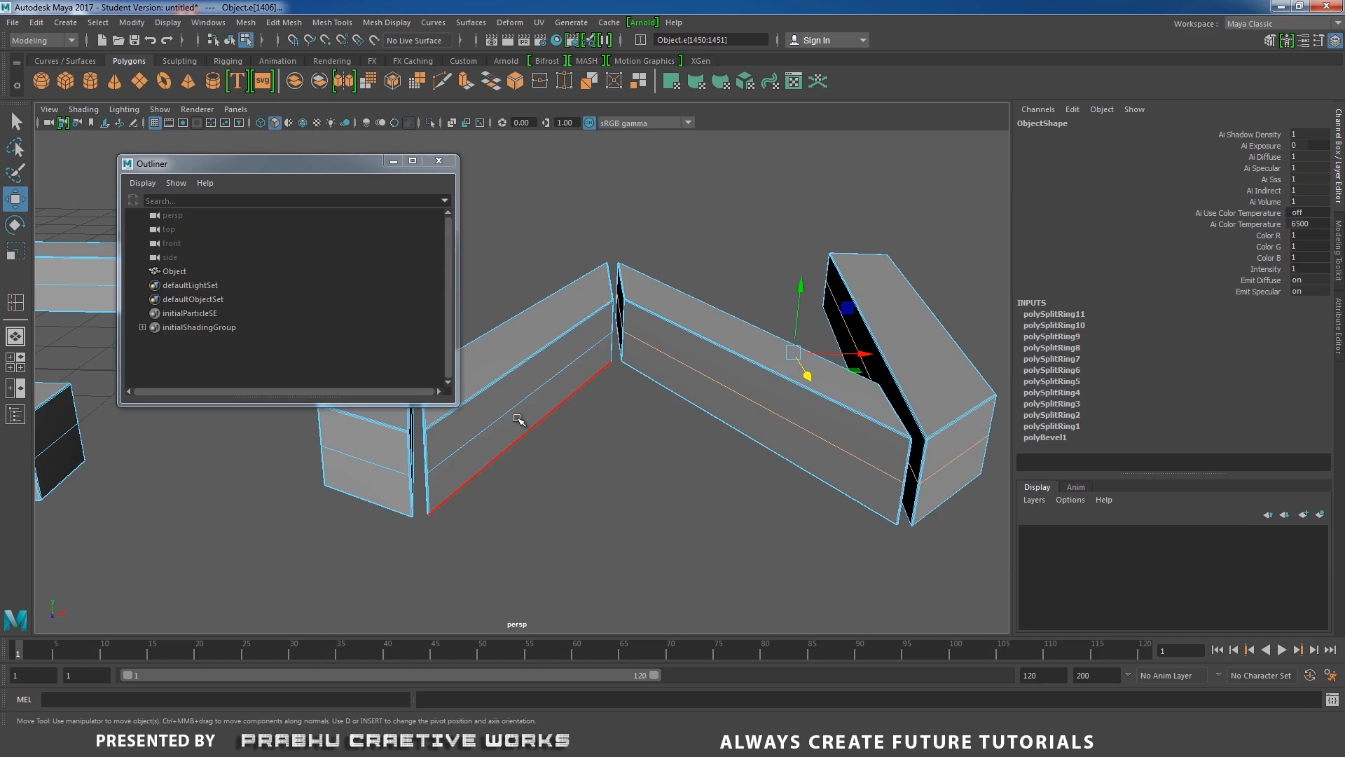
pyautogui.keyDown('alt'); pyautogui.moveTo(646, 472); pyautogui.dragTo(734, 465); pyautogui.keyUp('alt')
pyautogui.keyDown('shift'); pyautogui.doubleClick(735, 464); pyautogui.keyUp('shift')
pyautogui.keyDown('alt'); pyautogui.moveTo(735, 465); pyautogui.dragTo(1000, 450, button='middle'); pyautogui.keyUp('alt')
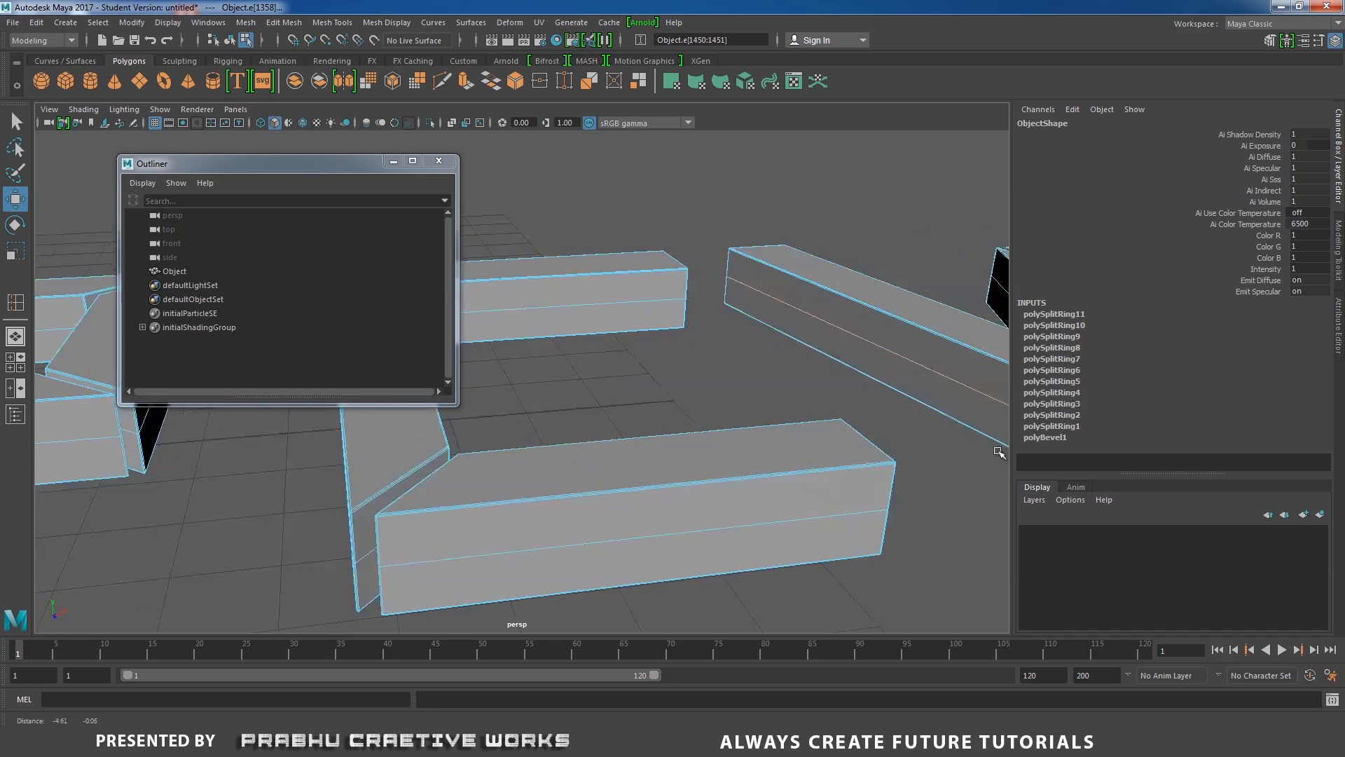
pyautogui.keyDown('alt'); pyautogui.moveTo(1000, 450); pyautogui.dragTo(769, 447, button='right'); pyautogui.keyUp('alt')
pyautogui.keyDown('alt'); pyautogui.moveTo(769, 446); pyautogui.dragTo(808, 464); pyautogui.keyUp('alt')
pyautogui.keyDown('shift'); pyautogui.doubleClick(795, 462); pyautogui.keyUp('shift')
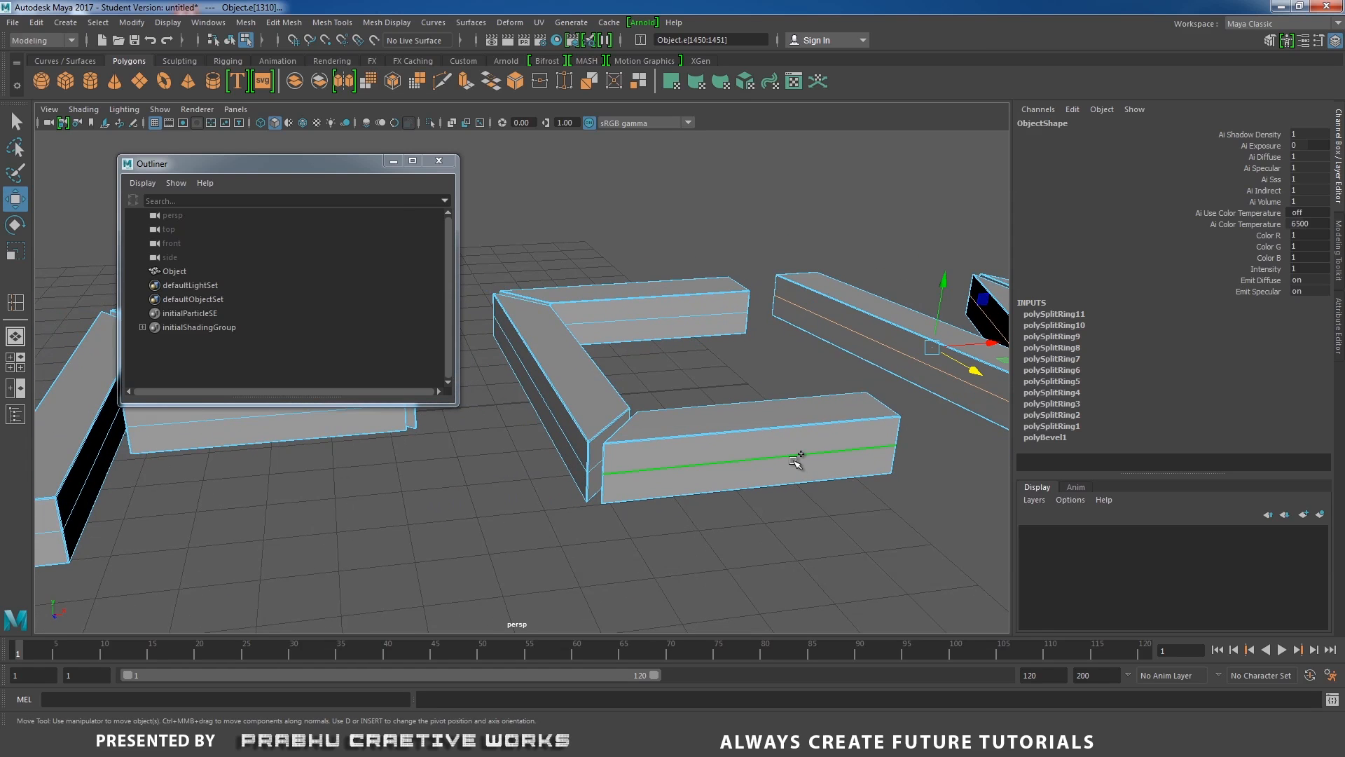
pyautogui.keyDown('shift'); pyautogui.doubleClick(580, 451); pyautogui.keyUp('shift')
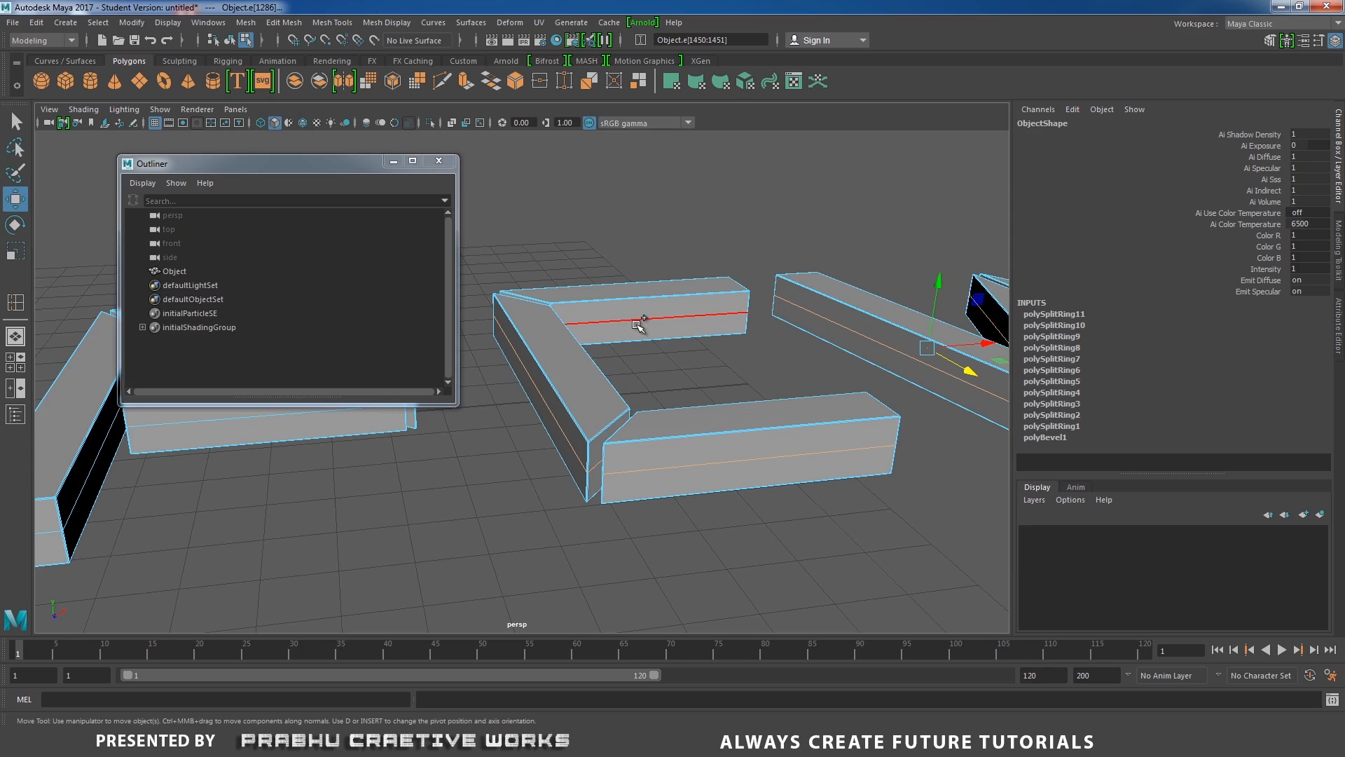
pyautogui.keyDown('alt'); pyautogui.moveTo(596, 378); pyautogui.dragTo(960, 404); pyautogui.keyUp('alt')
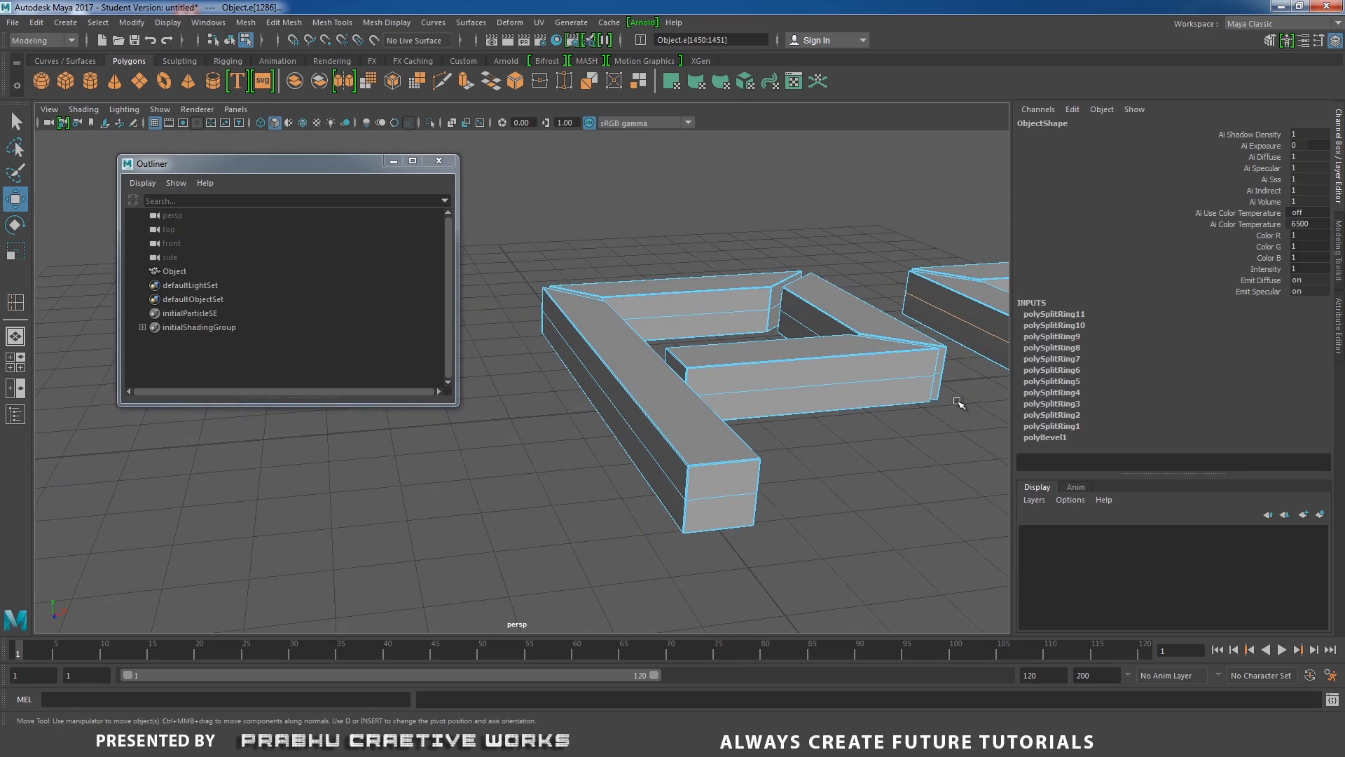
pyautogui.keyDown('shift'); pyautogui.doubleClick(782, 386); pyautogui.keyUp('shift')
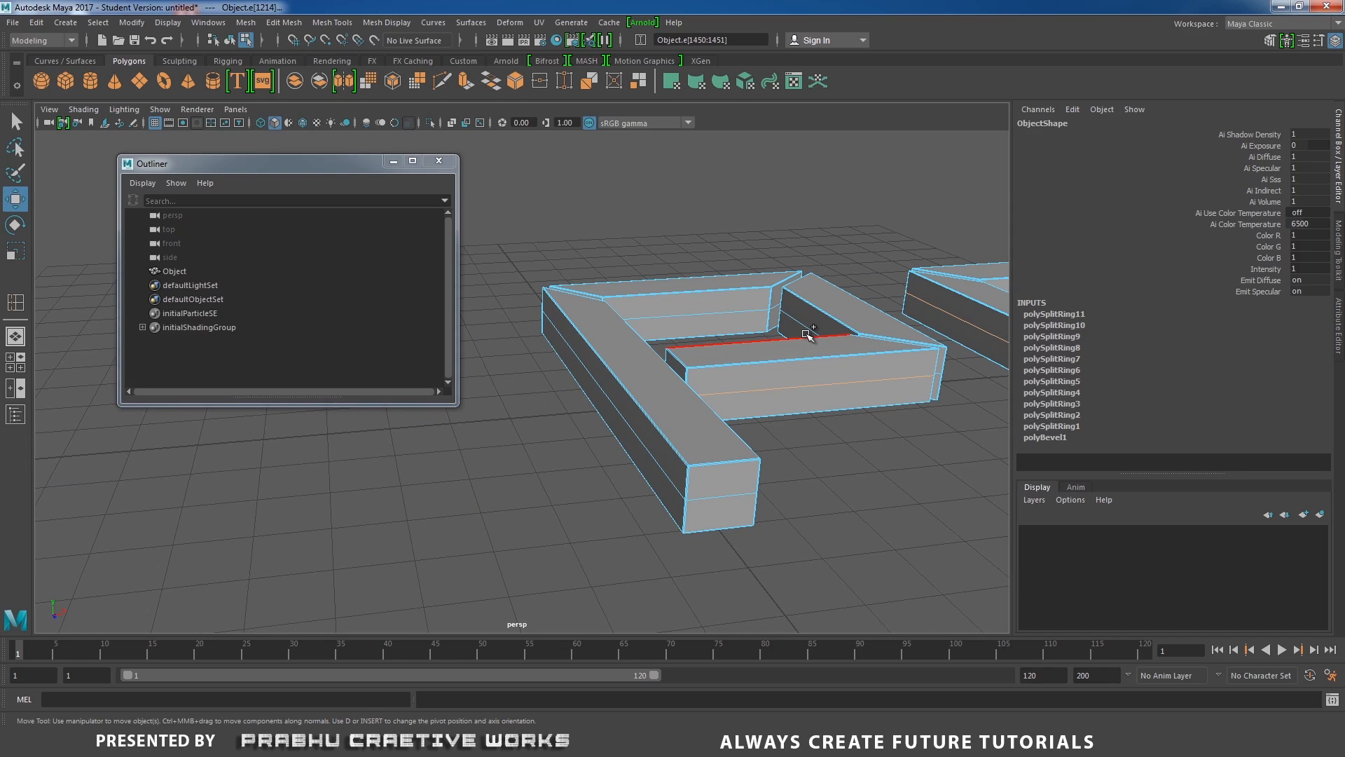
pyautogui.keyDown('shift'); pyautogui.click(730, 310); pyautogui.keyUp('shift')
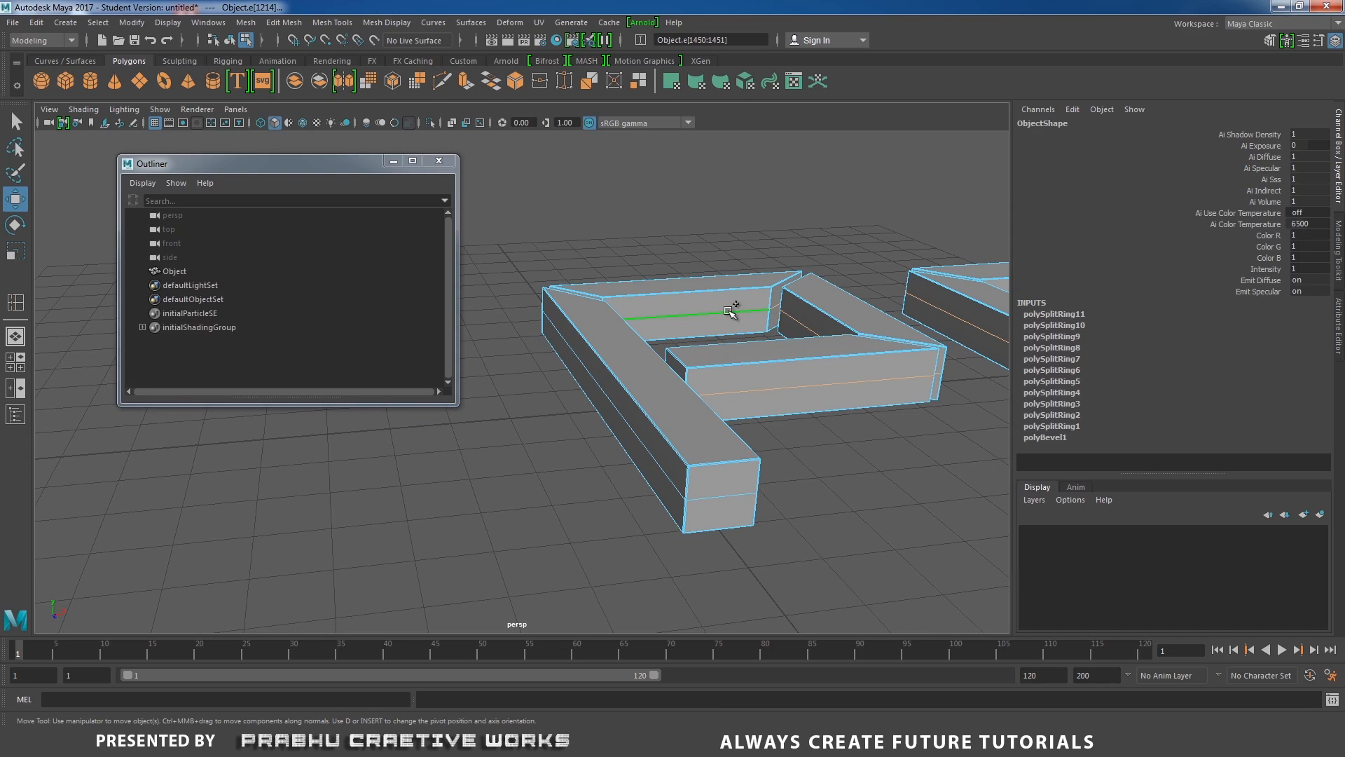
pyautogui.keyDown('shift'); pyautogui.doubleClick(670, 479); pyautogui.keyUp('shift')
pyautogui.keyDown('alt'); pyautogui.moveTo(684, 465); pyautogui.dragTo(820, 490); pyautogui.keyUp('alt')
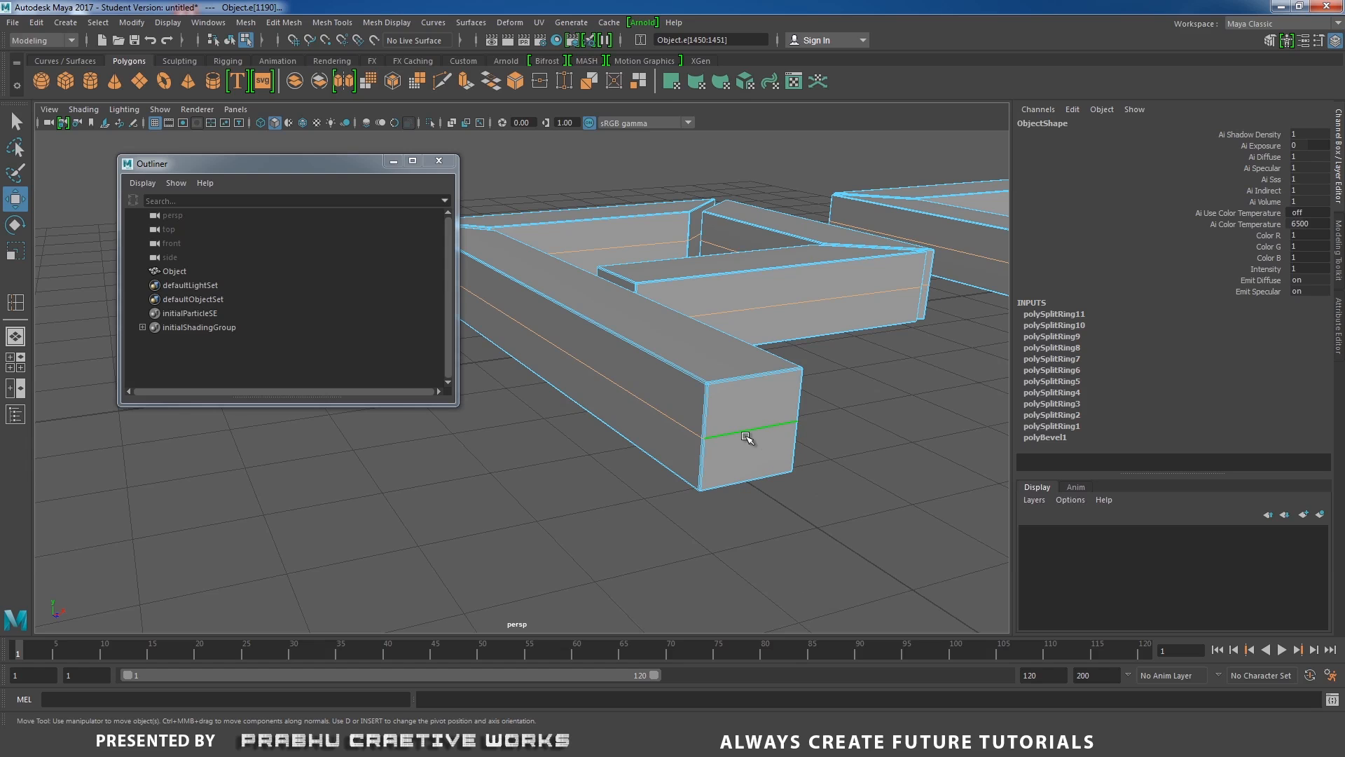
# Bevel the selected middle edge loops with a fraction of 0.5 and deselect.
pyautogui.keyDown('shift'); pyautogui.moveTo(737, 431); pyautogui.dragTo(781, 430, button='right'); pyautogui.keyUp('shift')
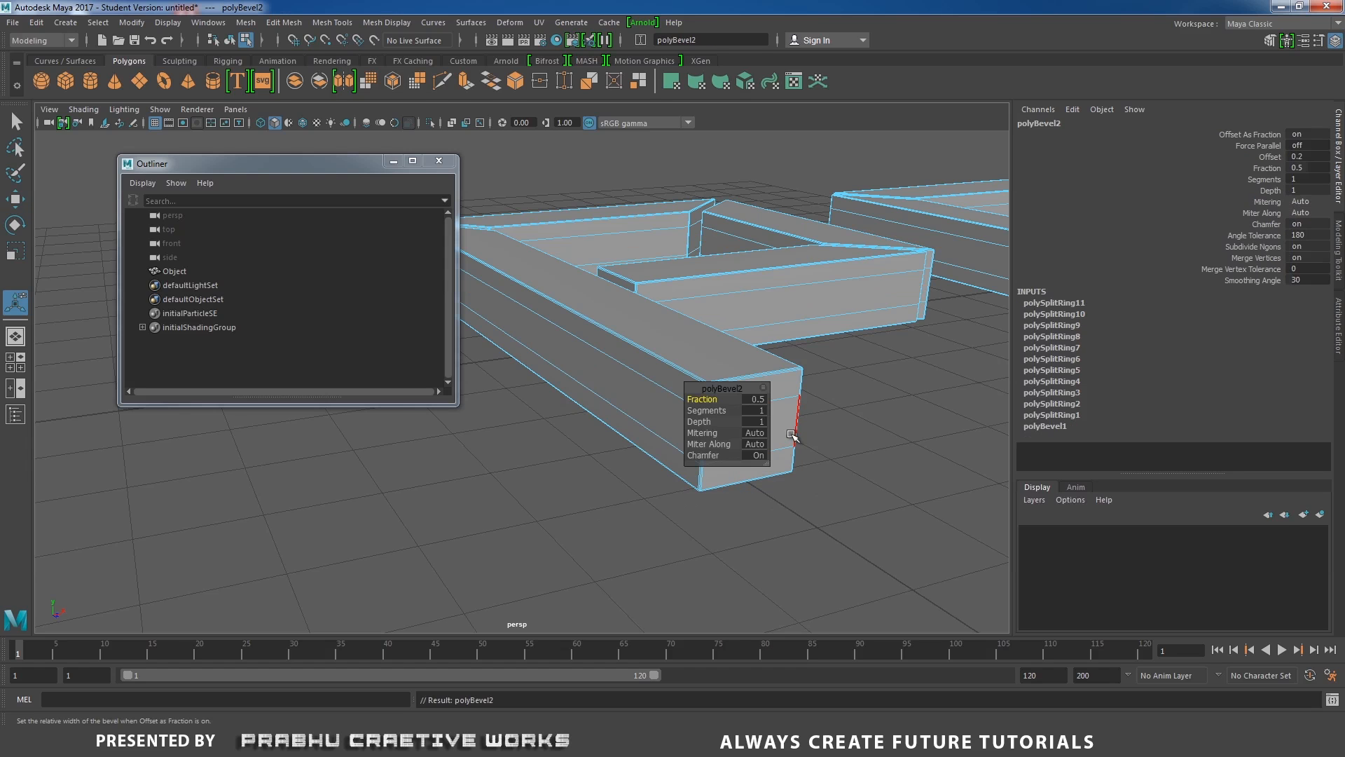
pyautogui.keyDown('alt'); pyautogui.moveTo(834, 452); pyautogui.dragTo(812, 448); pyautogui.keyUp('alt')
pyautogui.moveTo(722, 389); pyautogui.dragTo(507, 440)
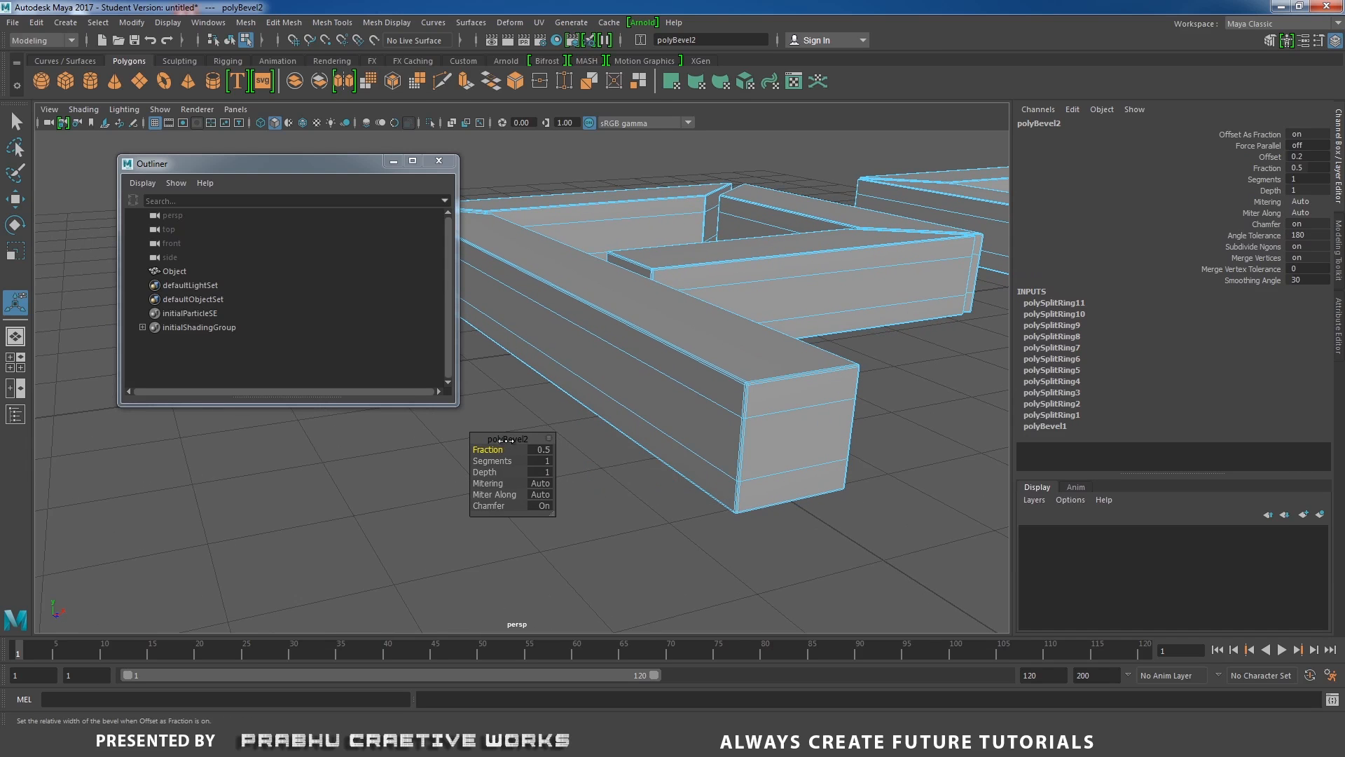
pyautogui.click(545, 452)
pyautogui.press('Return')
pyautogui.click(609, 522)
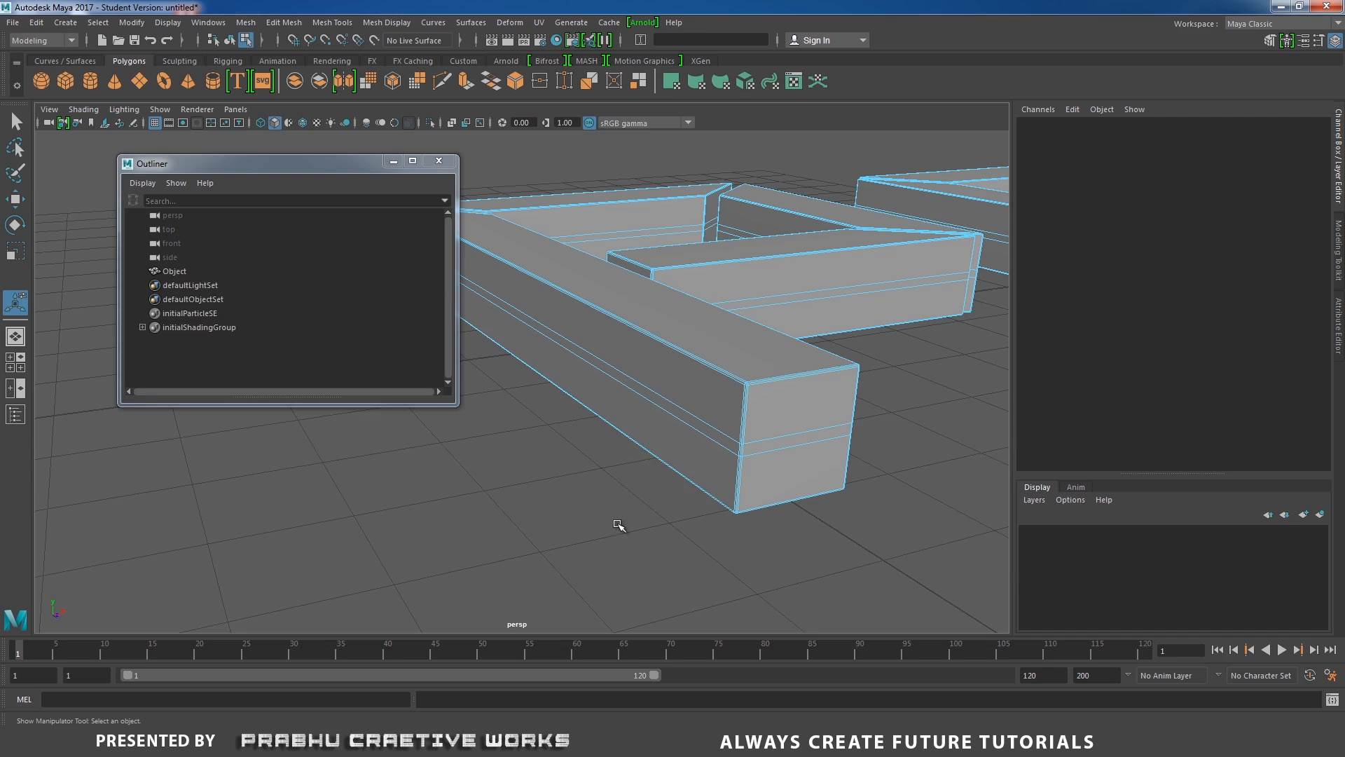
# Try selecting the beveled middle face loops around the P letter's bars one by one.
pyautogui.keyDown('alt'); pyautogui.moveTo(616, 526); pyautogui.dragTo(805, 499); pyautogui.keyUp('alt')
pyautogui.moveTo(768, 340); pyautogui.dragTo(768, 376, button='right')
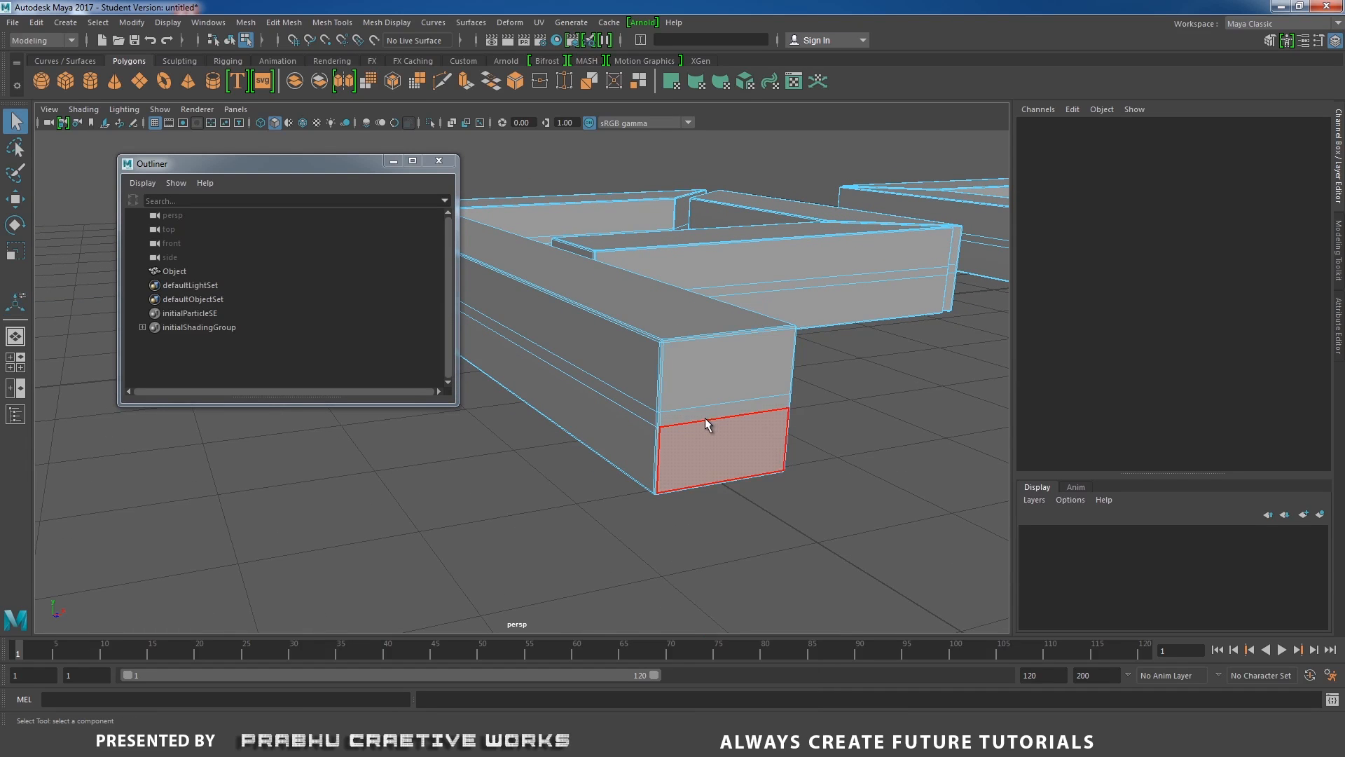
pyautogui.click(702, 413)
pyautogui.keyDown('alt'); pyautogui.moveTo(751, 457); pyautogui.dragTo(772, 472); pyautogui.keyUp('alt')
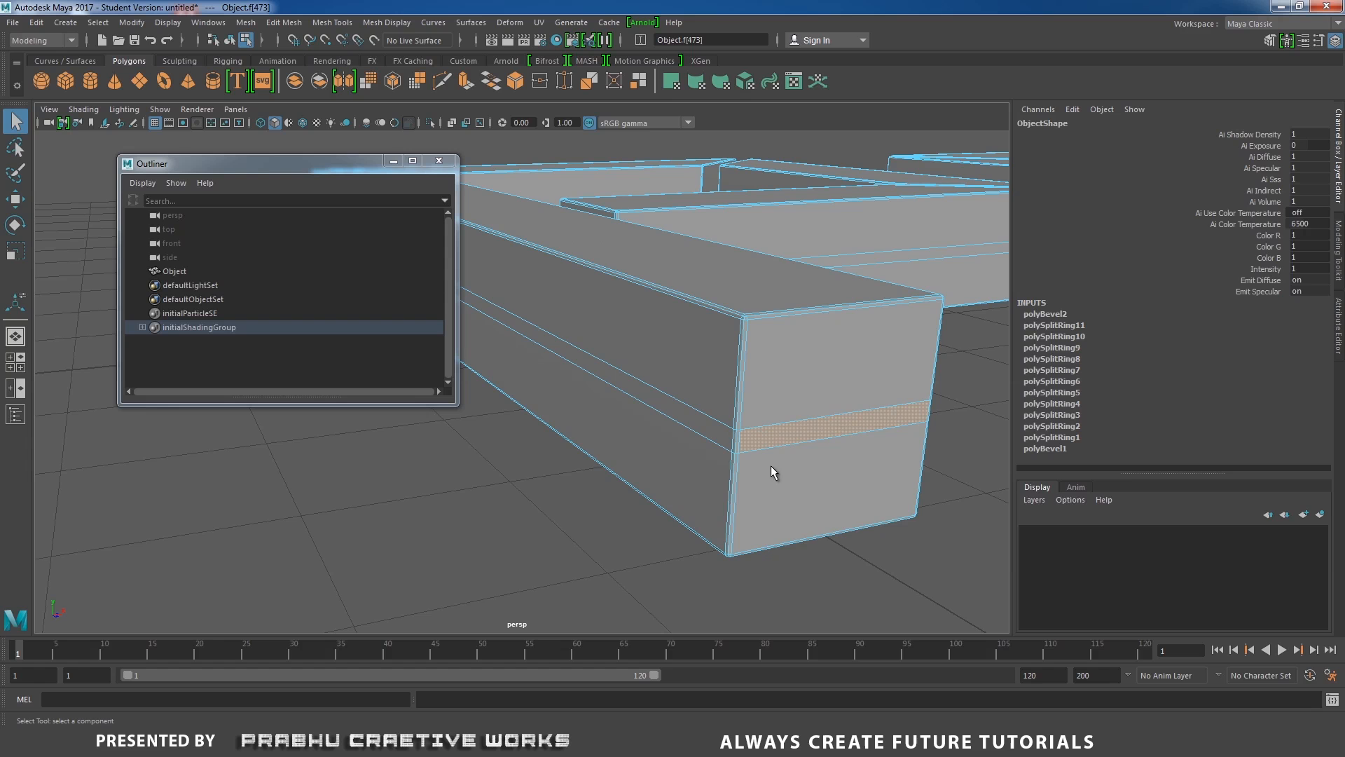
pyautogui.keyDown('shift'); pyautogui.doubleClick(738, 447); pyautogui.keyUp('shift')
pyautogui.keyDown('alt'); pyautogui.moveTo(751, 449); pyautogui.dragTo(648, 536); pyautogui.keyUp('alt')
pyautogui.scroll(4, 697, 494)
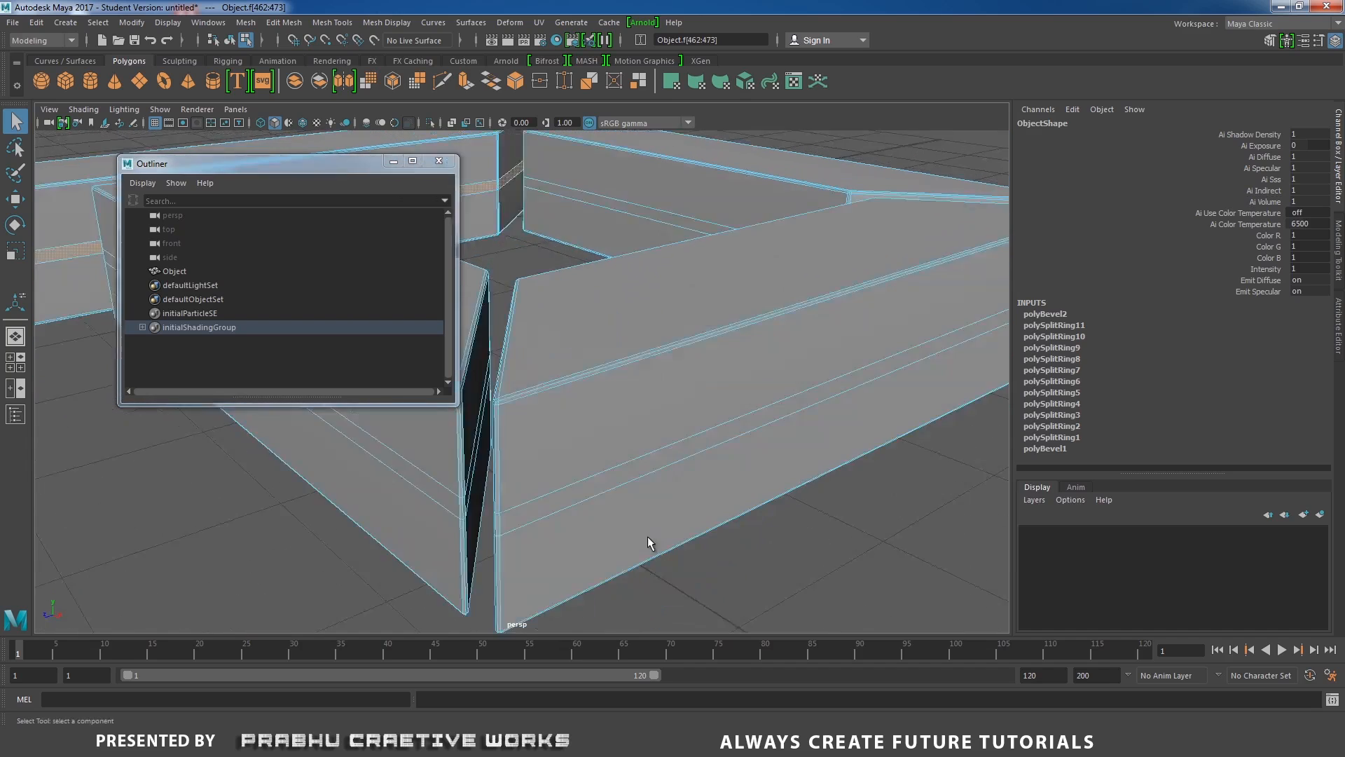
pyautogui.keyDown('alt'); pyautogui.moveTo(647, 536); pyautogui.dragTo(810, 492, button='middle'); pyautogui.keyUp('alt')
pyautogui.keyDown('alt'); pyautogui.moveTo(810, 491); pyautogui.dragTo(693, 525); pyautogui.keyUp('alt')
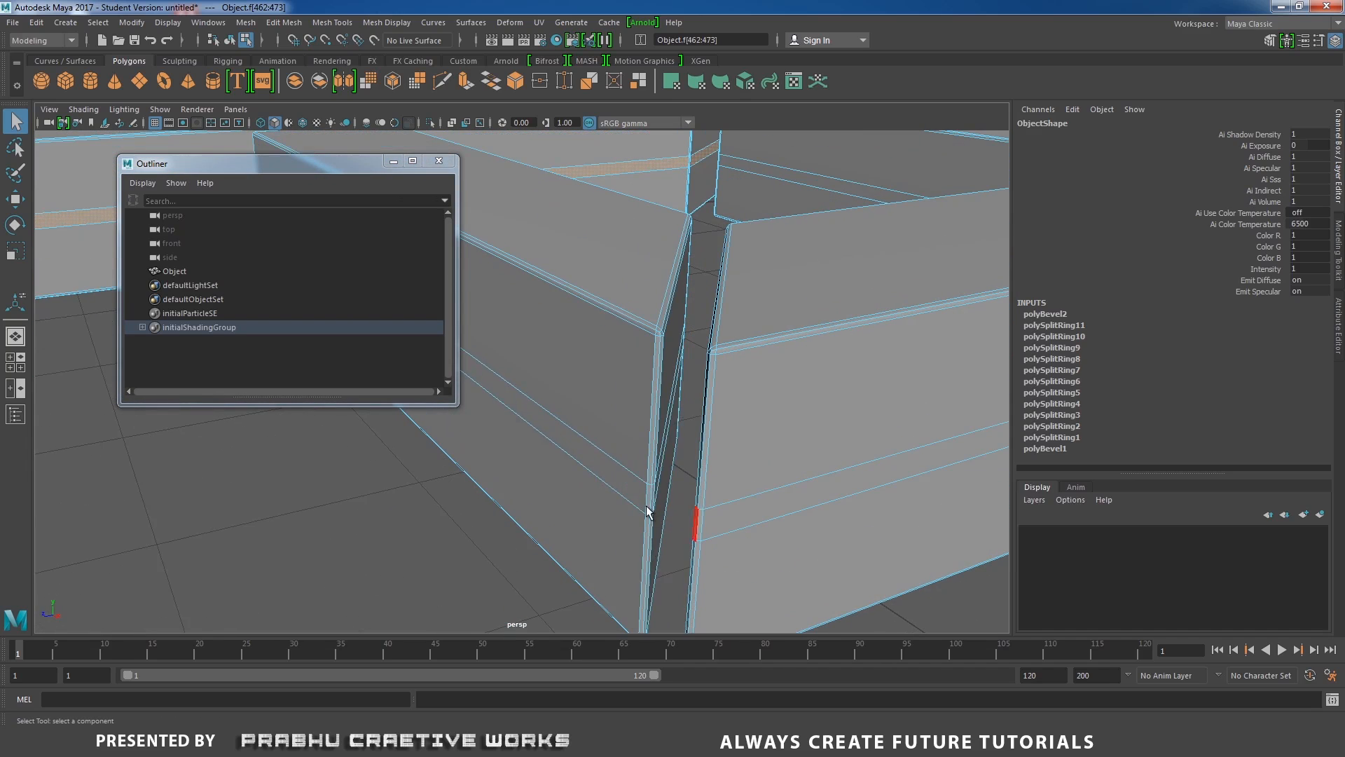
pyautogui.keyDown('shift'); pyautogui.click(632, 491); pyautogui.keyUp('shift')
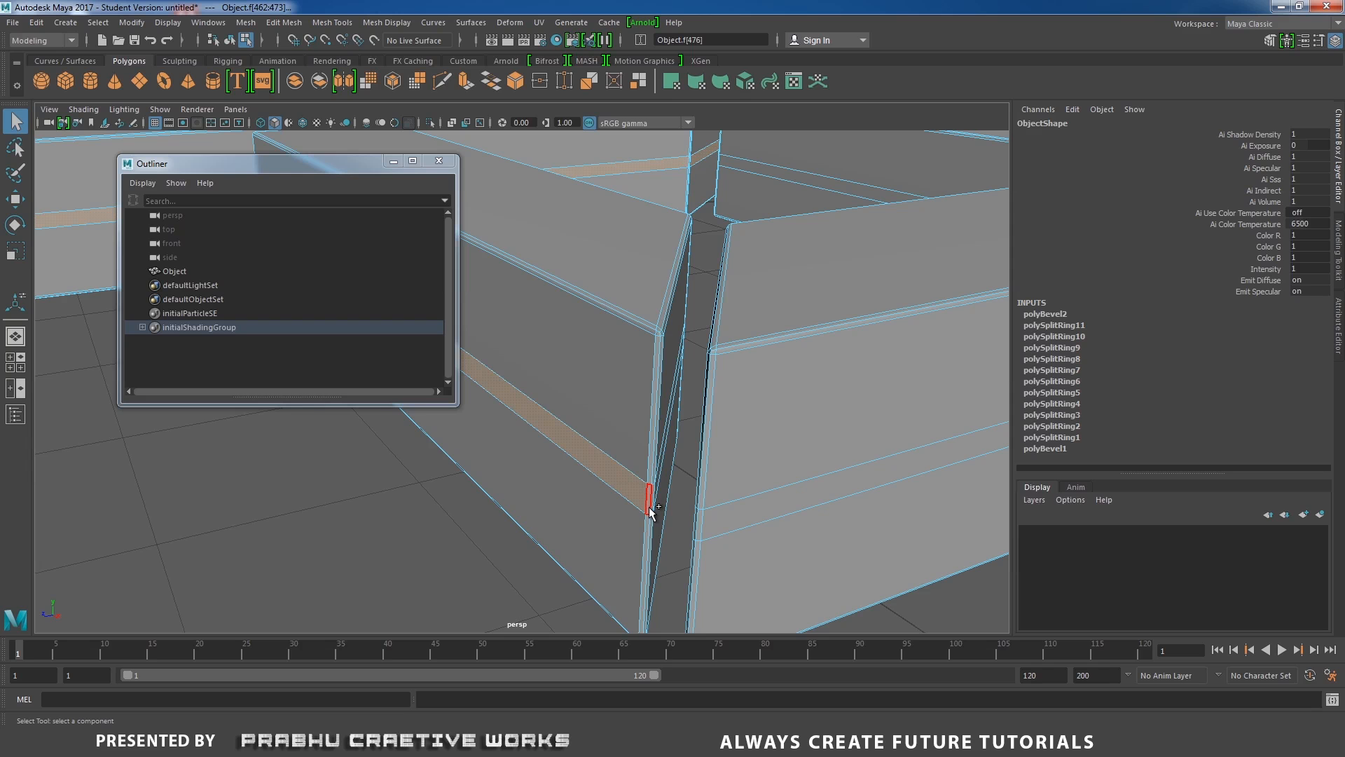
pyautogui.keyDown('shift'); pyautogui.click(649, 507); pyautogui.keyUp('shift')
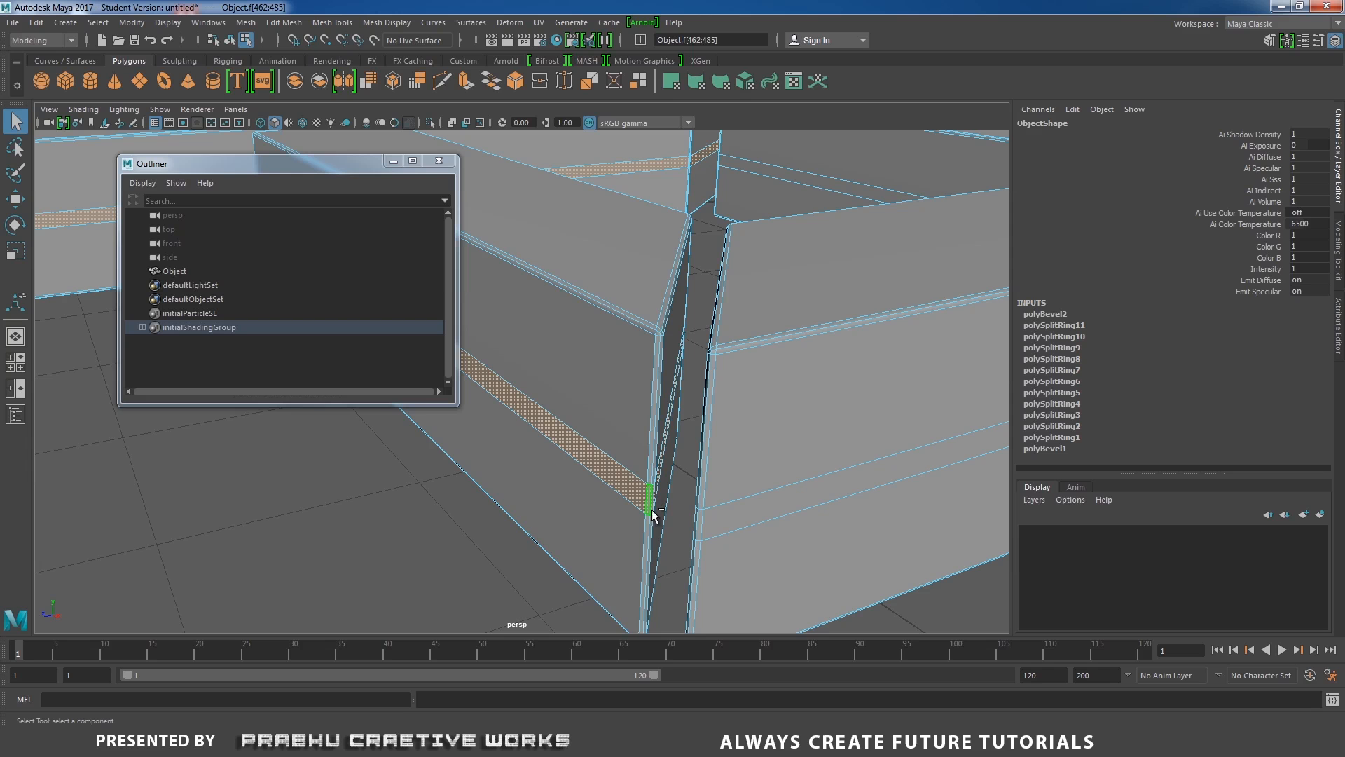
pyautogui.keyDown('shift'); pyautogui.doubleClick(701, 526); pyautogui.keyUp('shift')
# Continue adding beveled middle face loops on the other letters before clearing the selection.
pyautogui.keyDown('alt'); pyautogui.moveTo(856, 487); pyautogui.dragTo(694, 428, button='right'); pyautogui.keyUp('alt')
pyautogui.keyDown('alt'); pyautogui.moveTo(694, 427); pyautogui.dragTo(740, 449); pyautogui.keyUp('alt')
pyautogui.keyDown('alt'); pyautogui.moveTo(740, 449); pyautogui.dragTo(789, 595, button='middle'); pyautogui.keyUp('alt')
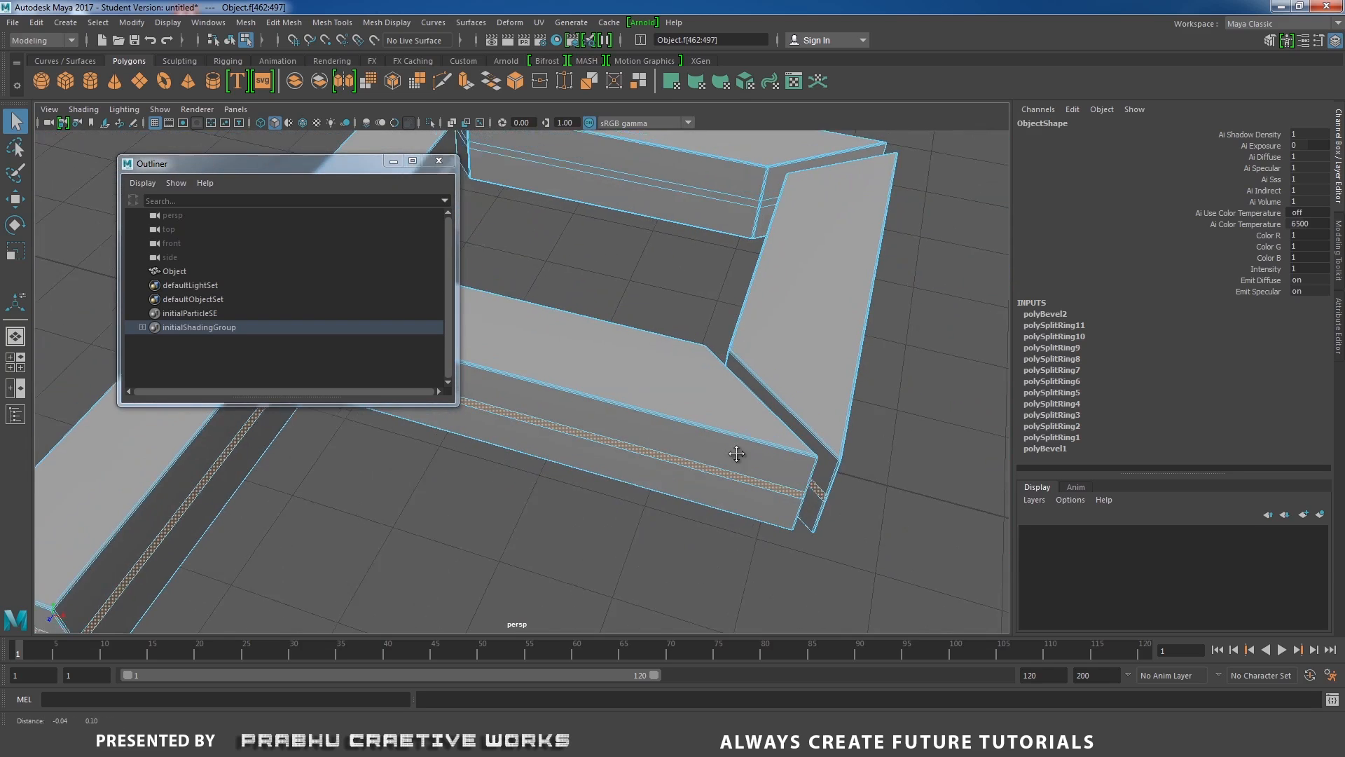
pyautogui.keyDown('alt'); pyautogui.moveTo(629, 469); pyautogui.dragTo(585, 471); pyautogui.keyUp('alt')
pyautogui.keyDown('alt'); pyautogui.moveTo(585, 470); pyautogui.dragTo(733, 523, button='right'); pyautogui.keyUp('alt')
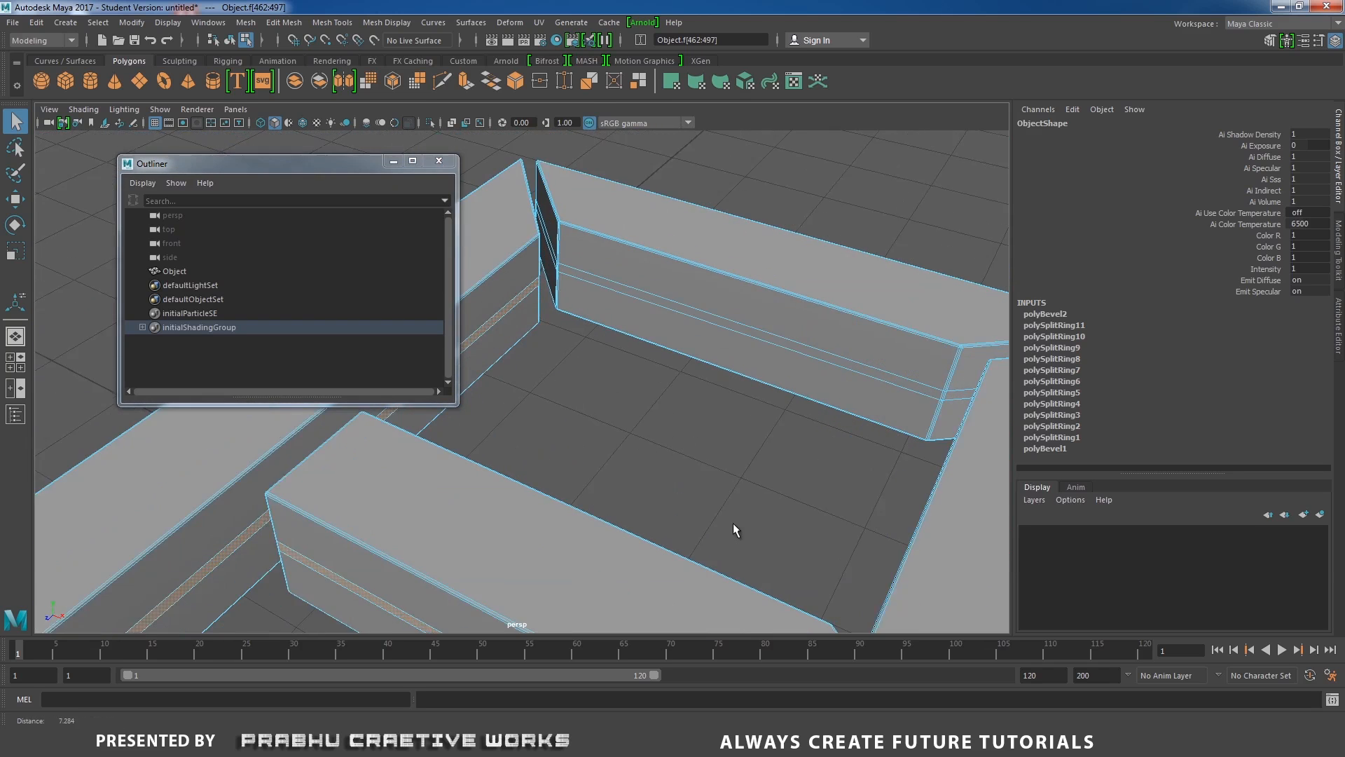
pyautogui.keyDown('shift'); pyautogui.click(869, 363); pyautogui.keyUp('shift')
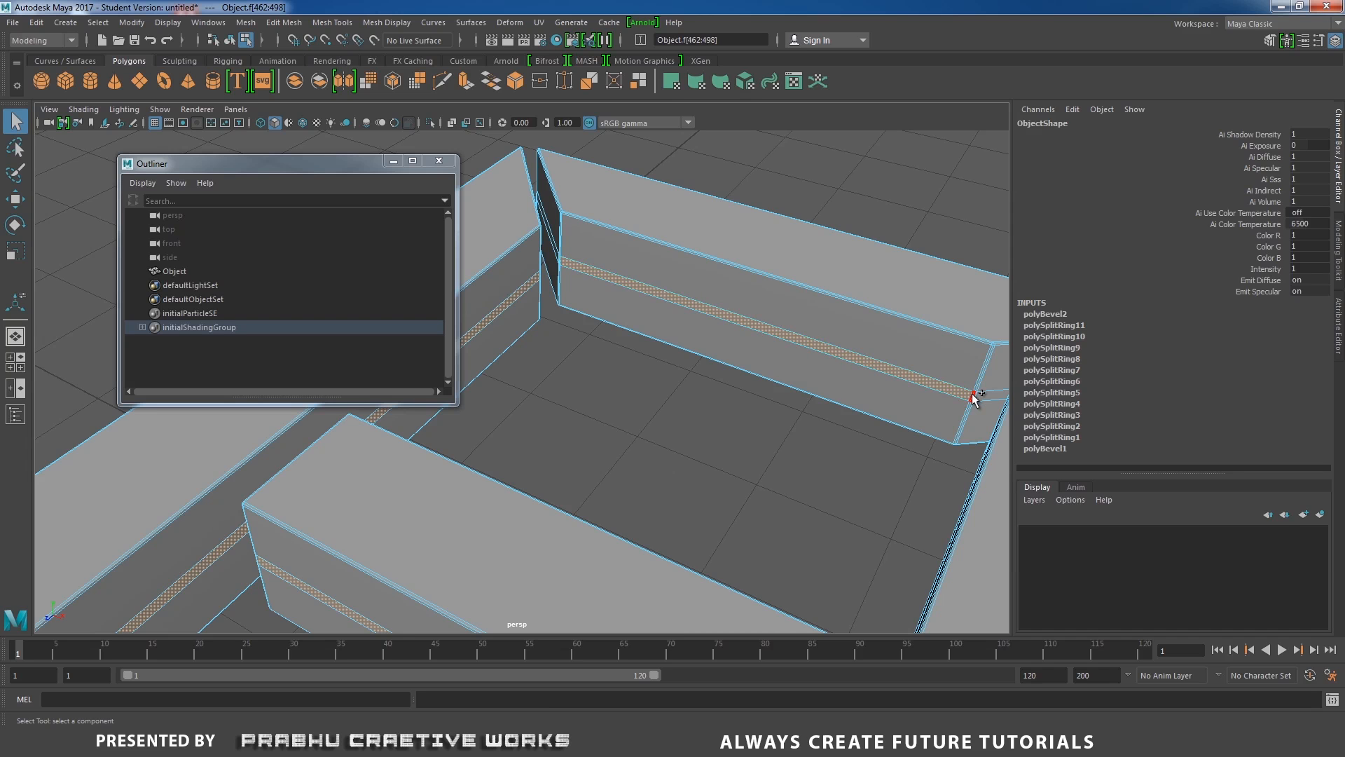
pyautogui.keyDown('alt'); pyautogui.moveTo(971, 405); pyautogui.dragTo(683, 477, button='right'); pyautogui.keyUp('alt')
pyautogui.keyDown('alt'); pyautogui.moveTo(682, 477); pyautogui.dragTo(604, 418, button='middle'); pyautogui.keyUp('alt')
pyautogui.keyDown('alt'); pyautogui.moveTo(604, 417); pyautogui.dragTo(806, 414); pyautogui.keyUp('alt')
pyautogui.keyDown('alt'); pyautogui.moveTo(799, 379); pyautogui.dragTo(638, 471, button='middle'); pyautogui.keyUp('alt')
pyautogui.keyDown('alt'); pyautogui.moveTo(638, 471); pyautogui.dragTo(781, 433); pyautogui.keyUp('alt')
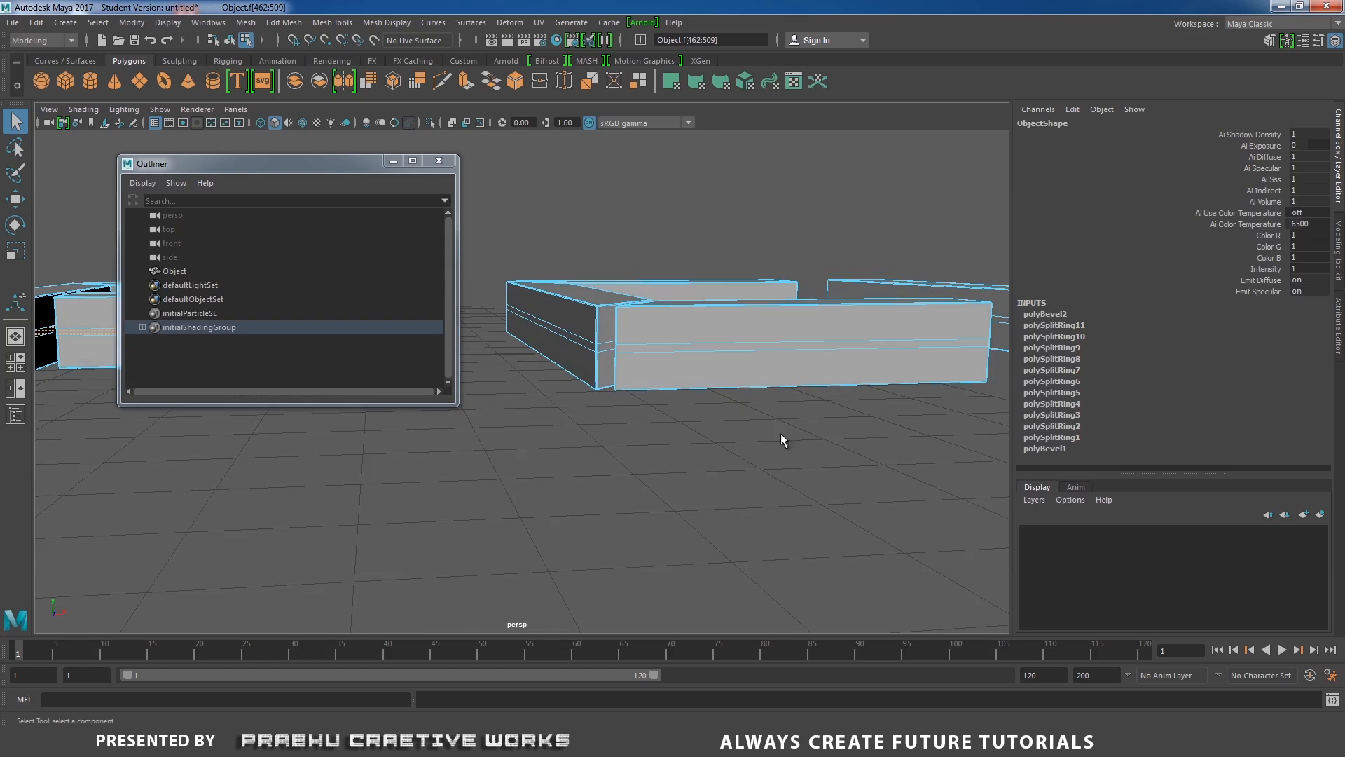
pyautogui.keyDown('alt'); pyautogui.moveTo(781, 433); pyautogui.dragTo(481, 442, button='right'); pyautogui.keyUp('alt')
pyautogui.keyDown('alt'); pyautogui.moveTo(481, 442); pyautogui.dragTo(625, 482); pyautogui.keyUp('alt')
pyautogui.click(687, 450)
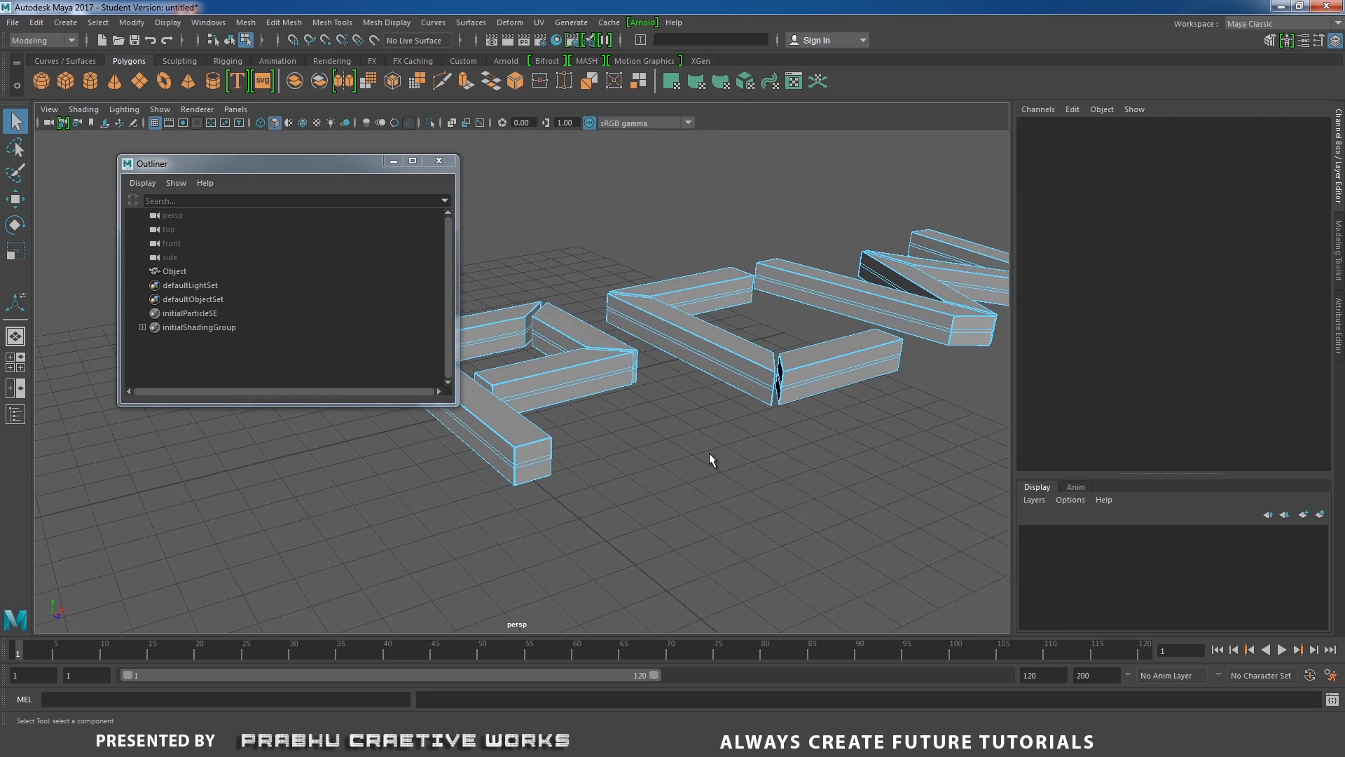
# In the front view, marquee-select all the beveled middle face strips across every letter.
pyautogui.press('space')
pyautogui.moveTo(689, 468); pyautogui.dragTo(765, 477)
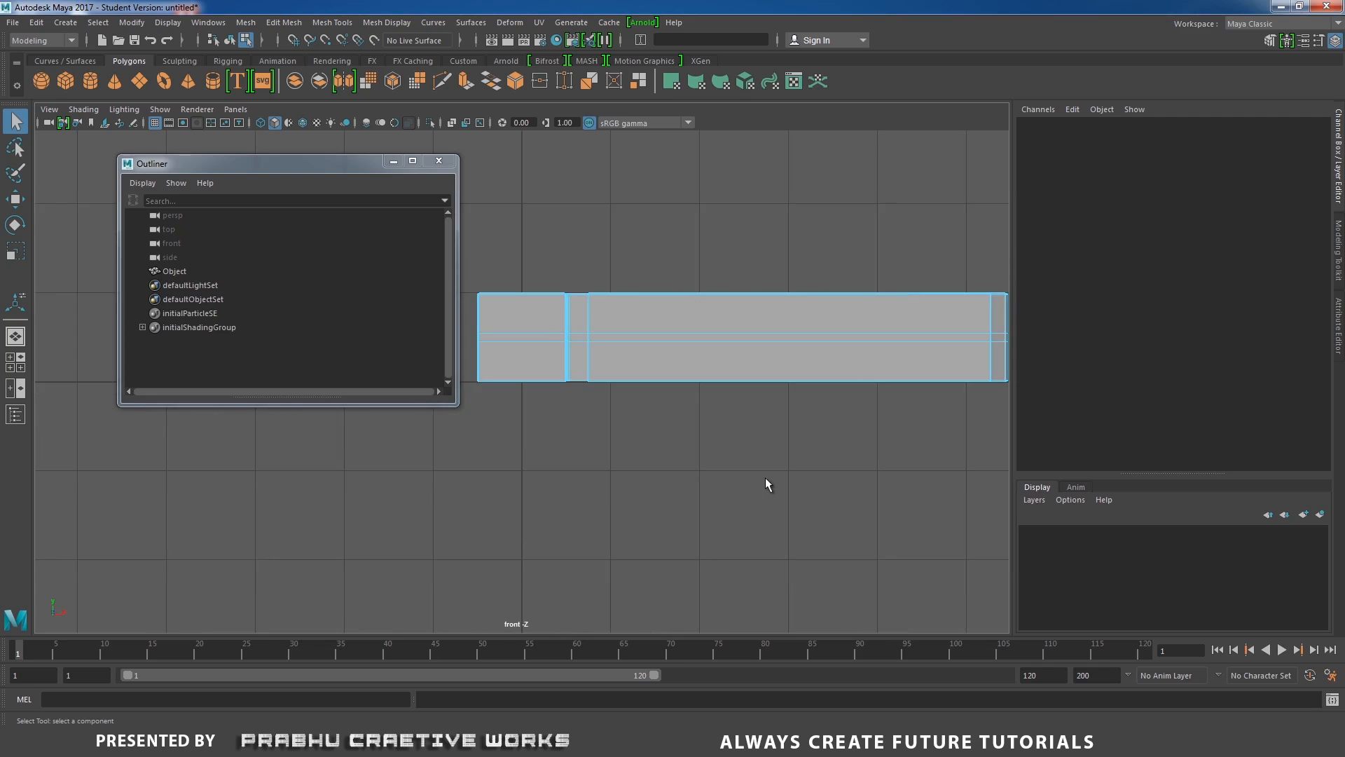
pyautogui.scroll(-8, 652, 491)
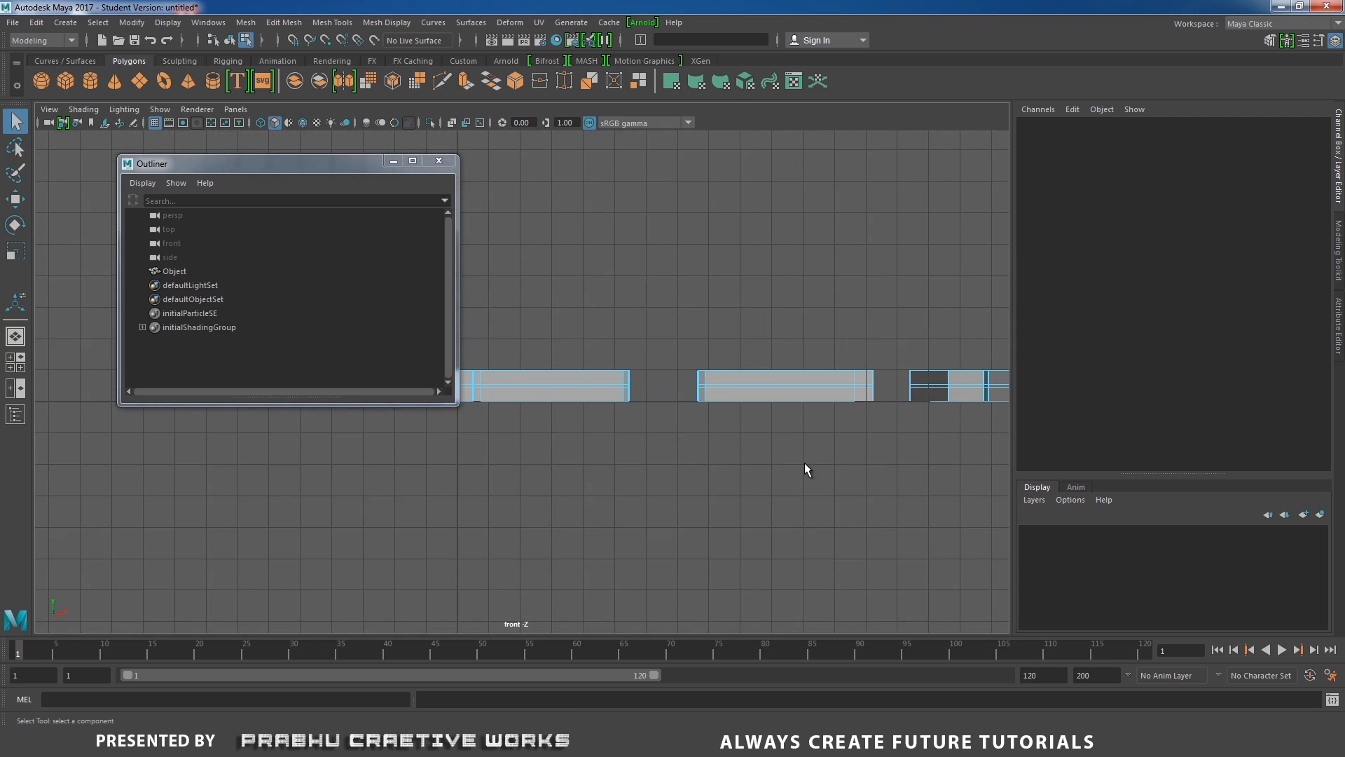
pyautogui.keyDown('alt'); pyautogui.moveTo(804, 462); pyautogui.dragTo(504, 511, button='middle'); pyautogui.keyUp('alt')
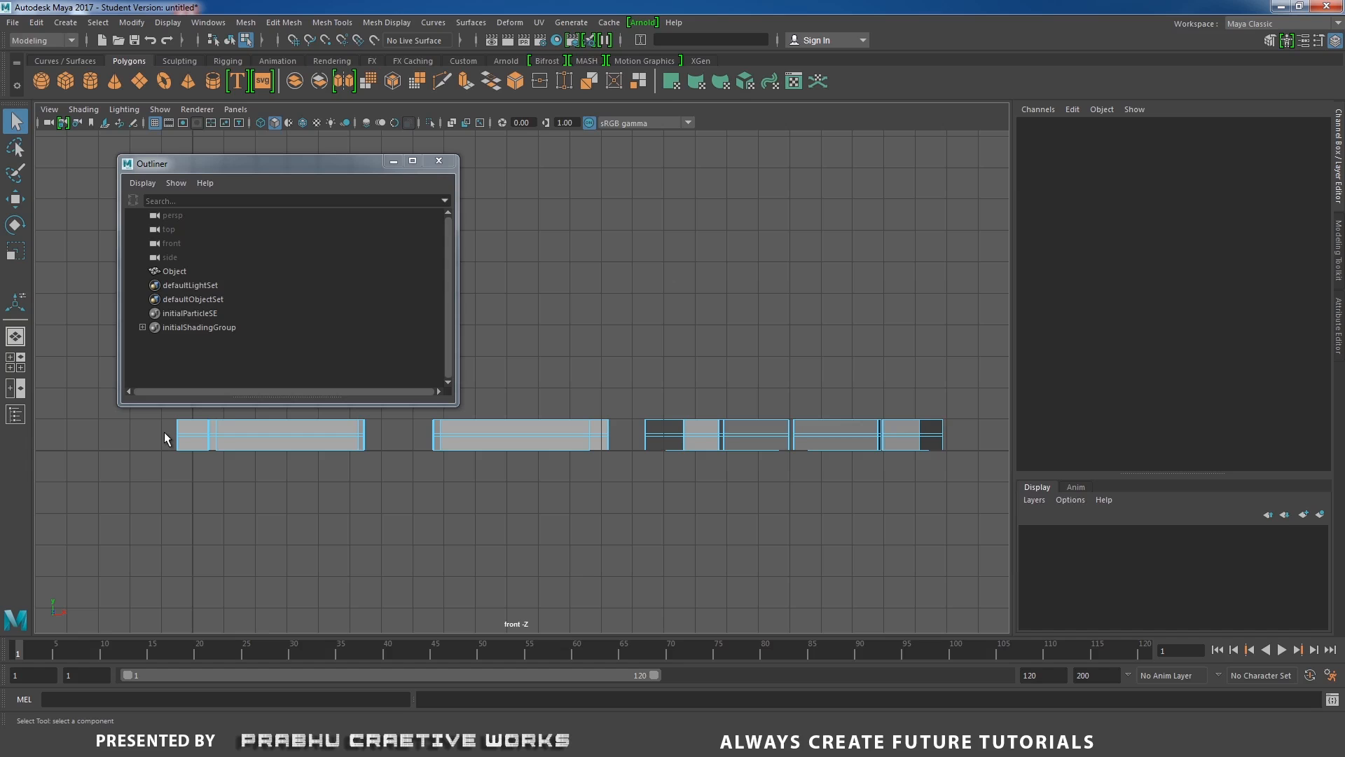
pyautogui.moveTo(164, 432); pyautogui.dragTo(967, 435)
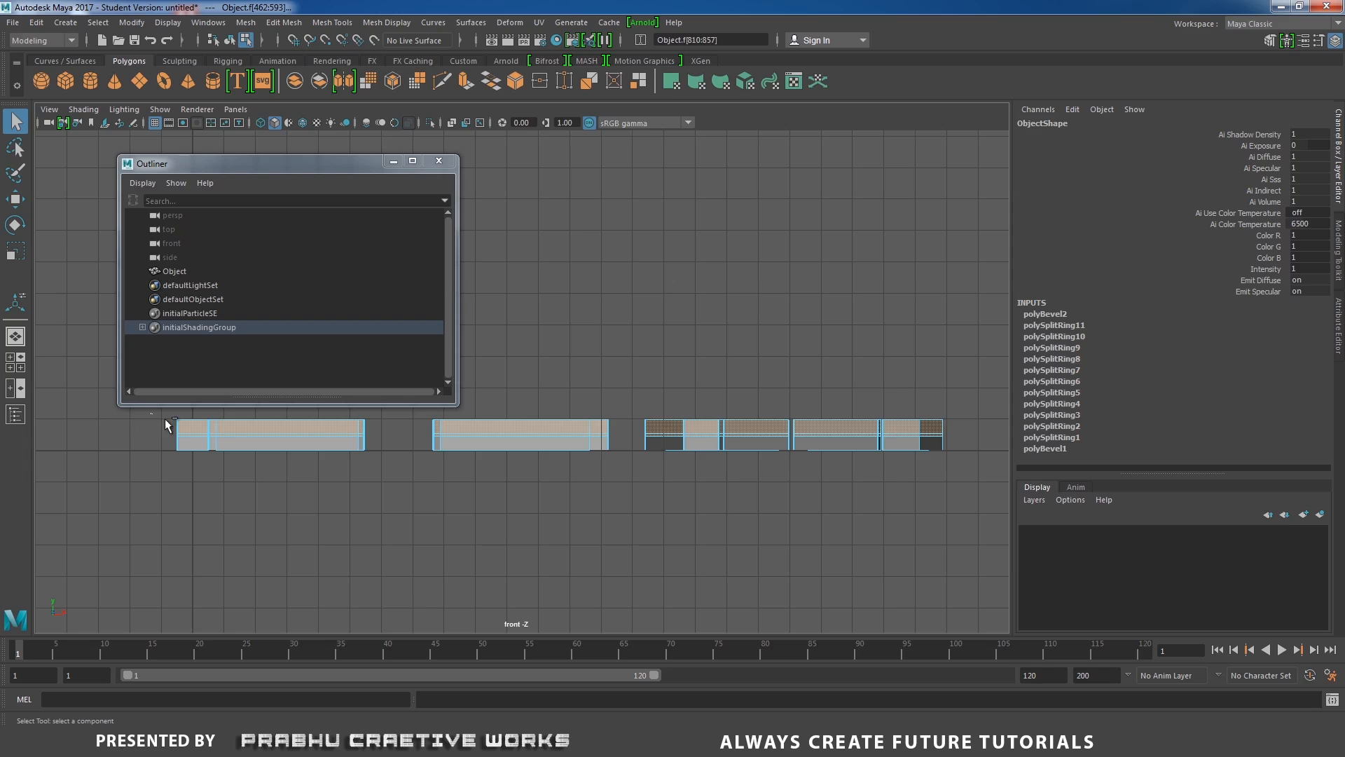
pyautogui.keyDown('ctrl'); pyautogui.moveTo(165, 421); pyautogui.dragTo(968, 423); pyautogui.keyUp('ctrl')
pyautogui.press('space')
# Extract the selected middle face strips from the letter mesh.
pyautogui.moveTo(848, 499); pyautogui.dragTo(862, 469)
pyautogui.scroll(5, 709, 417)
pyautogui.keyDown('alt'); pyautogui.moveTo(680, 461); pyautogui.dragTo(688, 496, button='middle'); pyautogui.keyUp('alt')
pyautogui.keyDown('alt'); pyautogui.moveTo(660, 505); pyautogui.dragTo(716, 536); pyautogui.keyUp('alt')
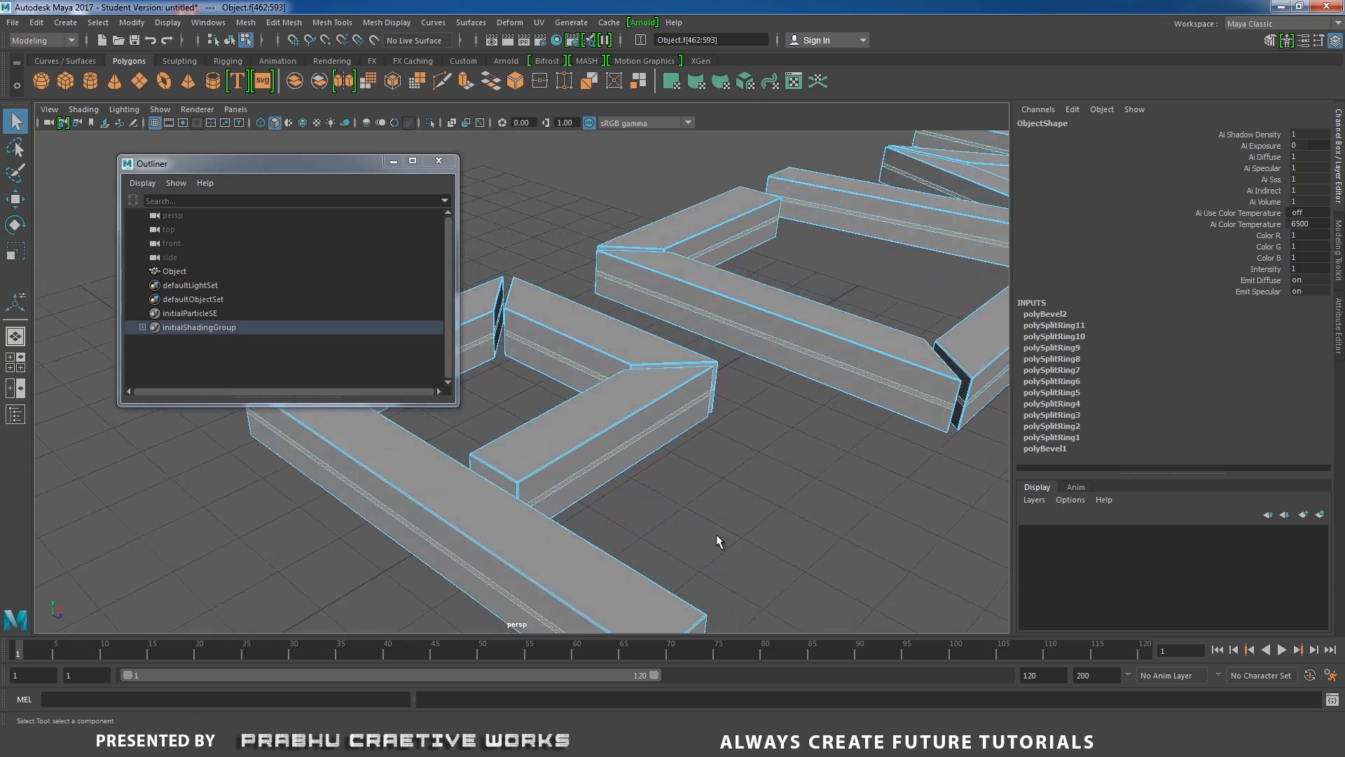
pyautogui.click(455, 253)
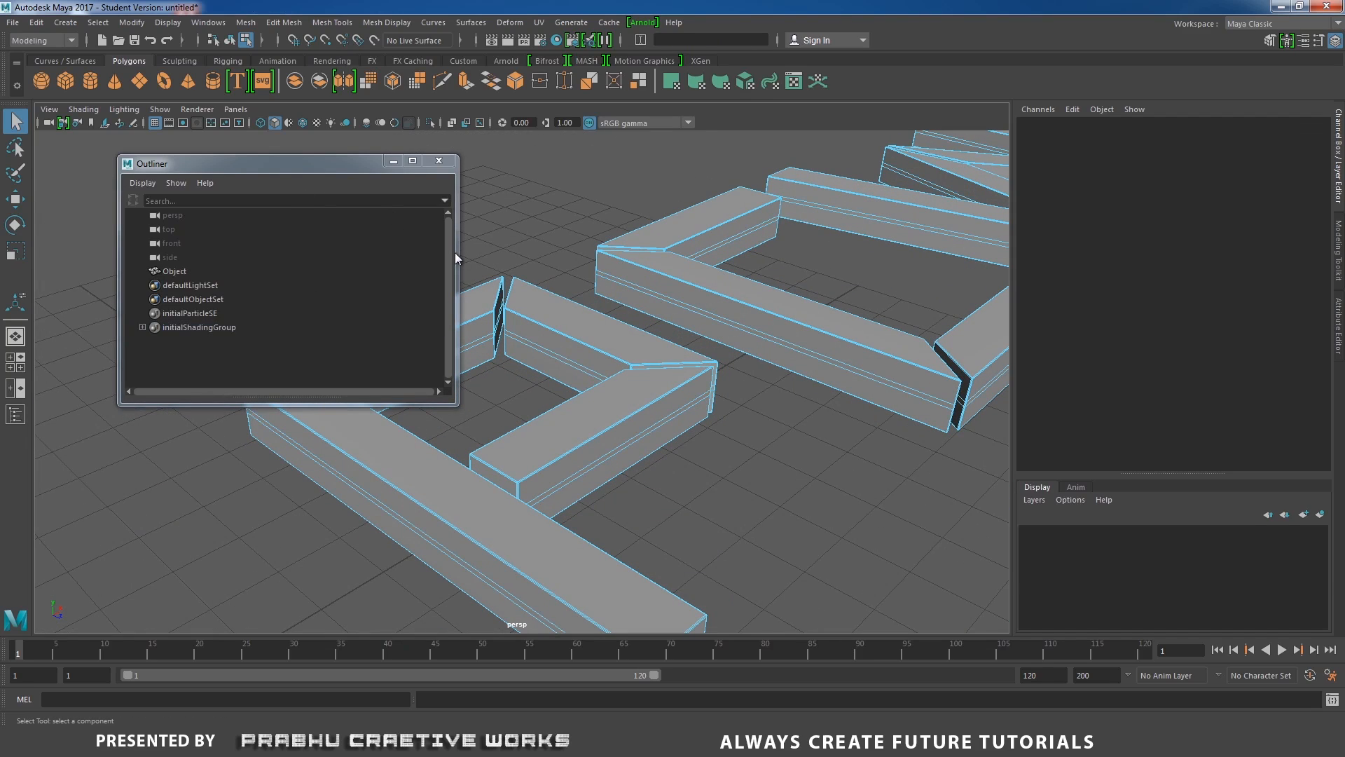
pyautogui.hotkey('ctrl', 'z')
pyautogui.moveTo(455, 252); pyautogui.dragTo(291, 253)
pyautogui.moveTo(193, 167); pyautogui.dragTo(129, 330)
pyautogui.keyDown('alt'); pyautogui.moveTo(550, 354); pyautogui.dragTo(340, 368, button='right'); pyautogui.keyUp('alt')
pyautogui.keyDown('alt'); pyautogui.moveTo(340, 368); pyautogui.dragTo(399, 337); pyautogui.keyUp('alt')
pyautogui.keyDown('alt'); pyautogui.moveTo(399, 338); pyautogui.dragTo(571, 483, button='right'); pyautogui.keyUp('alt')
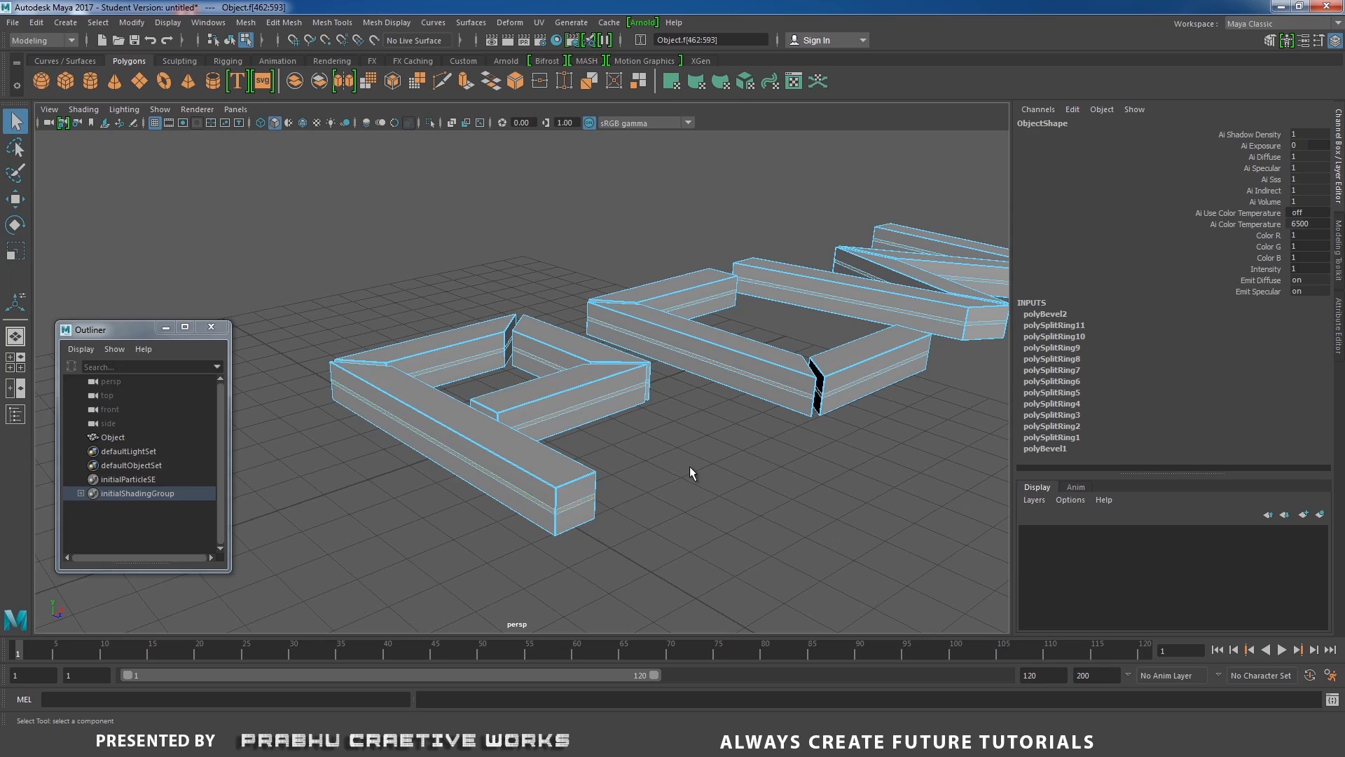
pyautogui.keyDown('alt'); pyautogui.moveTo(806, 372); pyautogui.dragTo(708, 384, button='middle'); pyautogui.keyUp('alt')
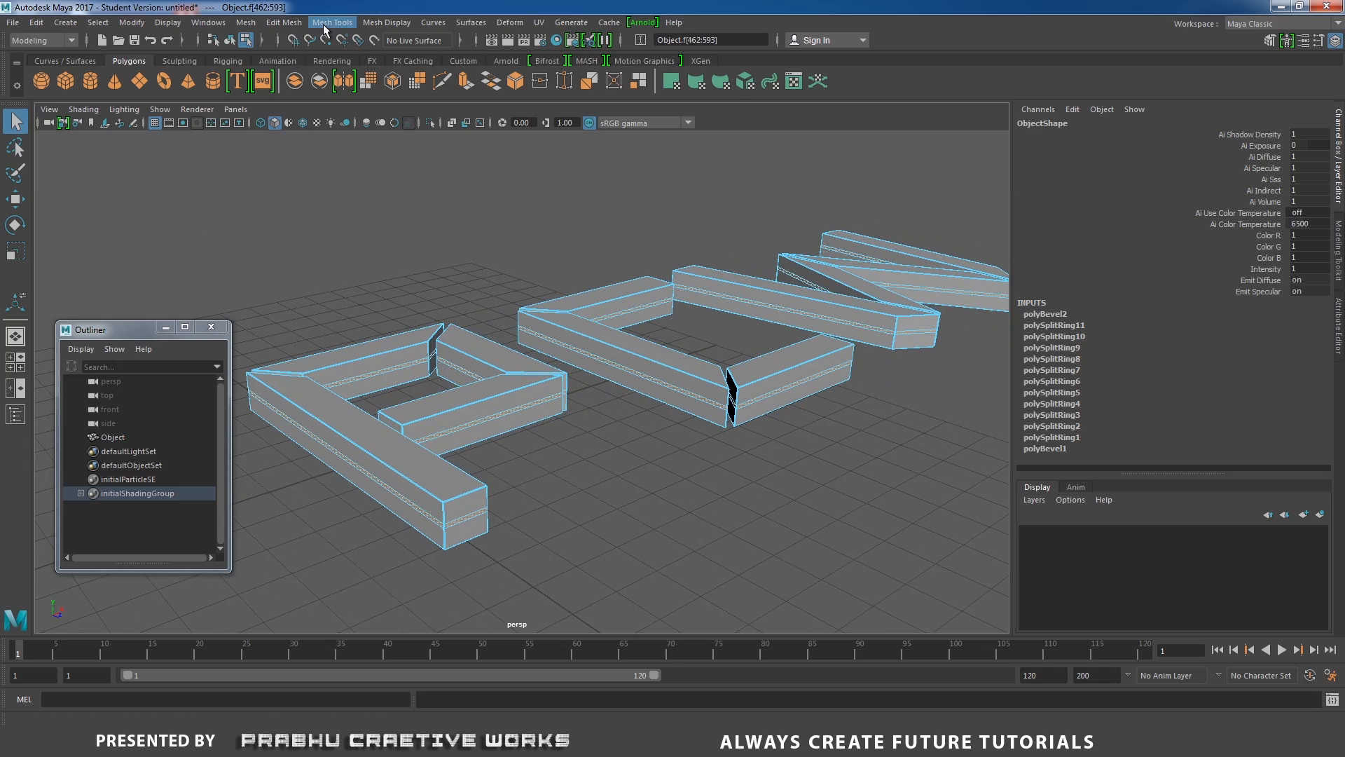
pyautogui.click(294, 23)
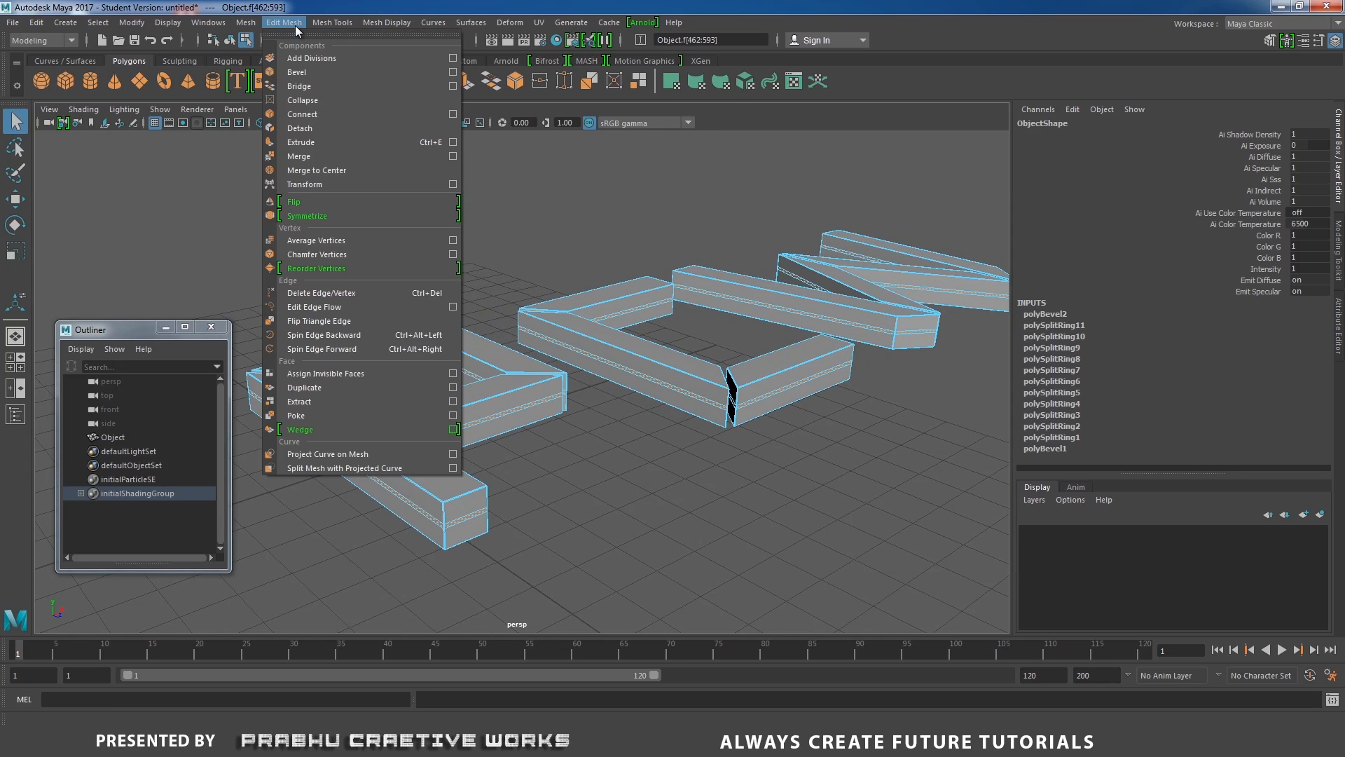
pyautogui.click(303, 403)
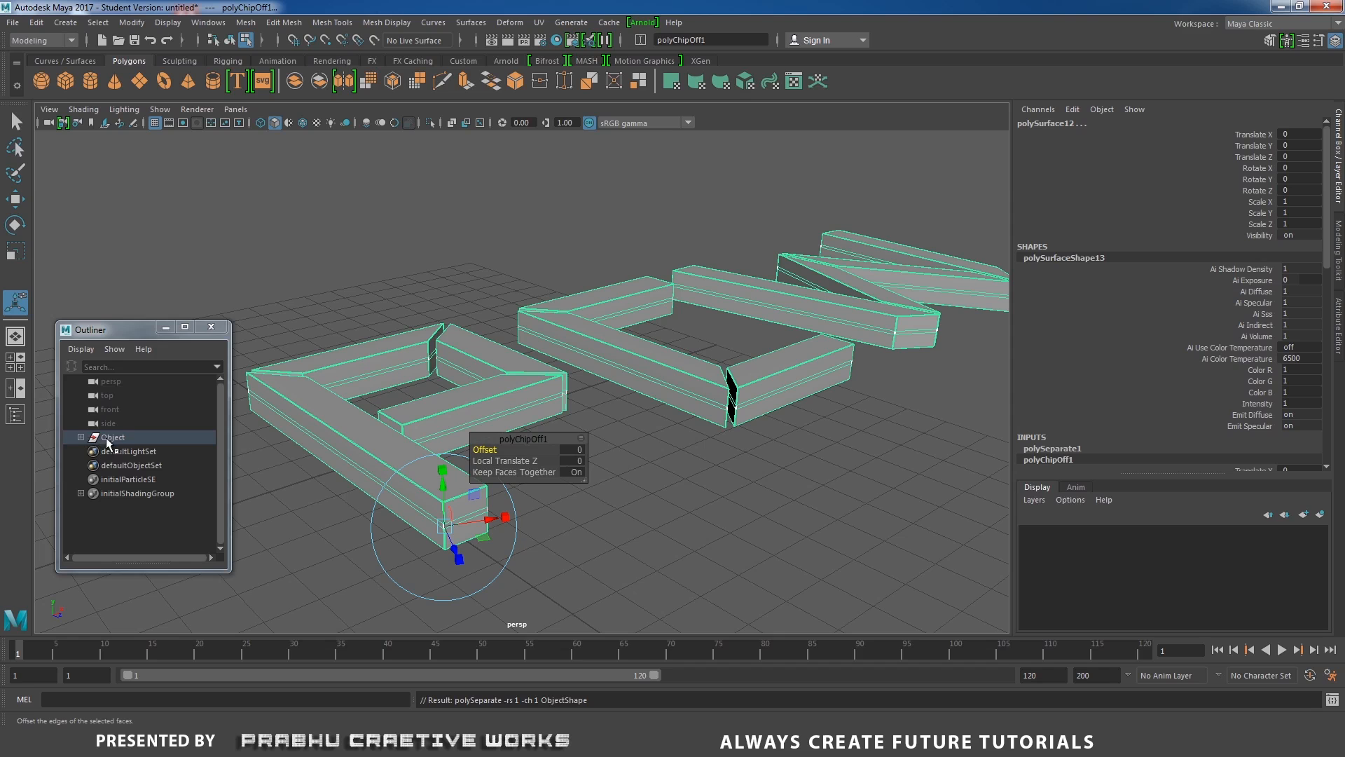
# Expand the Object group and select each extracted piece in turn to inspect it.
pyautogui.click(81, 437)
pyautogui.click(156, 456)
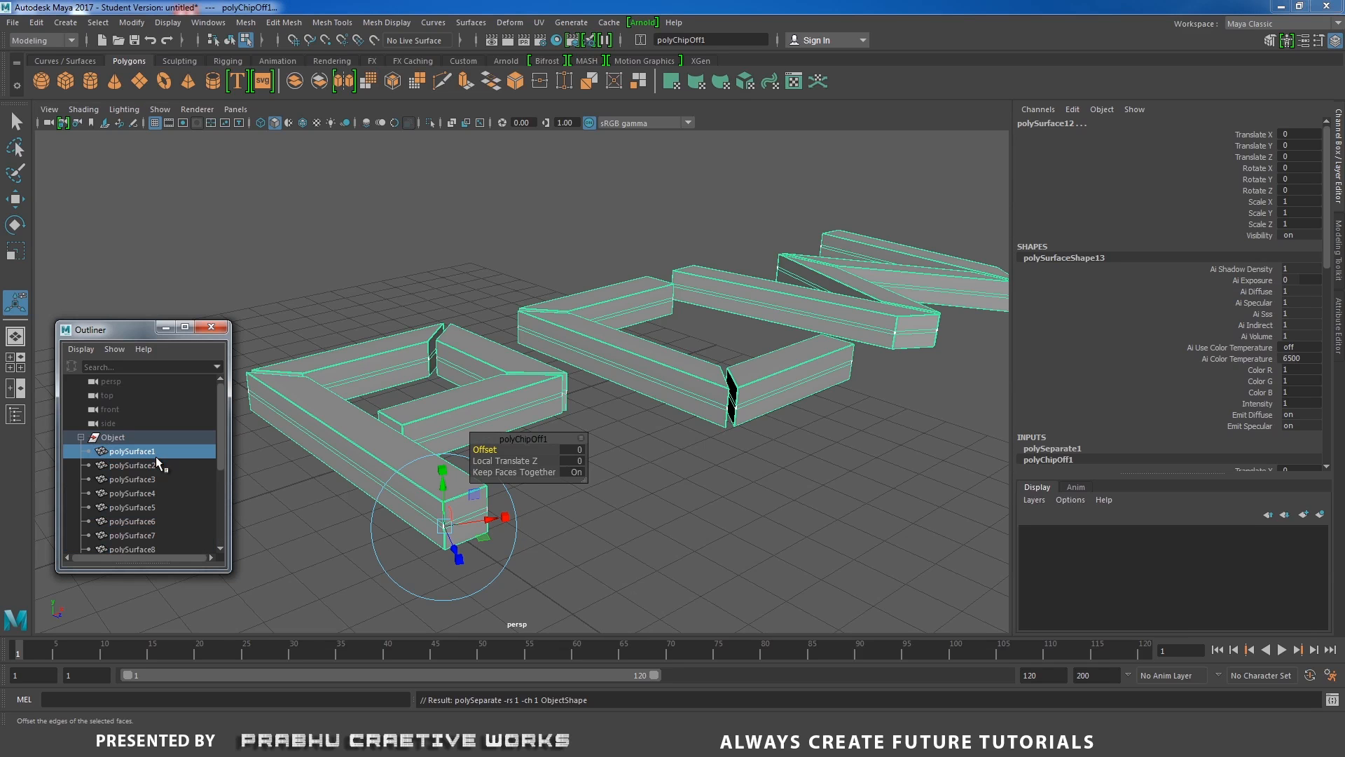
pyautogui.click(153, 464)
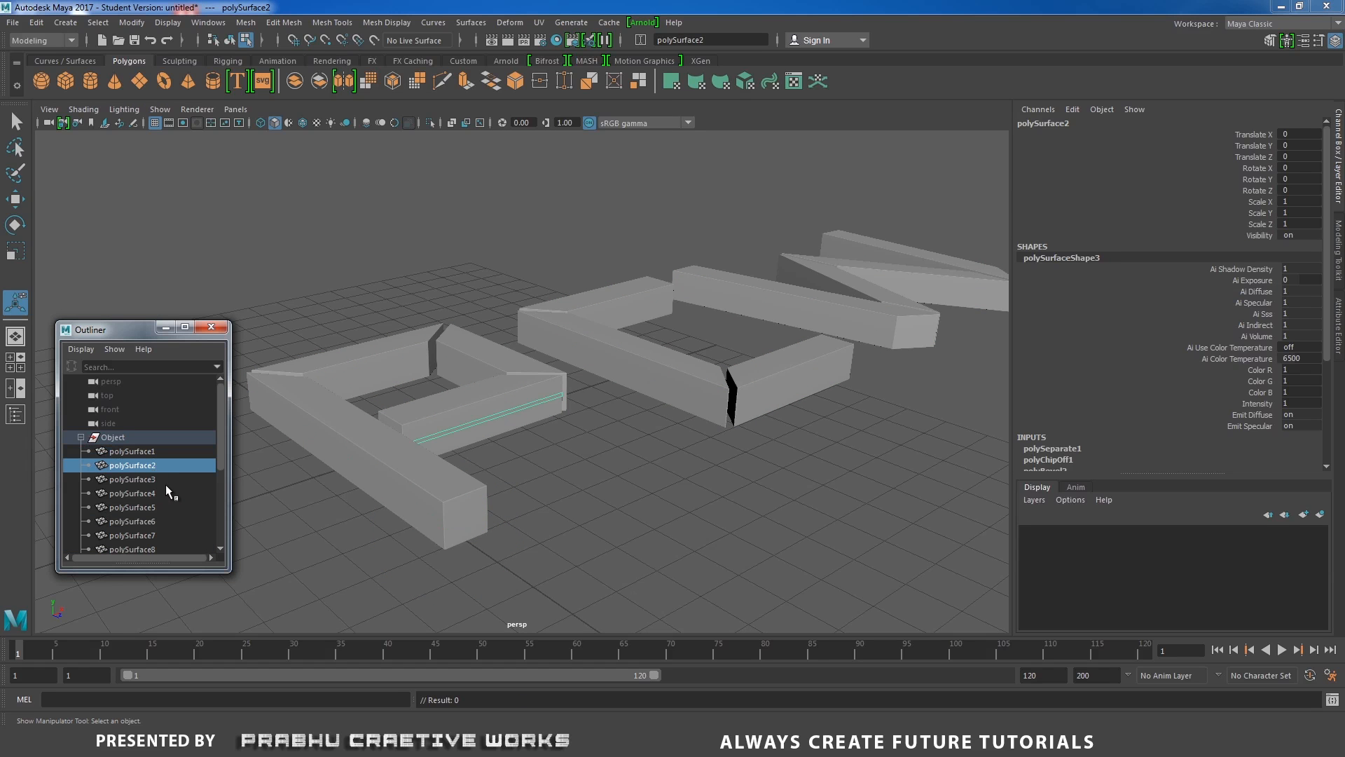
pyautogui.click(153, 478)
pyautogui.click(150, 493)
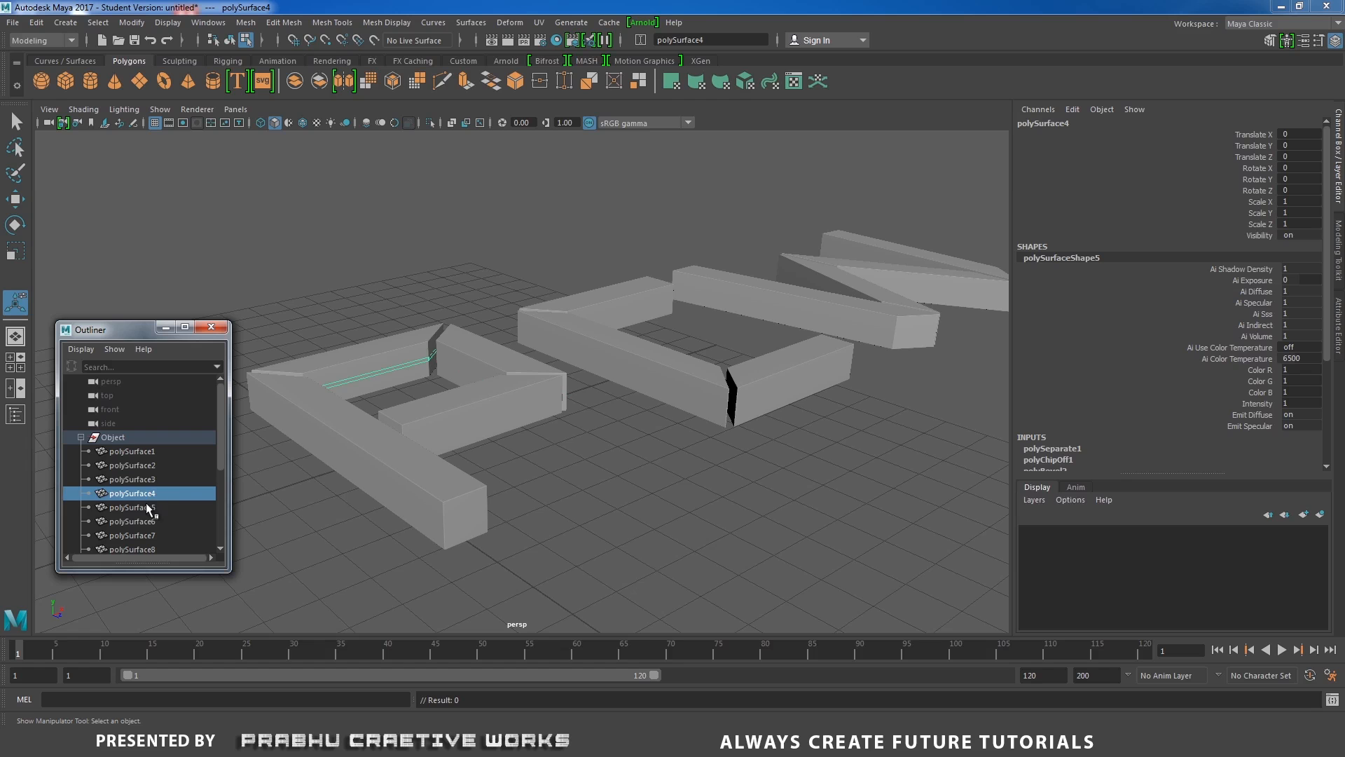
pyautogui.click(148, 507)
pyautogui.keyDown('alt'); pyautogui.moveTo(758, 283); pyautogui.dragTo(843, 198, button='middle'); pyautogui.keyUp('alt')
pyautogui.keyDown('alt'); pyautogui.moveTo(525, 393); pyautogui.dragTo(575, 415); pyautogui.keyUp('alt')
pyautogui.moveTo(220, 457); pyautogui.dragTo(226, 518)
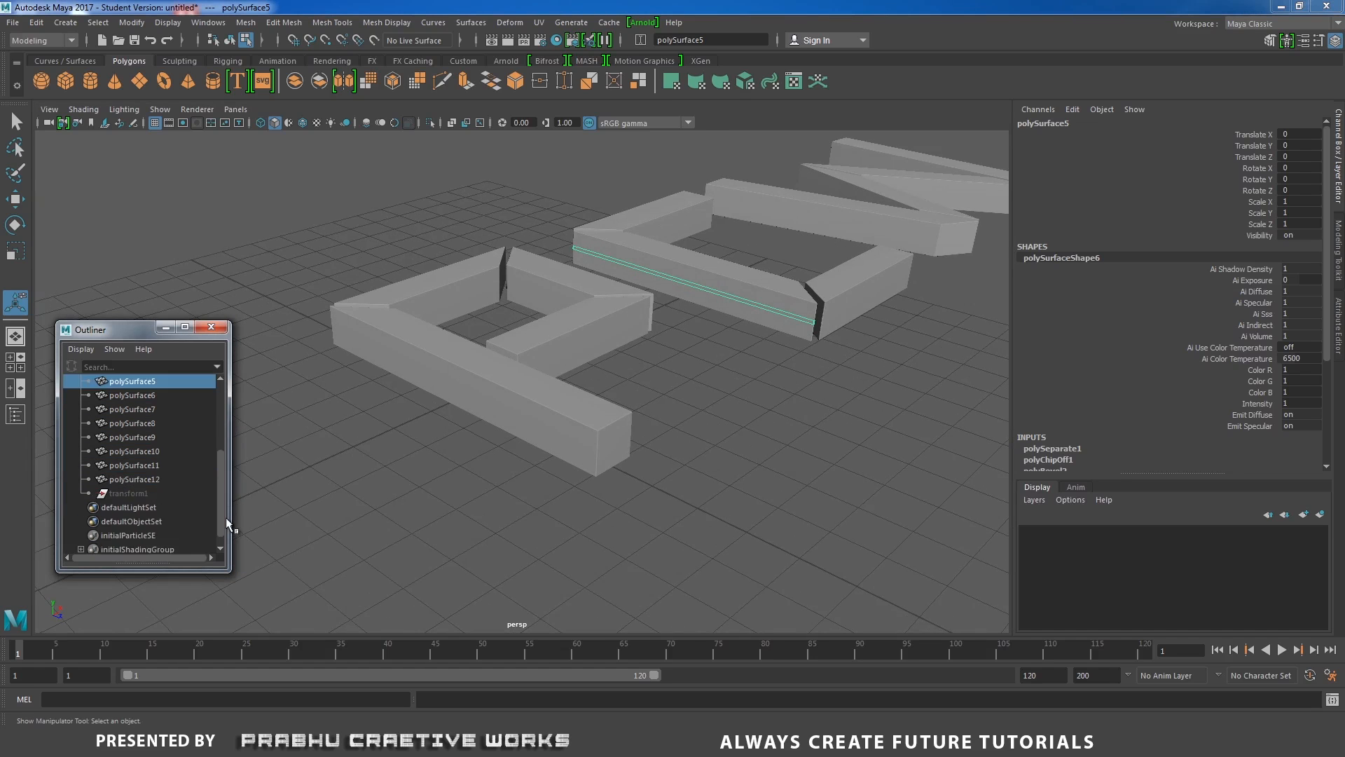
# Unparent the main letter body, polySurface12, from the Object group.
pyautogui.click(154, 466)
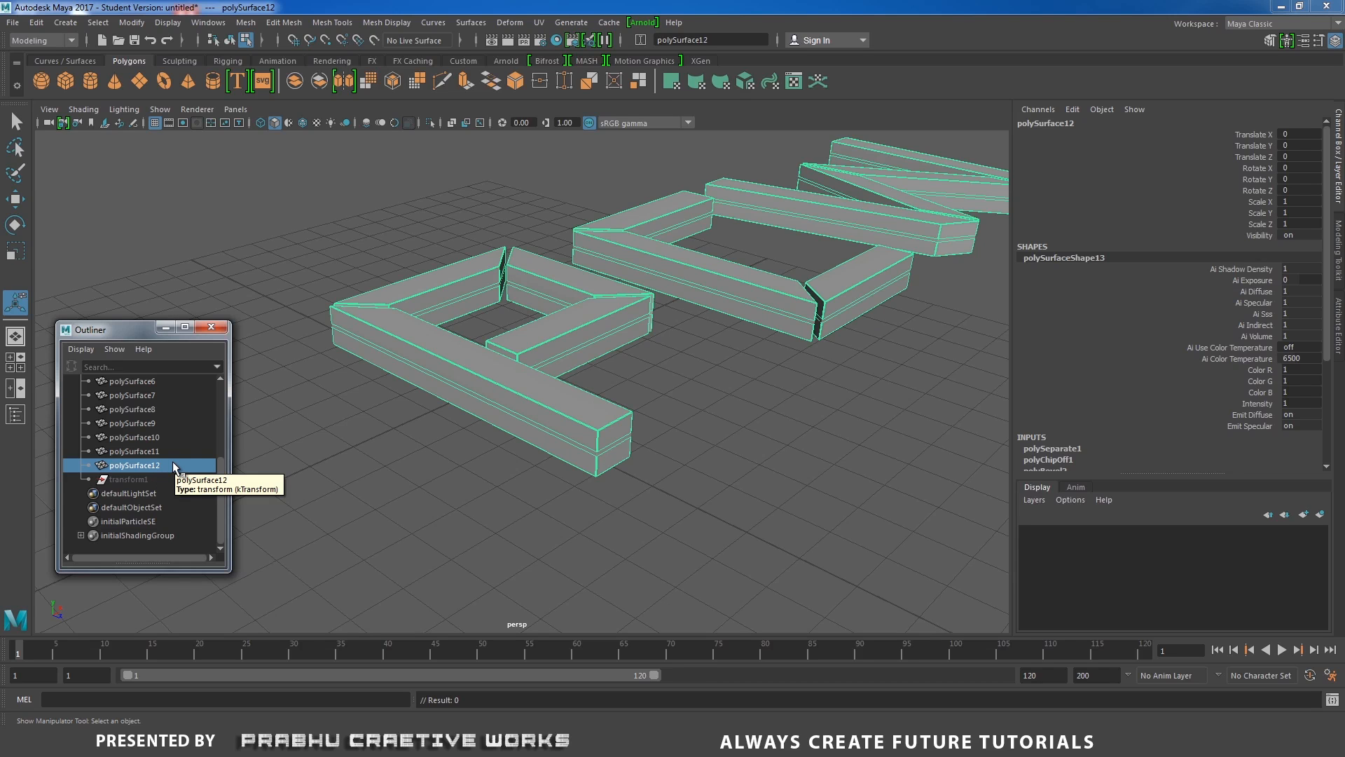
pyautogui.hotkey('shift', 'p')
pyautogui.scroll(4, 95, 402)
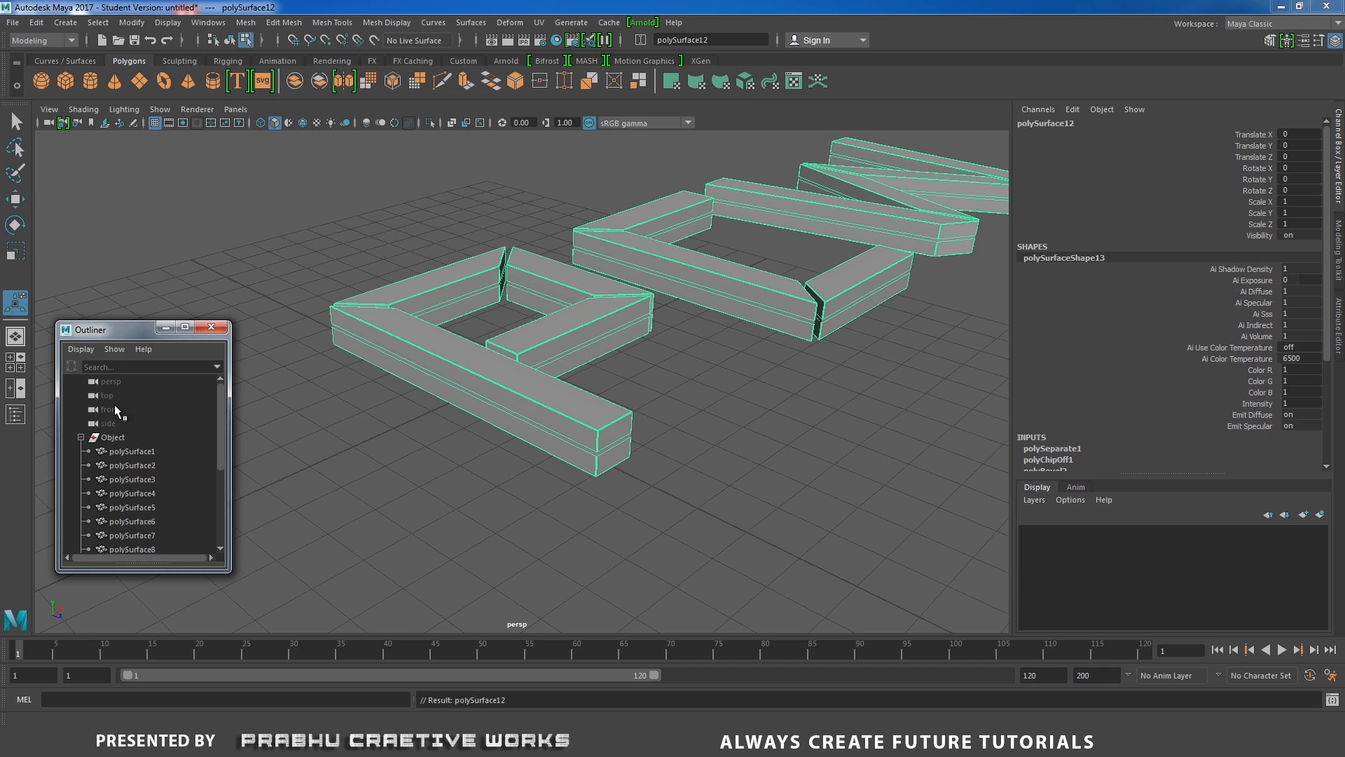
pyautogui.scroll(-3, 115, 405)
# Select the extracted strips polySurface1 through polySurface11 and combine them into one mesh.
pyautogui.click(139, 480)
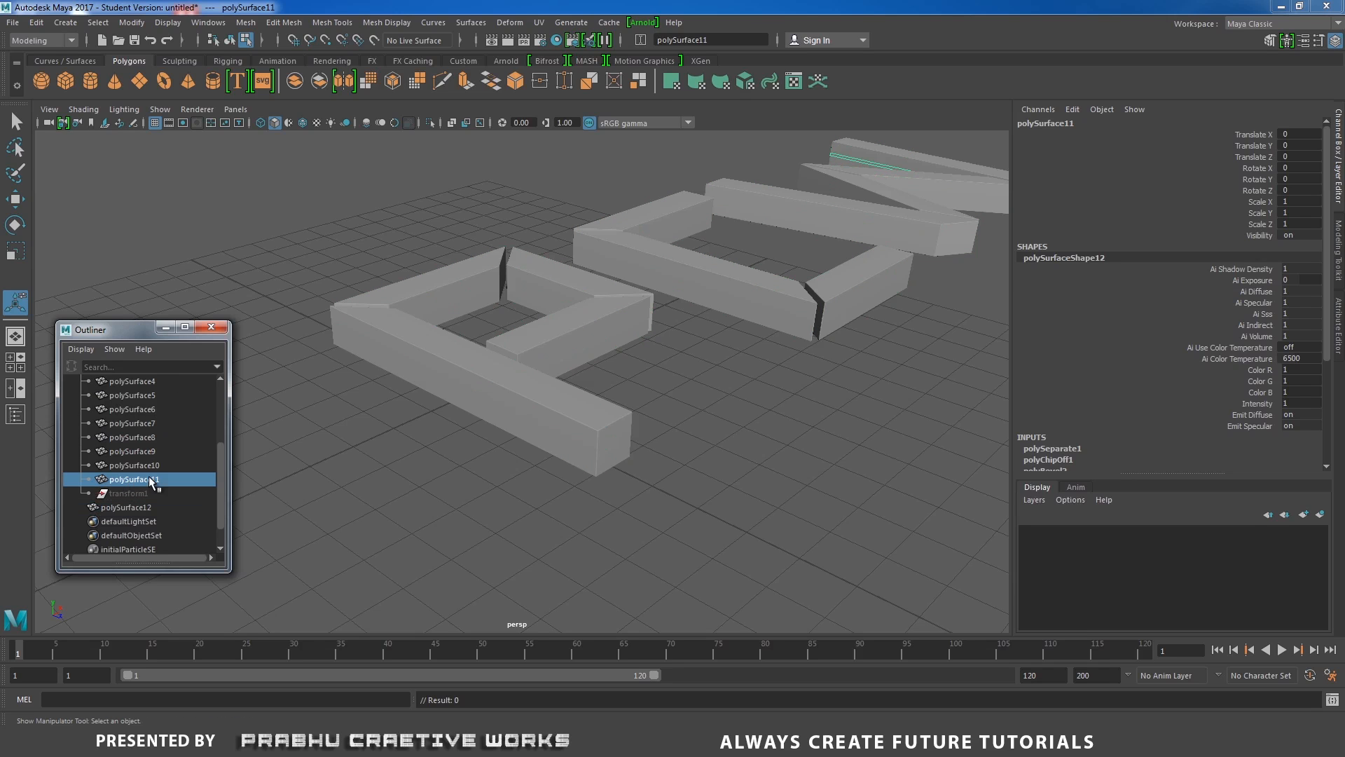
pyautogui.moveTo(151, 468); pyautogui.dragTo(156, 384)
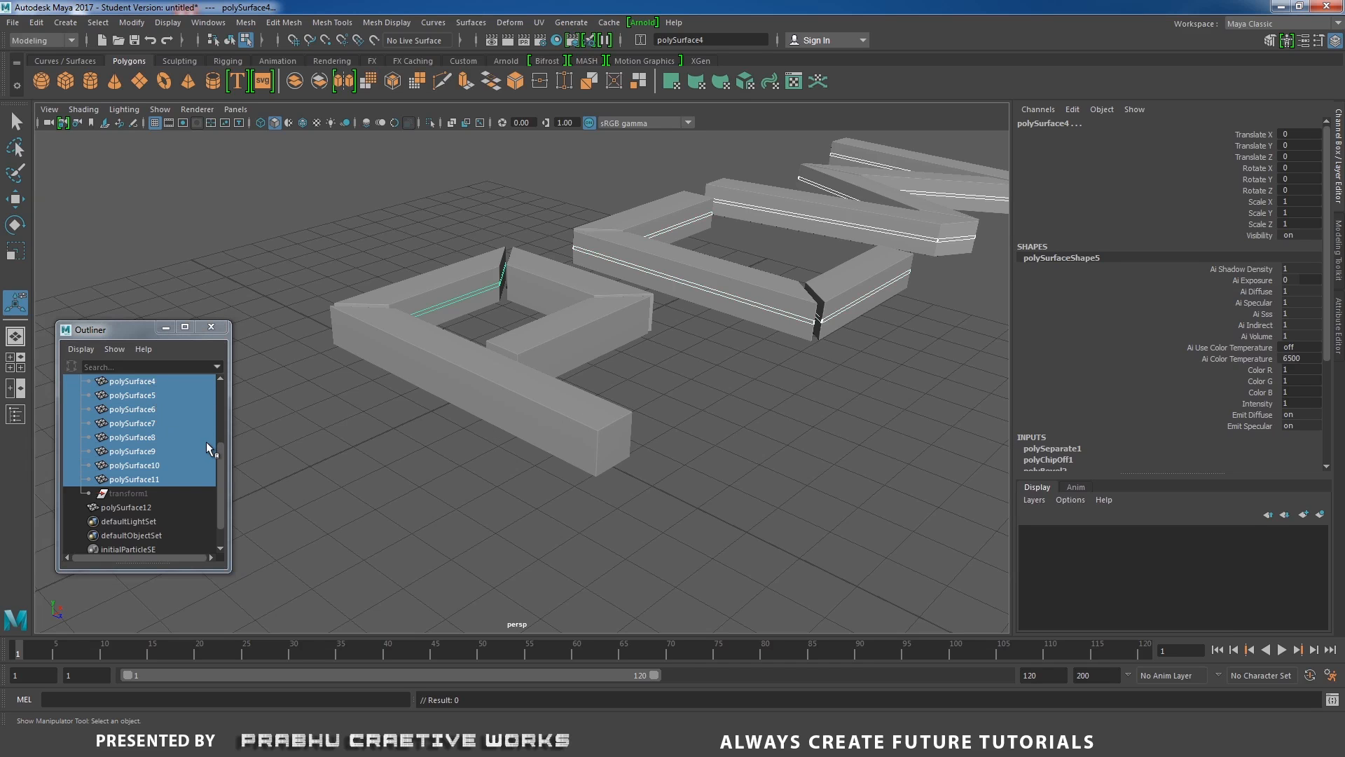
pyautogui.moveTo(217, 463); pyautogui.dragTo(225, 415)
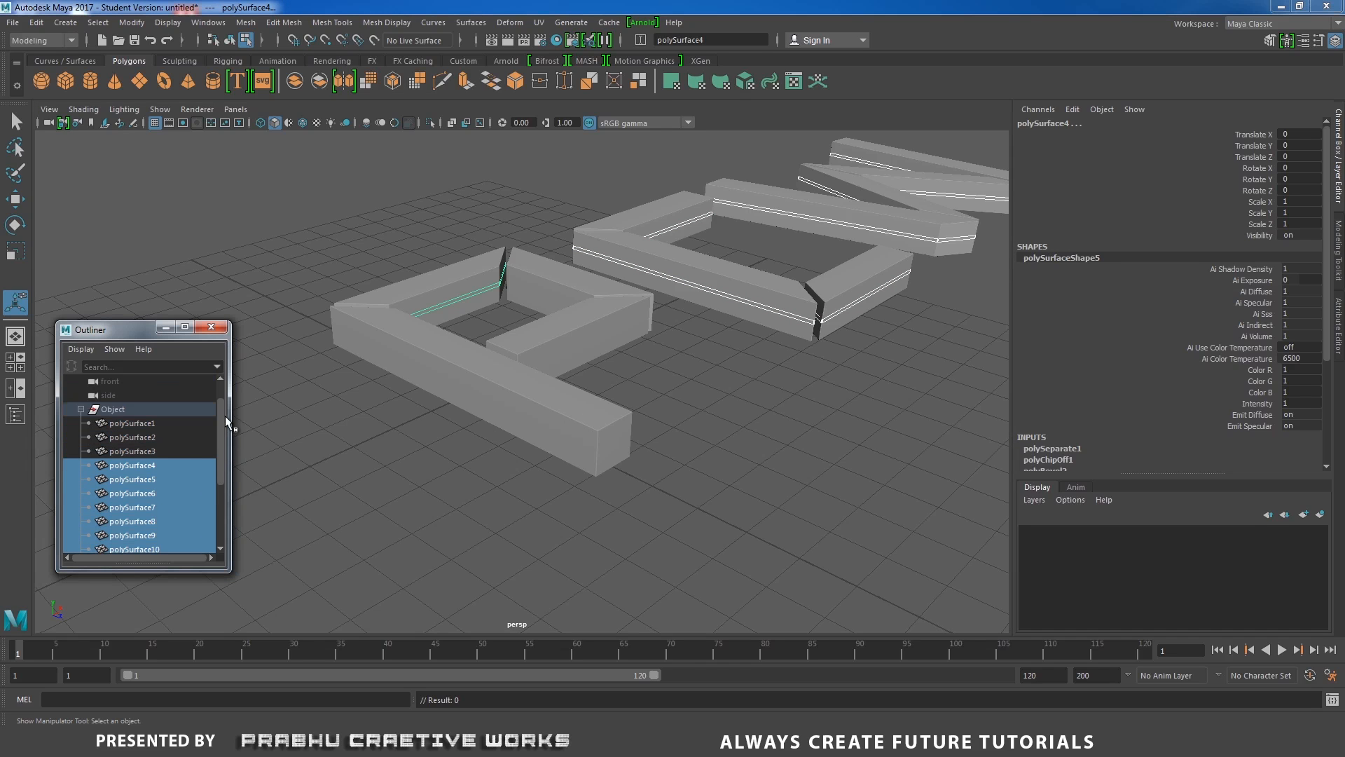
pyautogui.keyDown('shift'); pyautogui.click(158, 448); pyautogui.keyUp('shift')
pyautogui.keyDown('shift'); pyautogui.click(157, 437); pyautogui.keyUp('shift')
pyautogui.keyDown('shift'); pyautogui.click(156, 424); pyautogui.keyUp('shift')
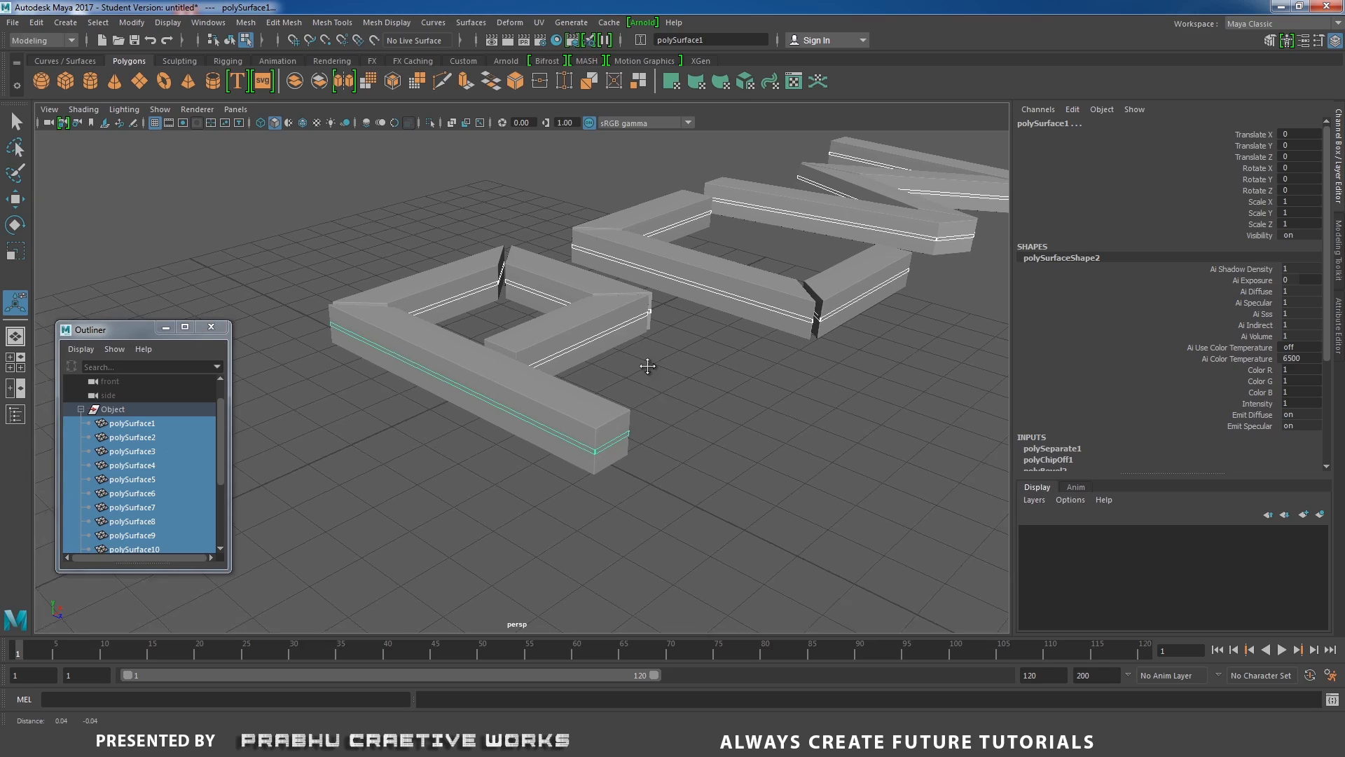
pyautogui.keyDown('alt'); pyautogui.moveTo(643, 367); pyautogui.dragTo(750, 279); pyautogui.keyUp('alt')
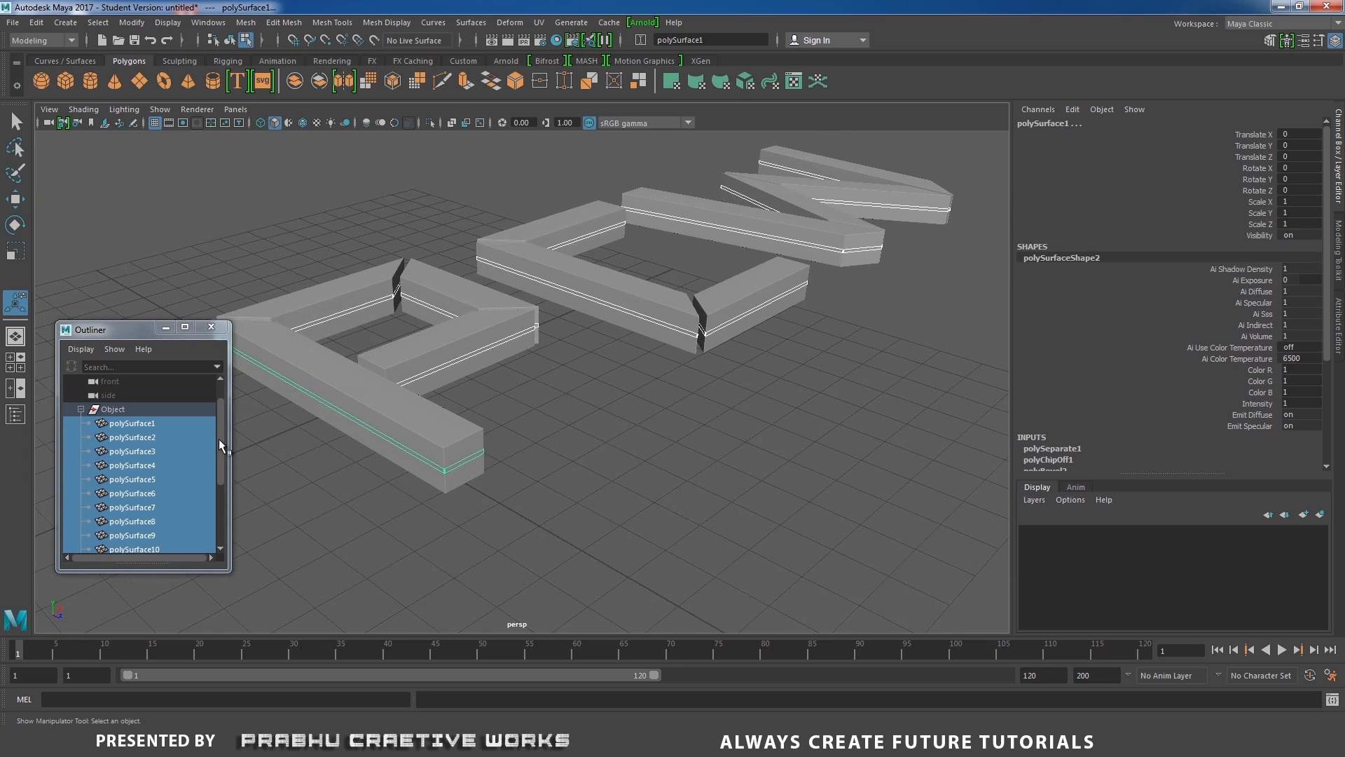
pyautogui.moveTo(219, 446)
pyautogui.mouseDown()
pyautogui.moveTo(213, 501)
pyautogui.moveTo(229, 453)
pyautogui.mouseUp()
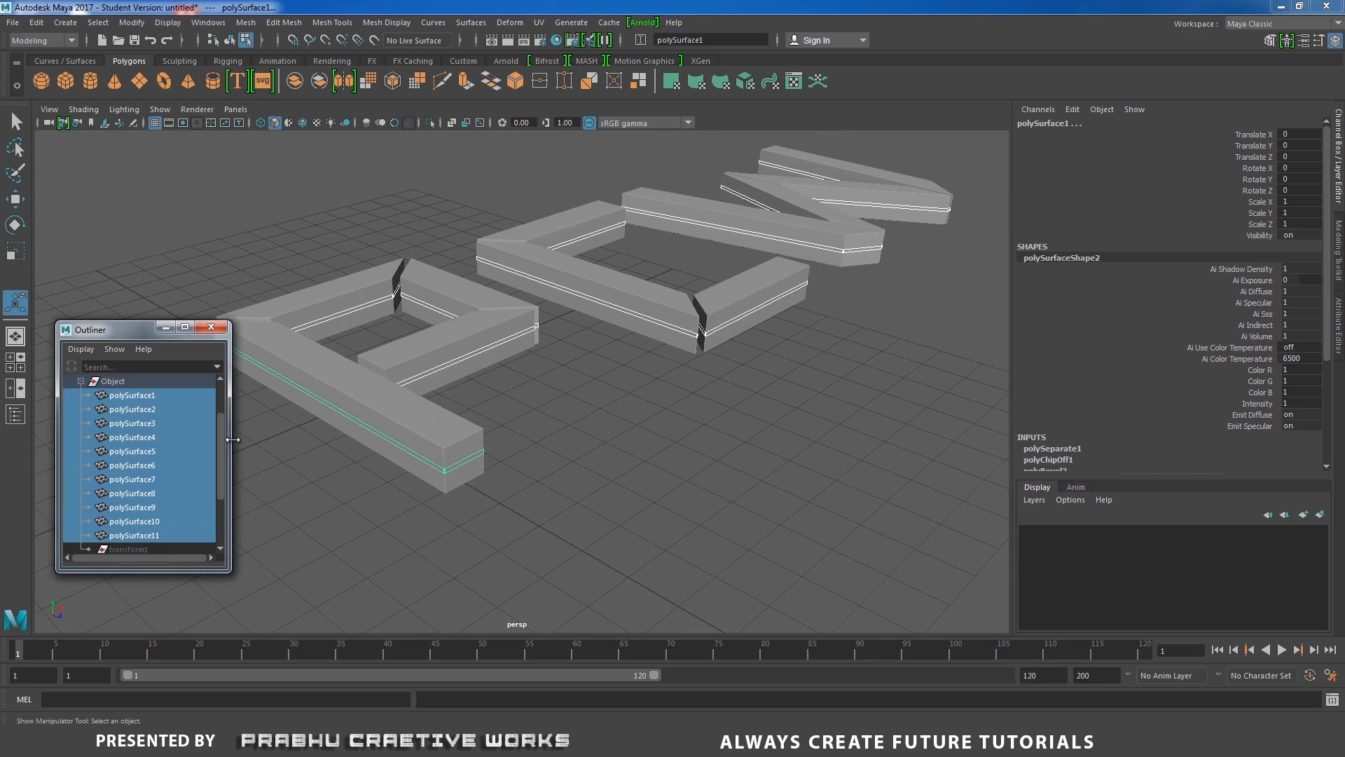
pyautogui.click(247, 22)
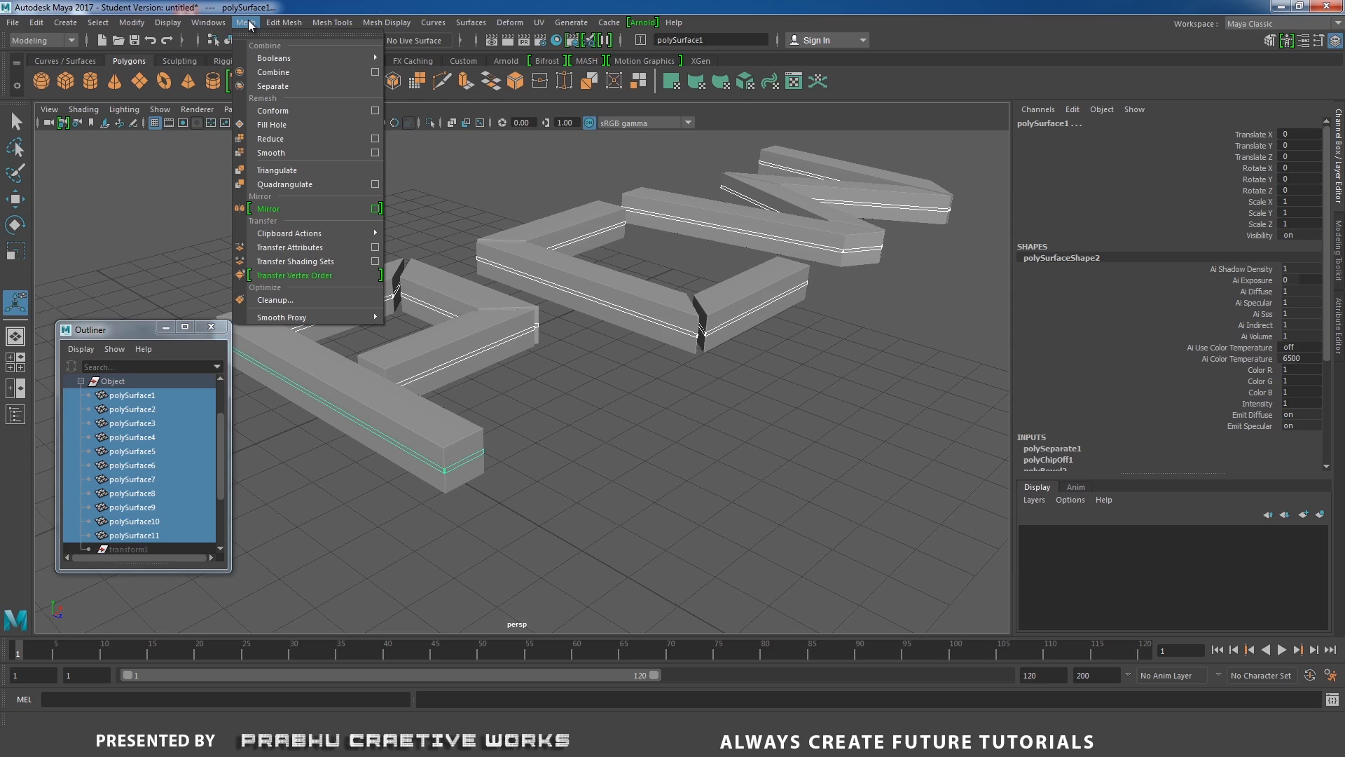
pyautogui.click(290, 73)
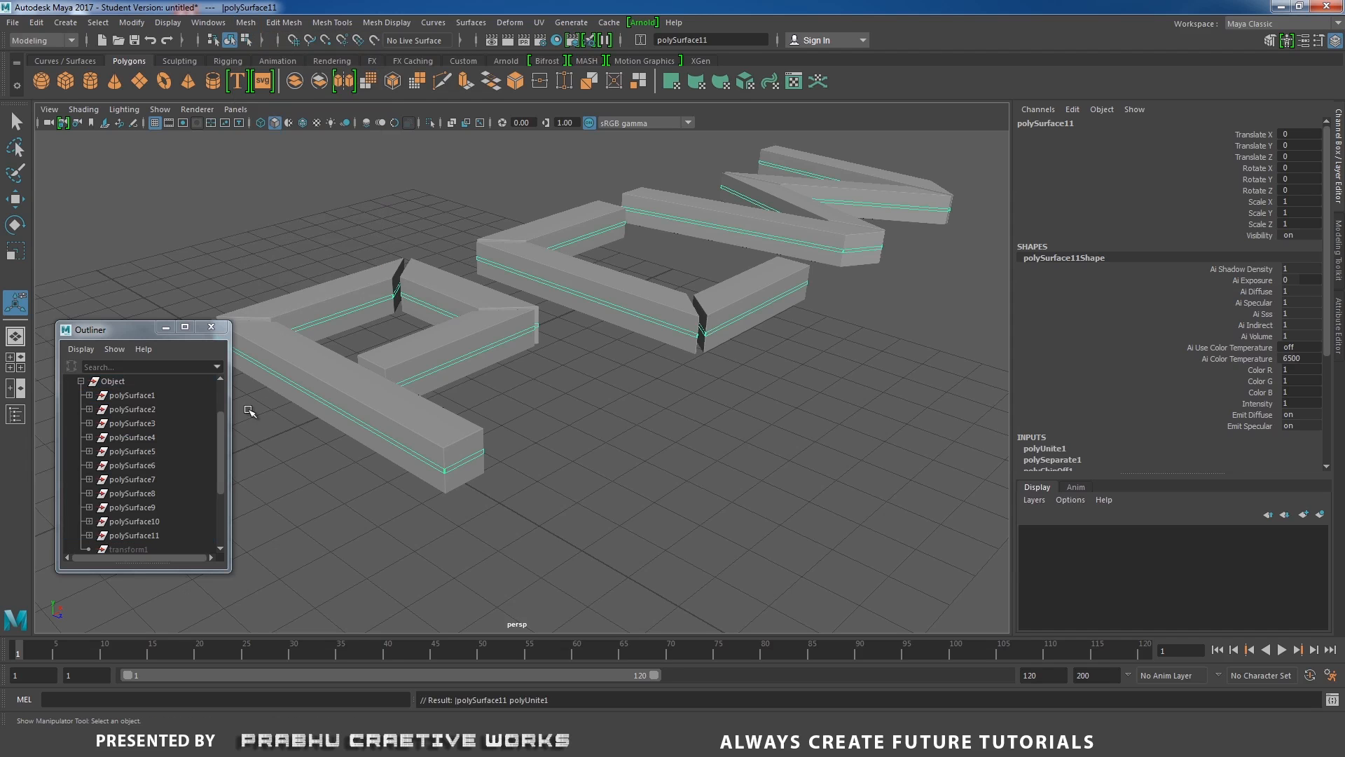
pyautogui.moveTo(131, 324); pyautogui.dragTo(283, 218)
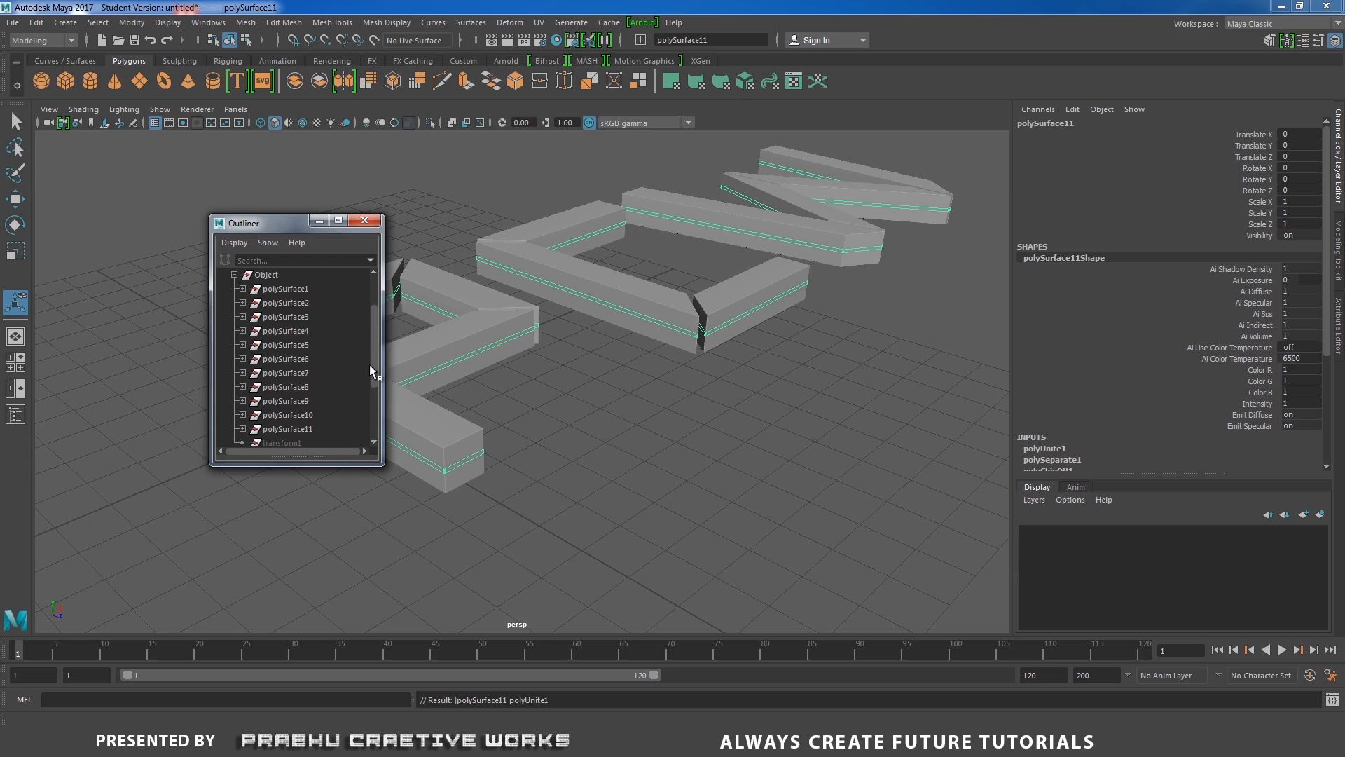
pyautogui.moveTo(371, 370); pyautogui.dragTo(375, 421)
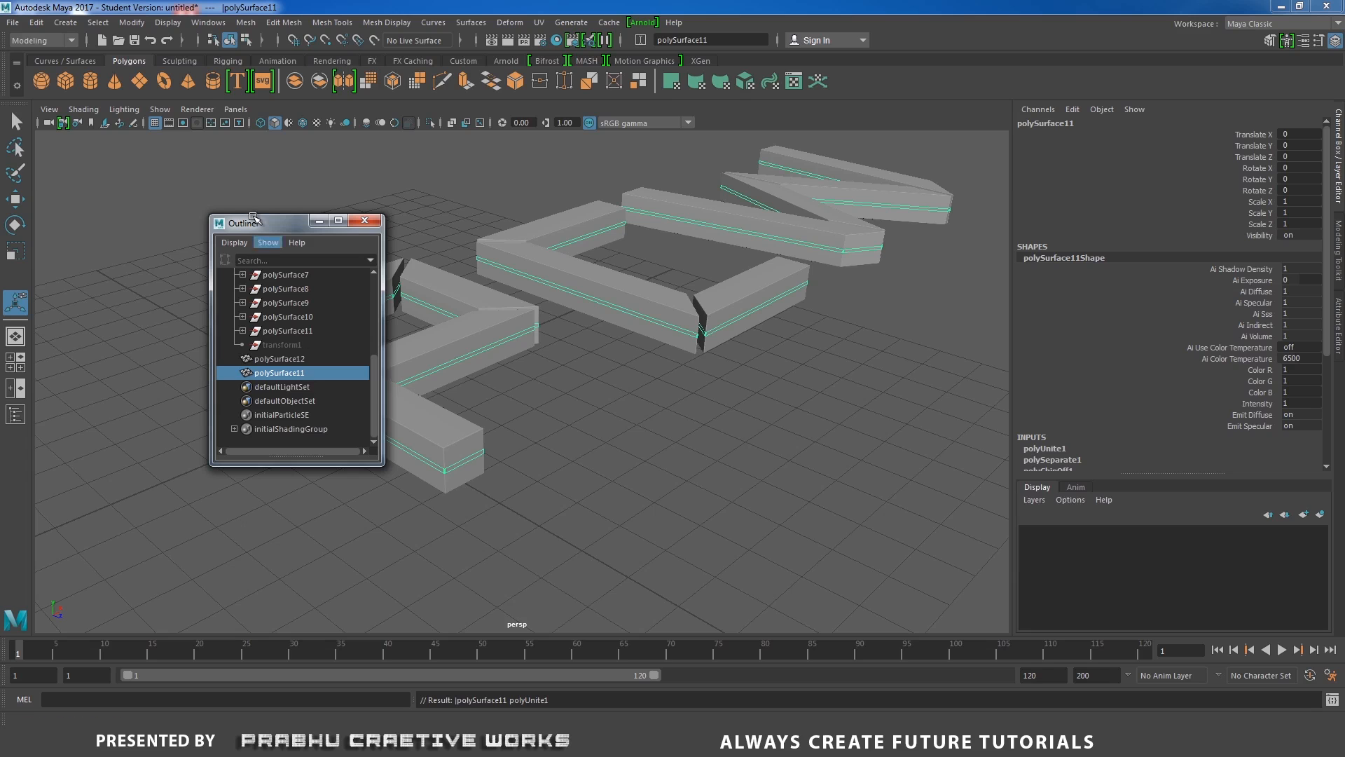
# Delete the construction history of the combined strip mesh.
pyautogui.click(36, 22)
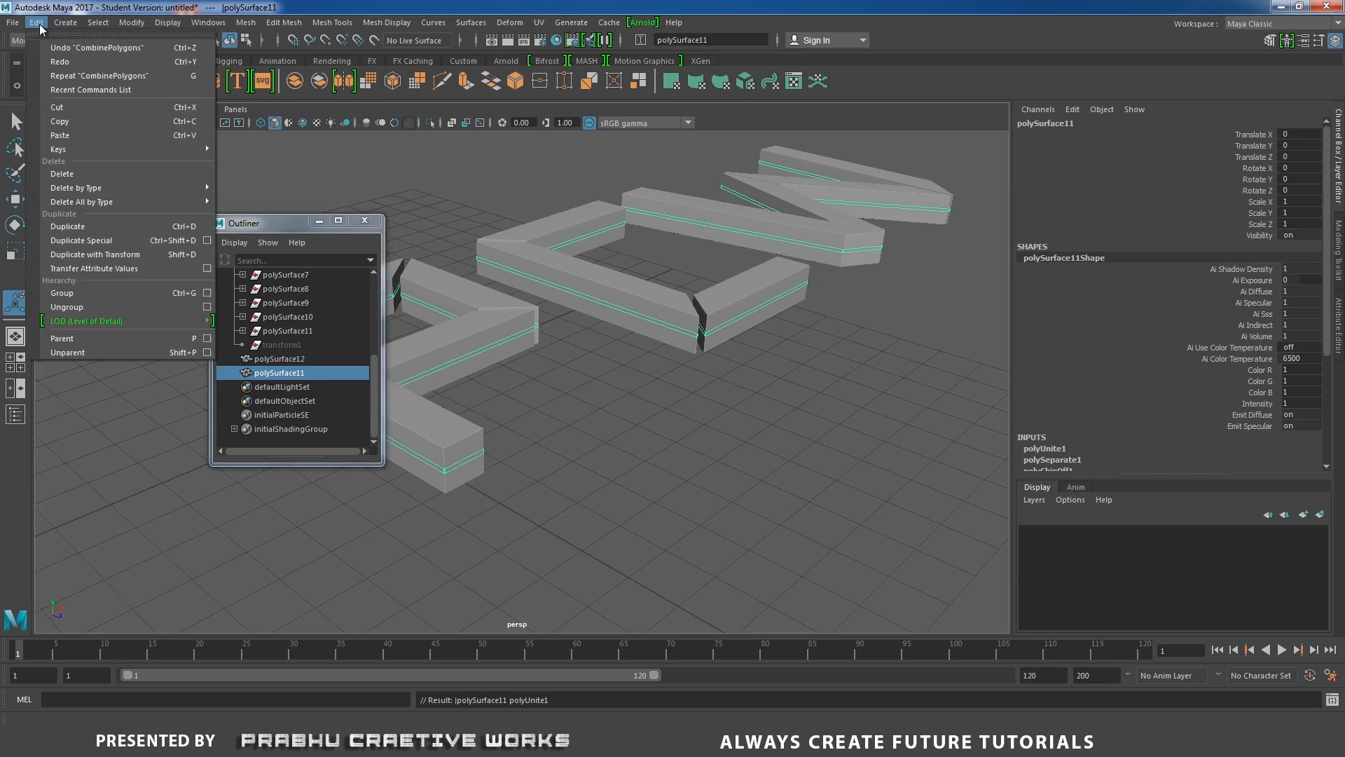
pyautogui.moveTo(88, 202)
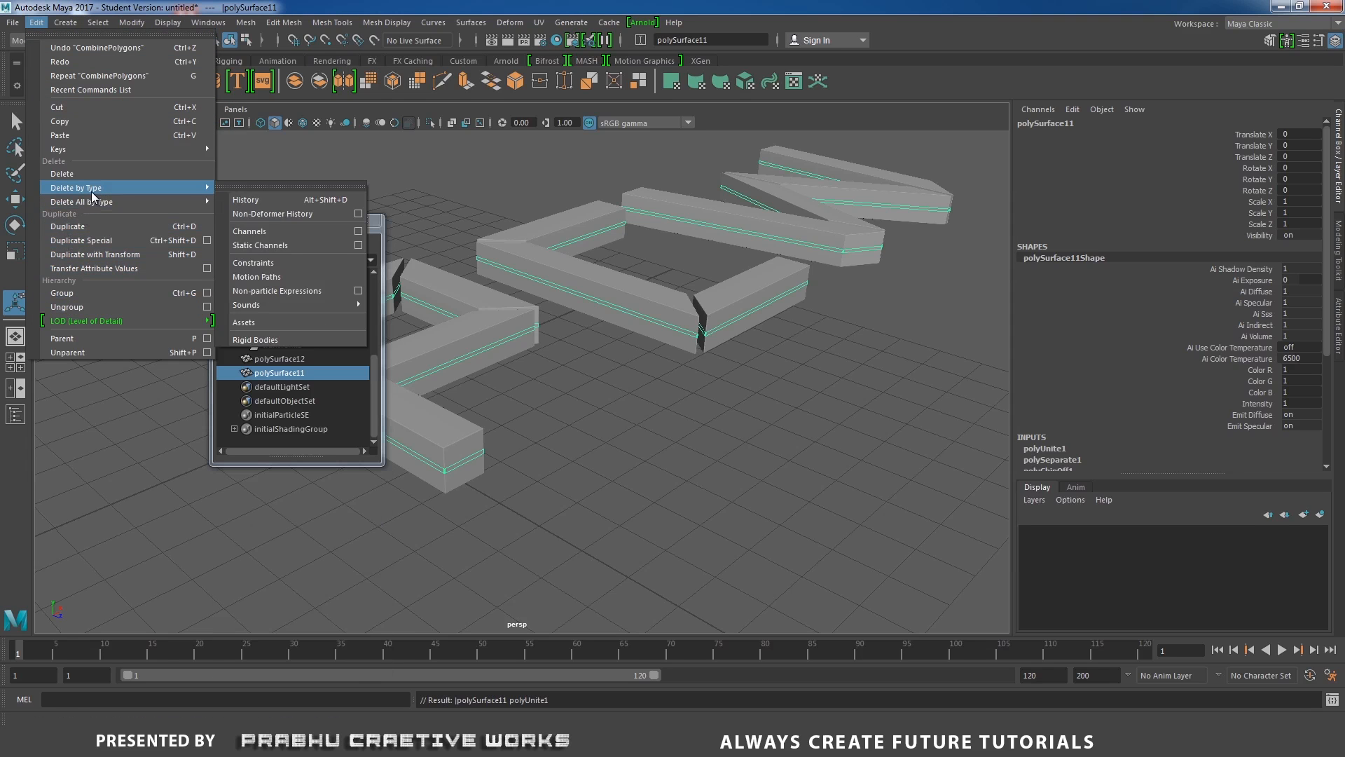
pyautogui.click(265, 201)
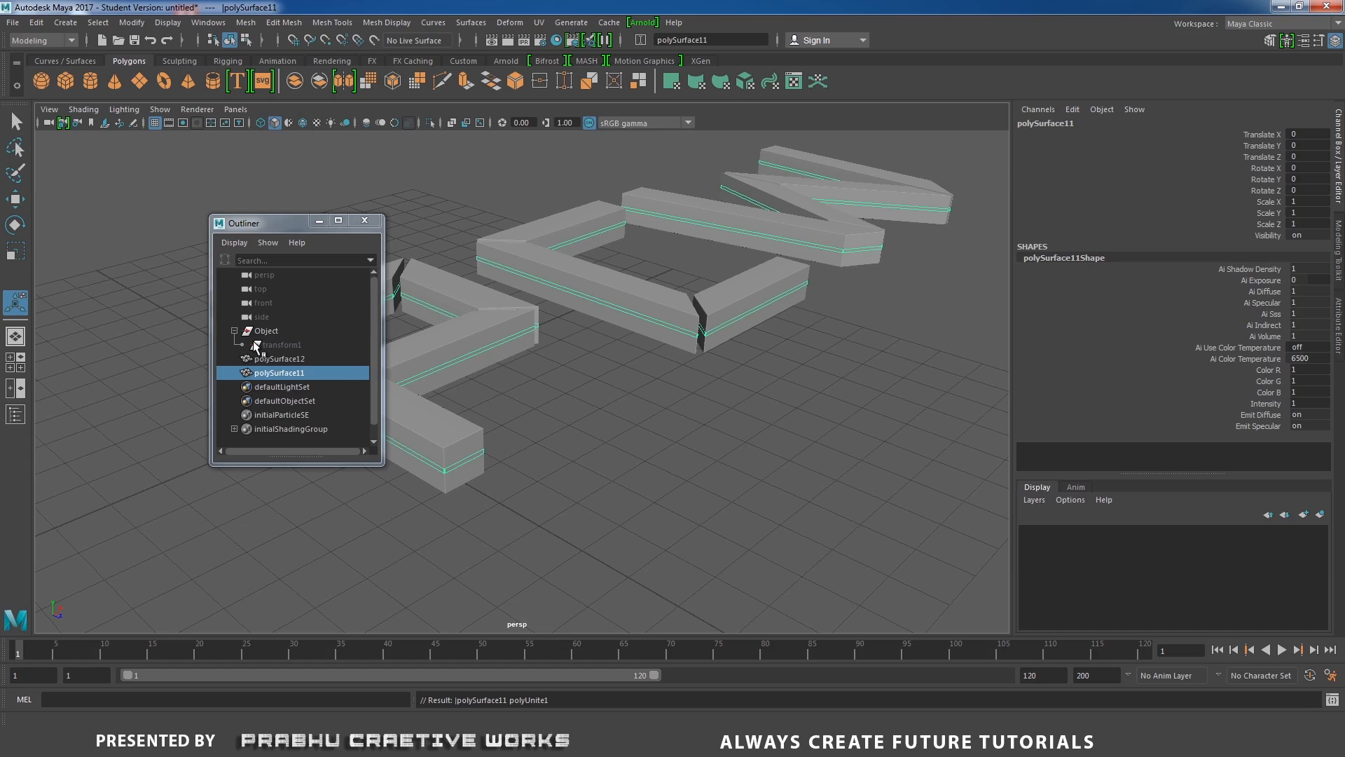
# Rename the combined strip mesh to center01.
pyautogui.click(284, 358)
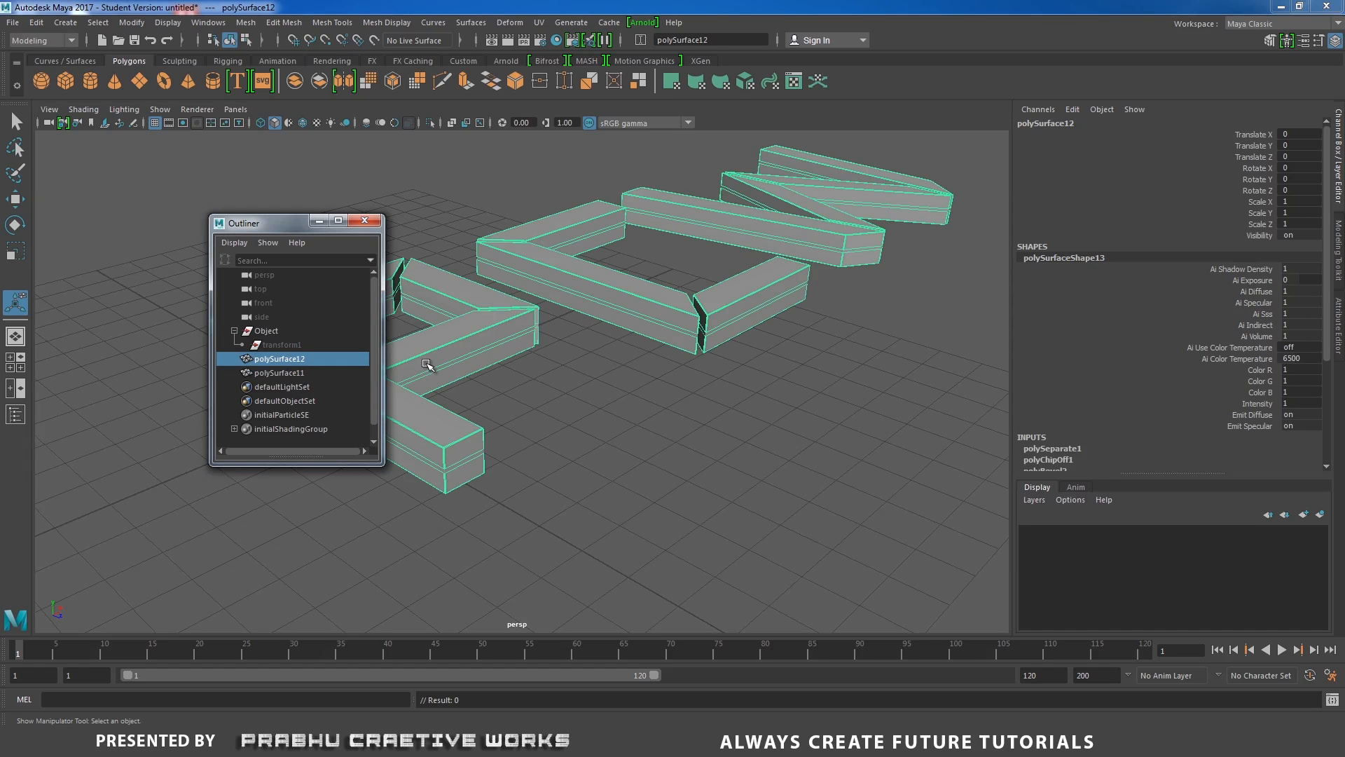
pyautogui.click(289, 372)
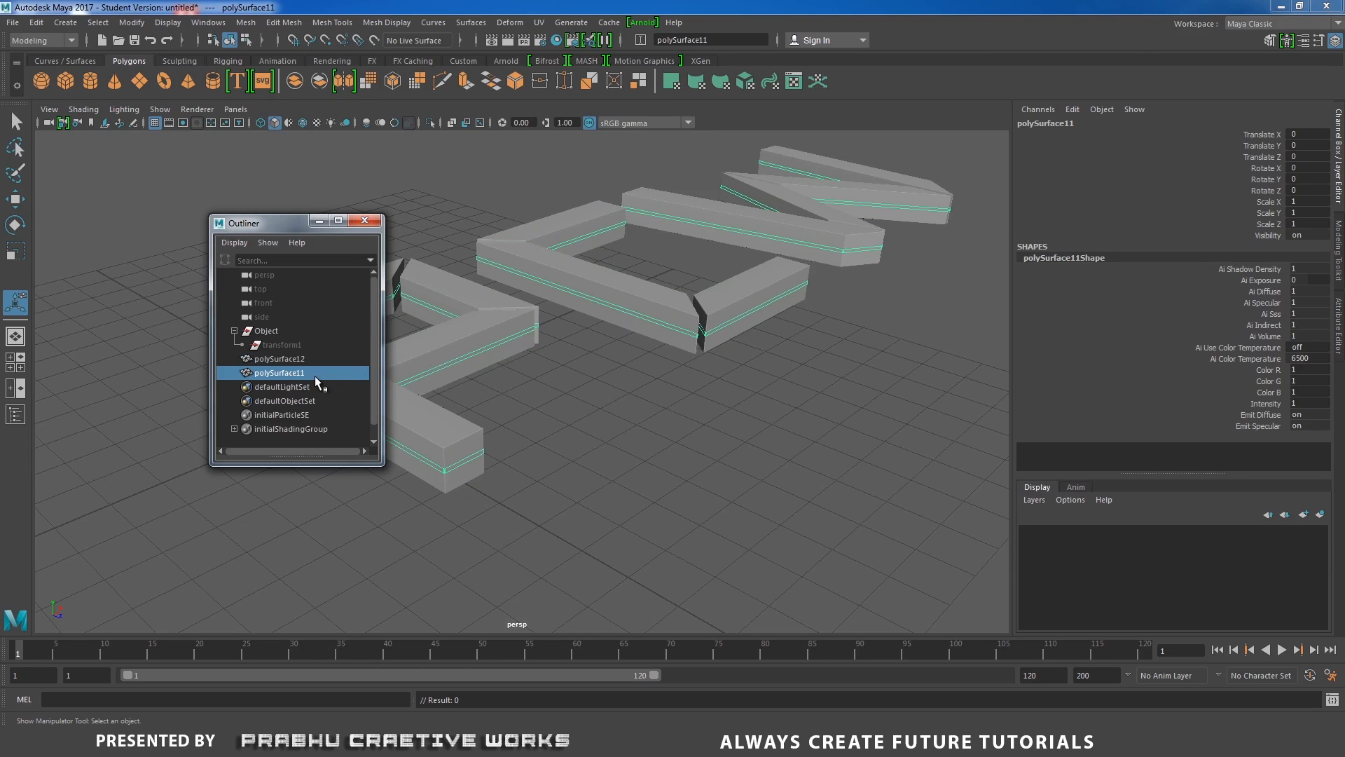
pyautogui.doubleClick(293, 377)
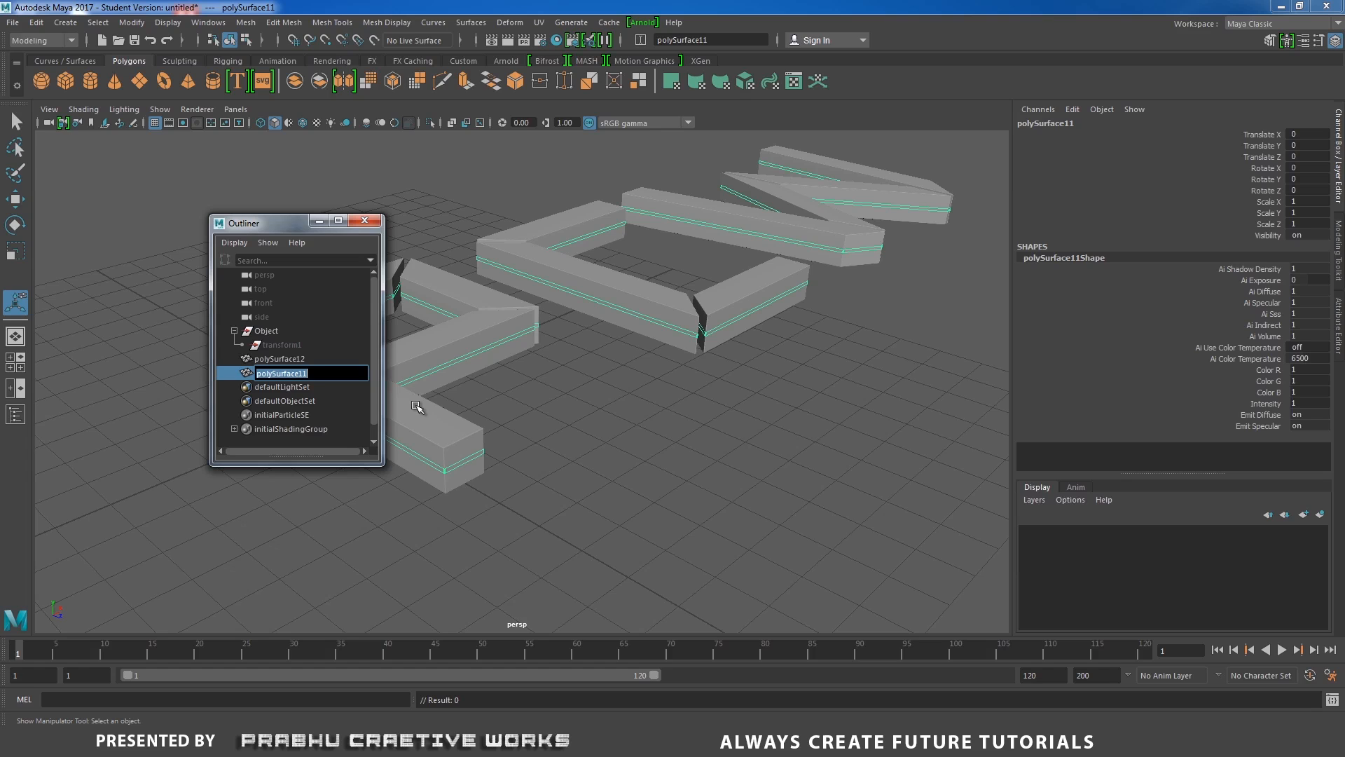
pyautogui.write('center01')
pyautogui.press('Return')
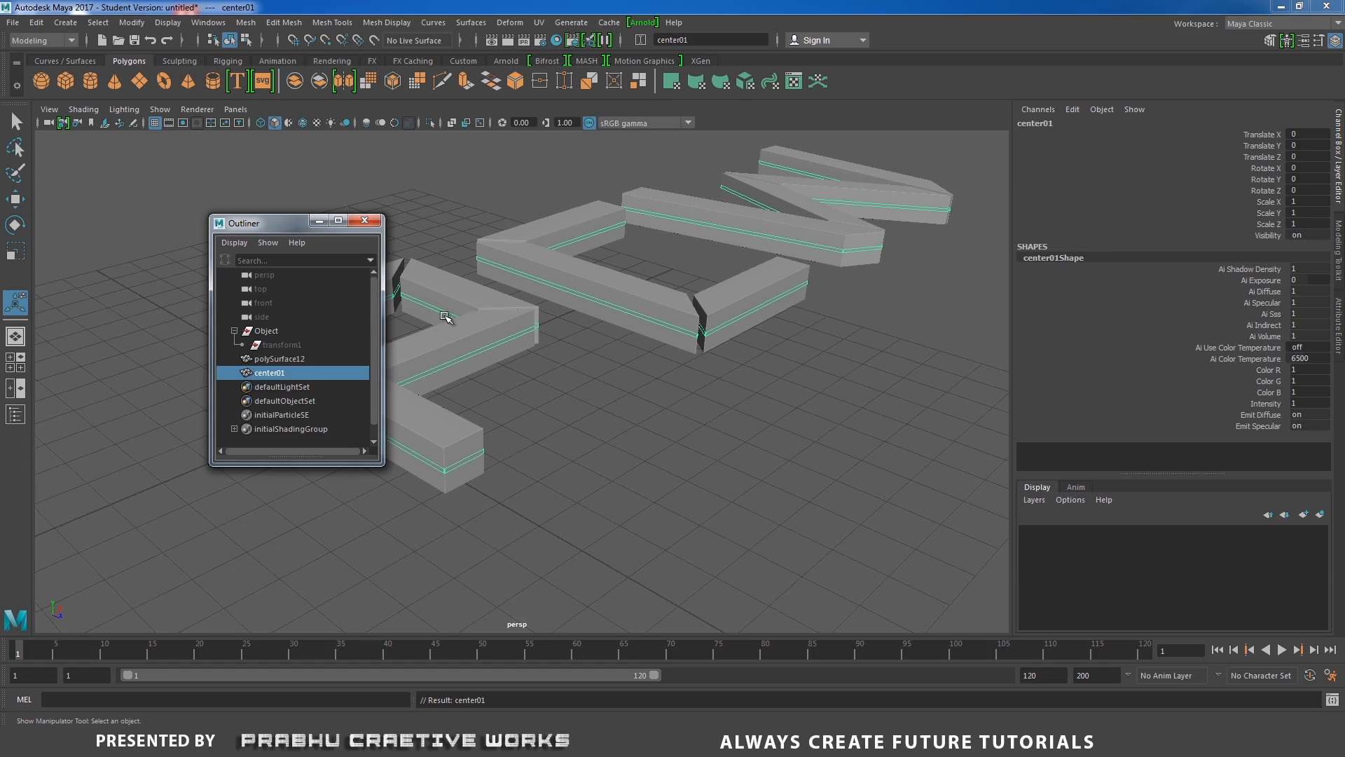
# Rename the main letter body polySurface12 to main_mesh01.
pyautogui.click(309, 359)
pyautogui.doubleClick(301, 359)
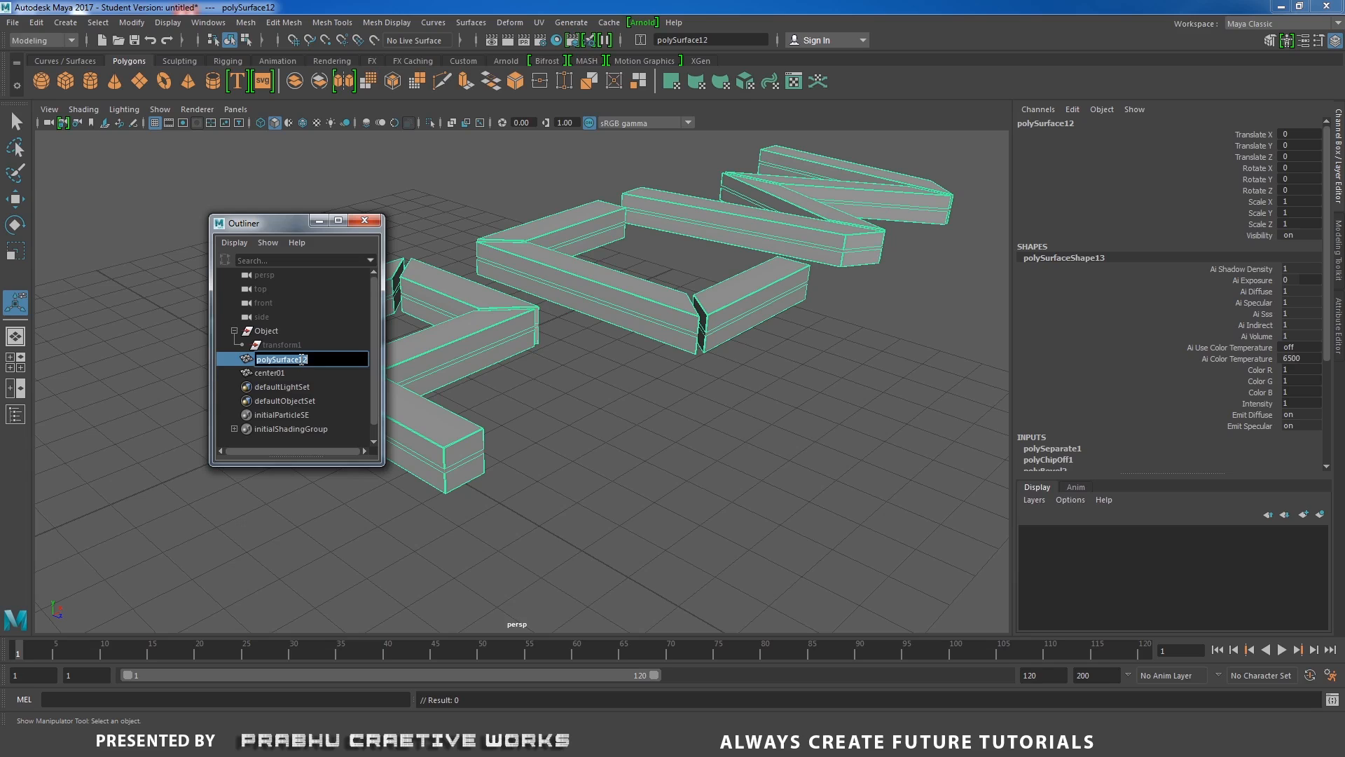
pyautogui.write('main_ mesh01')
pyautogui.press('Return')
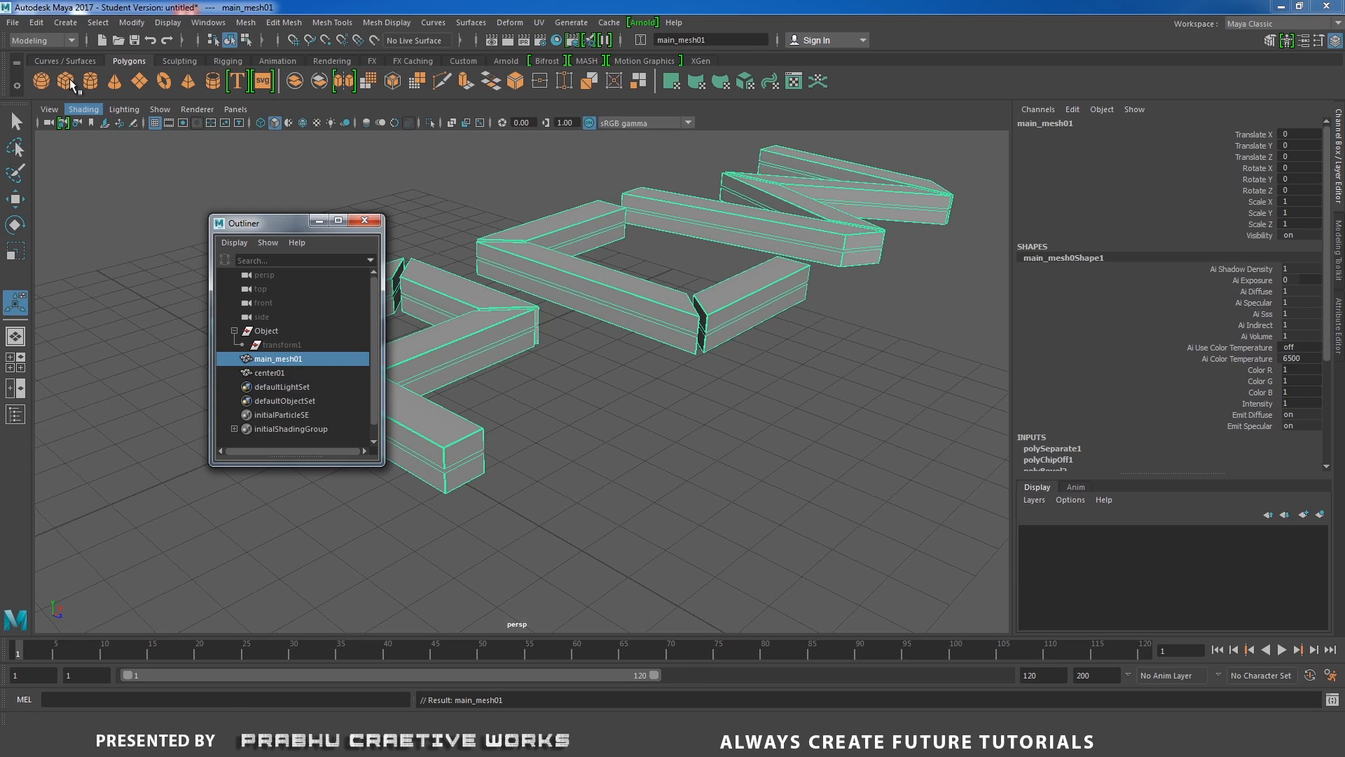
# Delete the construction history of main_mesh01.
pyautogui.click(36, 22)
pyautogui.moveTo(104, 191)
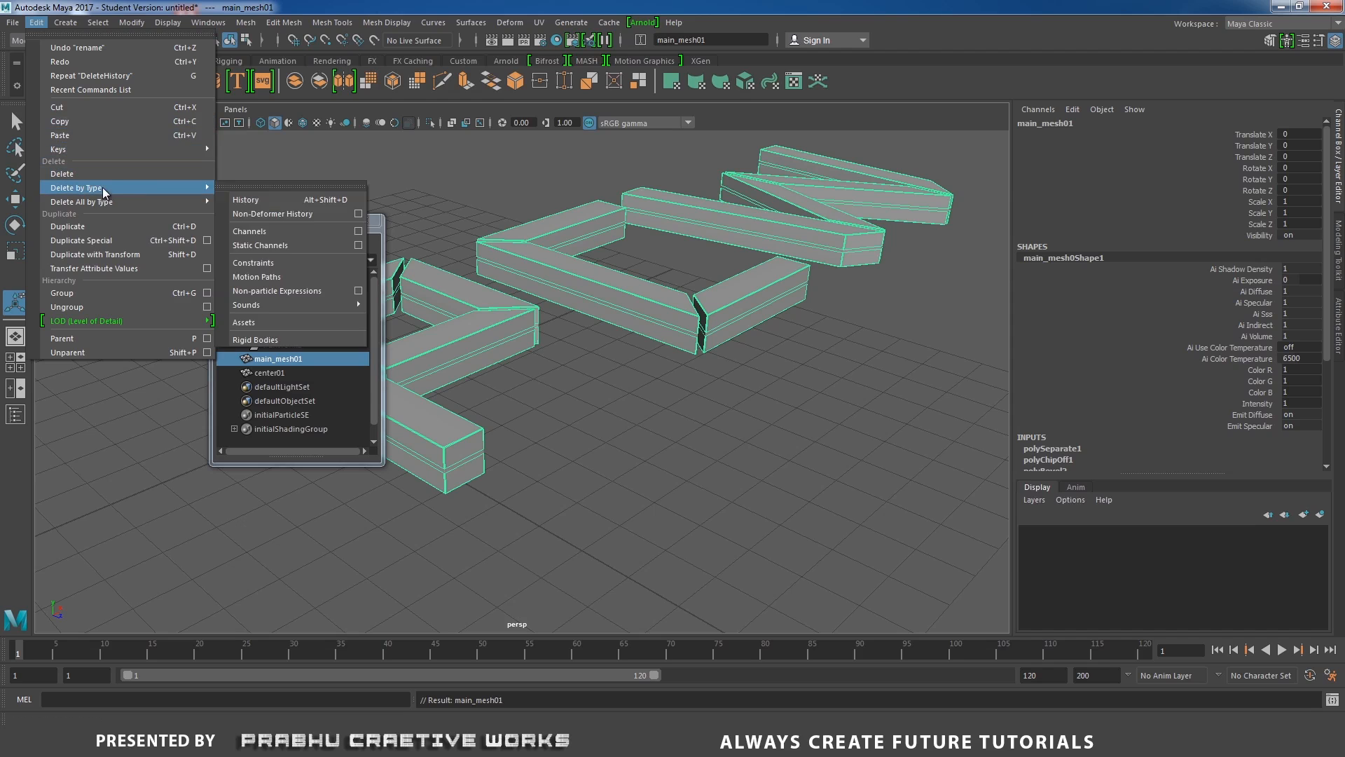
pyautogui.click(260, 202)
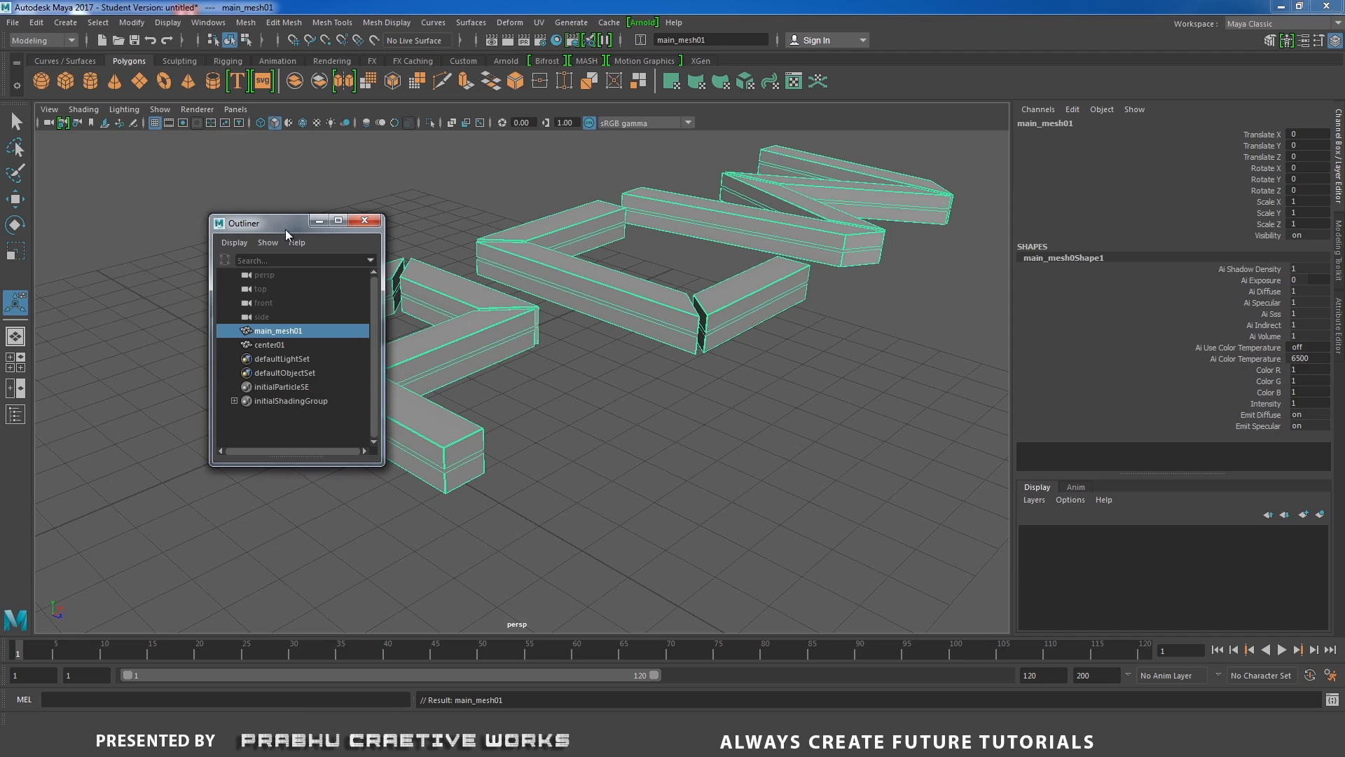
# Select main_mesh01 and center01 in turn and view the whole lettering from further out.
pyautogui.moveTo(285, 229); pyautogui.dragTo(165, 228)
pyautogui.click(149, 345)
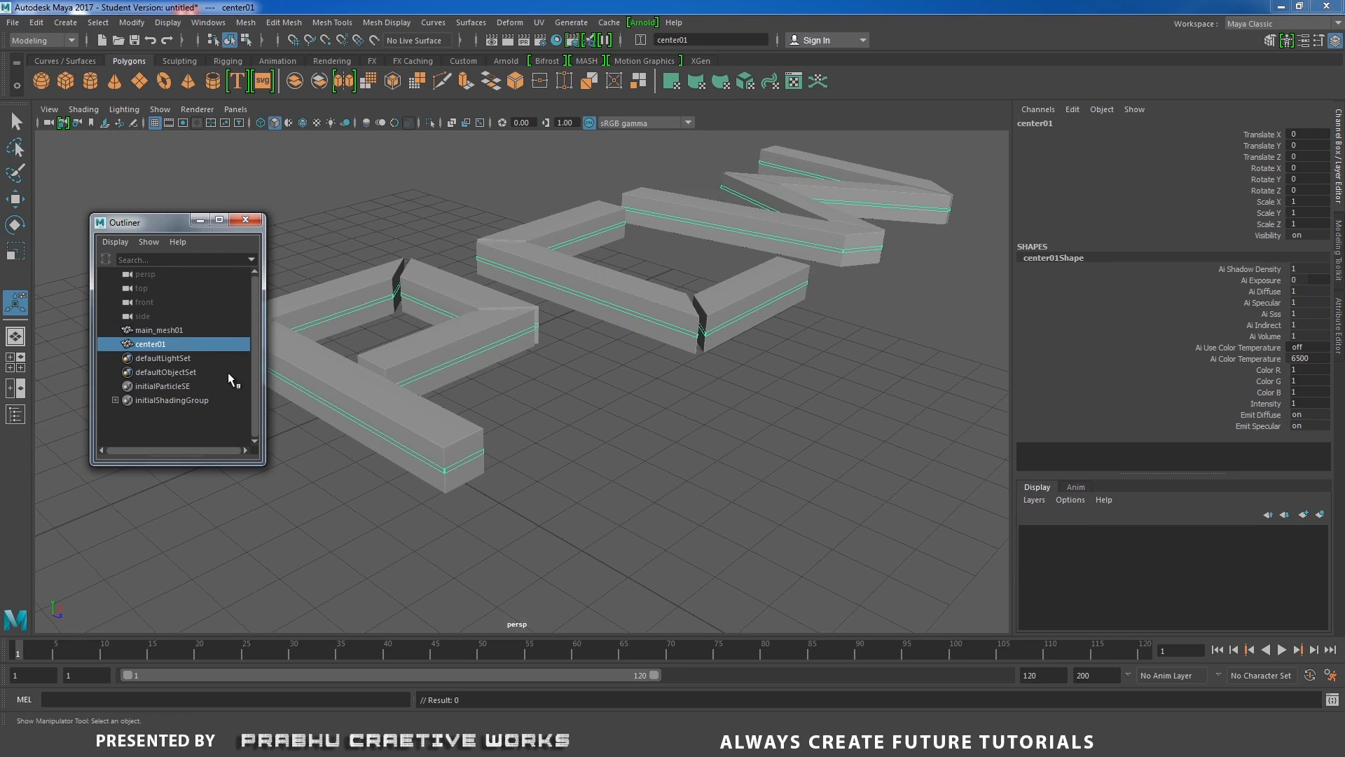
pyautogui.click(163, 332)
pyautogui.click(162, 339)
pyautogui.click(167, 335)
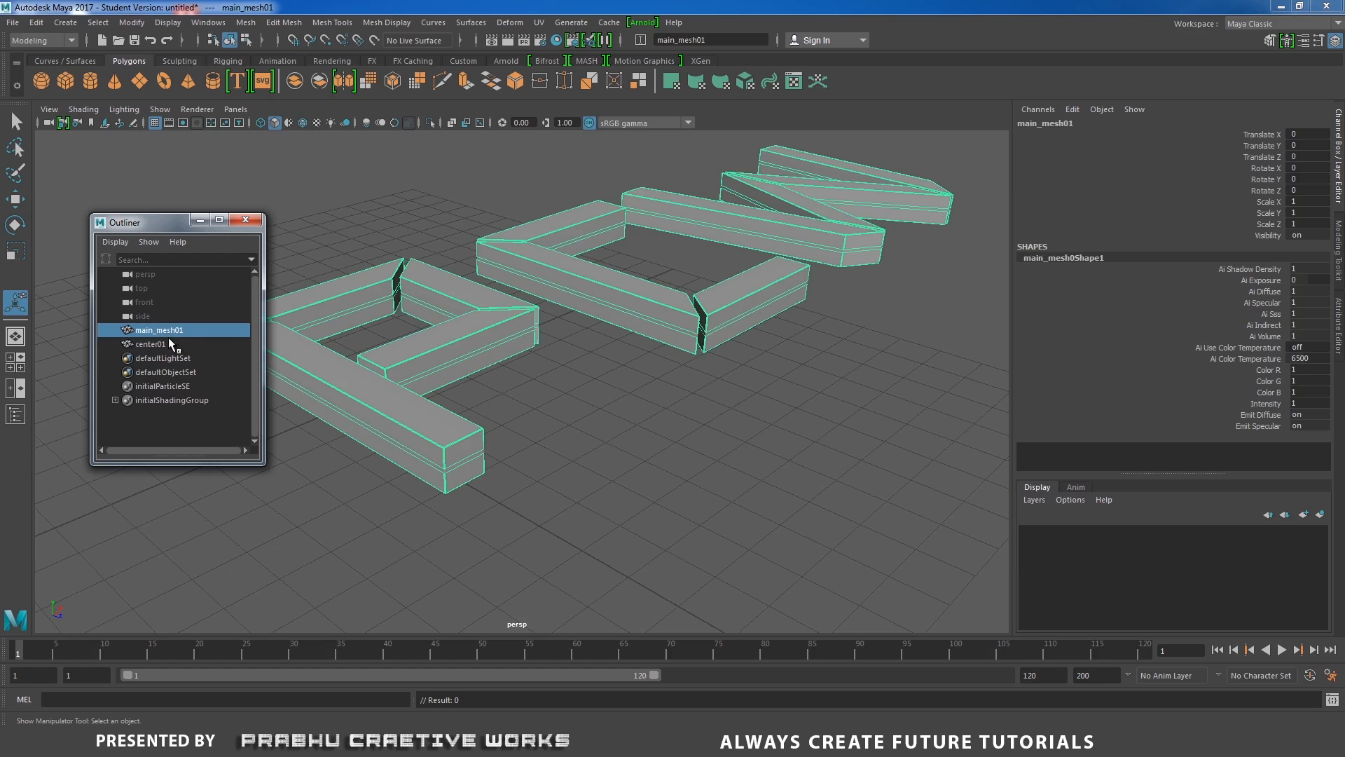
pyautogui.click(165, 343)
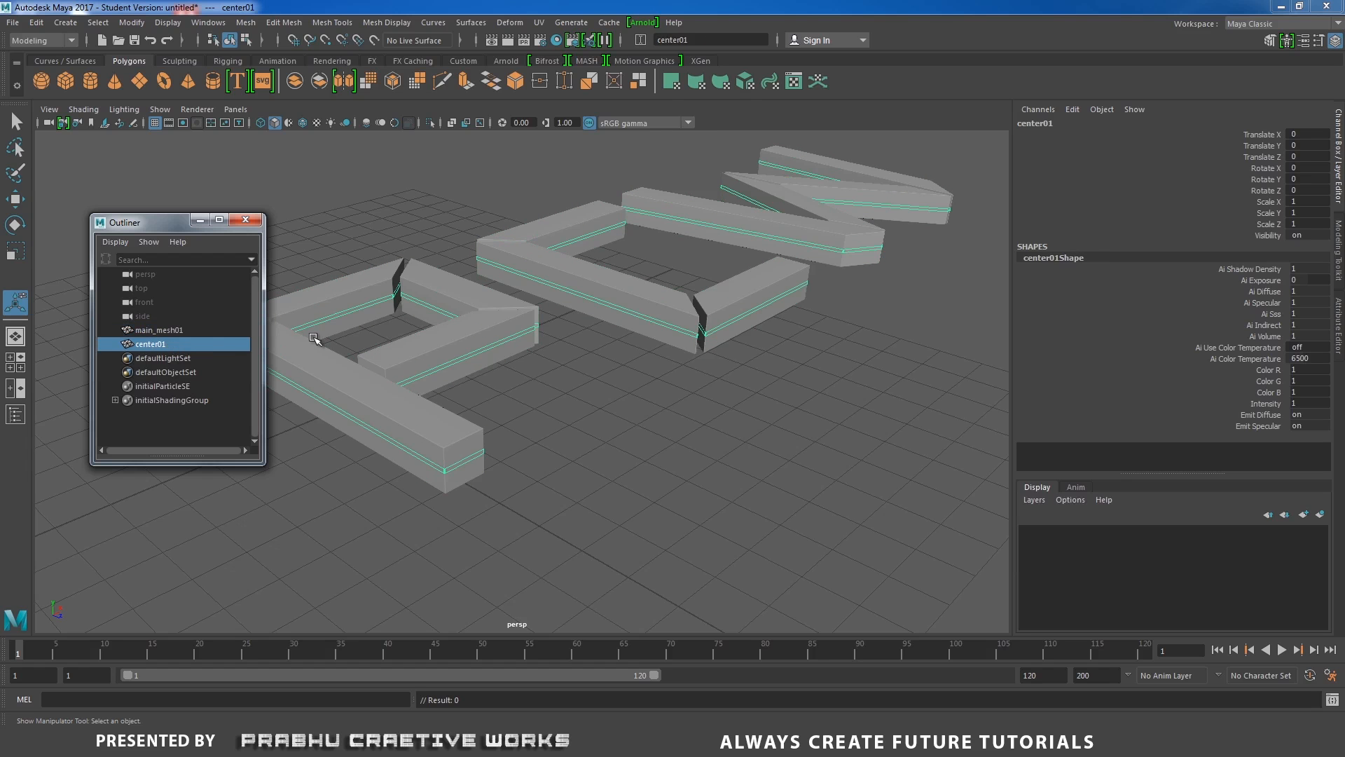
pyautogui.keyDown('alt'); pyautogui.moveTo(419, 345); pyautogui.dragTo(490, 345); pyautogui.keyUp('alt')
pyautogui.keyDown('alt'); pyautogui.moveTo(700, 374); pyautogui.dragTo(869, 377, button='middle'); pyautogui.keyUp('alt')
pyautogui.keyDown('alt'); pyautogui.moveTo(518, 329); pyautogui.dragTo(445, 318, button='right'); pyautogui.keyUp('alt')
# Select both main_mesh01 and center01 and move them together along X to about -11.5.
pyautogui.keyDown('shift'); pyautogui.click(175, 335); pyautogui.keyUp('shift')
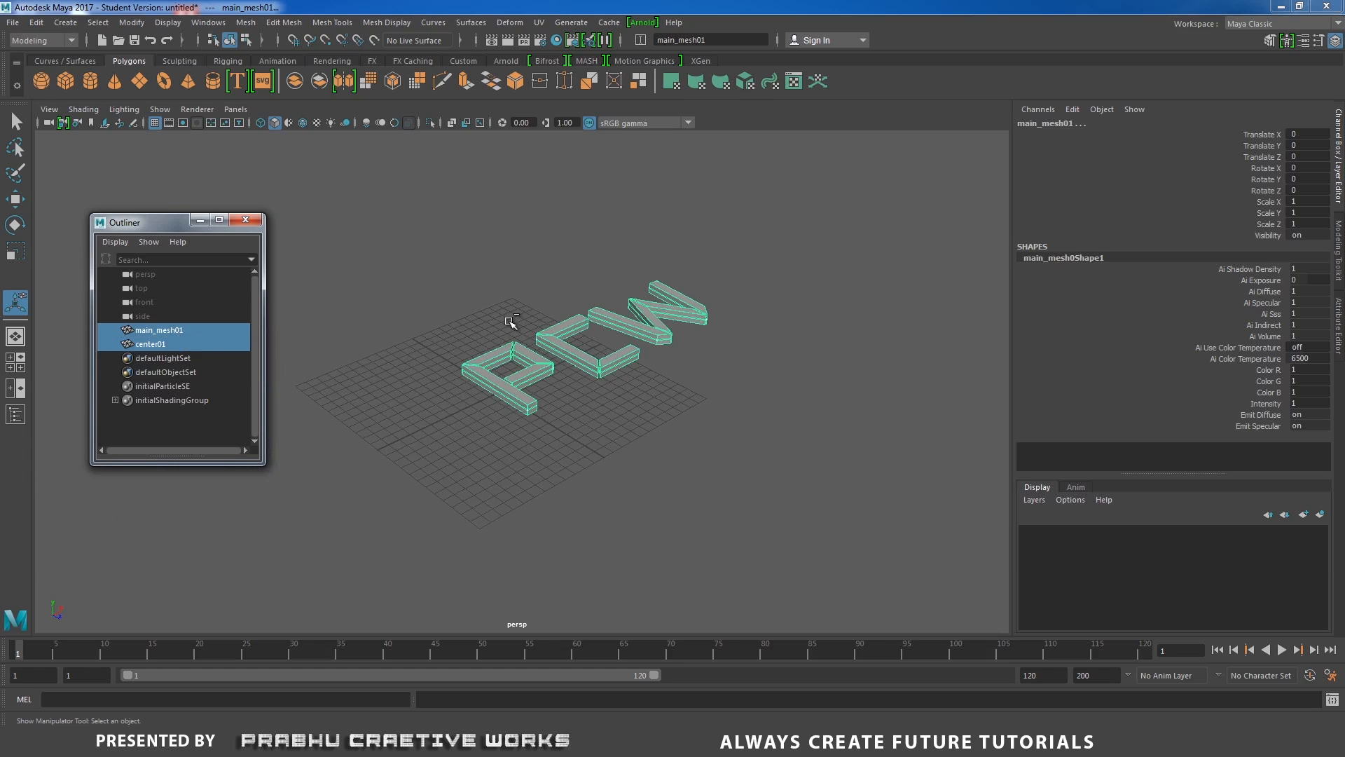
pyautogui.press('w')
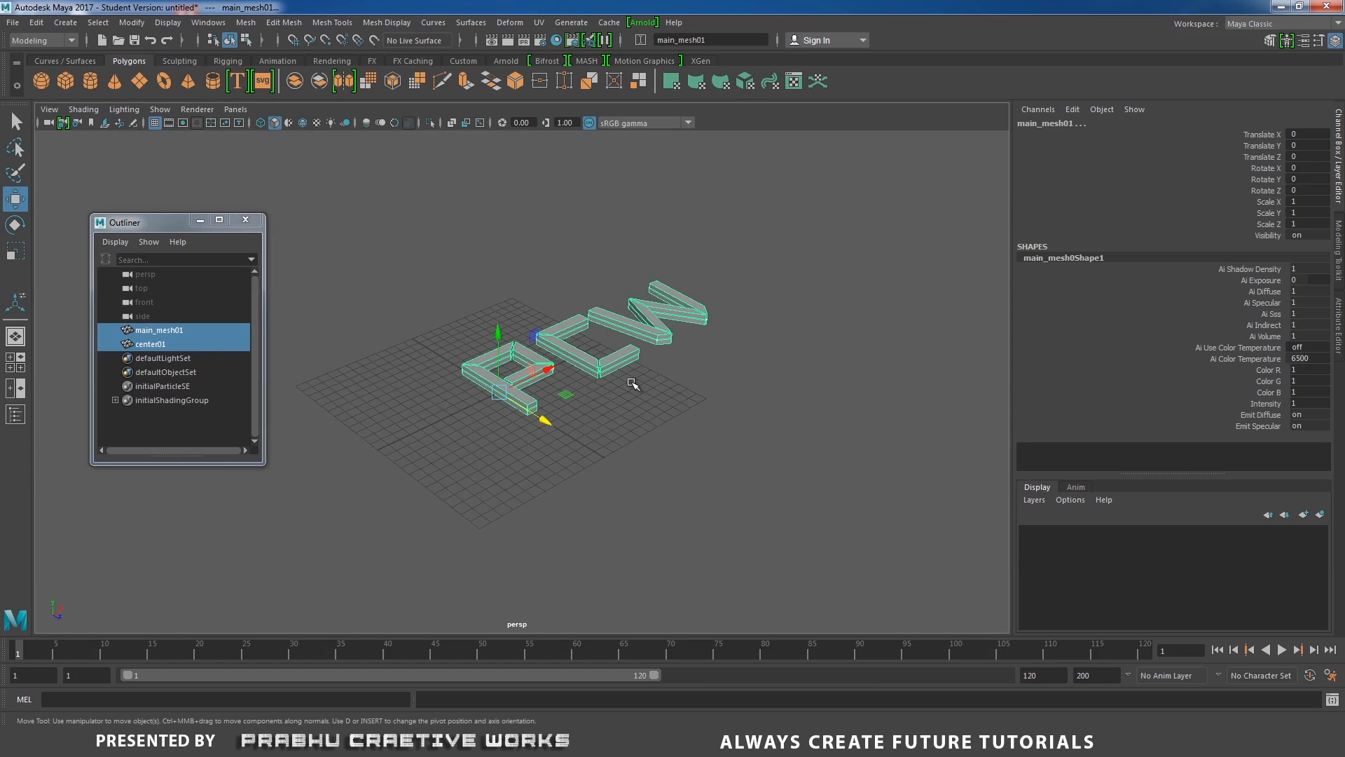
pyautogui.moveTo(548, 371); pyautogui.dragTo(471, 413)
pyautogui.keyDown('alt'); pyautogui.moveTo(539, 488); pyautogui.dragTo(500, 465); pyautogui.keyUp('alt')
pyautogui.moveTo(413, 383); pyautogui.dragTo(384, 279)
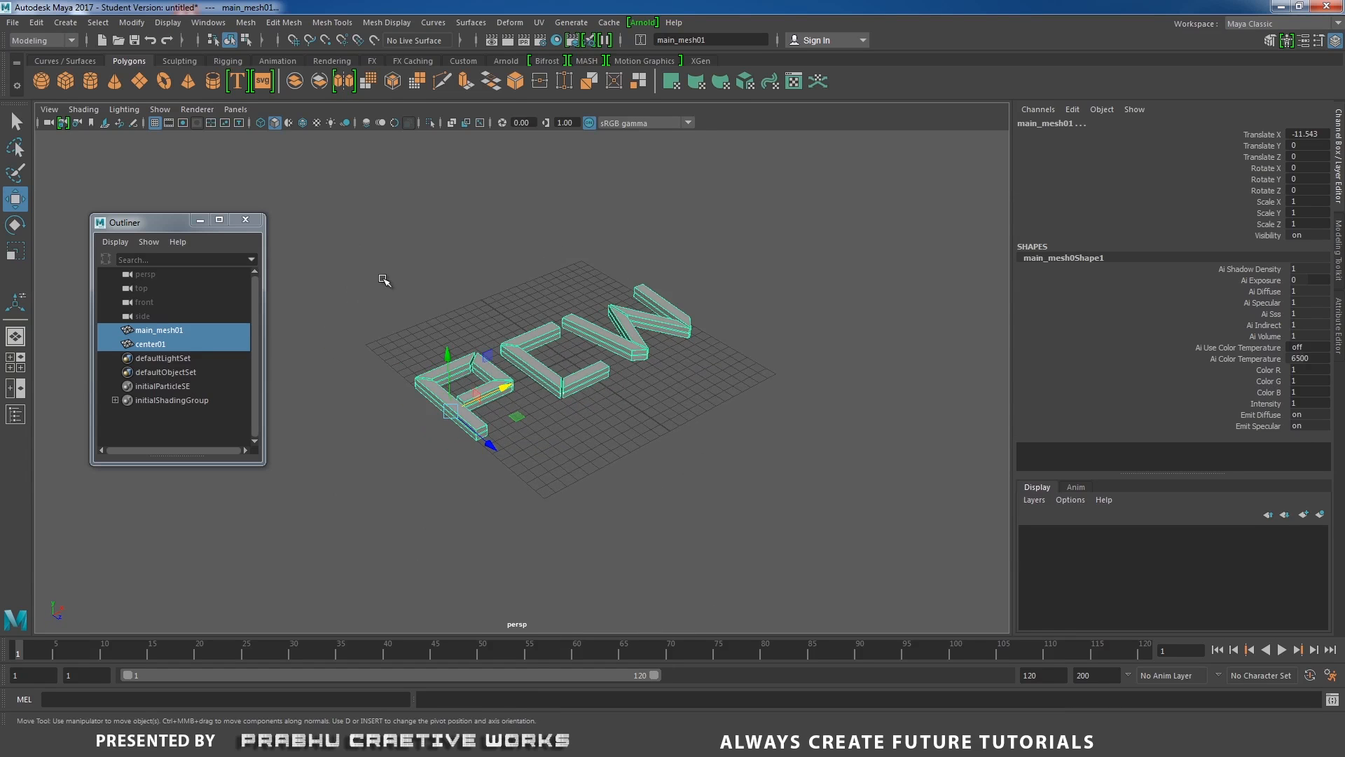
# Create a polygon plane and rename it ground01.
pyautogui.click(140, 82)
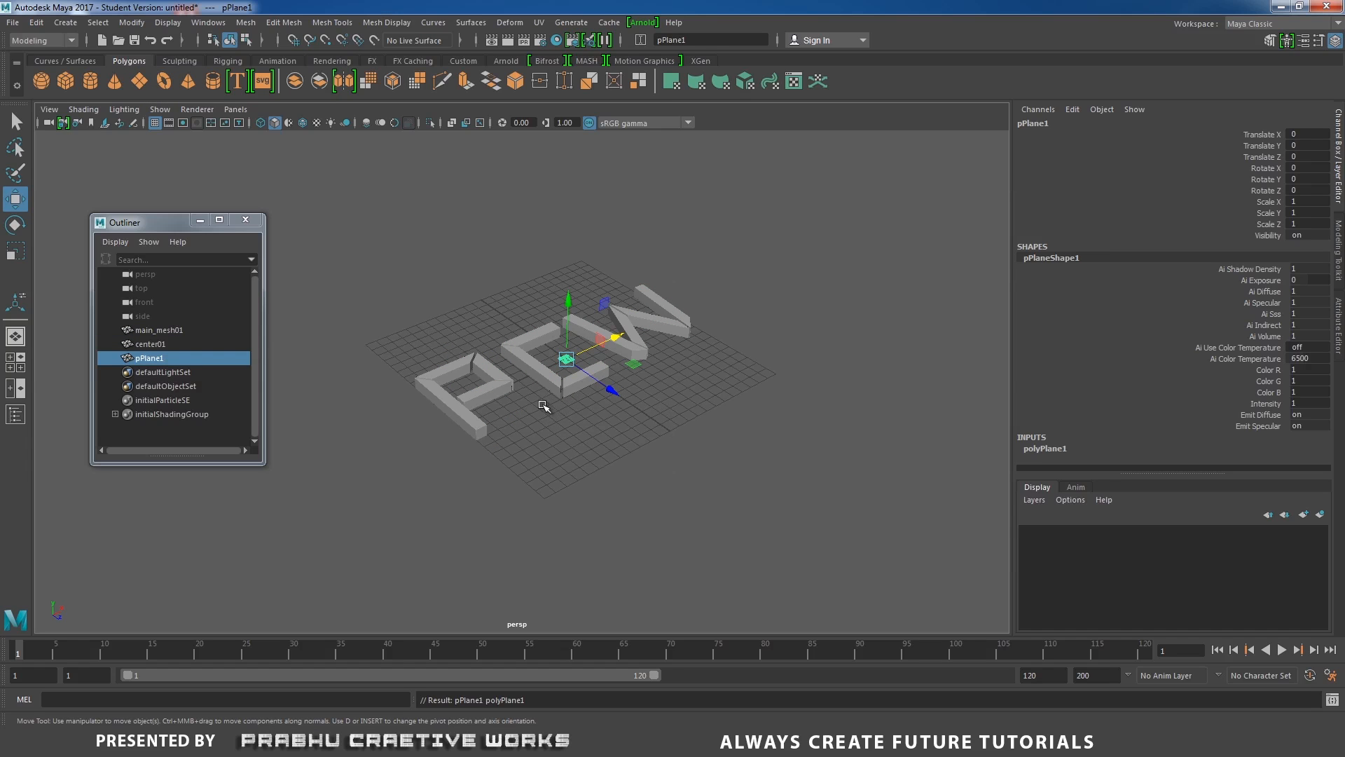
pyautogui.doubleClick(149, 358)
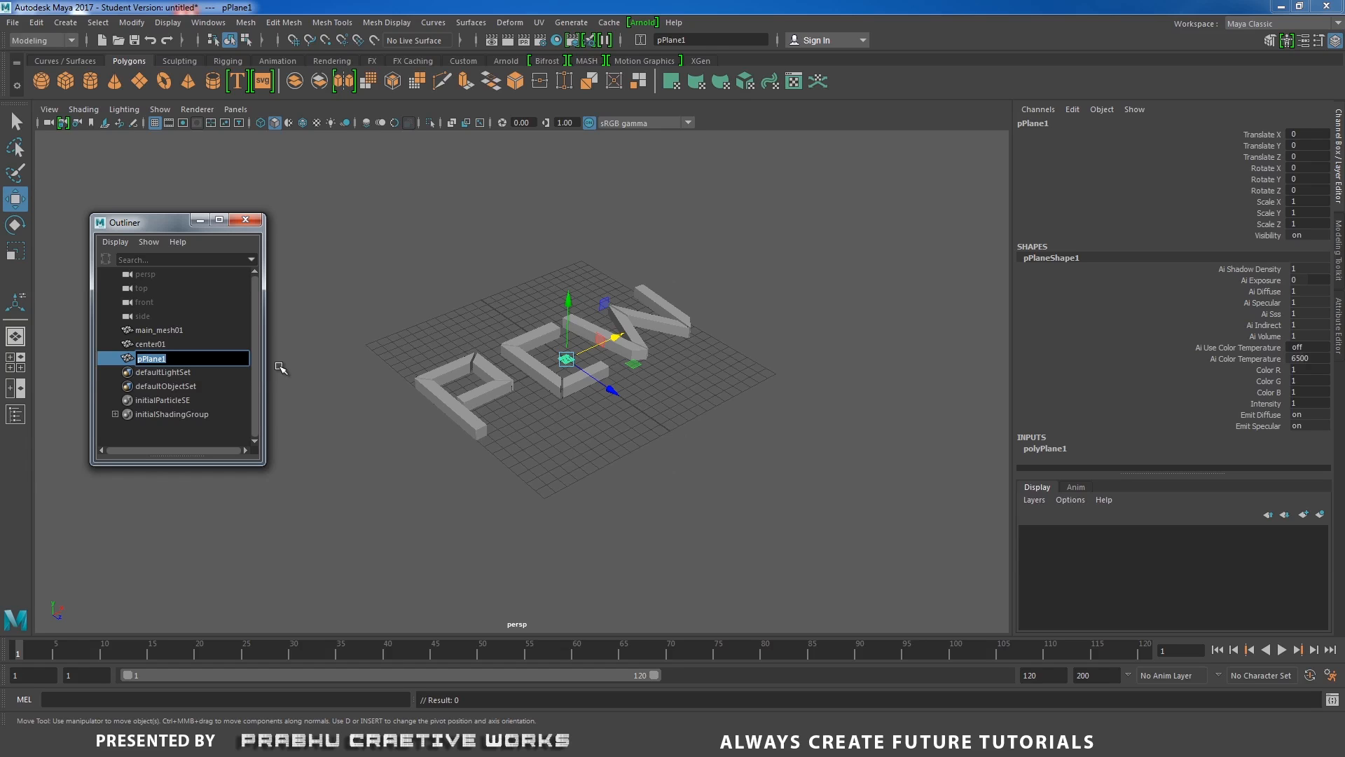
pyautogui.write('ground01')
pyautogui.press('Return')
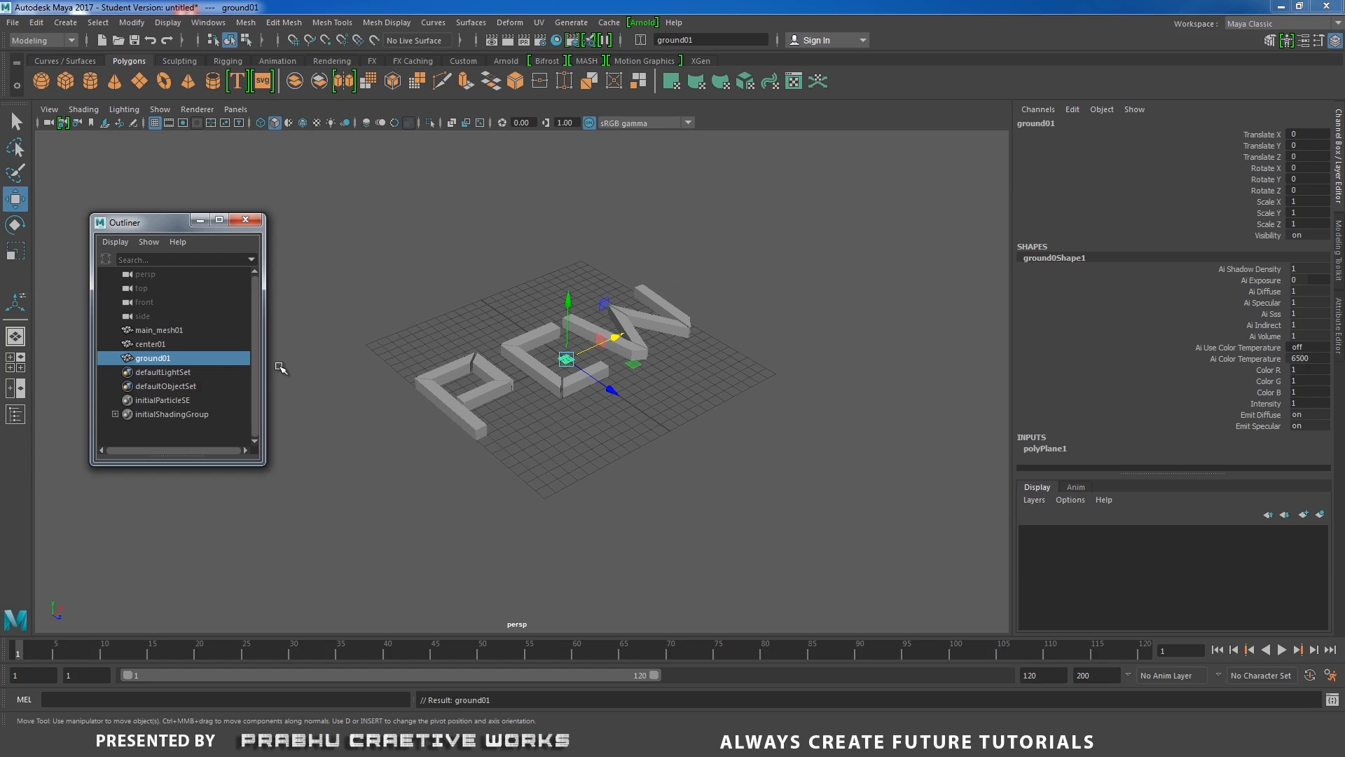
# Scale ground01 uniformly to about 60.
pyautogui.press('r')
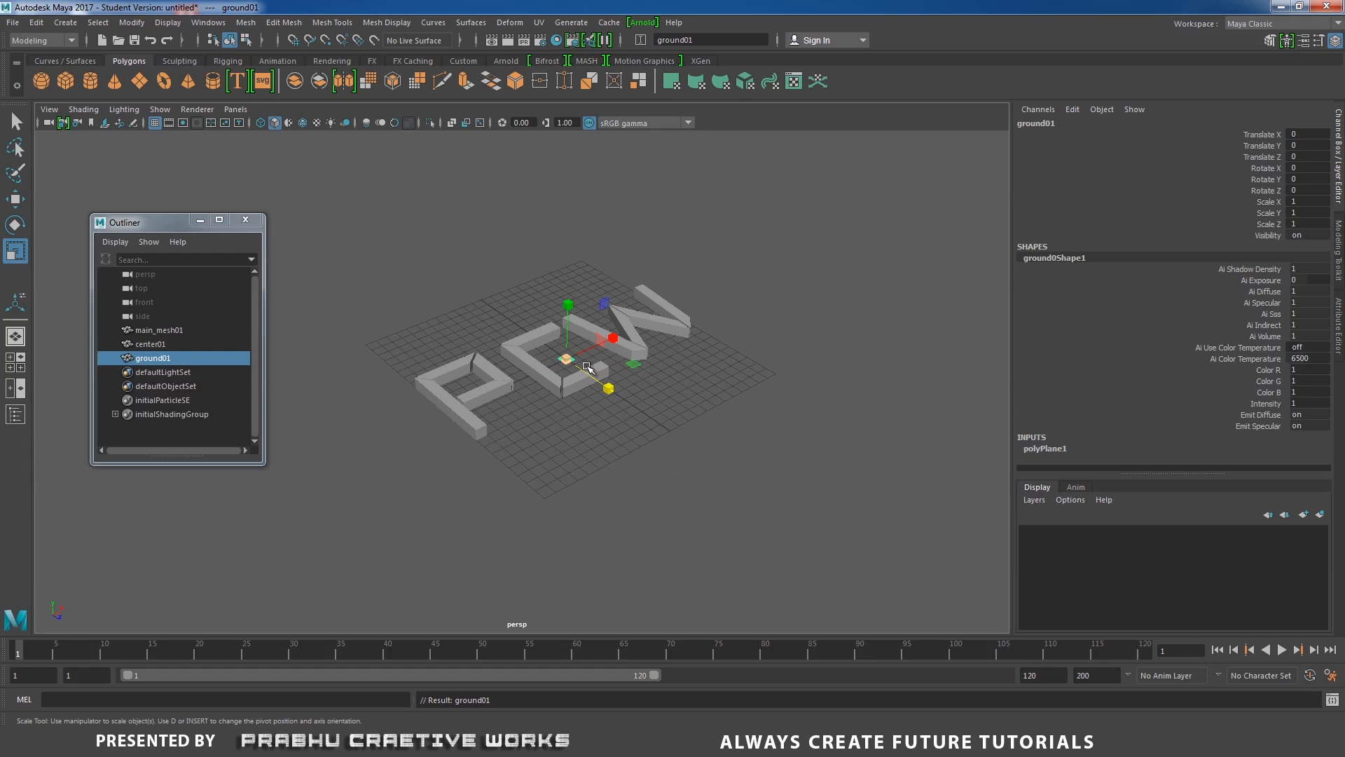
pyautogui.moveTo(566, 359); pyautogui.dragTo(611, 228)
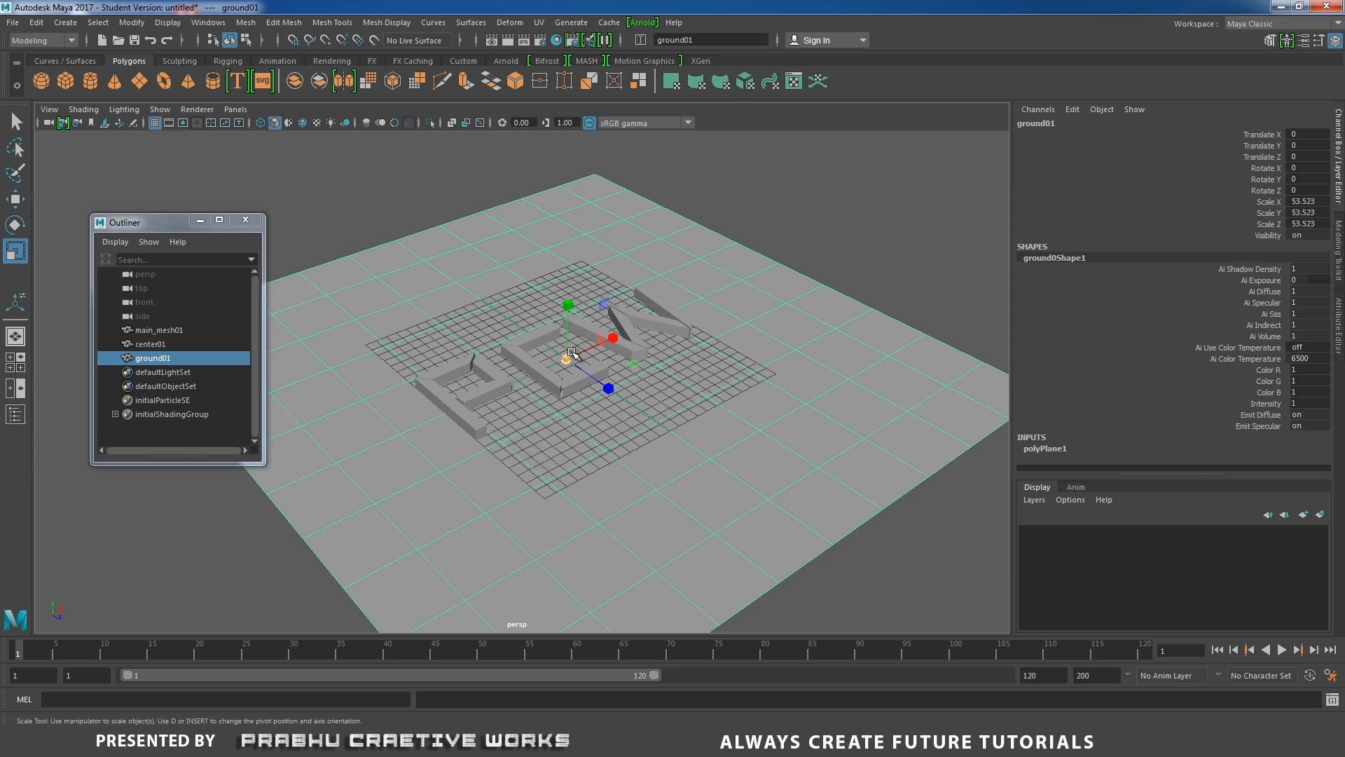
pyautogui.moveTo(566, 359); pyautogui.dragTo(632, 331)
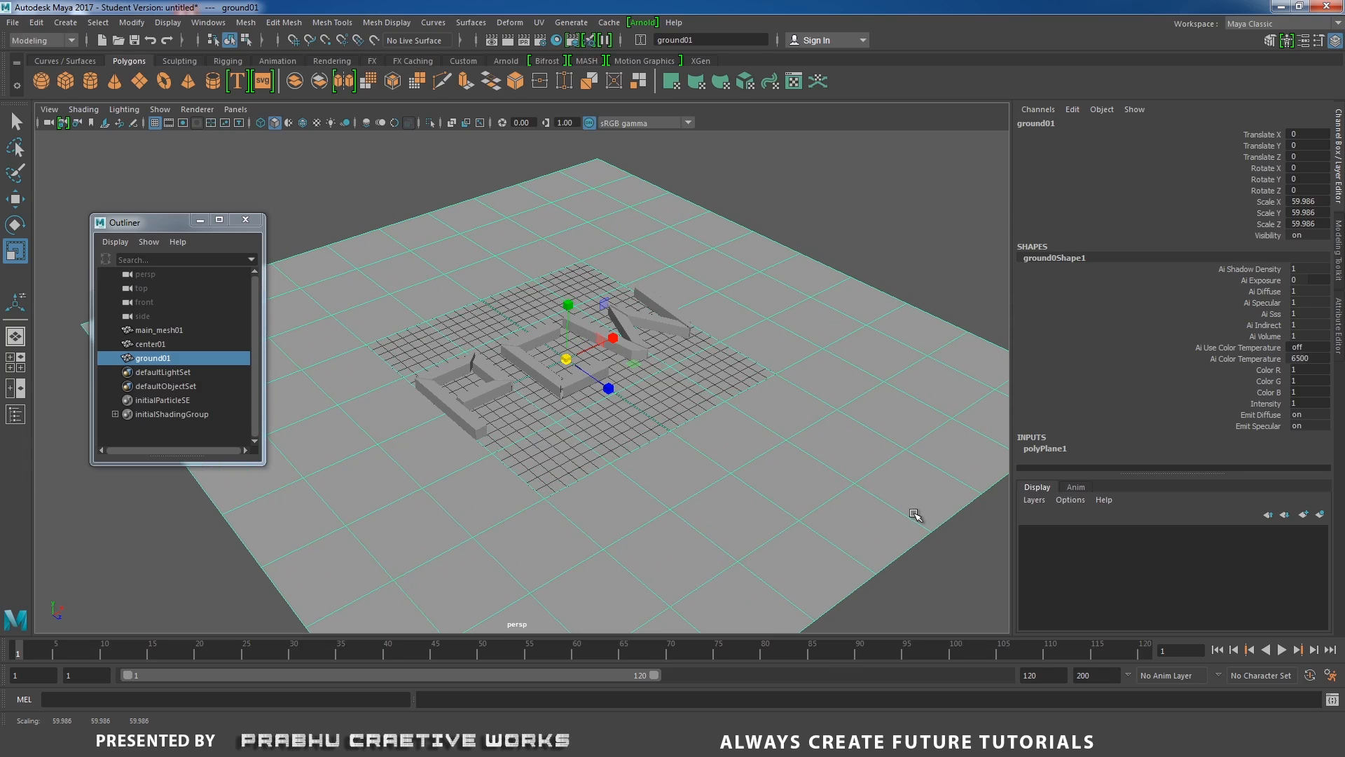
pyautogui.click(1050, 449)
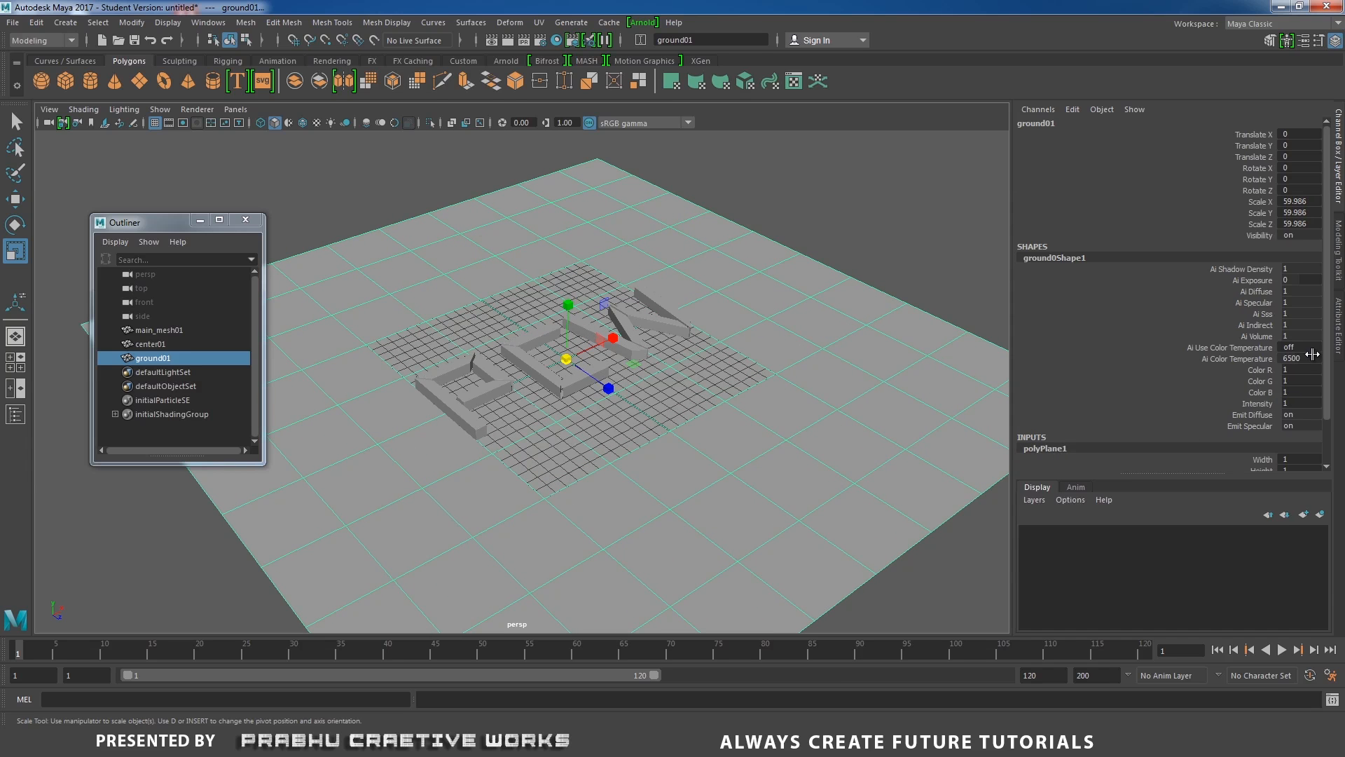
# Set the plane's subdivisions width and height to 1.
pyautogui.scroll(-2, 1321, 345)
pyautogui.moveTo(1286, 433); pyautogui.dragTo(1292, 446)
pyautogui.click(1292, 447)
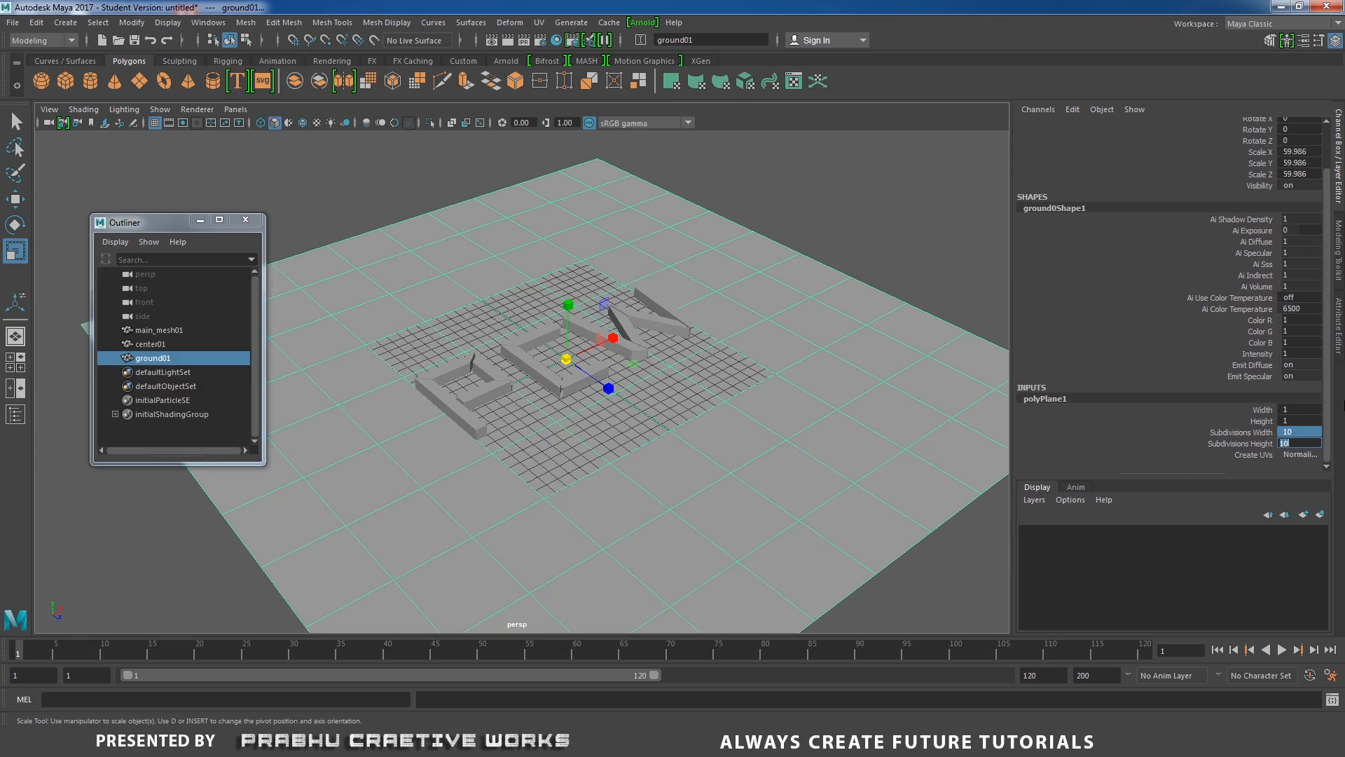
pyautogui.write('1')
pyautogui.press('Return')
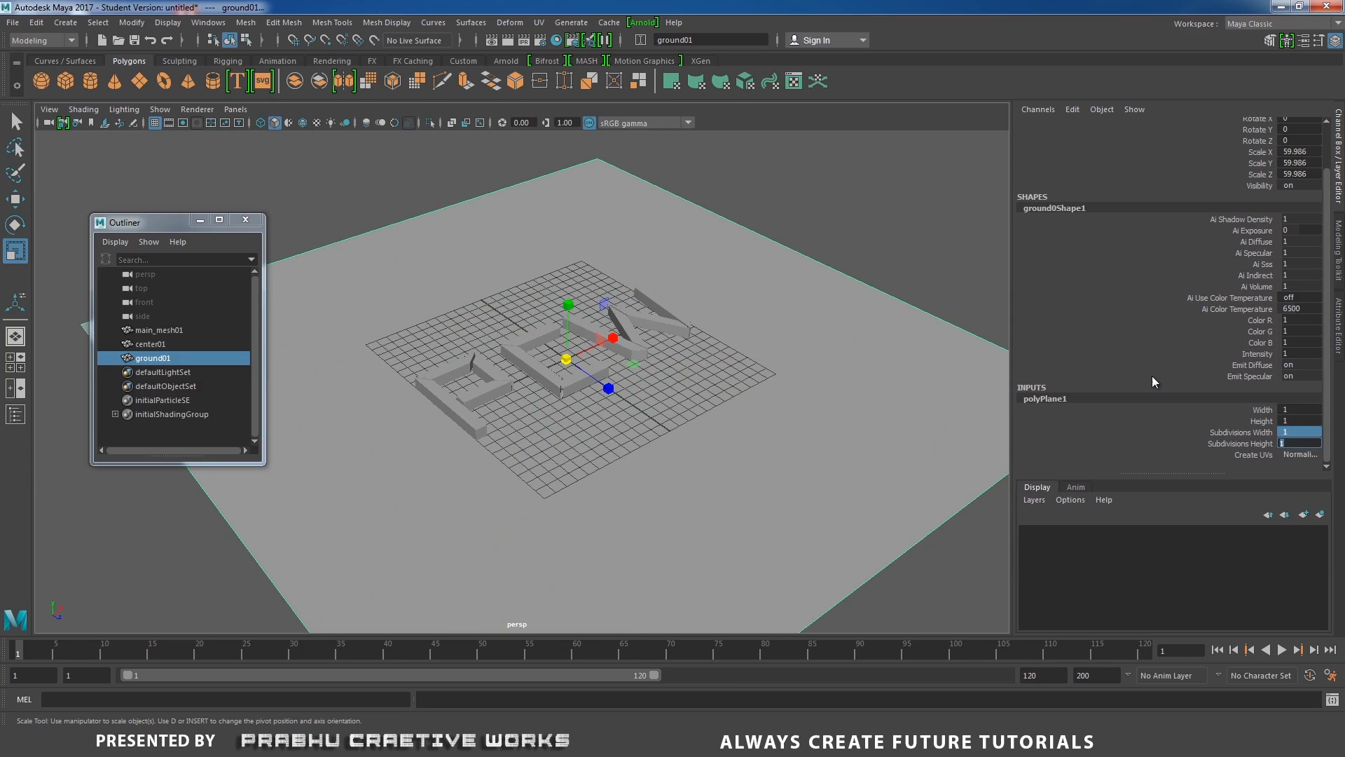
# Deselect everything and examine the letters sitting on the ground plane up close.
pyautogui.click(852, 170)
pyautogui.scroll(8, 718, 378)
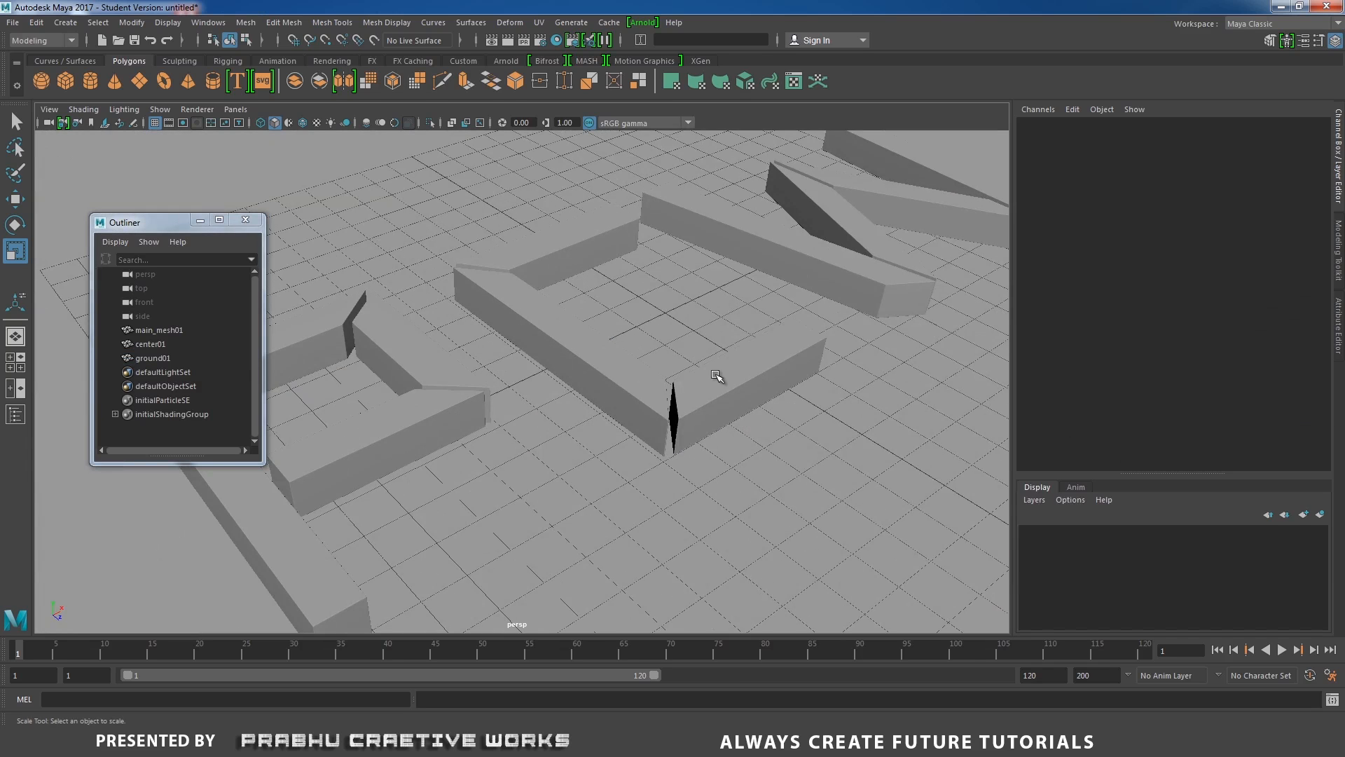
pyautogui.keyDown('alt'); pyautogui.moveTo(717, 378); pyautogui.dragTo(796, 375); pyautogui.keyUp('alt')
pyautogui.scroll(-4, 685, 367)
pyautogui.keyDown('alt'); pyautogui.moveTo(685, 367); pyautogui.dragTo(684, 380); pyautogui.keyUp('alt')
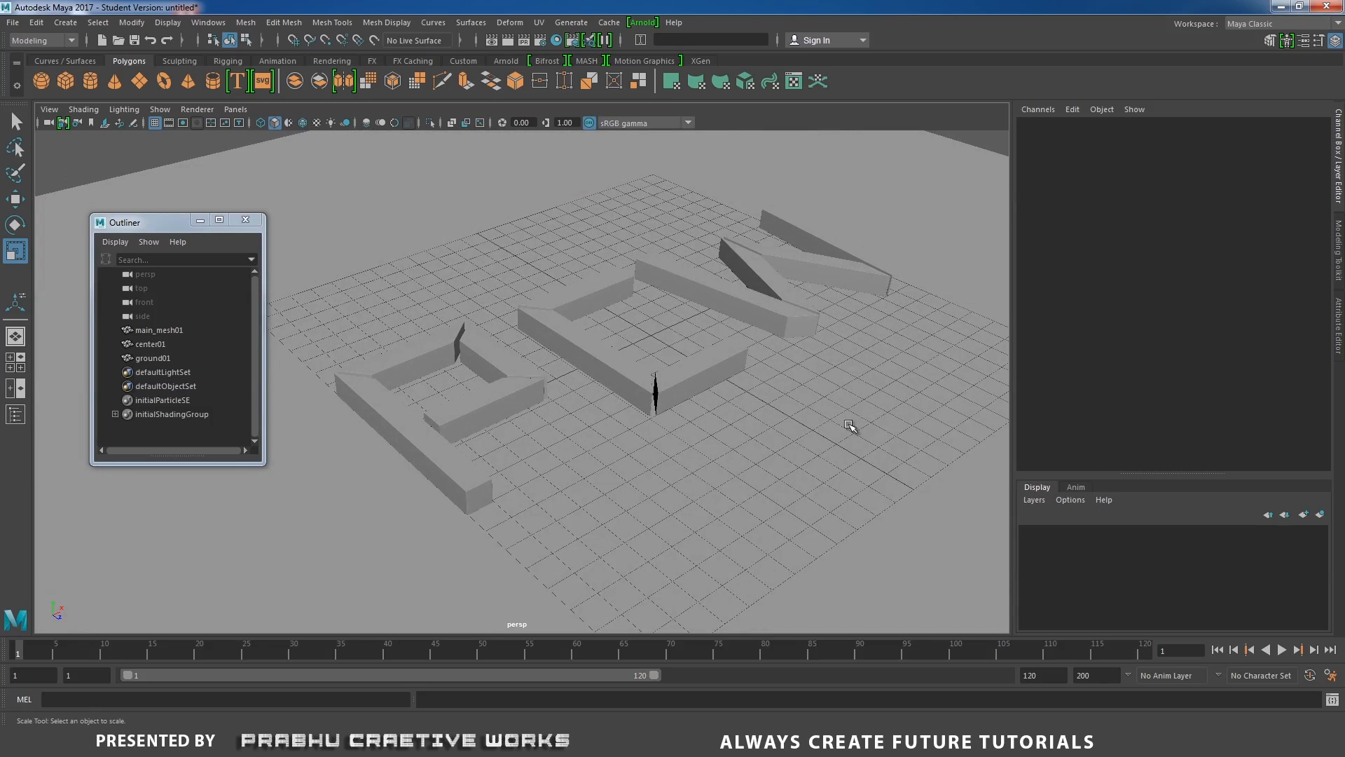
pyautogui.keyDown('alt'); pyautogui.moveTo(851, 423); pyautogui.dragTo(805, 387, button='middle'); pyautogui.keyUp('alt')
pyautogui.scroll(2, 843, 431)
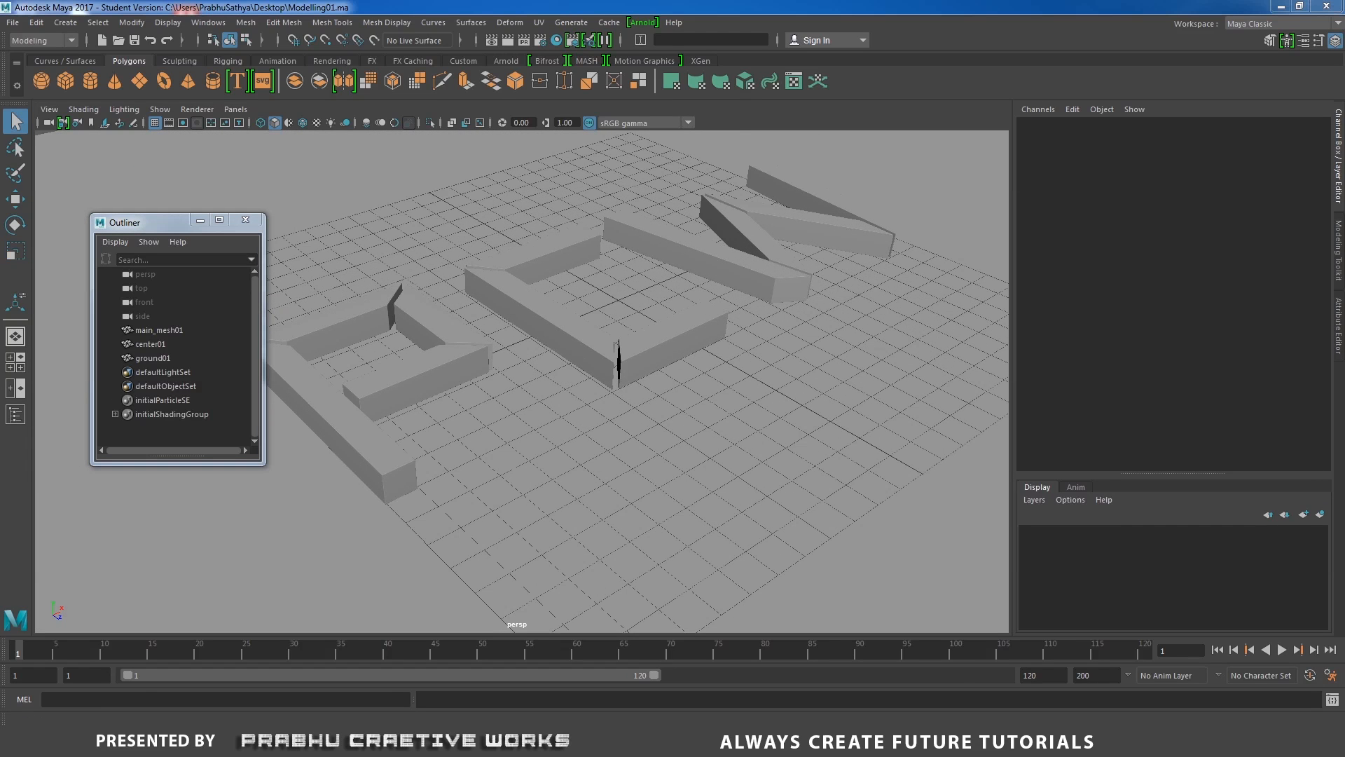
# Assign a new Arnold aiStandard material to ground01 and open the material's attributes.
pyautogui.click(161, 361)
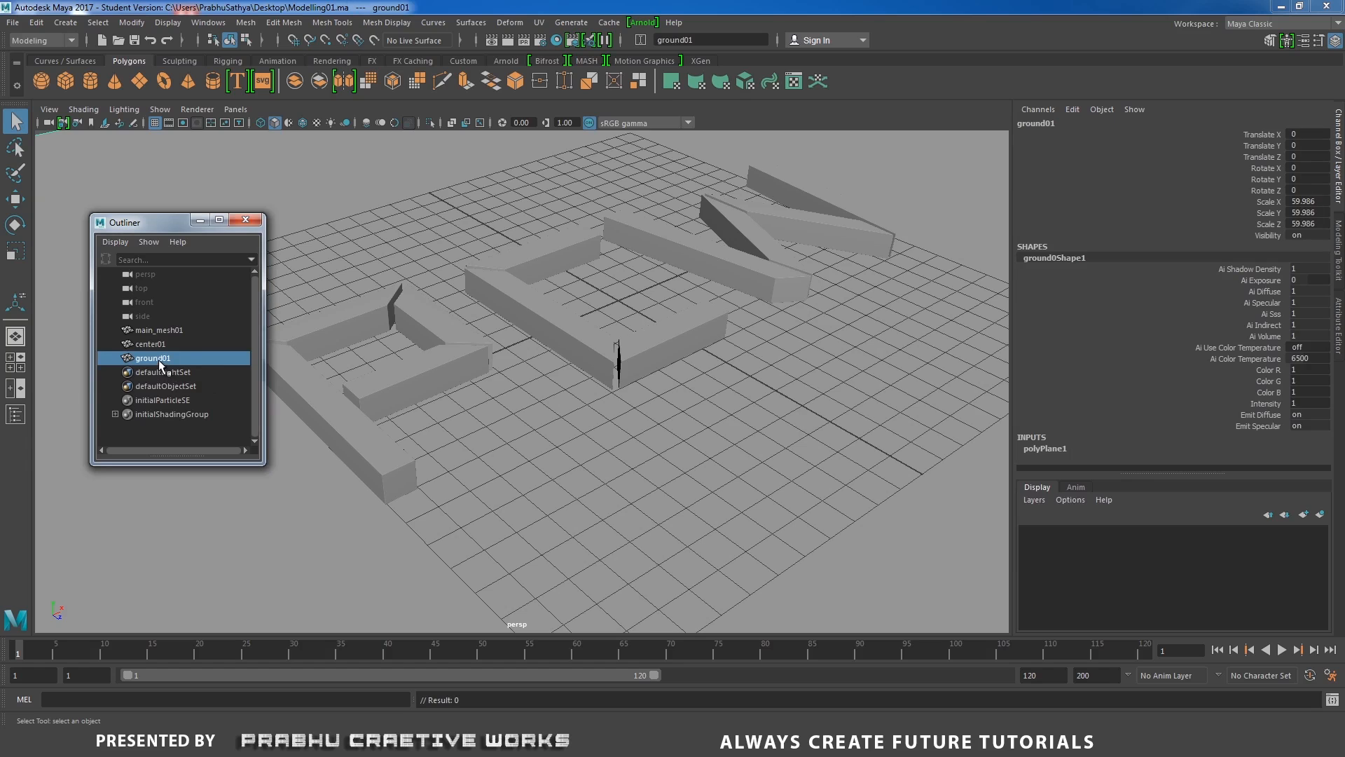
pyautogui.rightClick(838, 354)
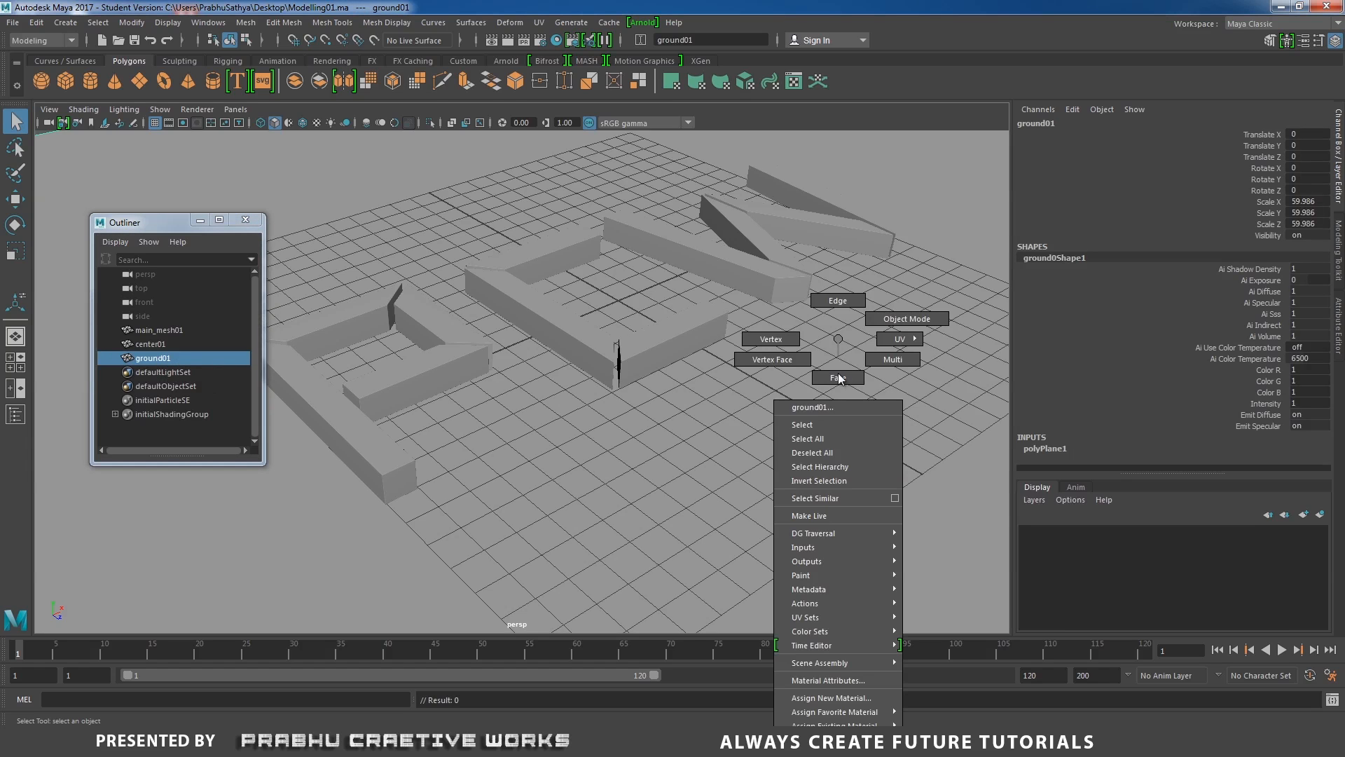
pyautogui.click(831, 697)
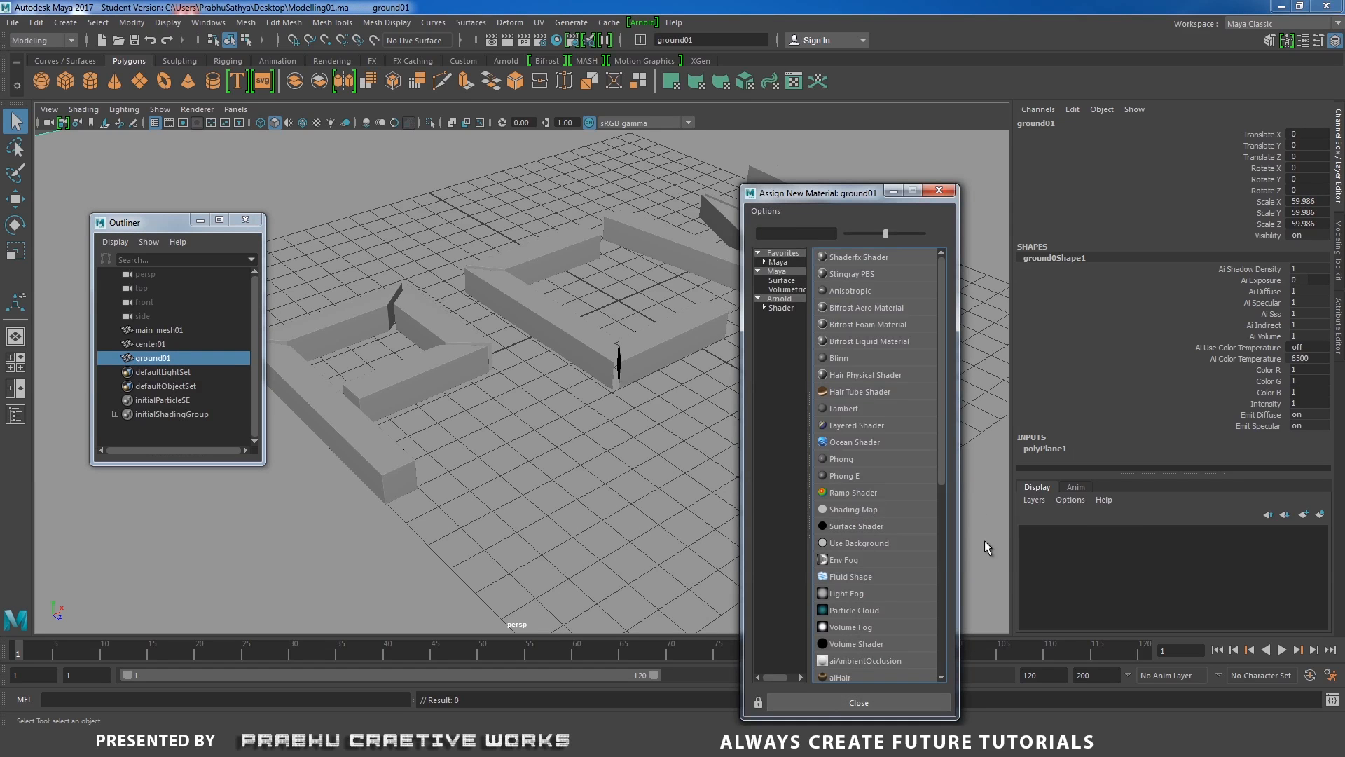
pyautogui.click(794, 309)
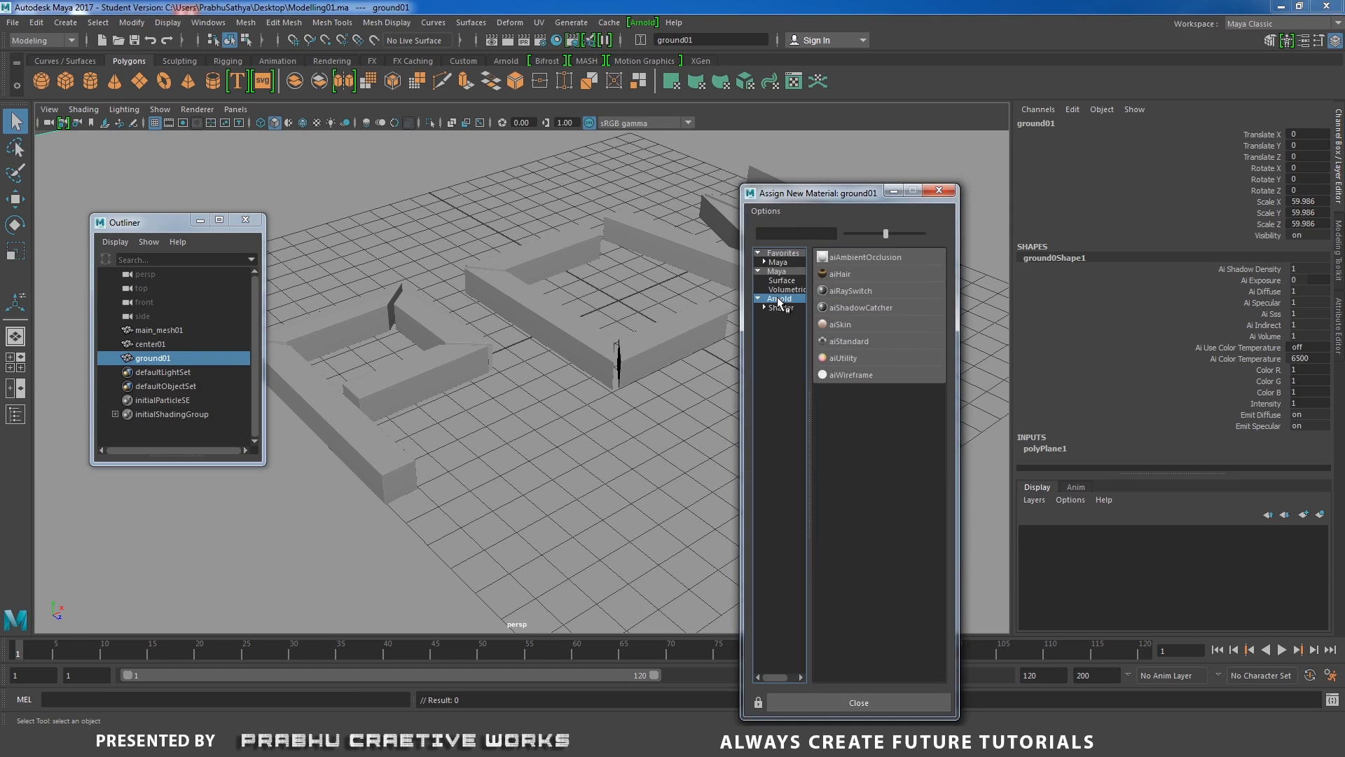
pyautogui.click(859, 350)
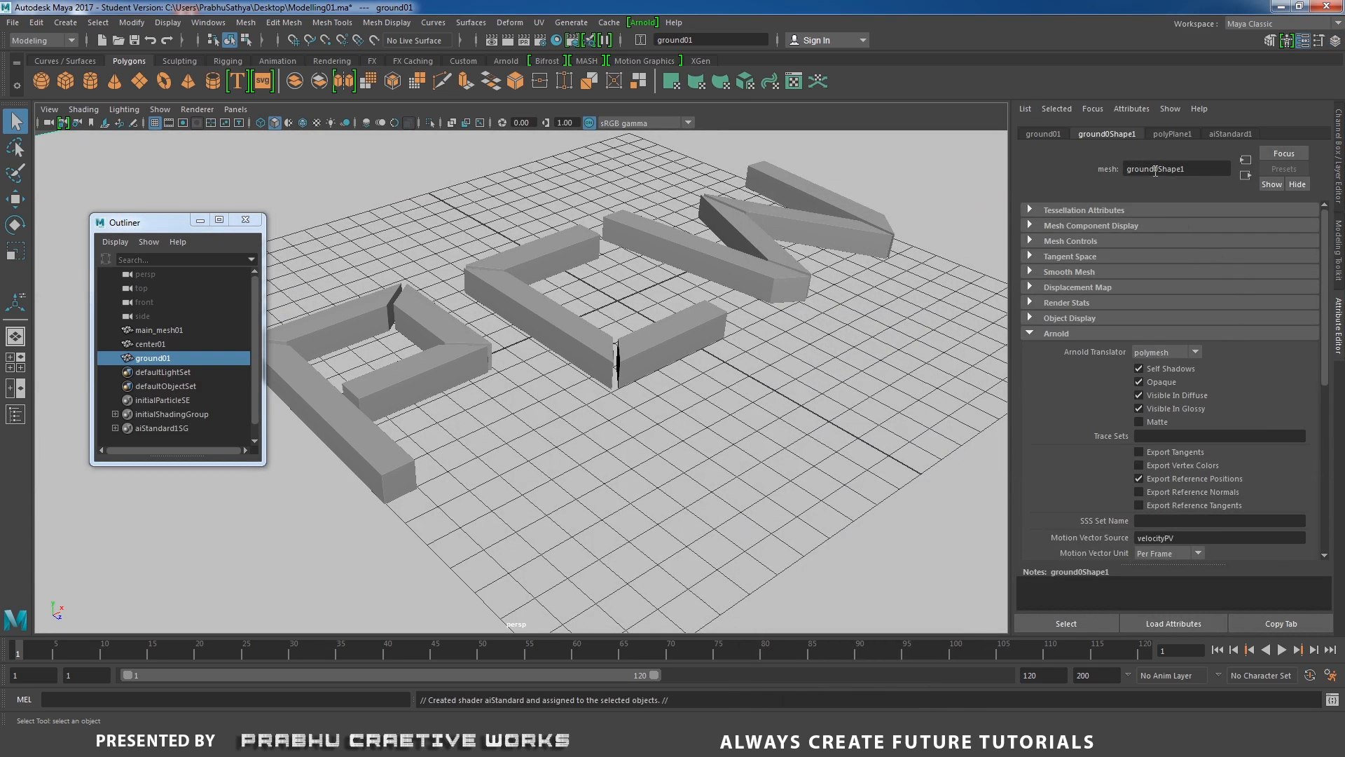
pyautogui.click(1221, 133)
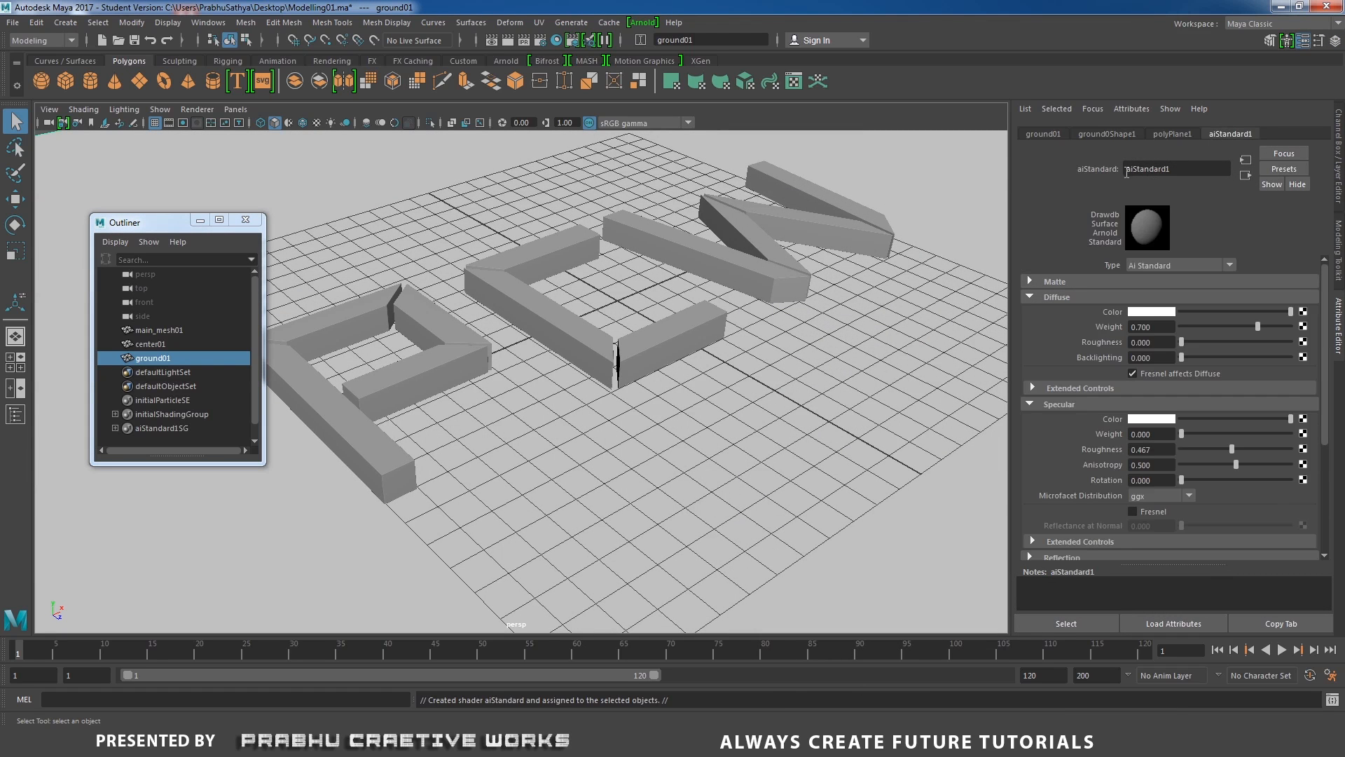
# Rename the ground material to ground01aiStandard1 and darken its diffuse color to nearly black.
pyautogui.write('ground01')
pyautogui.press('Return')
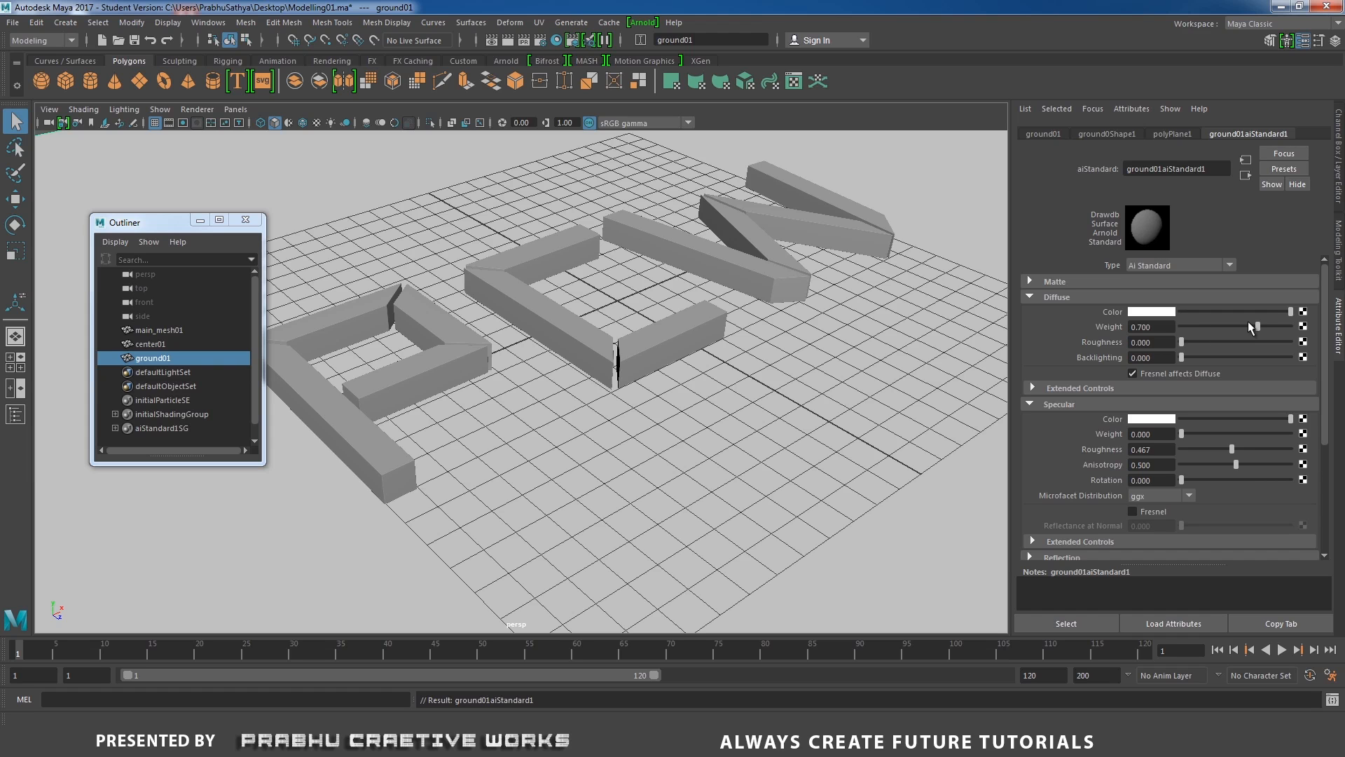
pyautogui.moveTo(1242, 313); pyautogui.dragTo(1187, 313)
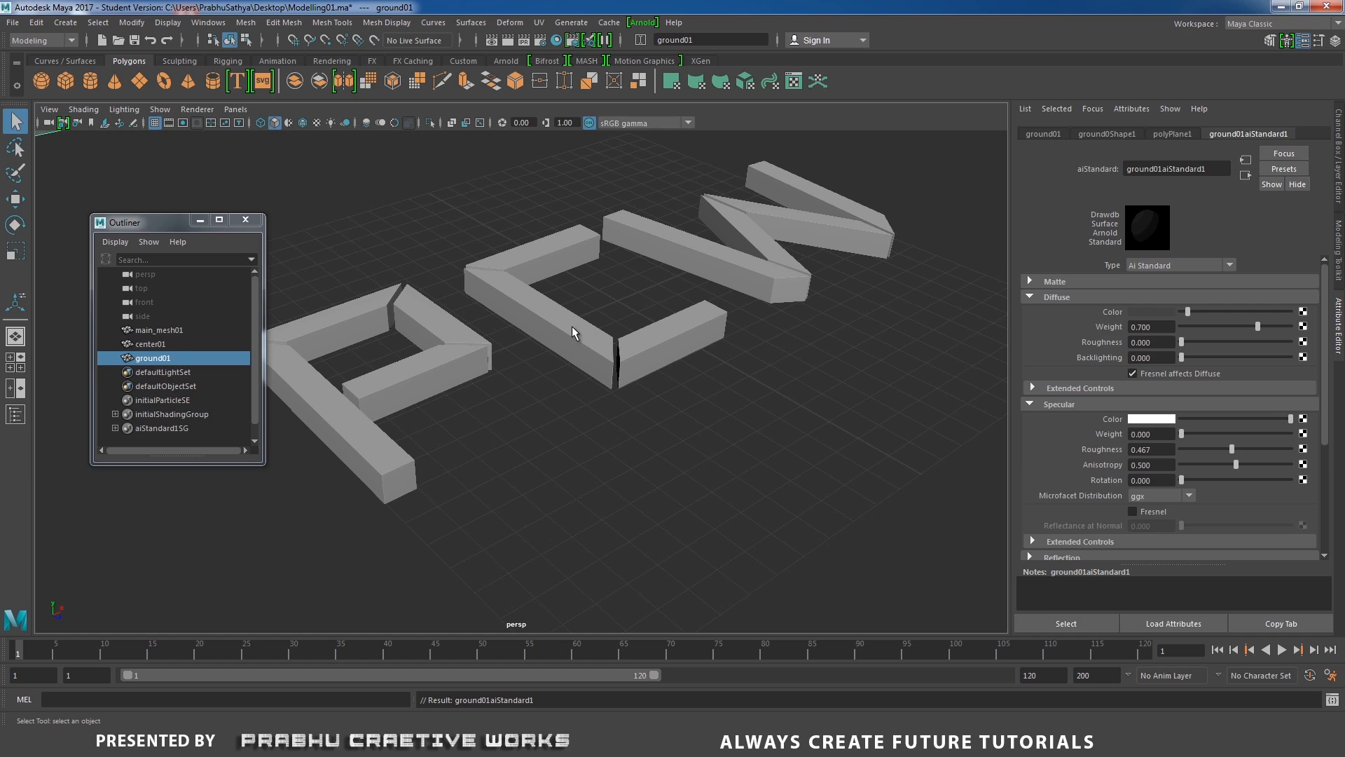
# Assign a new Arnold aiStandard material to main_mesh01.
pyautogui.click(136, 345)
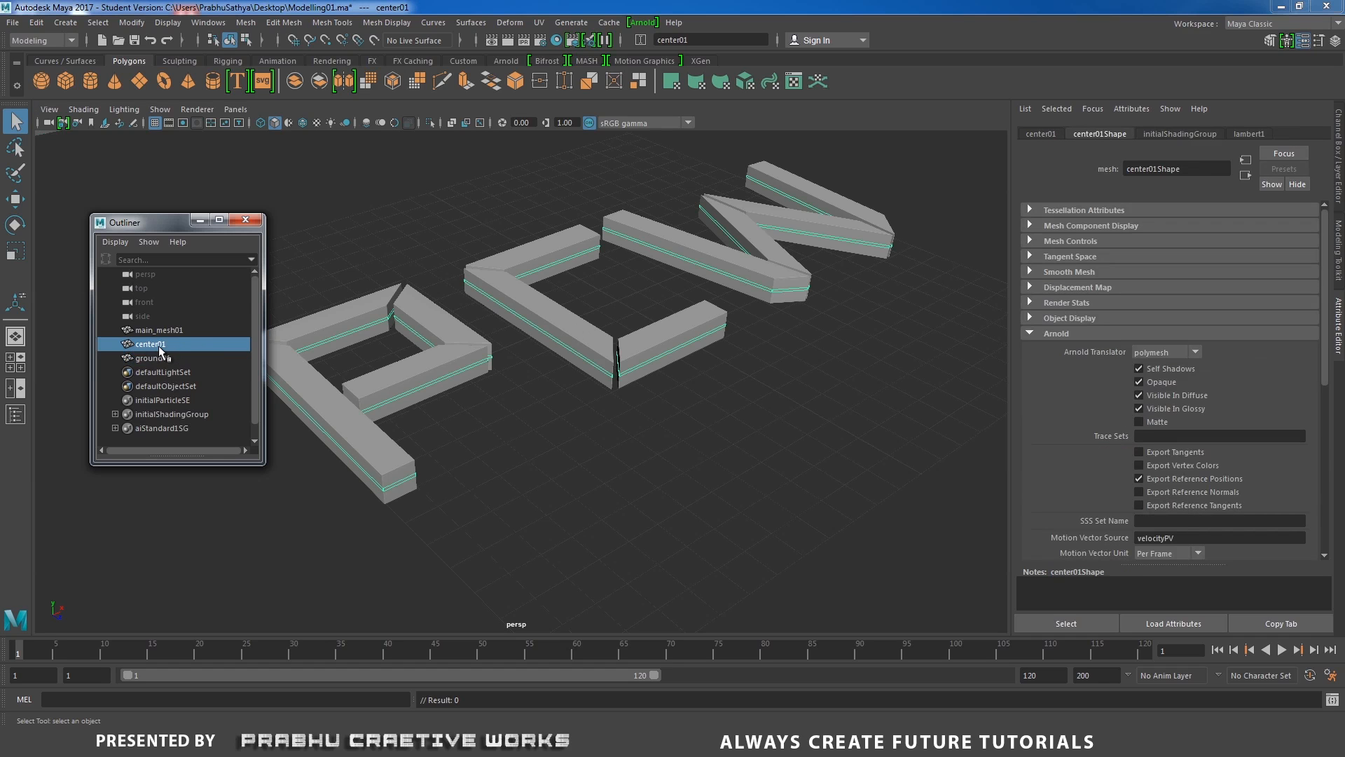
pyautogui.click(158, 331)
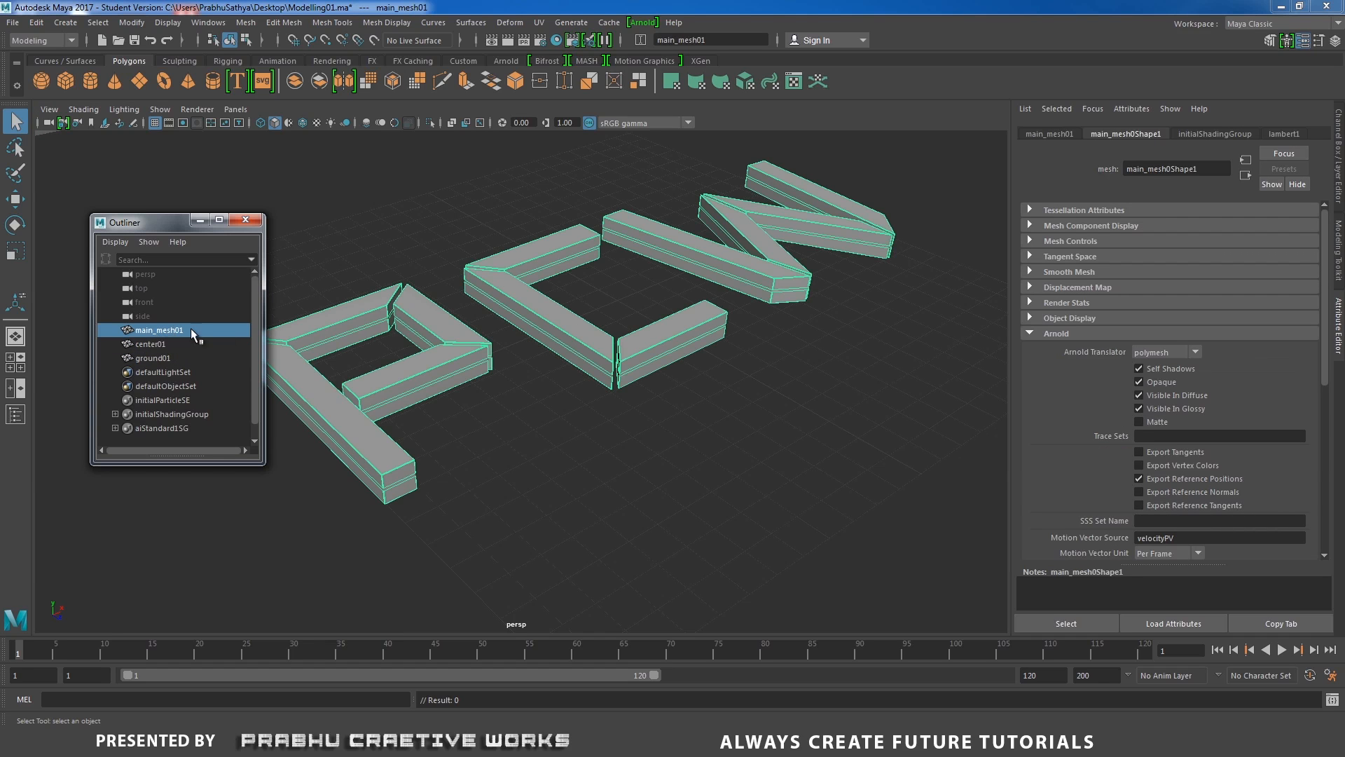
pyautogui.moveTo(559, 240); pyautogui.dragTo(548, 604, button='right')
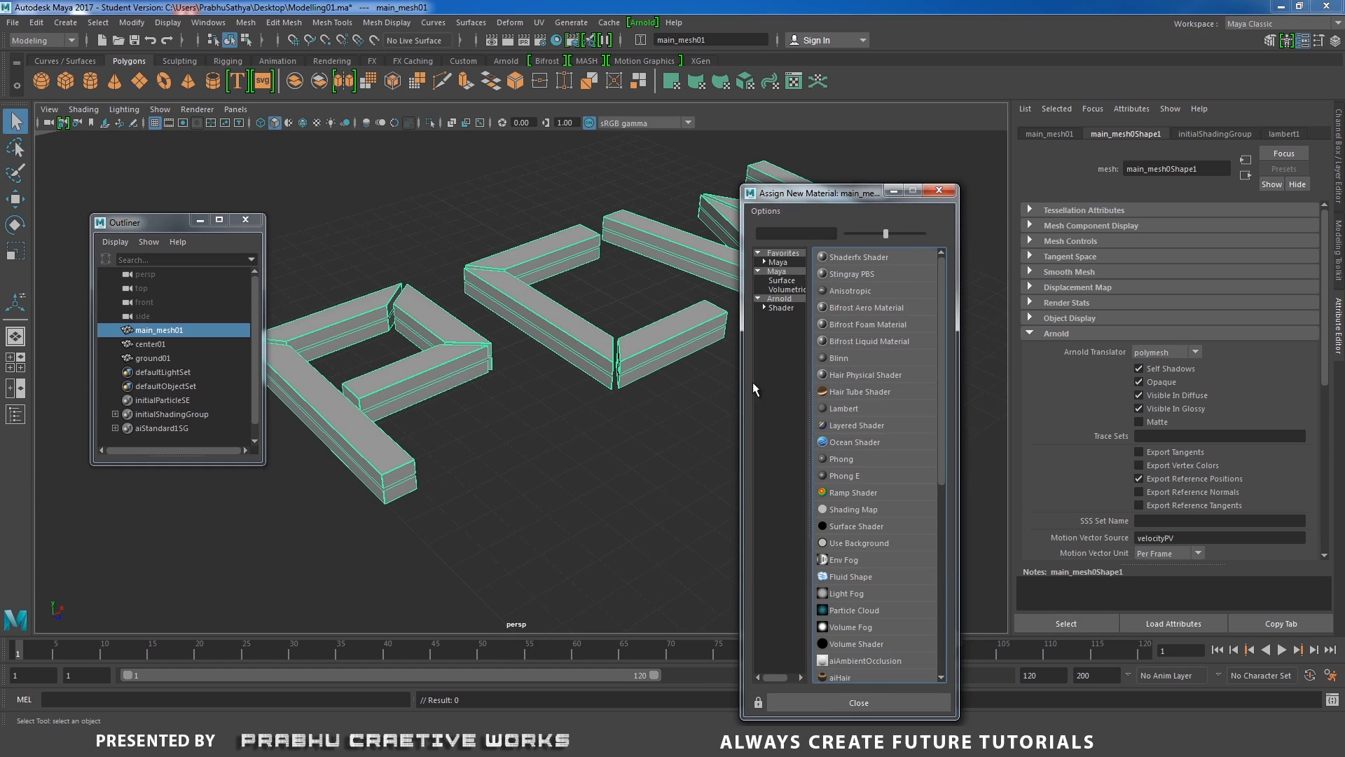
pyautogui.click(778, 298)
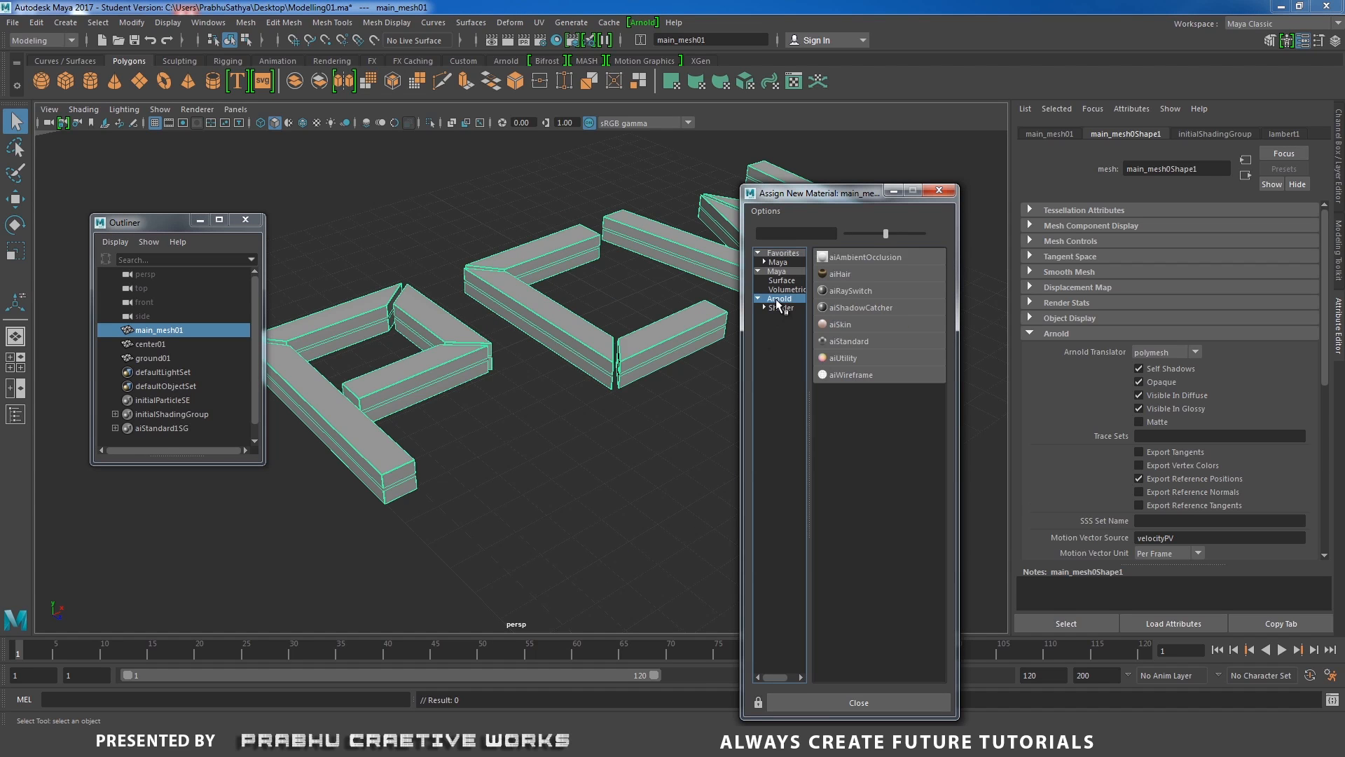
pyautogui.click(845, 341)
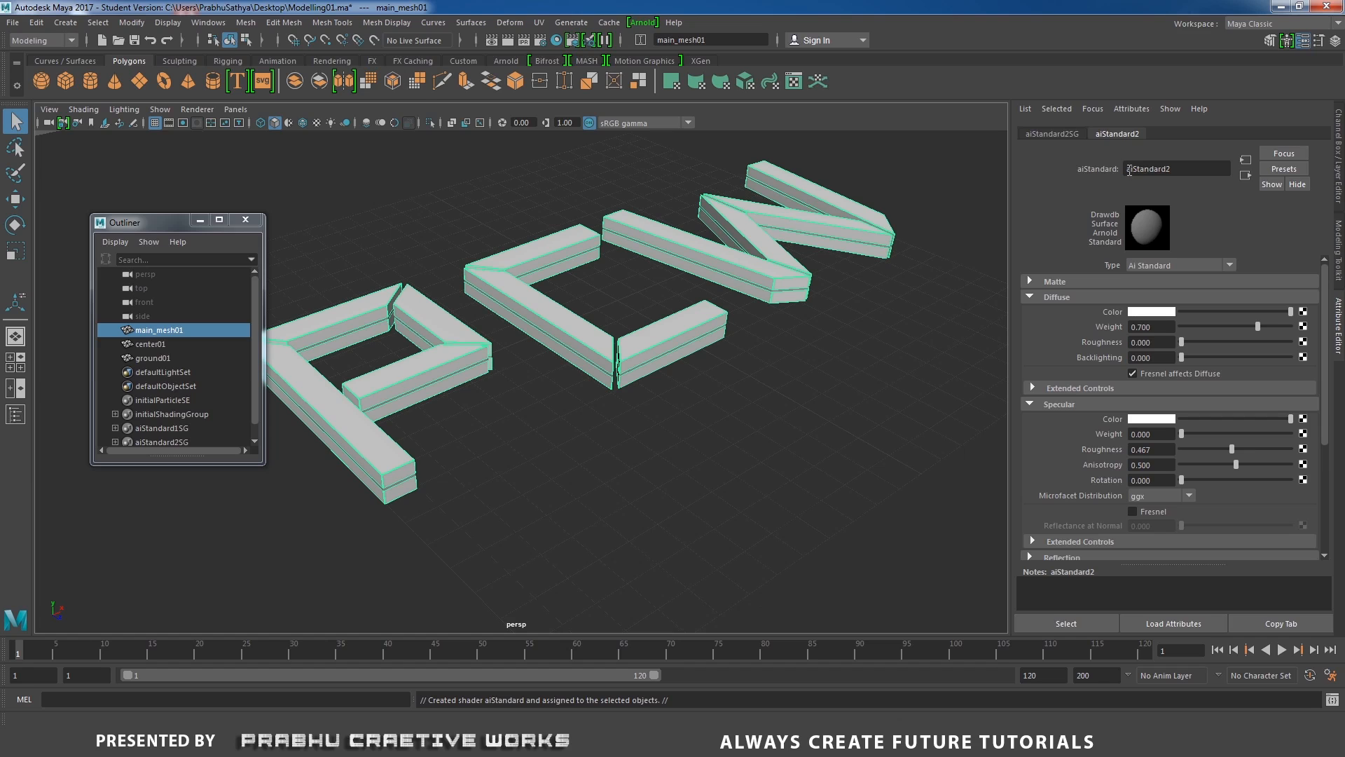
# Rename the letters' material to main01aiStandard2 and set its diffuse color to nearly black.
pyautogui.write('main01')
pyautogui.press('Return')
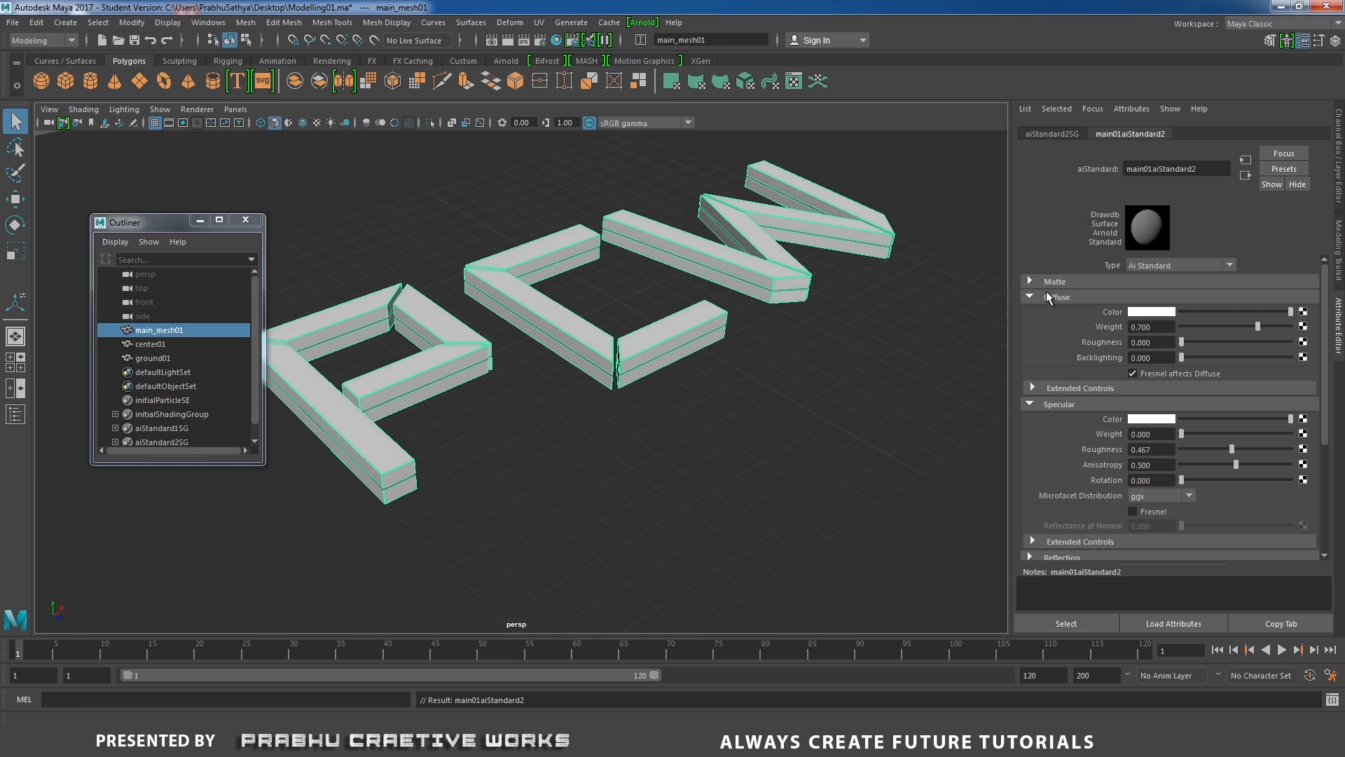
pyautogui.moveTo(1290, 311); pyautogui.dragTo(1183, 312)
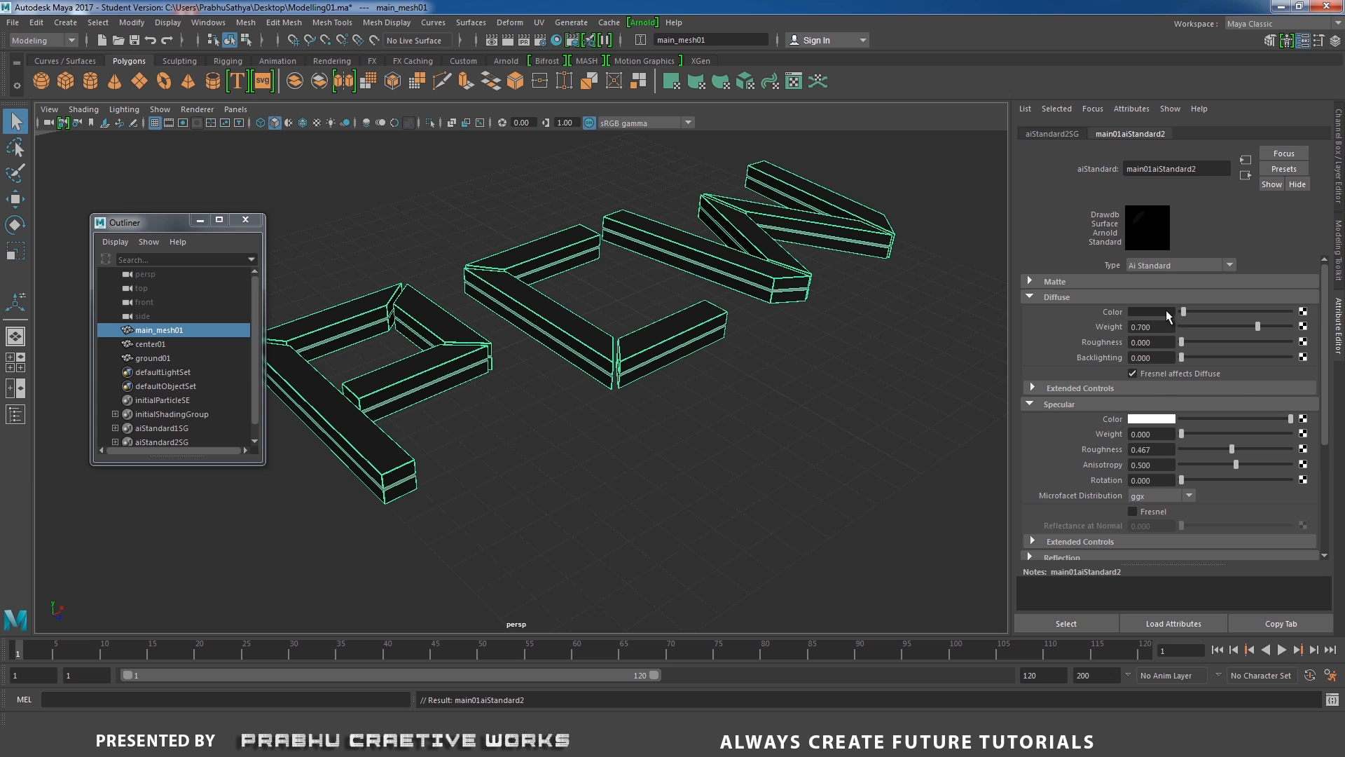
# Change the letters' diffuse color to a very dark teal.
pyautogui.click(1166, 309)
pyautogui.moveTo(1268, 325); pyautogui.dragTo(1290, 315)
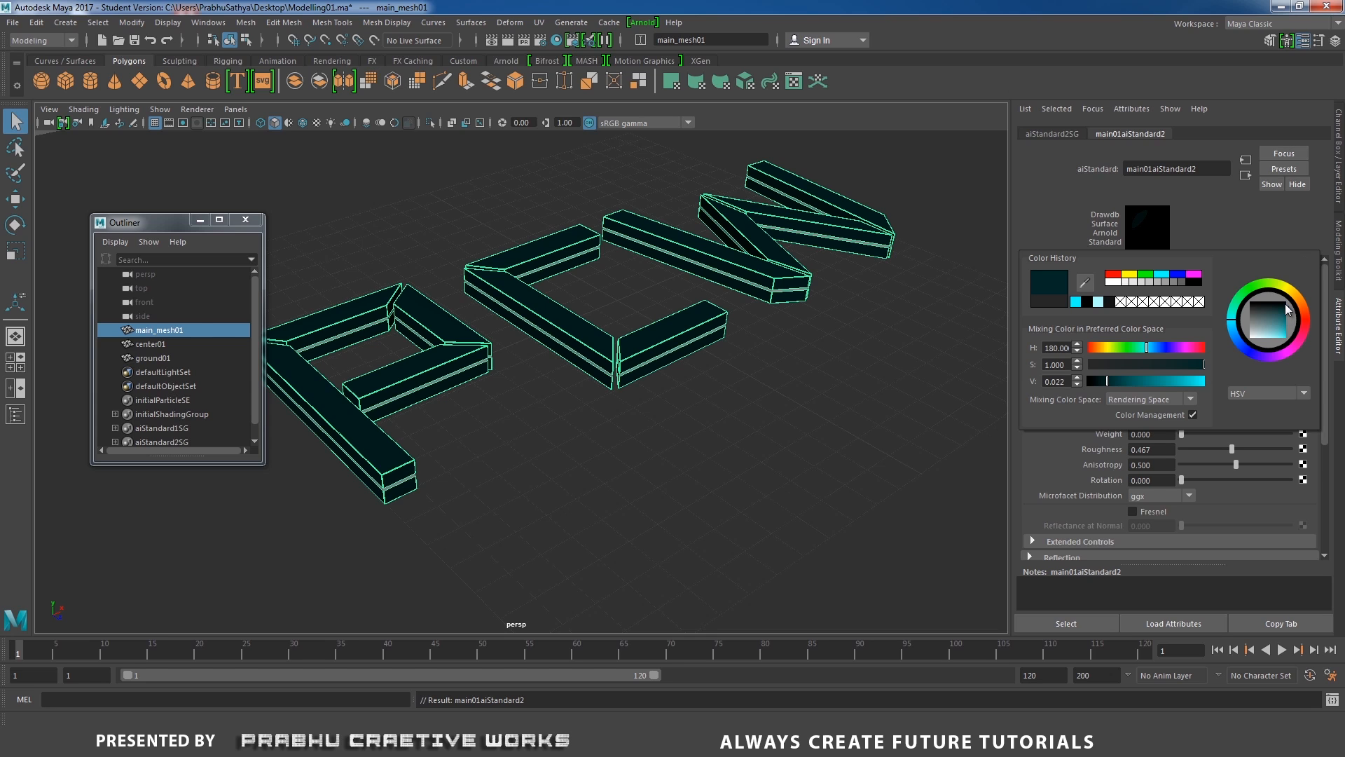
pyautogui.moveTo(1289, 310); pyautogui.dragTo(1290, 314)
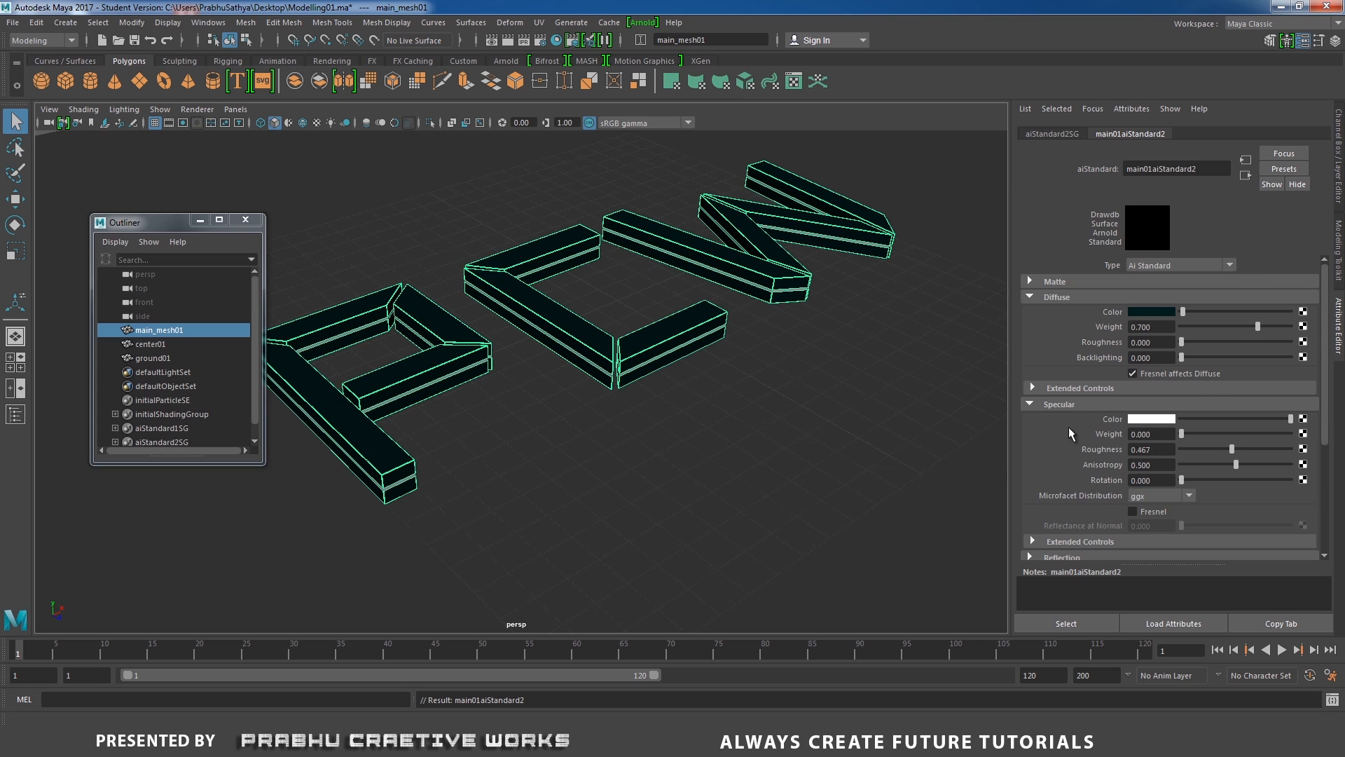
# Raise the letters' specular weight to maximum and set the specular roughness to 0.
pyautogui.click(1184, 435)
pyautogui.moveTo(1196, 432); pyautogui.dragTo(1295, 436)
pyautogui.moveTo(1154, 449); pyautogui.dragTo(1083, 452)
pyautogui.write('0')
pyautogui.press('Return')
# Convert the center01 strips into an Arnold Mesh Light.
pyautogui.click(166, 344)
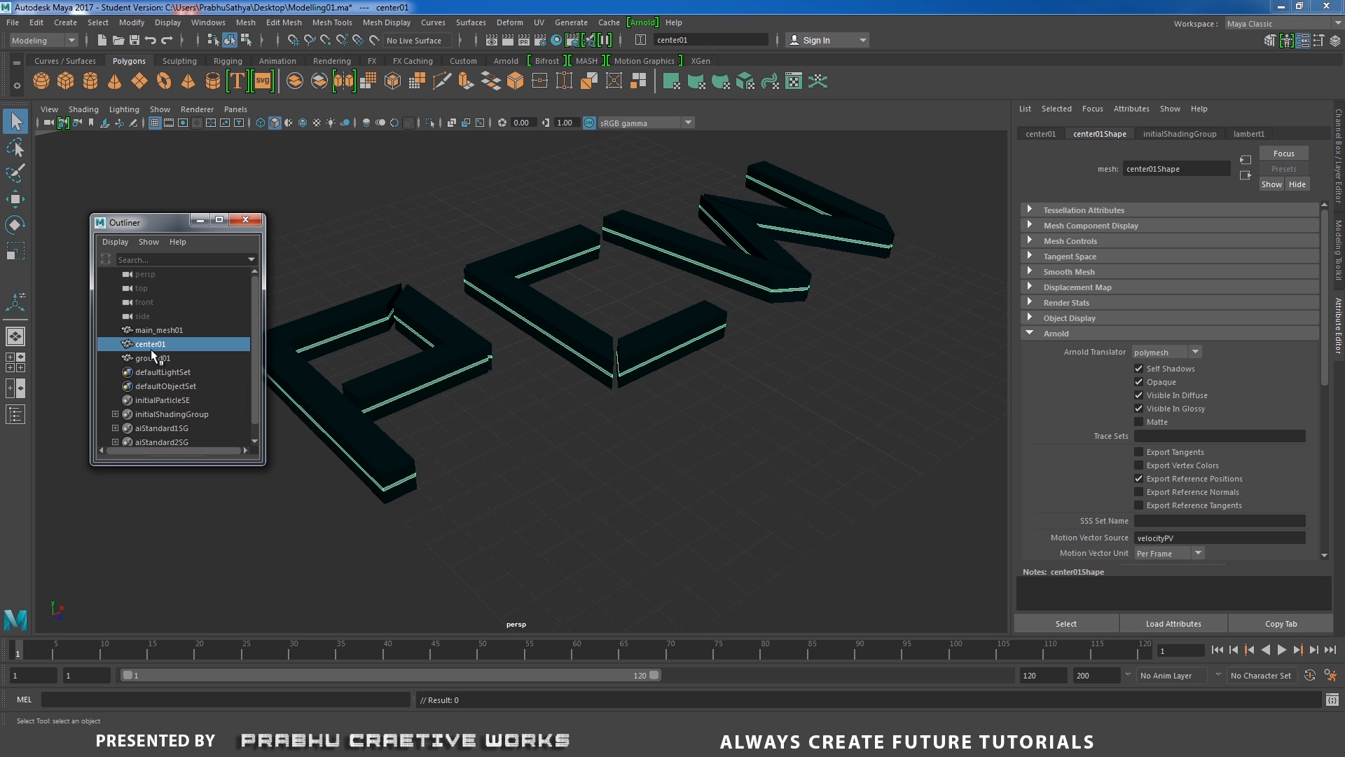
pyautogui.click(640, 23)
pyautogui.moveTo(662, 81)
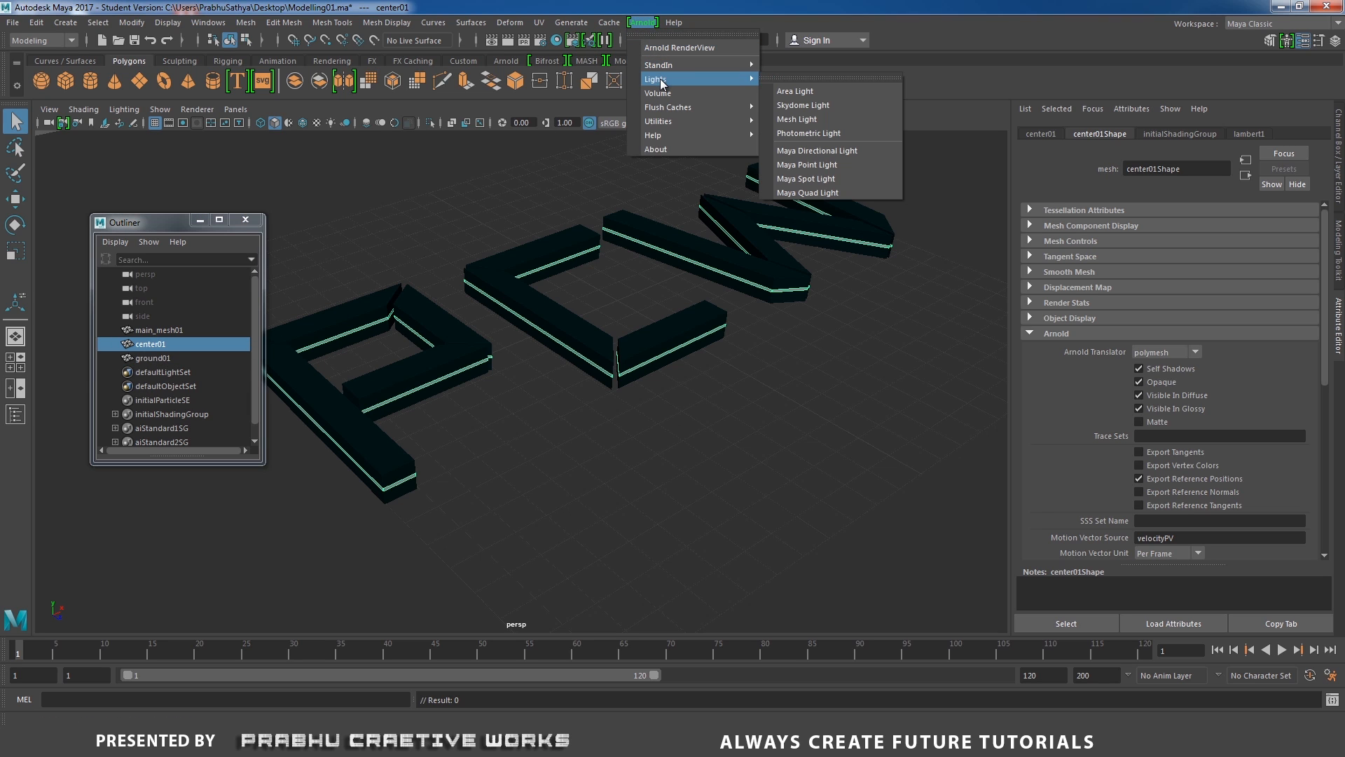
pyautogui.click(806, 119)
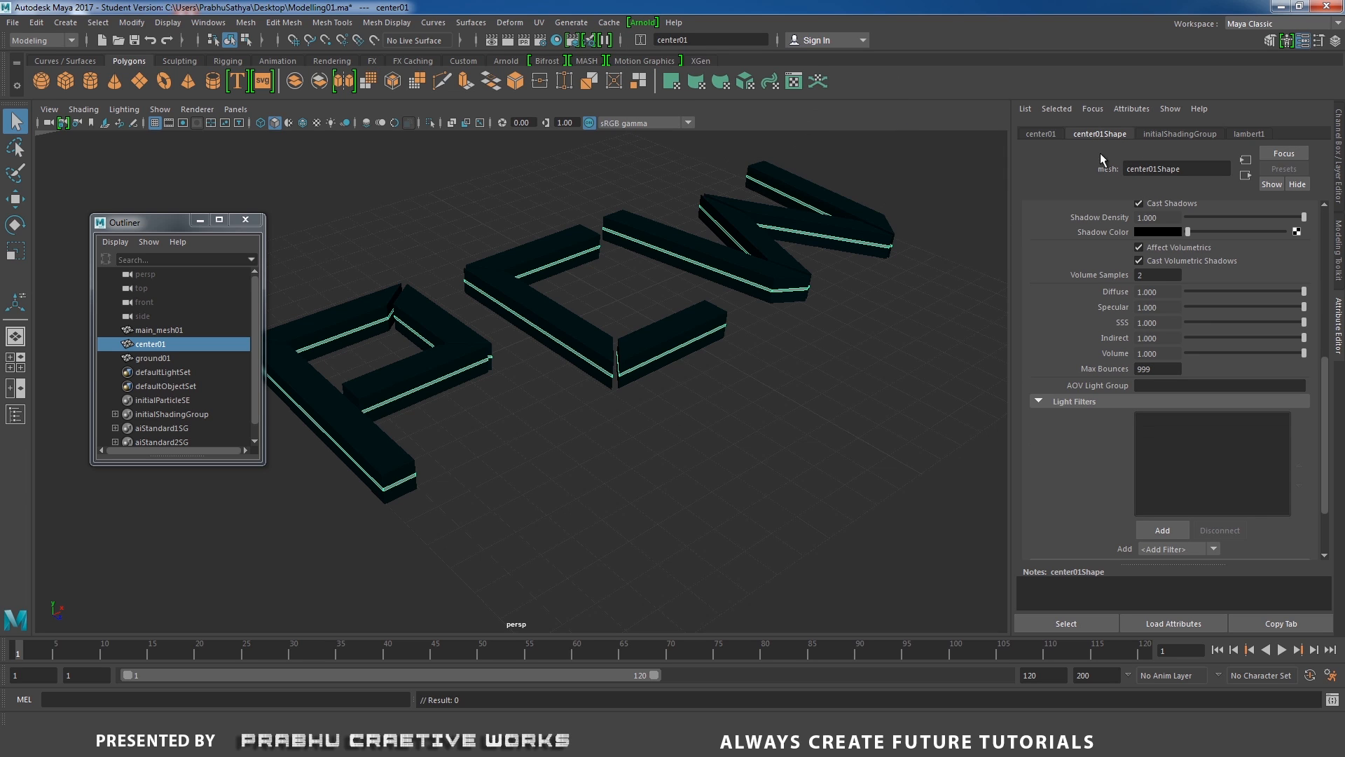
# Set the mesh light's color to cyan.
pyautogui.moveTo(1324, 399); pyautogui.dragTo(1344, 235)
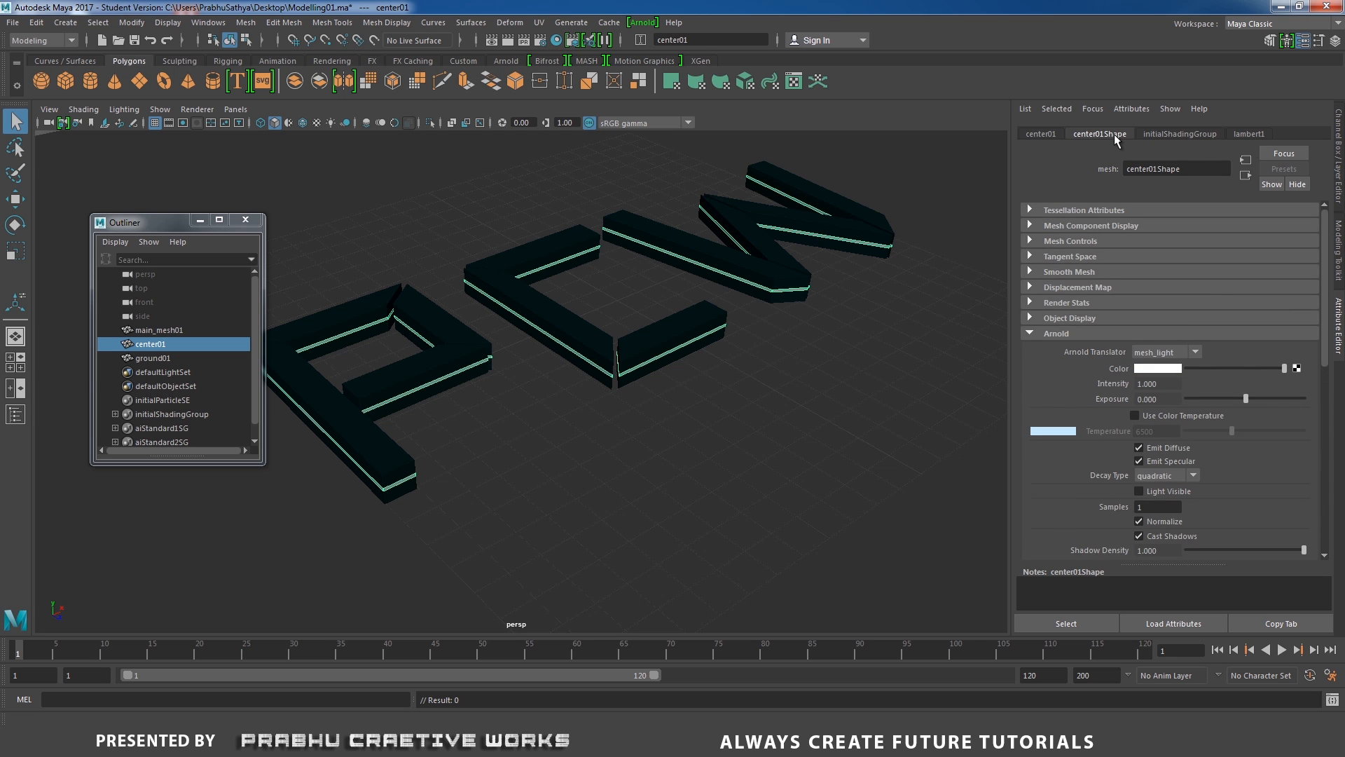
pyautogui.click(1051, 332)
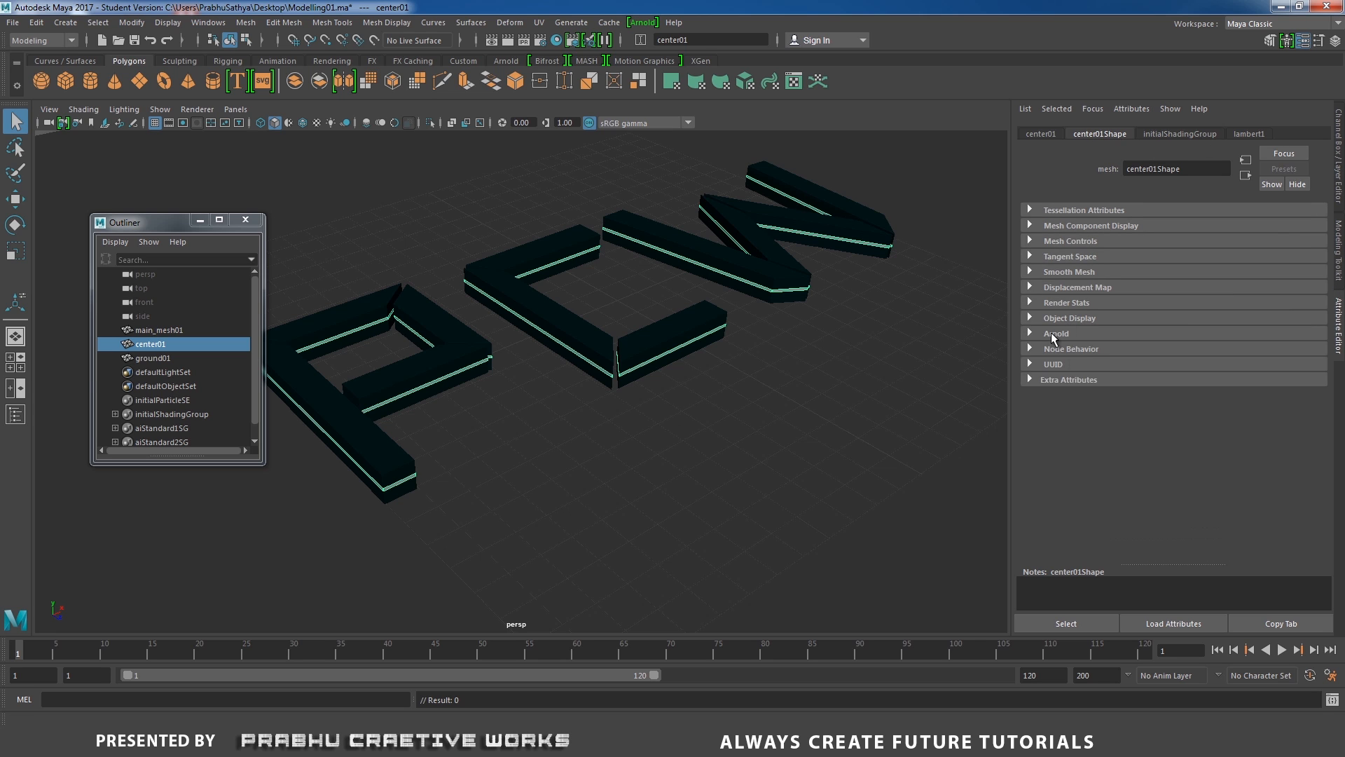
pyautogui.click(1050, 331)
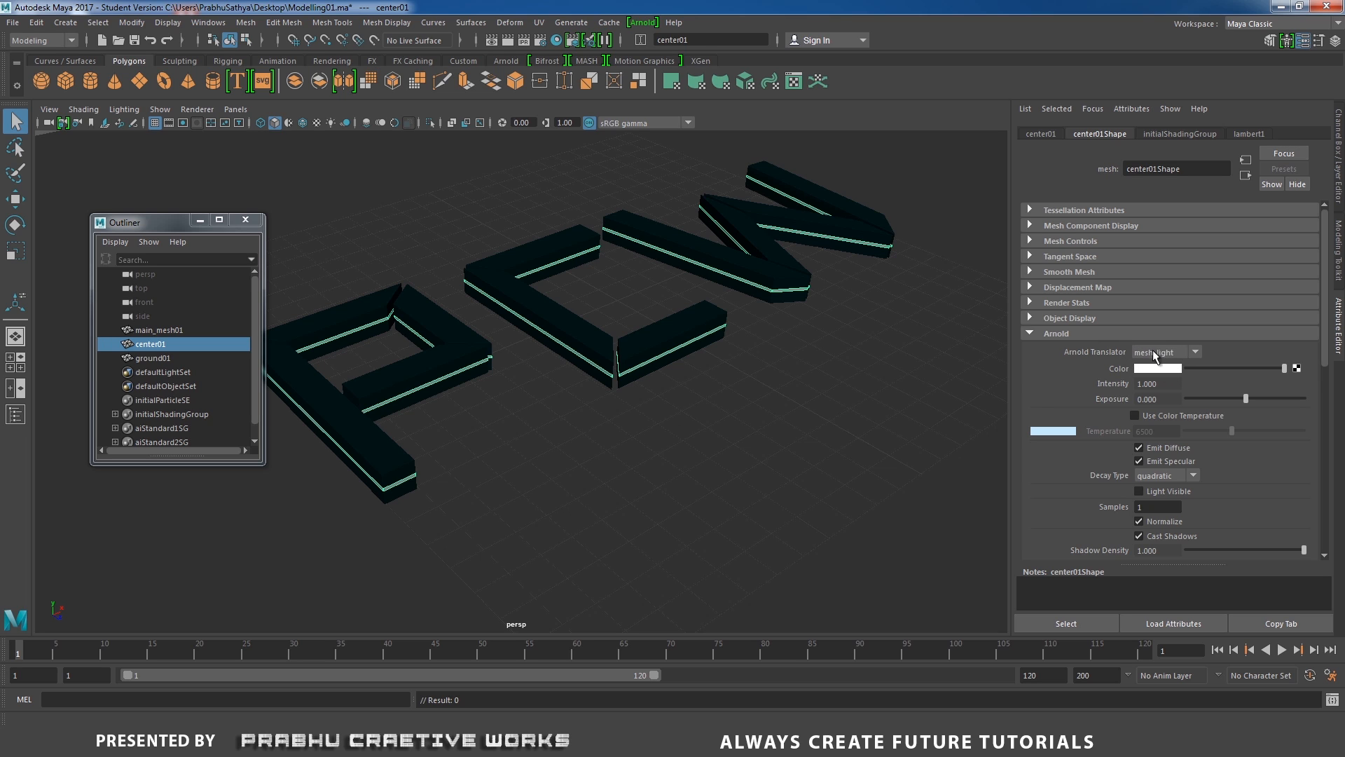
pyautogui.click(1159, 368)
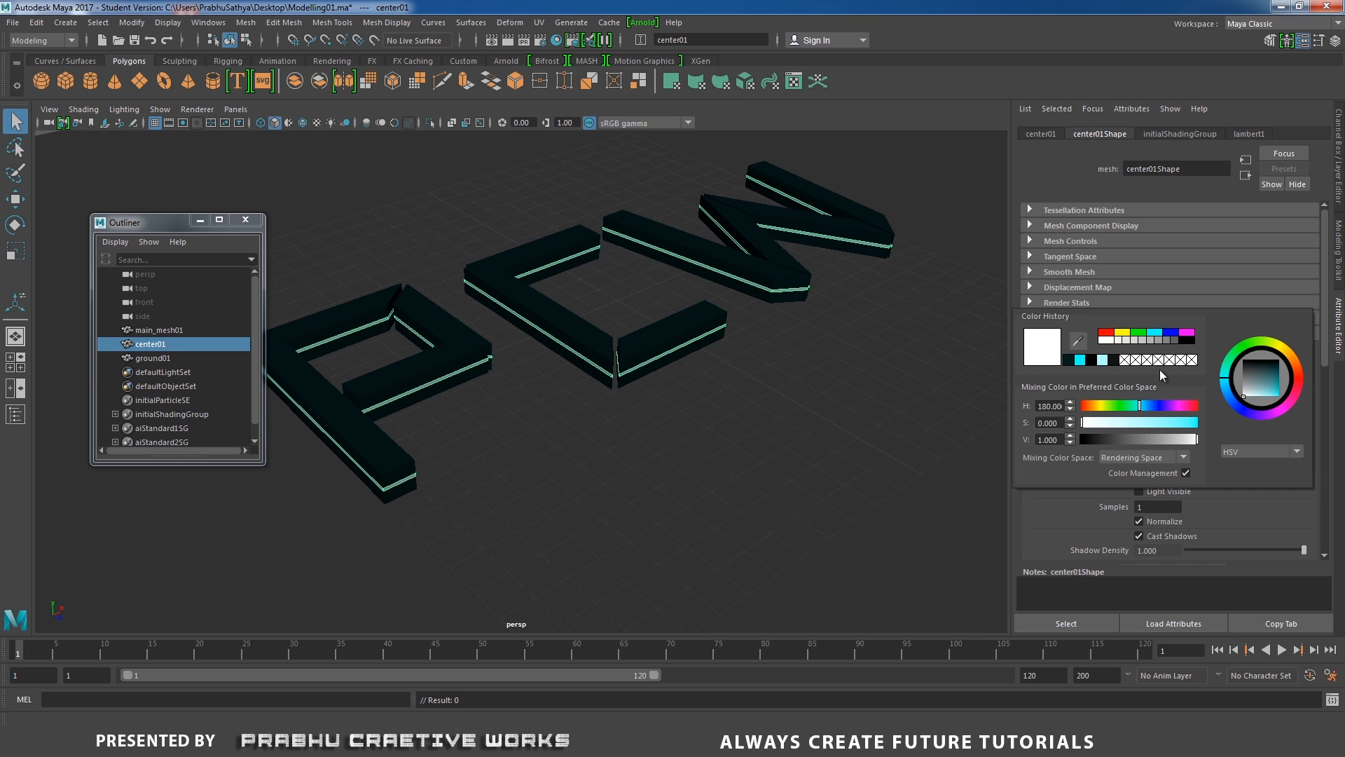
pyautogui.moveTo(1160, 422); pyautogui.dragTo(1205, 430)
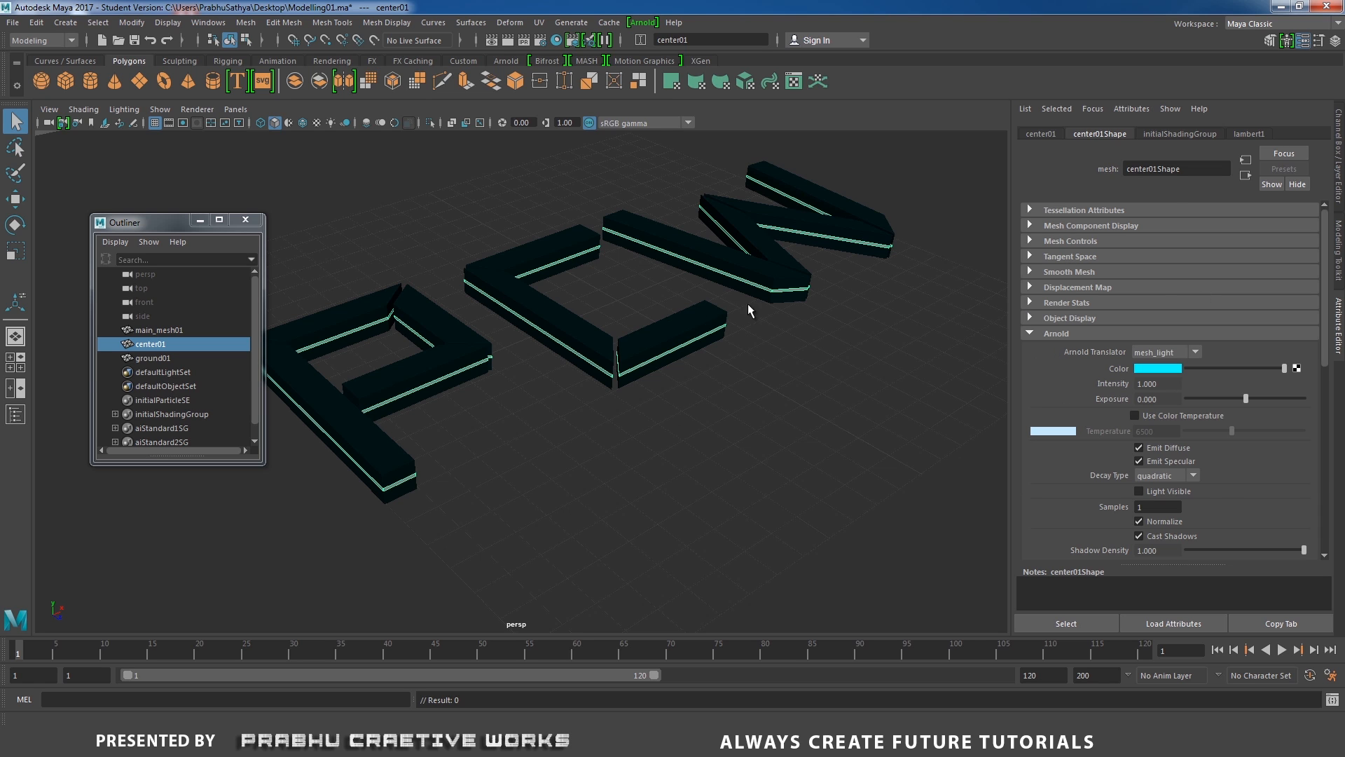
# Open the Arnold RenderView to preview the render.
pyautogui.click(637, 25)
pyautogui.click(675, 44)
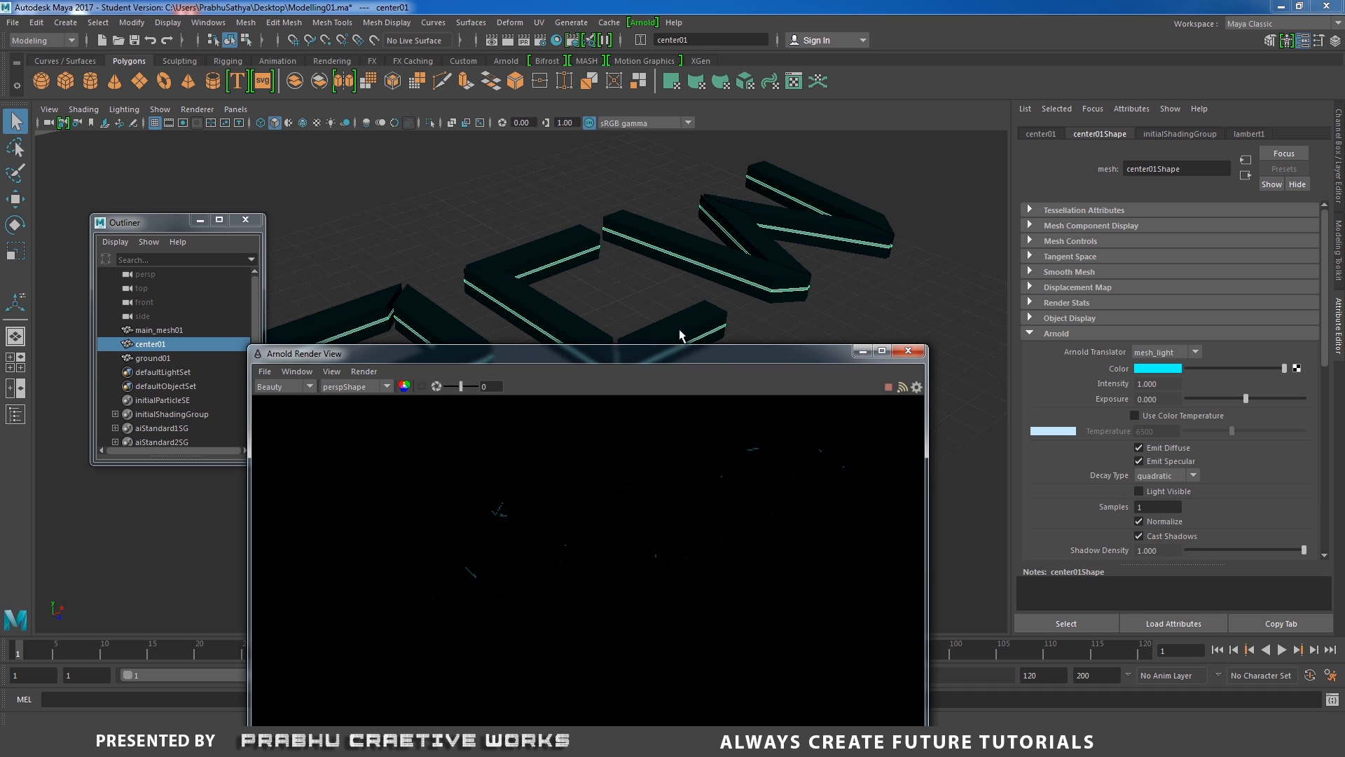
pyautogui.moveTo(657, 358); pyautogui.dragTo(576, 209)
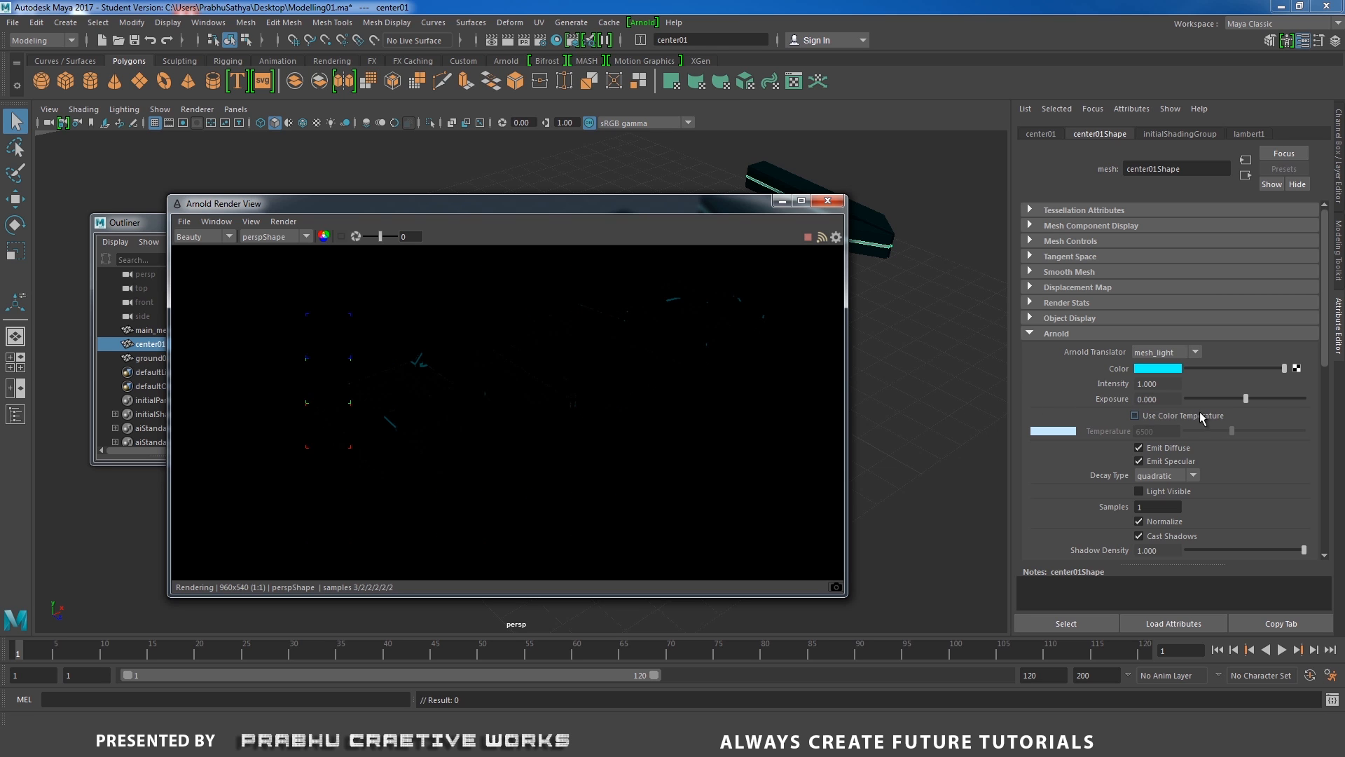
# Set the mesh light's exposure to 5, make the light visible, and close the render view.
pyautogui.moveTo(1246, 396); pyautogui.dragTo(1313, 395)
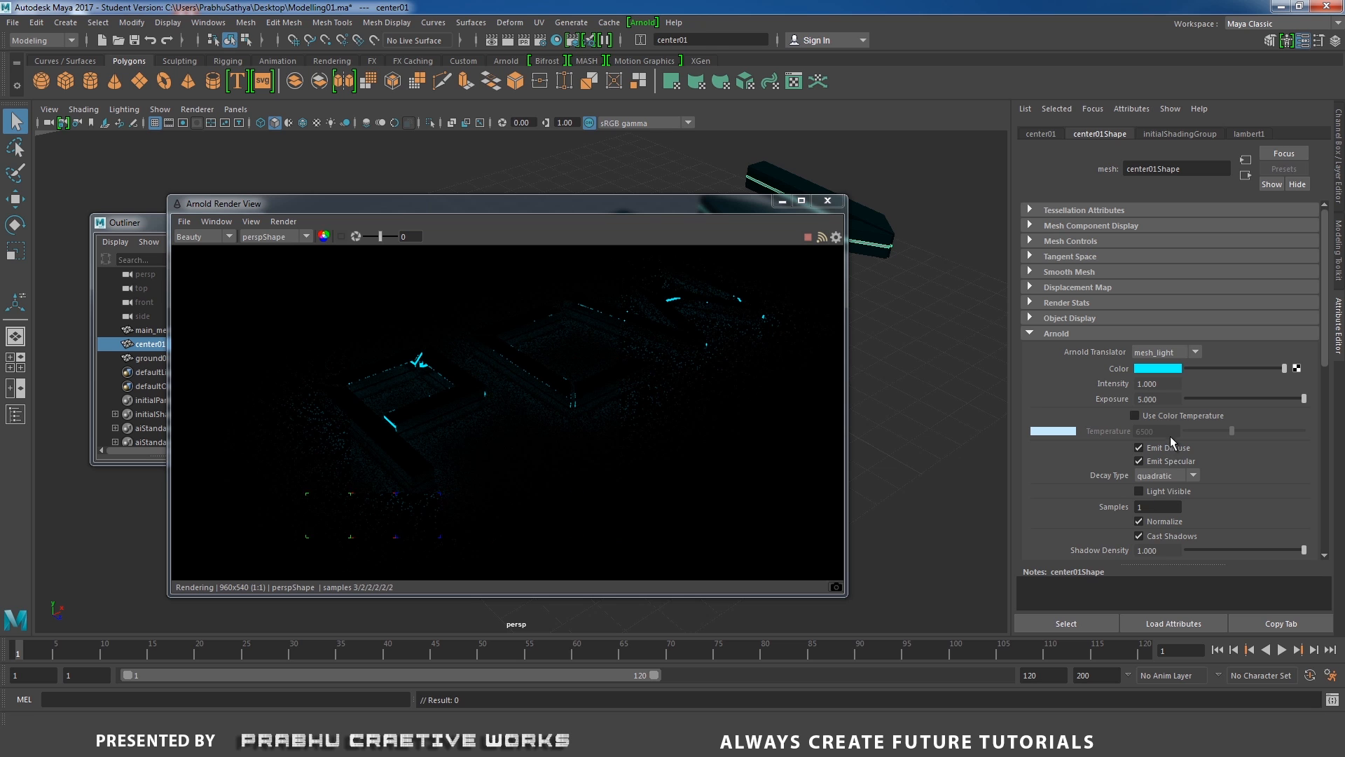
pyautogui.click(1153, 490)
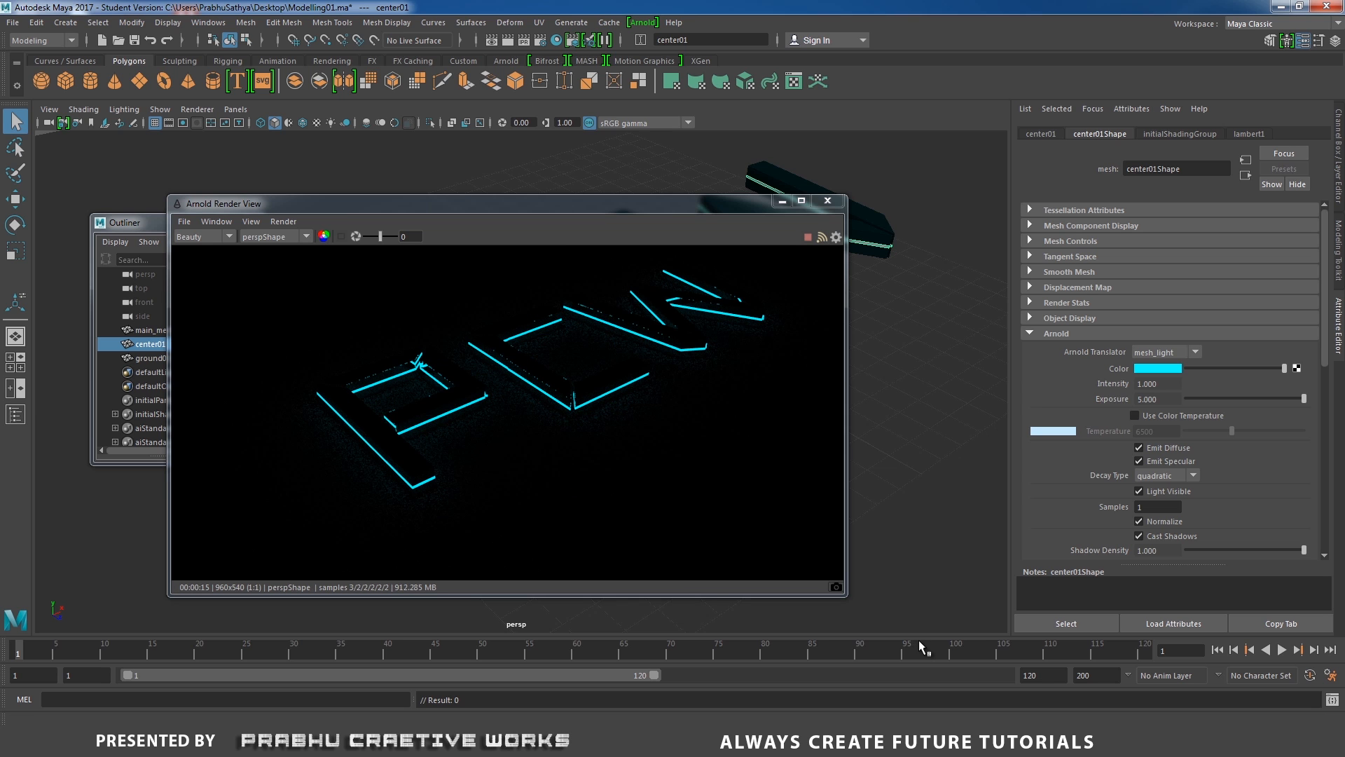
pyautogui.moveTo(596, 203); pyautogui.dragTo(751, 218)
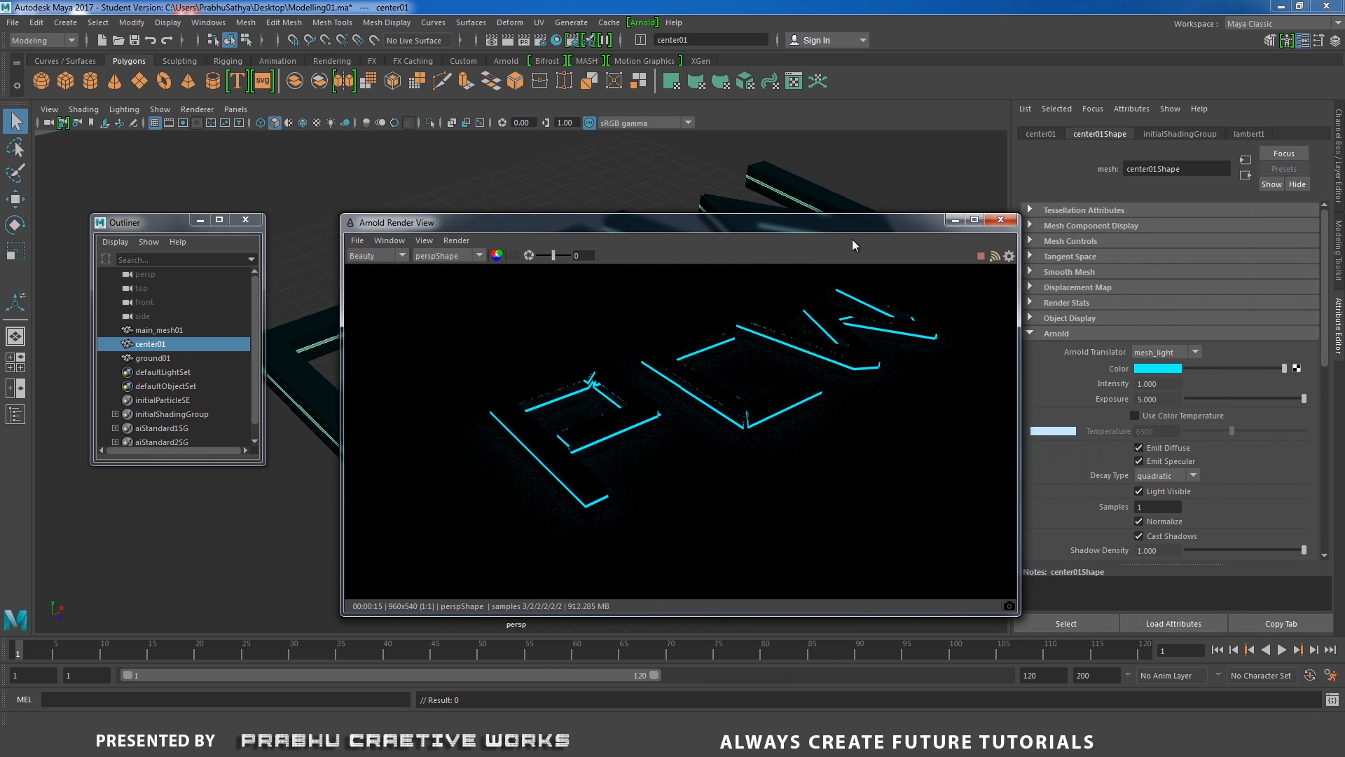
pyautogui.click(999, 220)
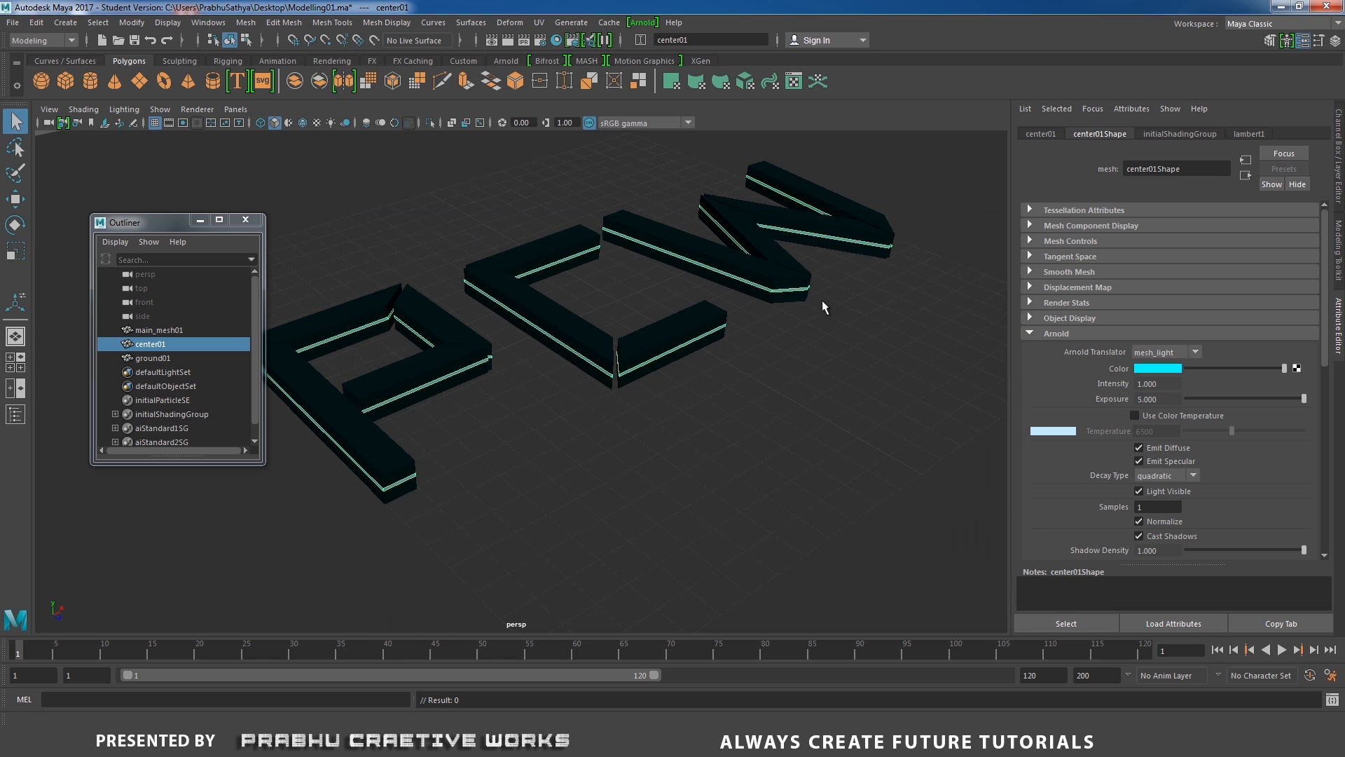
# Minimize the Outliner and switch to a four-panel layout with enlarged upper panels.
pyautogui.click(199, 220)
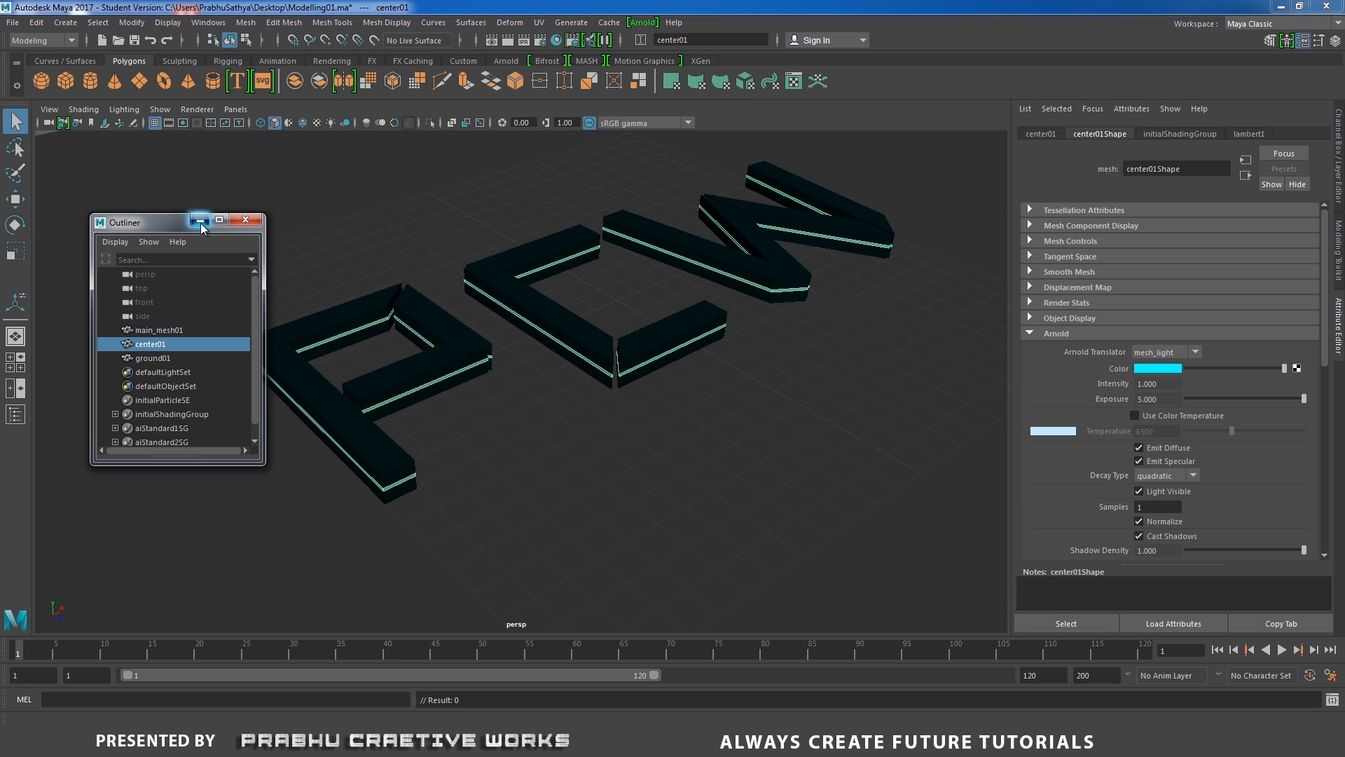
pyautogui.click(666, 427)
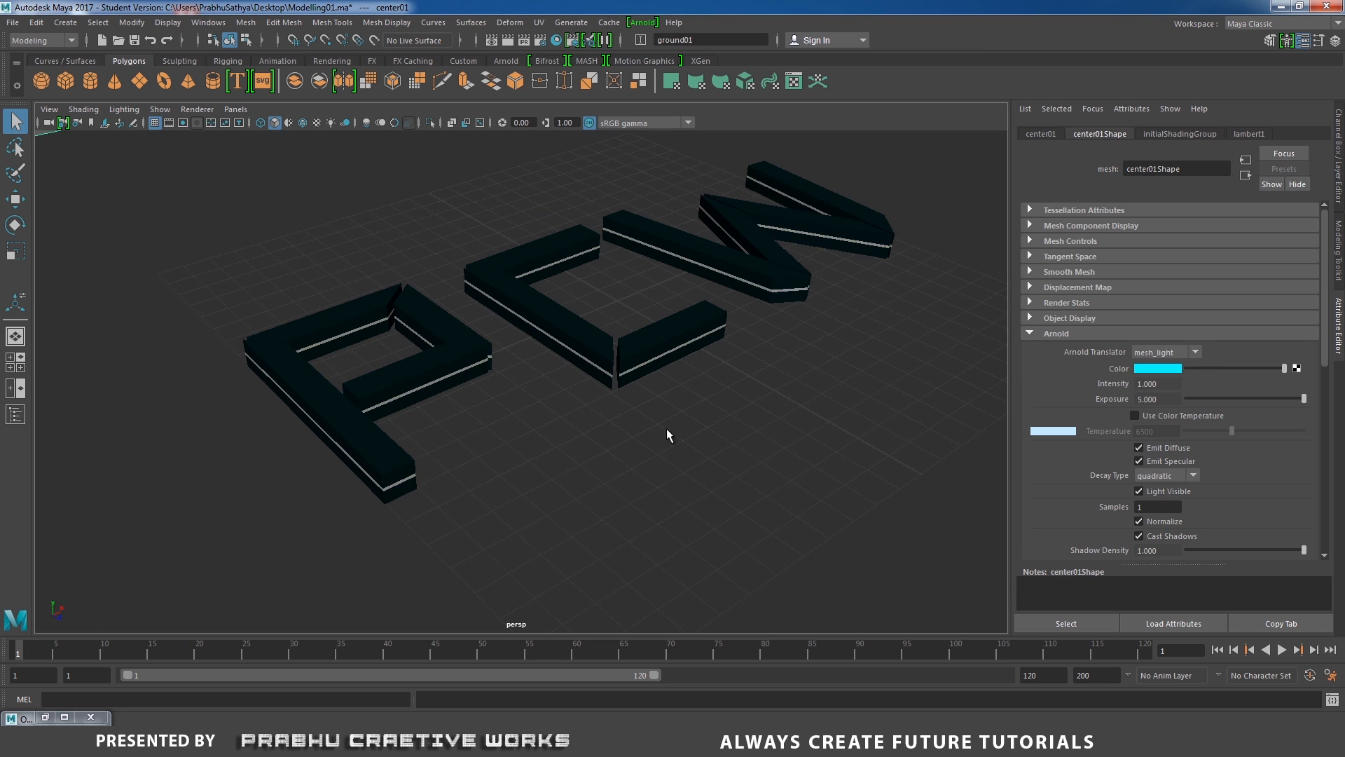
pyautogui.press('space')
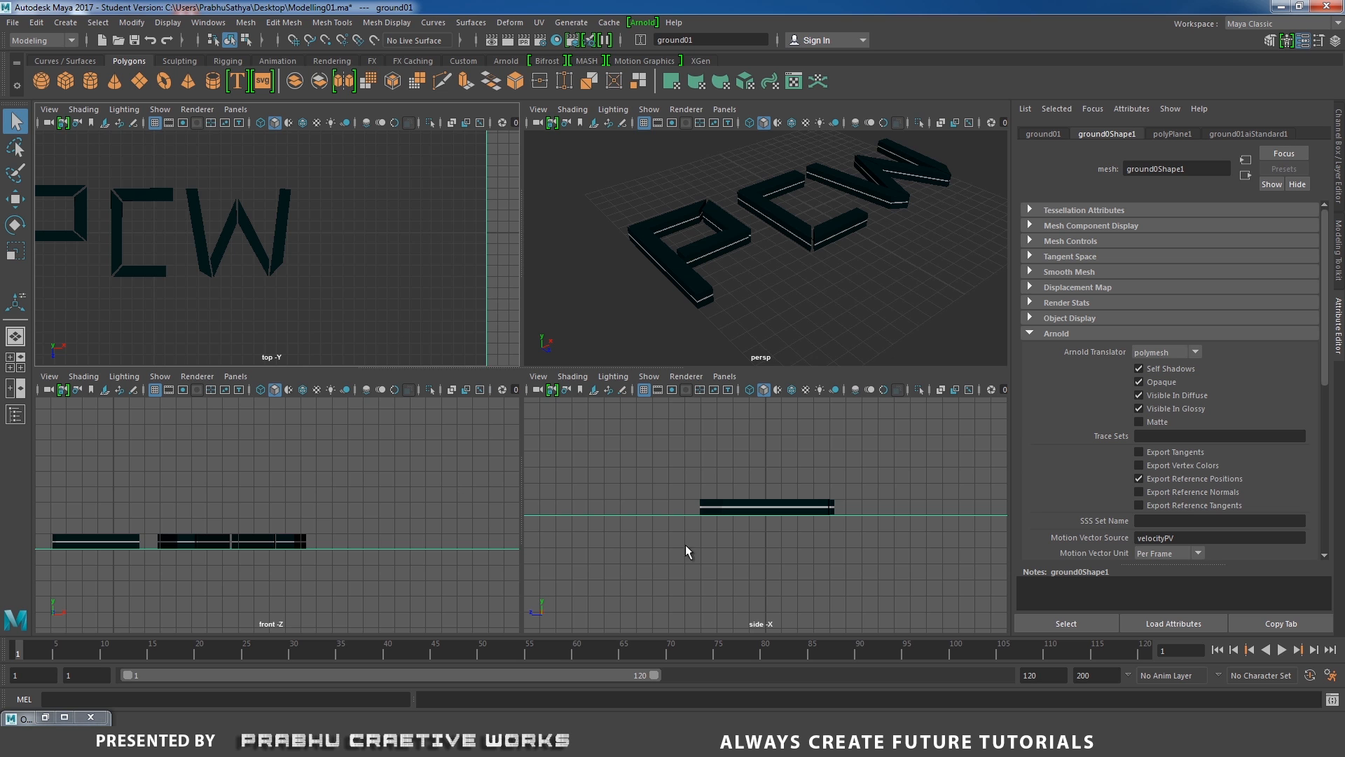
pyautogui.moveTo(592, 365); pyautogui.dragTo(604, 606)
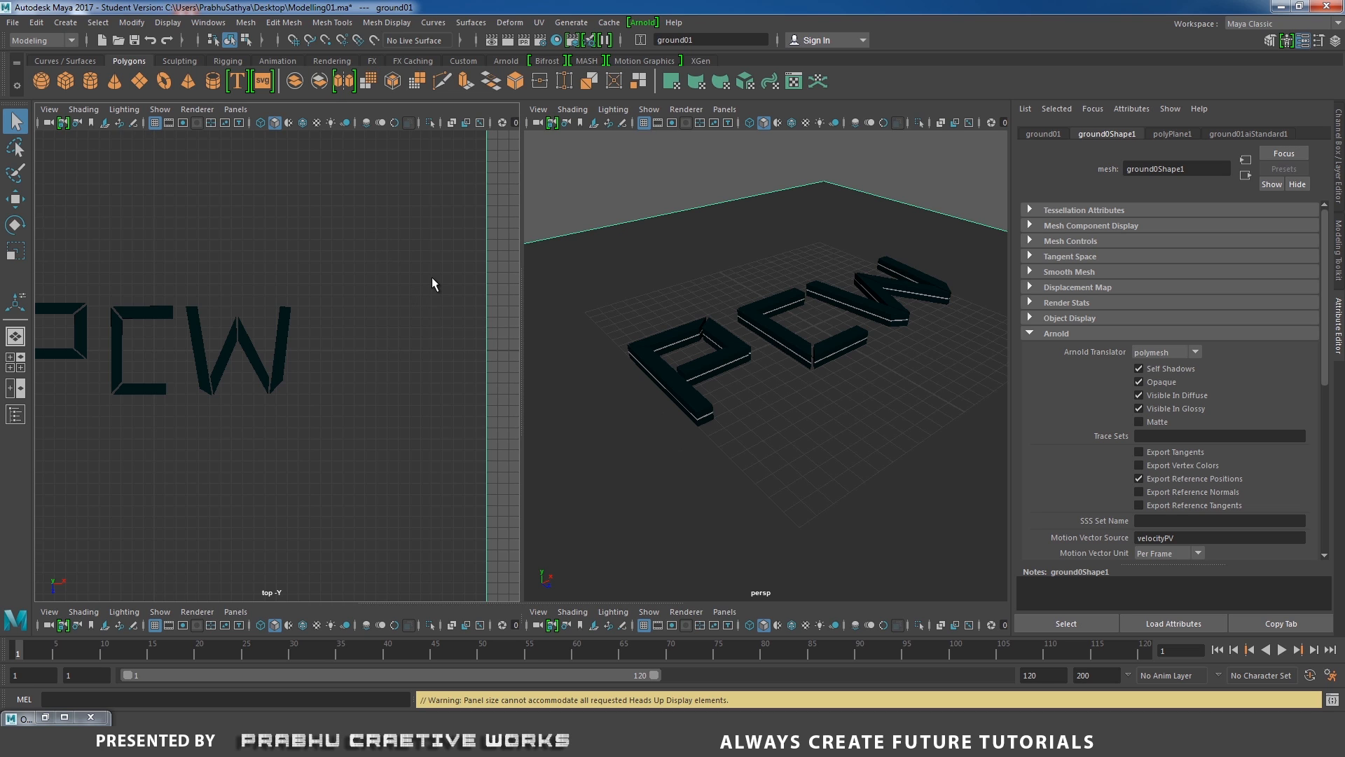
# Create a camera and scale it up.
pyautogui.click(332, 61)
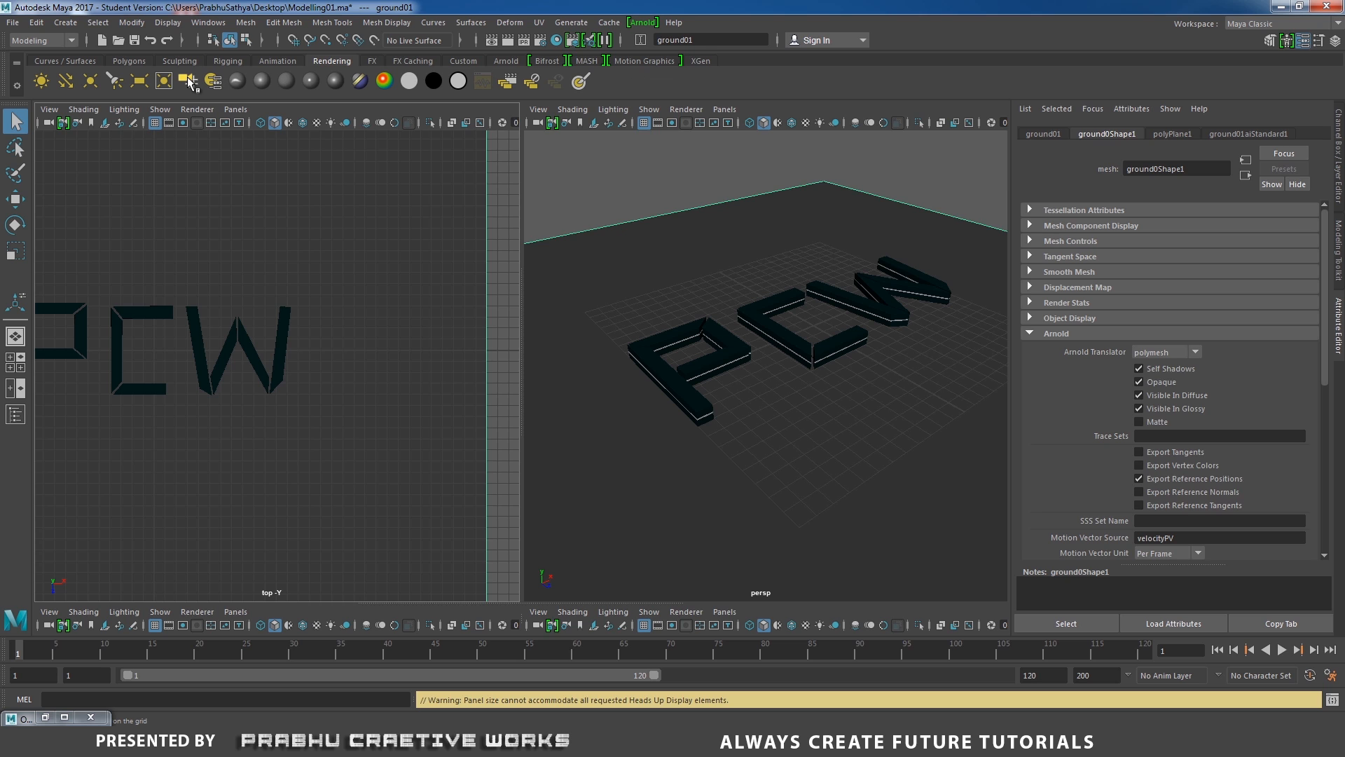
pyautogui.click(188, 80)
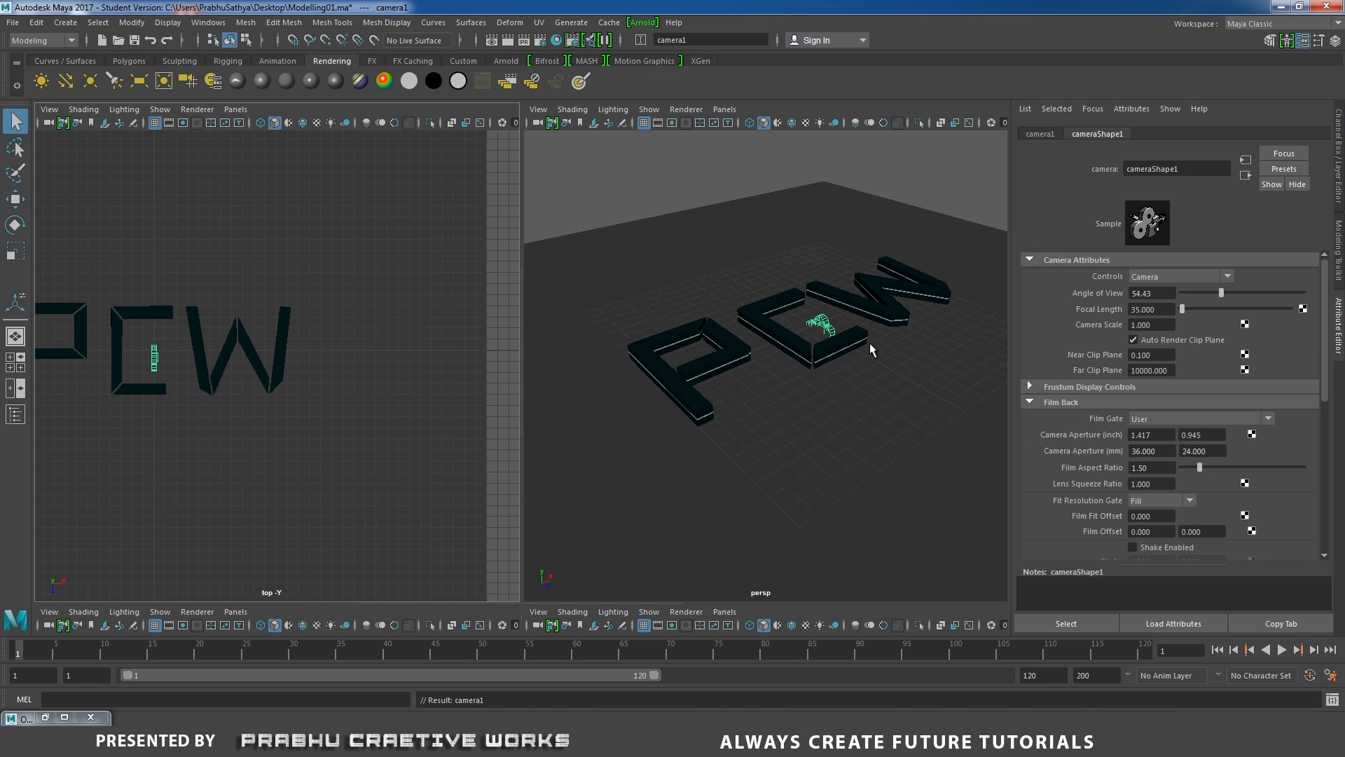
pyautogui.press('r')
pyautogui.moveTo(873, 274); pyautogui.dragTo(988, 188)
# Look through camera1 in the left panel and orbit it to frame the PCW letters.
pyautogui.click(243, 112)
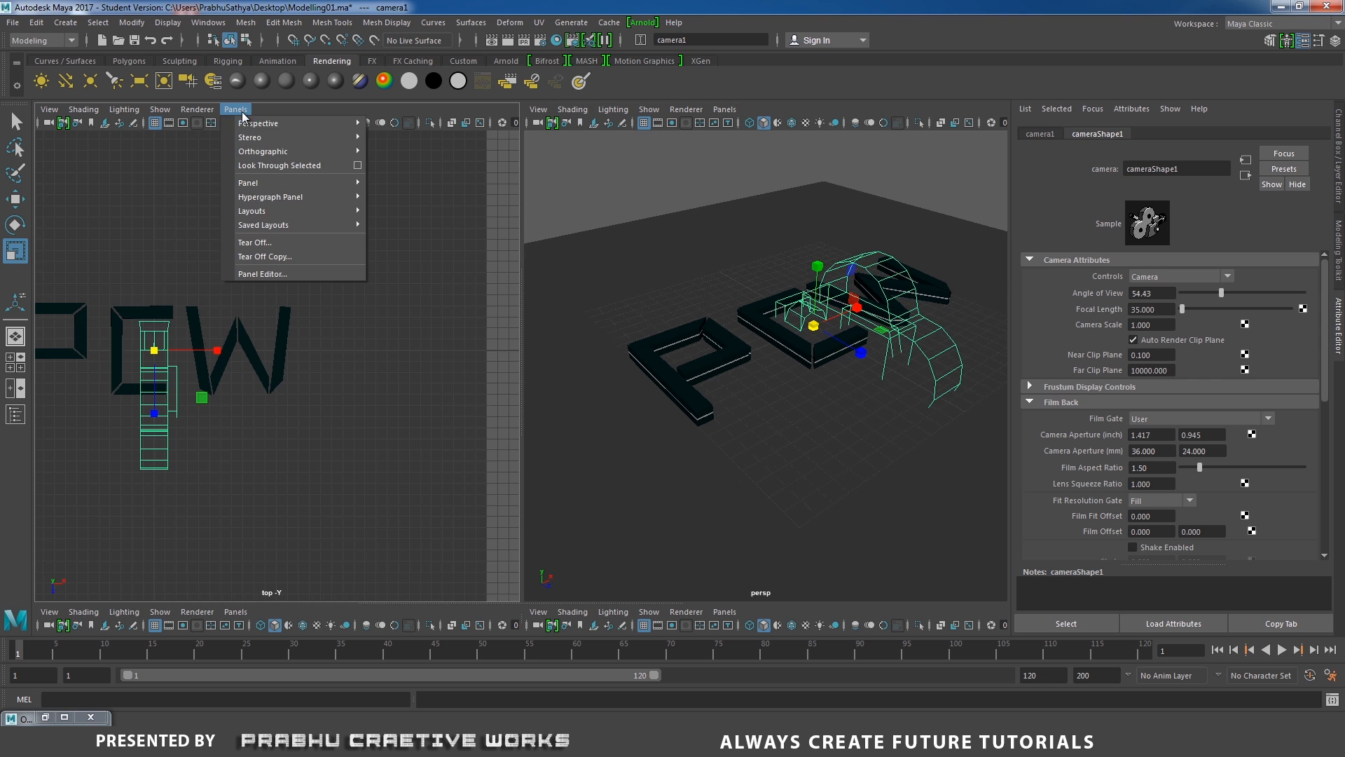
pyautogui.moveTo(250, 126)
pyautogui.click(396, 124)
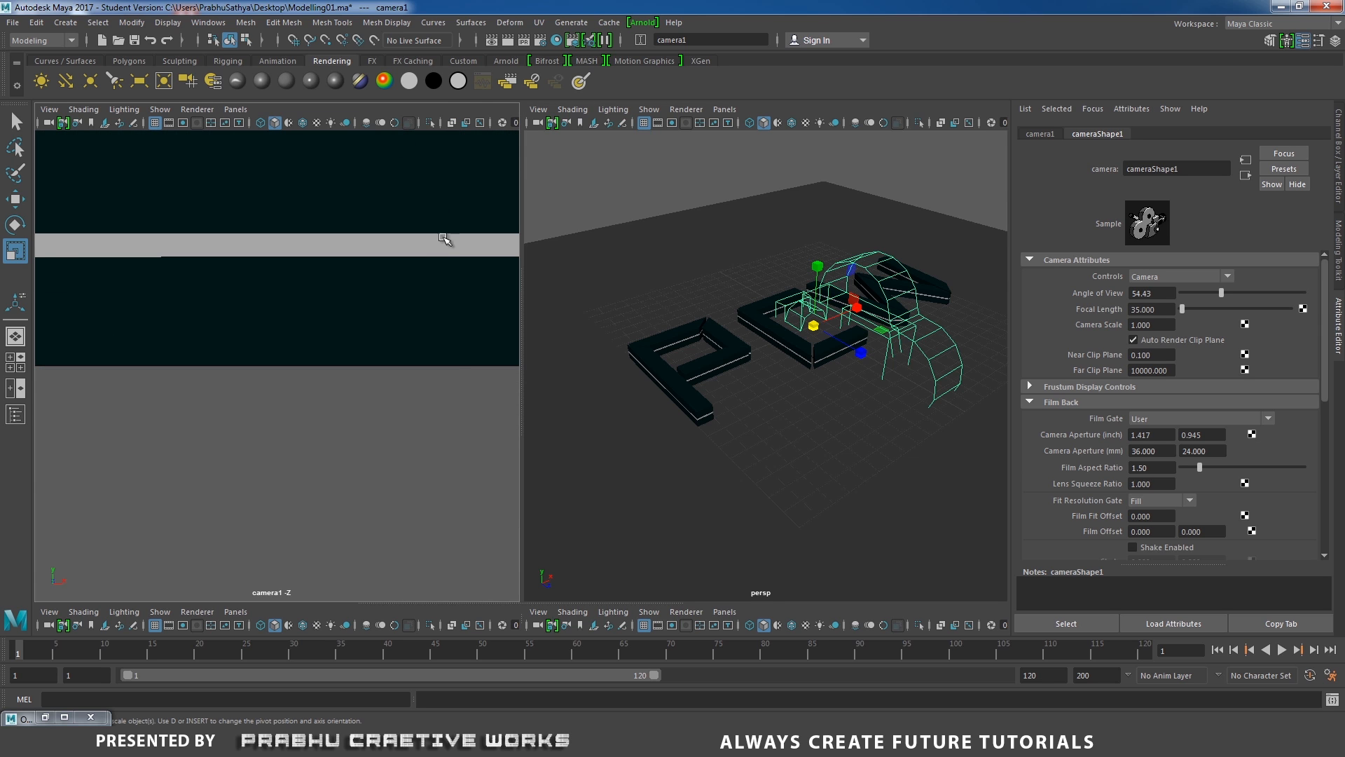
pyautogui.keyDown('alt'); pyautogui.moveTo(439, 361); pyautogui.dragTo(187, 343); pyautogui.keyUp('alt')
pyautogui.keyDown('alt'); pyautogui.moveTo(218, 301); pyautogui.dragTo(239, 287, button='middle'); pyautogui.keyUp('alt')
pyautogui.keyDown('alt'); pyautogui.moveTo(239, 287); pyautogui.dragTo(264, 316); pyautogui.keyUp('alt')
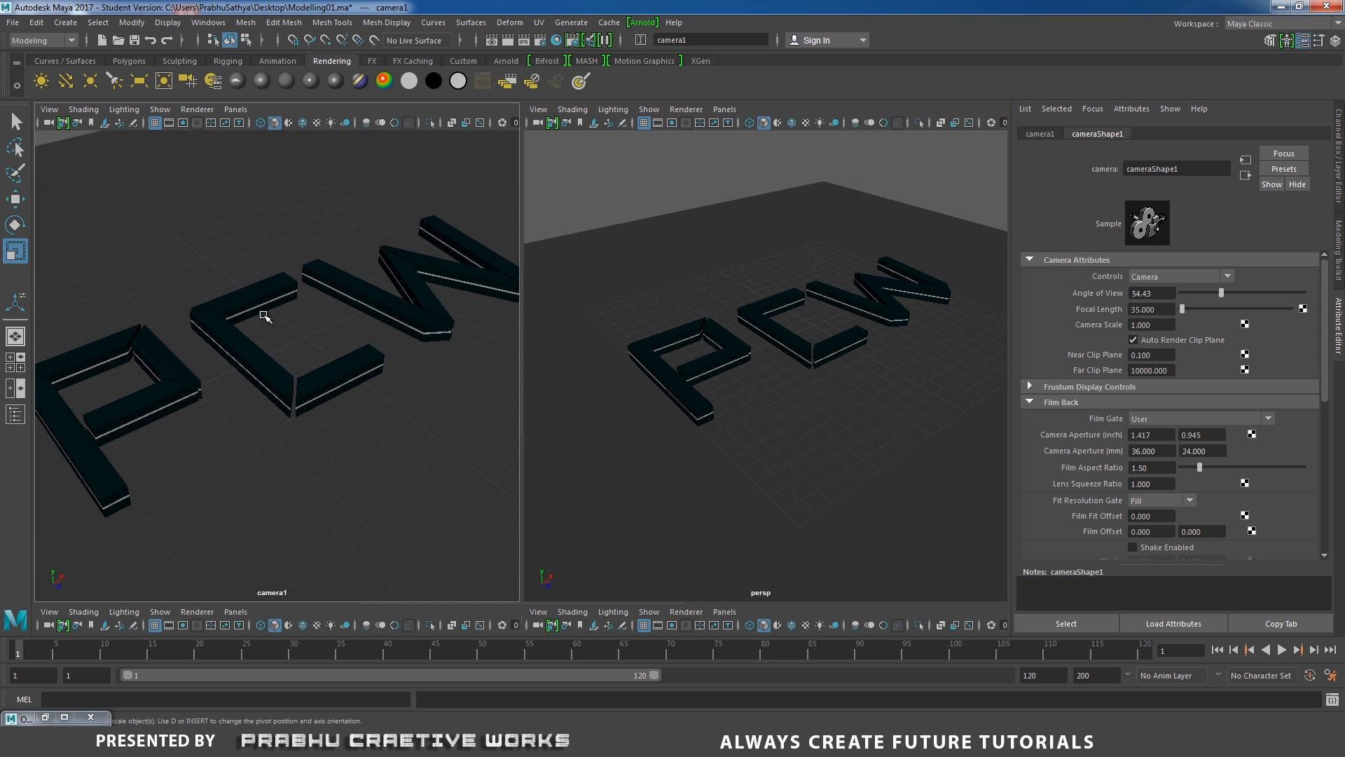
# Set camera1's fit to Overscan and turn on its resolution gate.
pyautogui.click(49, 109)
pyautogui.moveTo(175, 376)
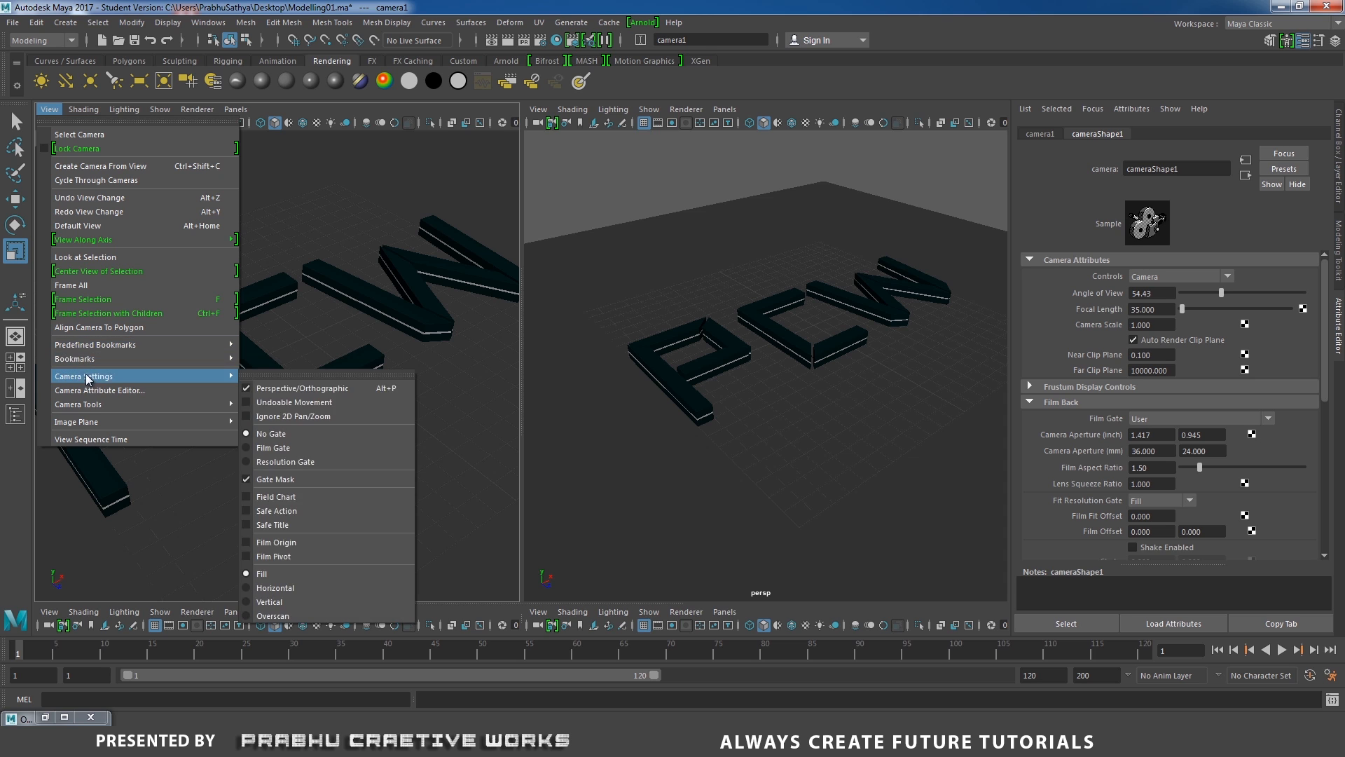
pyautogui.click(321, 614)
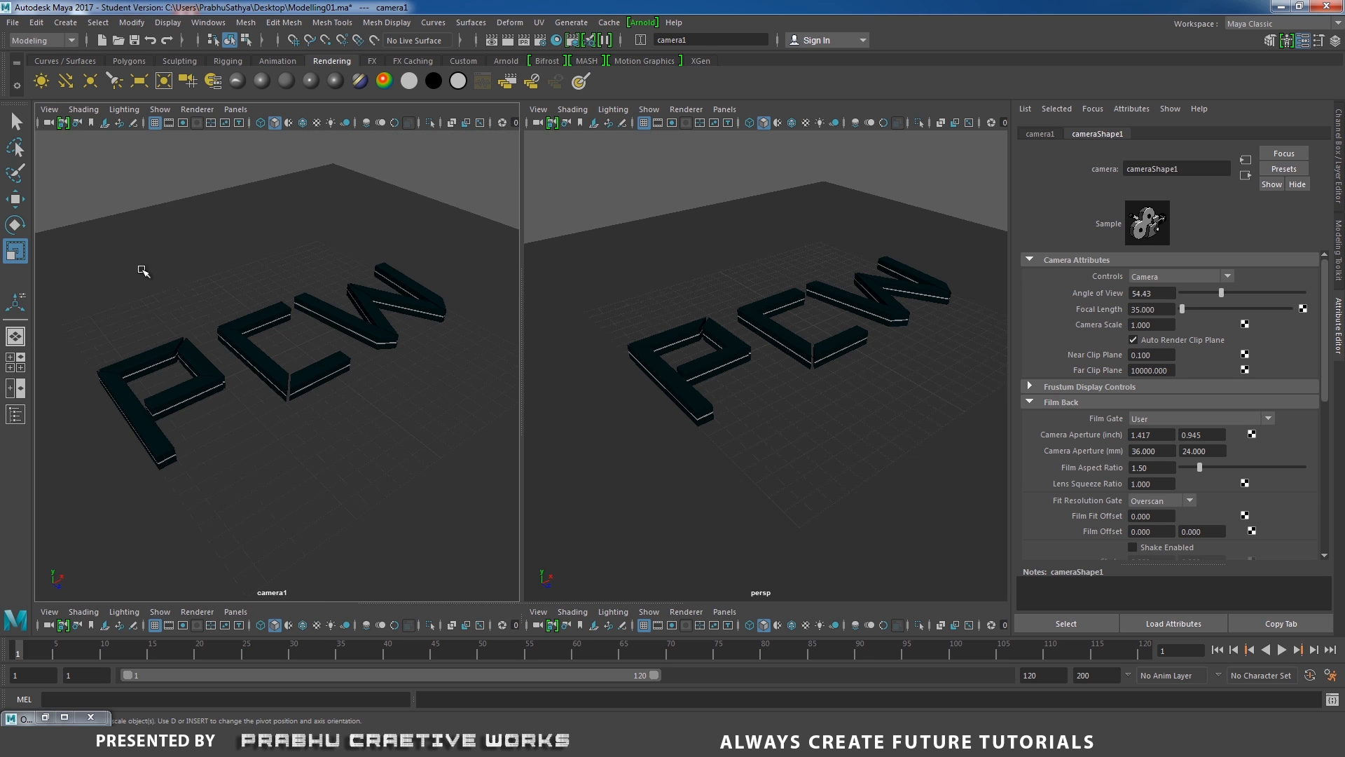
pyautogui.click(61, 114)
pyautogui.moveTo(150, 378)
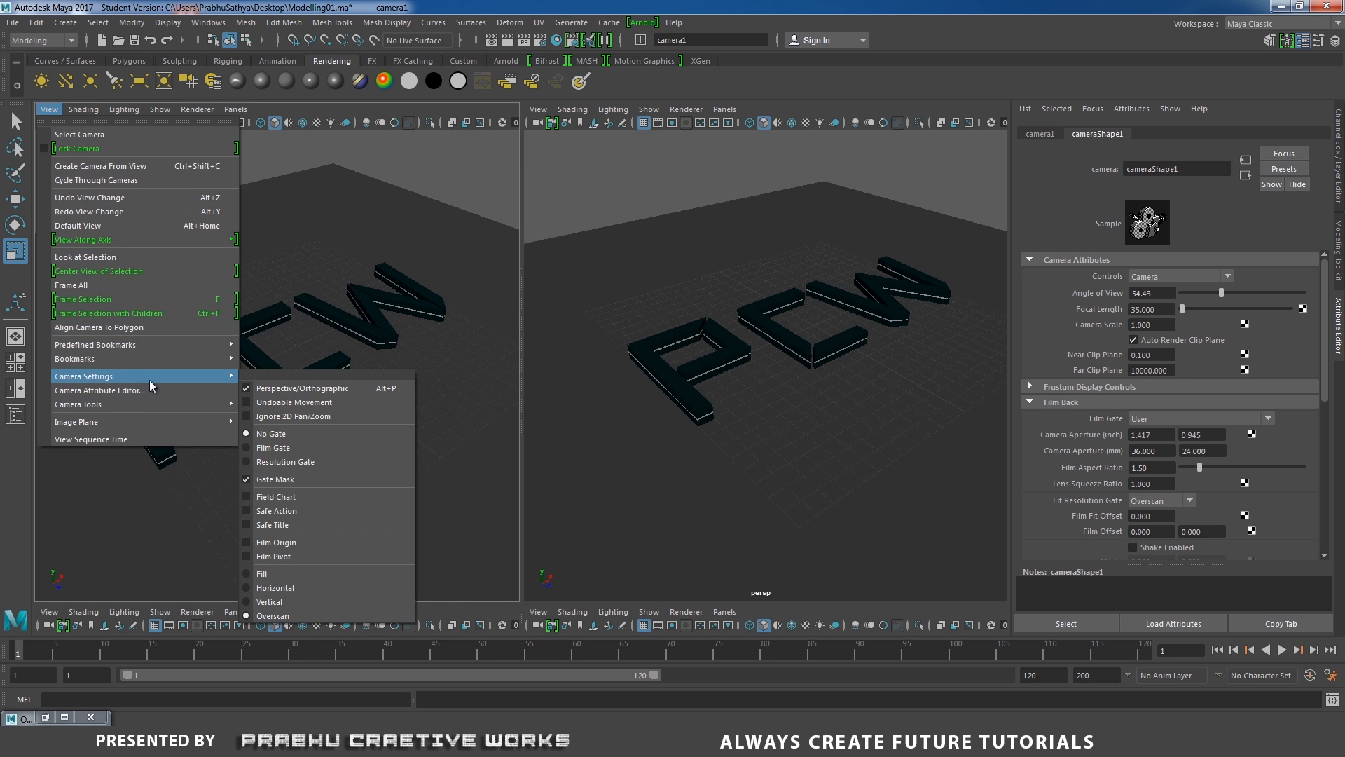
pyautogui.click(287, 462)
# Adjust camera1 so the letters fit inside the resolution gate.
pyautogui.keyDown('alt'); pyautogui.moveTo(378, 365); pyautogui.dragTo(405, 331); pyautogui.keyUp('alt')
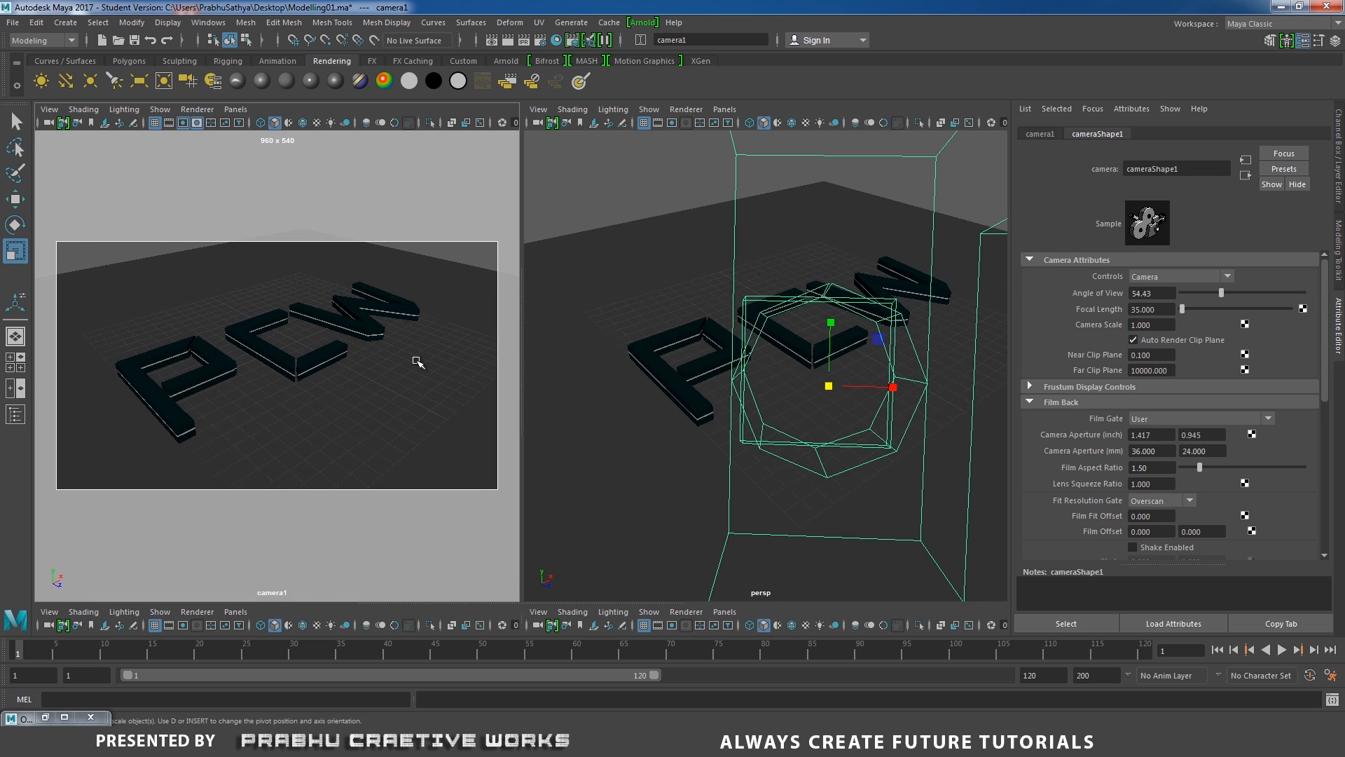
pyautogui.click(418, 362)
pyautogui.moveTo(297, 343); pyautogui.dragTo(406, 324)
pyautogui.keyDown('alt'); pyautogui.moveTo(405, 325); pyautogui.dragTo(411, 329, button='right'); pyautogui.keyUp('alt')
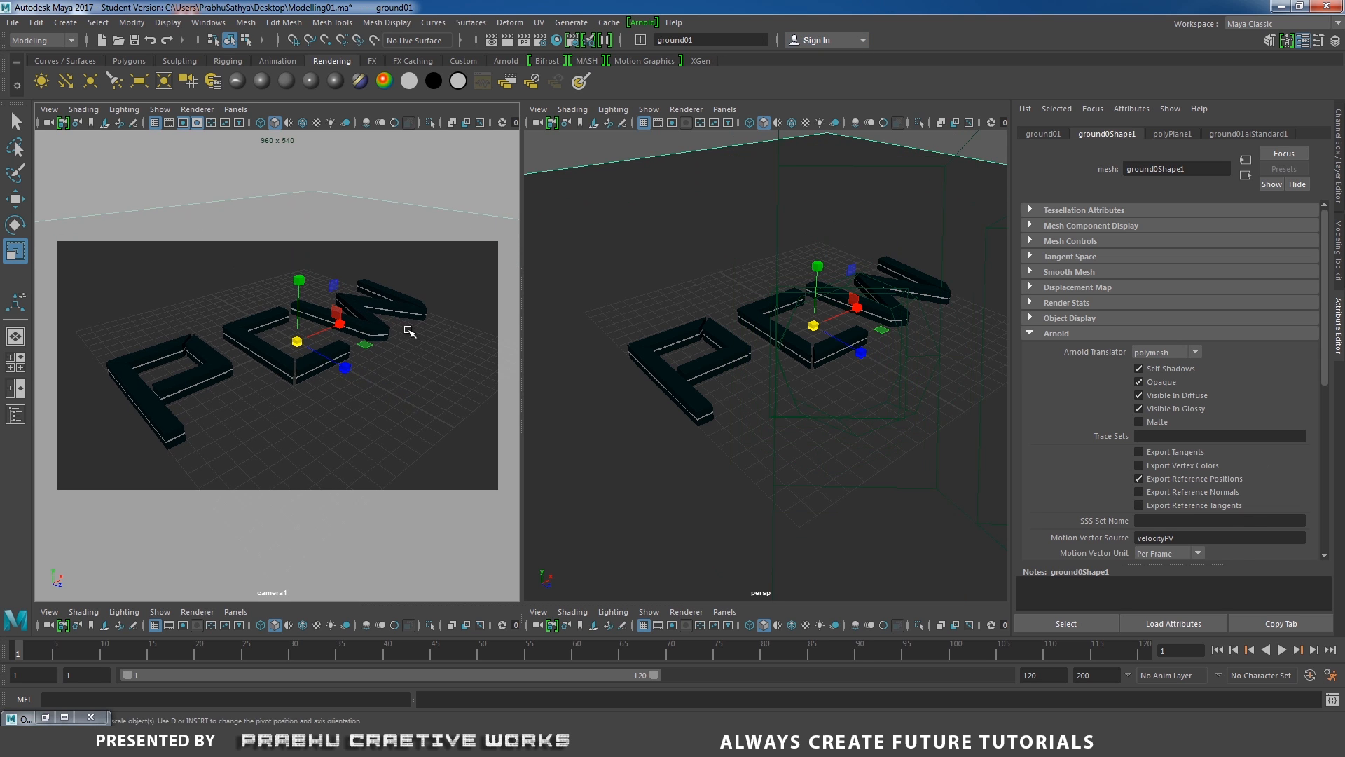
pyautogui.keyDown('alt'); pyautogui.moveTo(415, 315); pyautogui.dragTo(418, 315, button='middle'); pyautogui.keyUp('alt')
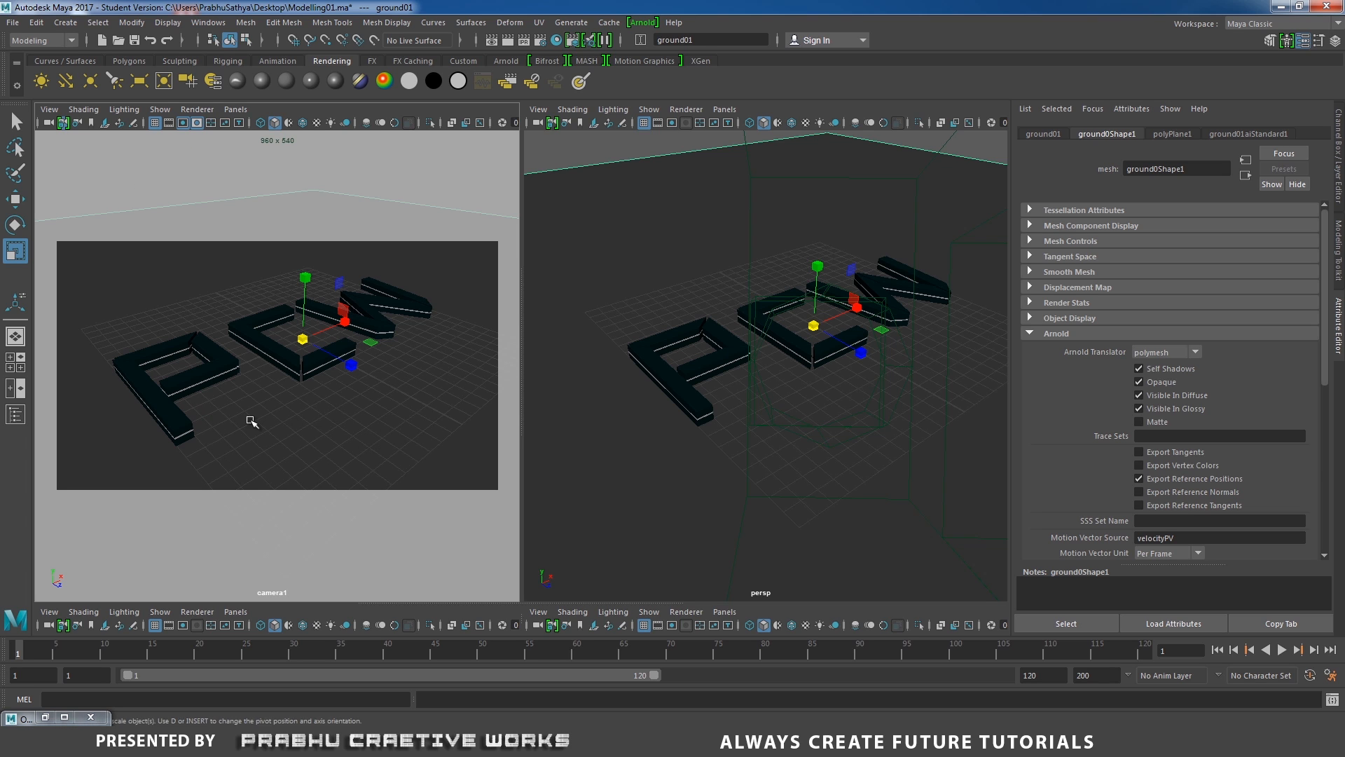
# Hide cameras in the perspective panel.
pyautogui.click(615, 149)
pyautogui.click(614, 148)
pyautogui.keyDown('alt'); pyautogui.moveTo(614, 149); pyautogui.dragTo(940, 273); pyautogui.keyUp('alt')
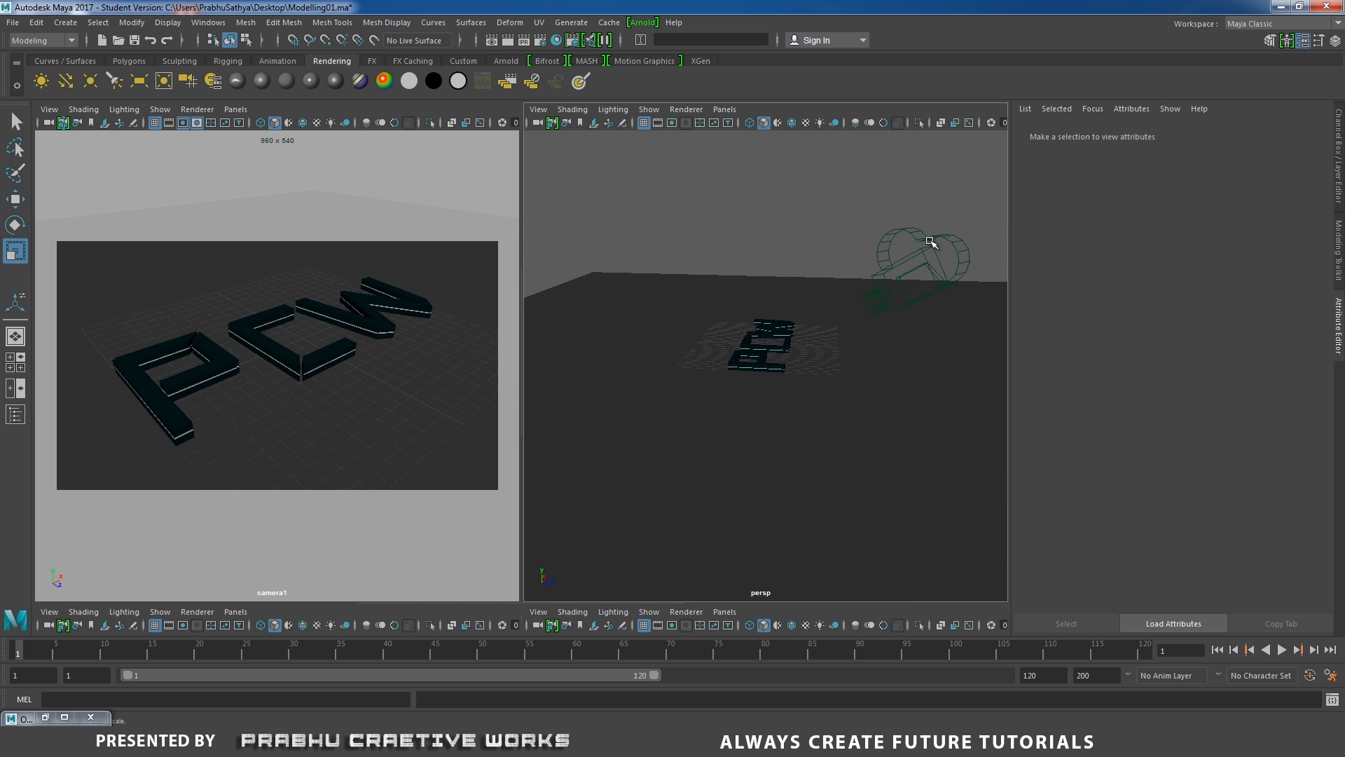
pyautogui.click(649, 109)
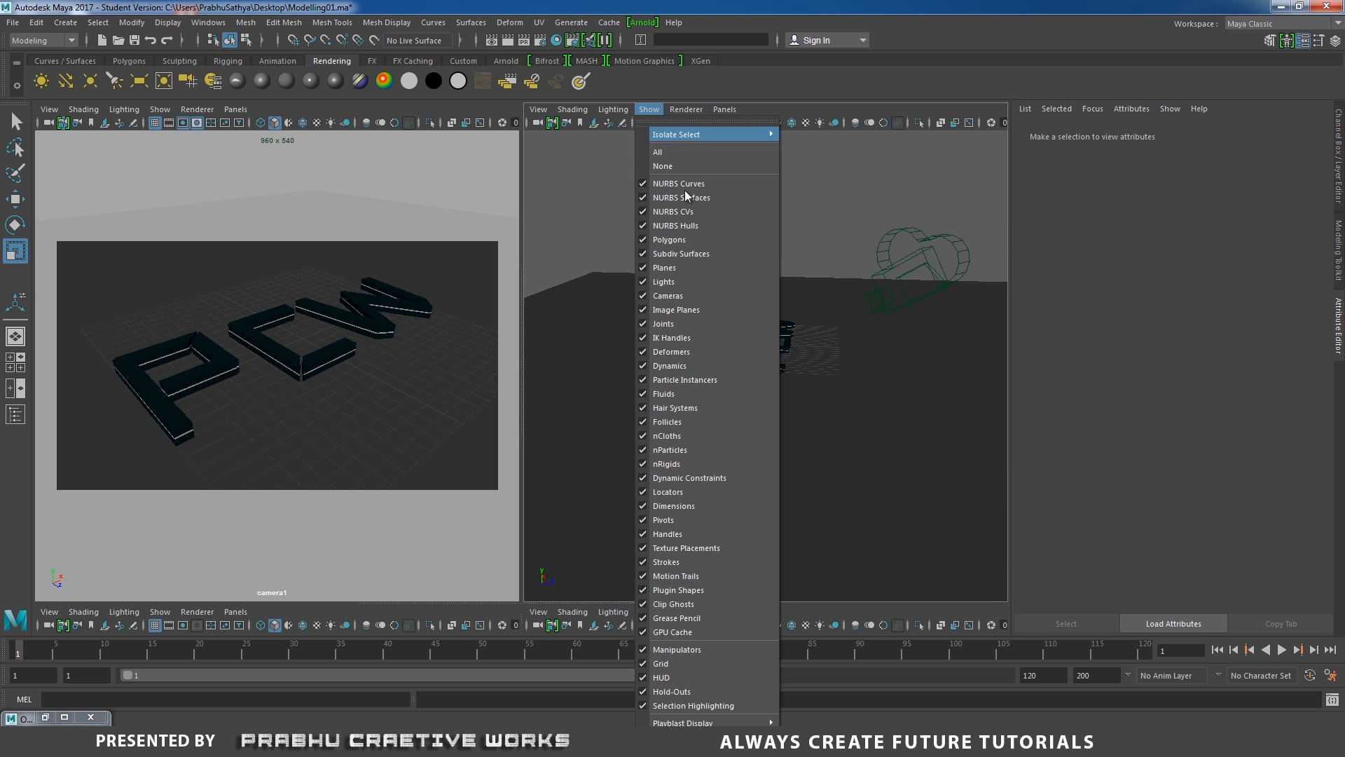
pyautogui.click(675, 300)
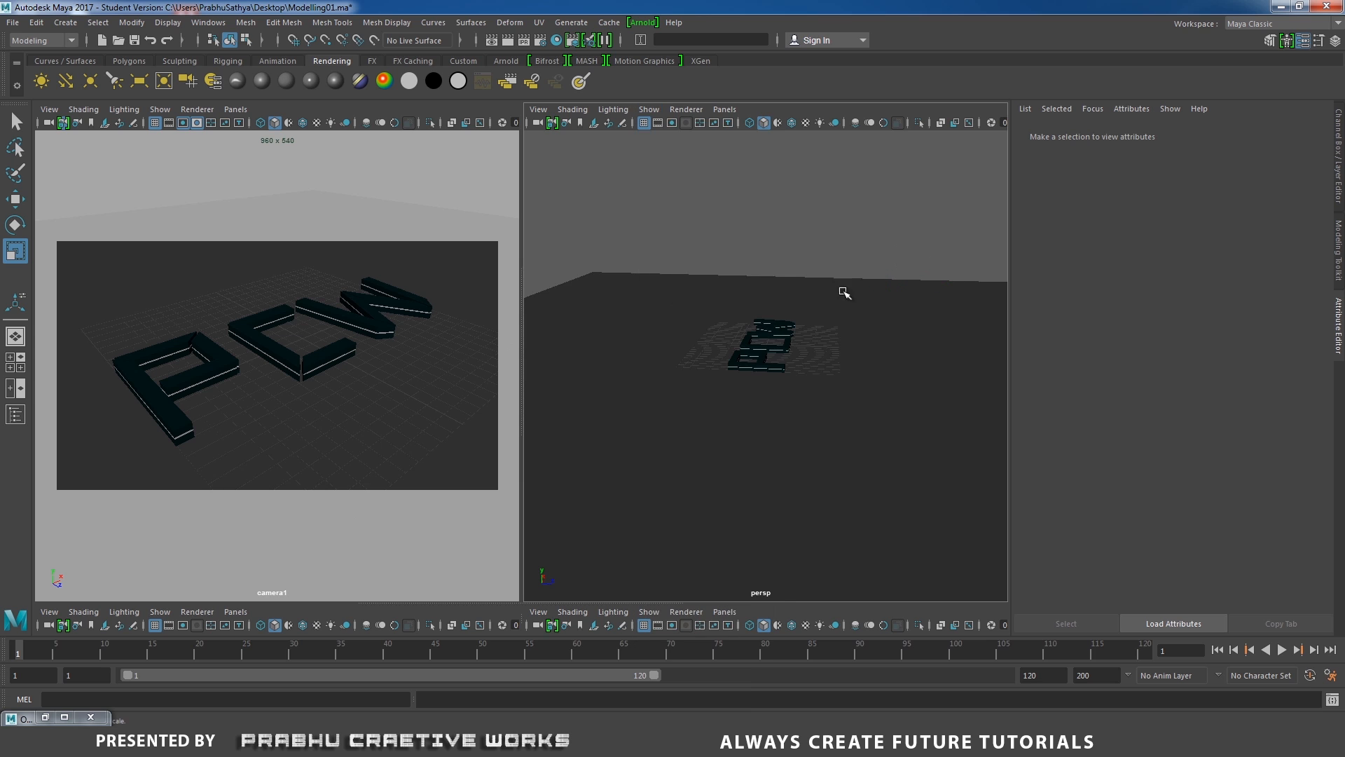
pyautogui.keyDown('alt'); pyautogui.moveTo(863, 328); pyautogui.dragTo(719, 355); pyautogui.keyUp('alt')
pyautogui.keyDown('alt'); pyautogui.moveTo(719, 355); pyautogui.dragTo(737, 334, button='right'); pyautogui.keyUp('alt')
pyautogui.keyDown('alt'); pyautogui.moveTo(737, 333); pyautogui.dragTo(776, 345); pyautogui.keyUp('alt')
pyautogui.moveTo(776, 344)
pyautogui.keyDown('alt'); pyautogui.mouseDown(button='right')
pyautogui.moveTo(813, 358)
pyautogui.moveTo(790, 362)
pyautogui.mouseUp(button='right'); pyautogui.keyUp('alt')
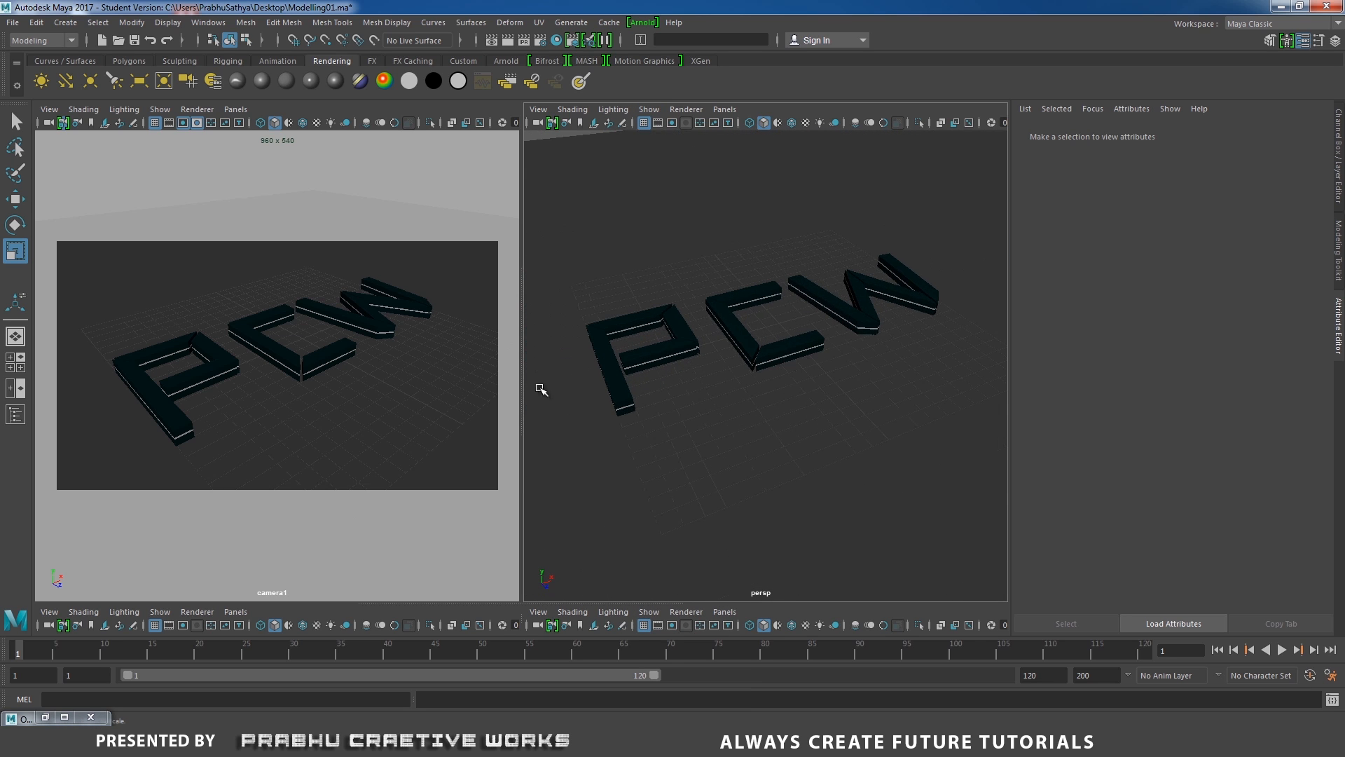
# Open the Arnold RenderView, render through cameraShape1, and move the render window aside.
pyautogui.click(643, 22)
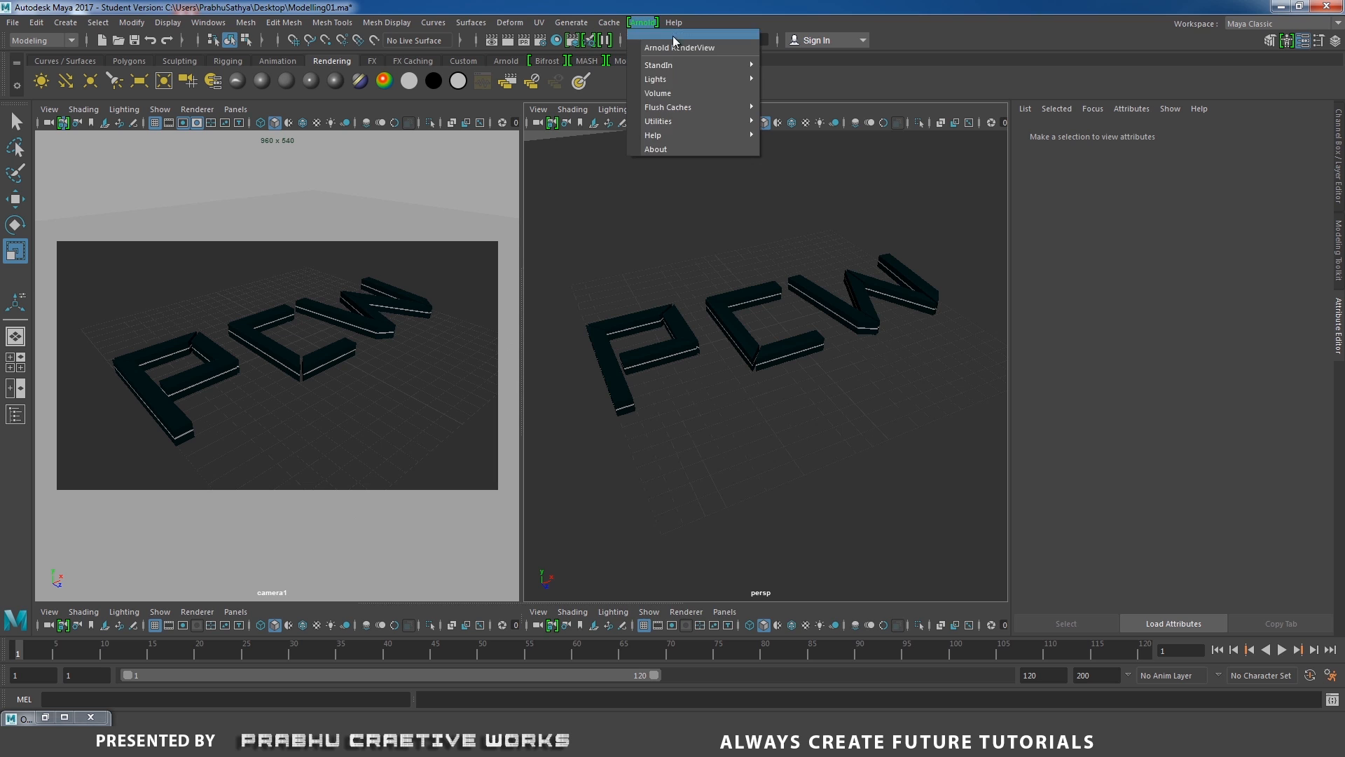
pyautogui.click(683, 42)
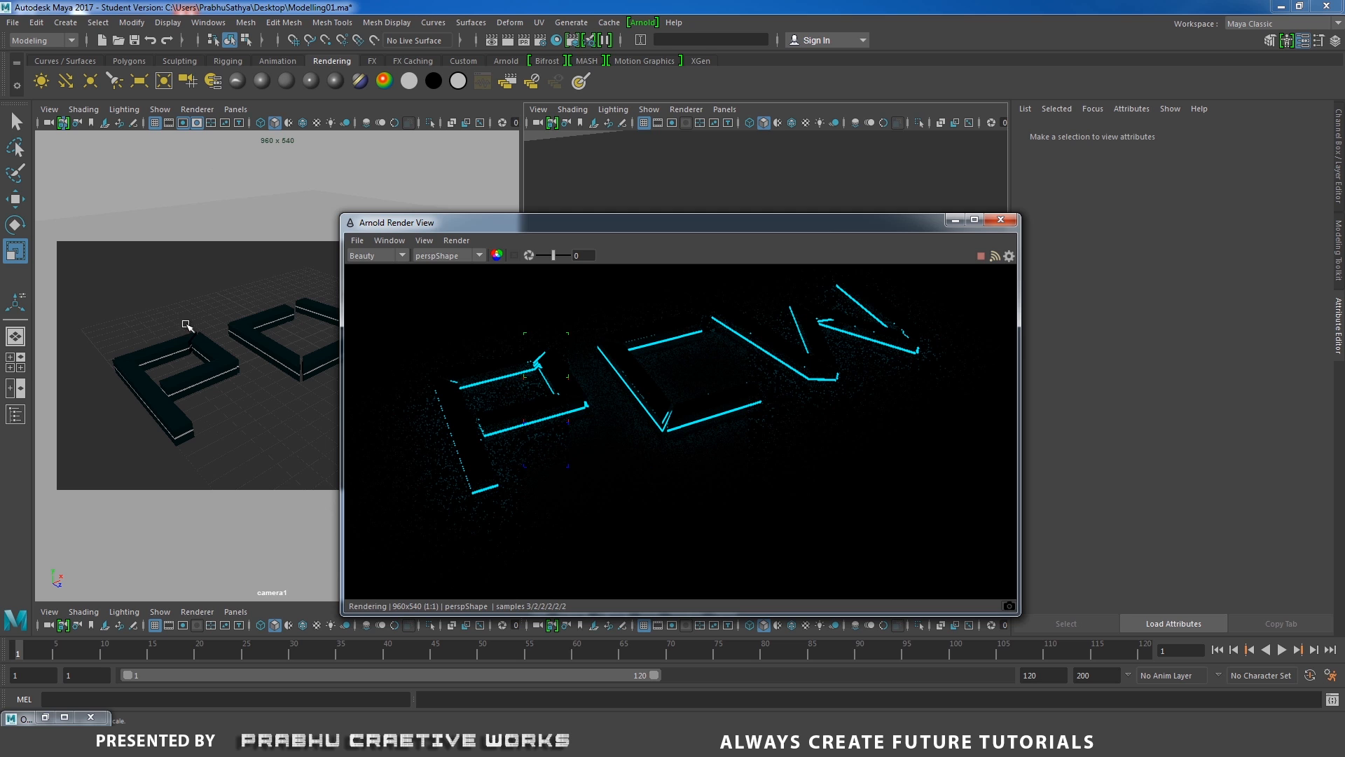
pyautogui.click(439, 259)
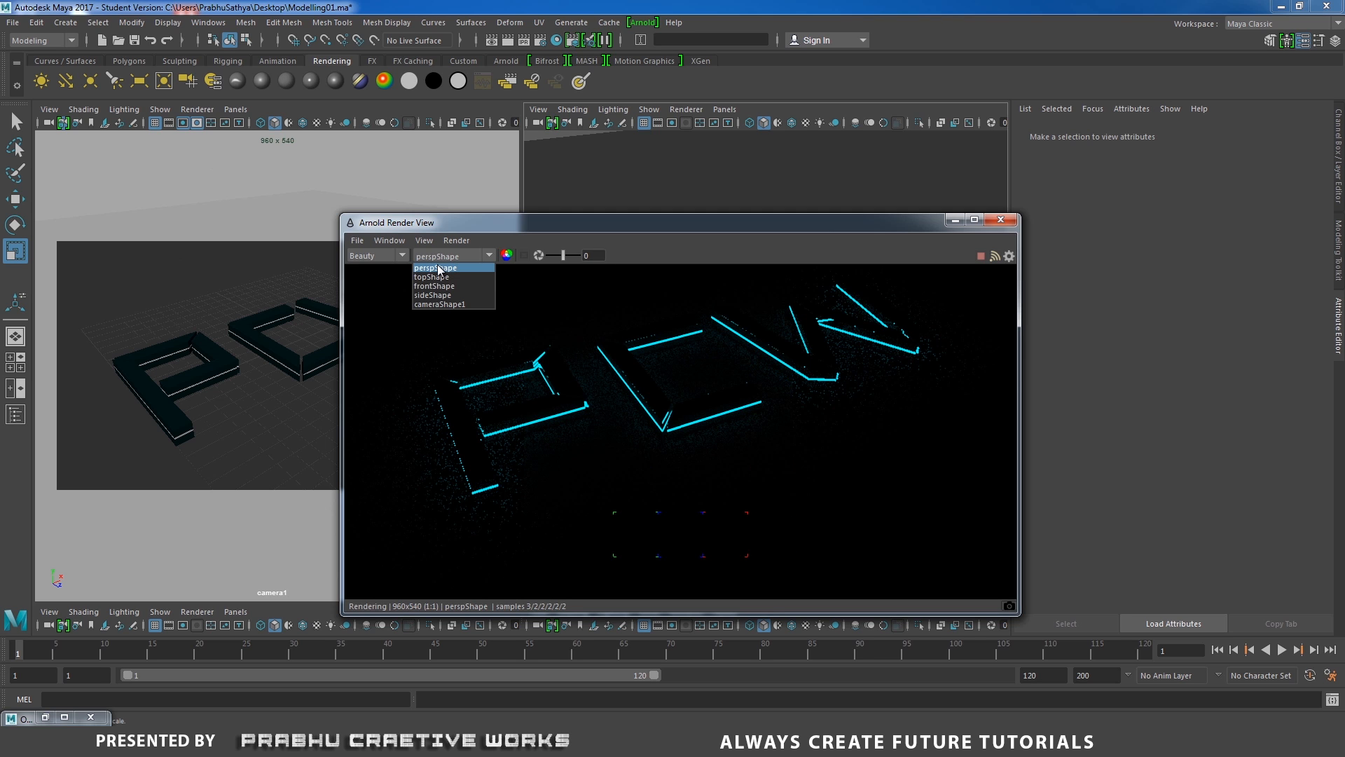
pyautogui.click(434, 305)
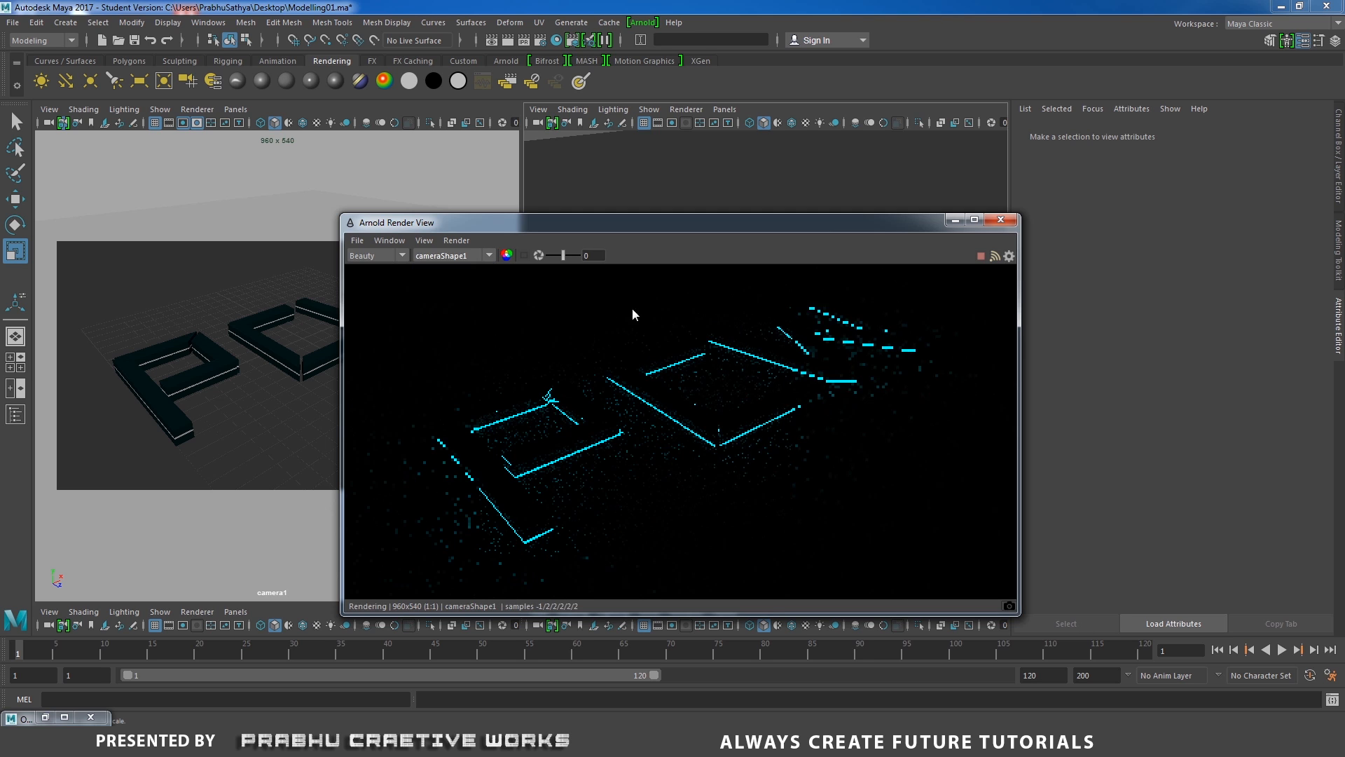
pyautogui.keyDown('alt'); pyautogui.moveTo(732, 382); pyautogui.dragTo(653, 392, button='right'); pyautogui.keyUp('alt')
pyautogui.moveTo(929, 226); pyautogui.dragTo(675, 347)
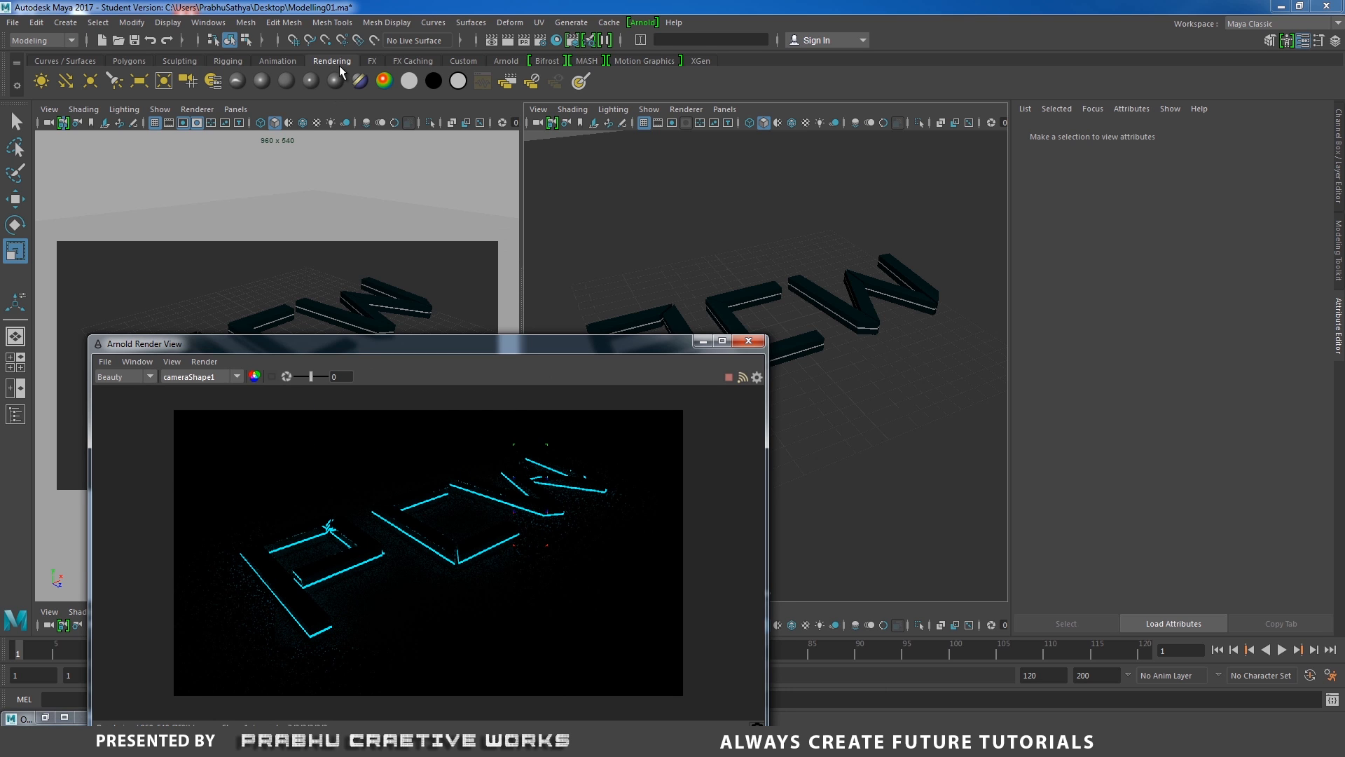
# Create an area light, scale it up, and set its Rotate X to -90.
pyautogui.click(146, 81)
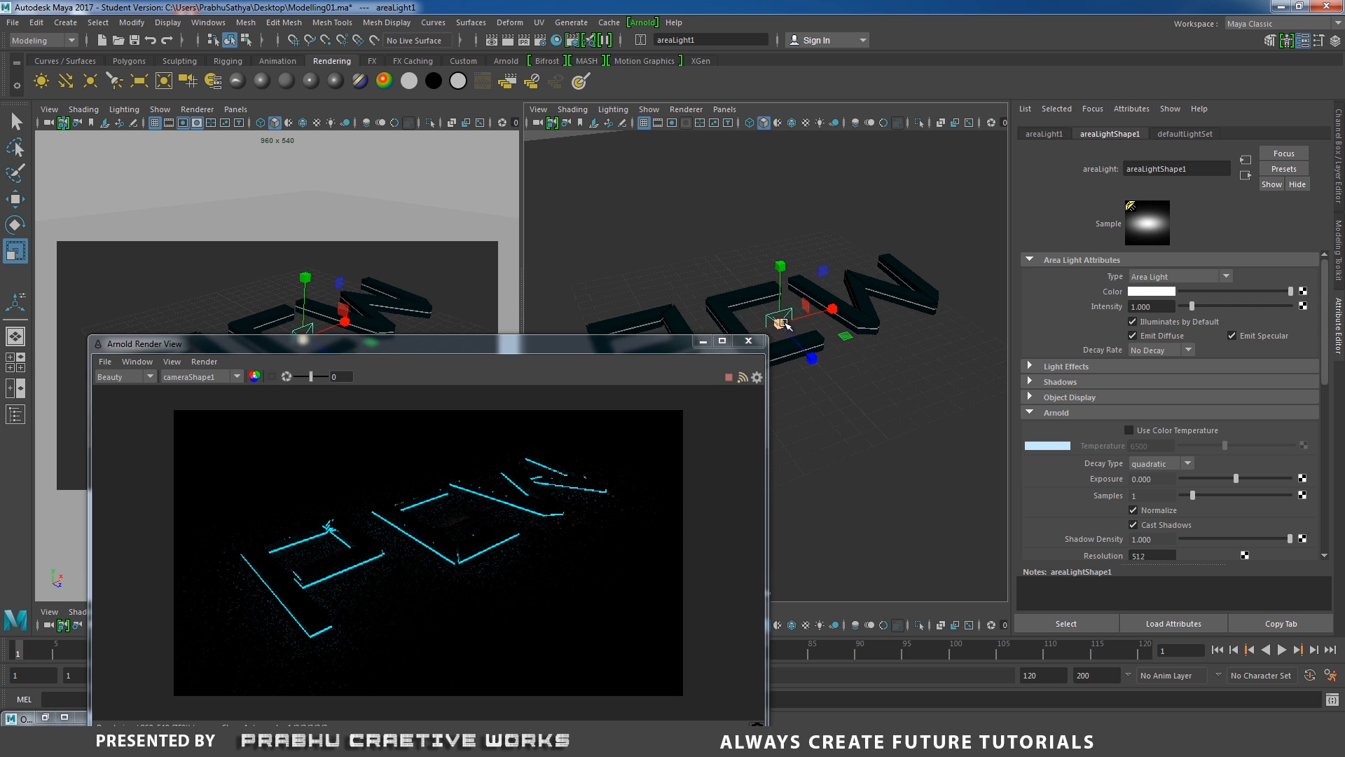
pyautogui.moveTo(779, 324); pyautogui.dragTo(867, 265)
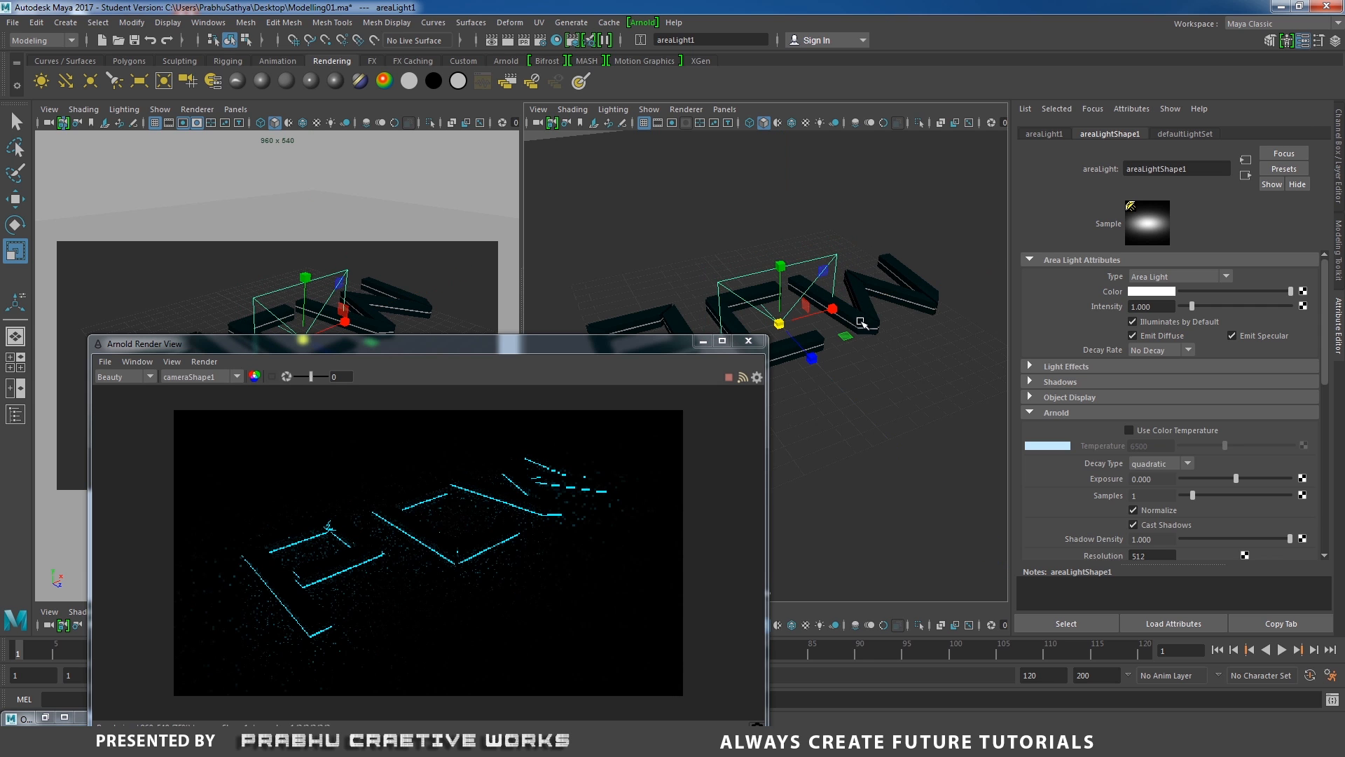
pyautogui.press('e')
pyautogui.moveTo(839, 328); pyautogui.dragTo(831, 298)
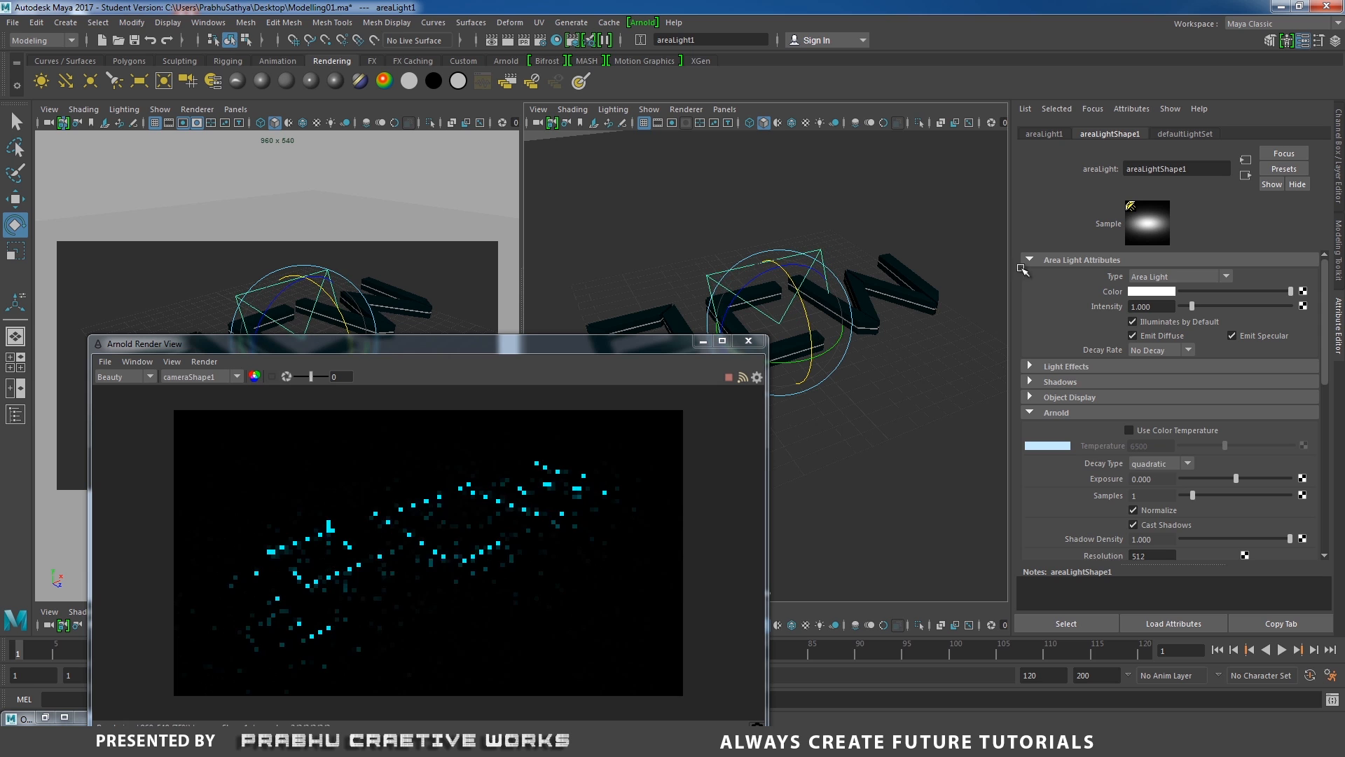
pyautogui.click(1340, 180)
pyautogui.click(1311, 169)
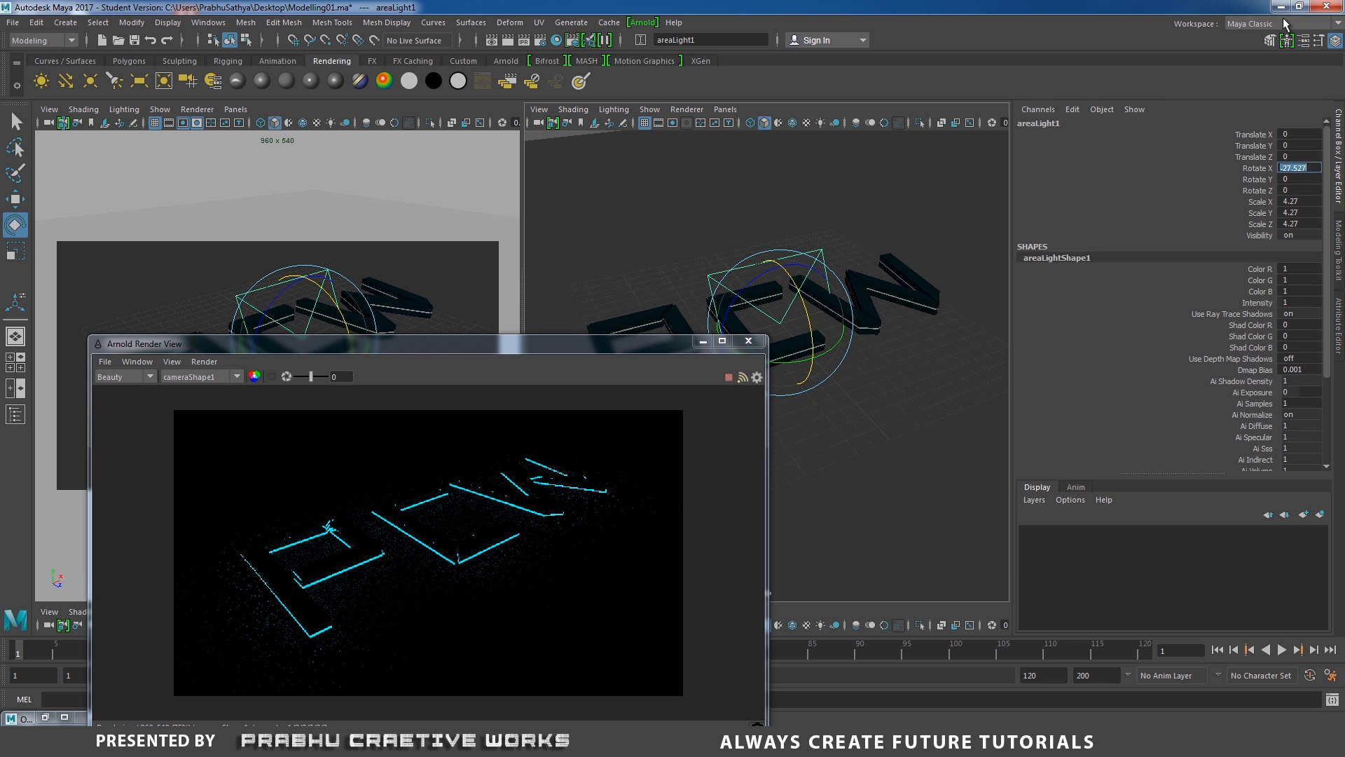
pyautogui.write('-90')
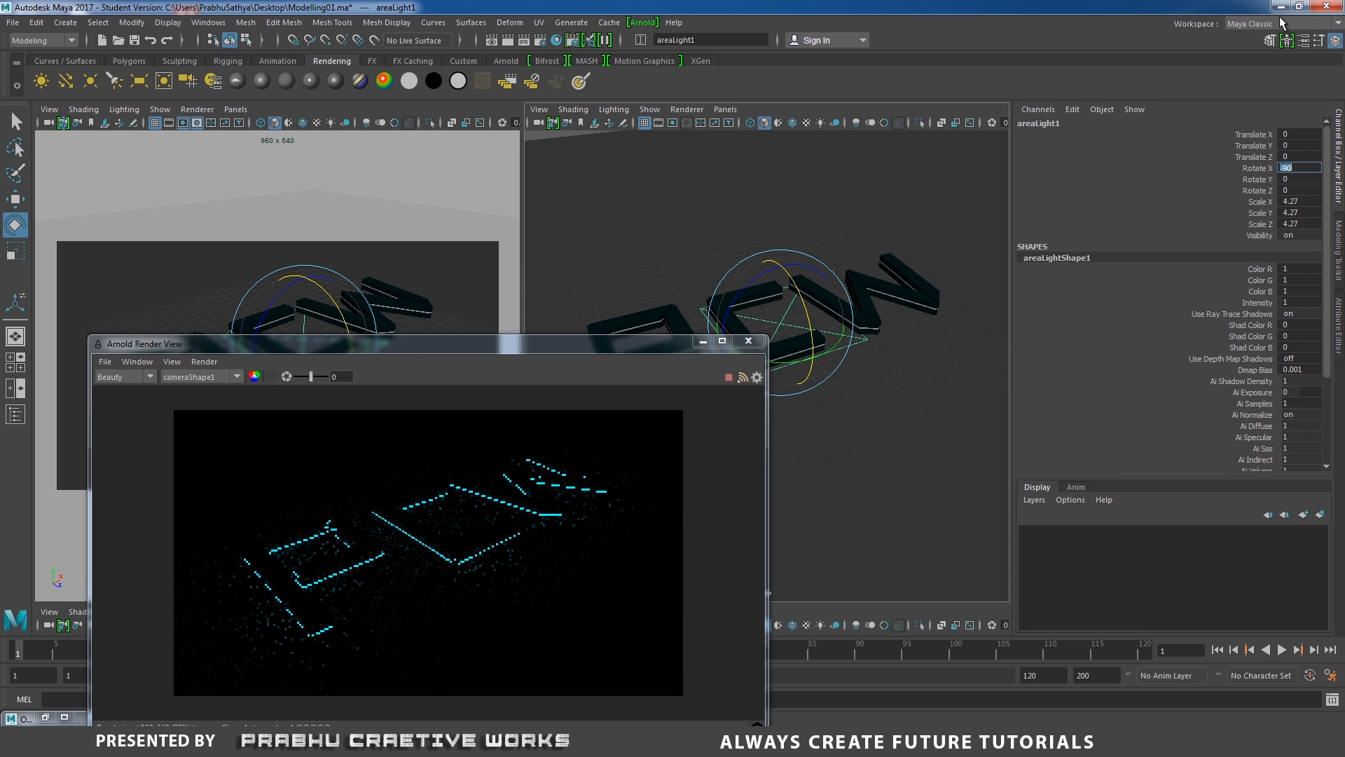
pyautogui.press('Return')
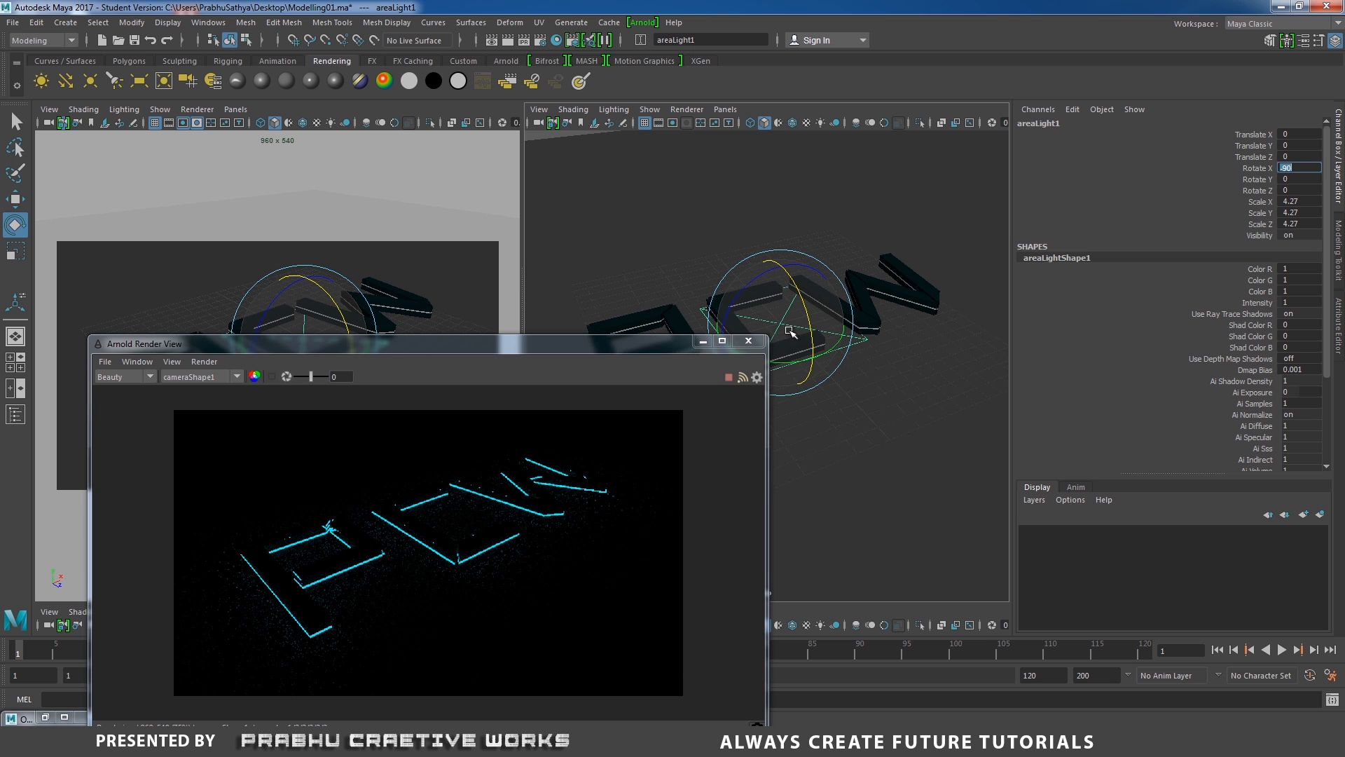
# Move the area light straight up to about 22.9 units above the letters.
pyautogui.click(782, 321)
pyautogui.press('w')
pyautogui.moveTo(782, 272); pyautogui.dragTo(832, 17)
pyautogui.scroll(-6, 751, 236)
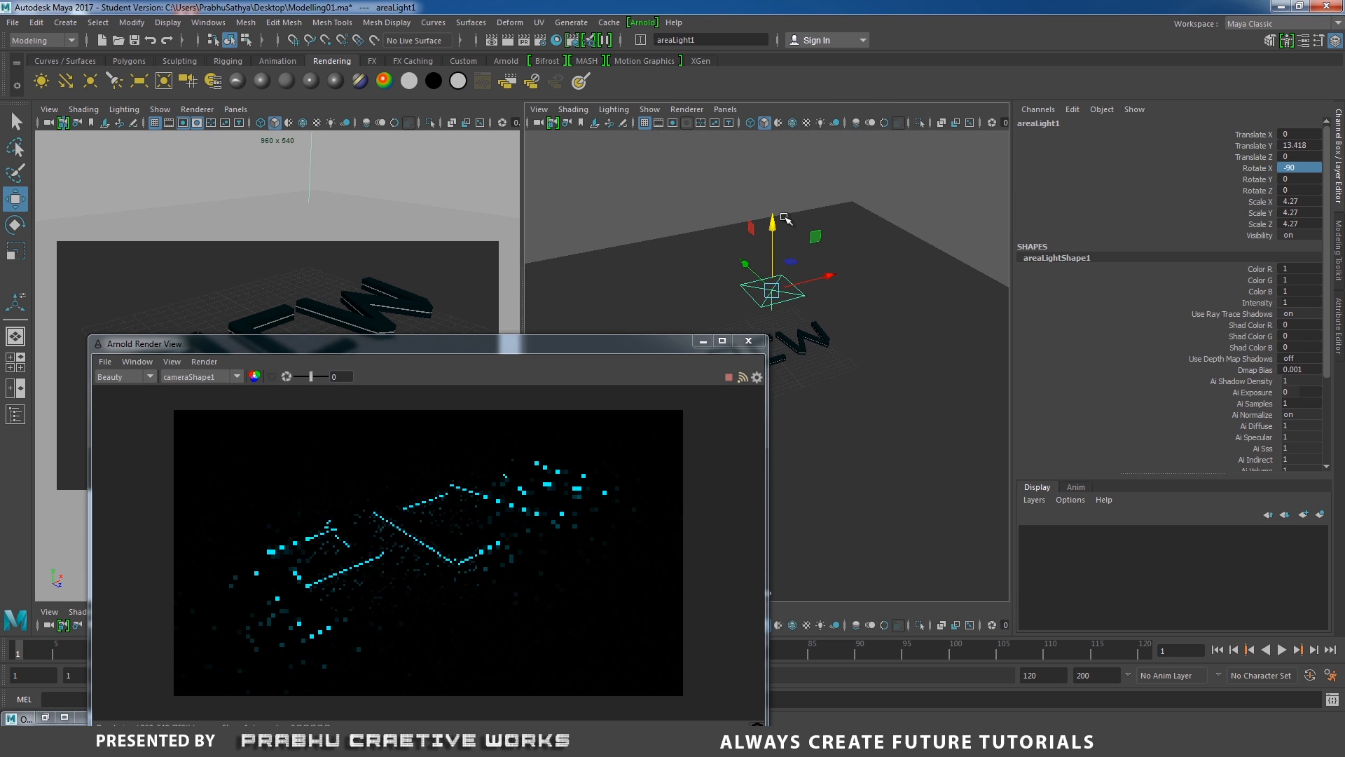
pyautogui.moveTo(771, 175); pyautogui.dragTo(775, 148)
pyautogui.keyDown('alt'); pyautogui.moveTo(859, 263); pyautogui.dragTo(883, 223, button='middle'); pyautogui.keyUp('alt')
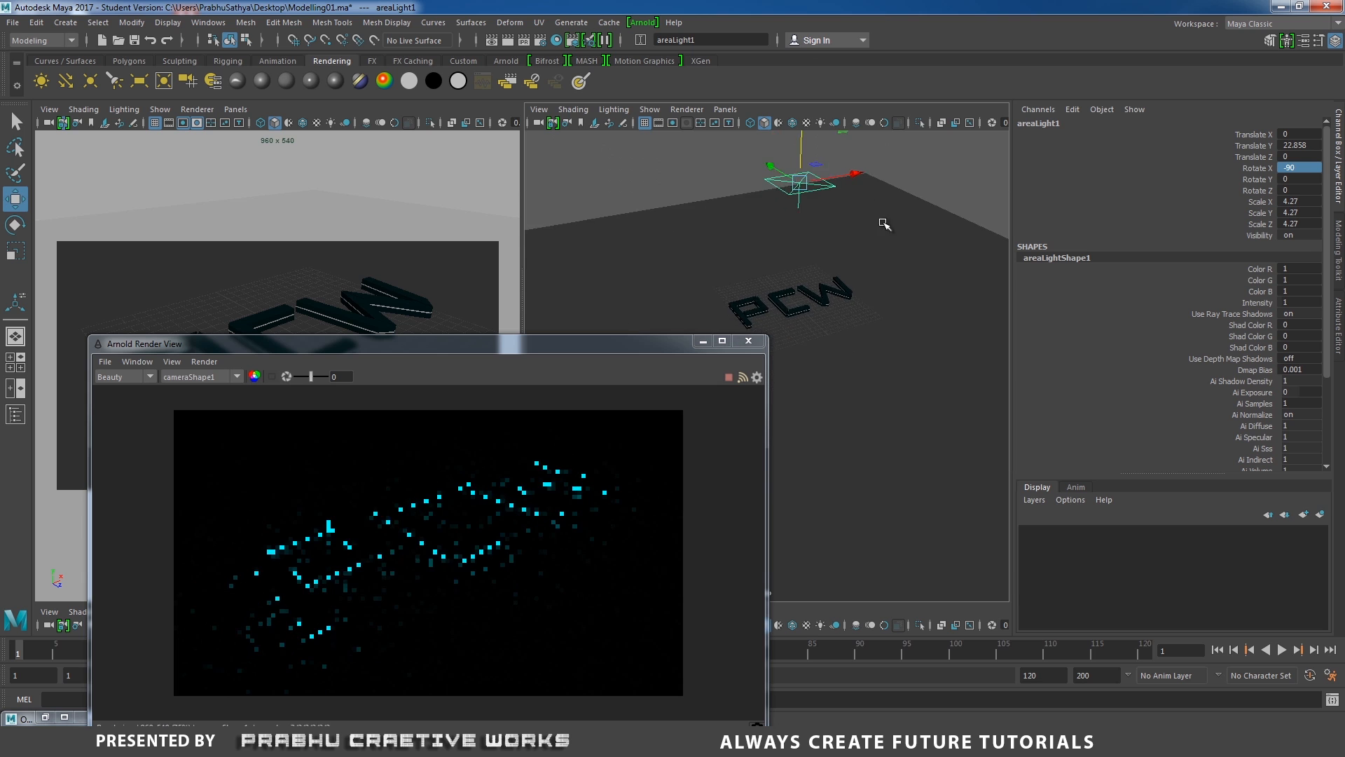
pyautogui.keyDown('alt'); pyautogui.moveTo(883, 222); pyautogui.dragTo(930, 264, button='right'); pyautogui.keyUp('alt')
pyautogui.keyDown('alt'); pyautogui.moveTo(930, 263); pyautogui.dragTo(891, 448, button='middle'); pyautogui.keyUp('alt')
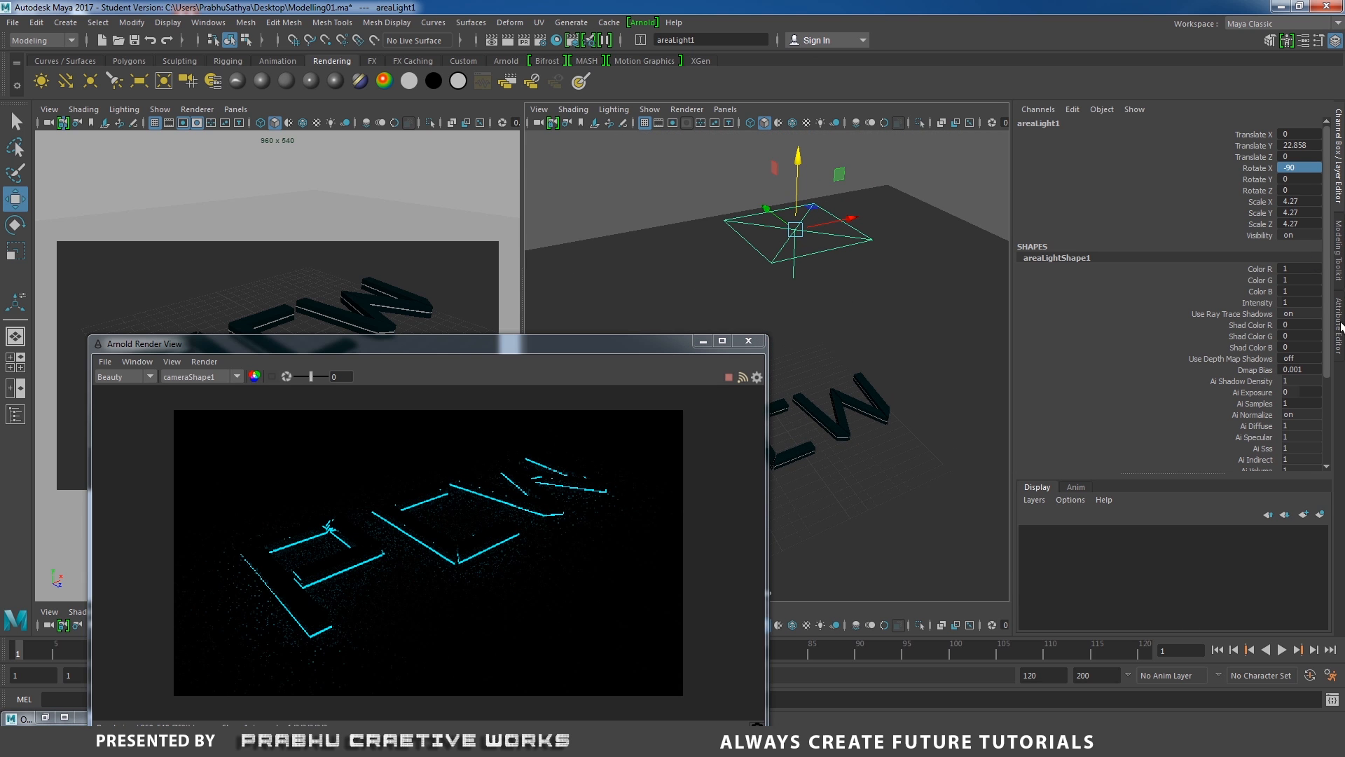
# Set the area light's Arnold exposure to 7.
pyautogui.click(1339, 326)
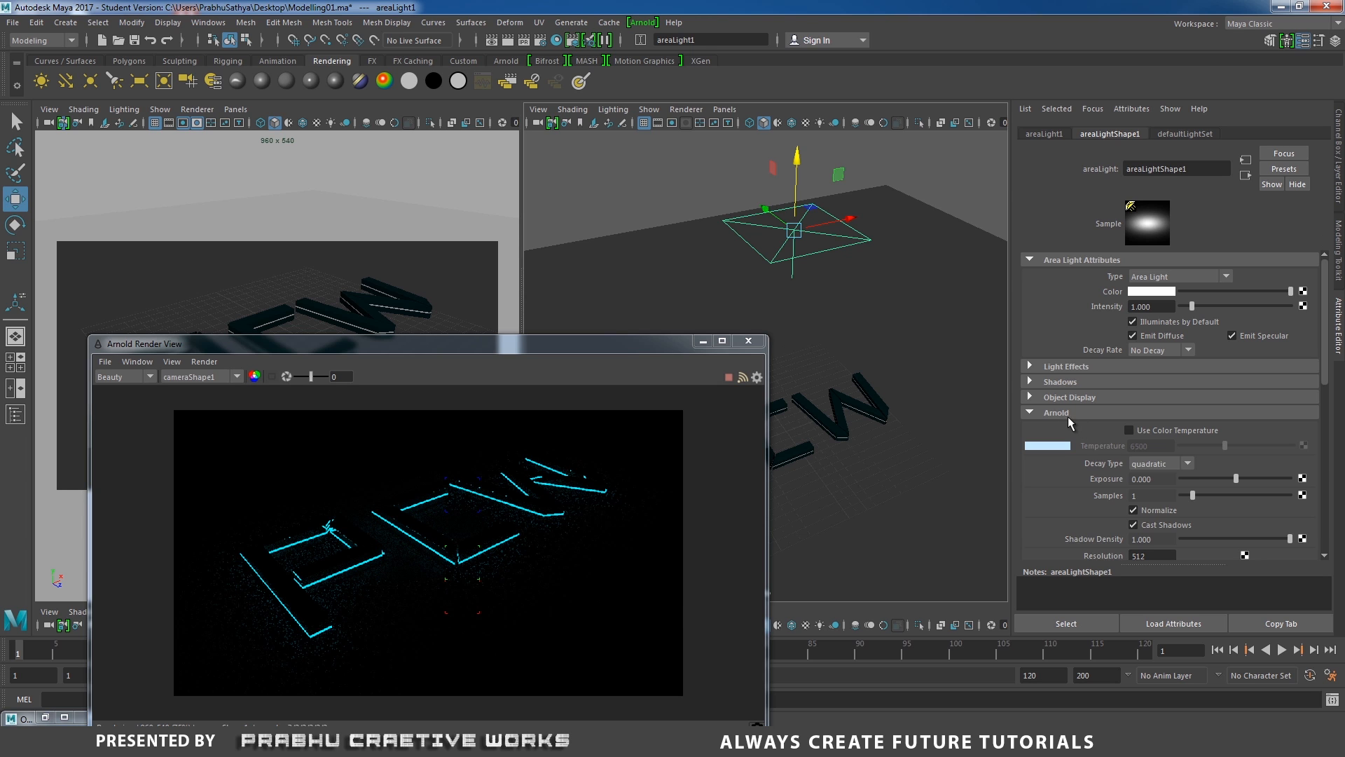
pyautogui.moveTo(1236, 478); pyautogui.dragTo(1311, 481)
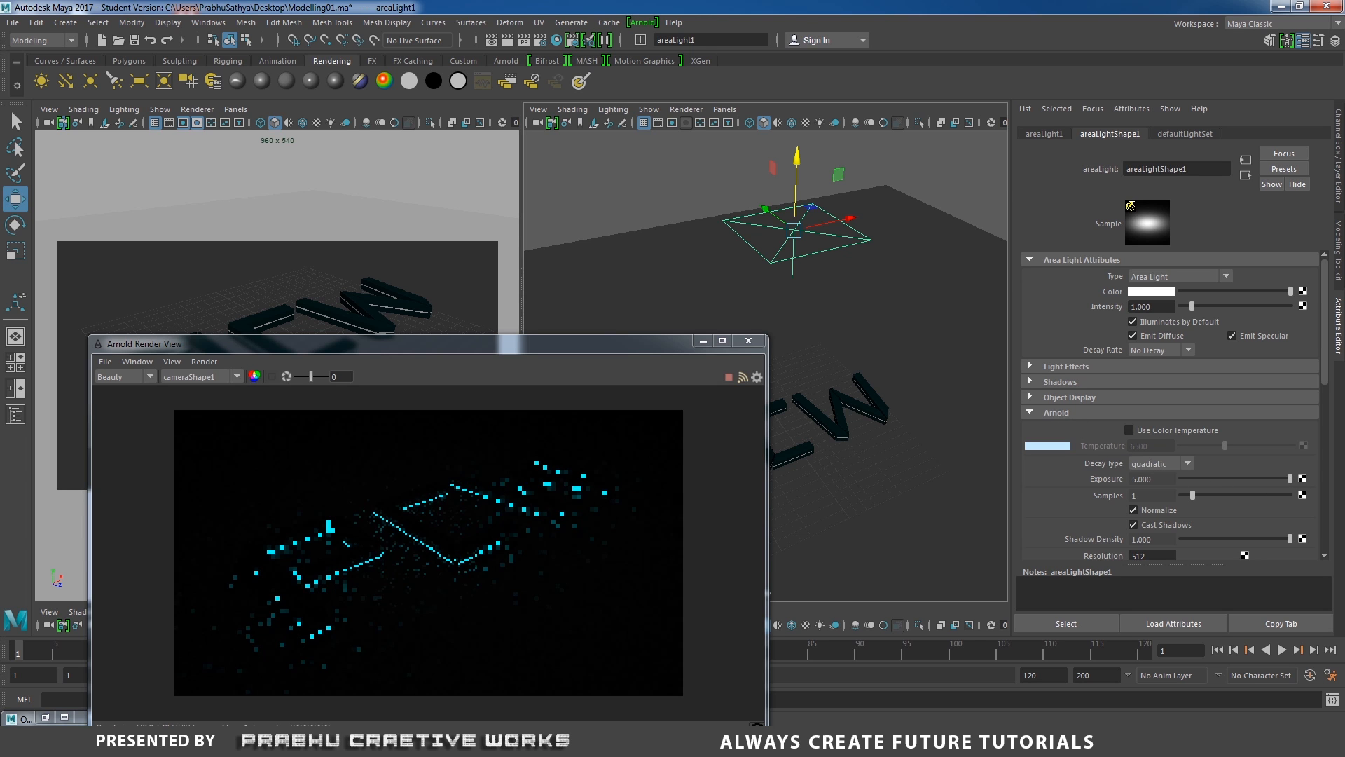
pyautogui.click(1158, 478)
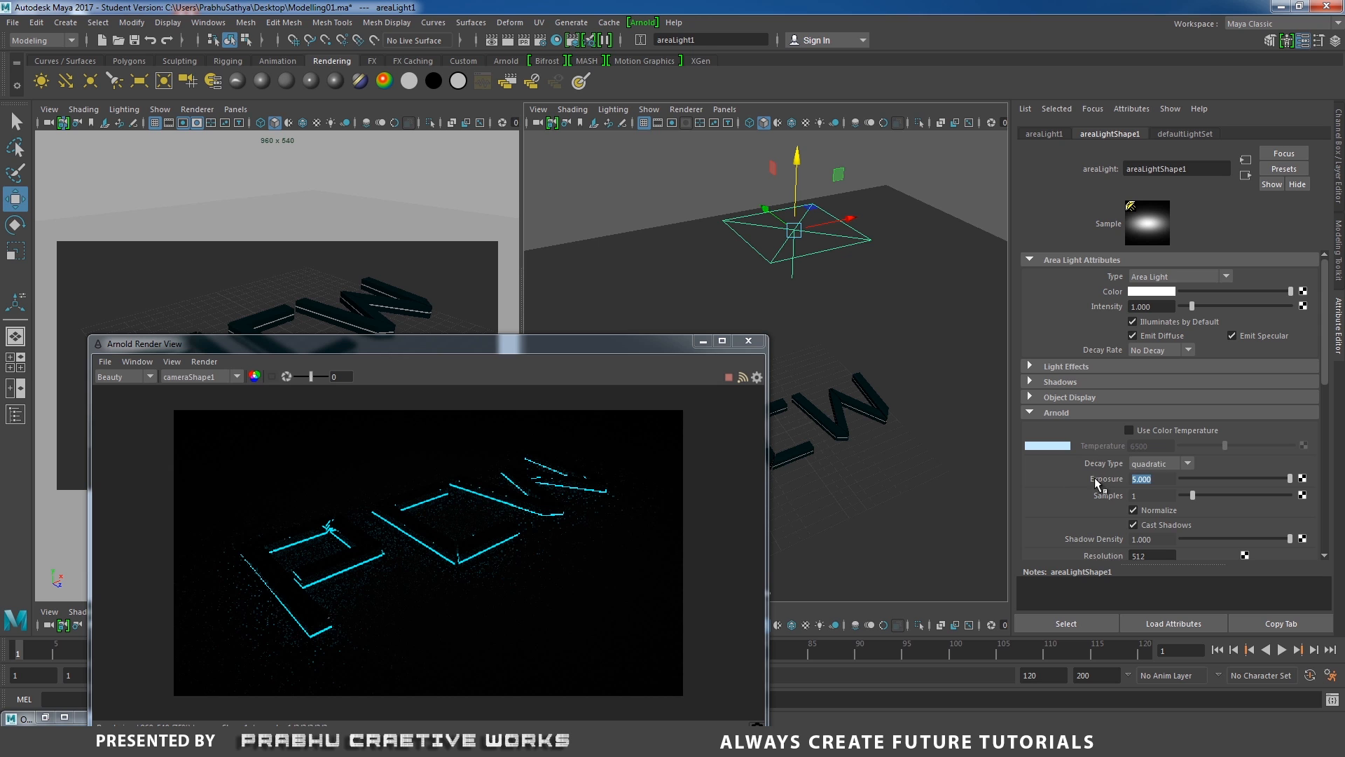
pyautogui.write('10')
pyautogui.press('Return')
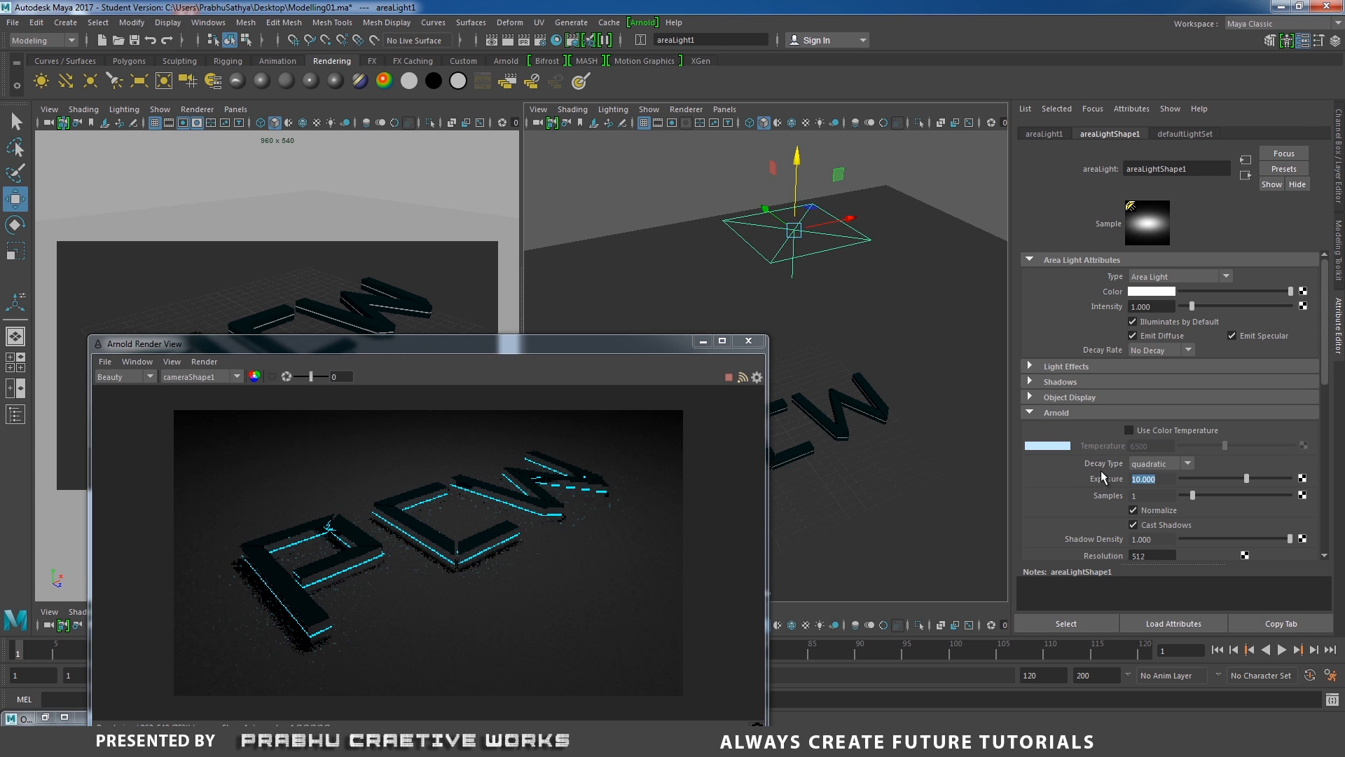
pyautogui.moveTo(1171, 483); pyautogui.dragTo(1122, 482)
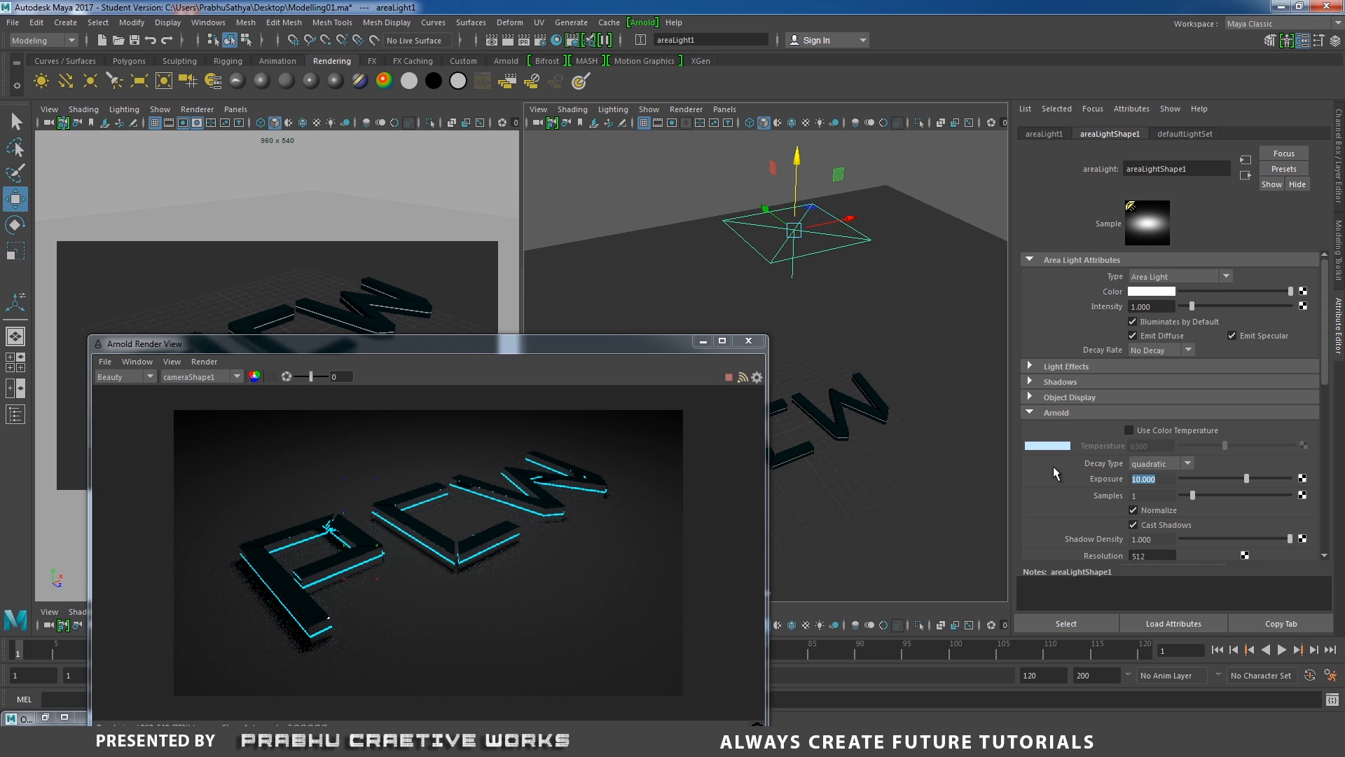
pyautogui.write('6')
pyautogui.press('Return')
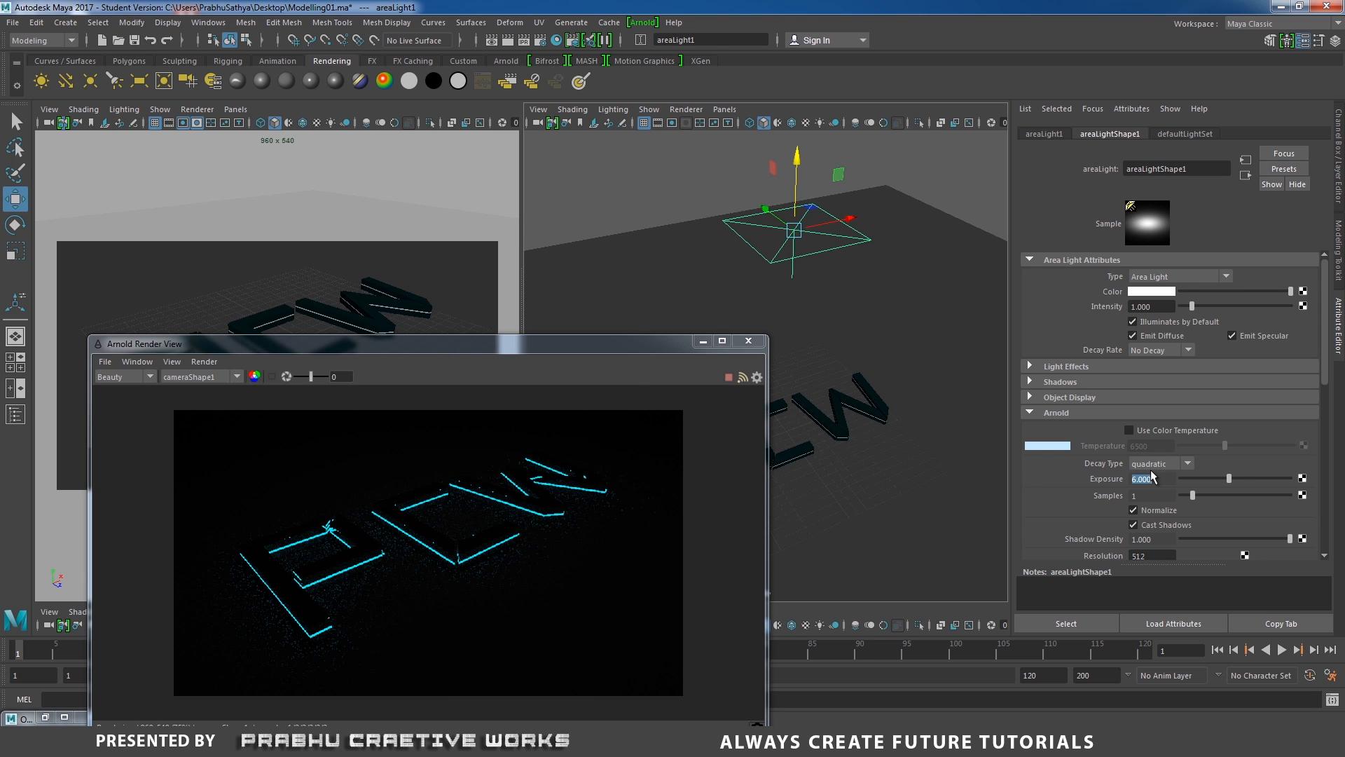
pyautogui.write('7')
pyautogui.press('Return')
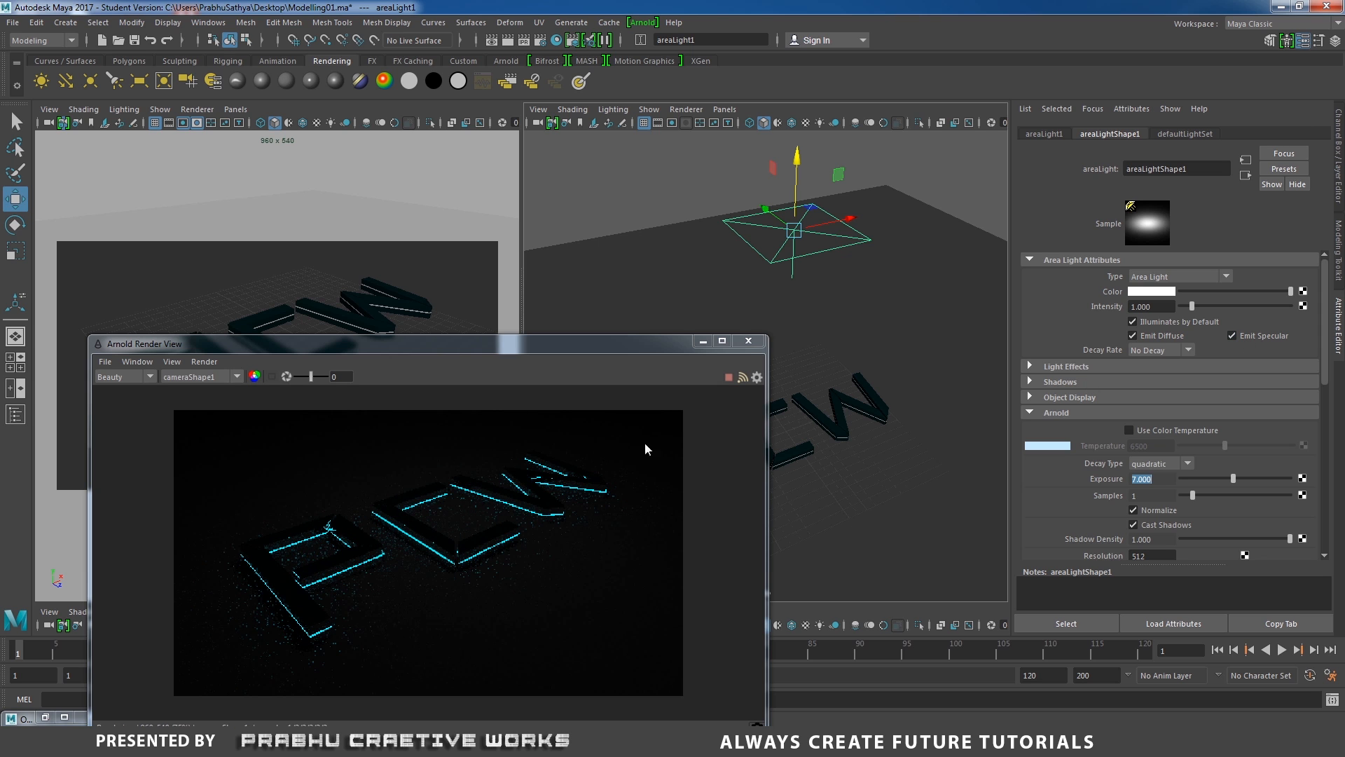
# Turn off Emit Specular on the area light and reposition the render window.
pyautogui.click(1264, 335)
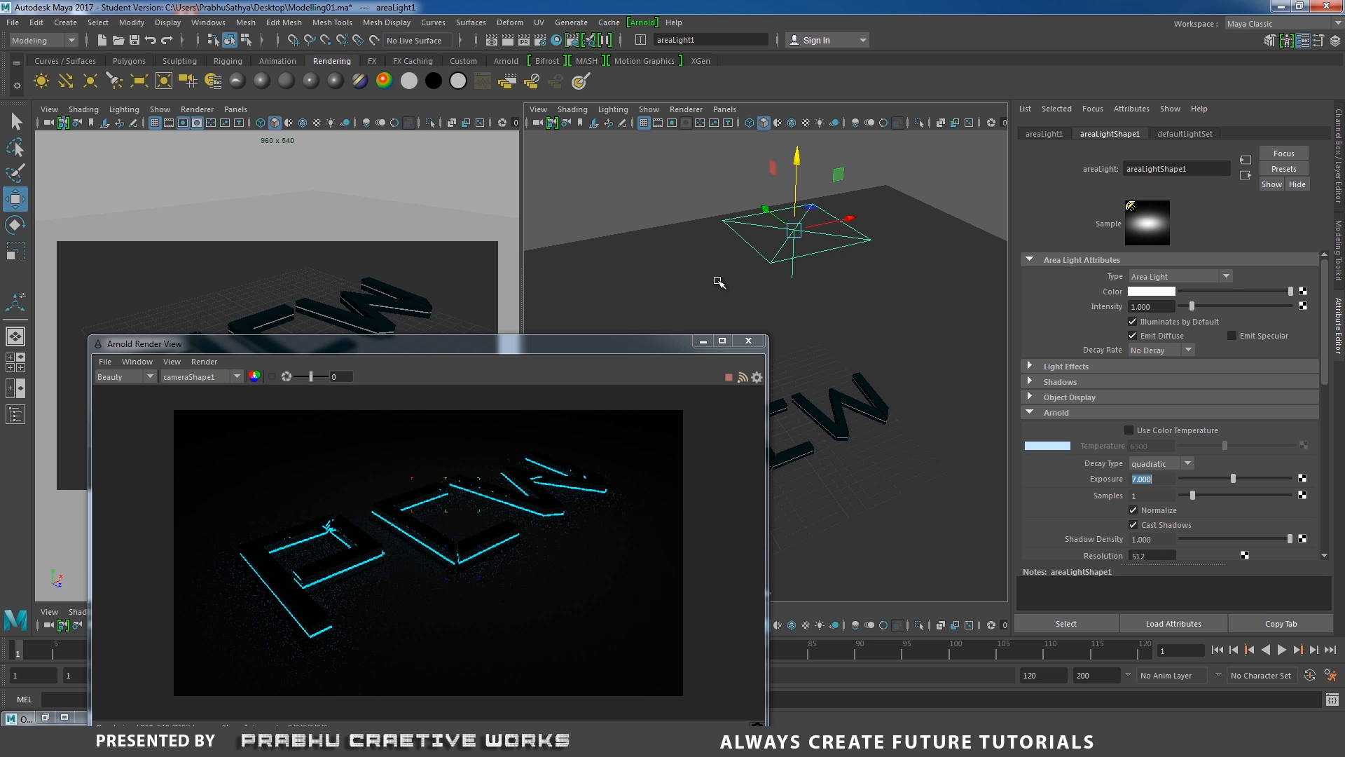
pyautogui.moveTo(567, 348); pyautogui.dragTo(624, 220)
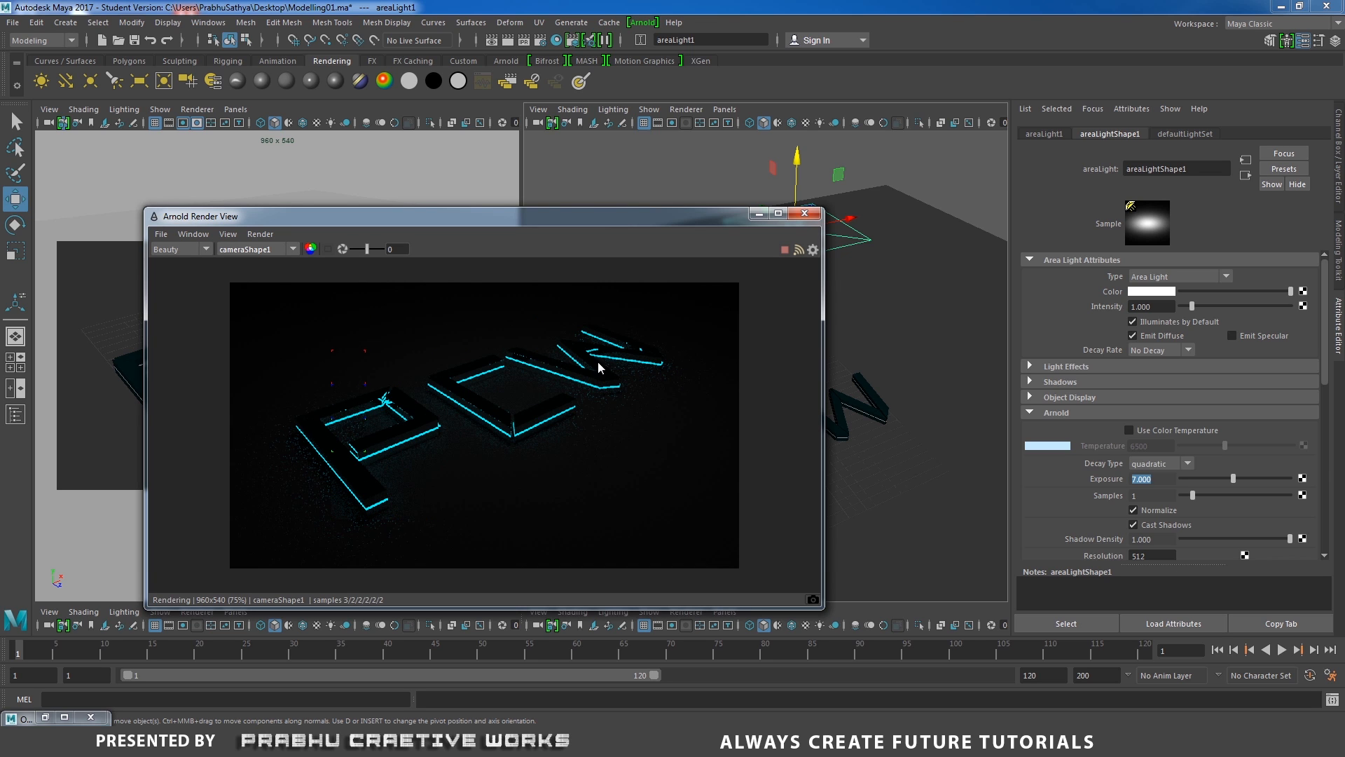
pyautogui.moveTo(693, 221); pyautogui.dragTo(557, 325)
pyautogui.keyDown('alt'); pyautogui.moveTo(910, 361); pyautogui.dragTo(947, 325, button='middle'); pyautogui.keyUp('alt')
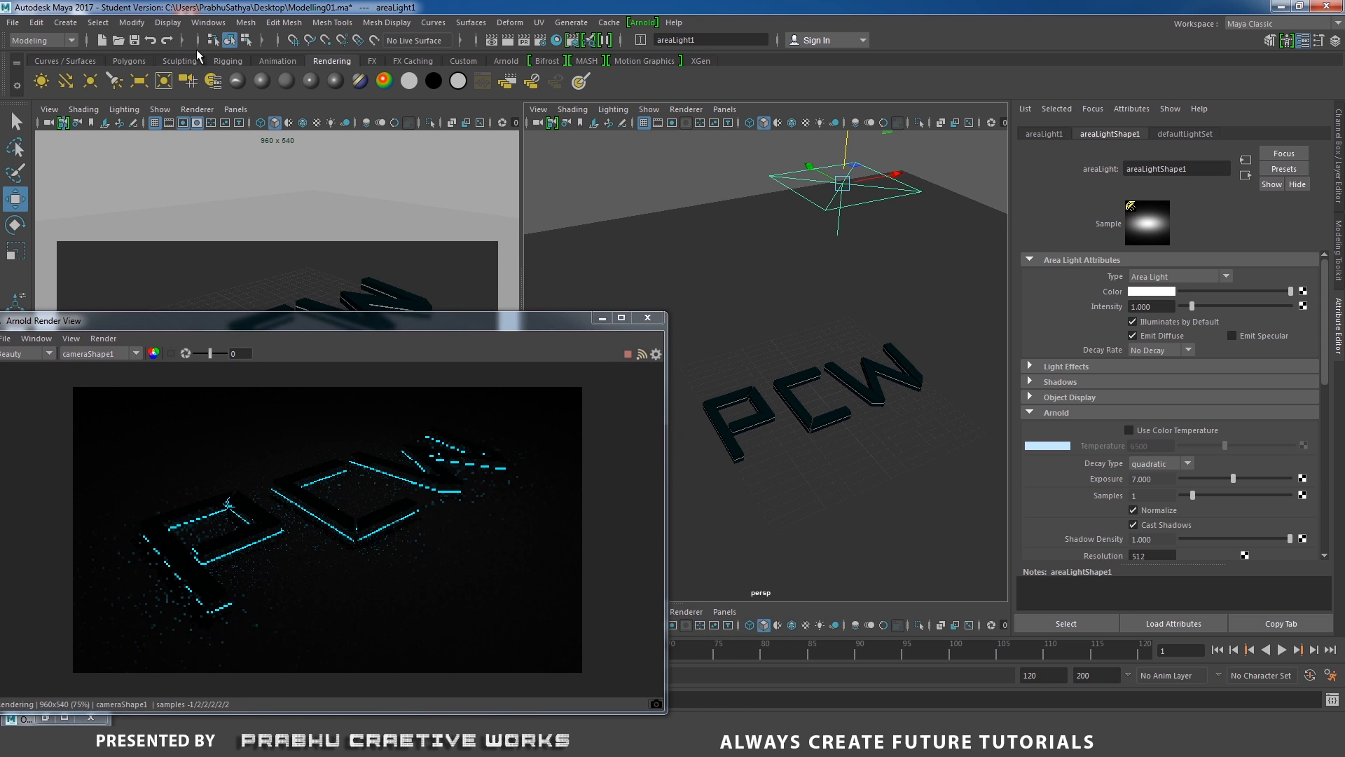
# Create a polygon plane and scale it to about 34 by 15 units around the letters.
pyautogui.click(129, 61)
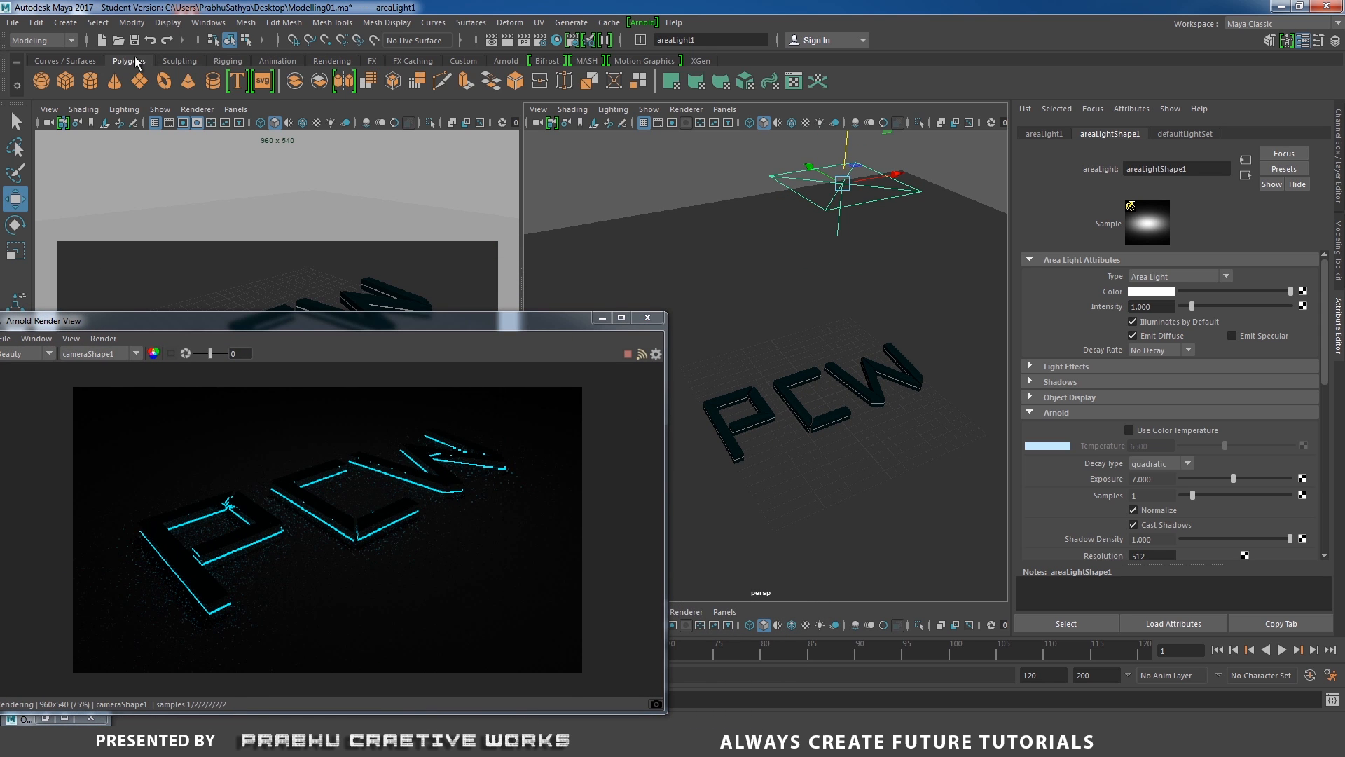
pyautogui.click(142, 86)
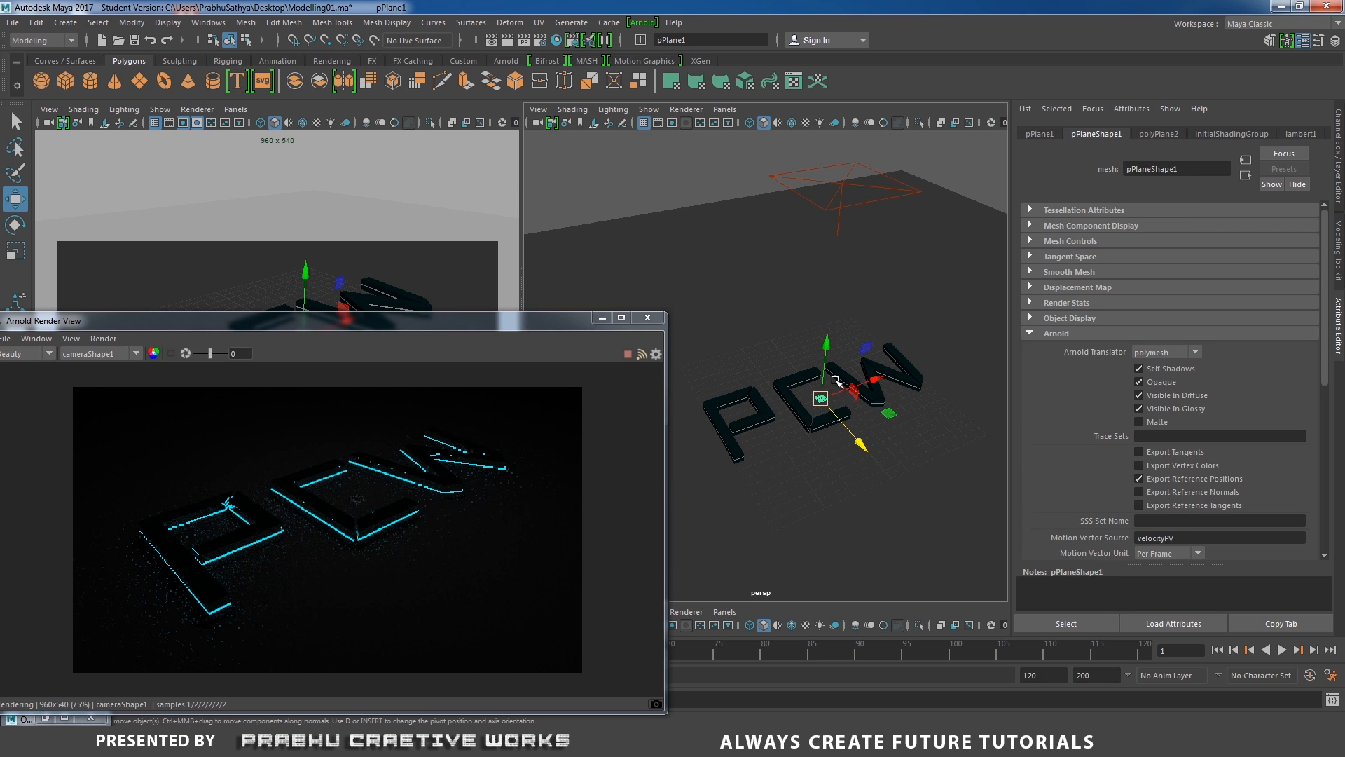
pyautogui.press('r')
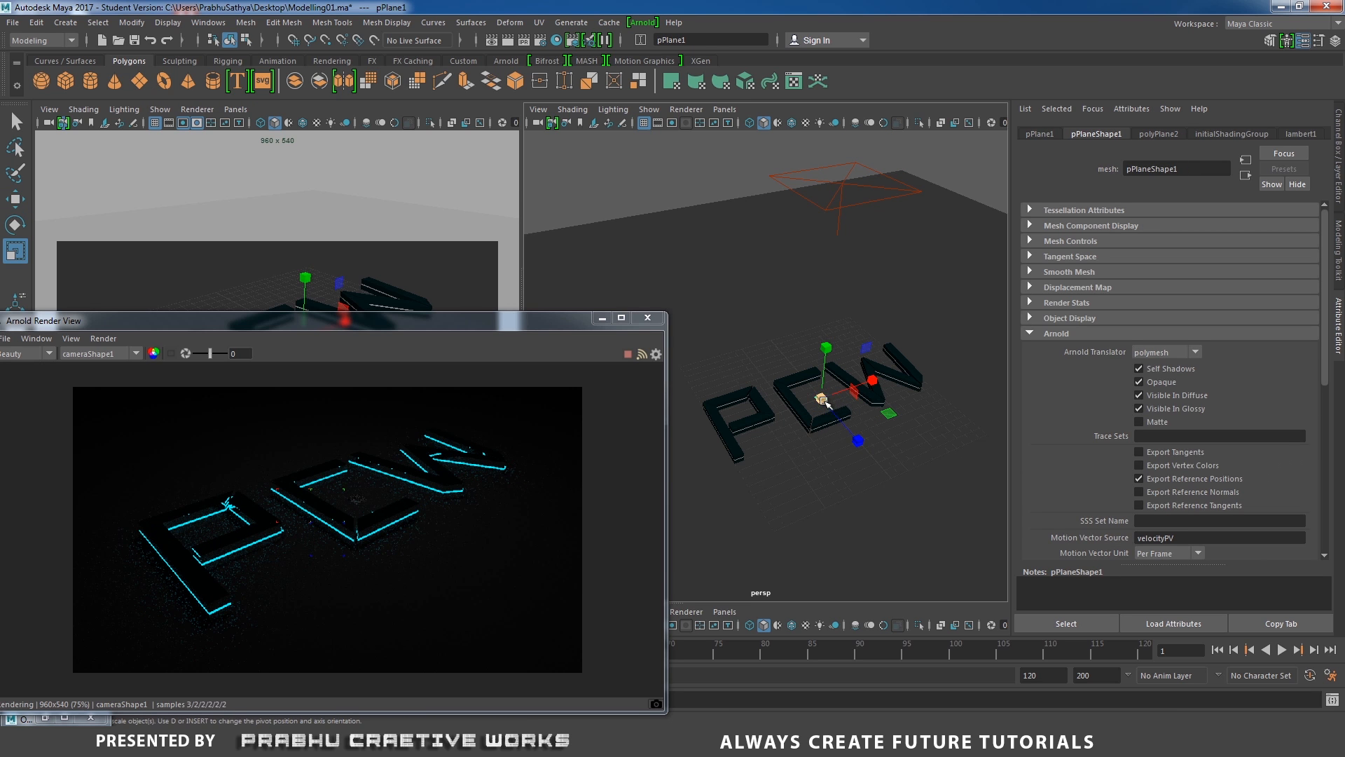
pyautogui.moveTo(821, 398); pyautogui.dragTo(916, 333)
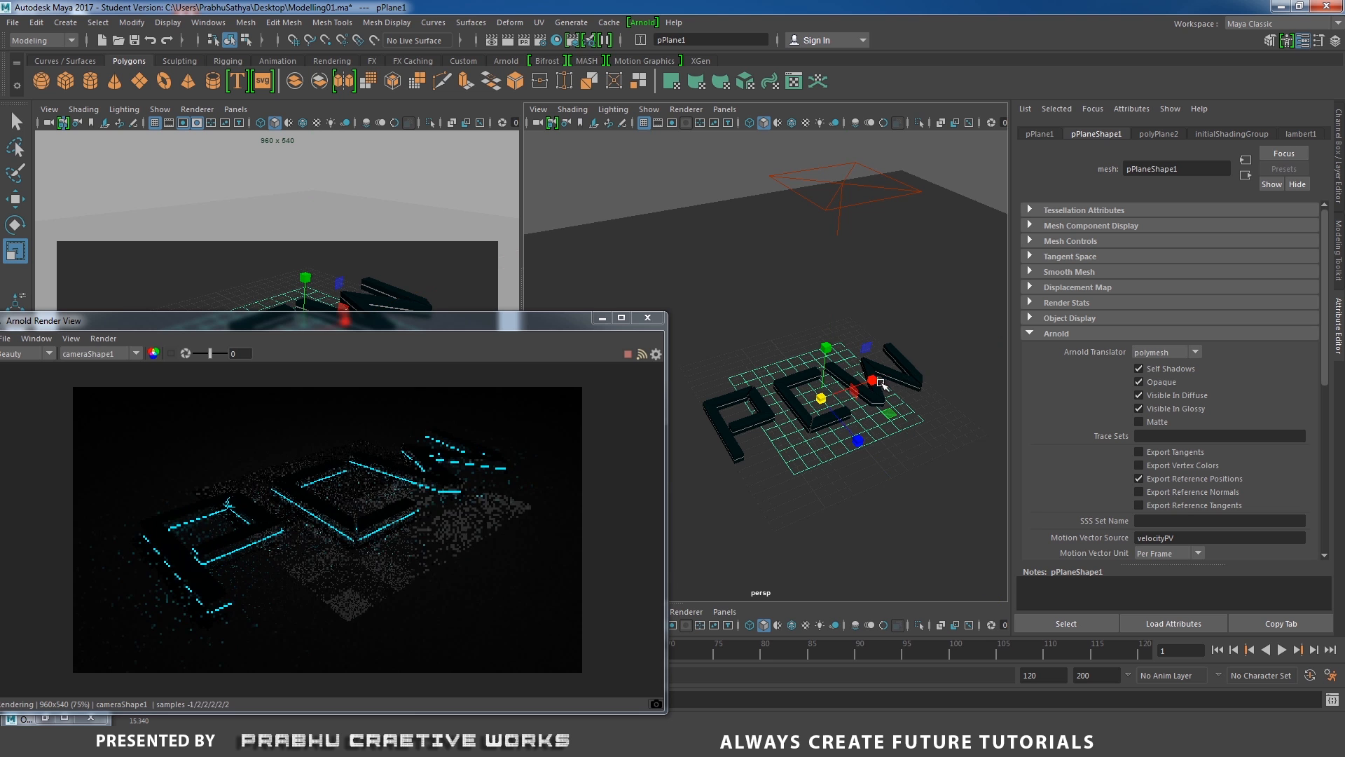
pyautogui.moveTo(873, 379); pyautogui.dragTo(949, 365)
pyautogui.hotkey('ctrl', 'a')
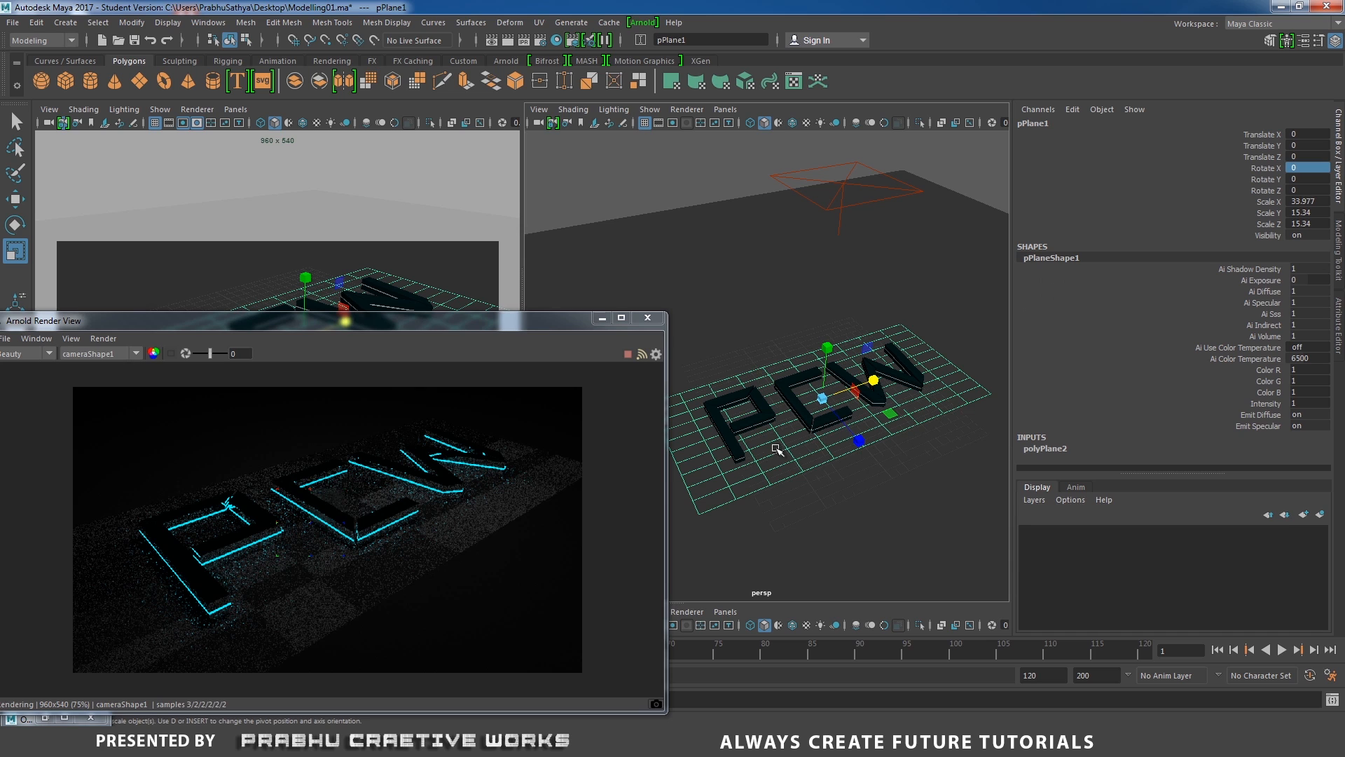
# Set the plane's subdivisions width and height to 1.
pyautogui.click(1044, 450)
pyautogui.moveTo(1327, 380); pyautogui.dragTo(1300, 441)
pyautogui.write('1')
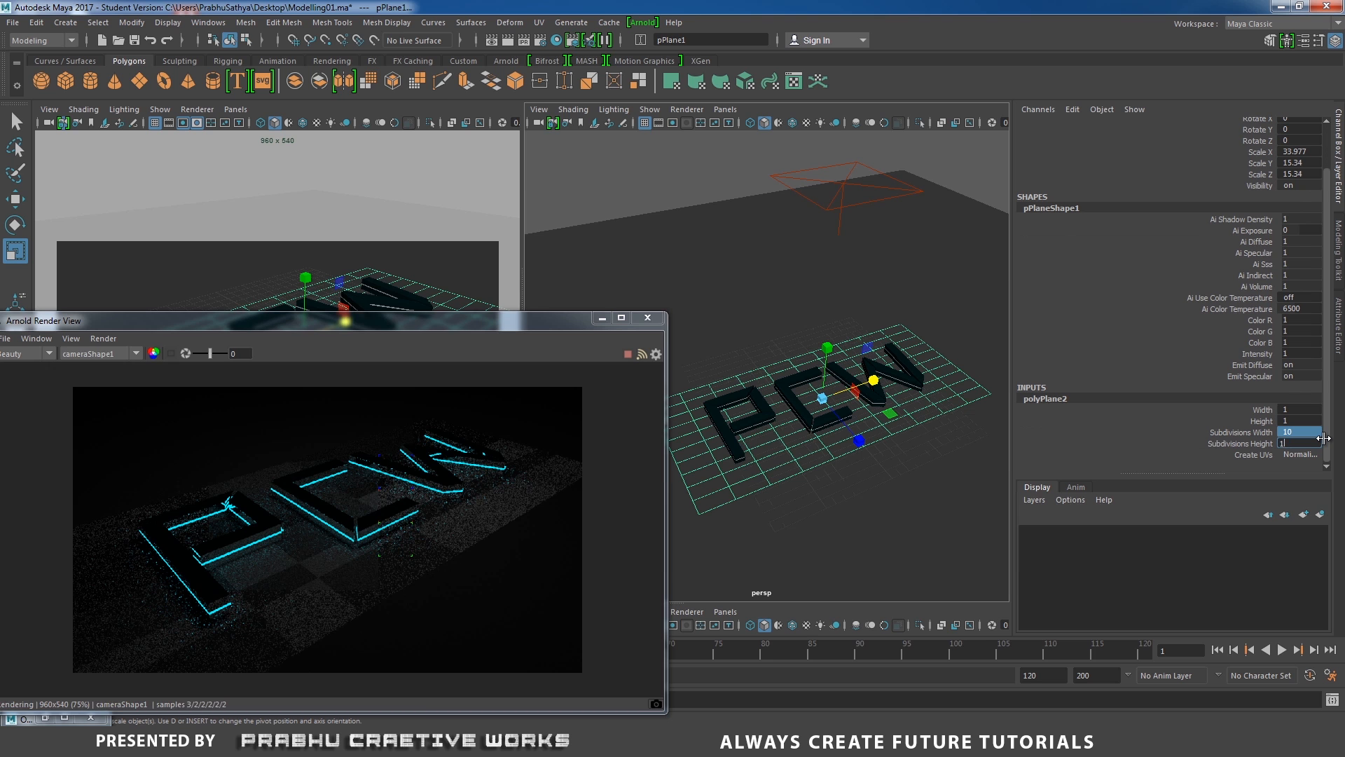
pyautogui.press('Return')
pyautogui.write('w')
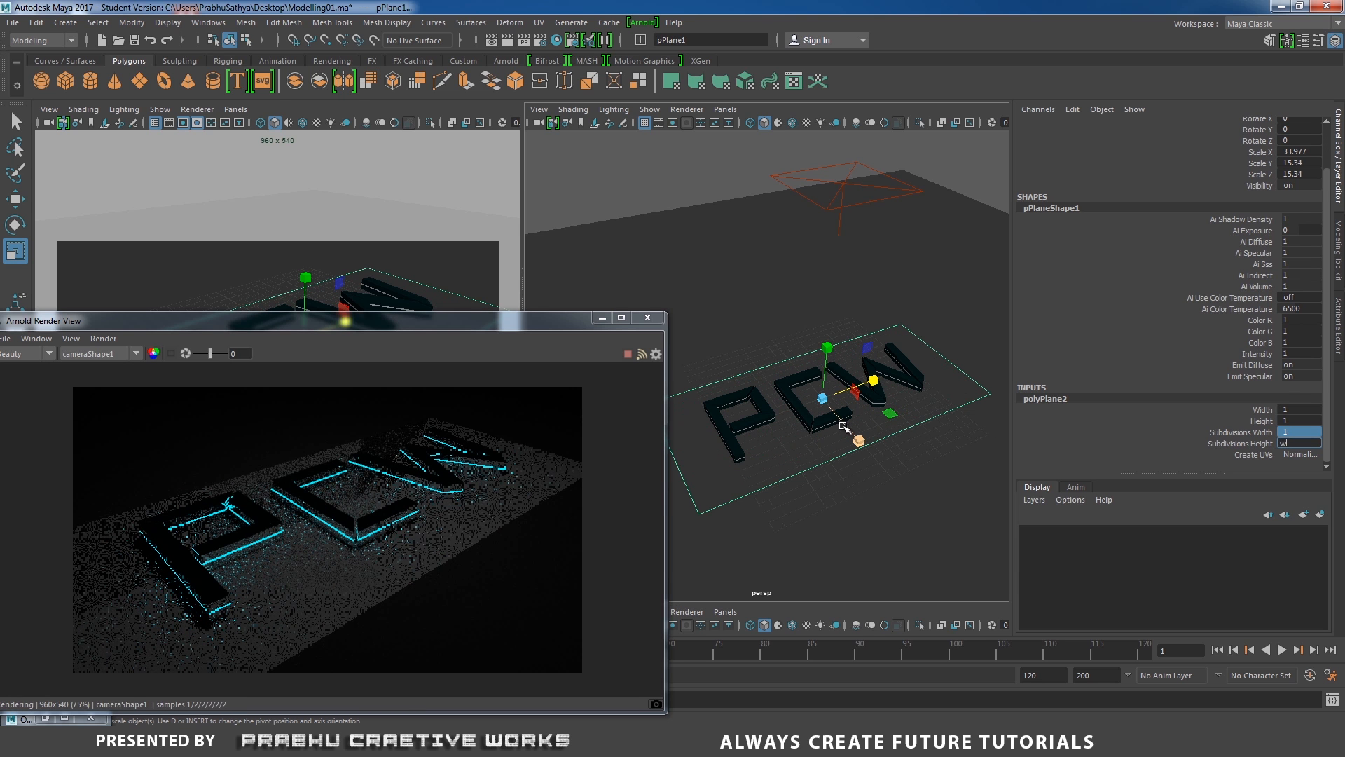
# Move the plane up to about 6.7 units above the letters, below the area light.
pyautogui.click(884, 415)
pyautogui.press('w')
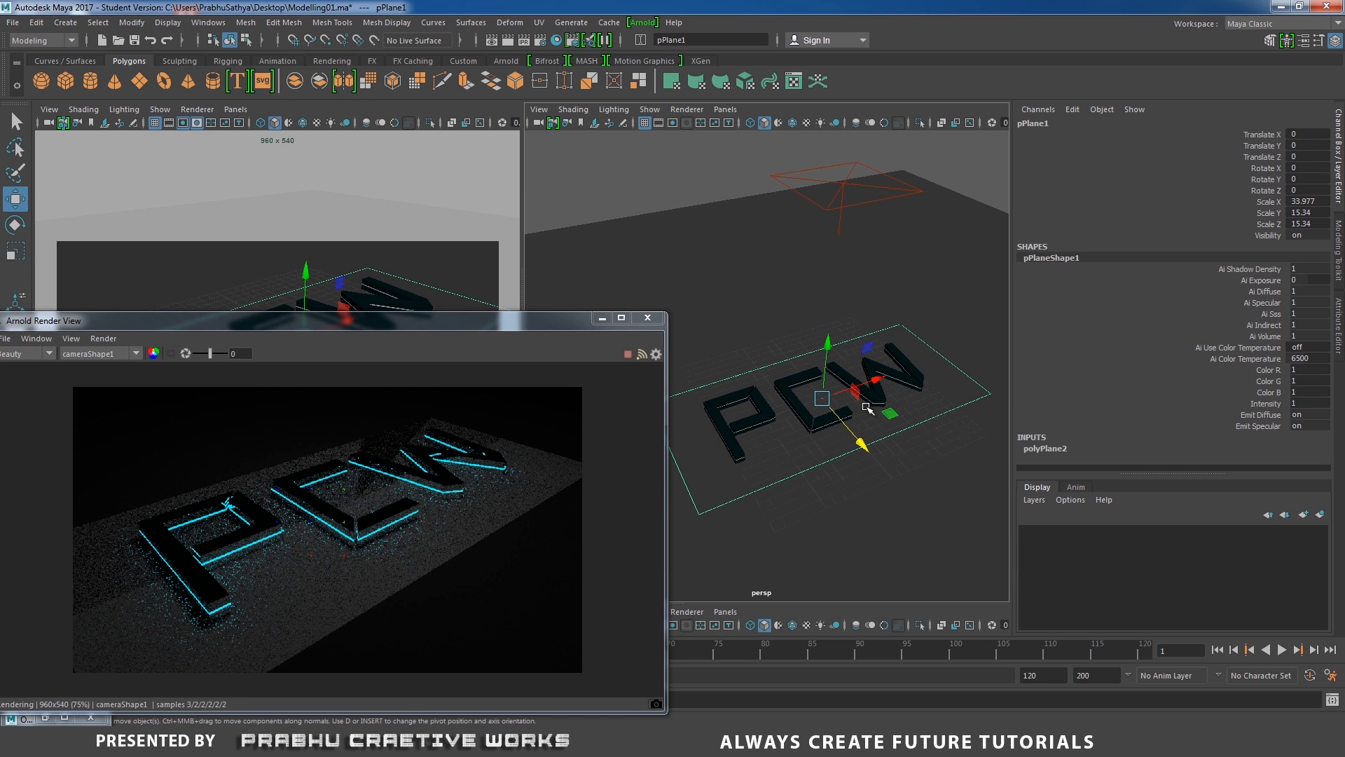
pyautogui.moveTo(828, 347); pyautogui.dragTo(796, 271)
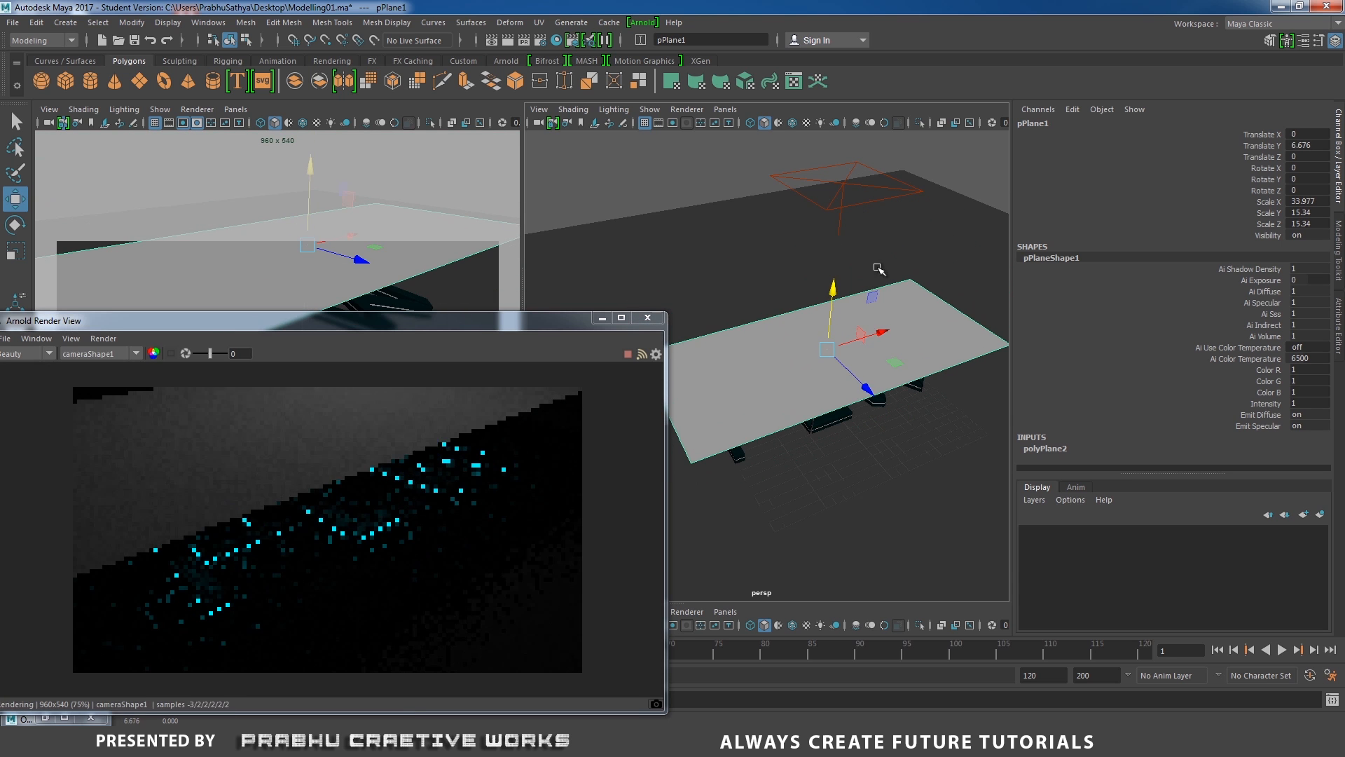
pyautogui.click(817, 164)
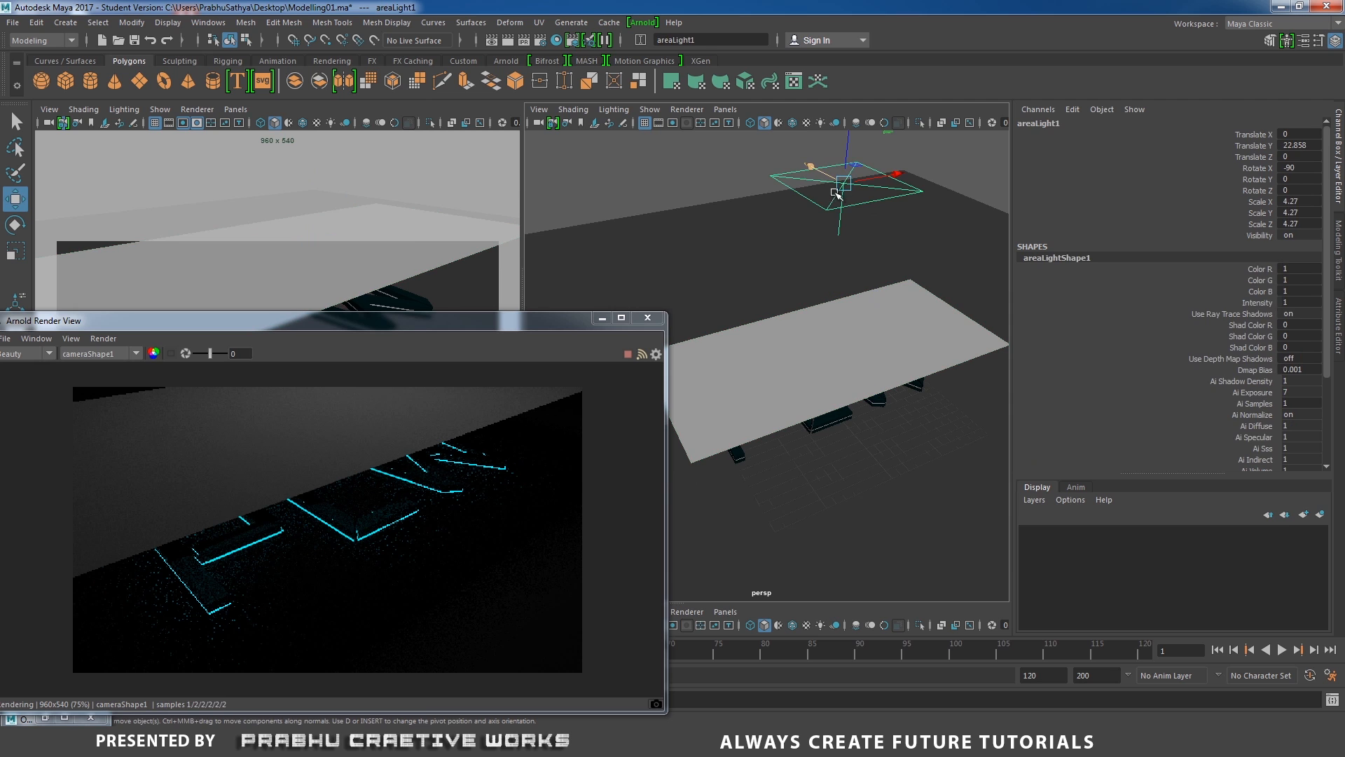
pyautogui.click(819, 352)
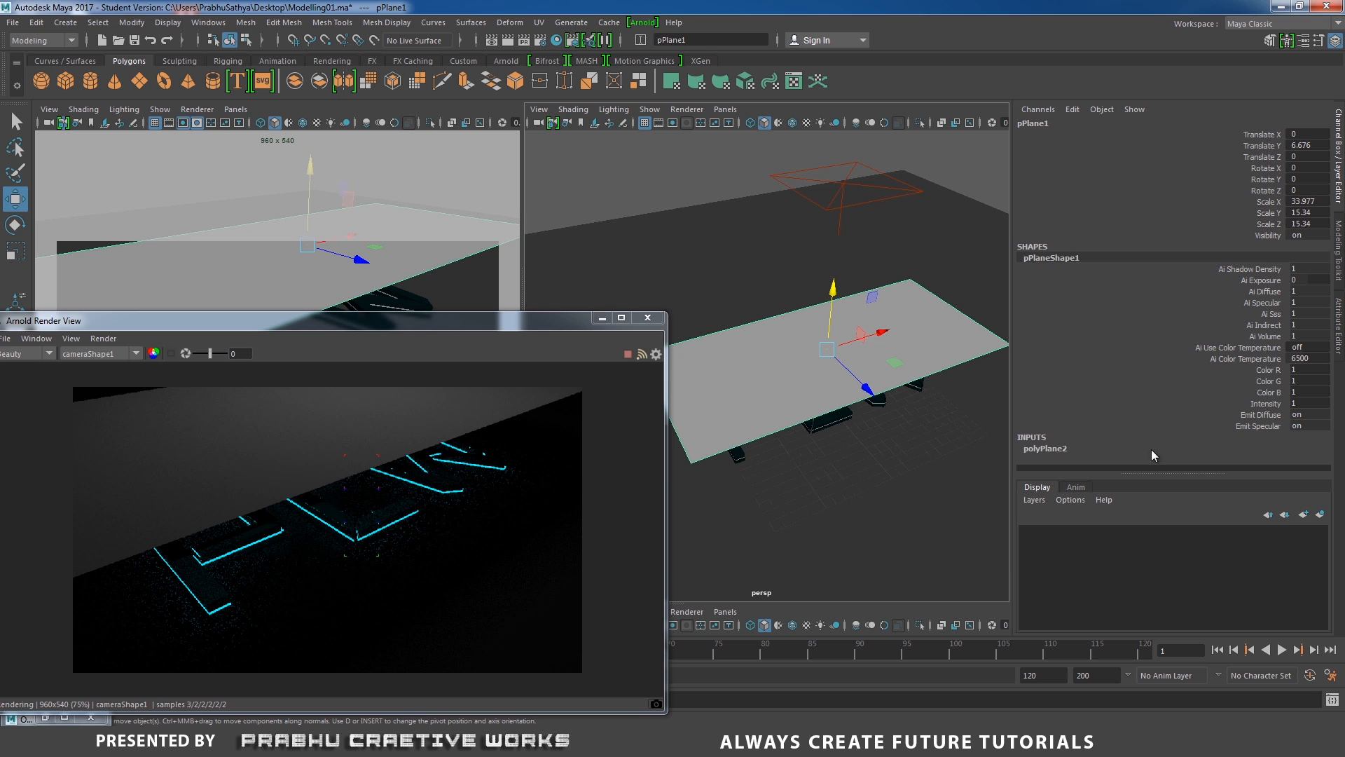
# Turn off Casts Shadows in the plane's render stats.
pyautogui.click(1338, 324)
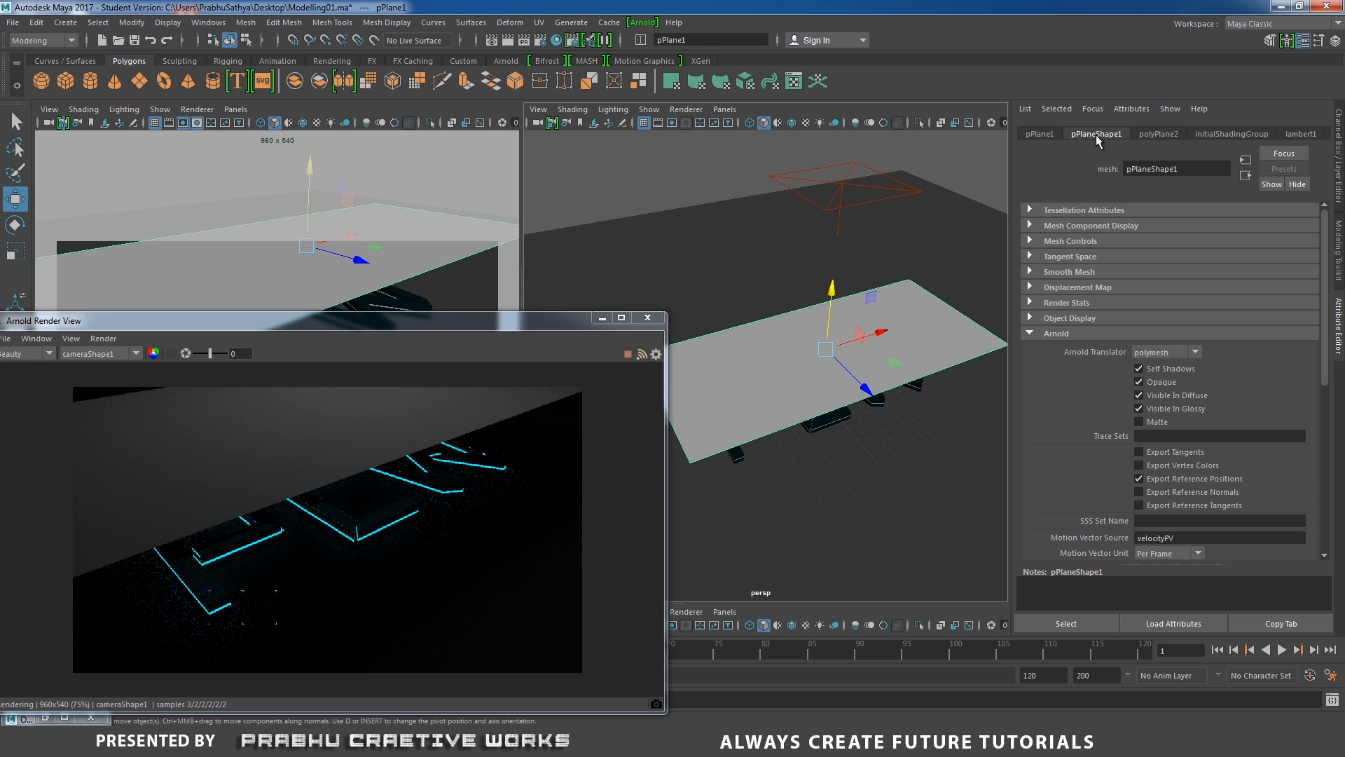
pyautogui.moveTo(1323, 288)
pyautogui.mouseDown()
pyautogui.moveTo(1323, 452)
pyautogui.moveTo(1343, 288)
pyautogui.mouseUp()
pyautogui.scroll(1, 1166, 258)
pyautogui.click(1069, 301)
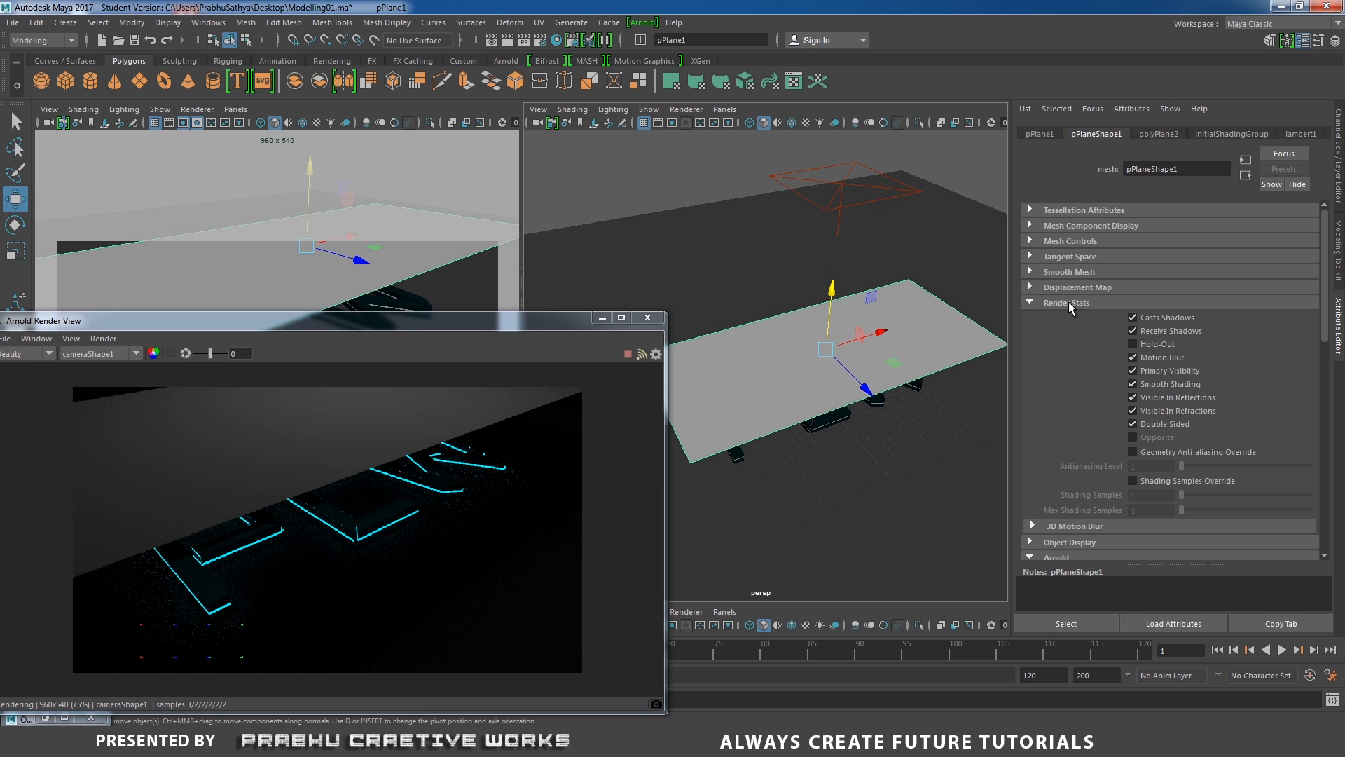
pyautogui.click(1175, 320)
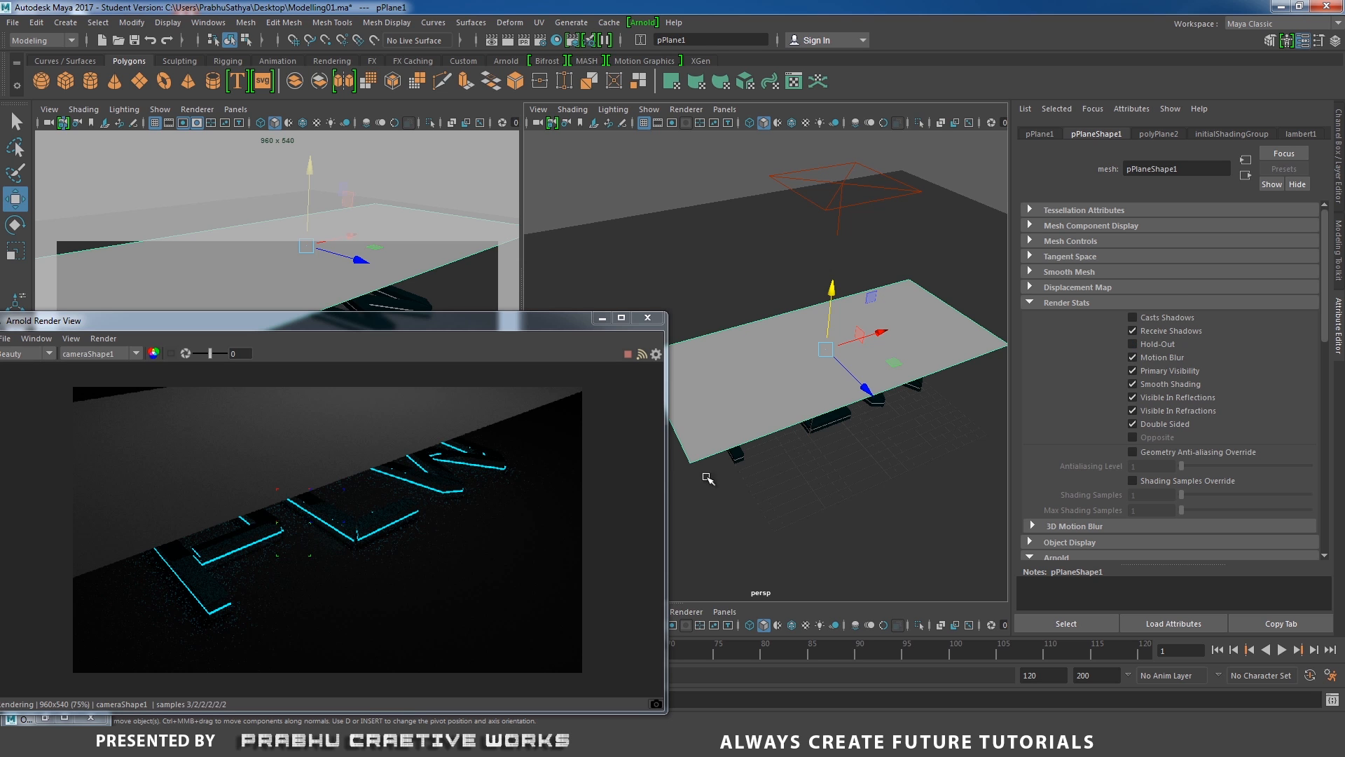
# Move the plane up and back so it sits above the letters under the area light.
pyautogui.moveTo(833, 293); pyautogui.dragTo(875, 254)
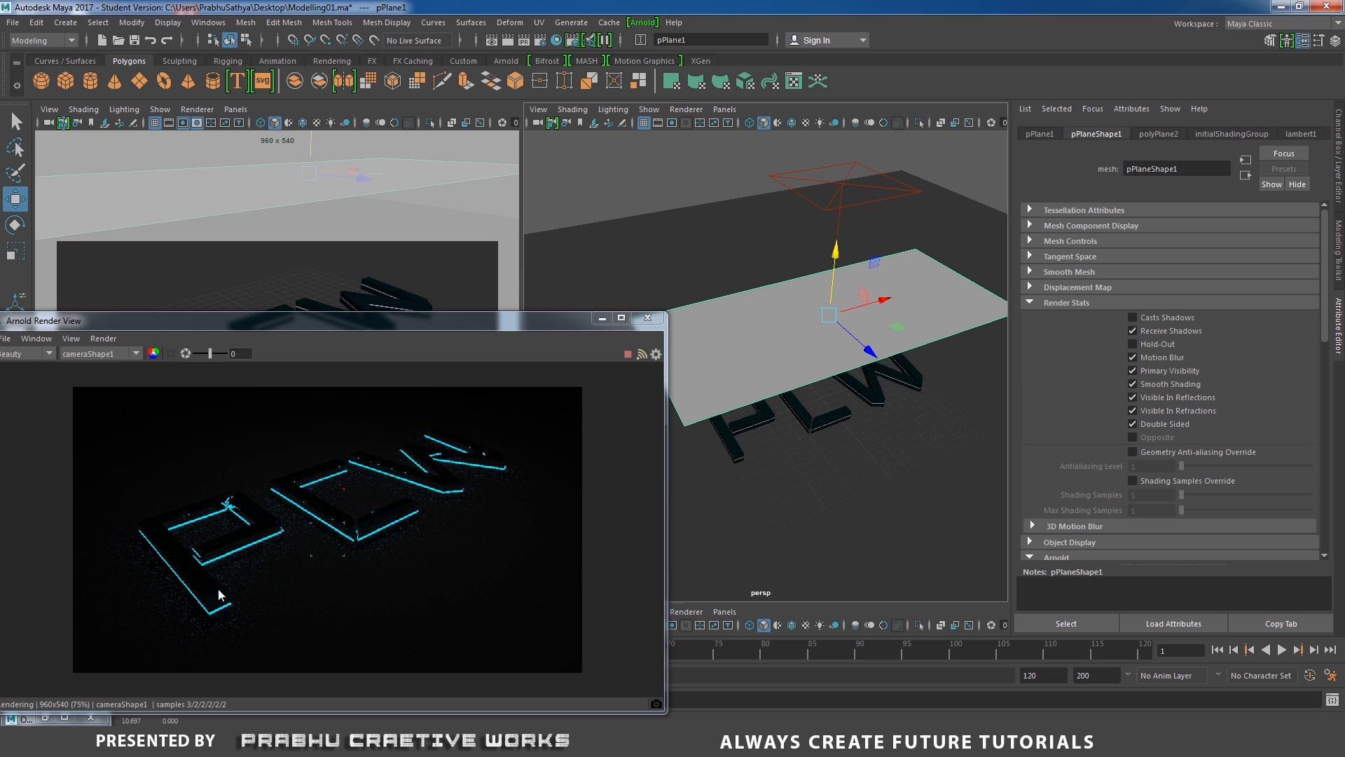
pyautogui.click(612, 607)
pyautogui.scroll(1, 612, 607)
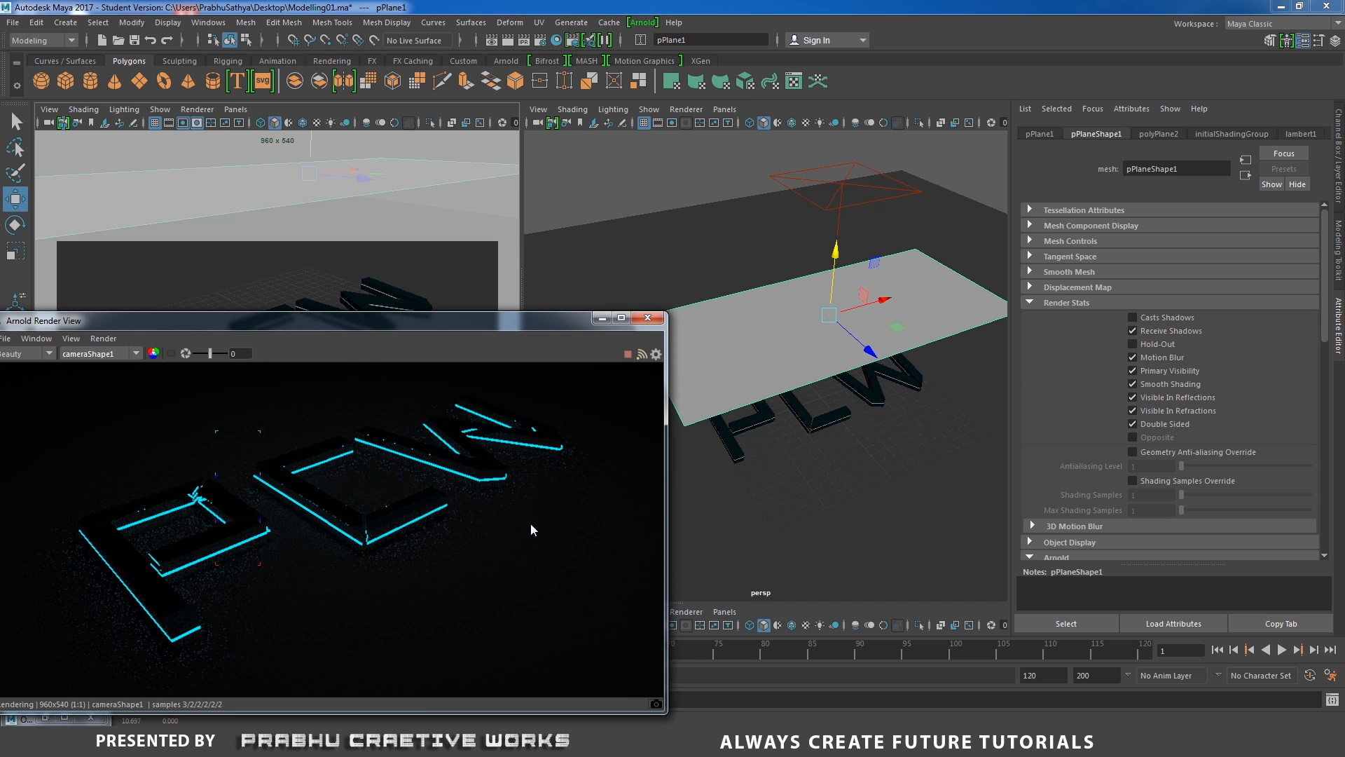
pyautogui.moveTo(532, 523); pyautogui.dragTo(555, 494, button='middle')
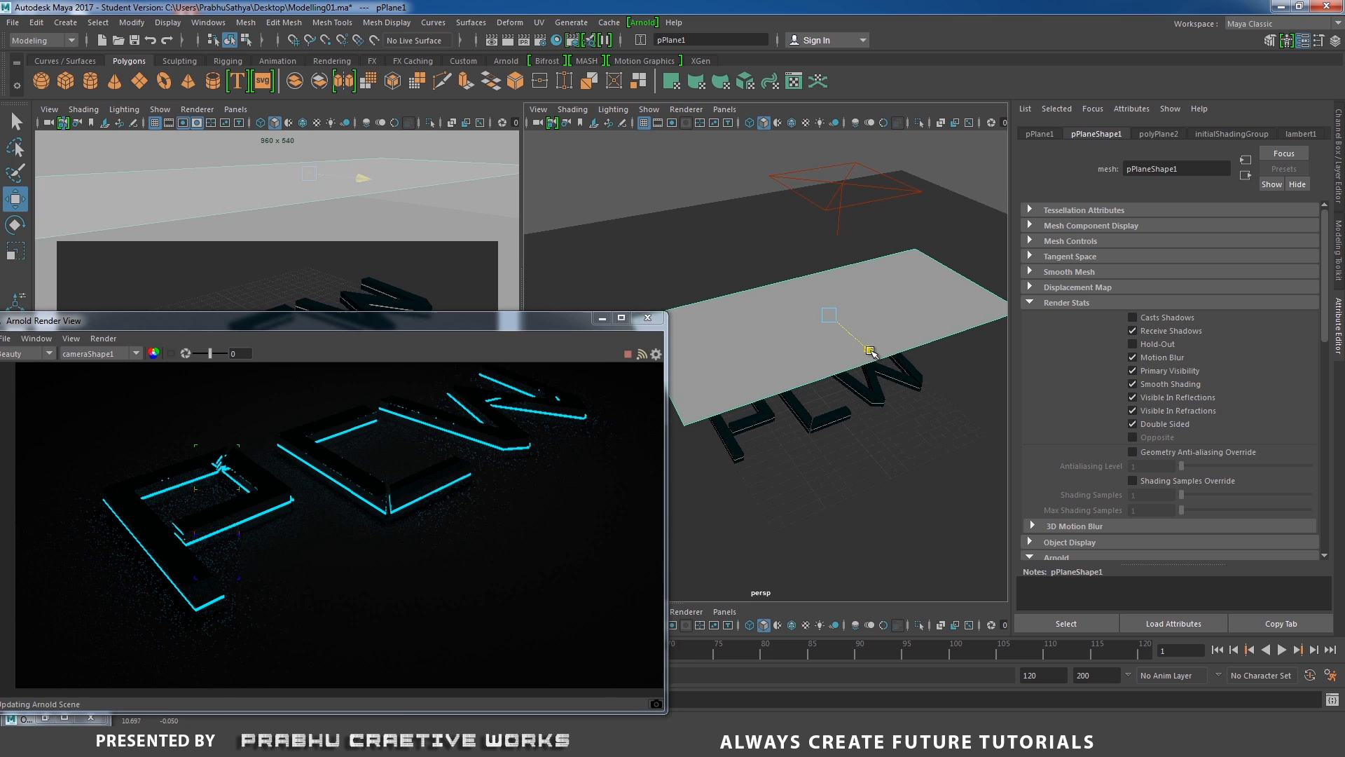
pyautogui.moveTo(866, 358); pyautogui.dragTo(733, 377)
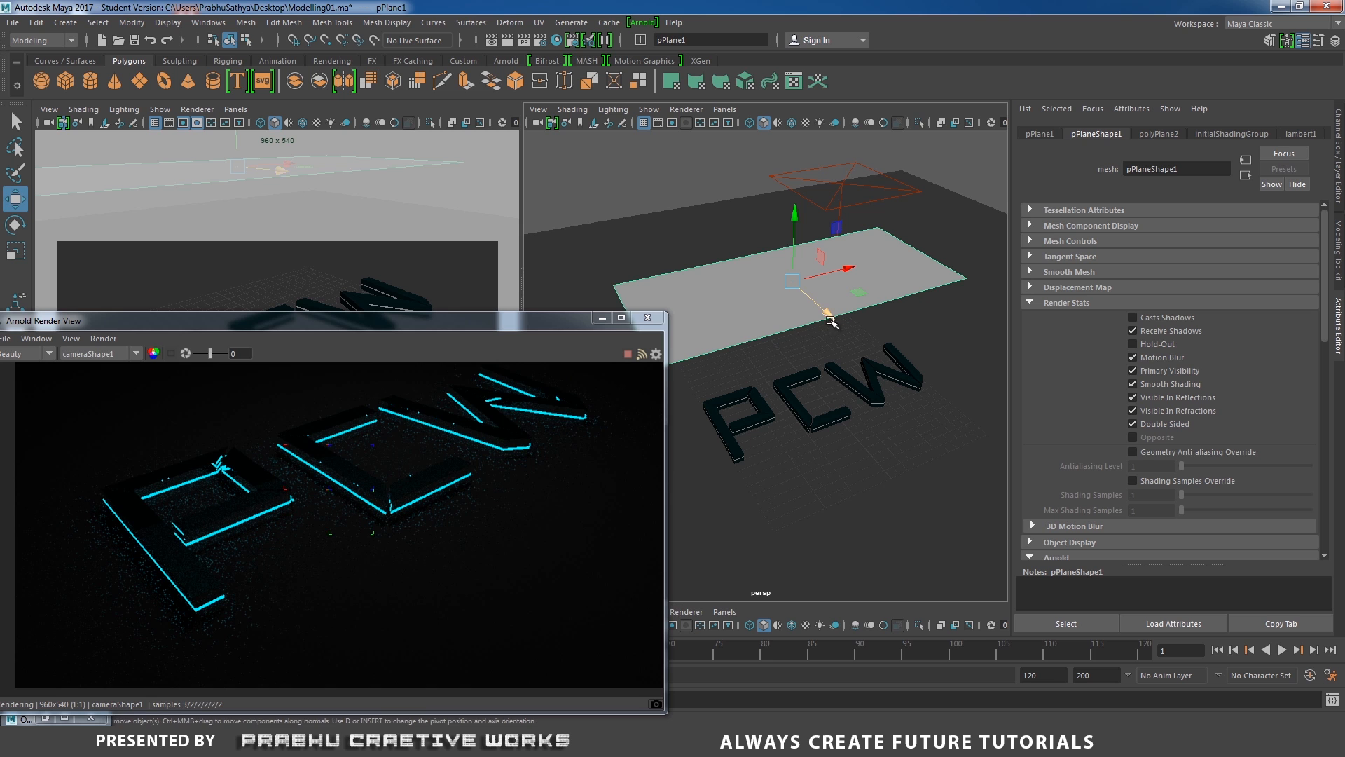
pyautogui.moveTo(829, 313); pyautogui.dragTo(783, 260)
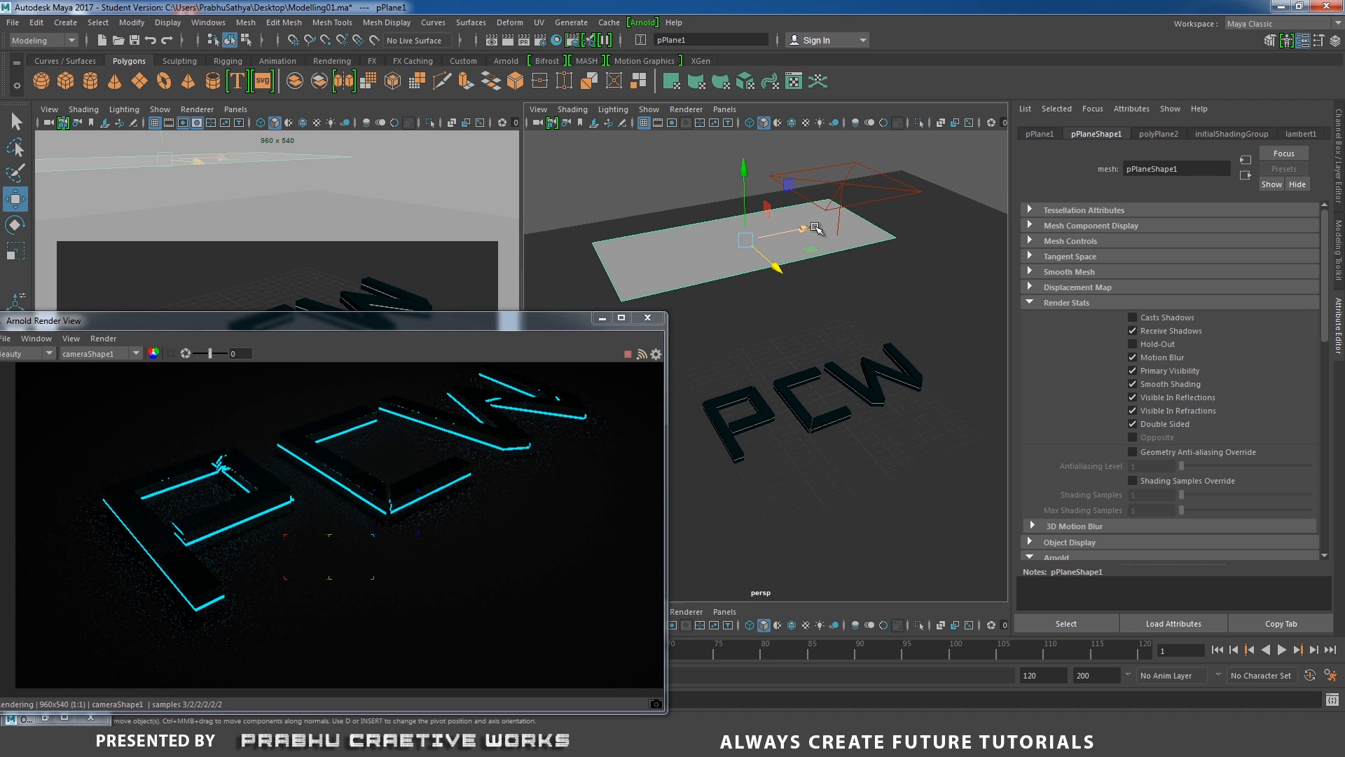
pyautogui.moveTo(812, 229); pyautogui.dragTo(828, 225)
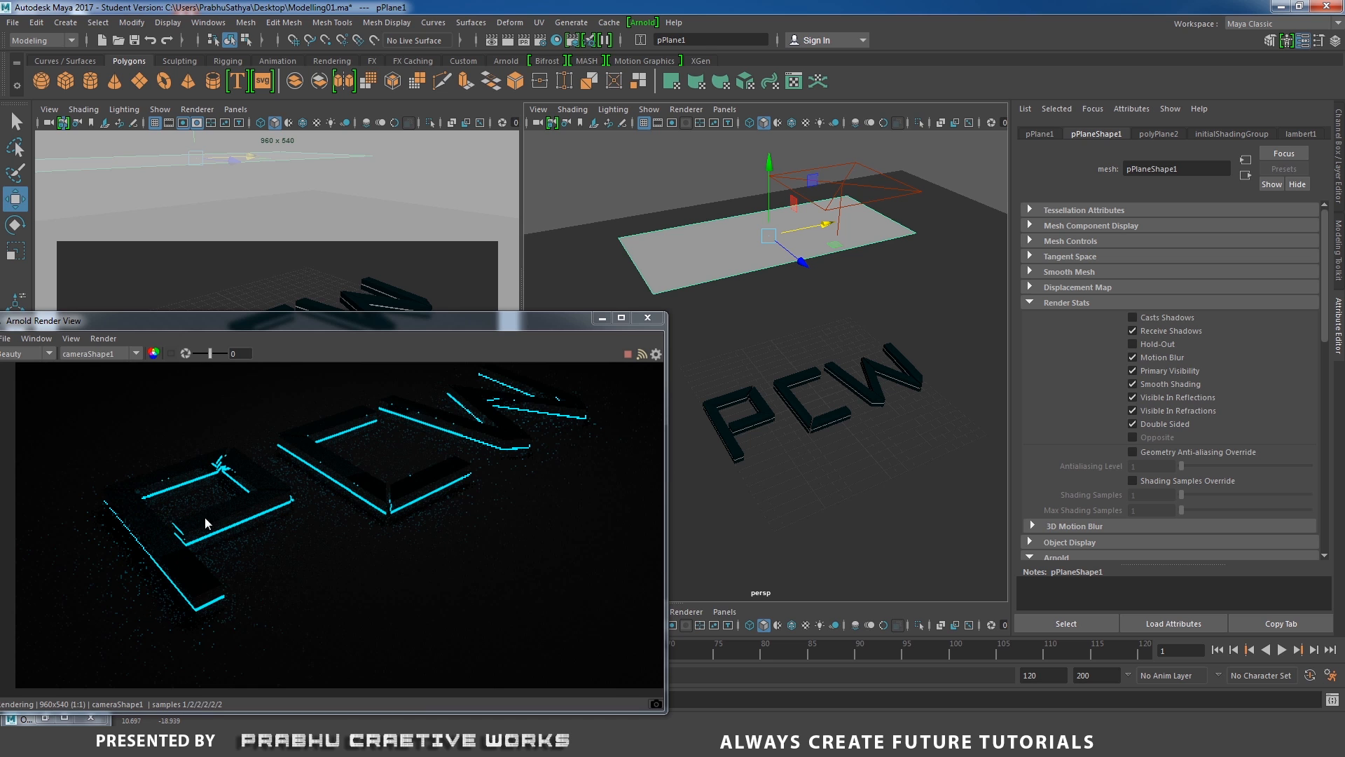
pyautogui.moveTo(827, 224); pyautogui.dragTo(849, 223)
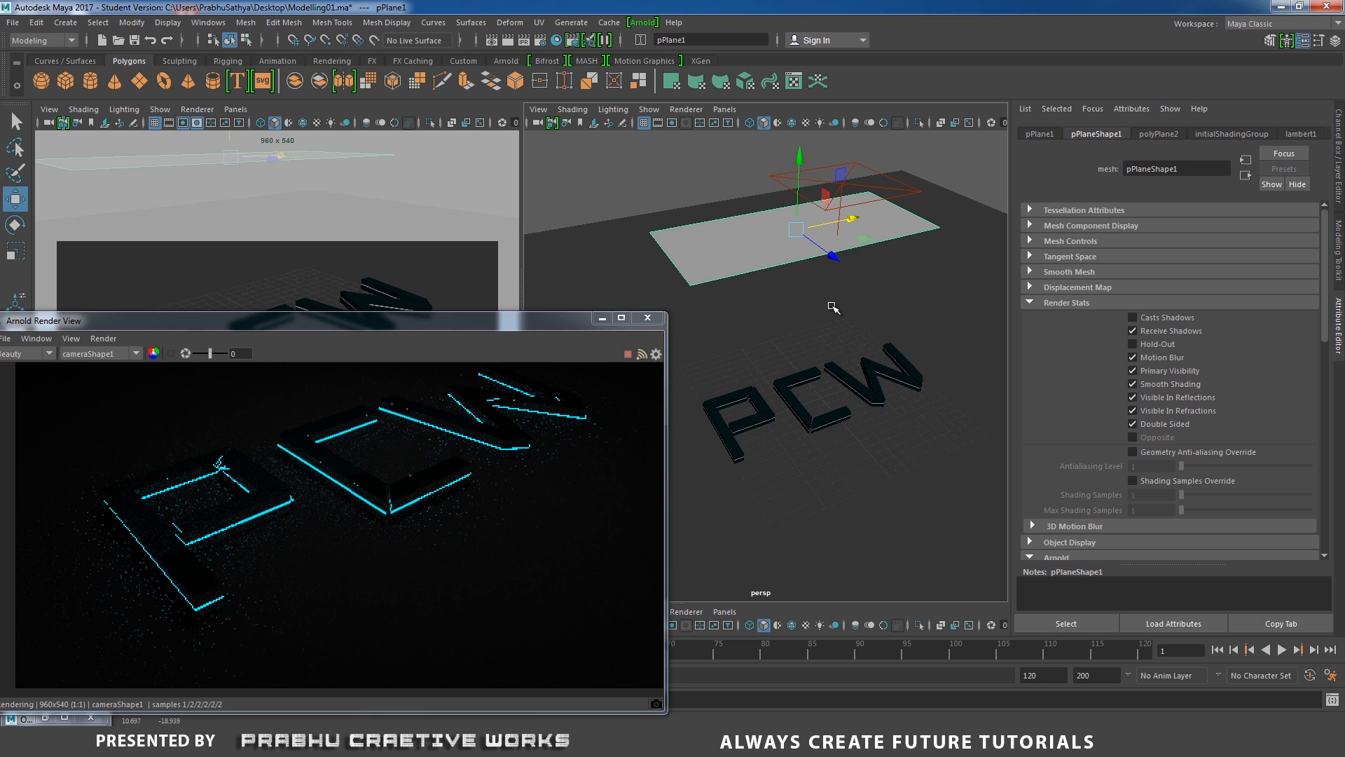
# Scale the plane wider across the scene and nudge it into place.
pyautogui.press('r')
pyautogui.moveTo(854, 220); pyautogui.dragTo(887, 215)
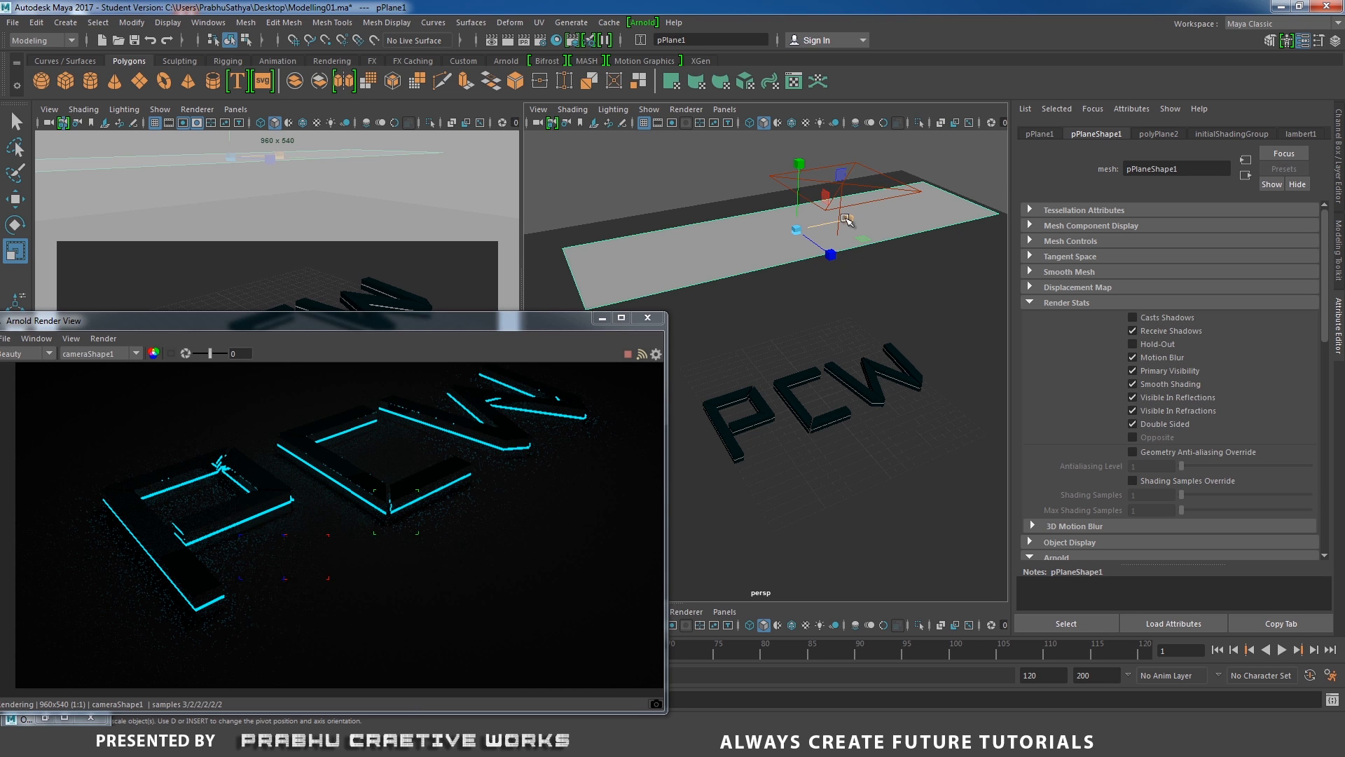
pyautogui.moveTo(845, 220); pyautogui.dragTo(829, 251)
pyautogui.press('w')
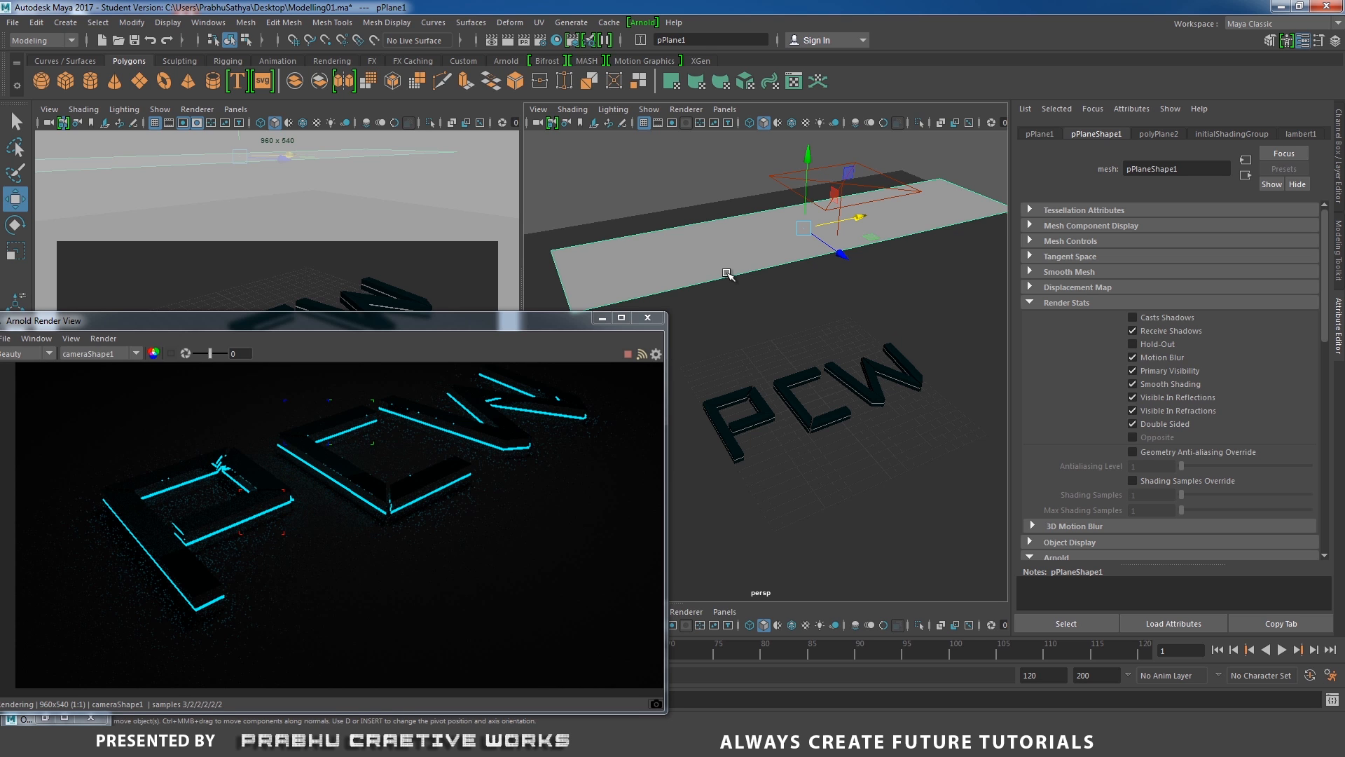
pyautogui.keyDown('alt'); pyautogui.moveTo(691, 245); pyautogui.dragTo(691, 255); pyautogui.keyUp('alt')
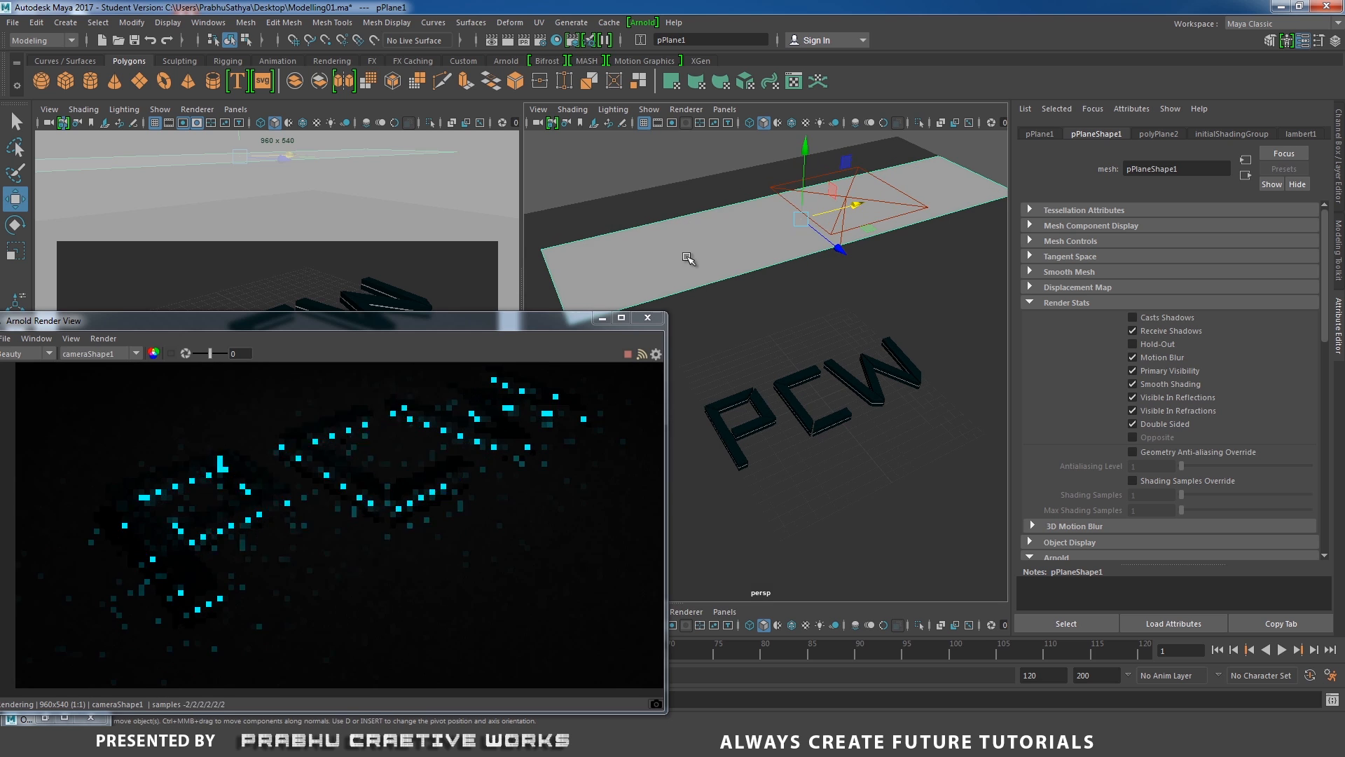
# Assign a new Maya Surface Shader material to the plane.
pyautogui.rightClick(729, 243)
pyautogui.click(709, 601)
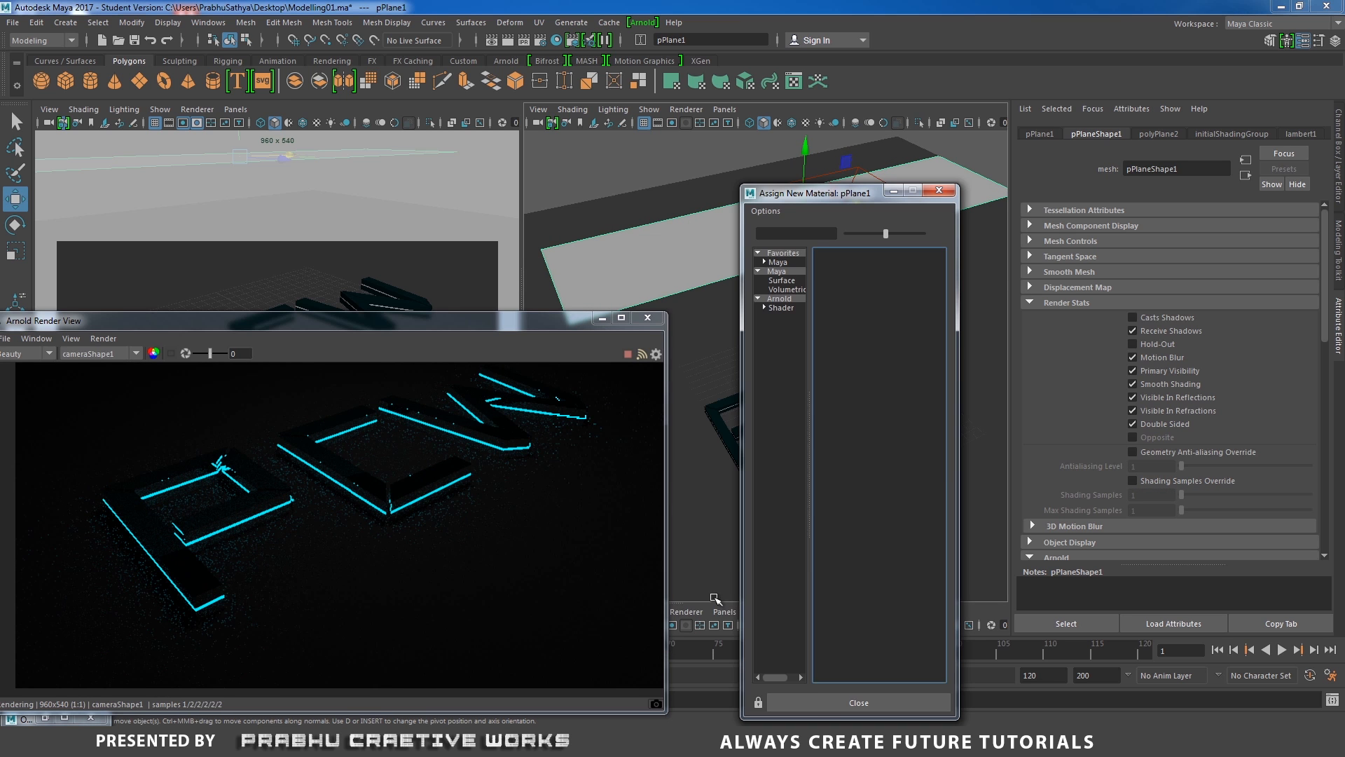
pyautogui.click(780, 299)
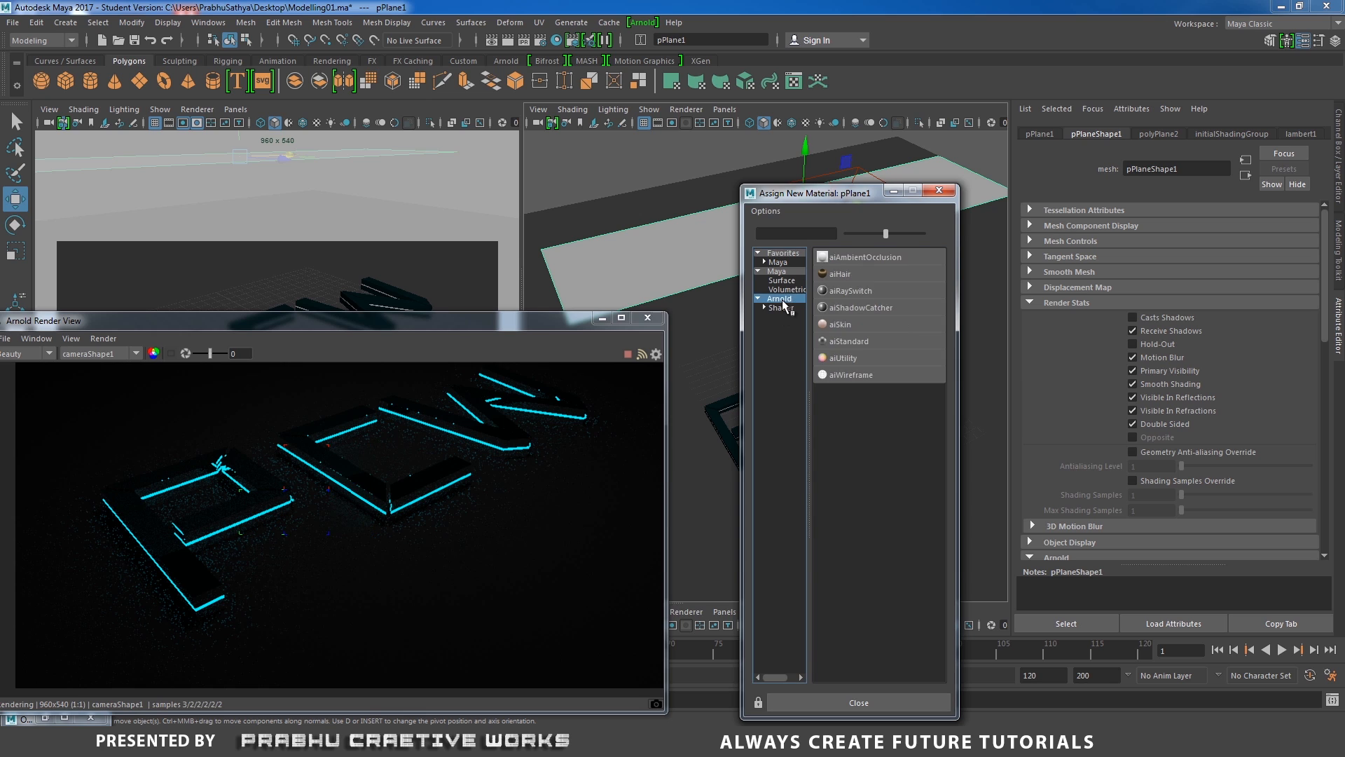
pyautogui.click(782, 273)
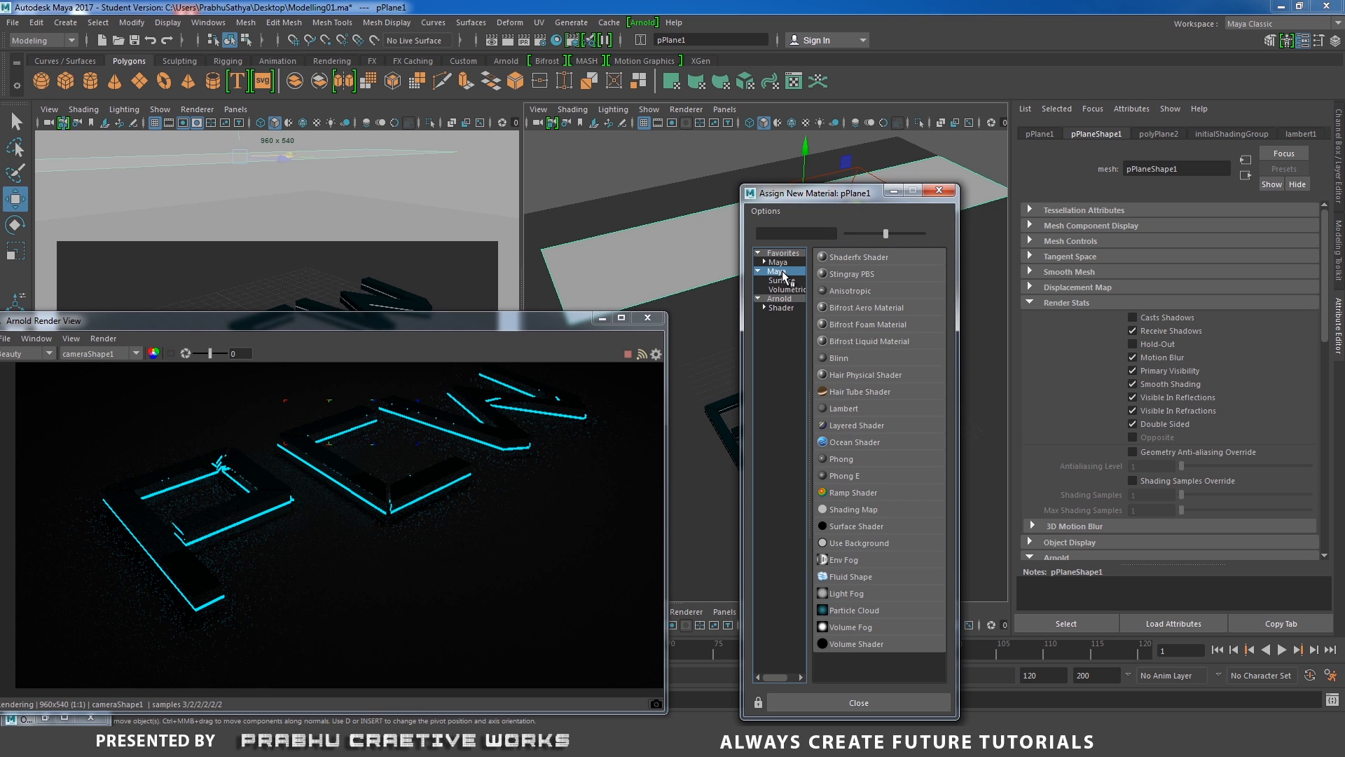
pyautogui.click(782, 281)
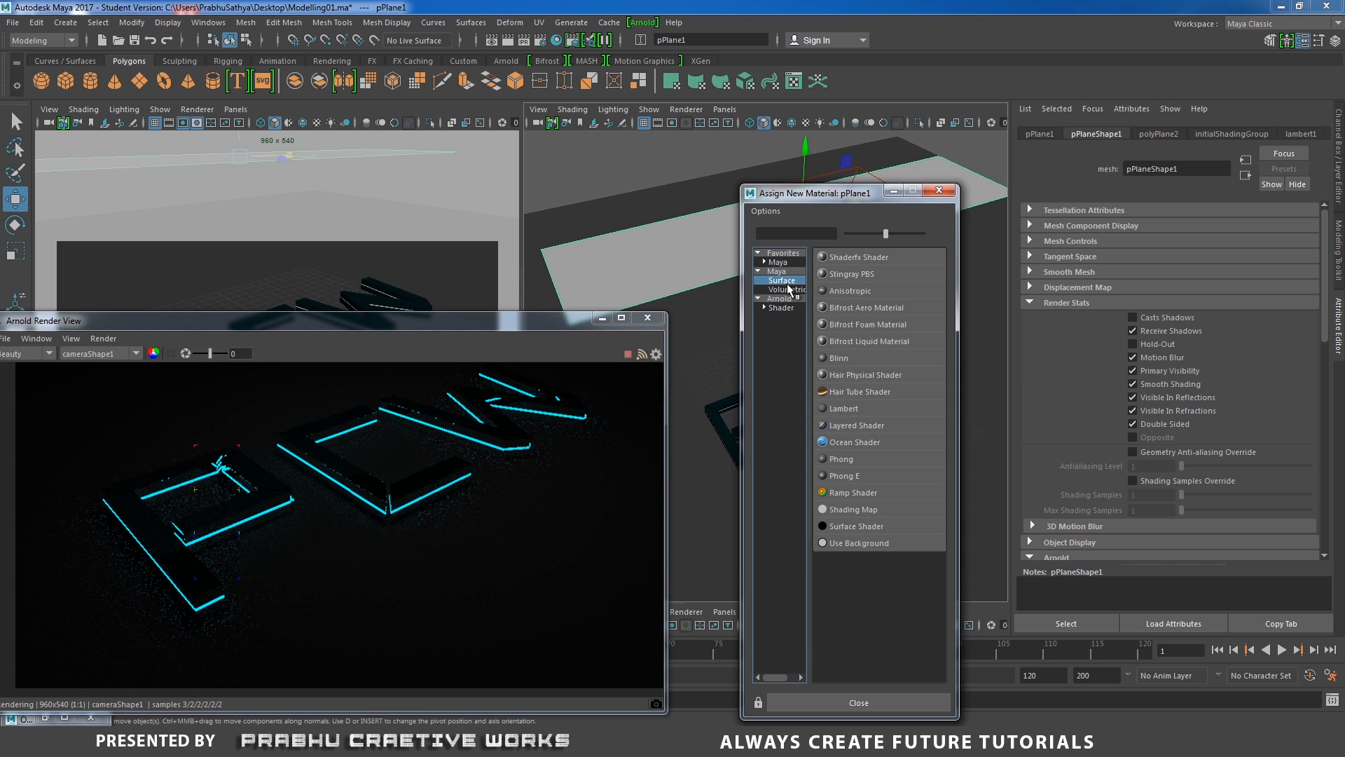
pyautogui.click(849, 527)
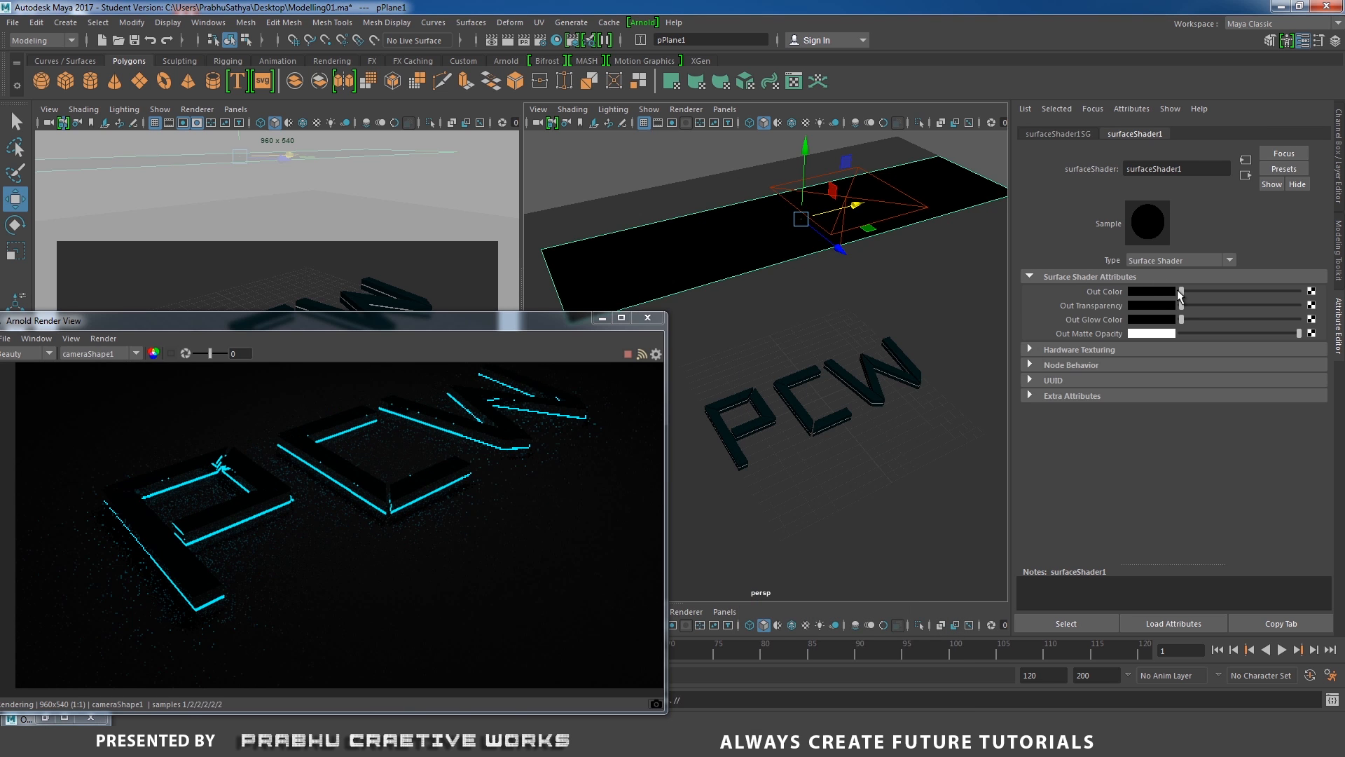
# Raise the surface shader's Out Color slightly to a dark grey.
pyautogui.moveTo(1181, 291); pyautogui.dragTo(1185, 291)
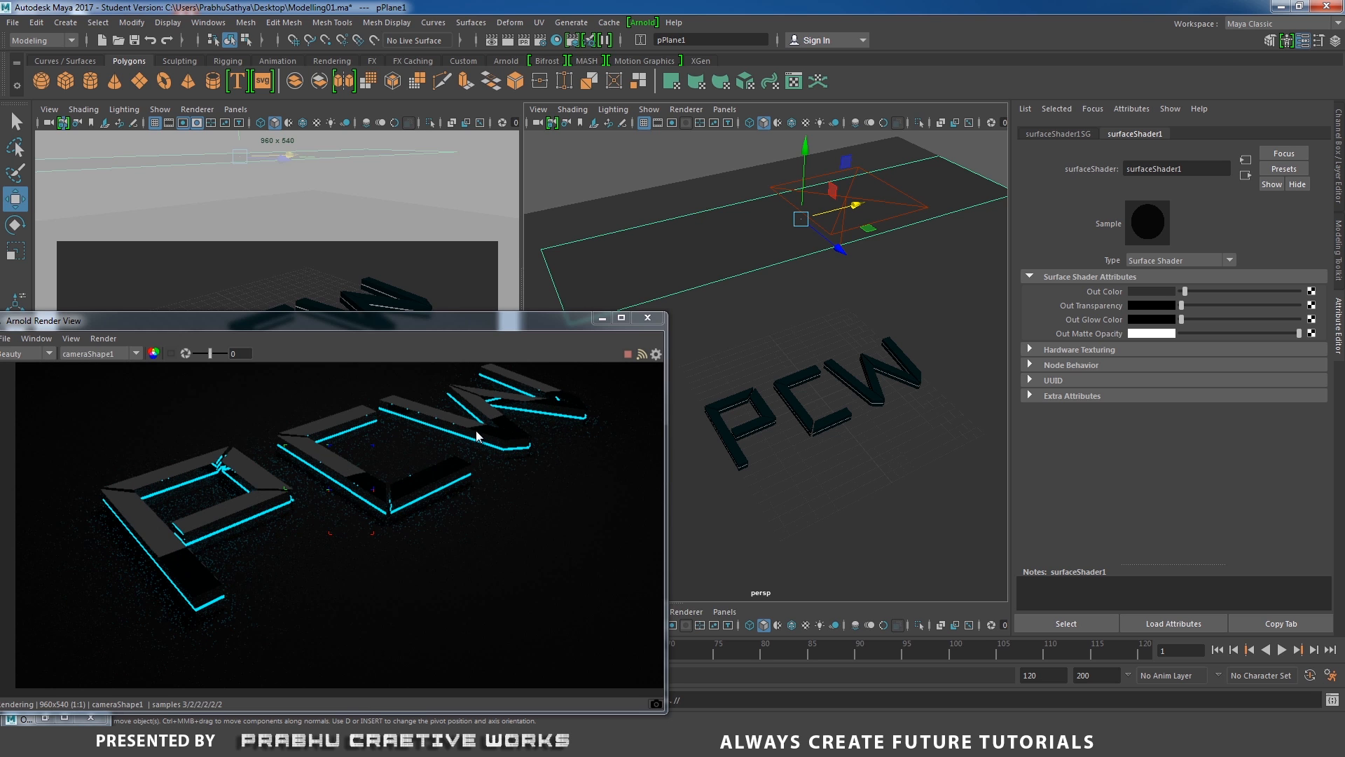
pyautogui.moveTo(1185, 291); pyautogui.dragTo(1183, 296)
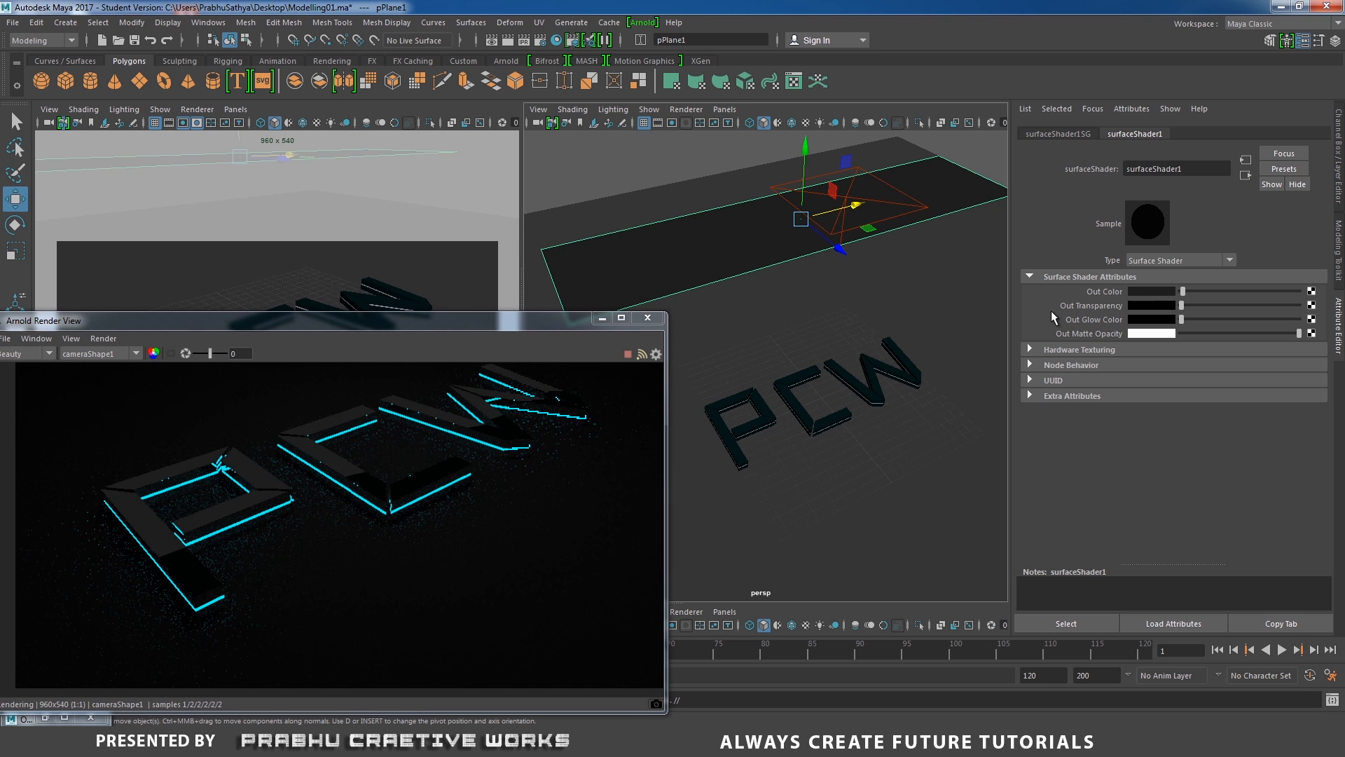
# Rotate the plane slightly and move it back into position near the area light.
pyautogui.press('e')
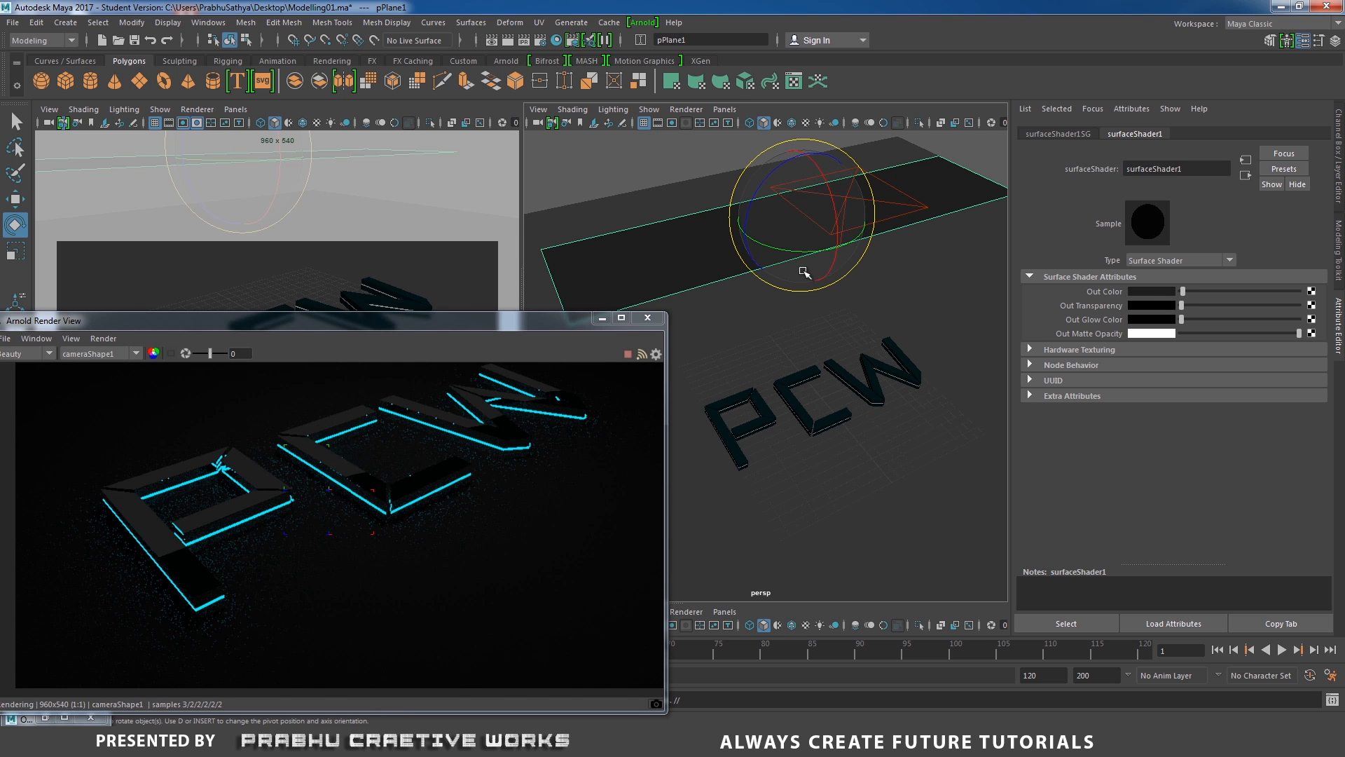
pyautogui.moveTo(803, 251)
pyautogui.mouseDown()
pyautogui.moveTo(822, 251)
pyautogui.moveTo(796, 264)
pyautogui.mouseUp()
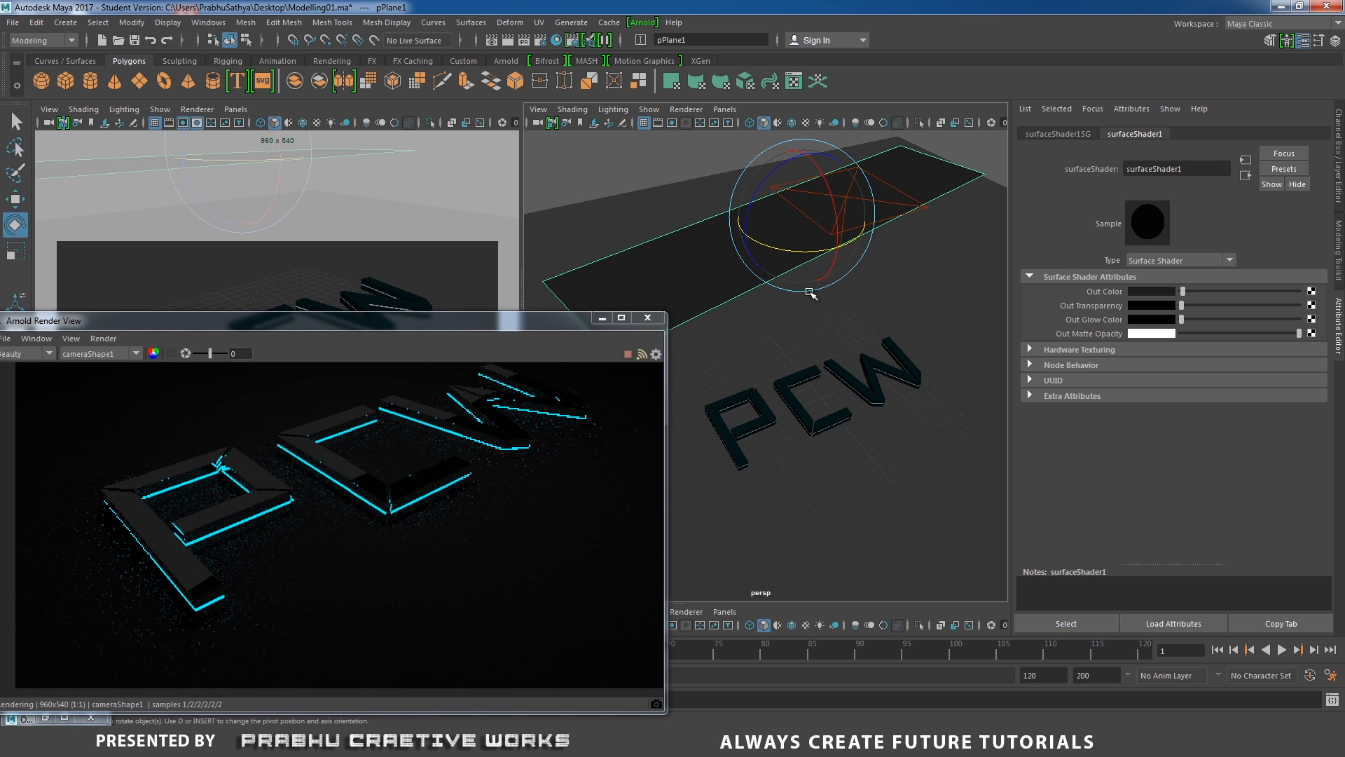
pyautogui.moveTo(806, 253); pyautogui.dragTo(809, 253)
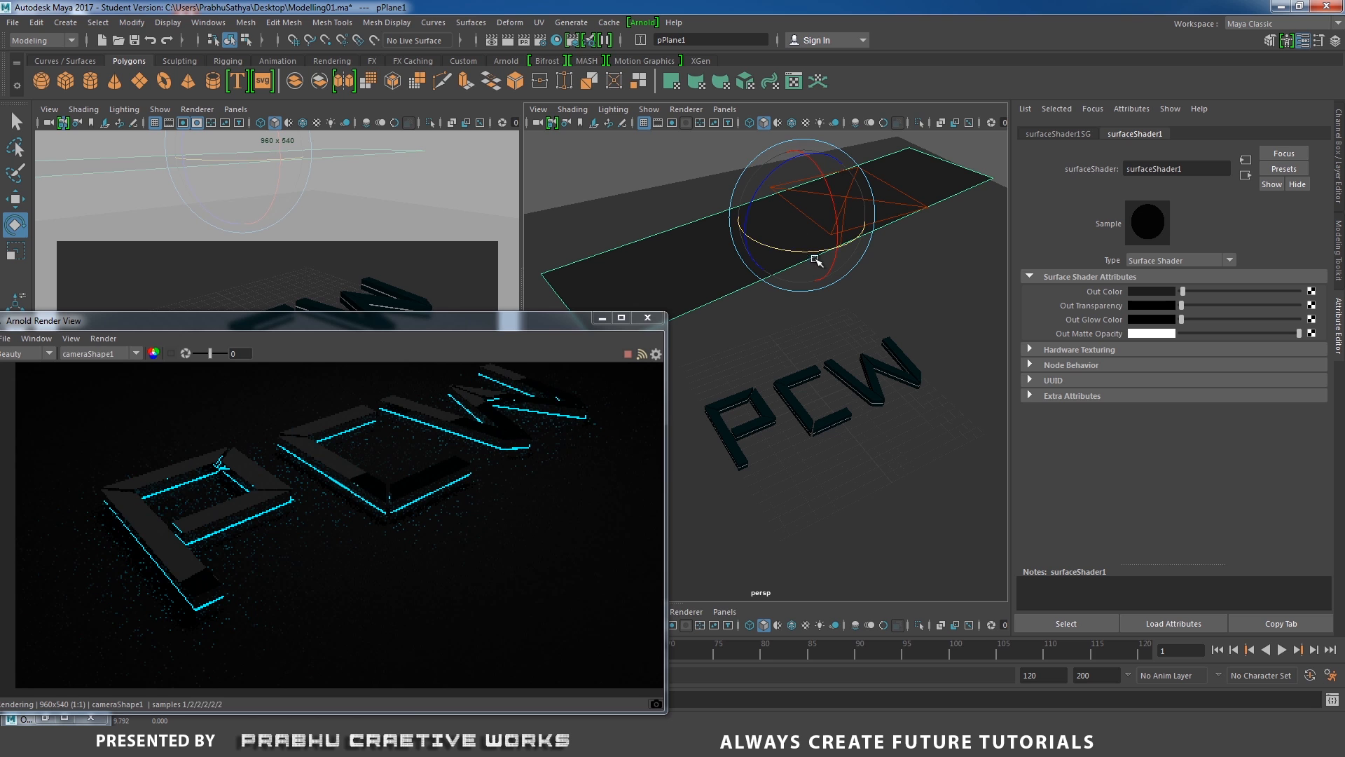
pyautogui.press('w')
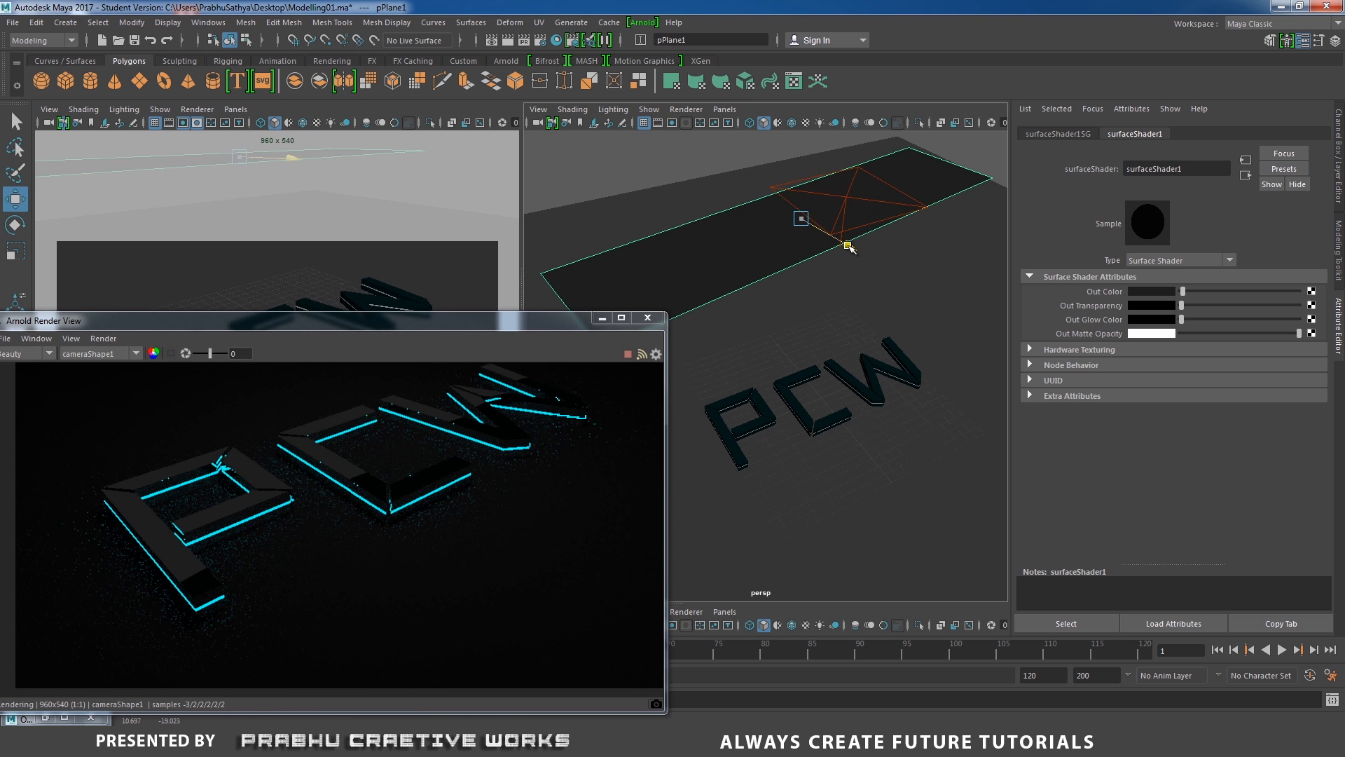
pyautogui.moveTo(845, 242); pyautogui.dragTo(840, 244)
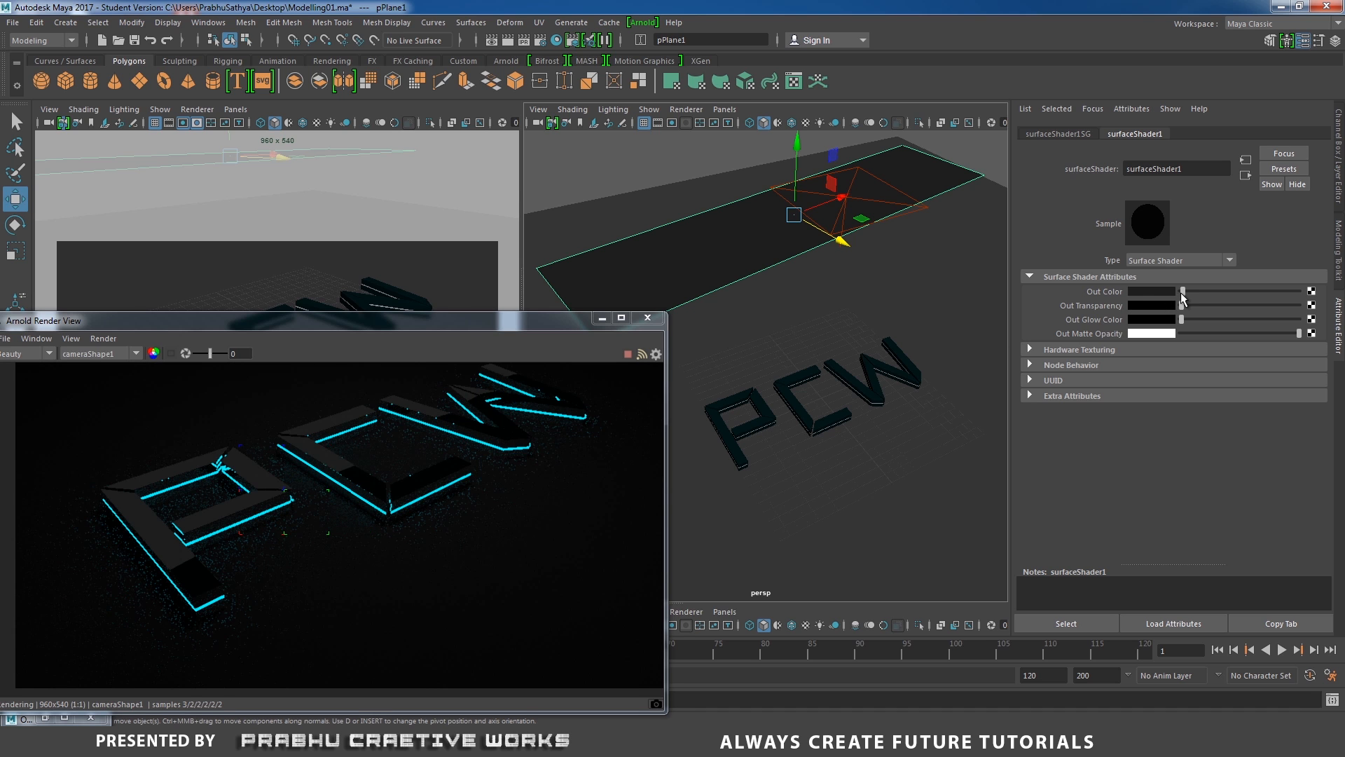
# Set the surface shader's Out Color back to nearly black.
pyautogui.moveTo(1180, 293); pyautogui.dragTo(1180, 296)
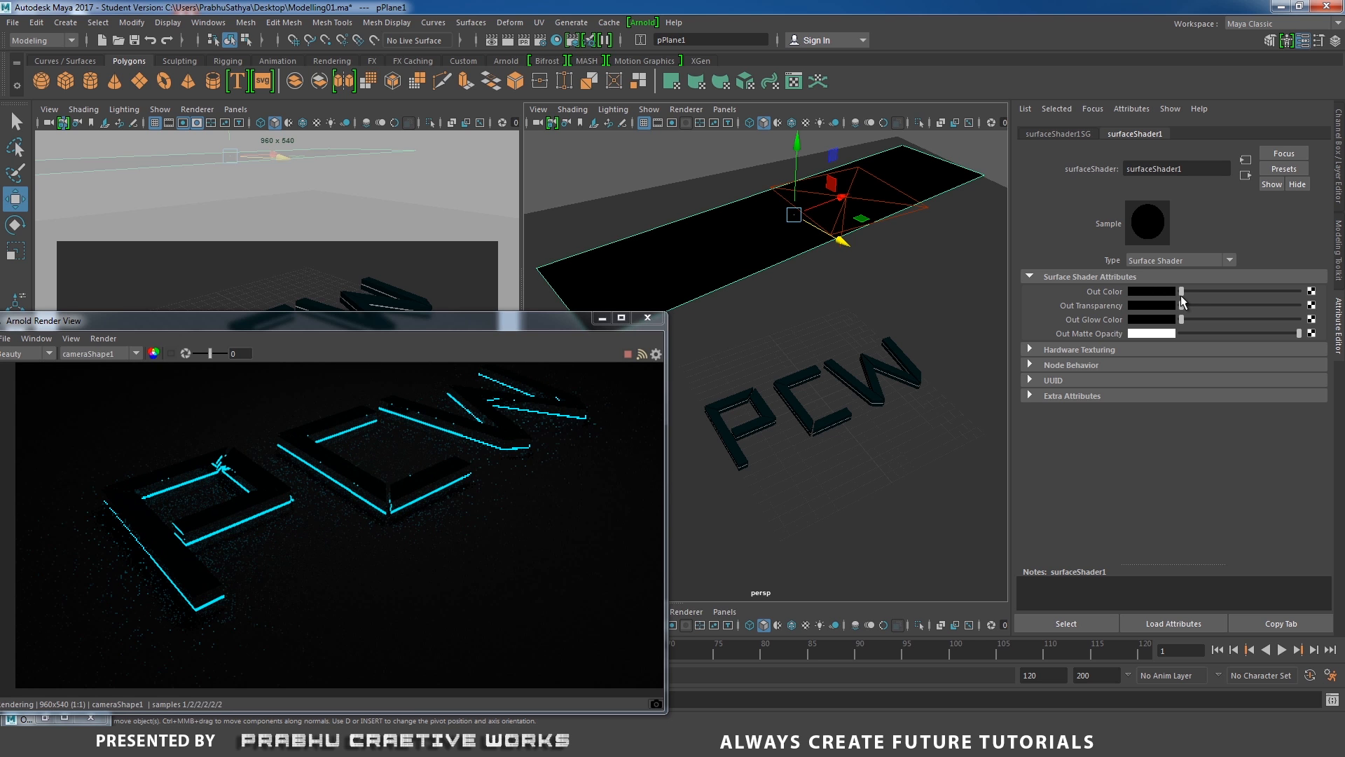
pyautogui.moveTo(1180, 296); pyautogui.dragTo(1181, 296)
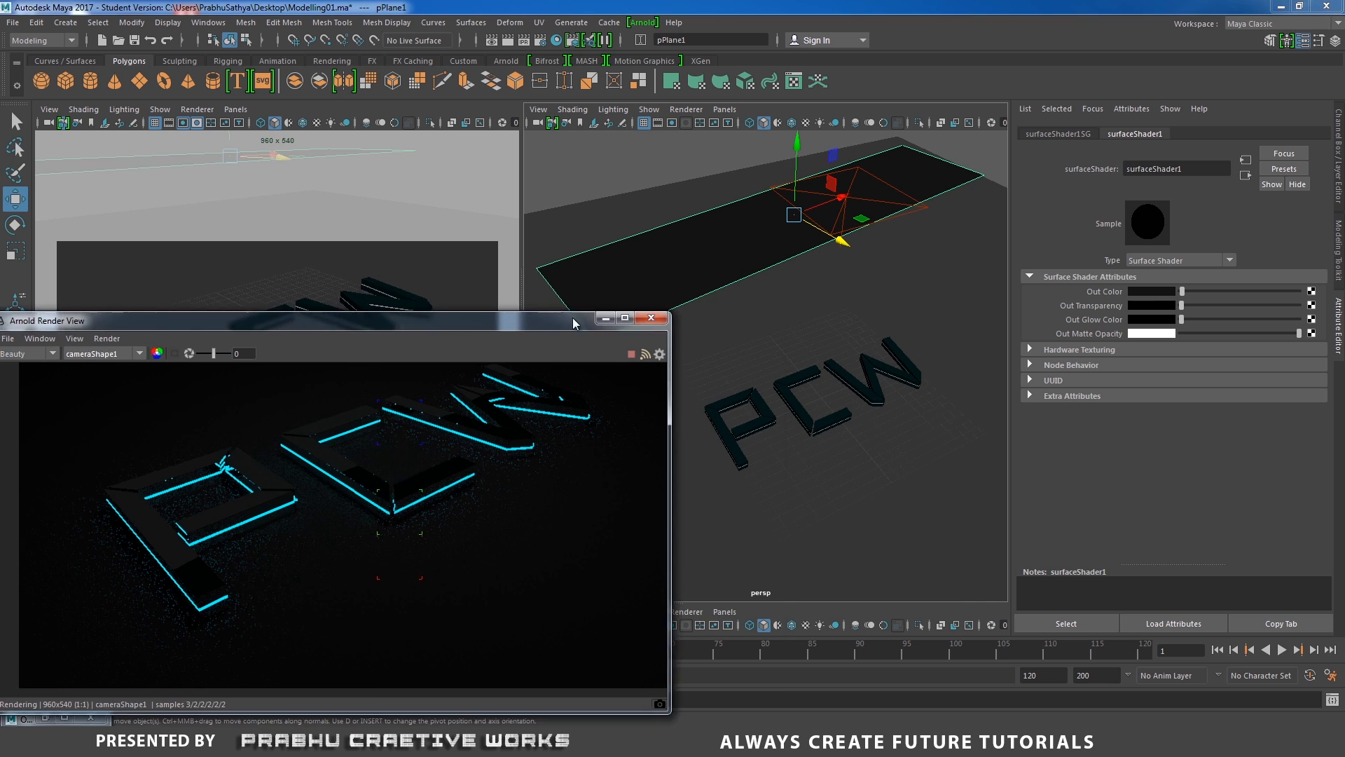
# Rearrange the render view window over the viewports.
pyautogui.moveTo(573, 320); pyautogui.dragTo(870, 266)
pyautogui.keyDown('alt'); pyautogui.moveTo(720, 460); pyautogui.dragTo(691, 492, button='middle'); pyautogui.keyUp('alt')
pyautogui.keyDown('alt'); pyautogui.moveTo(691, 491); pyautogui.dragTo(947, 517, button='right'); pyautogui.keyUp('alt')
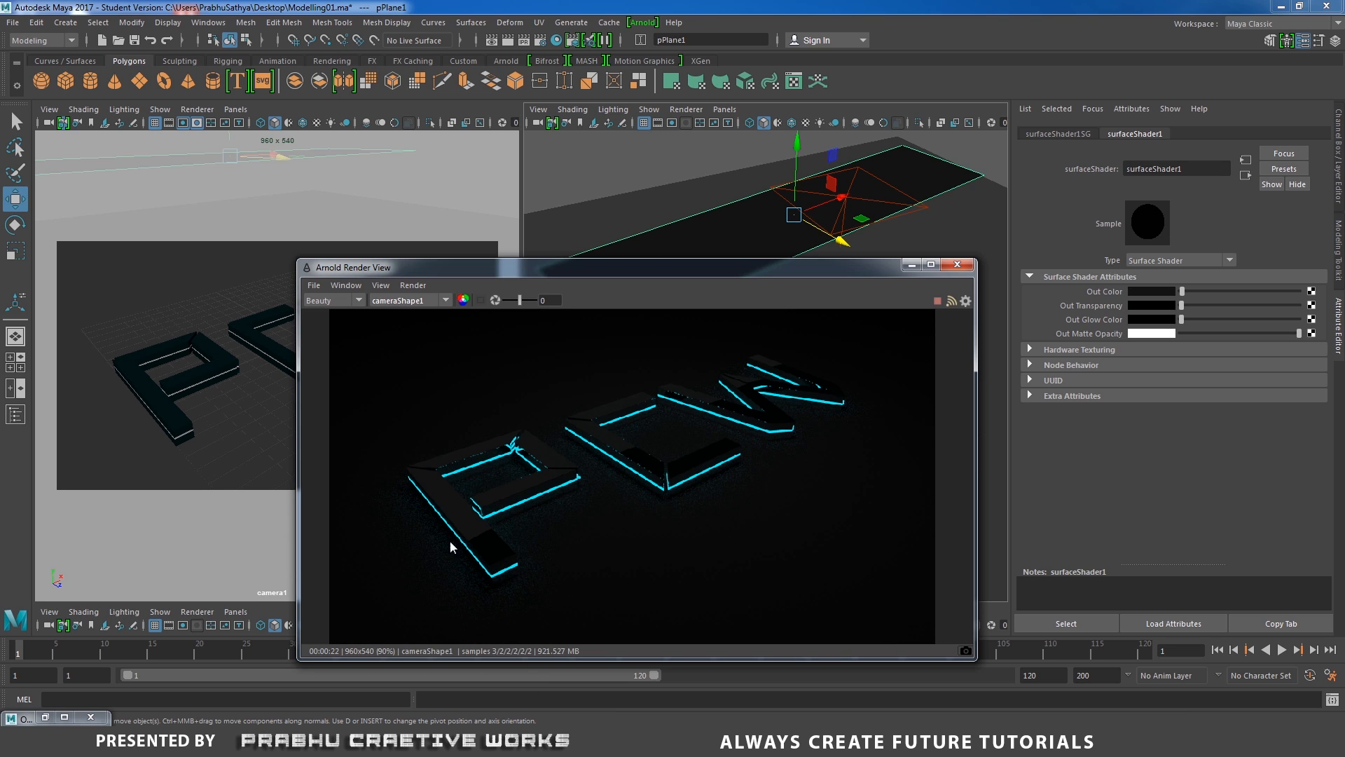
pyautogui.moveTo(841, 275); pyautogui.dragTo(809, 233)
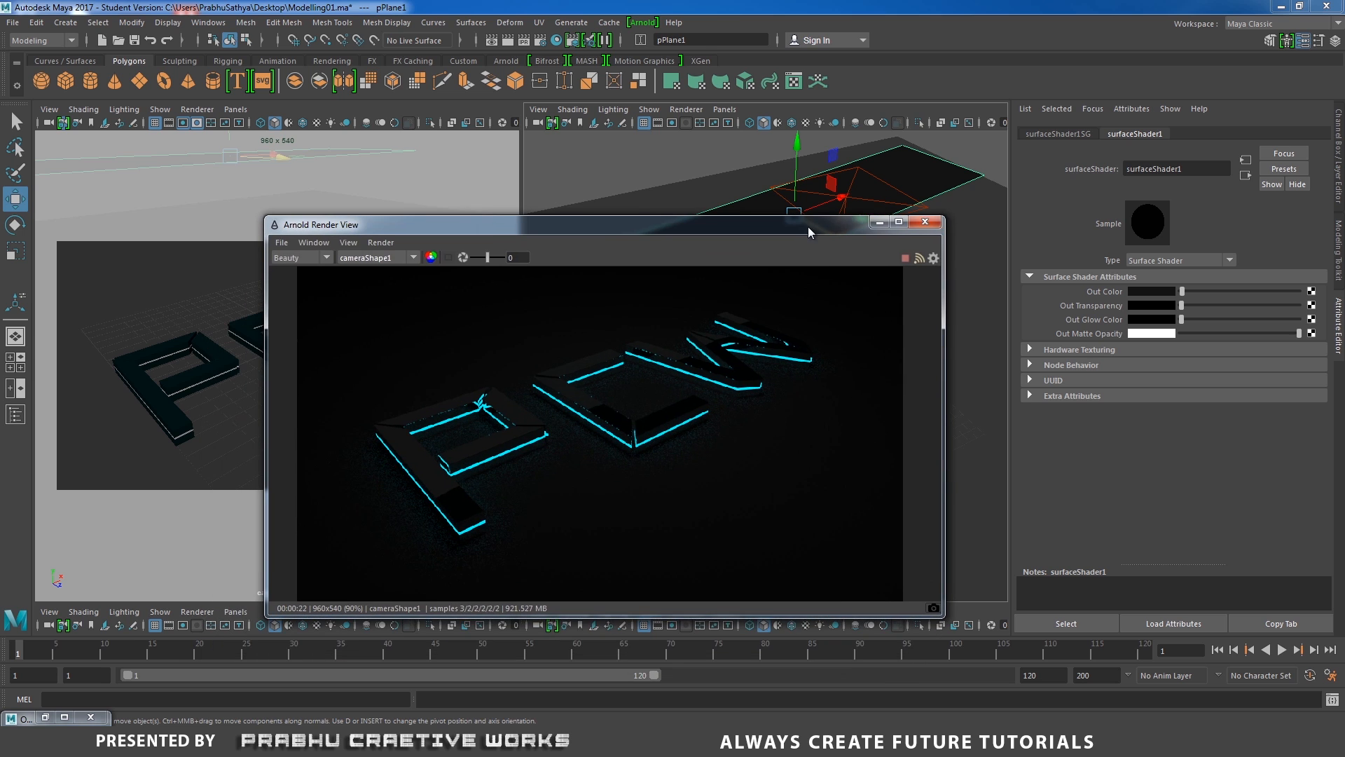
# Select center01 in the Outliner and set its Arnold mesh light Samples to 6.
pyautogui.click(44, 717)
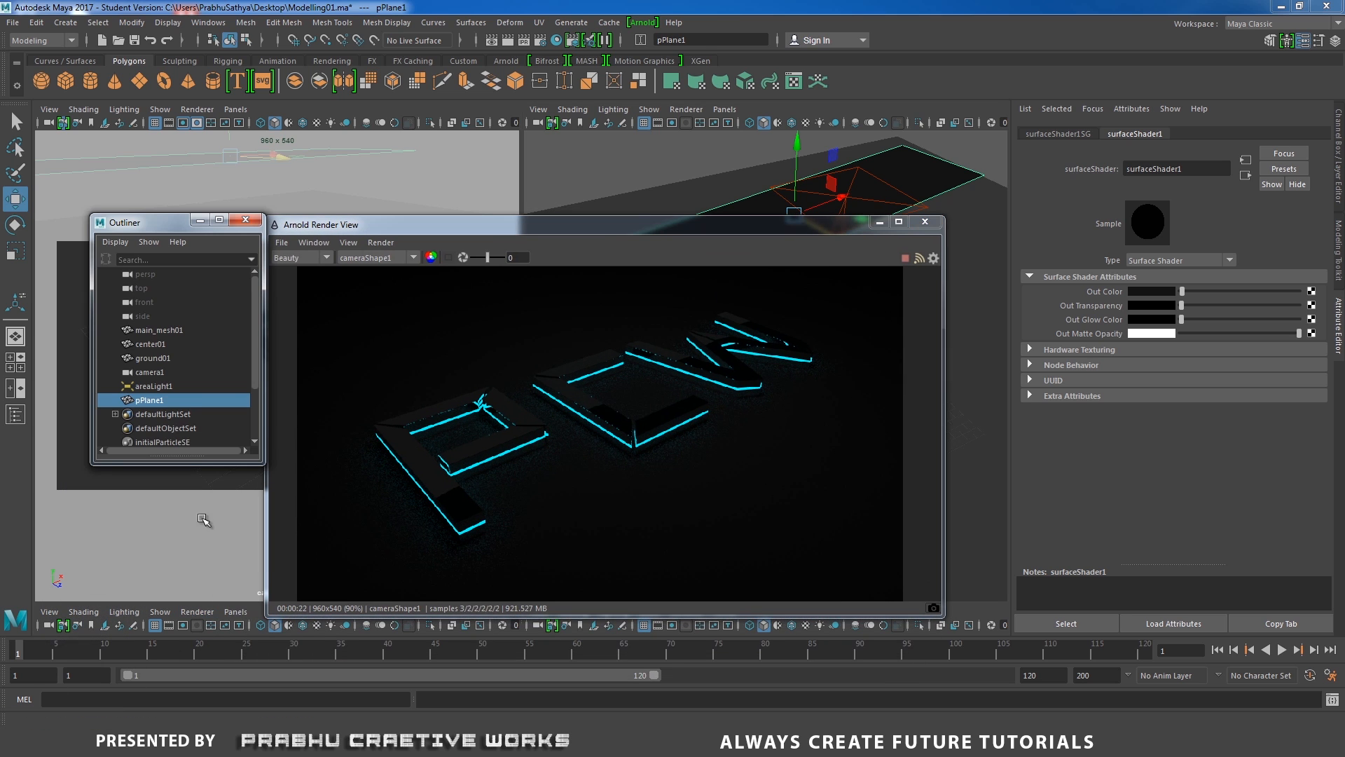
pyautogui.click(150, 344)
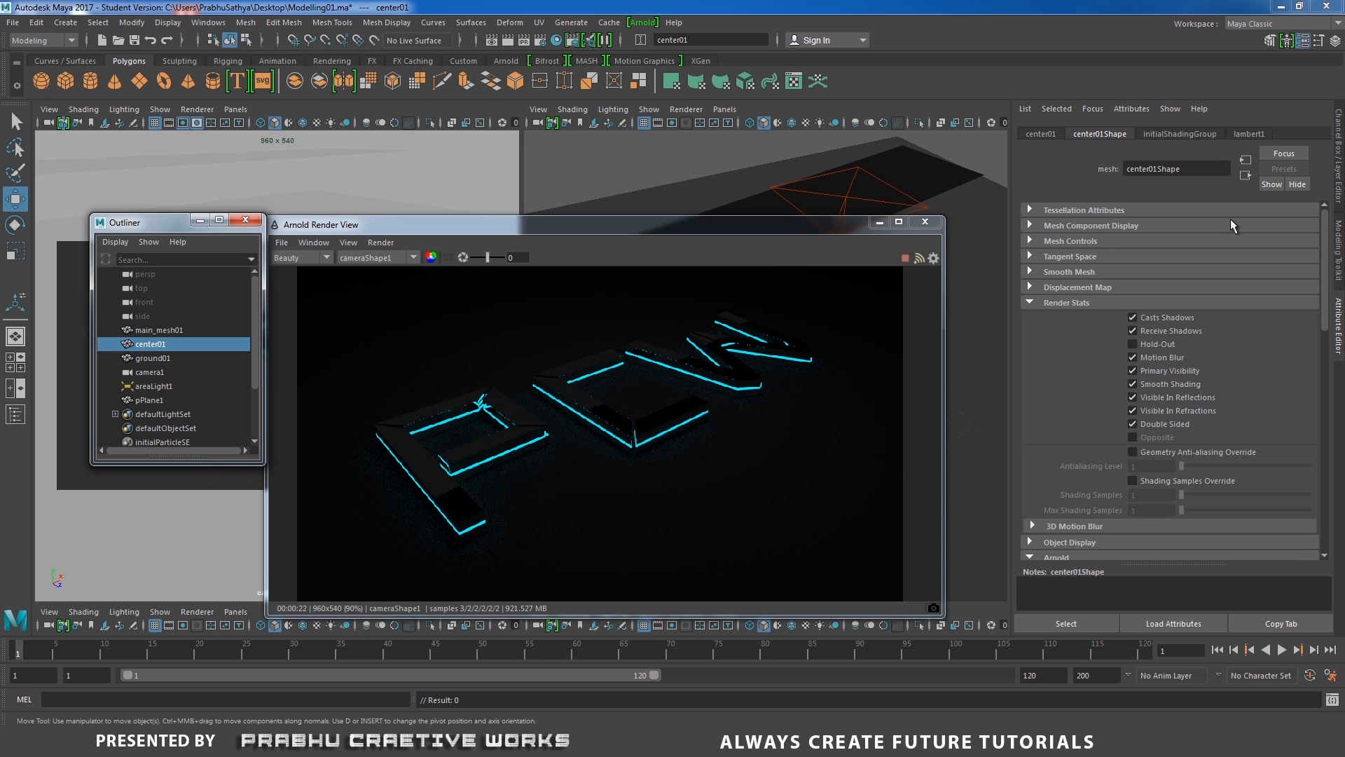
pyautogui.click(1115, 131)
pyautogui.scroll(-5, 1199, 377)
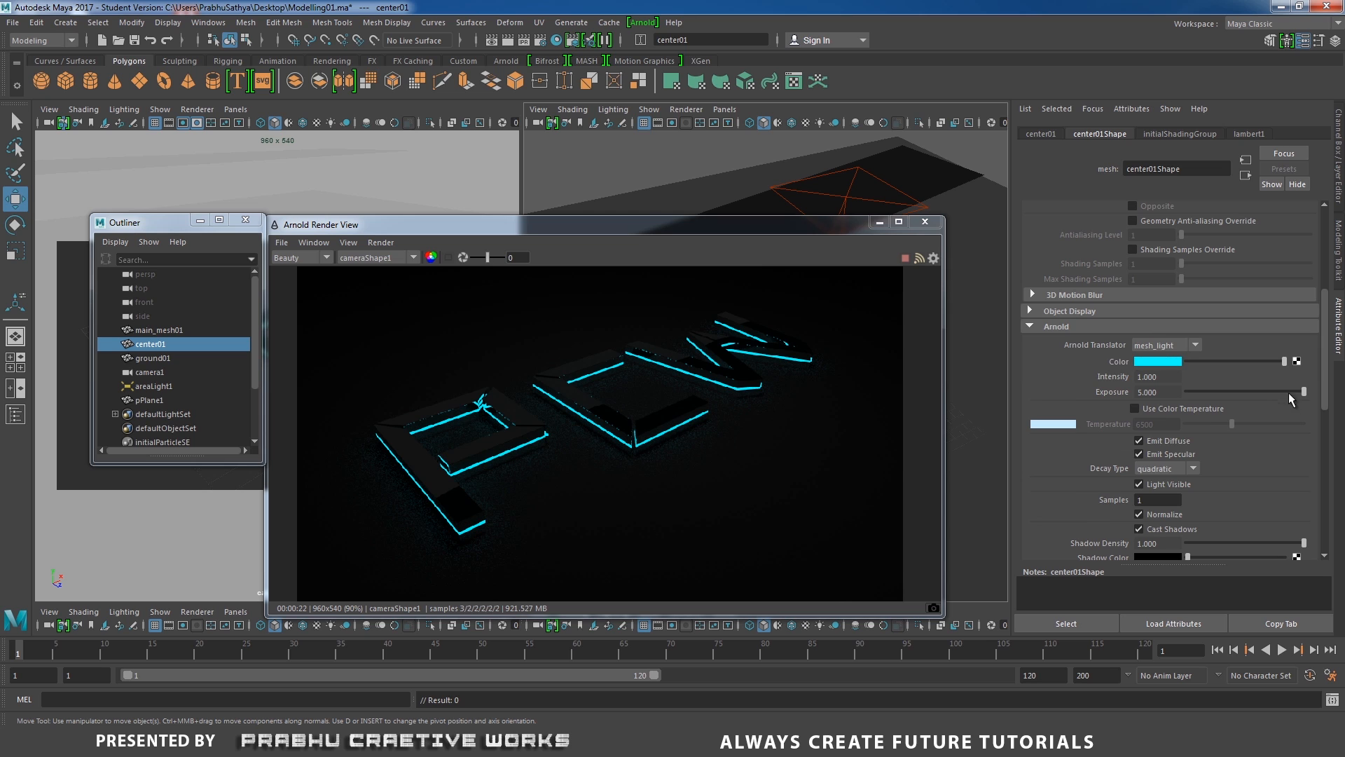
pyautogui.scroll(-2, 1304, 403)
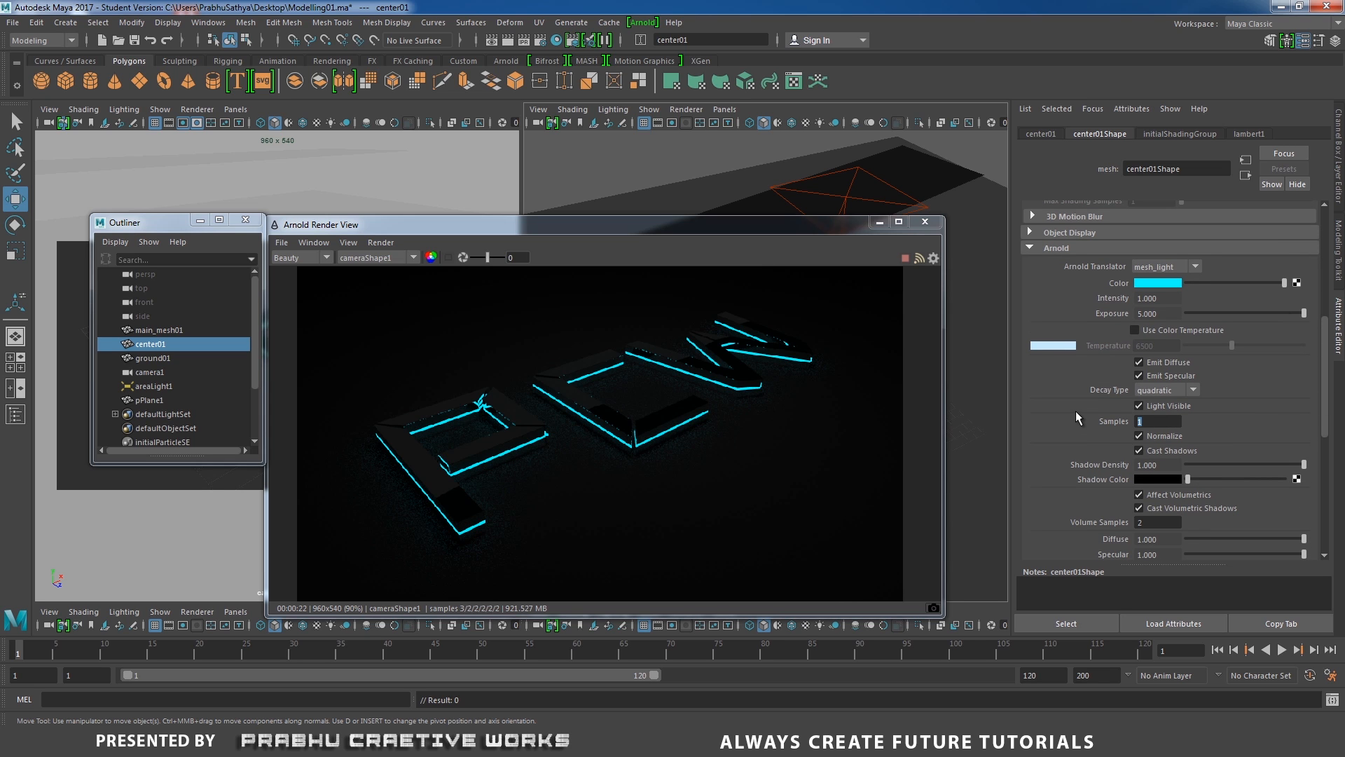
pyautogui.write('6')
pyautogui.press('Return')
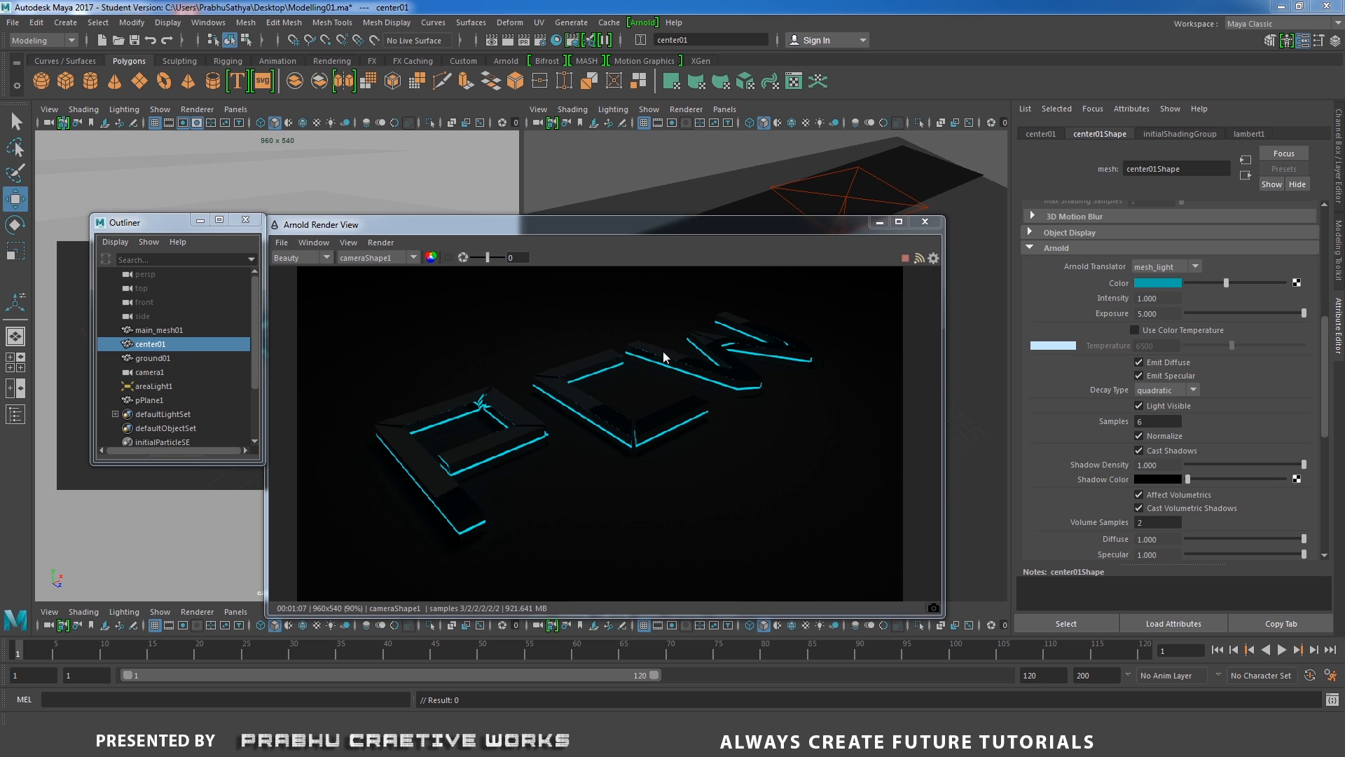
# Select the area light and set its Arnold Exposure to 7.2 and Samples to 5.
pyautogui.click(787, 199)
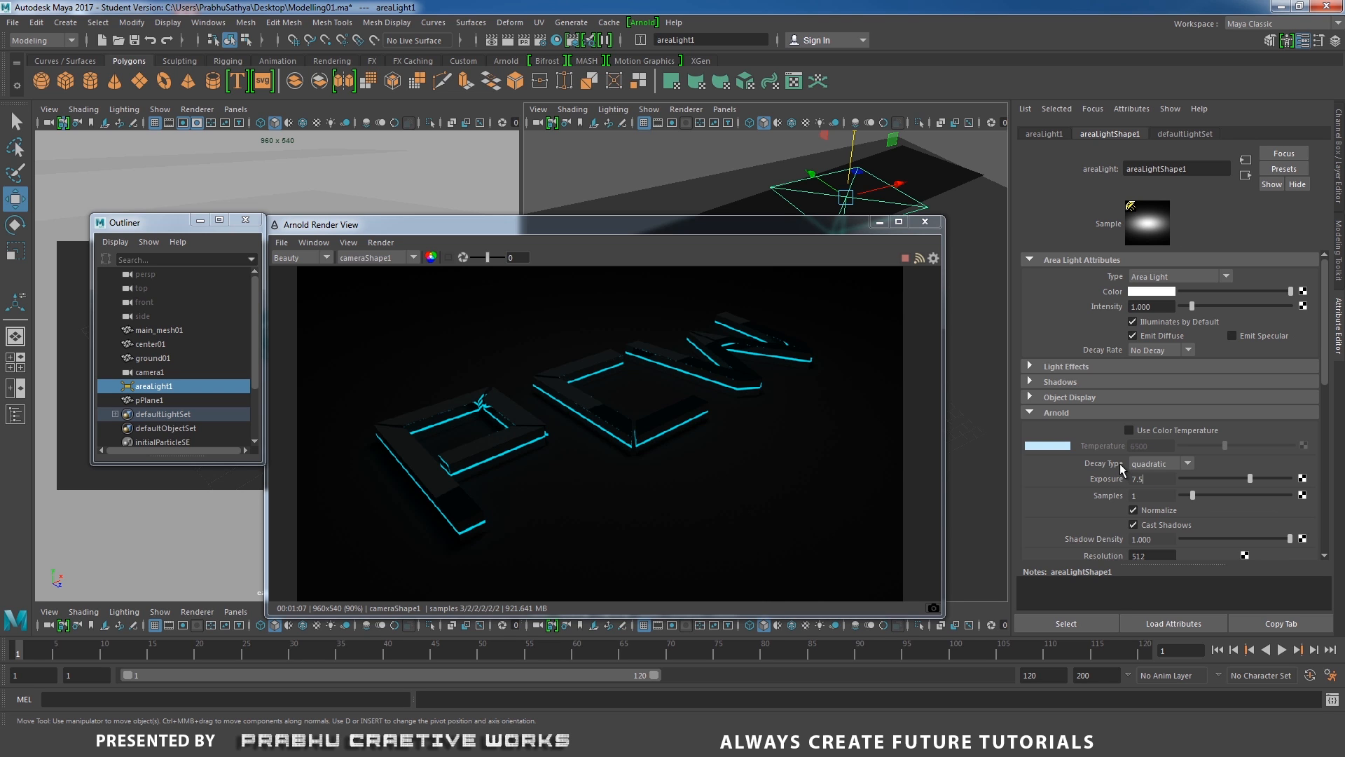
pyautogui.press('Return')
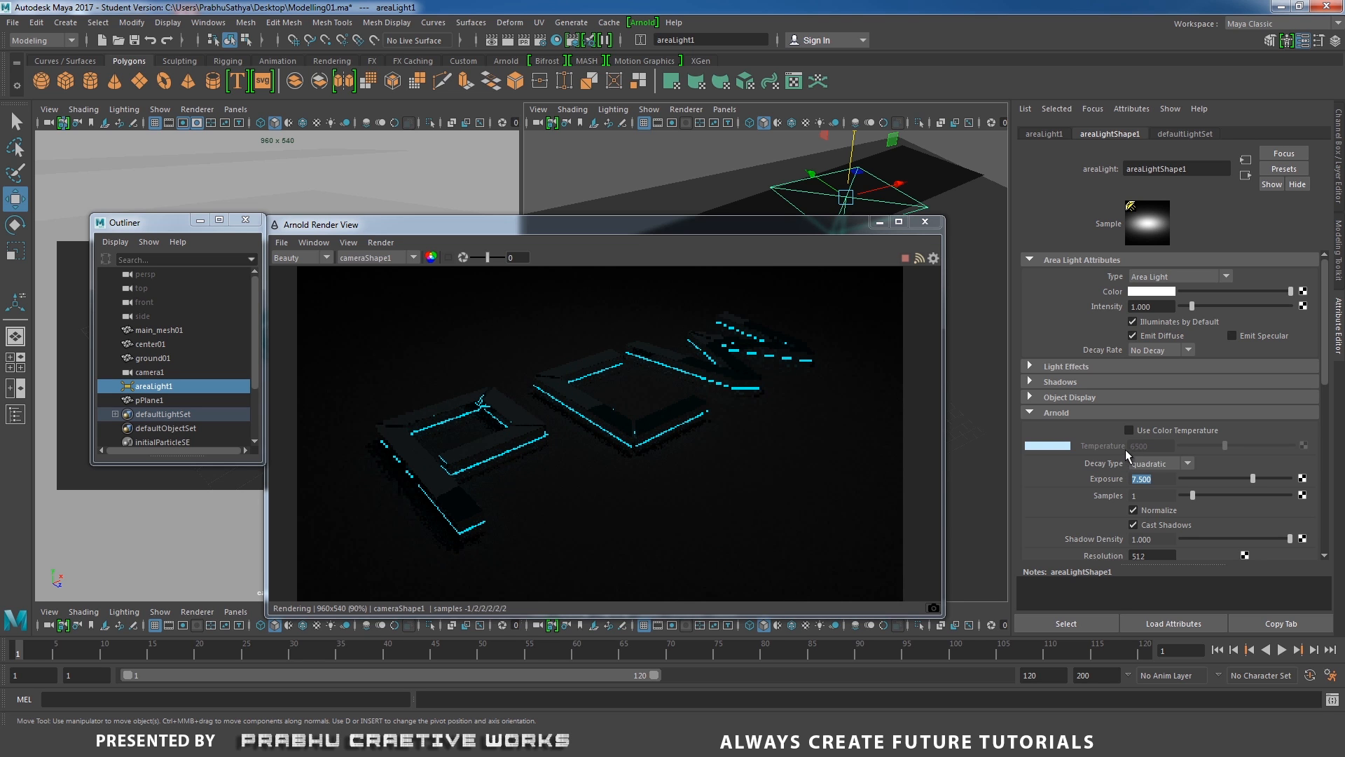
pyautogui.write('7.2')
pyautogui.press('Return')
pyautogui.press('Tab')
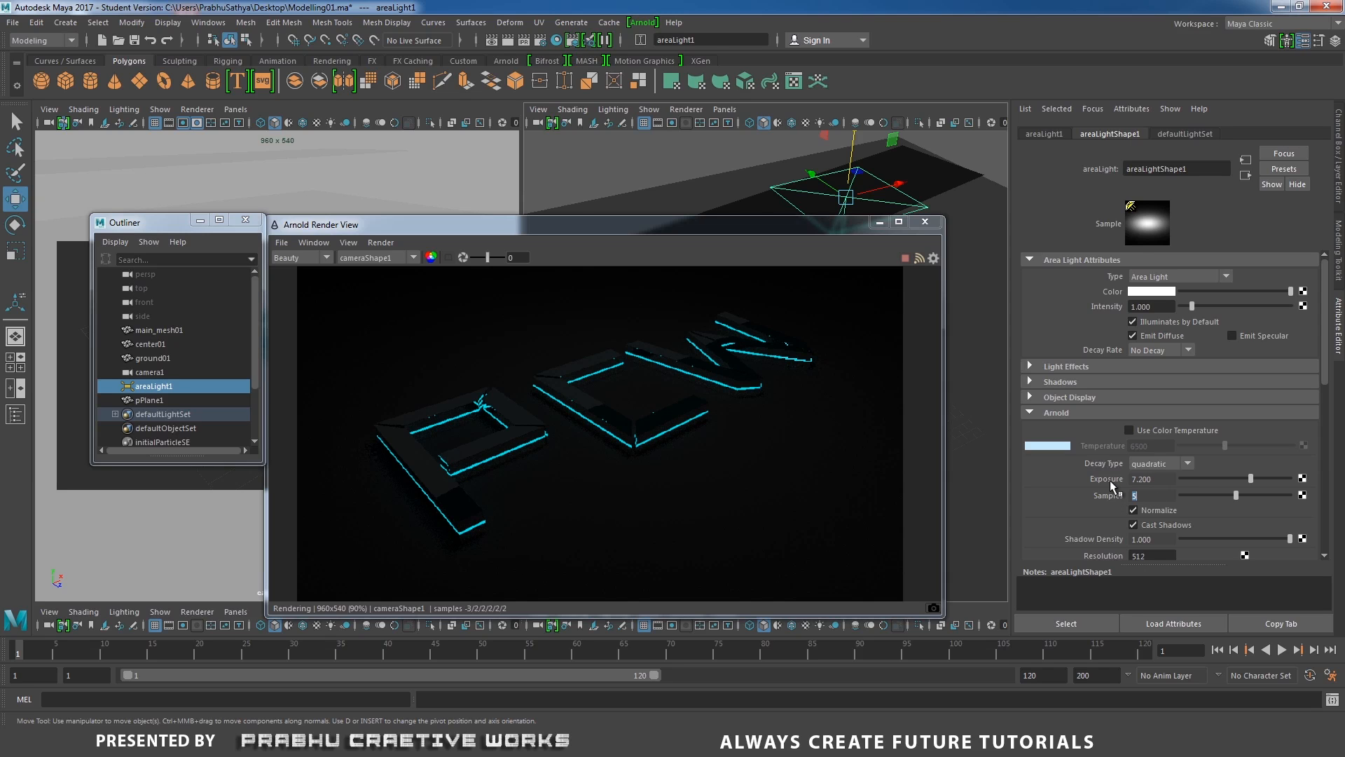
pyautogui.write('5')
pyautogui.press('Return')
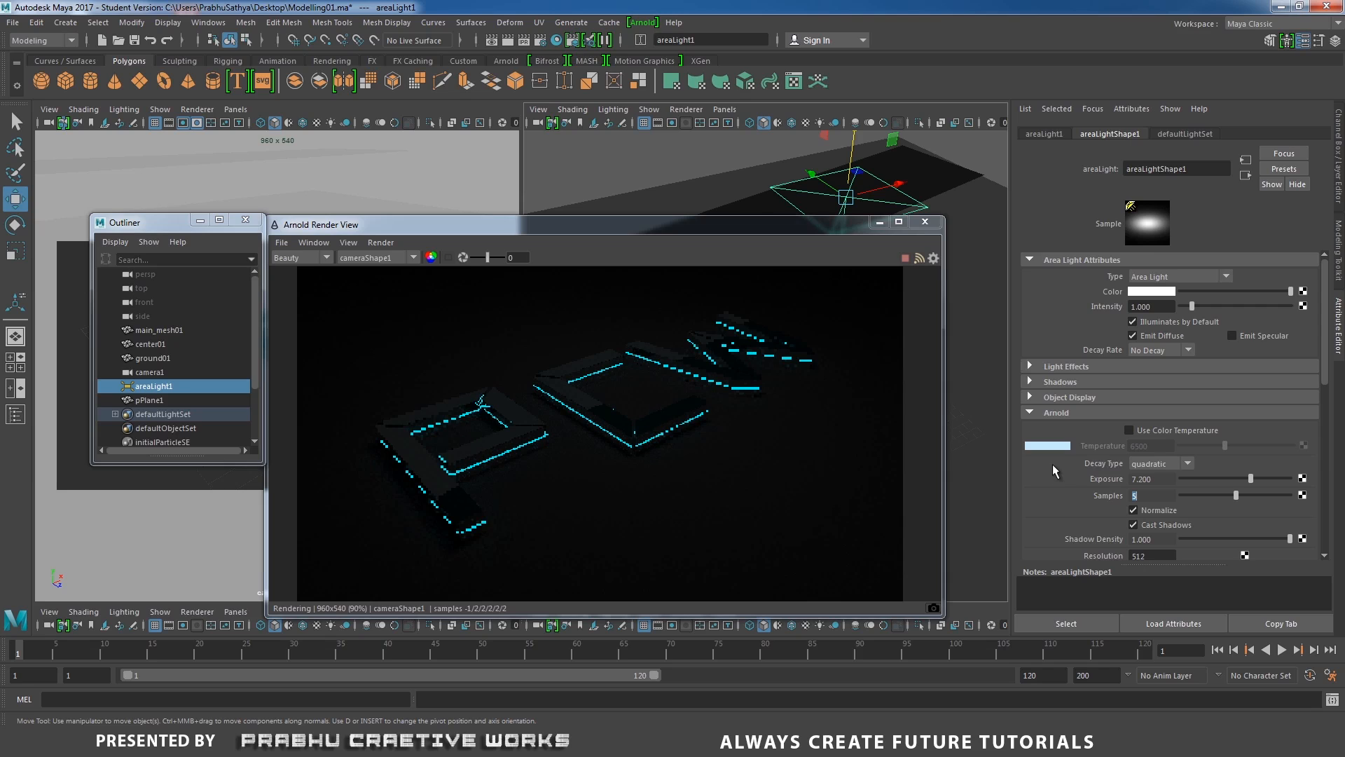
# Set the image size preset to HD_1080 in the Render Settings.
pyautogui.click(926, 222)
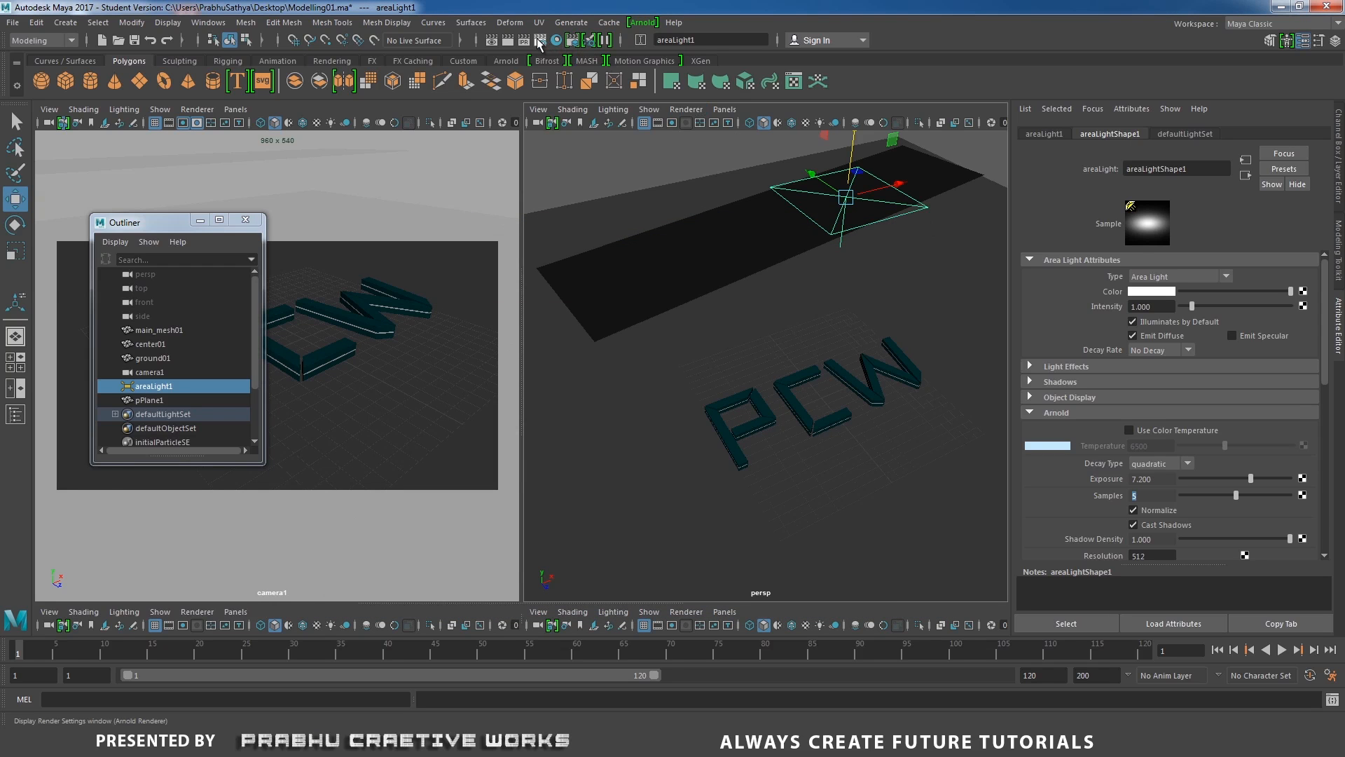
pyautogui.click(538, 41)
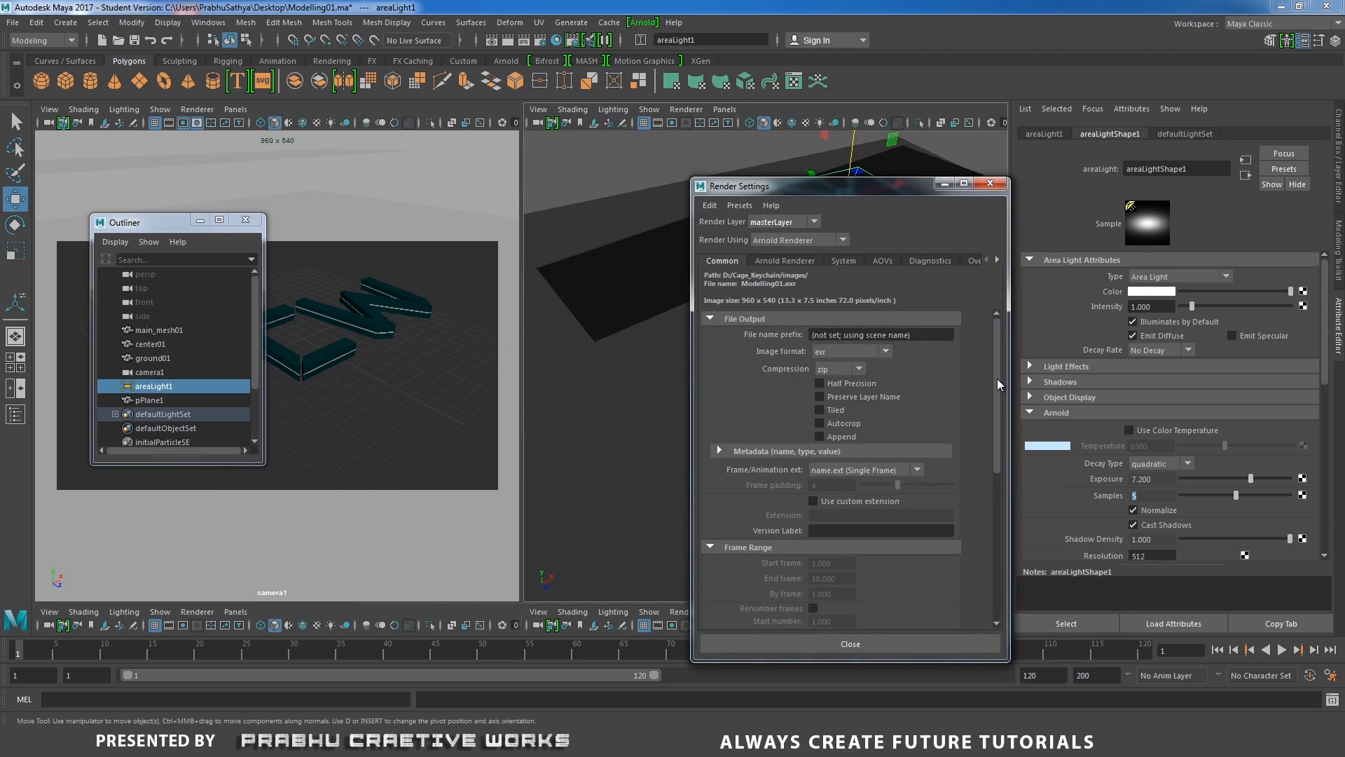
pyautogui.moveTo(998, 378); pyautogui.dragTo(998, 535)
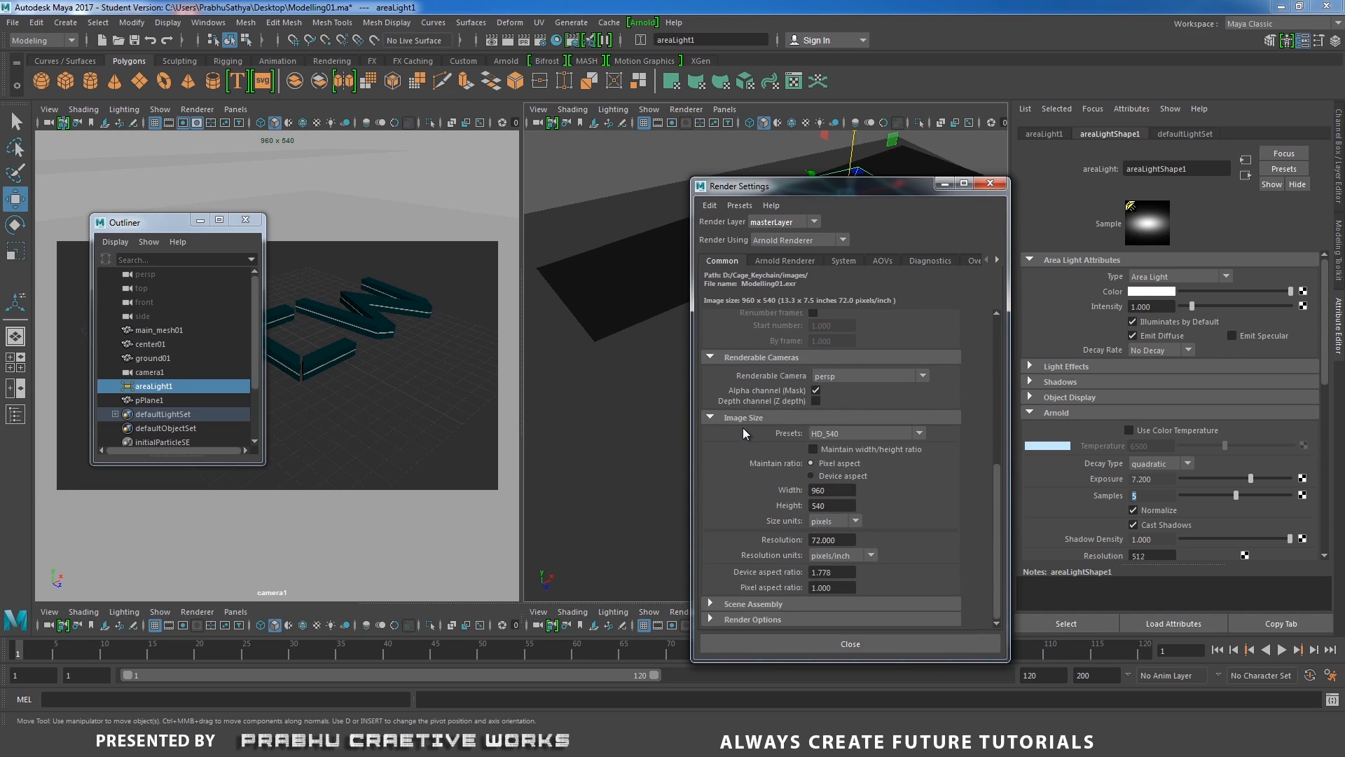
pyautogui.click(843, 434)
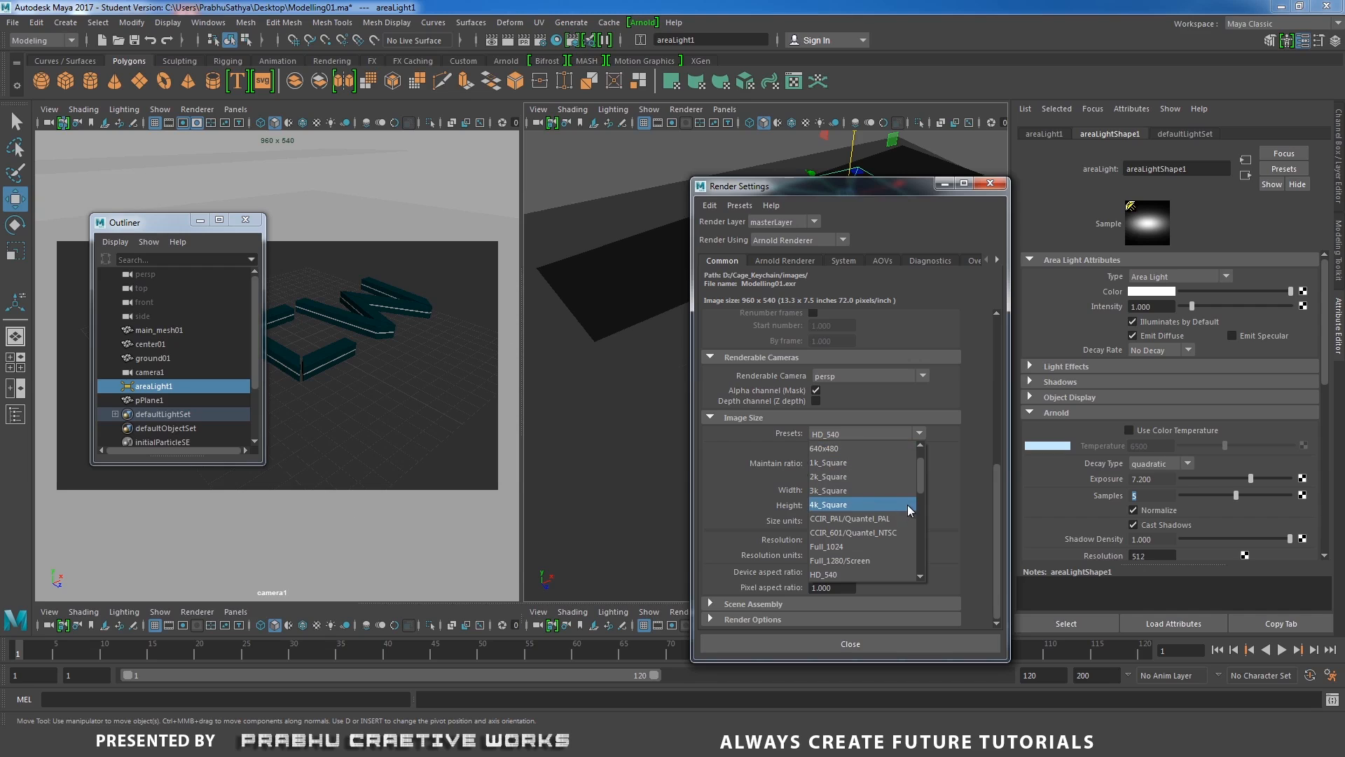
pyautogui.moveTo(922, 482)
pyautogui.mouseDown()
pyautogui.moveTo(927, 531)
pyautogui.moveTo(931, 504)
pyautogui.mouseUp()
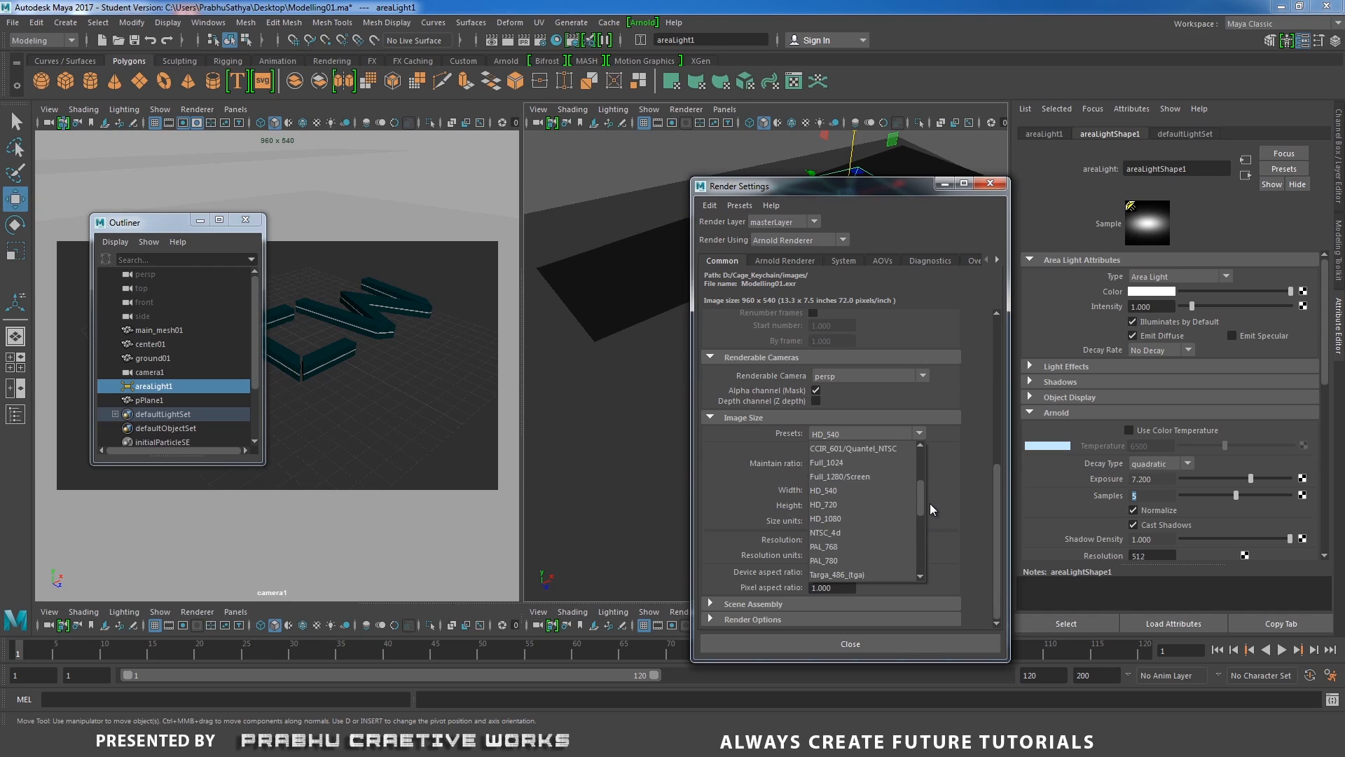
pyautogui.click(859, 519)
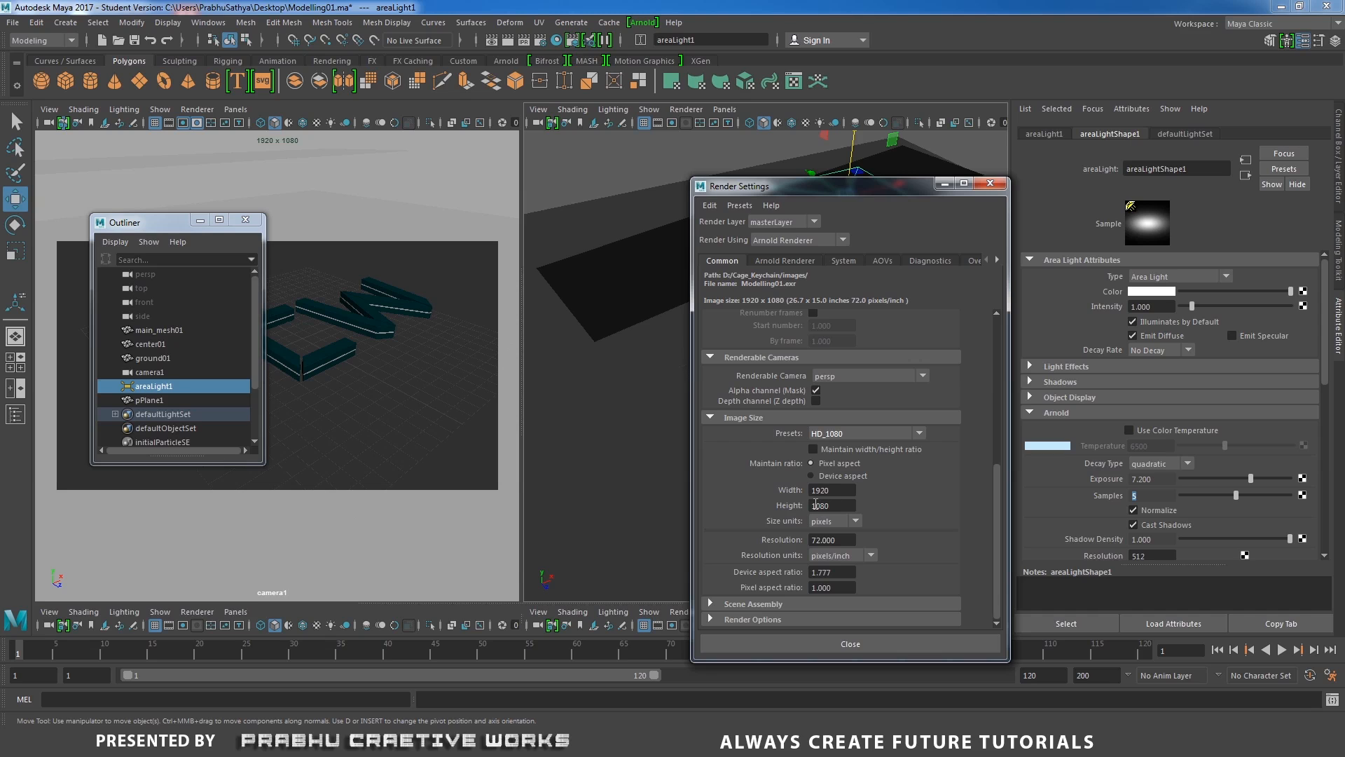
pyautogui.click(991, 183)
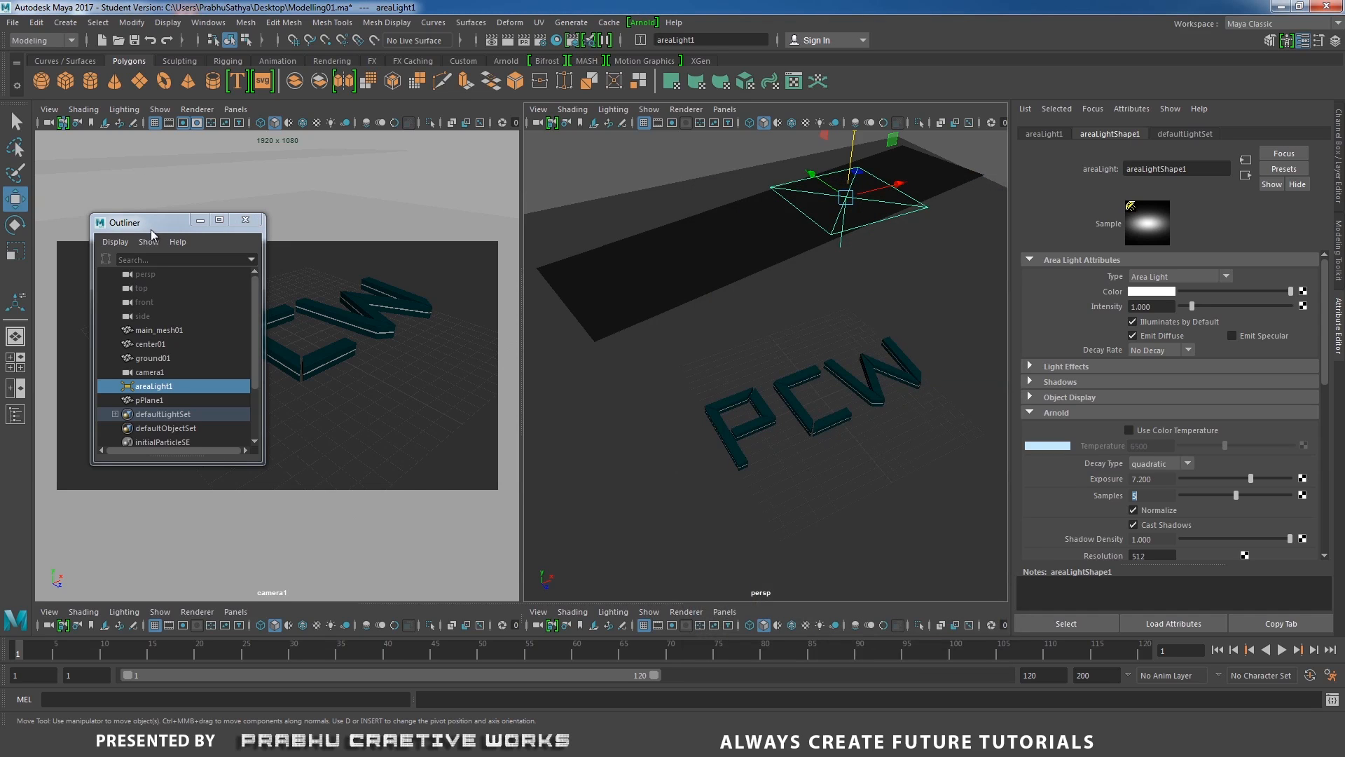
# Render the camera view with Arnold and examine the result in an enlarged render window.
pyautogui.moveTo(152, 225); pyautogui.dragTo(345, 322)
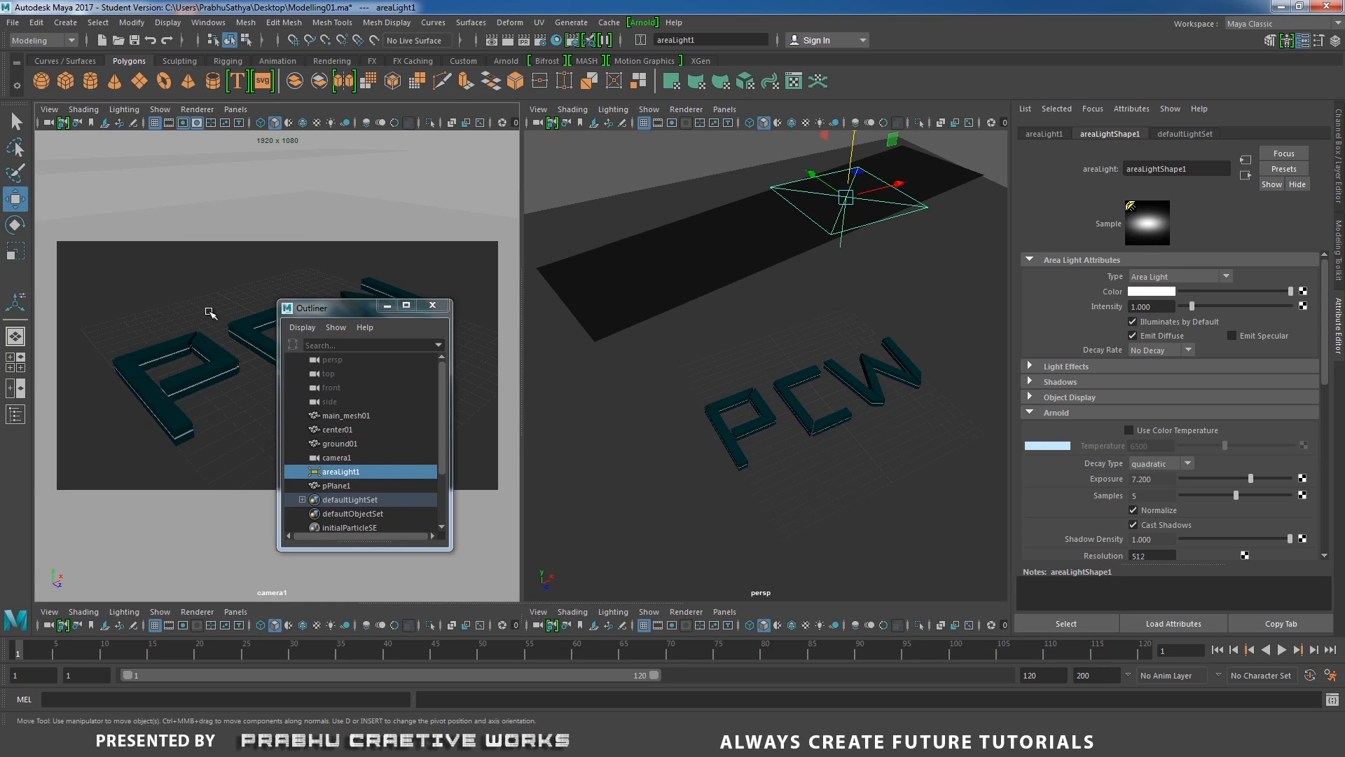
pyautogui.keyDown('alt'); pyautogui.moveTo(210, 313); pyautogui.dragTo(191, 328); pyautogui.keyUp('alt')
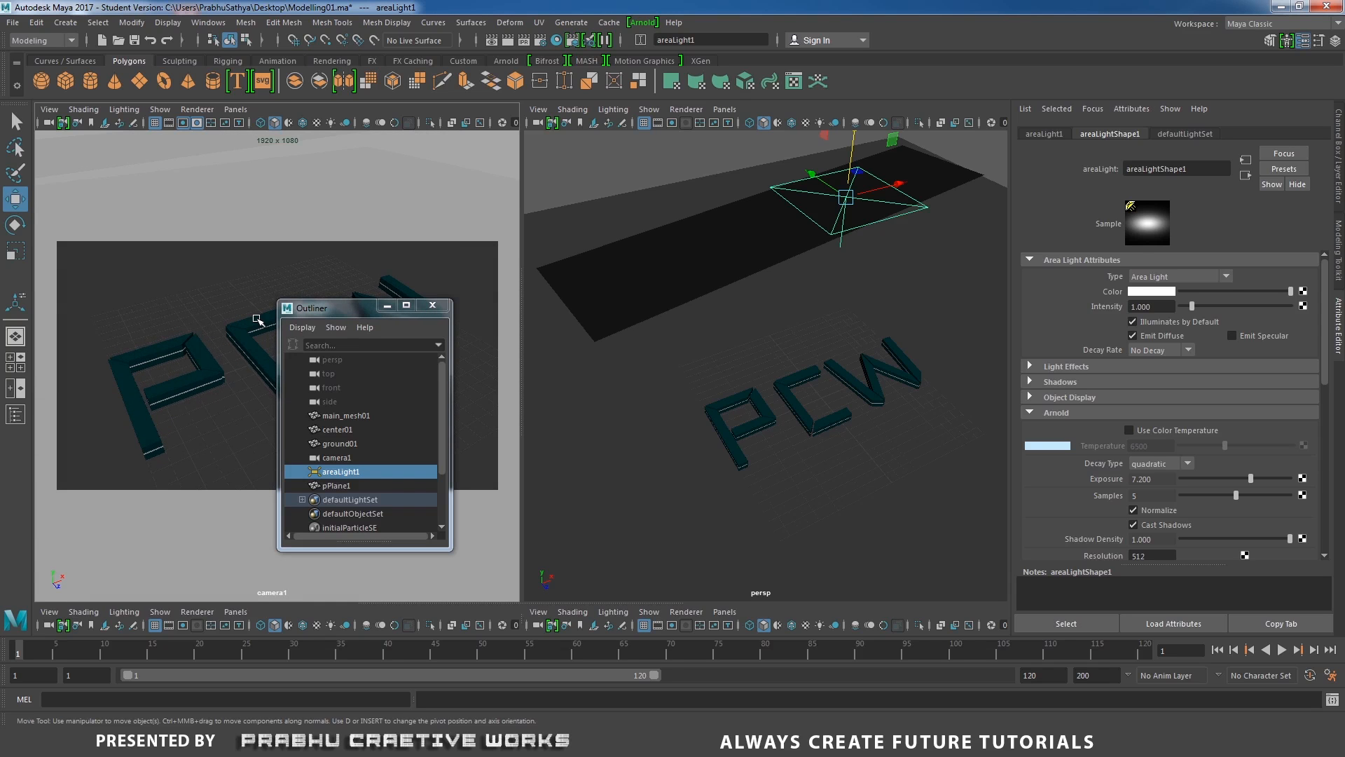
pyautogui.moveTo(348, 309); pyautogui.dragTo(588, 375)
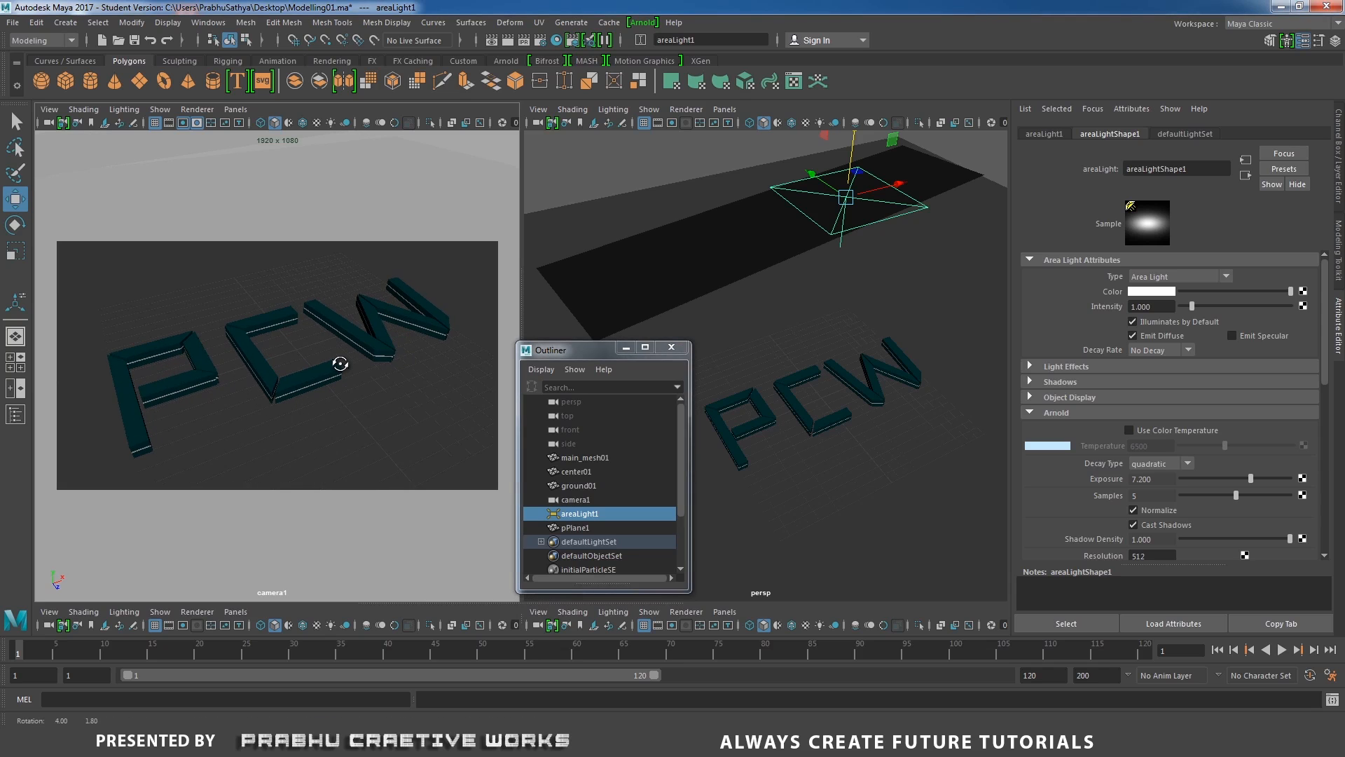
pyautogui.scroll(-2, 332, 363)
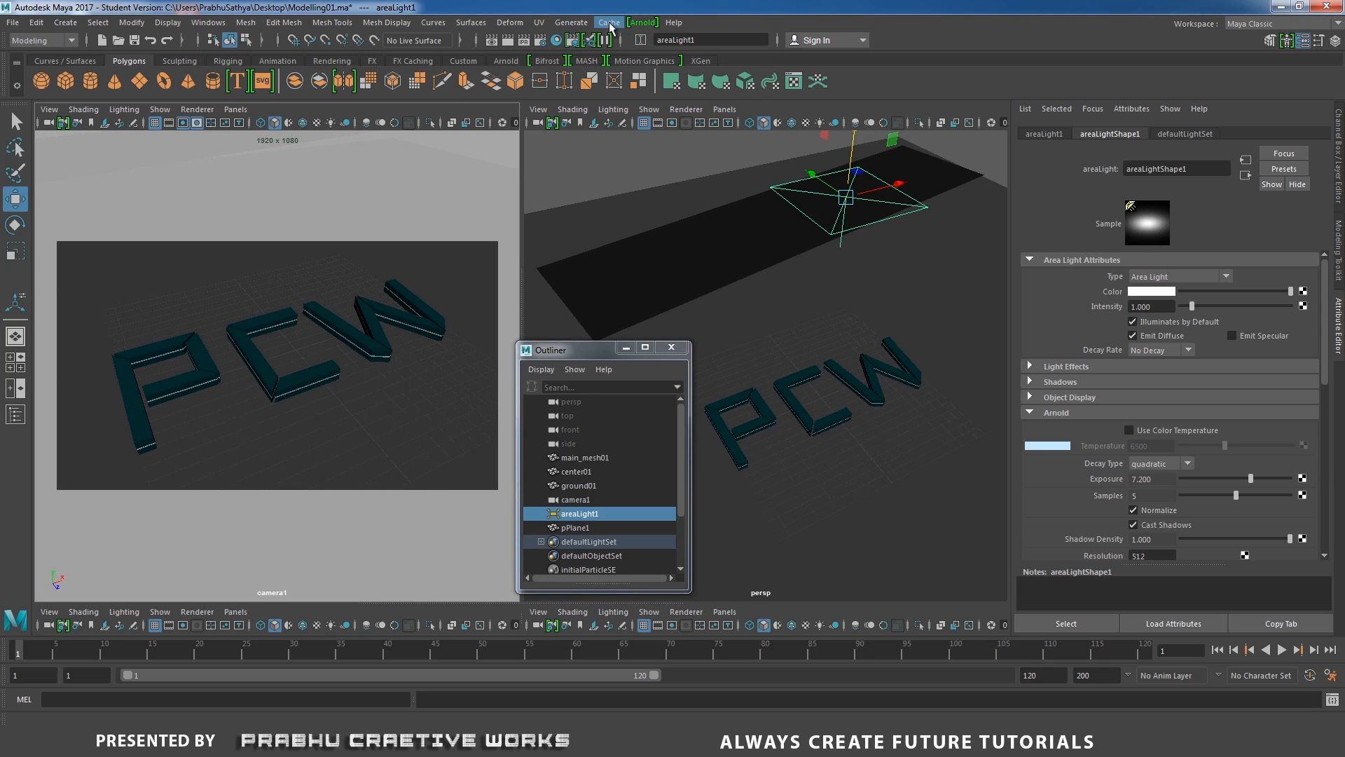
pyautogui.click(634, 23)
pyautogui.click(679, 48)
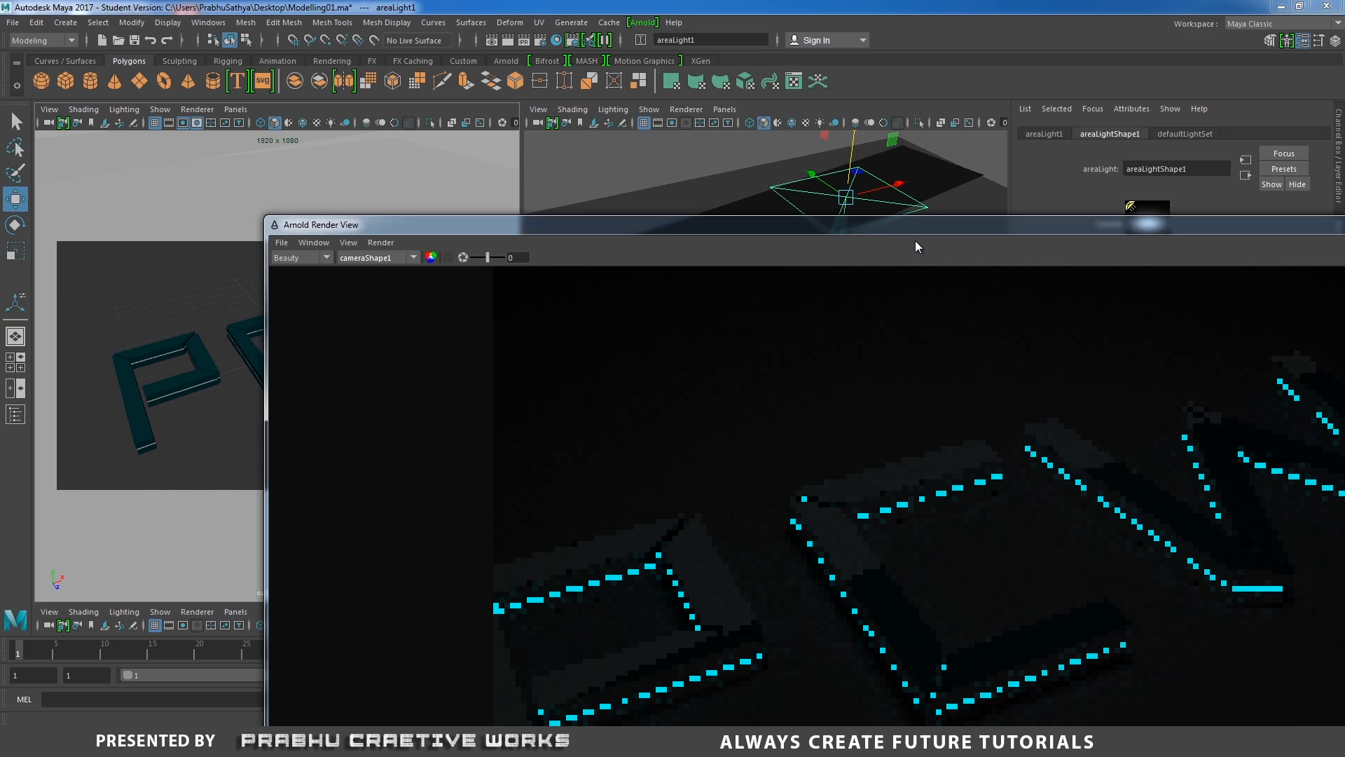
pyautogui.moveTo(883, 217); pyautogui.dragTo(650, 49)
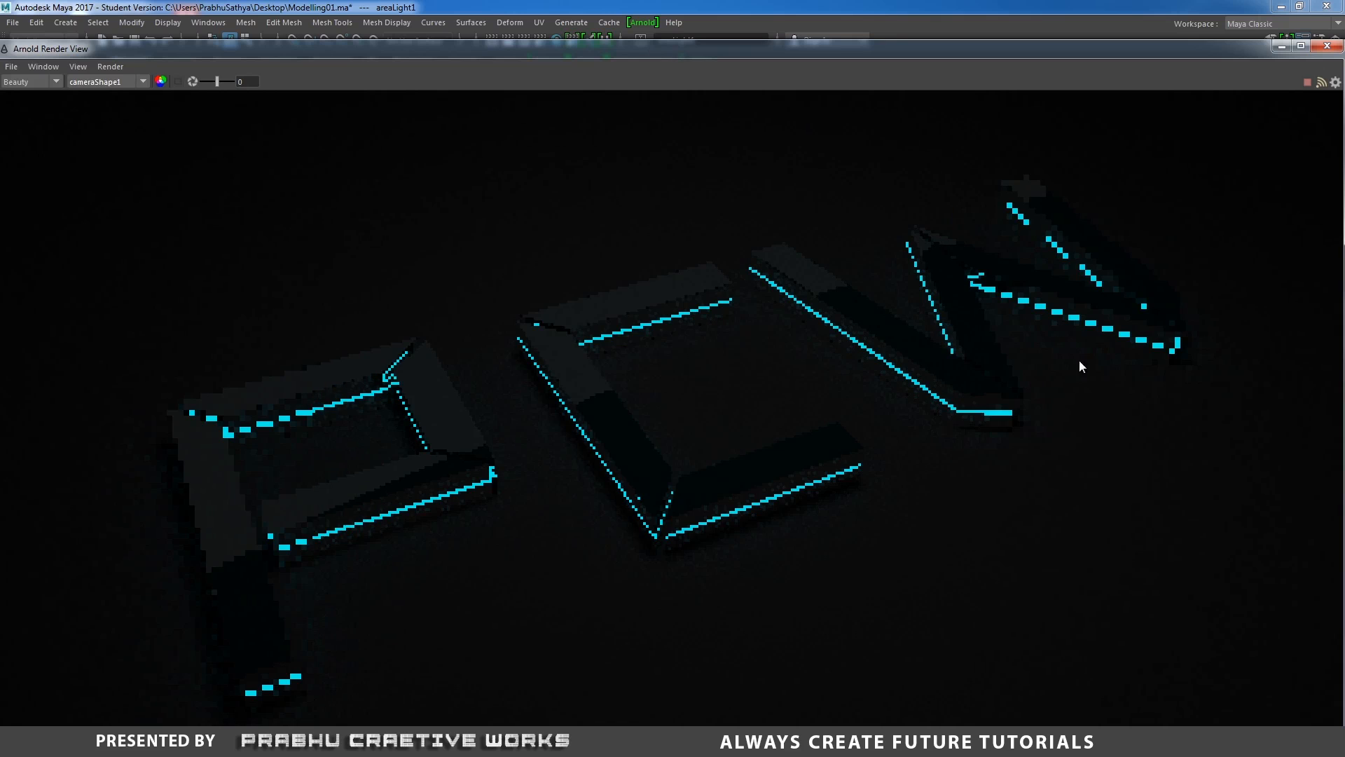
pyautogui.keyDown('alt'); pyautogui.moveTo(1080, 361); pyautogui.dragTo(489, 314, button='right'); pyautogui.keyUp('alt')
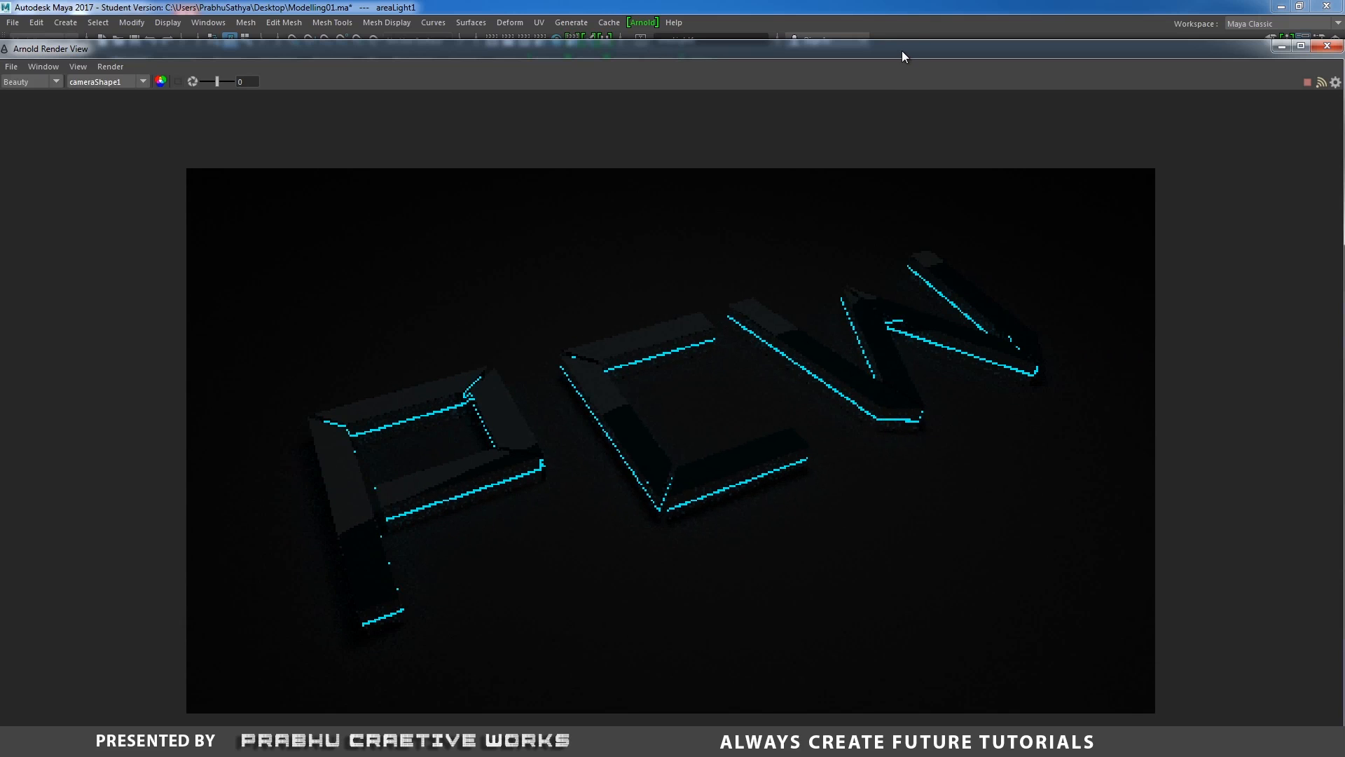
pyautogui.moveTo(901, 50); pyautogui.dragTo(901, 19)
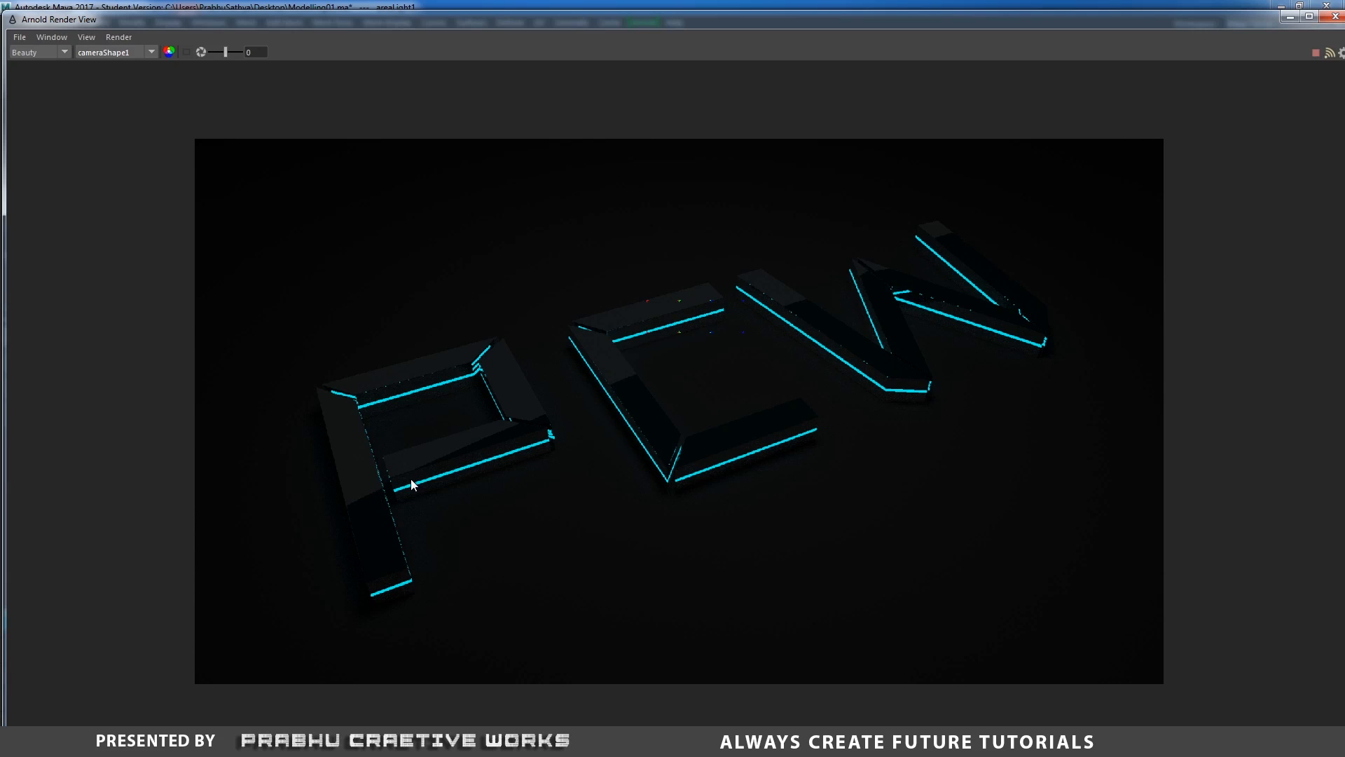
pyautogui.click(1290, 18)
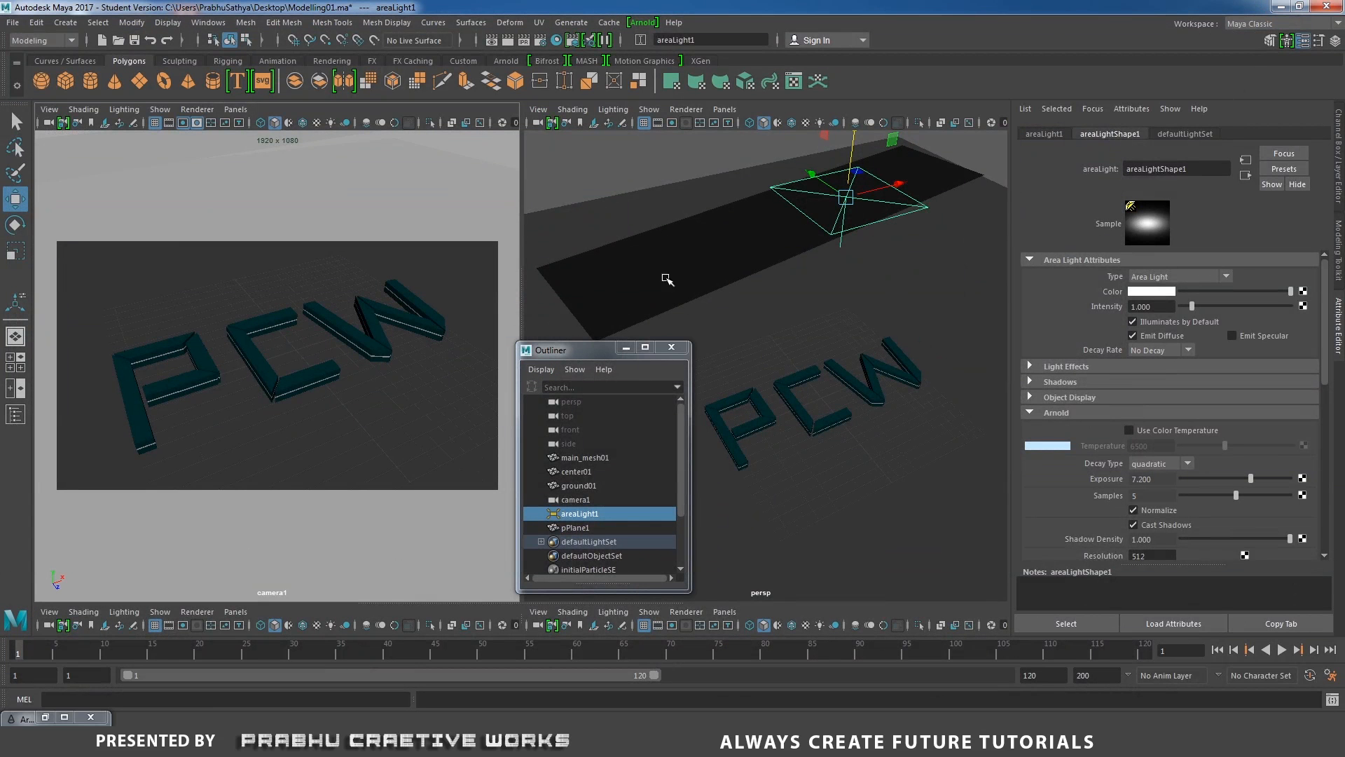
# Map a Ramp texture to the reflector plane's surface shader Out Color and set the ramp type to U Ramp.
pyautogui.click(751, 251)
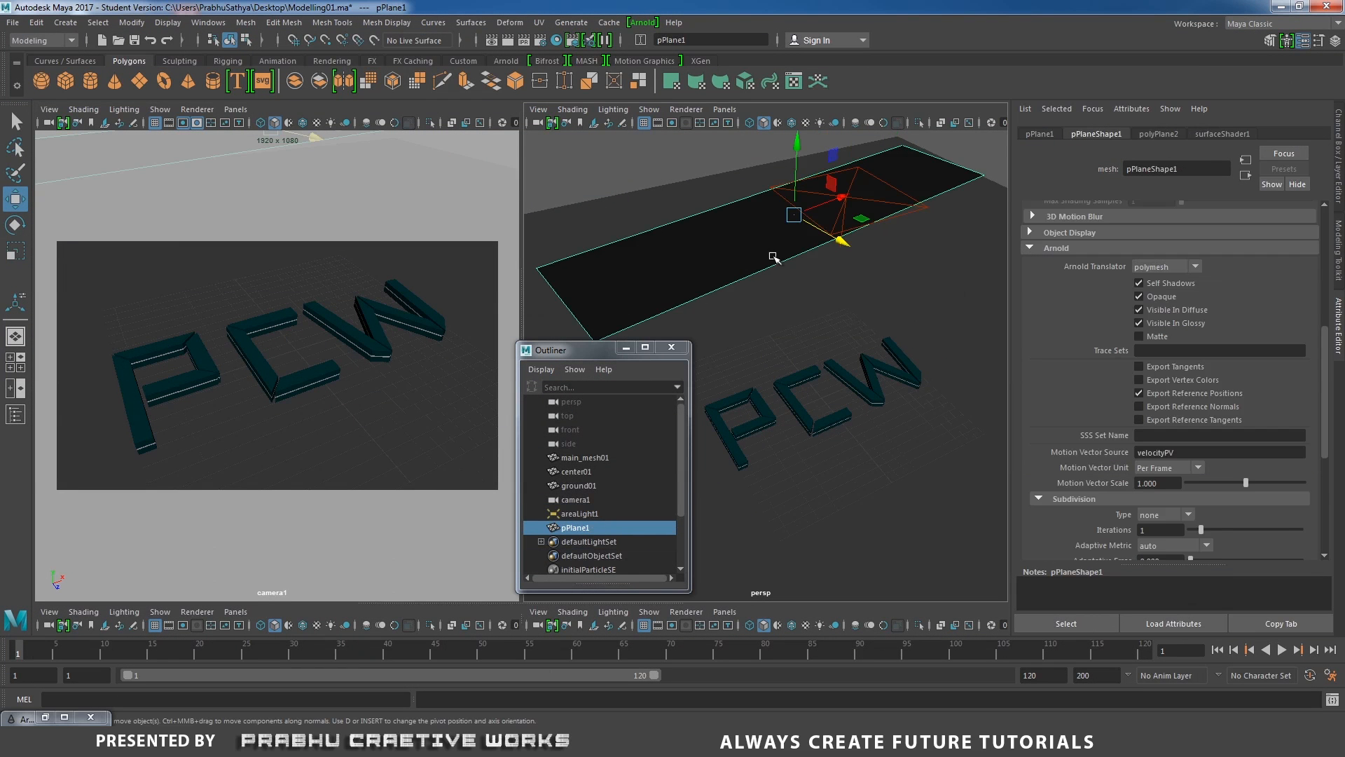
pyautogui.click(1230, 130)
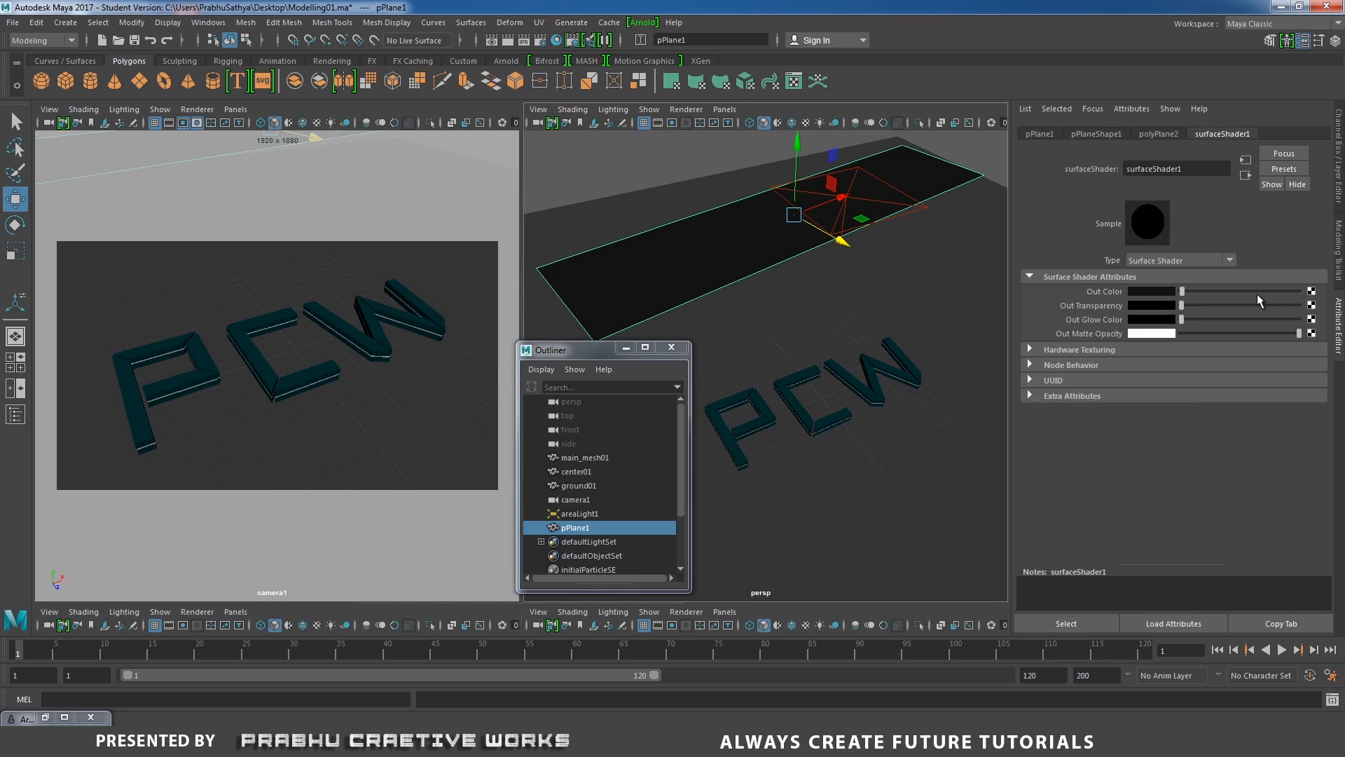
pyautogui.click(1311, 292)
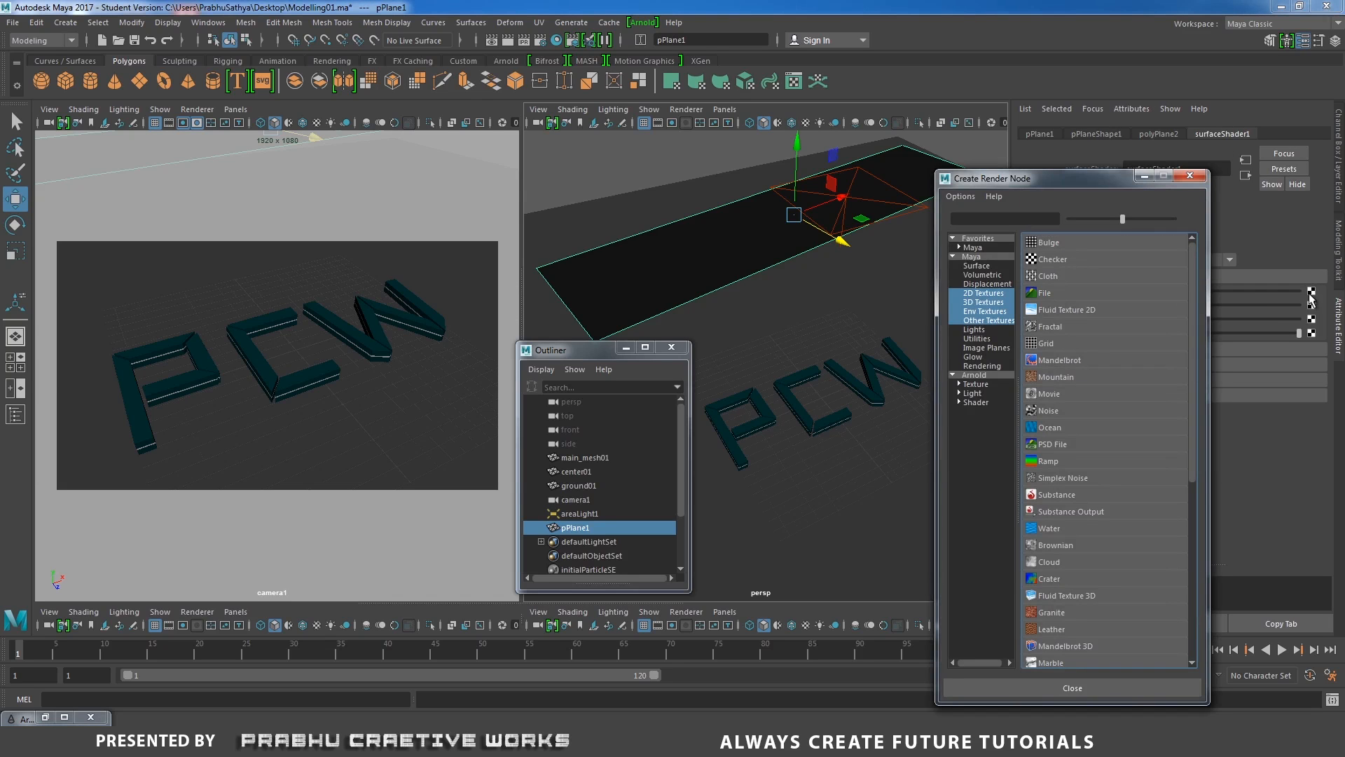
pyautogui.click(992, 293)
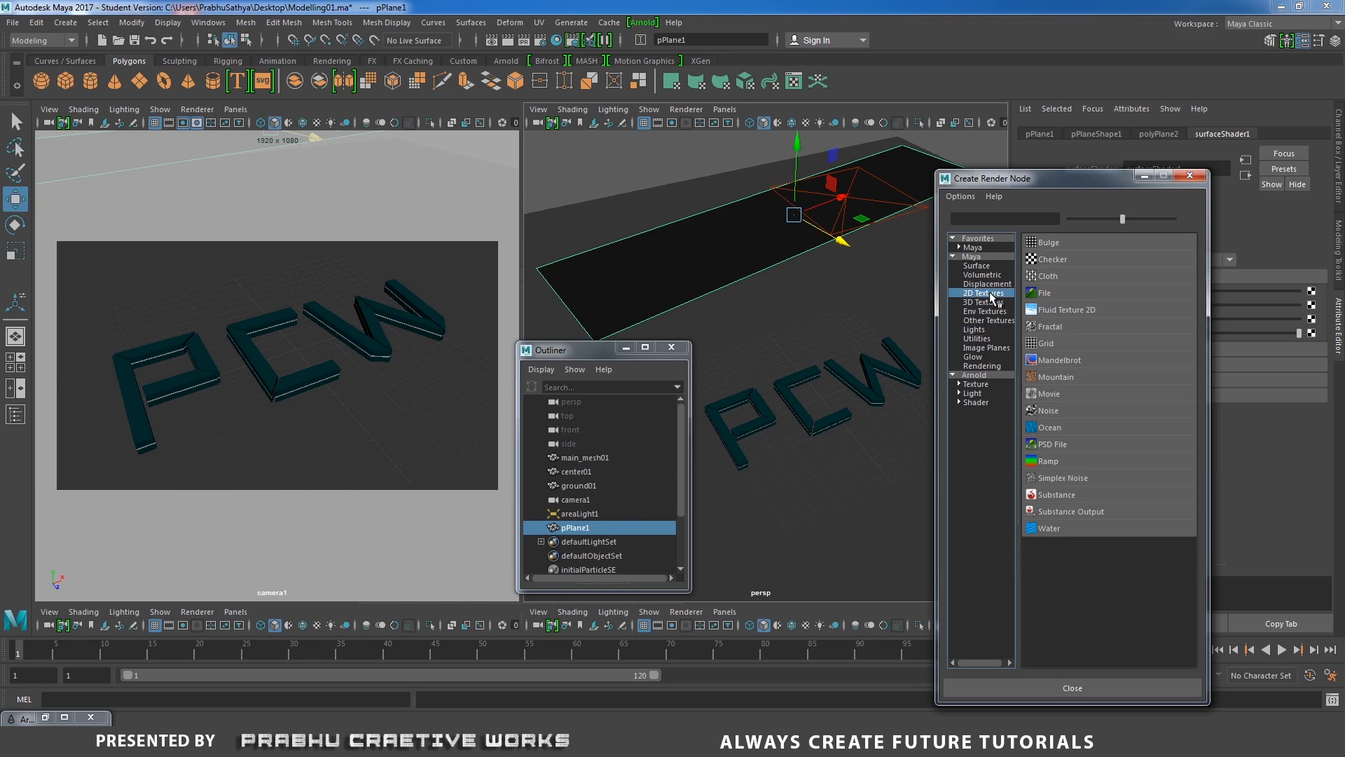
pyautogui.click(1054, 461)
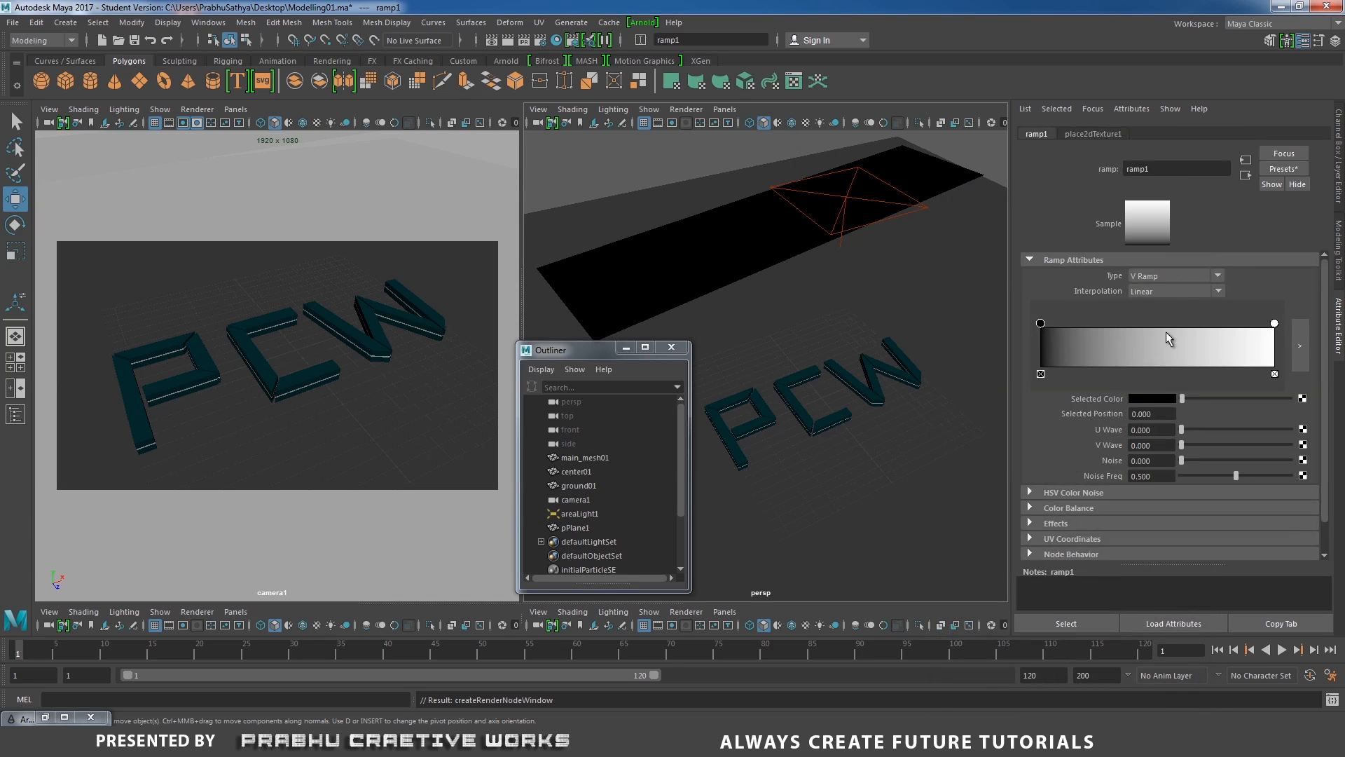
pyautogui.click(1158, 275)
pyautogui.click(1157, 294)
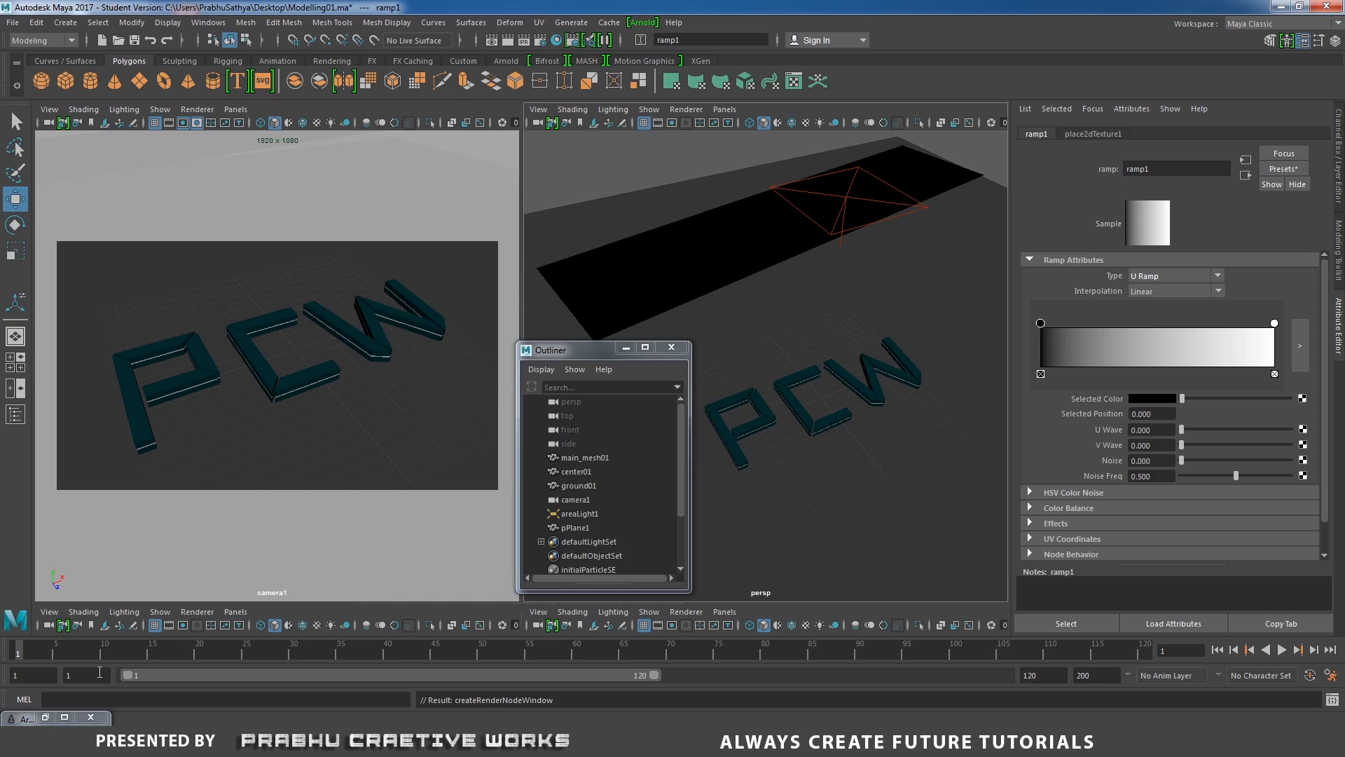
# Change the ramp type back to V Ramp while reviewing the updated render.
pyautogui.click(63, 717)
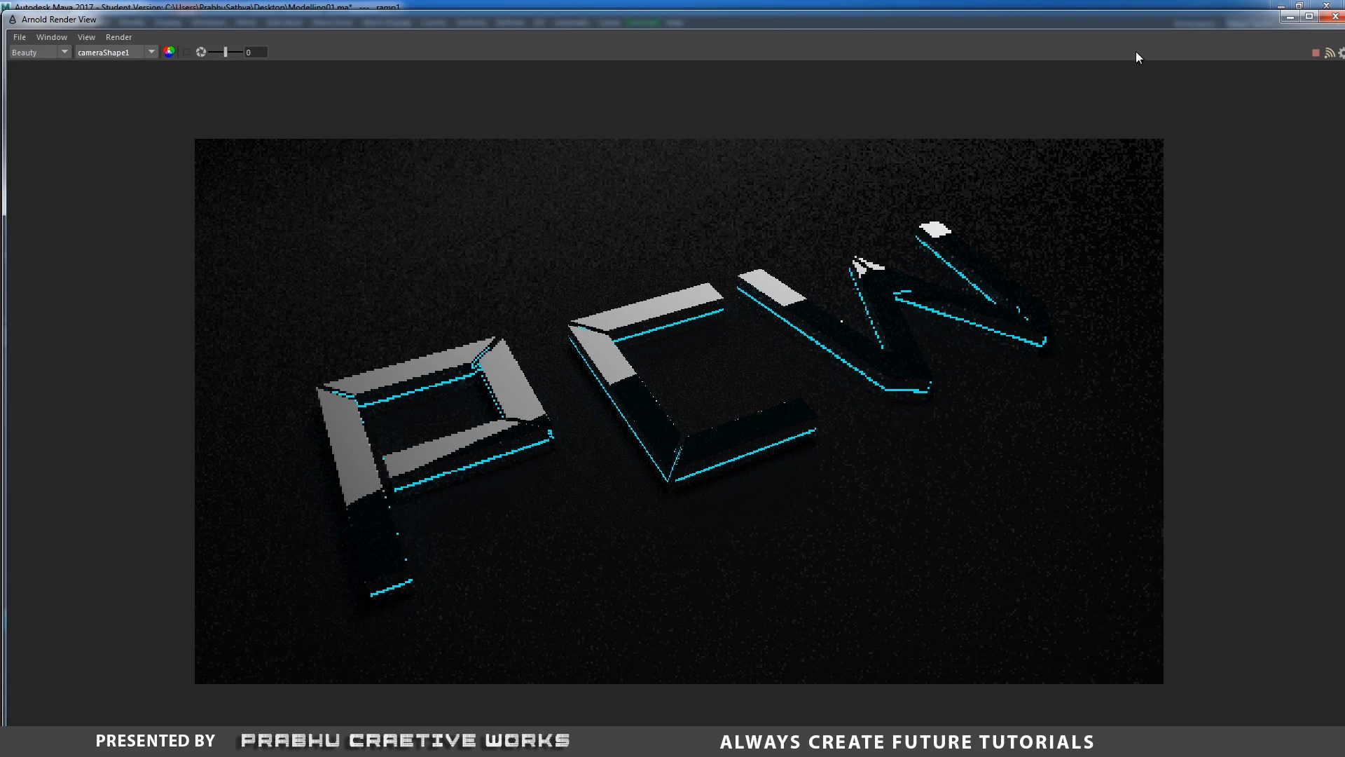
pyautogui.moveTo(1187, 27); pyautogui.dragTo(843, 75)
pyautogui.moveTo(1042, 324); pyautogui.dragTo(967, 309)
pyautogui.click(1149, 275)
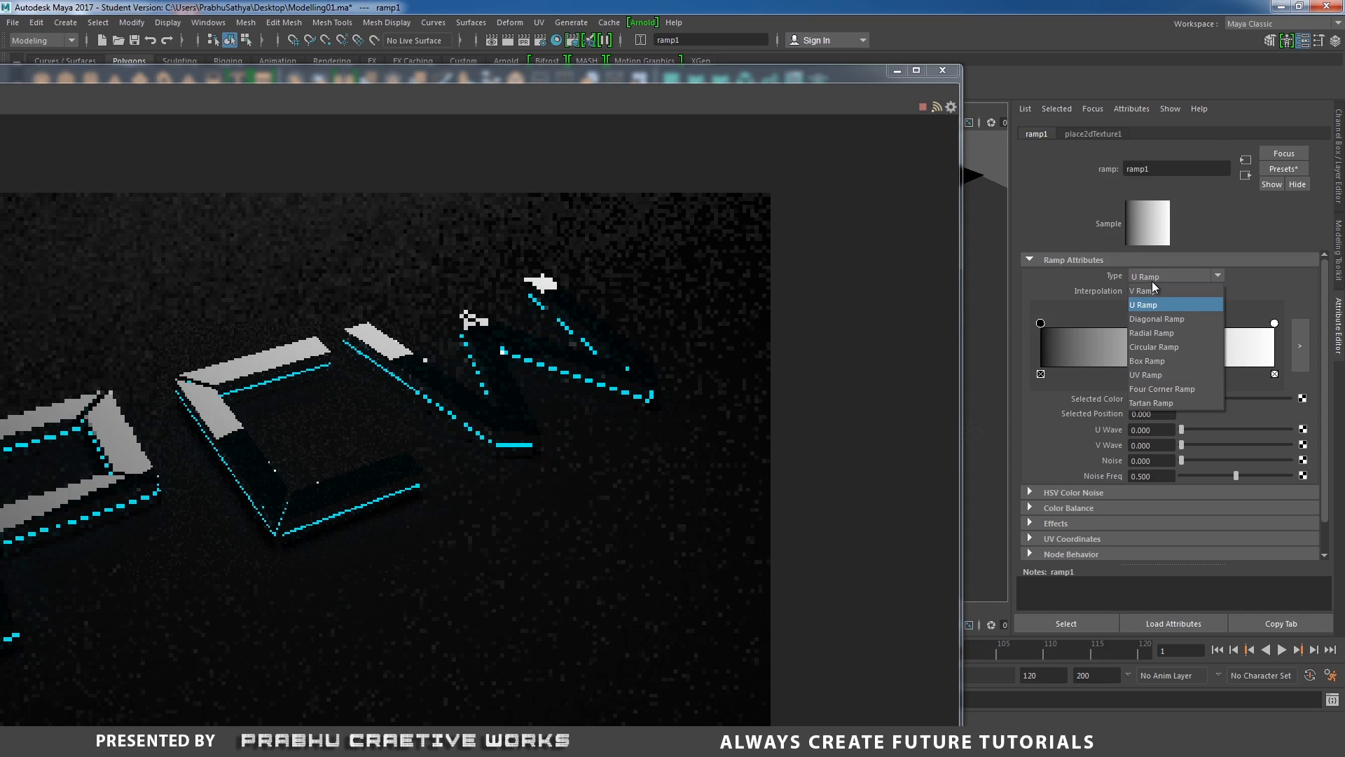
pyautogui.click(1151, 289)
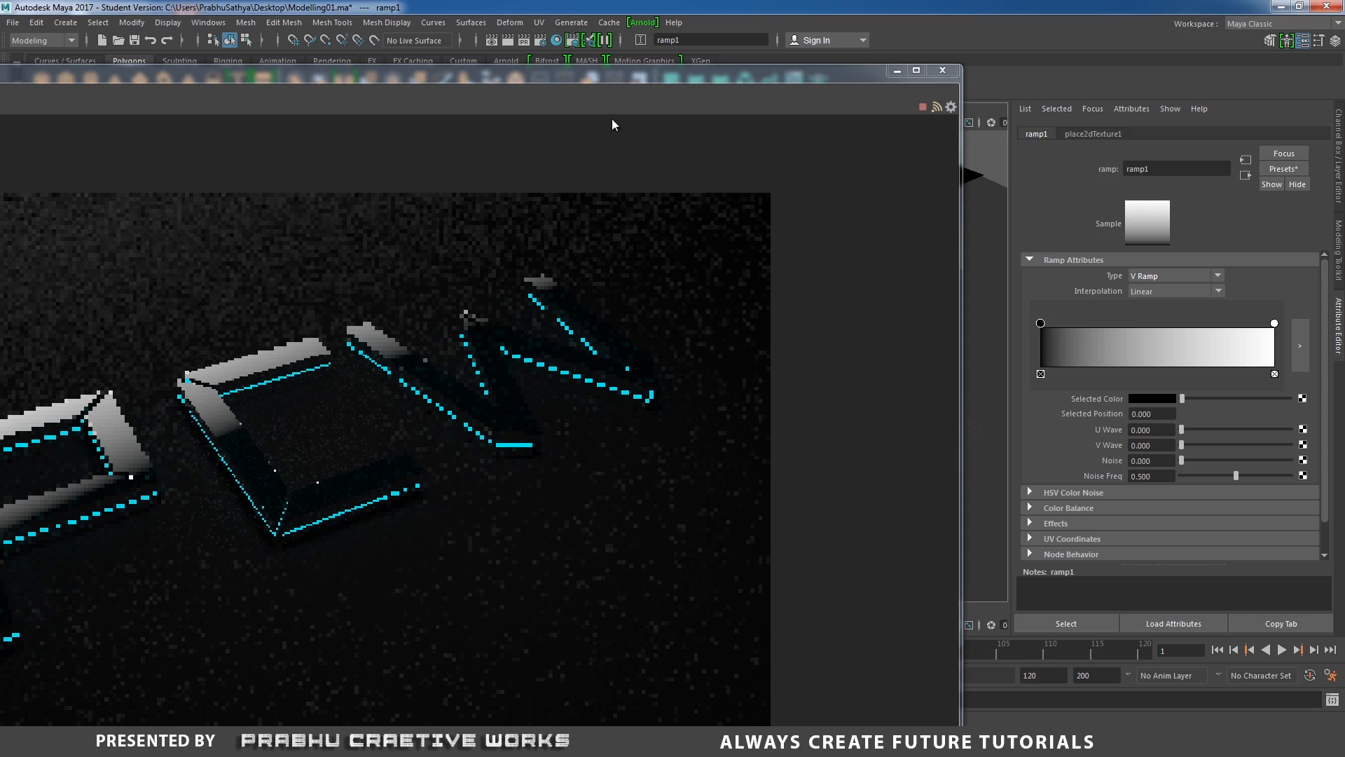
pyautogui.moveTo(623, 81); pyautogui.dragTo(742, 73)
pyautogui.moveTo(920, 66); pyautogui.dragTo(1074, 48)
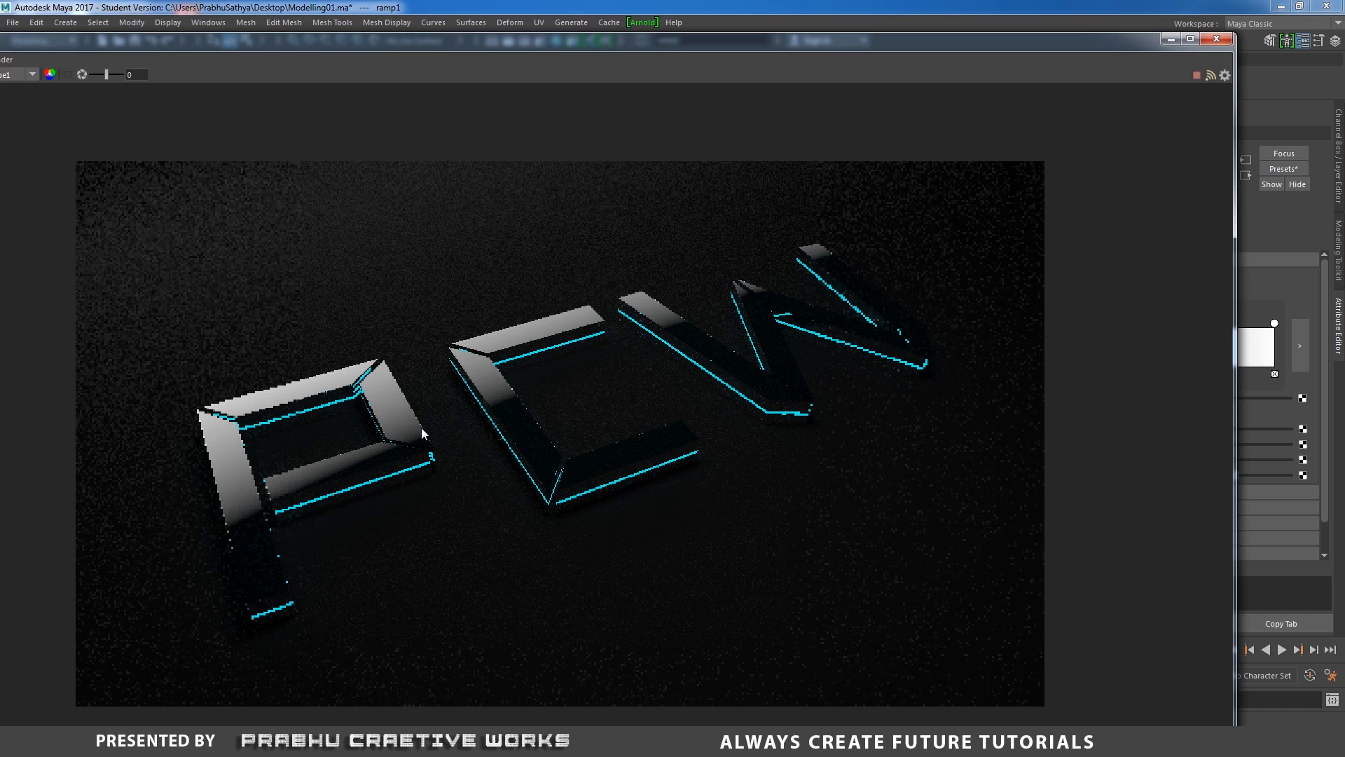
pyautogui.moveTo(921, 52); pyautogui.dragTo(705, 45)
# Darken the ramp's top color entry to a mid grey.
pyautogui.click(1274, 324)
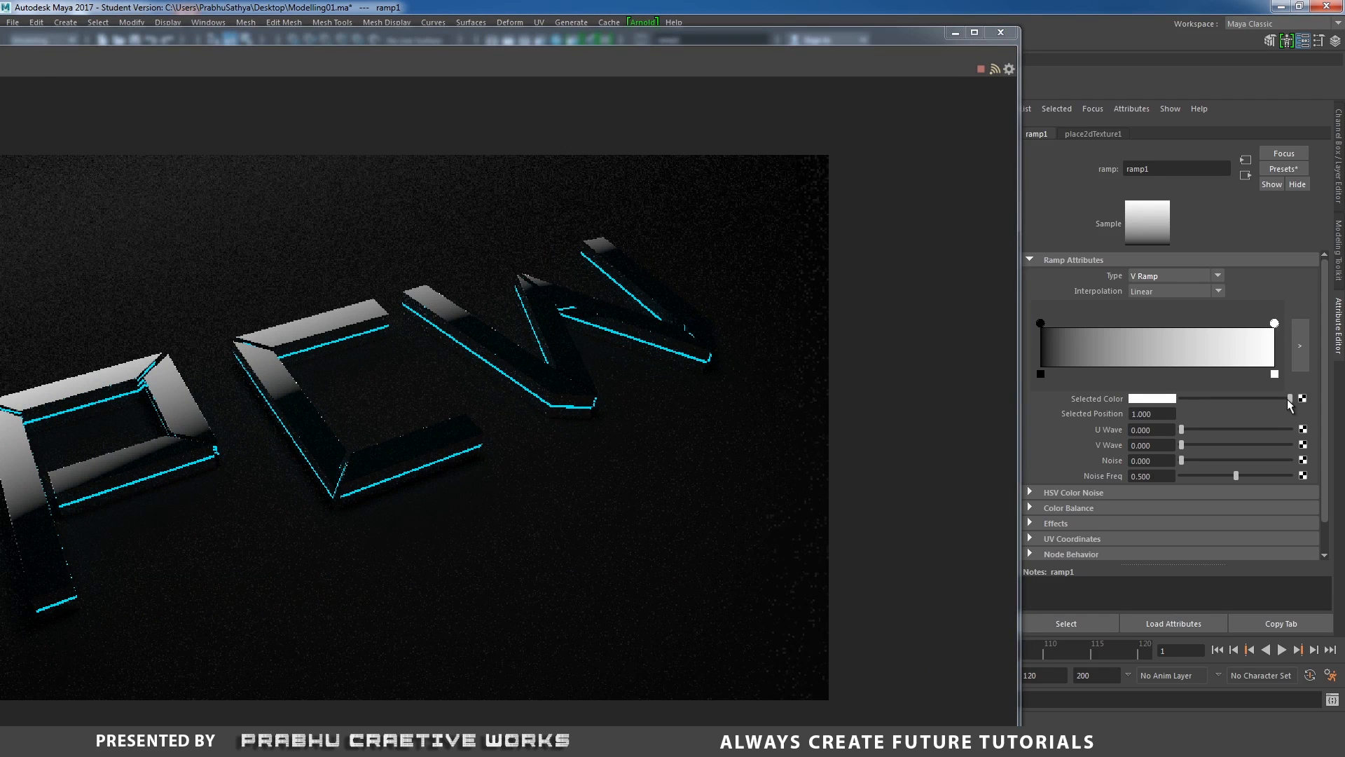
pyautogui.moveTo(1292, 399); pyautogui.dragTo(1227, 398)
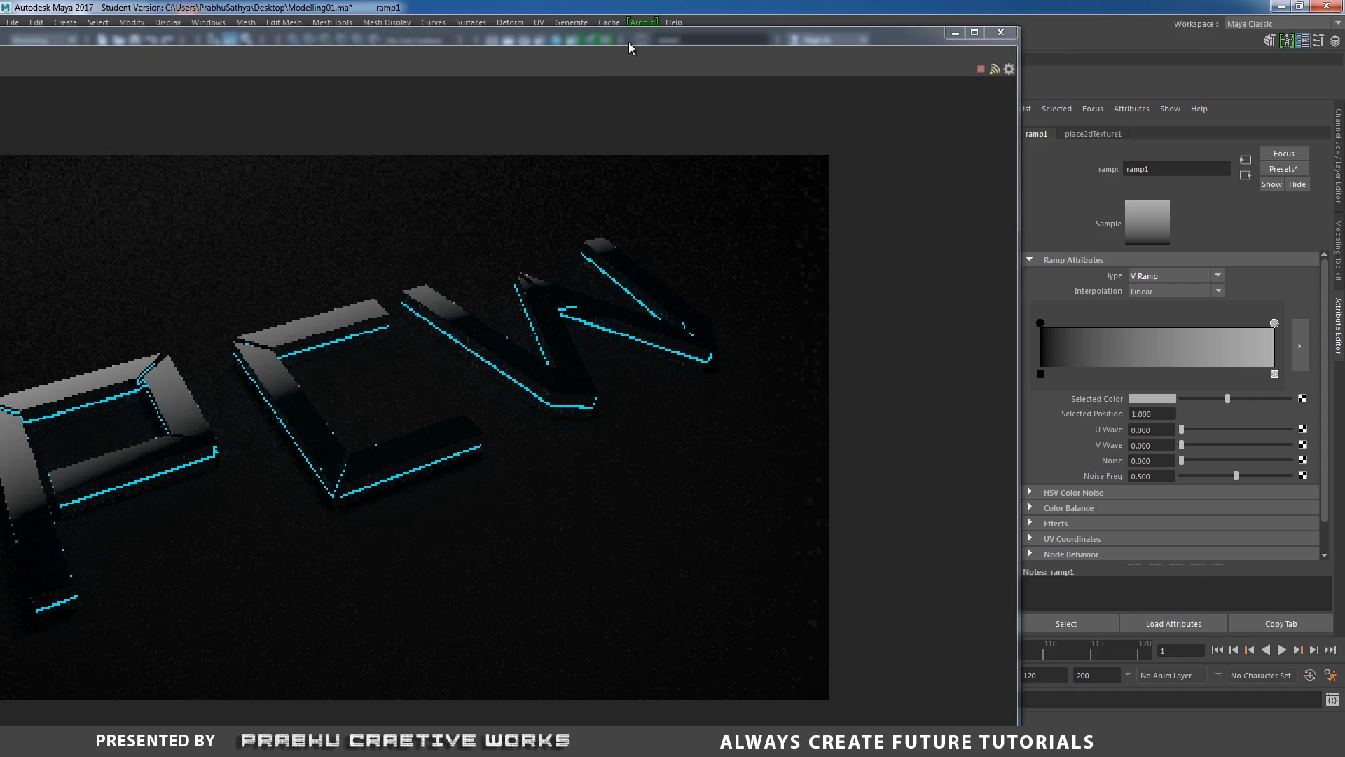
pyautogui.moveTo(629, 42); pyautogui.dragTo(882, 17)
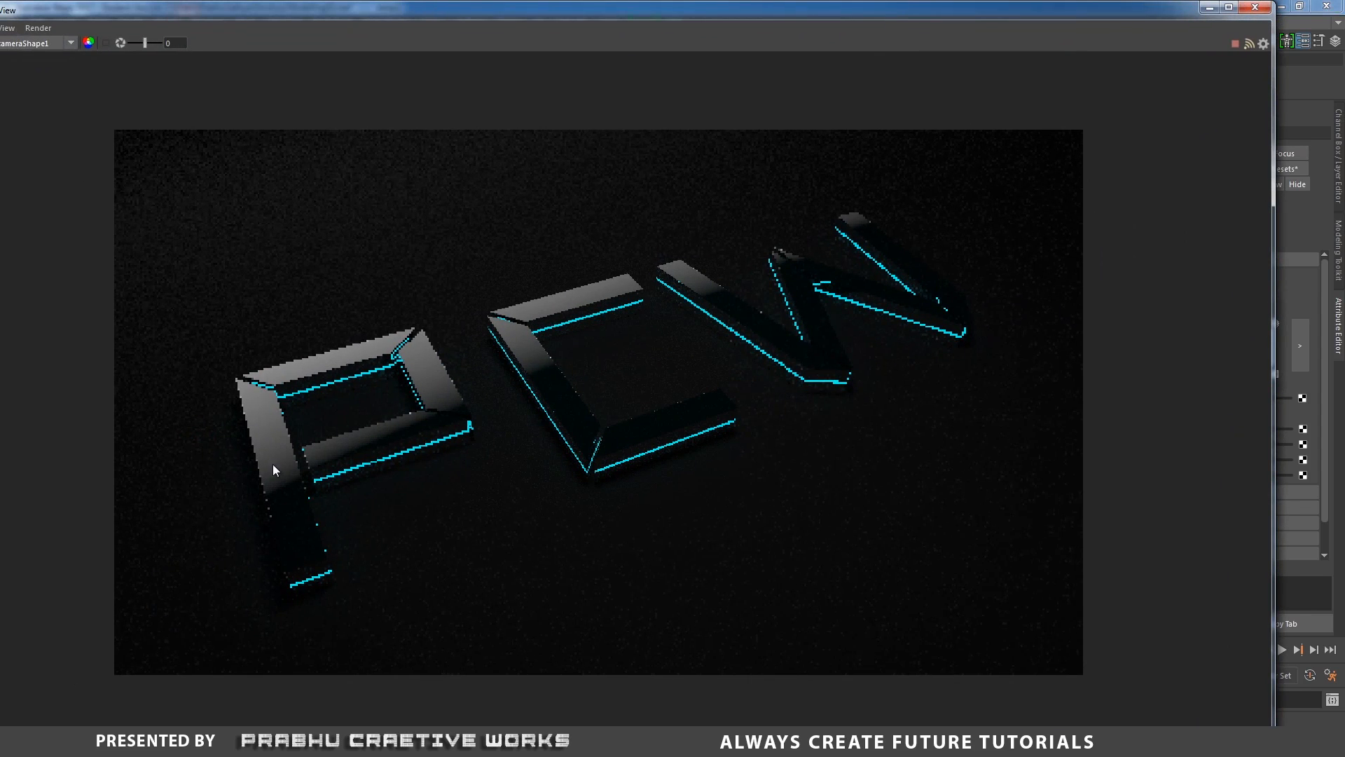